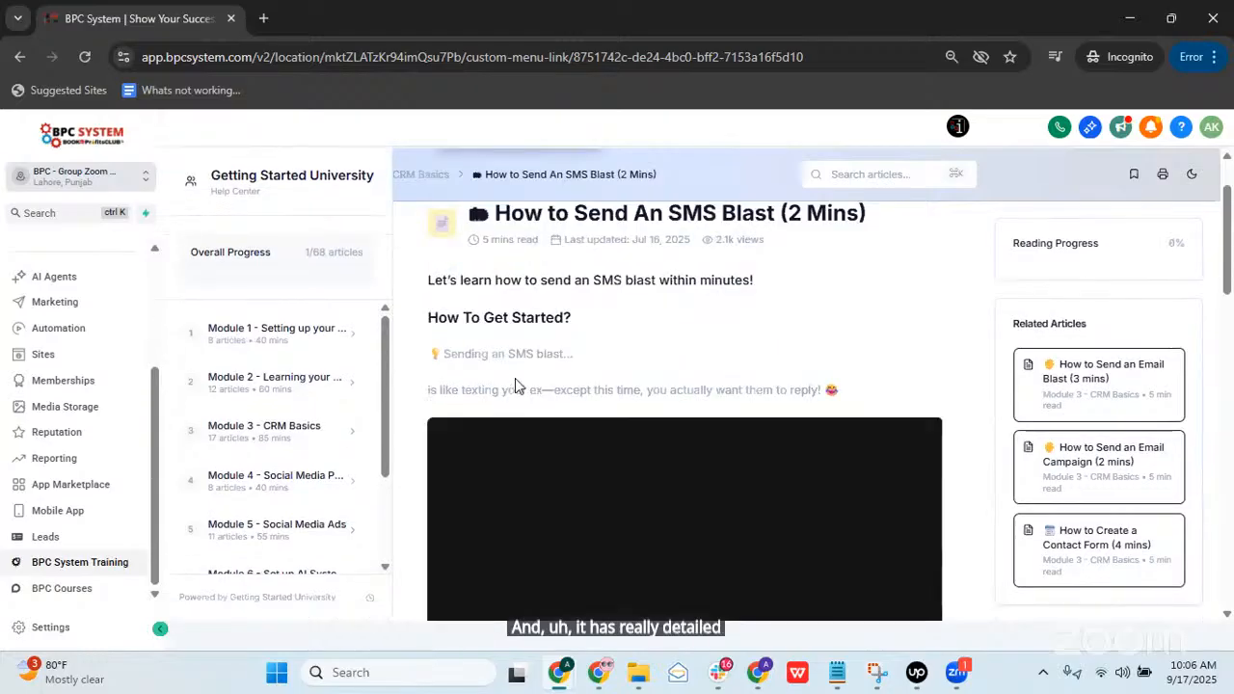
Step: Read through the SMS blast article, from its introduction to the closing pro tip
scroll(515, 400, "down", 10)
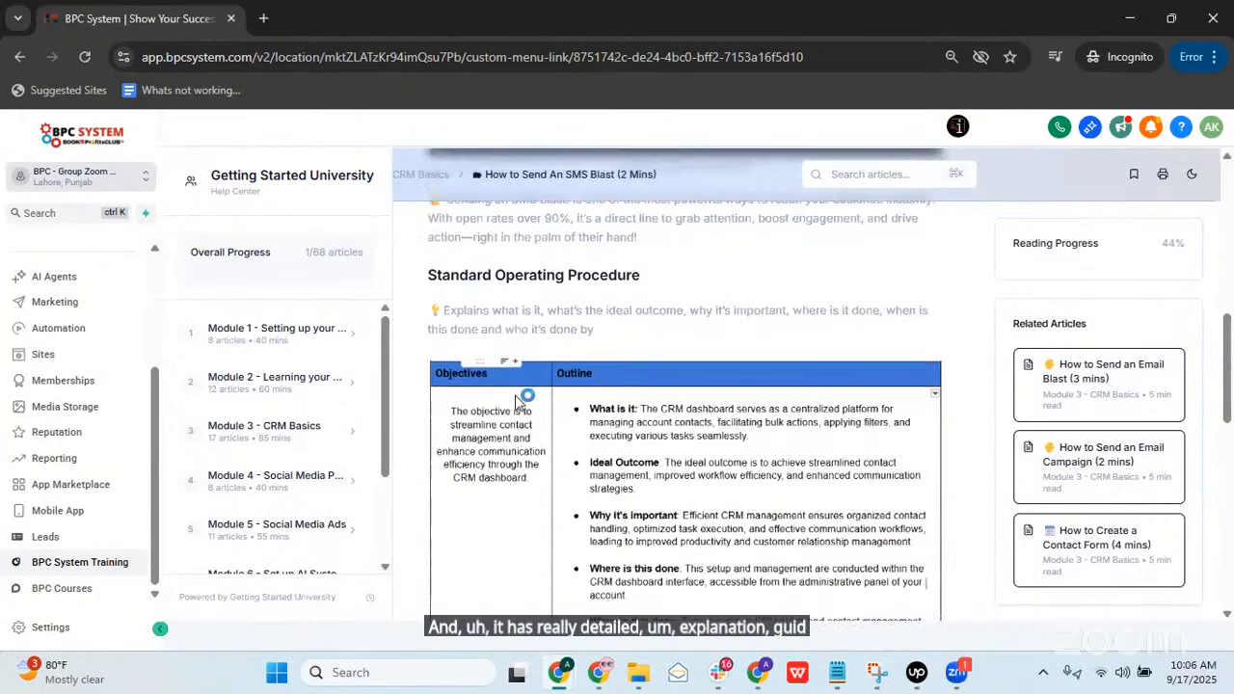
scroll(549, 413, "down", 2)
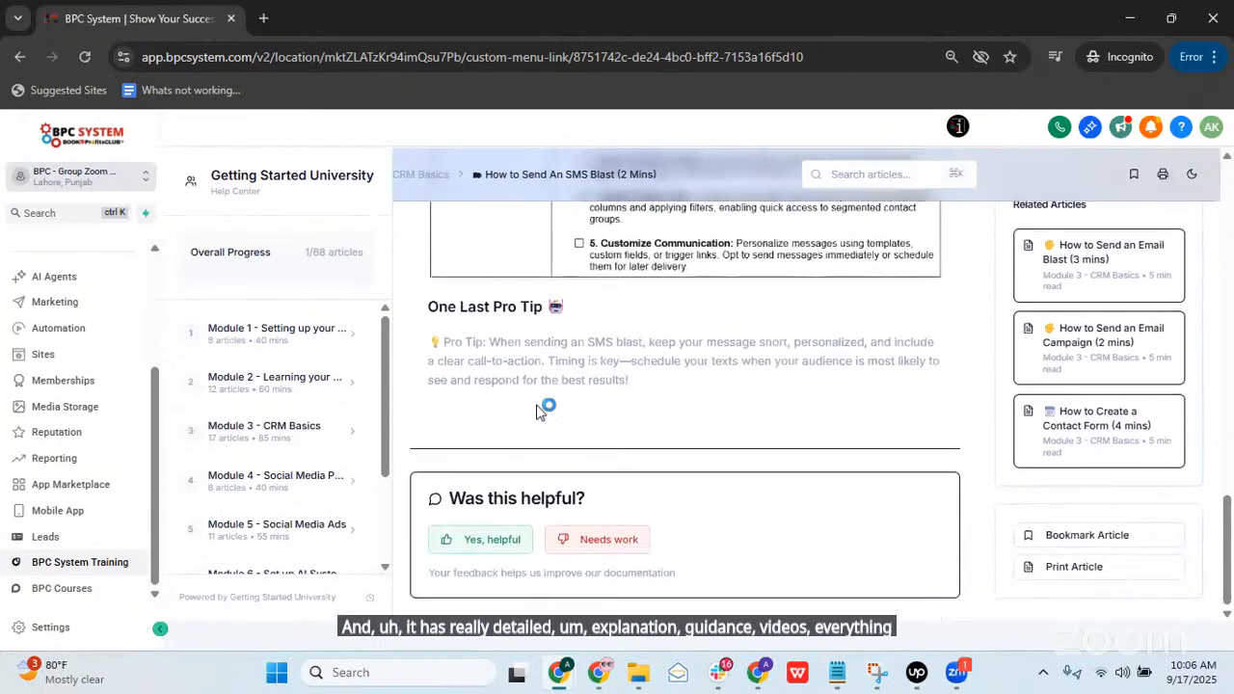
scroll(273, 419, "down", 3)
scroll(251, 386, "up", 3)
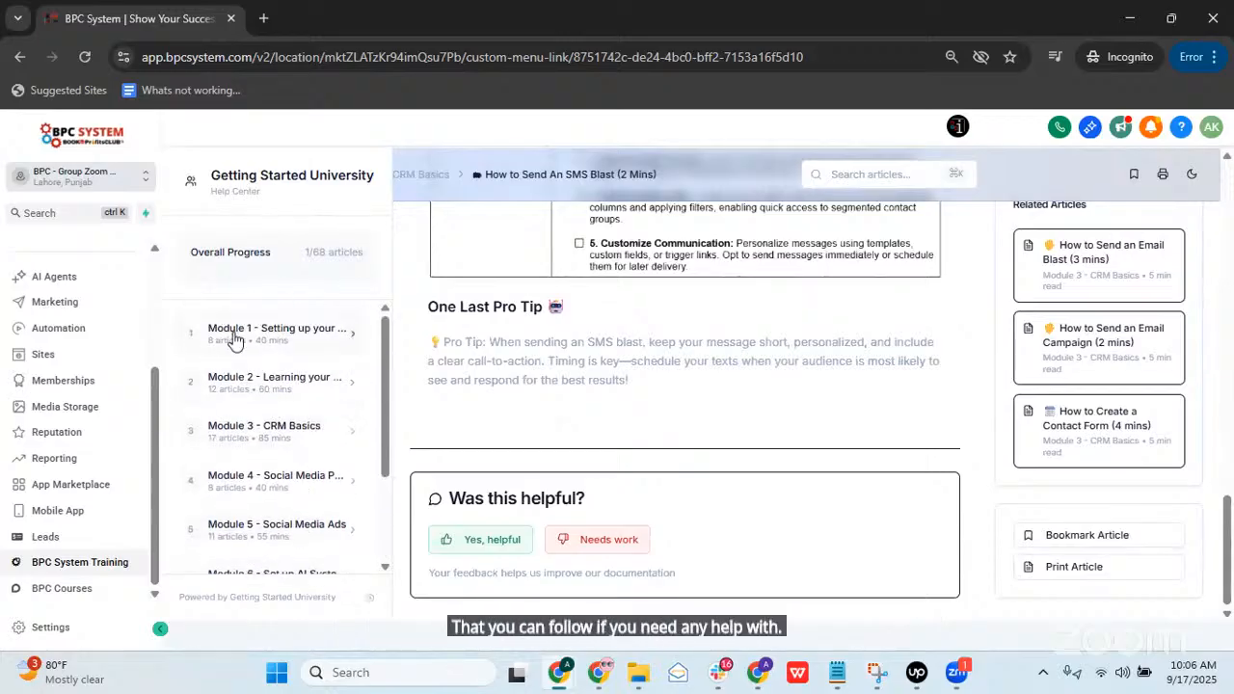
Step: Expand training Modules 4, 6 and 7 to look over the articles they contain
left_click(276, 487)
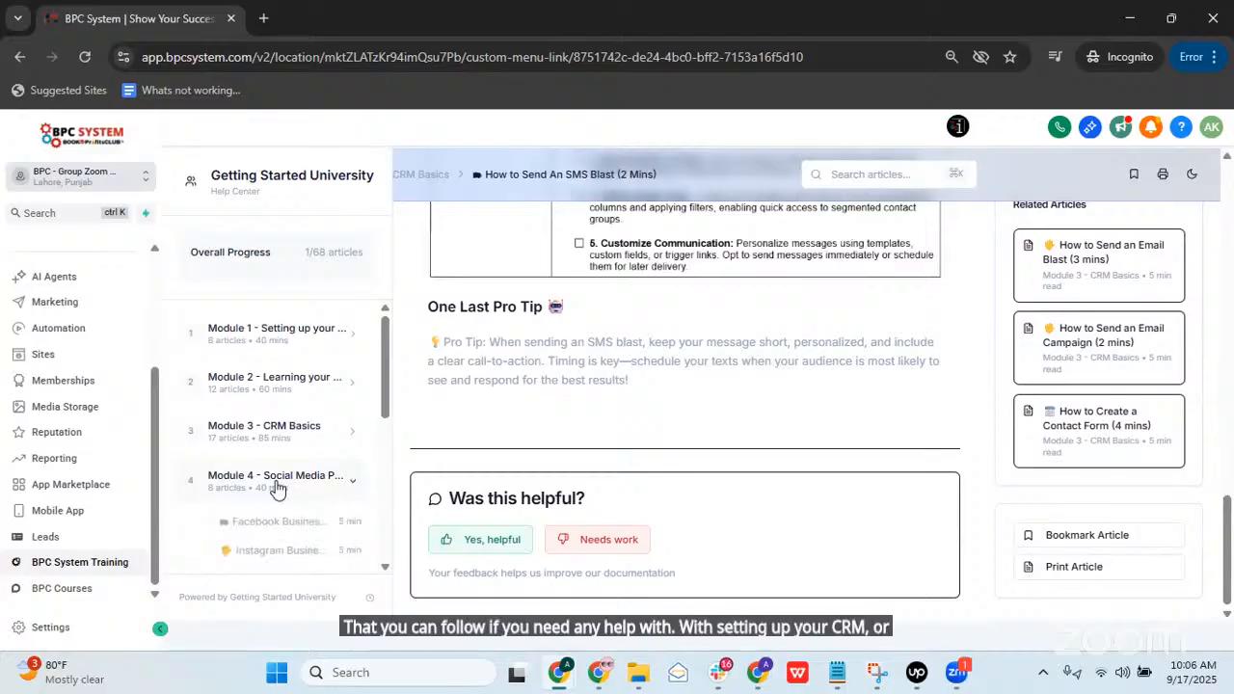
scroll(273, 454, "down", 3)
left_click(287, 442)
scroll(290, 442, "down", 4)
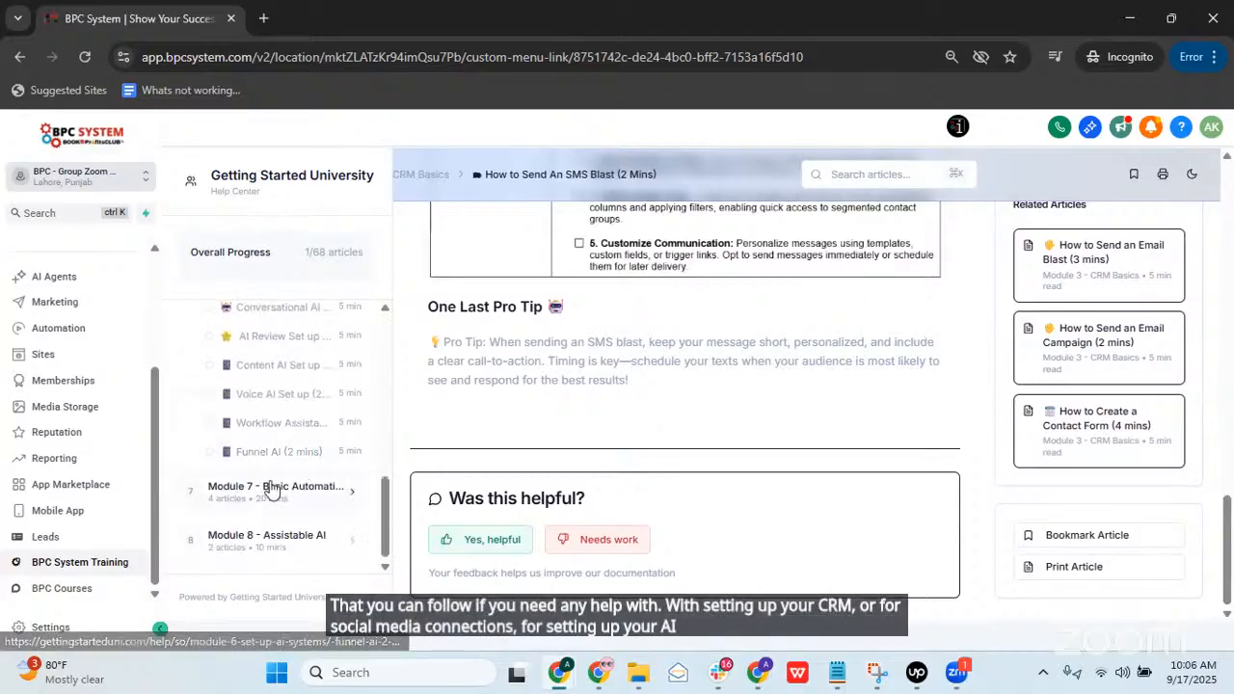
scroll(318, 437, "down", 2)
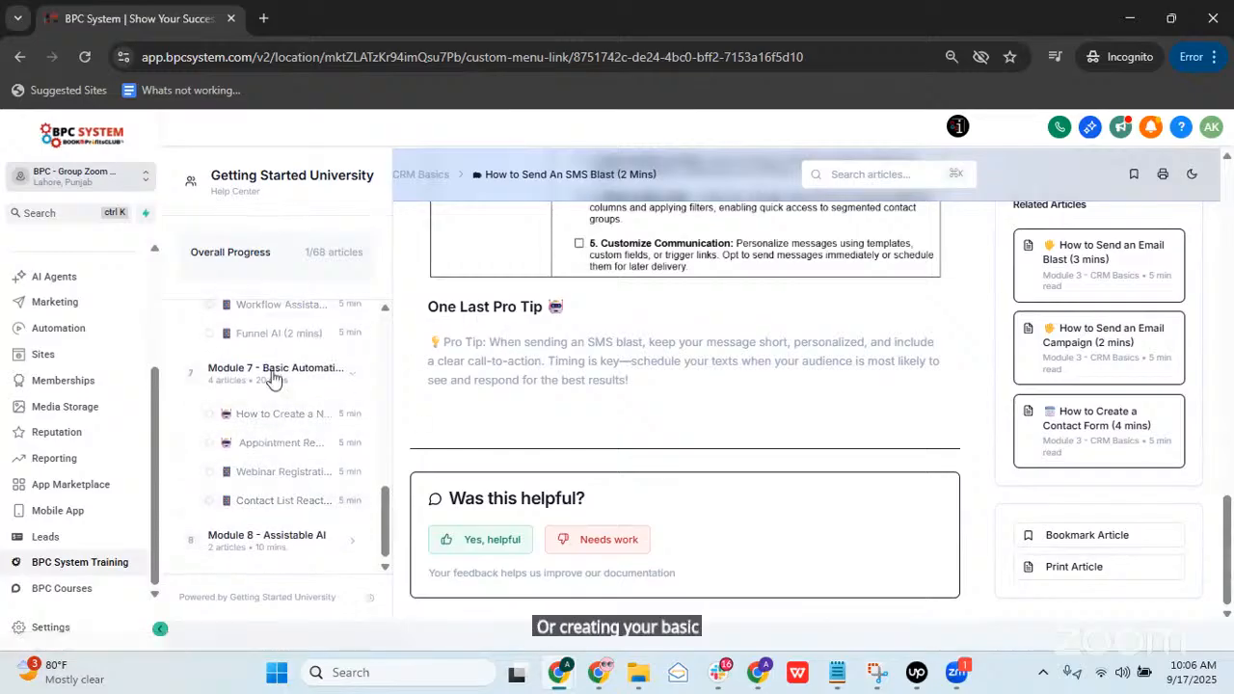
Step: Open the "How to Create a New Lead Workflow" article and review its step-by-step guide and video section
left_click(285, 404)
scroll(661, 386, "up", 5)
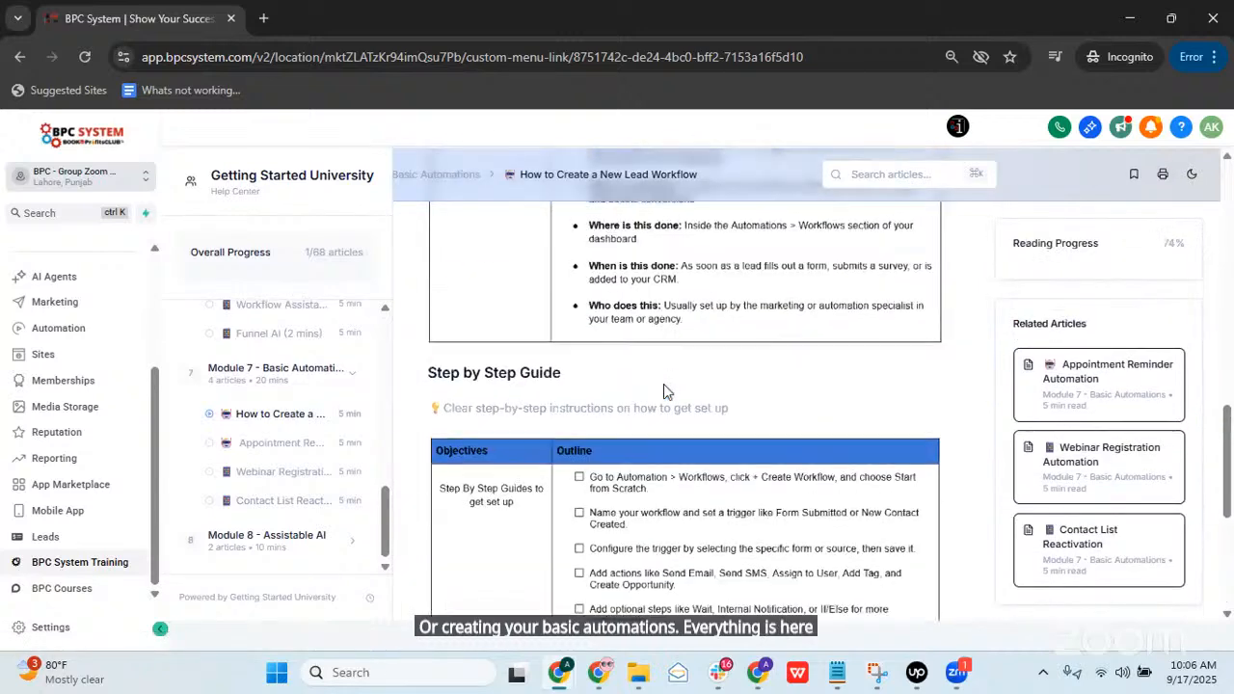
scroll(617, 396, "up", 3)
scroll(597, 402, "down", 5)
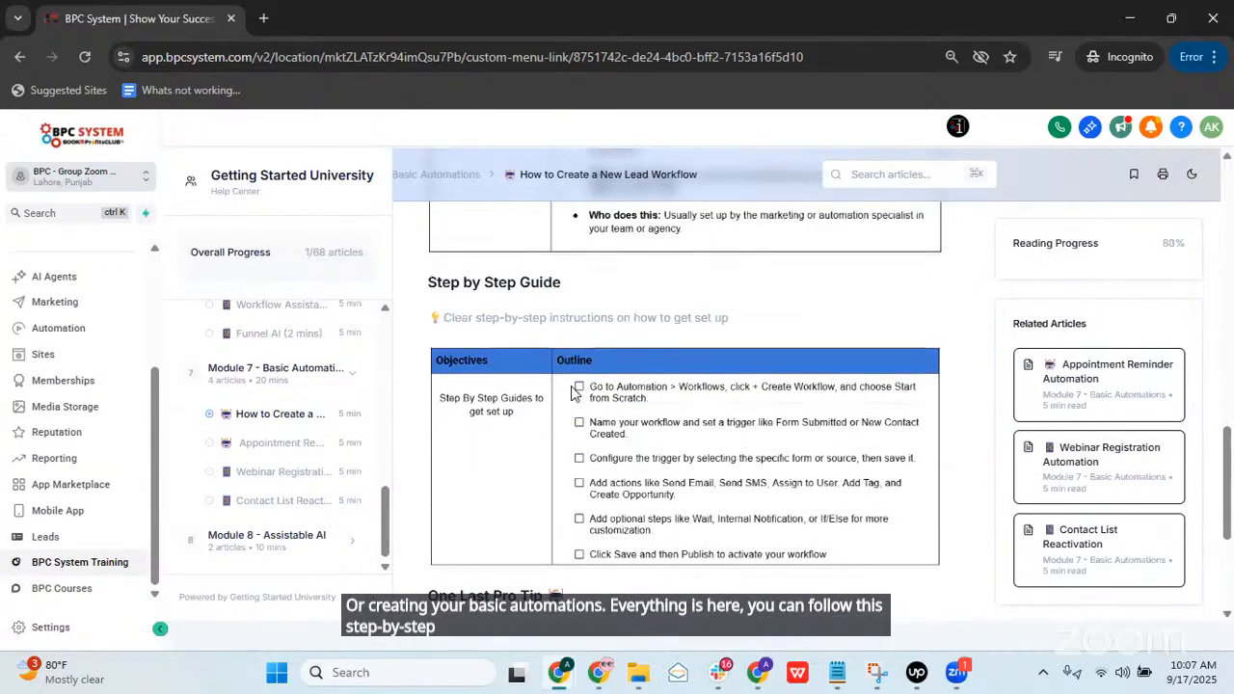
scroll(711, 407, "up", 1)
scroll(709, 403, "up", 4)
scroll(861, 328, "up", 6)
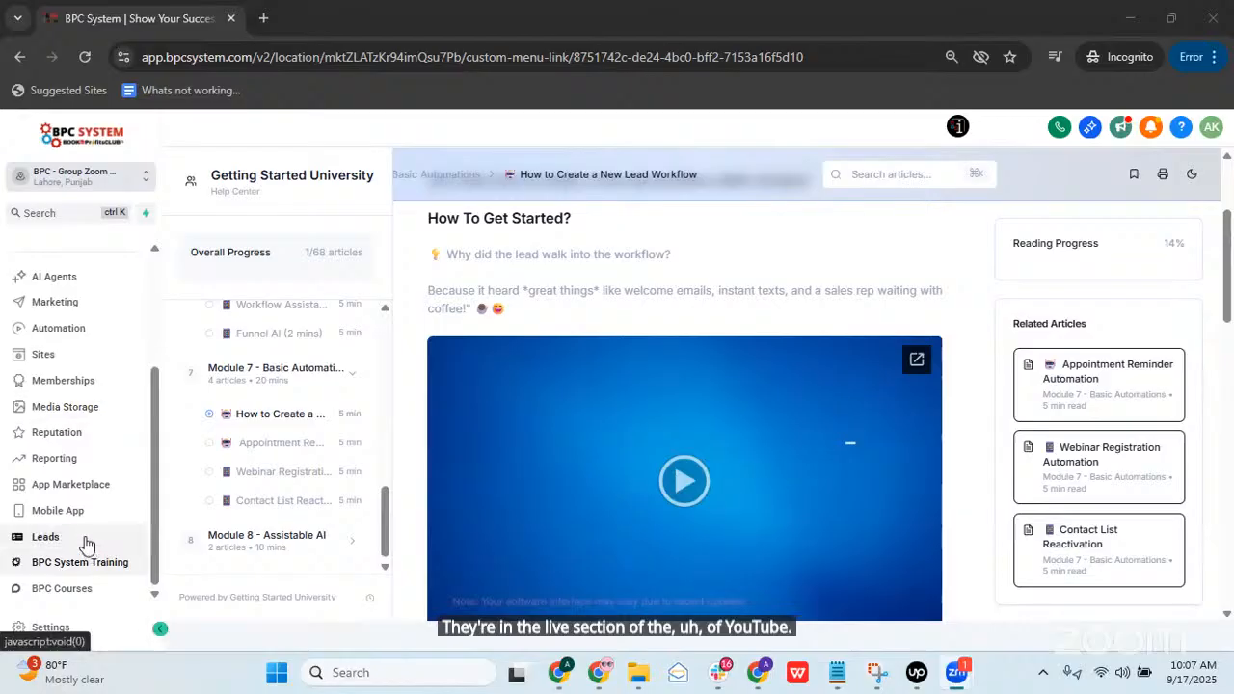
scroll(83, 535, "up", 1)
scroll(83, 515, "down", 1)
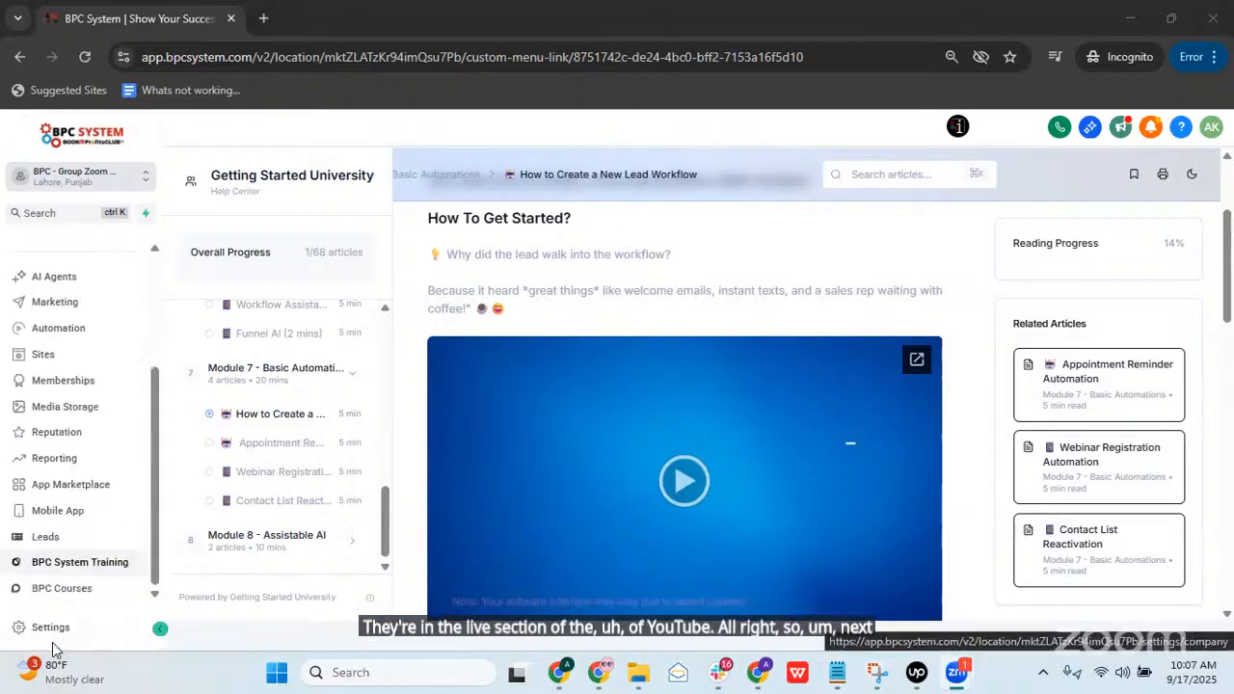
Step: Open the Email Services page in the account settings
left_click(50, 628)
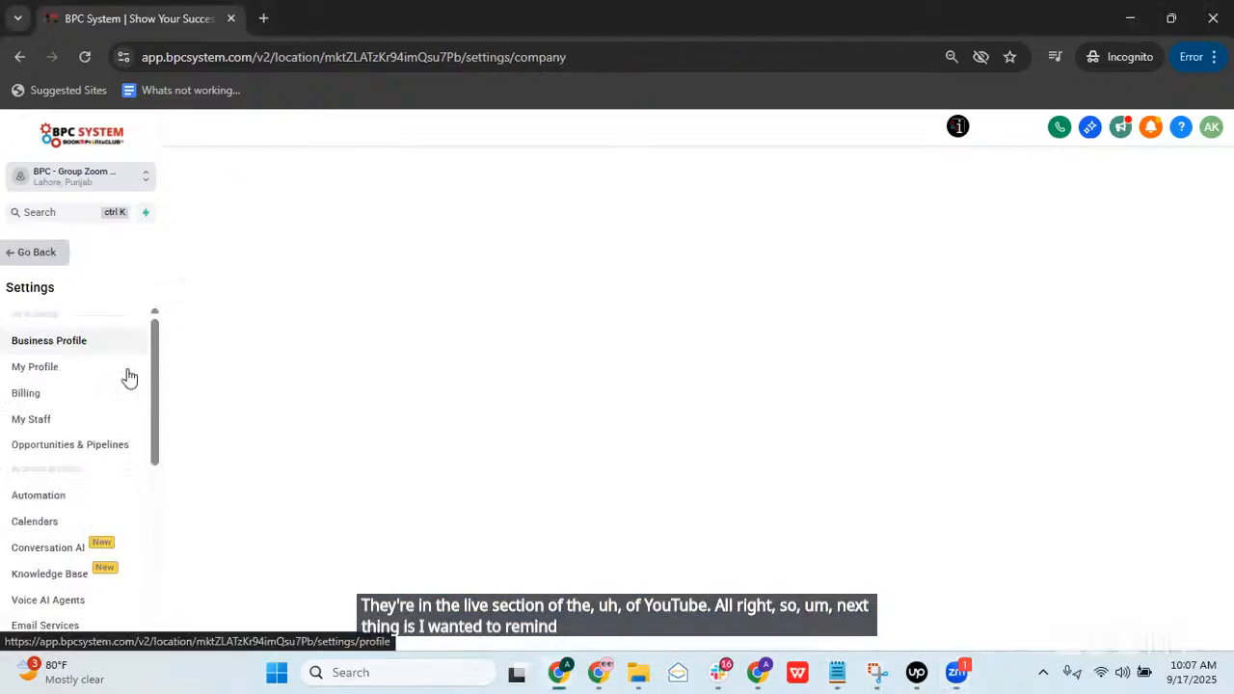
scroll(77, 357, "down", 2)
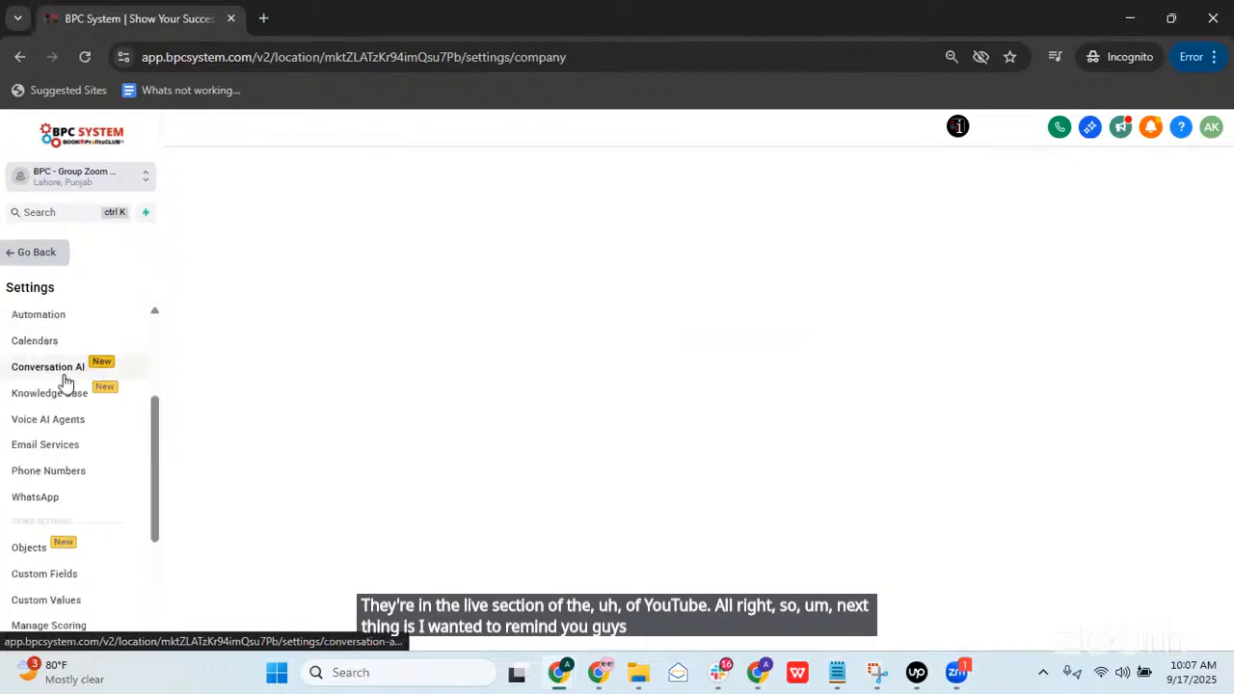
left_click(63, 455)
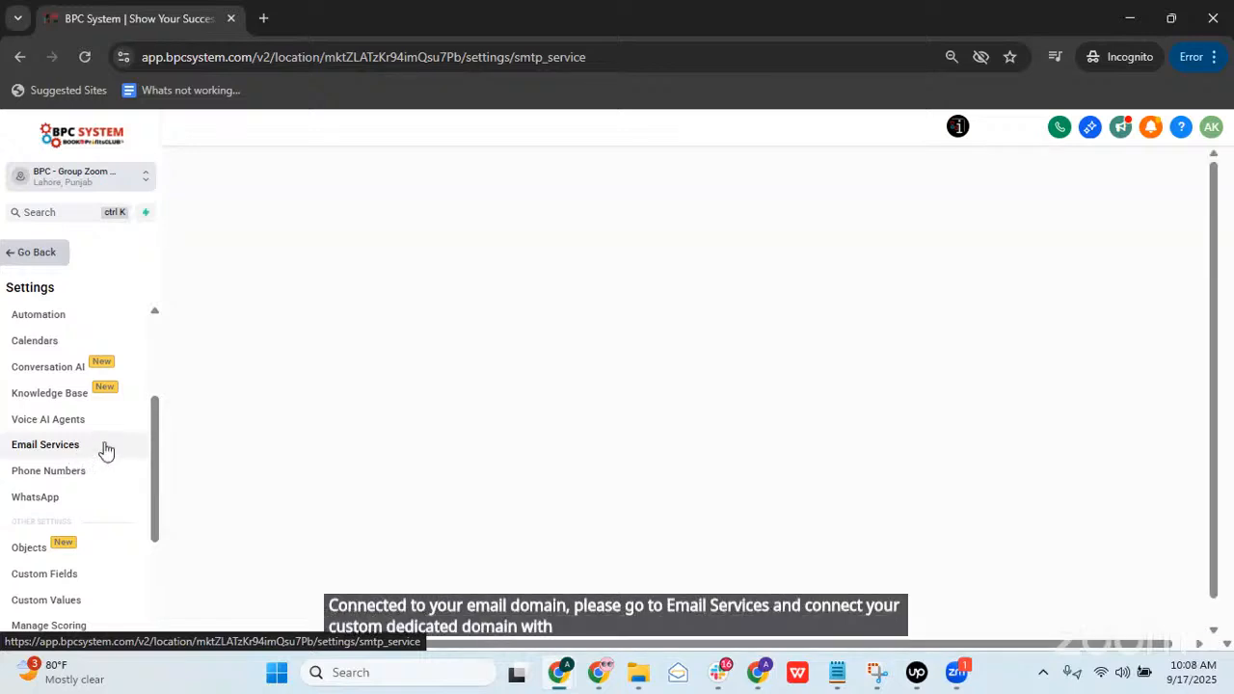
Step: View the Phone Numbers settings, where numbers are managed, and leave the settings area
scroll(101, 453, "down", 2)
scroll(102, 433, "up", 1)
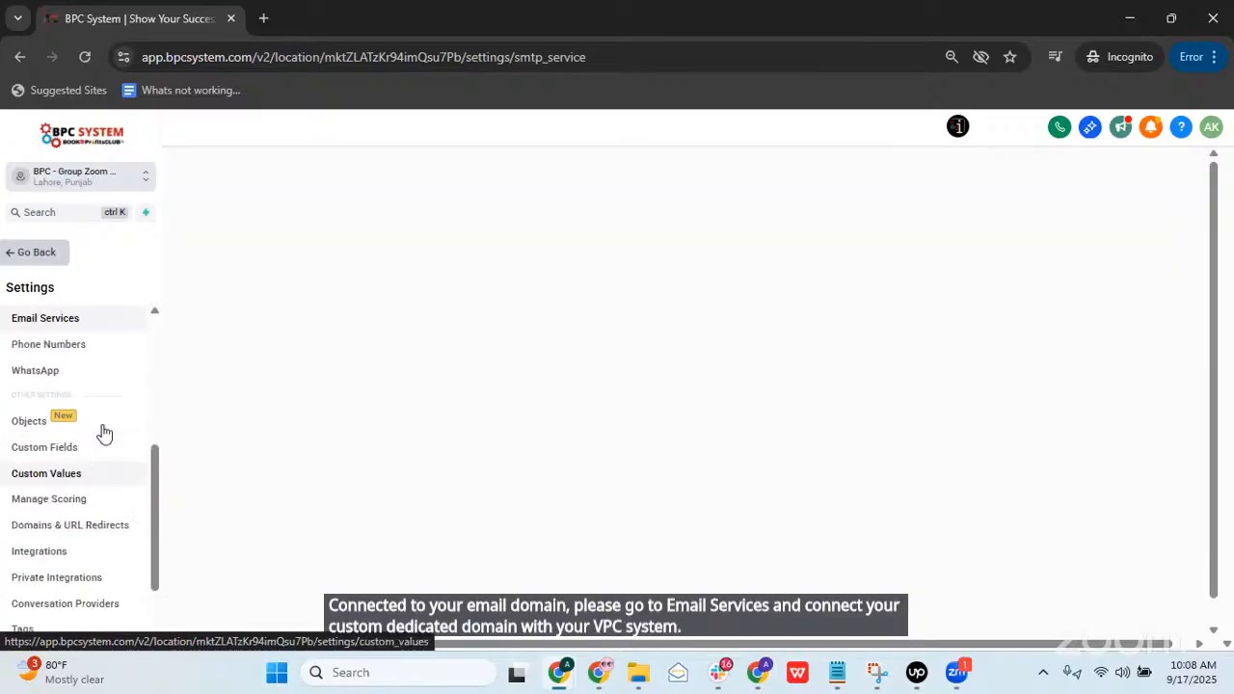
left_click(85, 391)
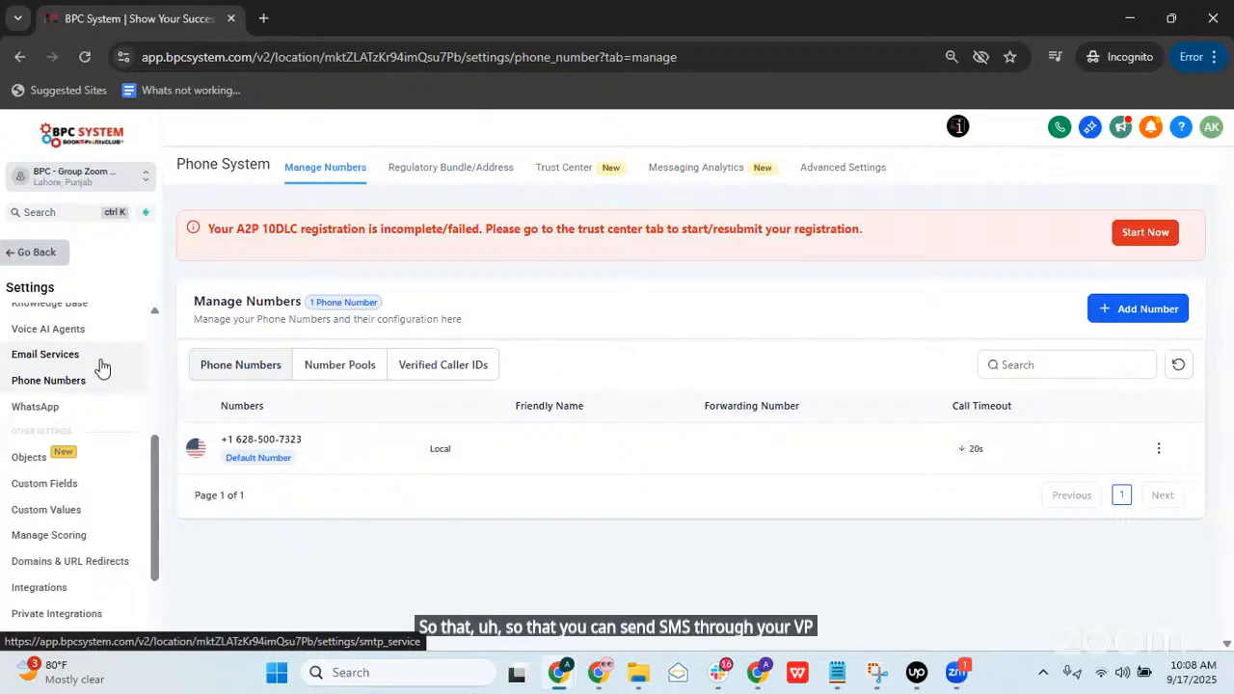
scroll(102, 367, "up", 3)
left_click(36, 252)
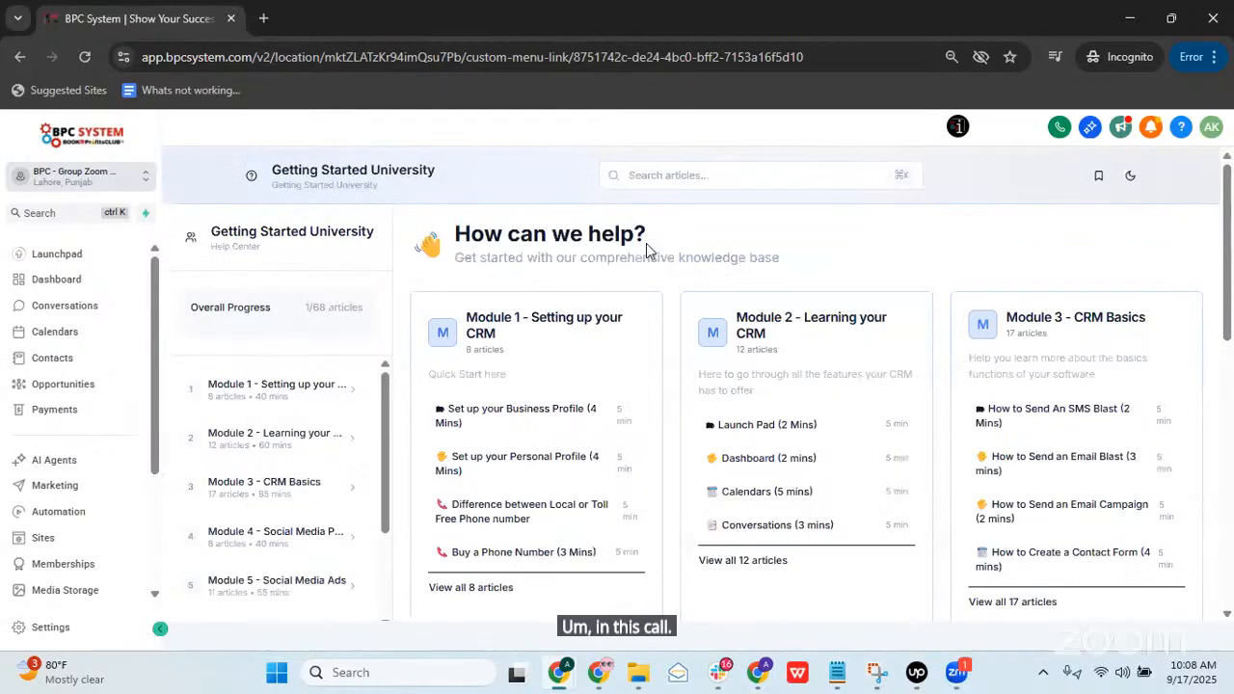
Step: Go to the Webinars section of Sites to show the webinar funnels
scroll(97, 385, "down", 2)
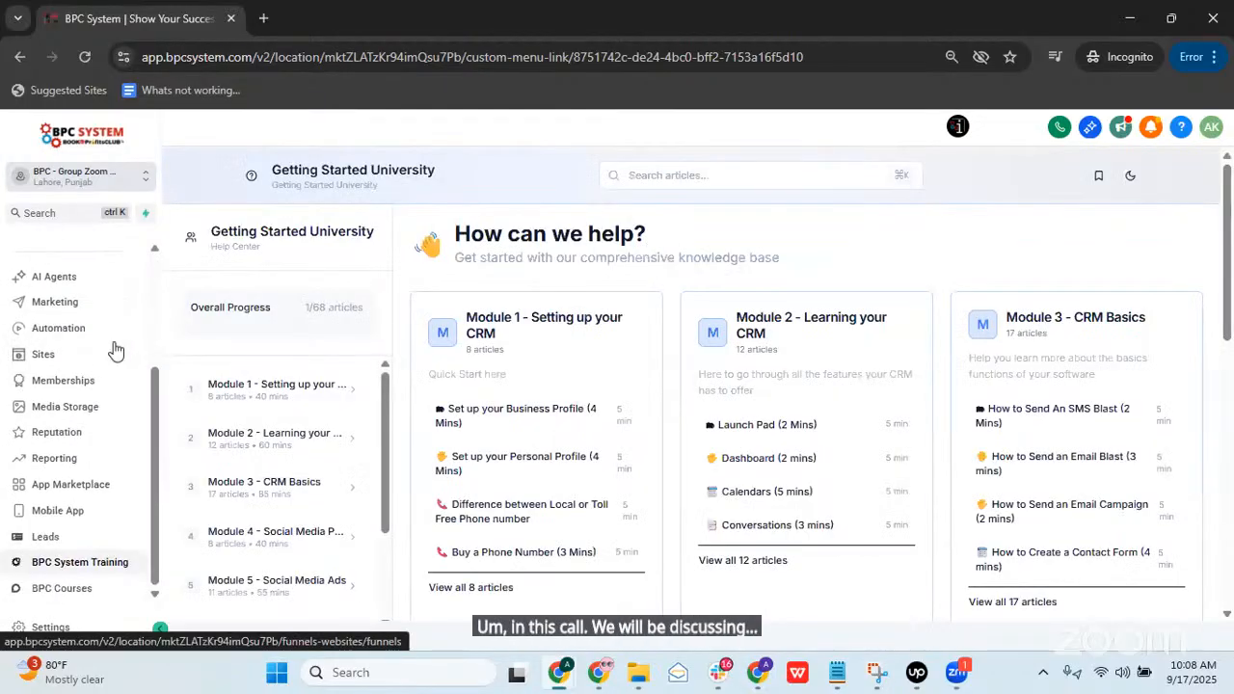
left_click(62, 356)
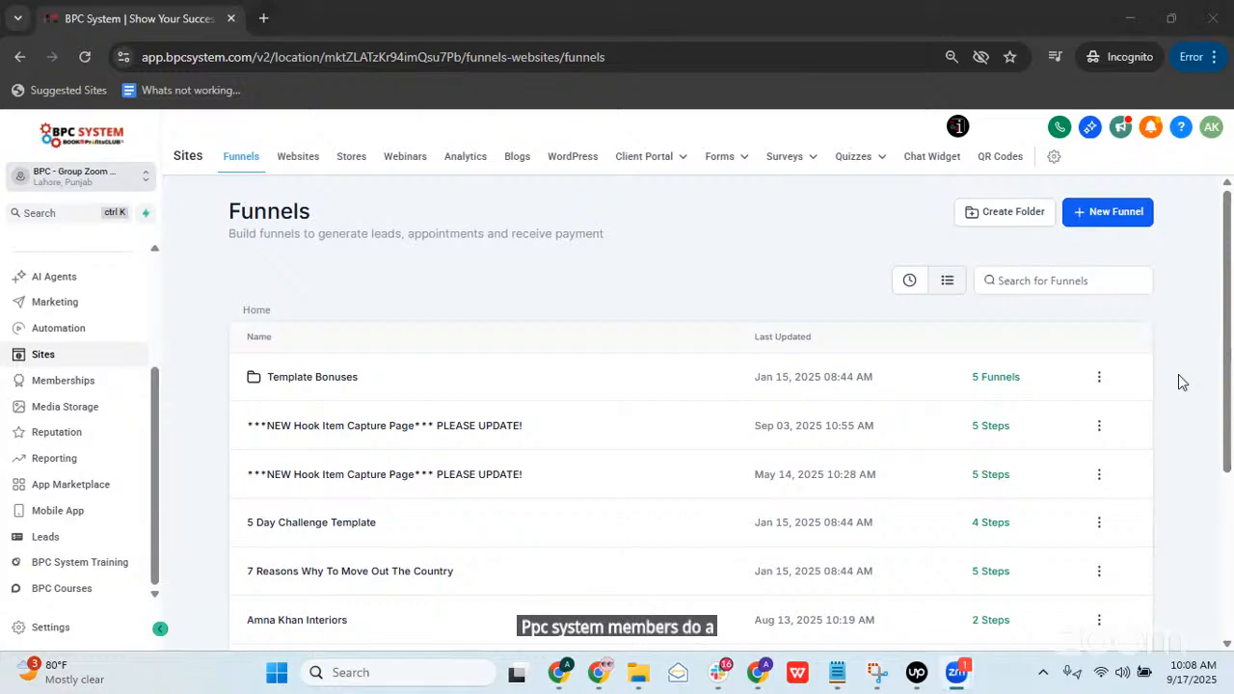
scroll(1171, 395, "down", 1)
scroll(1171, 396, "up", 1)
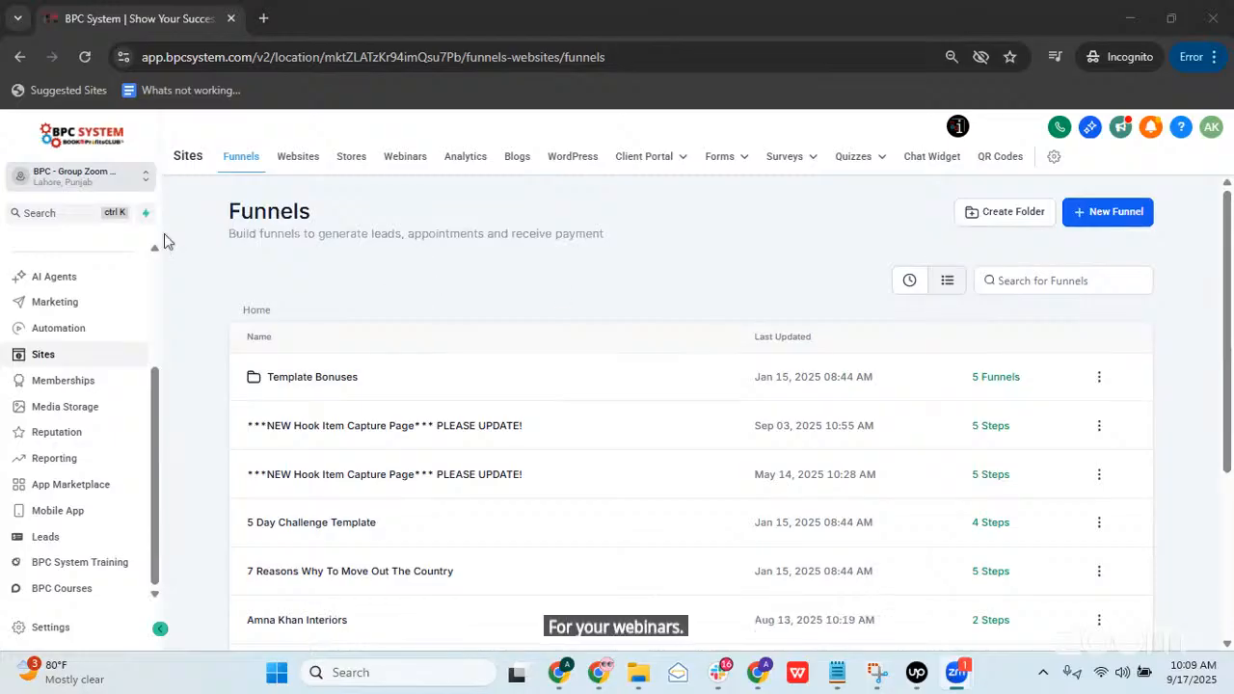
scroll(96, 334, "up", 2)
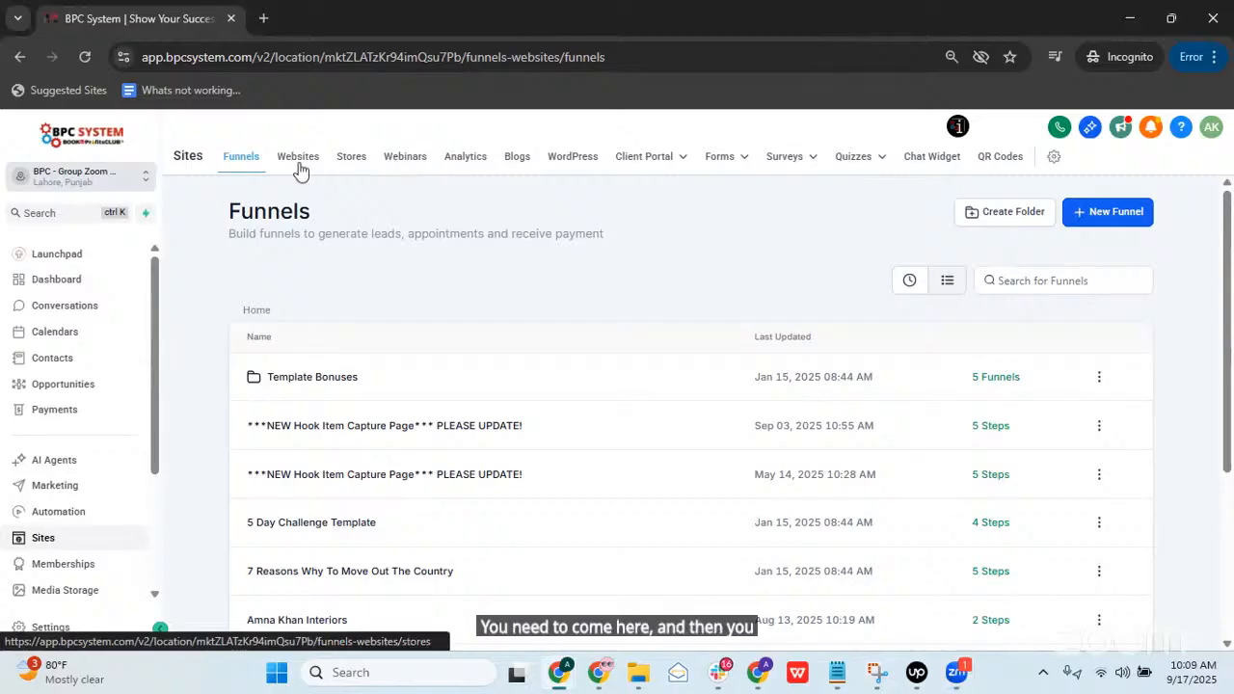
mouse_move(745, 166)
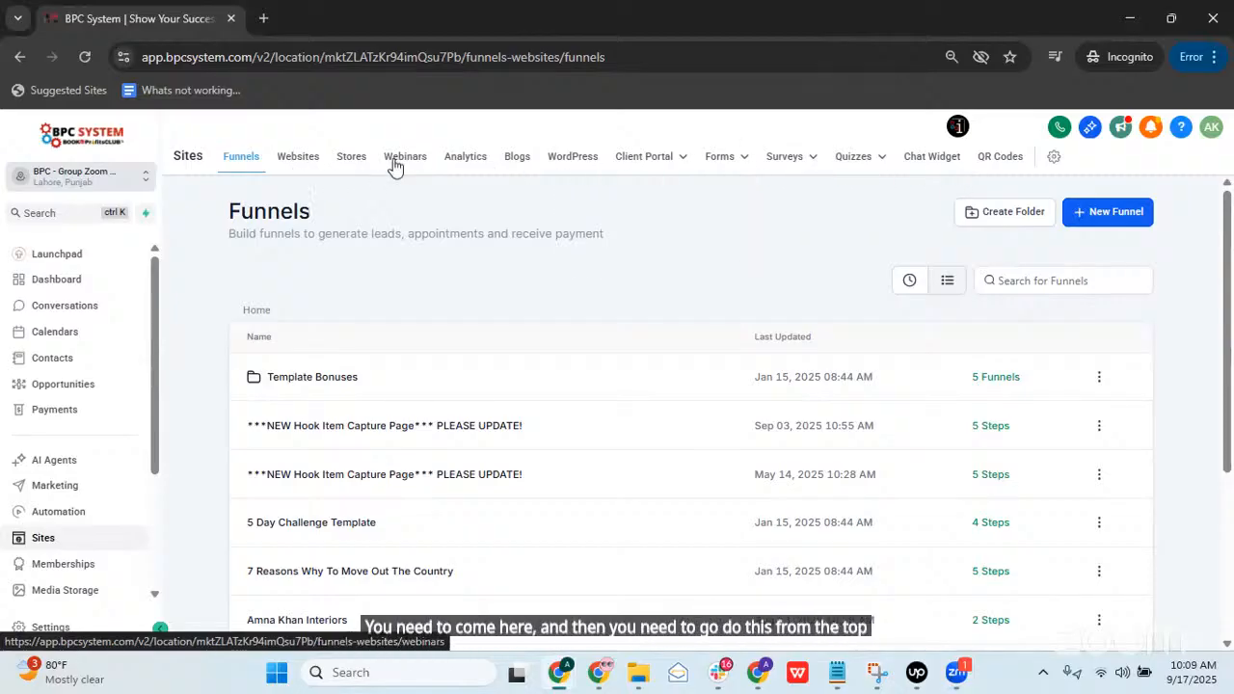
left_click(393, 166)
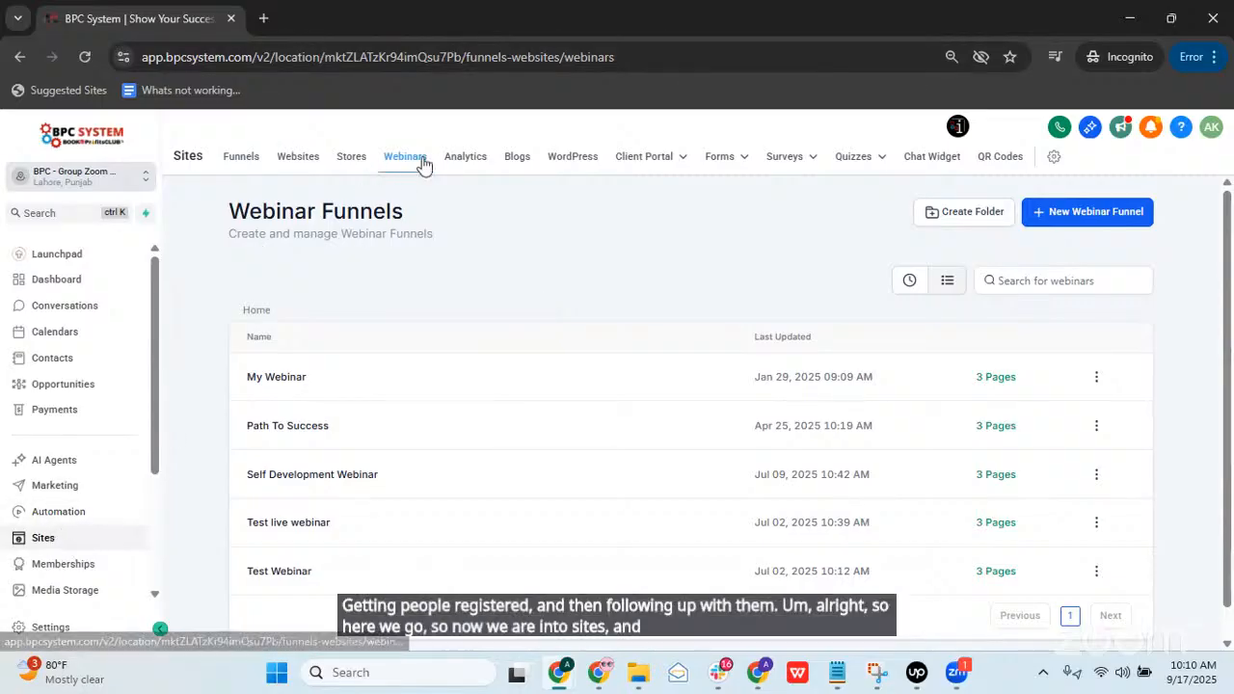
Step: Start a new webinar funnel of the Live Webinar type and continue to its details
left_click(1068, 219)
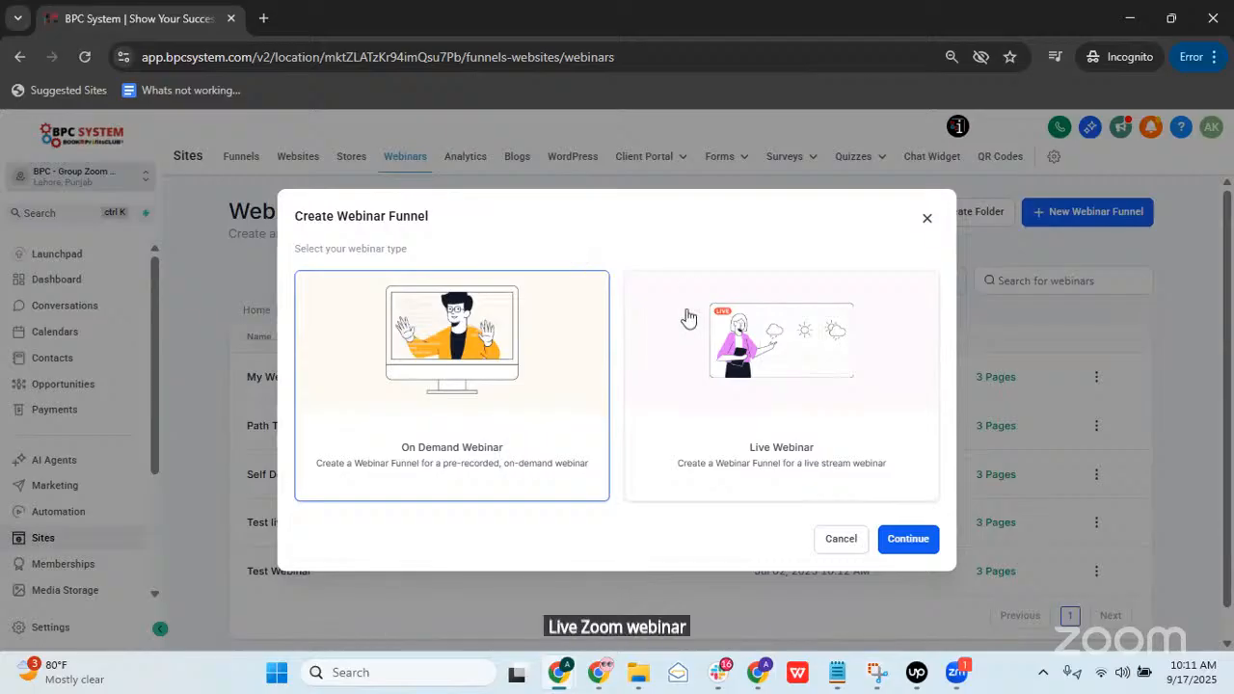
left_click(714, 351)
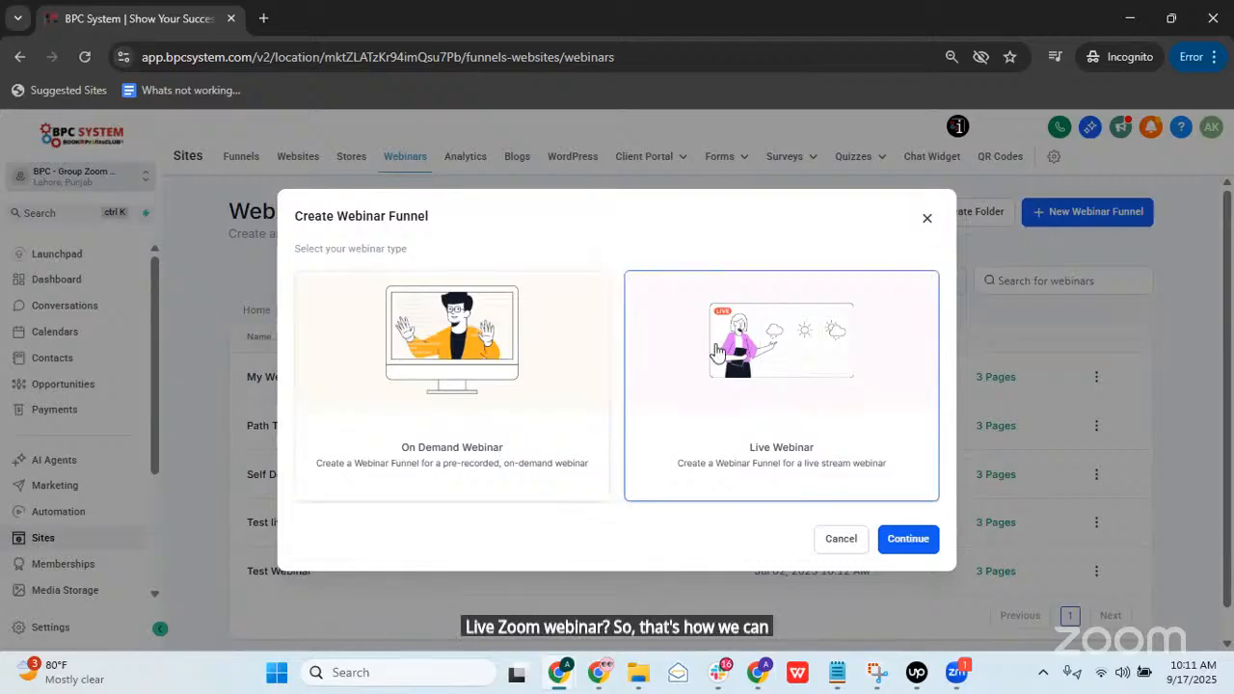
left_click(919, 544)
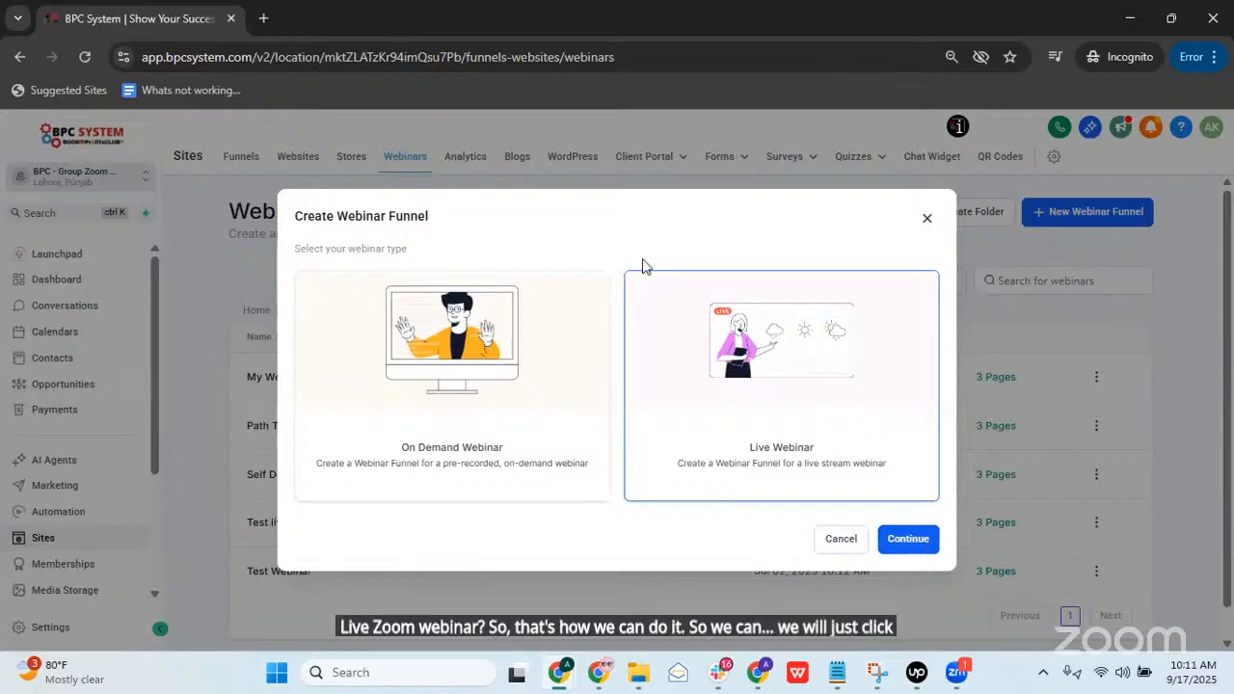
Step: Name the webinar "Get Your Sales Up in 5 Weeks"
left_click(660, 284)
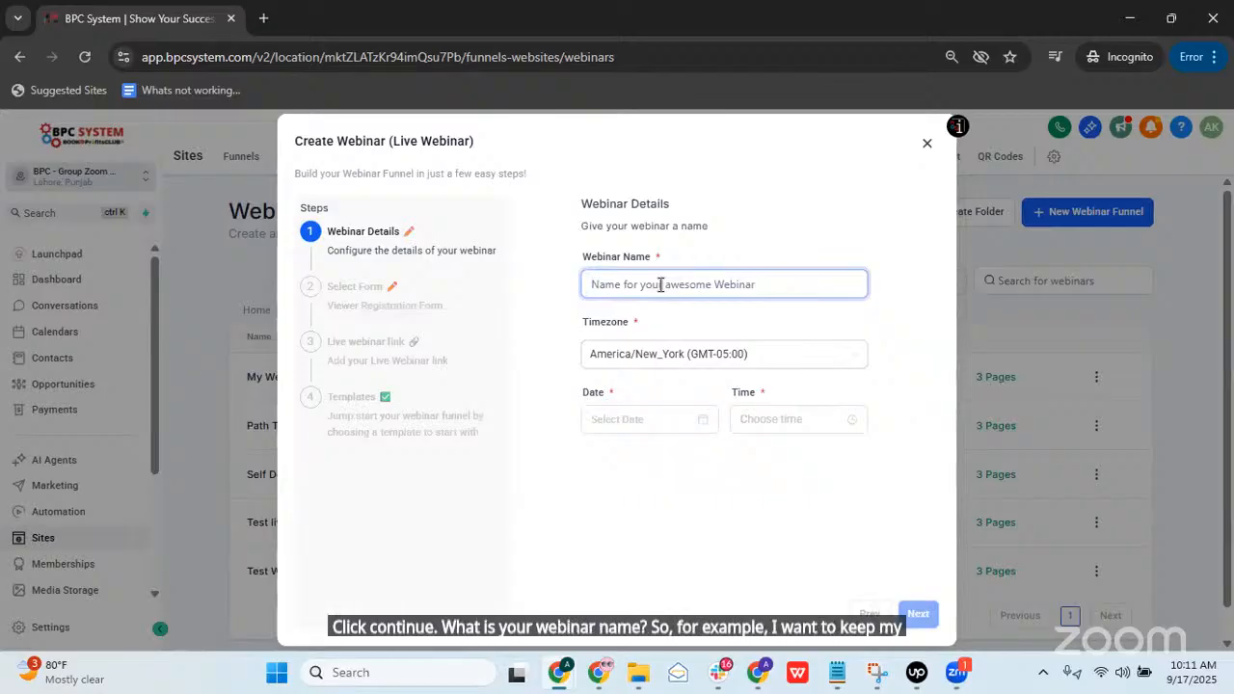
type("Get")
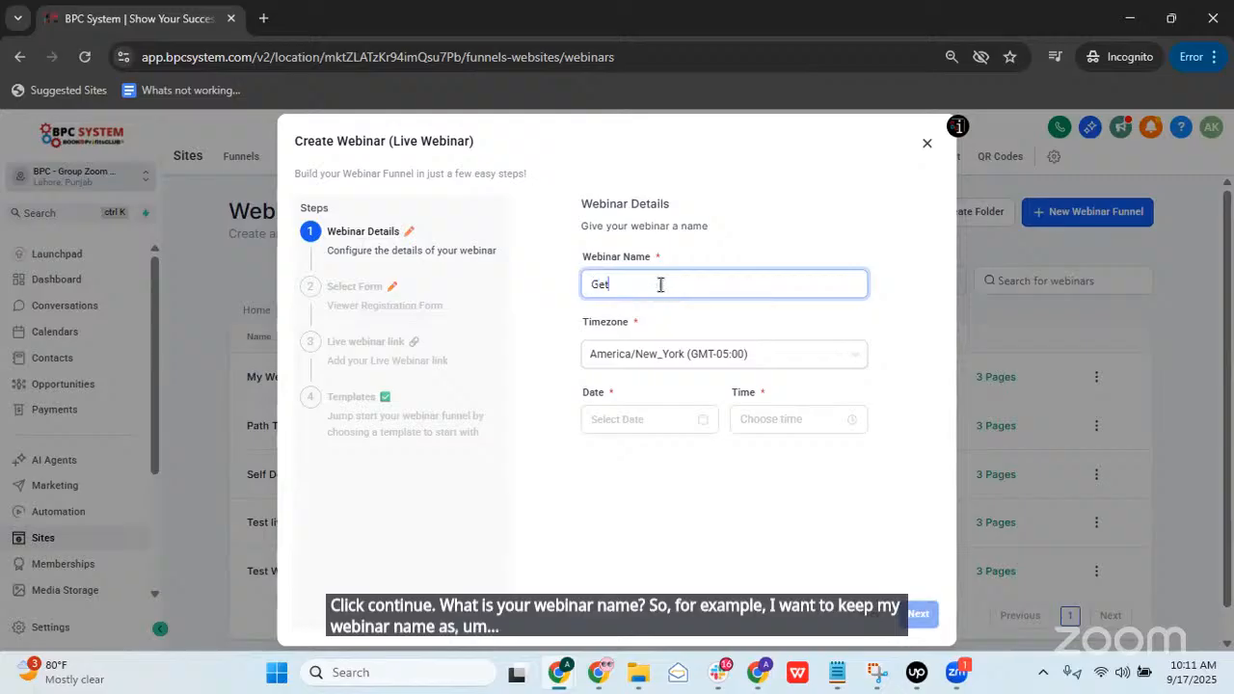
type(" Your S")
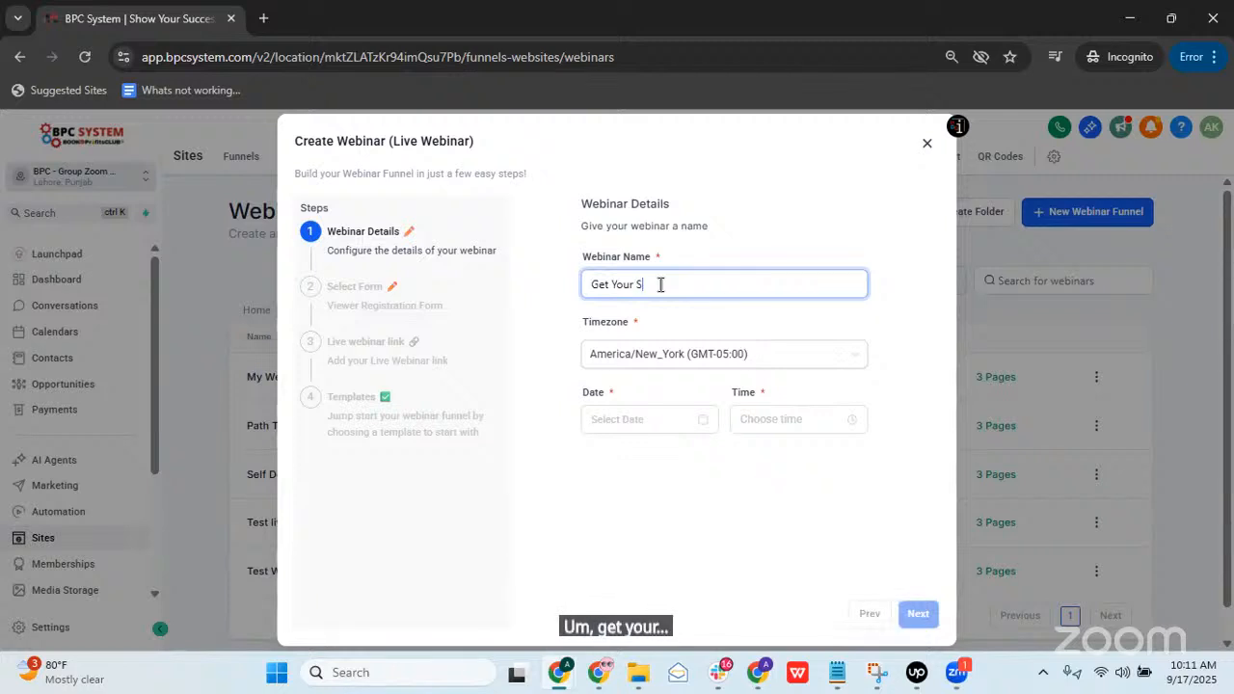
key("BackSpace")
key("BackSpace")
key("BackSpace")
type("a")
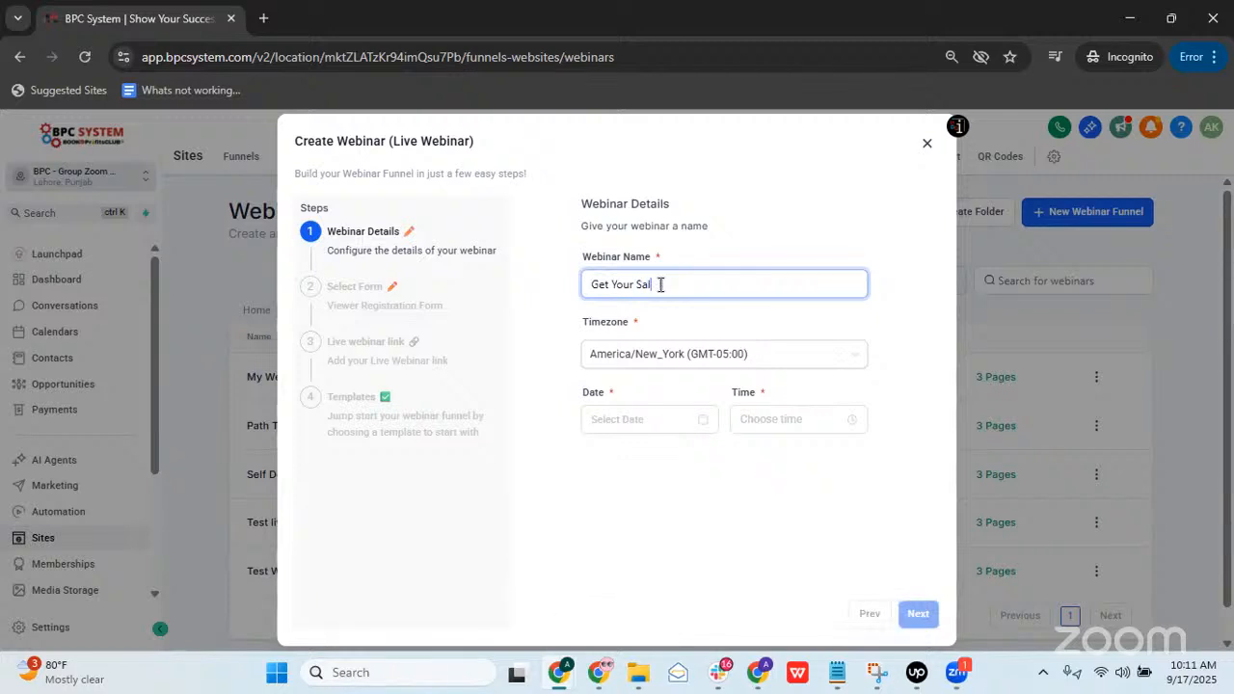
type("es")
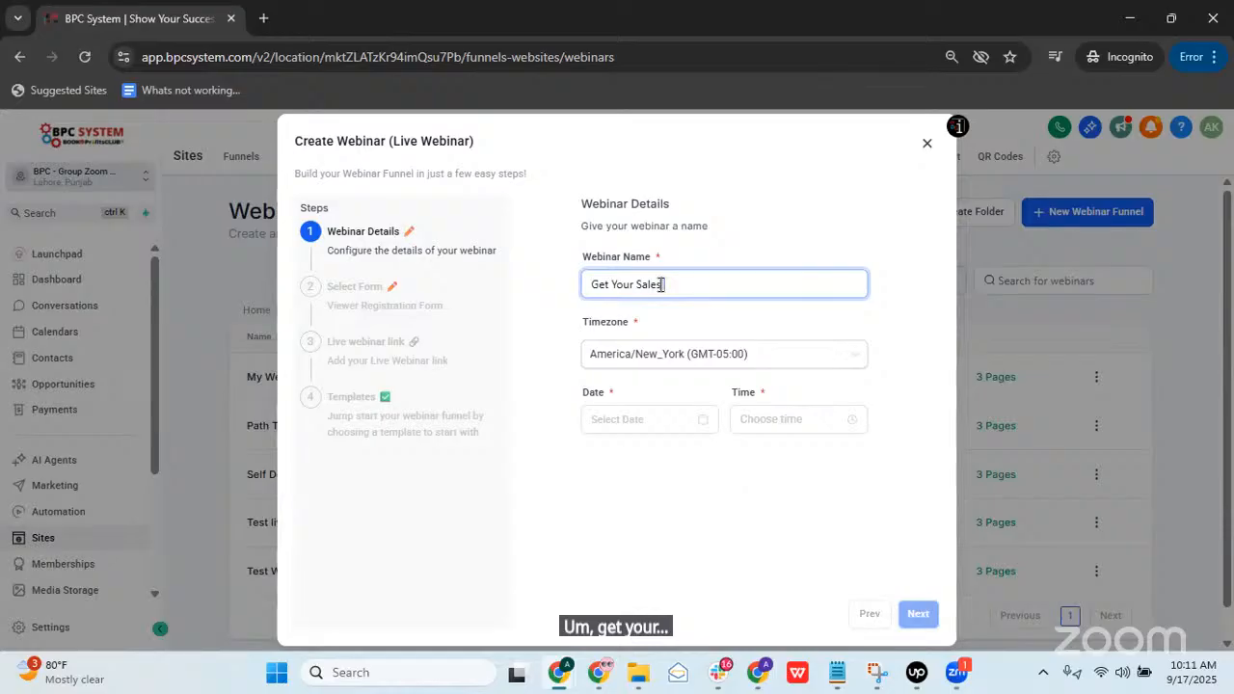
type(" Up in")
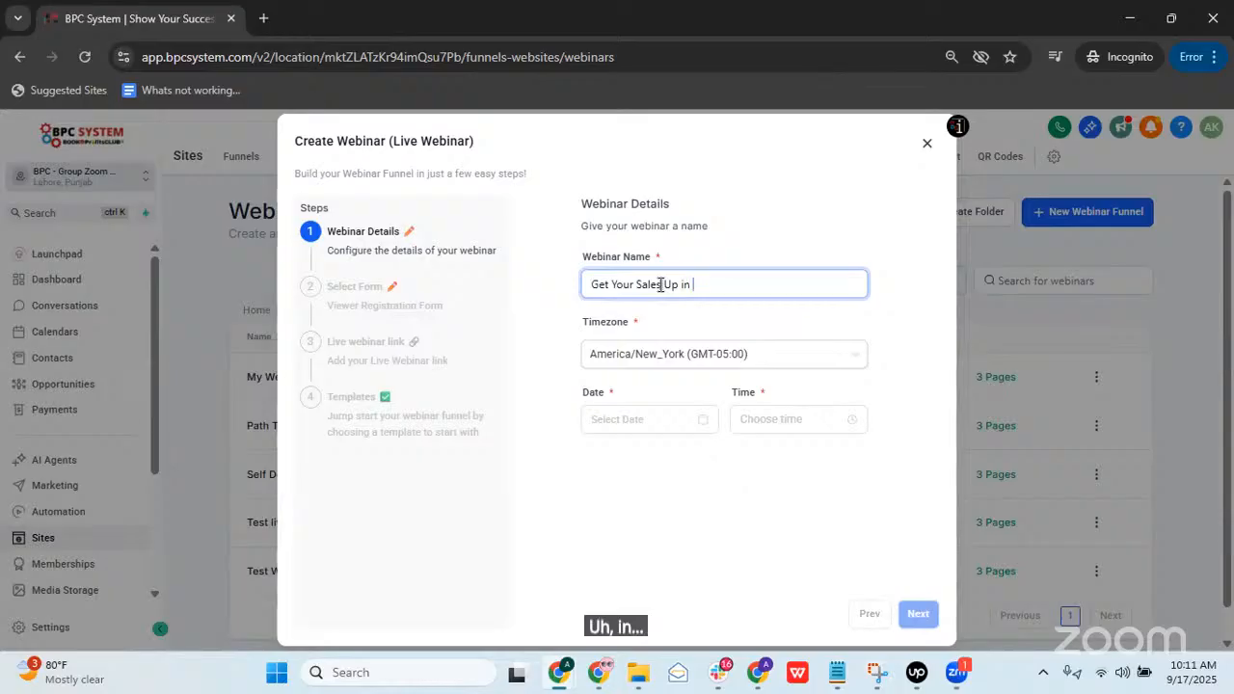
type("e")
key("BackSpace")
key("BackSpace")
key("BackSpace")
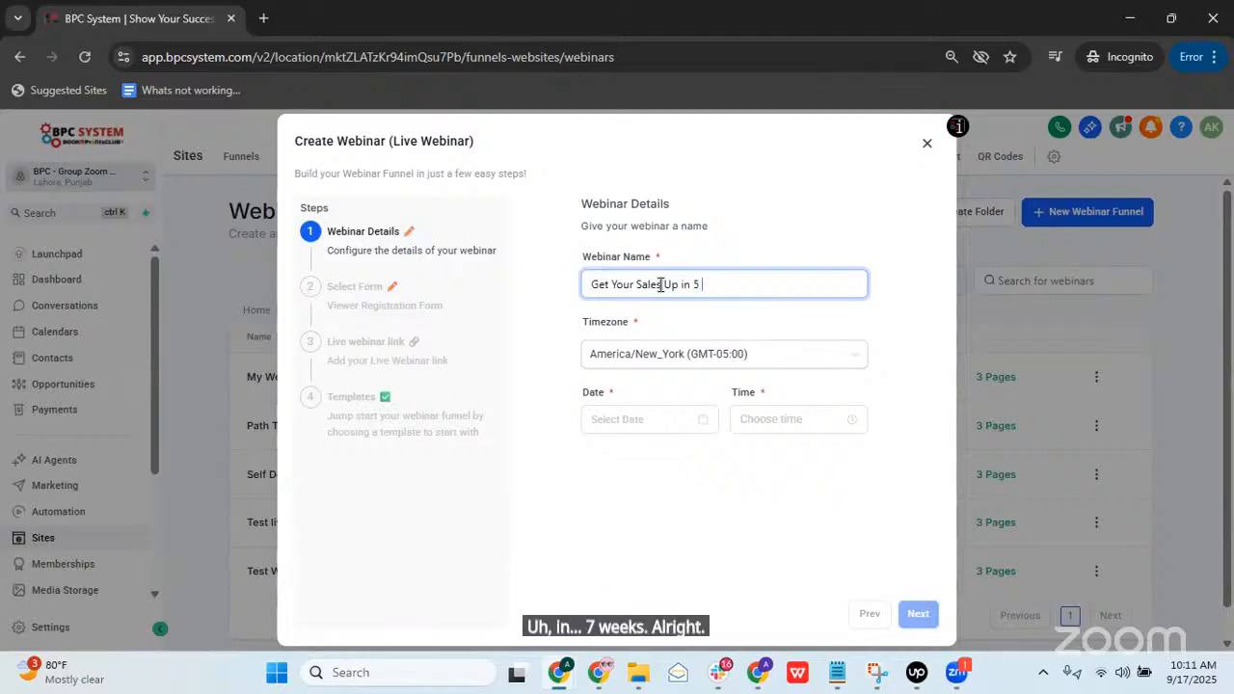
left_click_drag(714, 284, 569, 300)
type("Weeks")
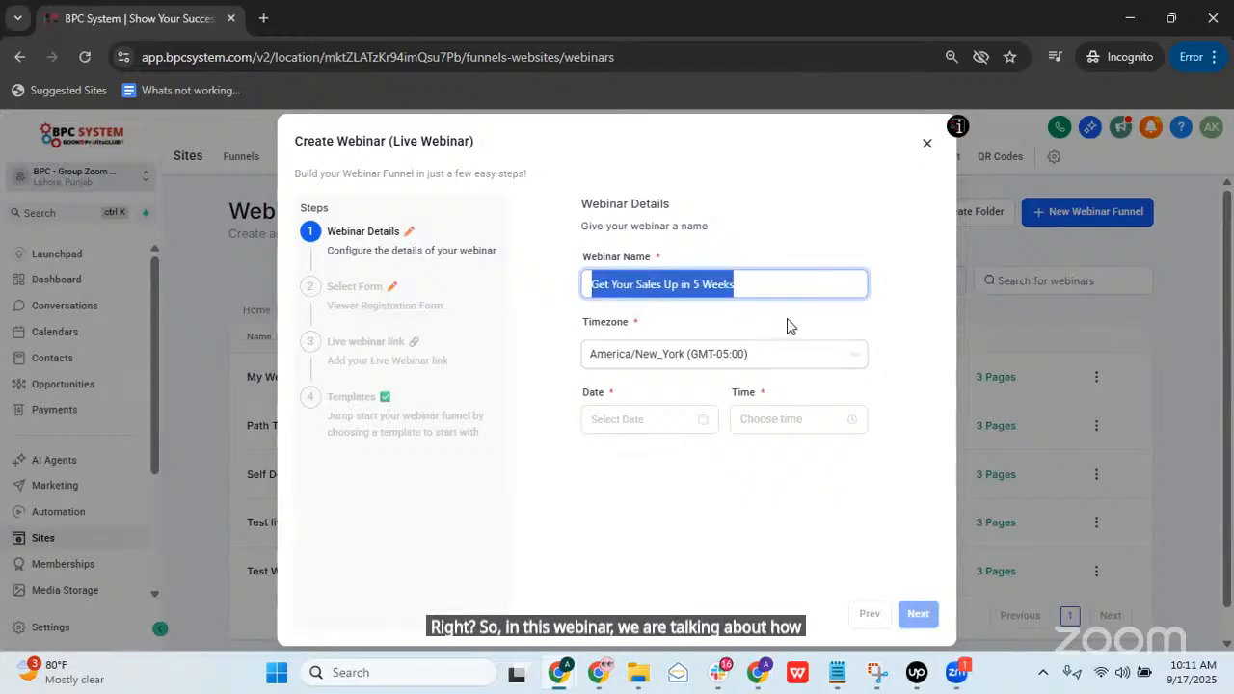
Step: Keep the America/New_York timezone and set the webinar date to October 7, 2025
left_click(674, 353)
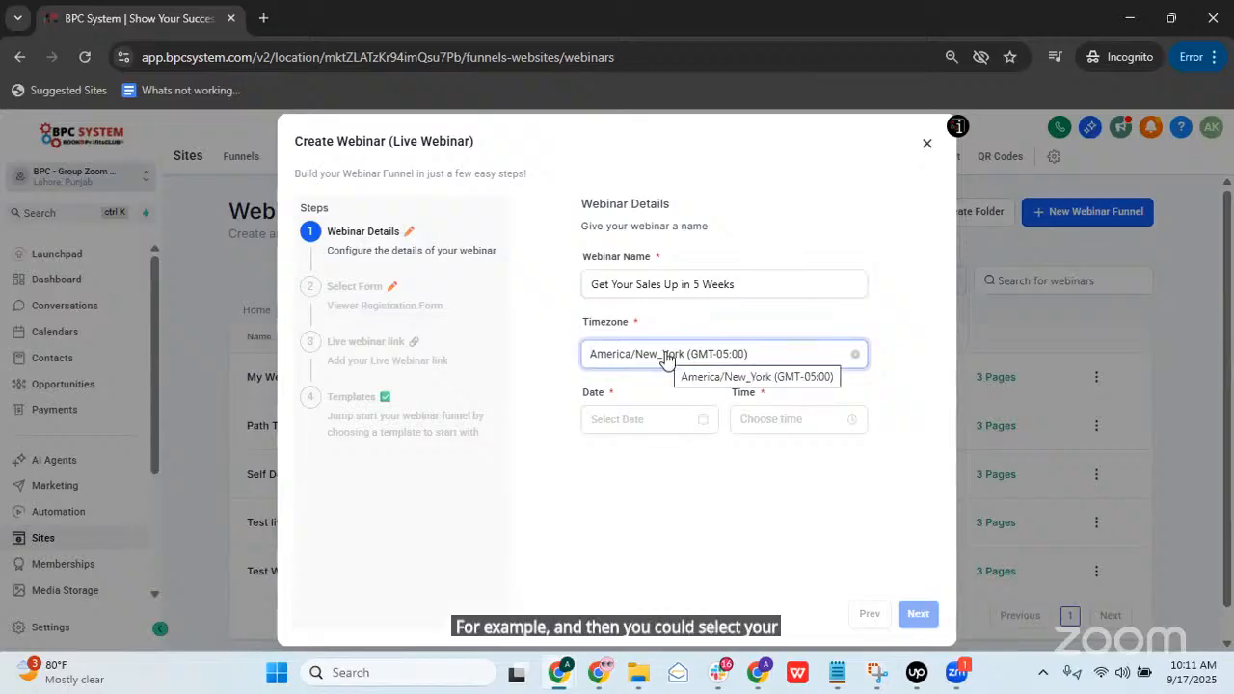
left_click(614, 414)
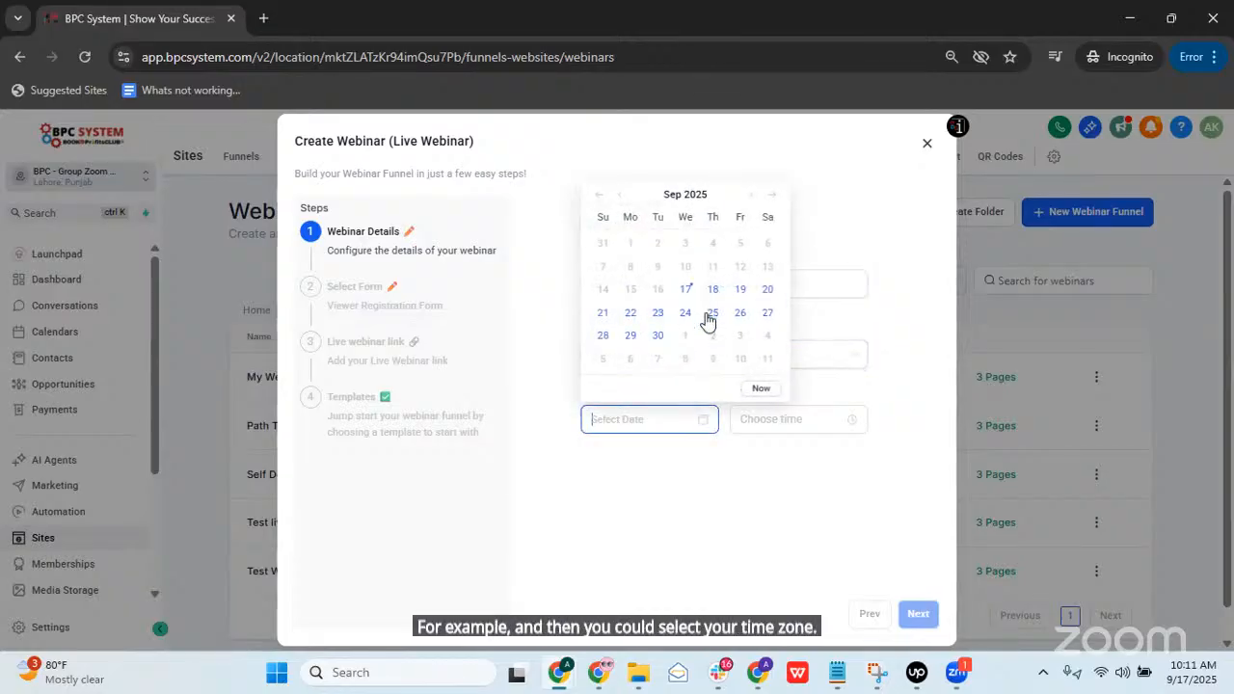
left_click(751, 196)
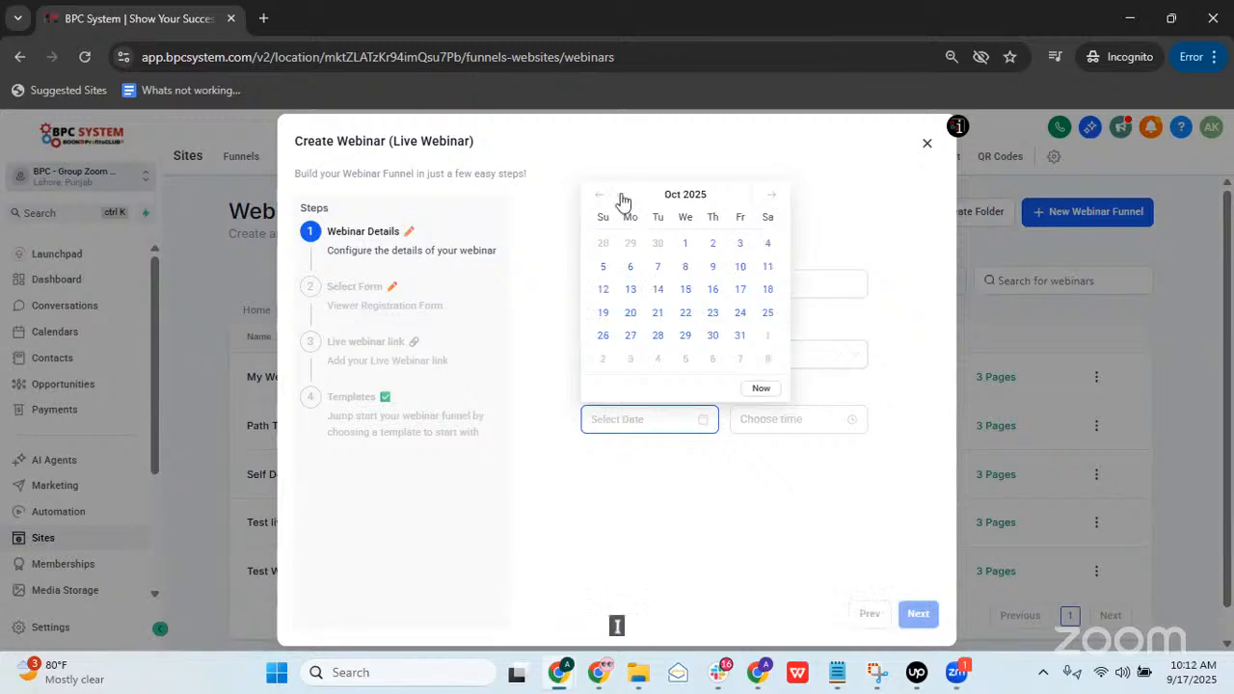
left_click(657, 266)
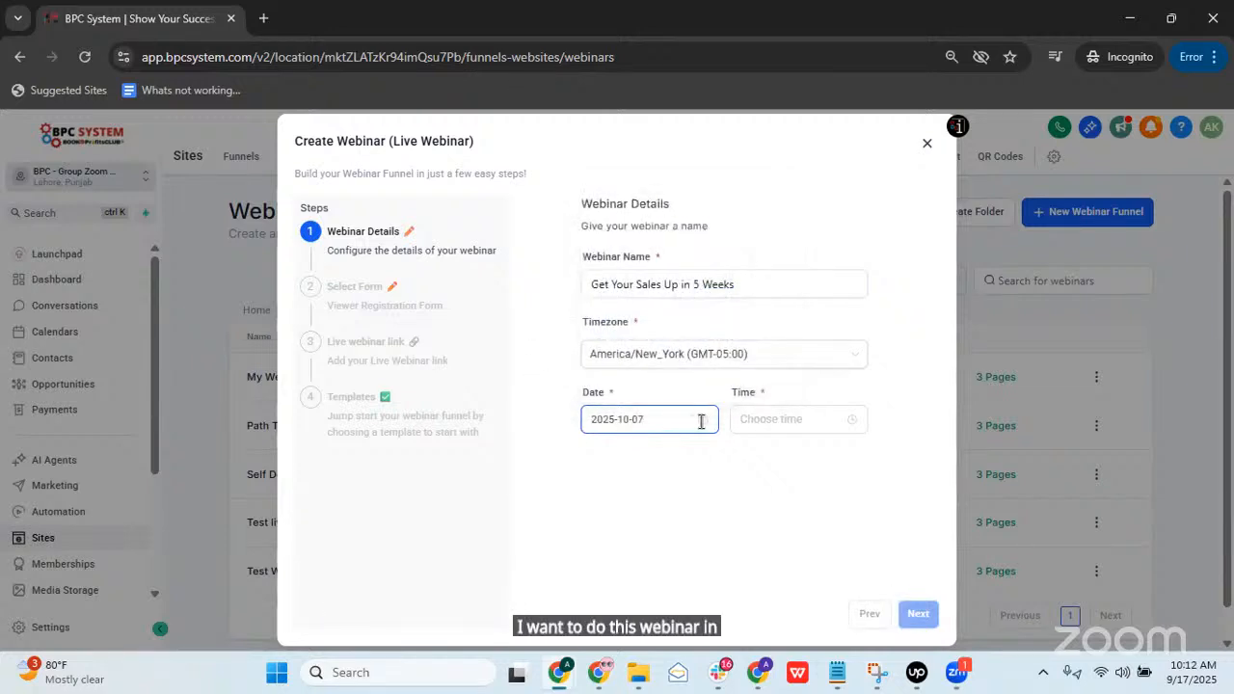
Step: Set the webinar time to 6:00 PM and continue to the registration form selection
left_click(746, 418)
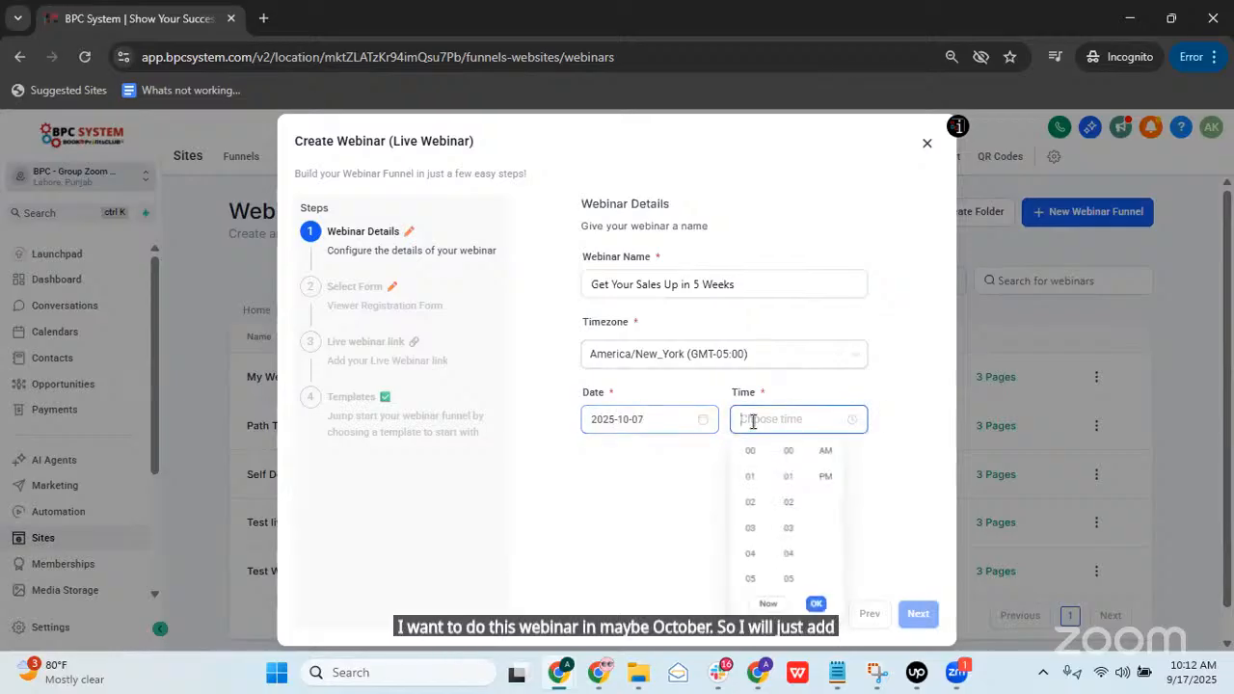
left_click(751, 528)
left_click(828, 476)
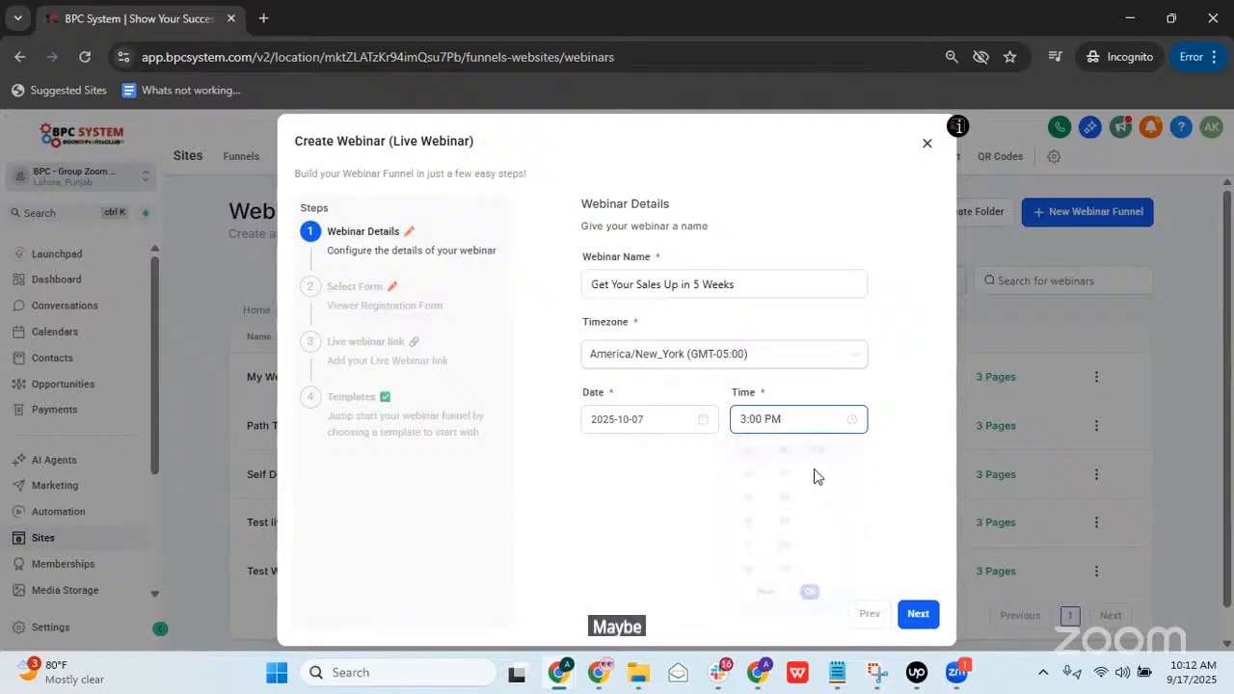
left_click(751, 530)
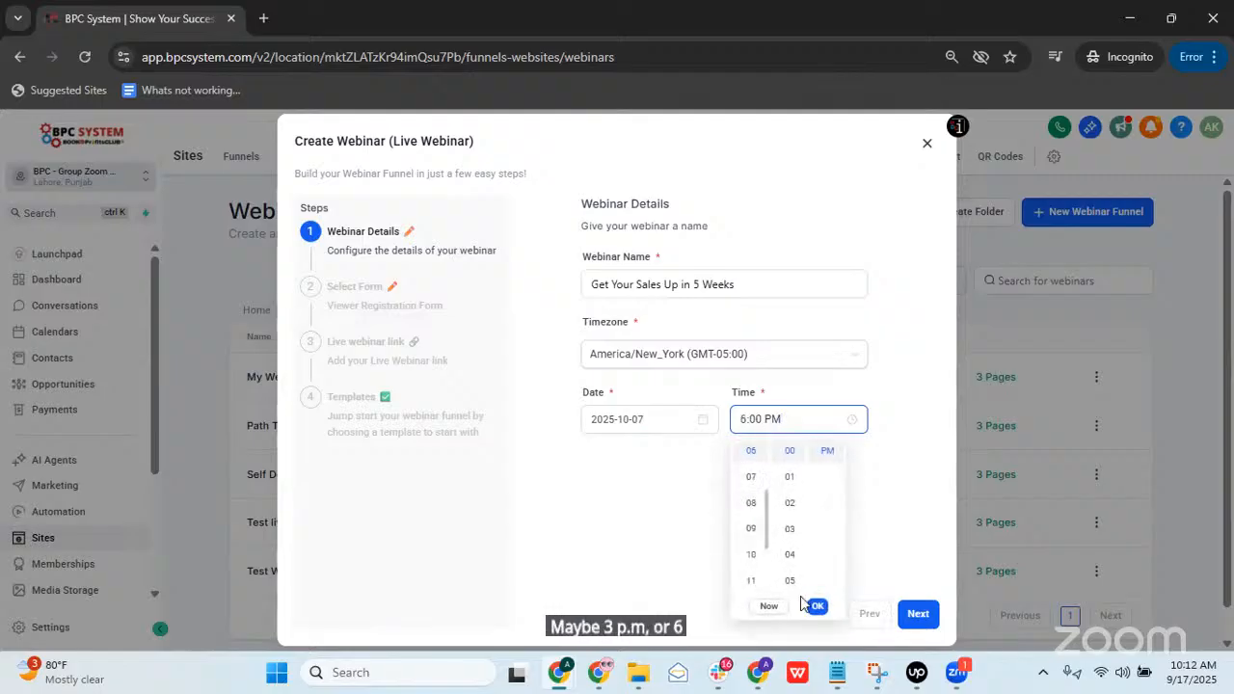
left_click(818, 605)
left_click(879, 537)
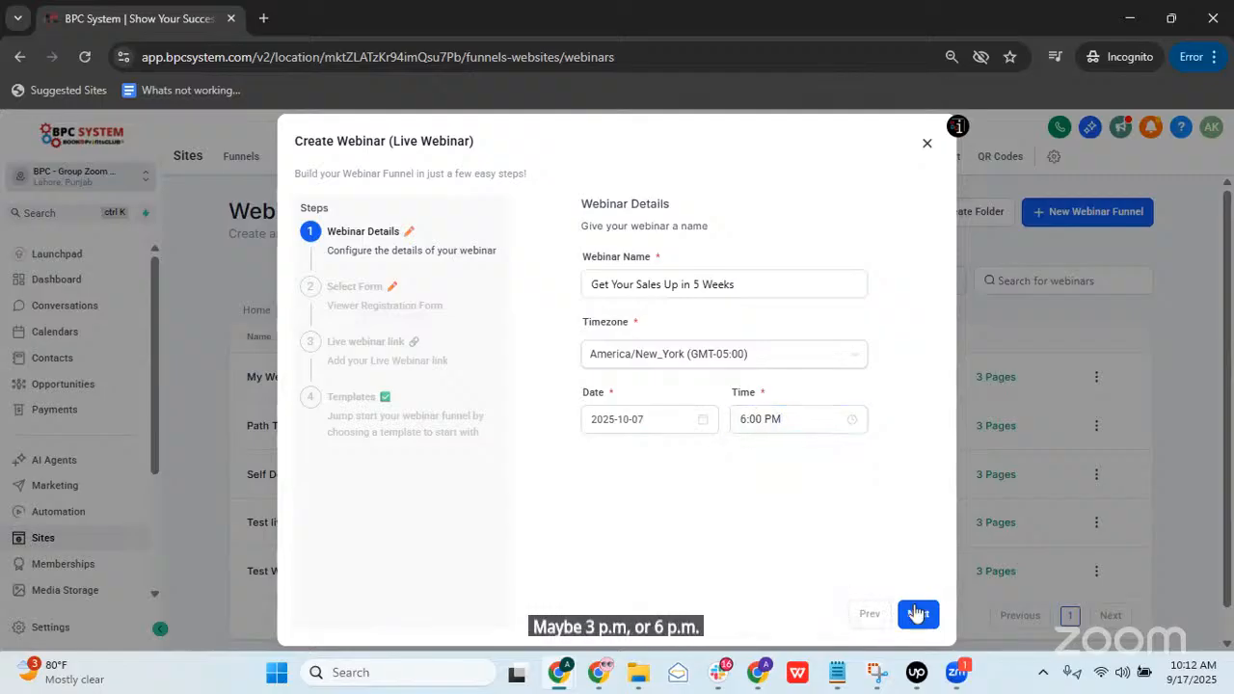
left_click(916, 615)
Step: Find "webinar" among the registration forms, select Webinar - Sales Page Form, and continue to the live webinar link
left_click(701, 286)
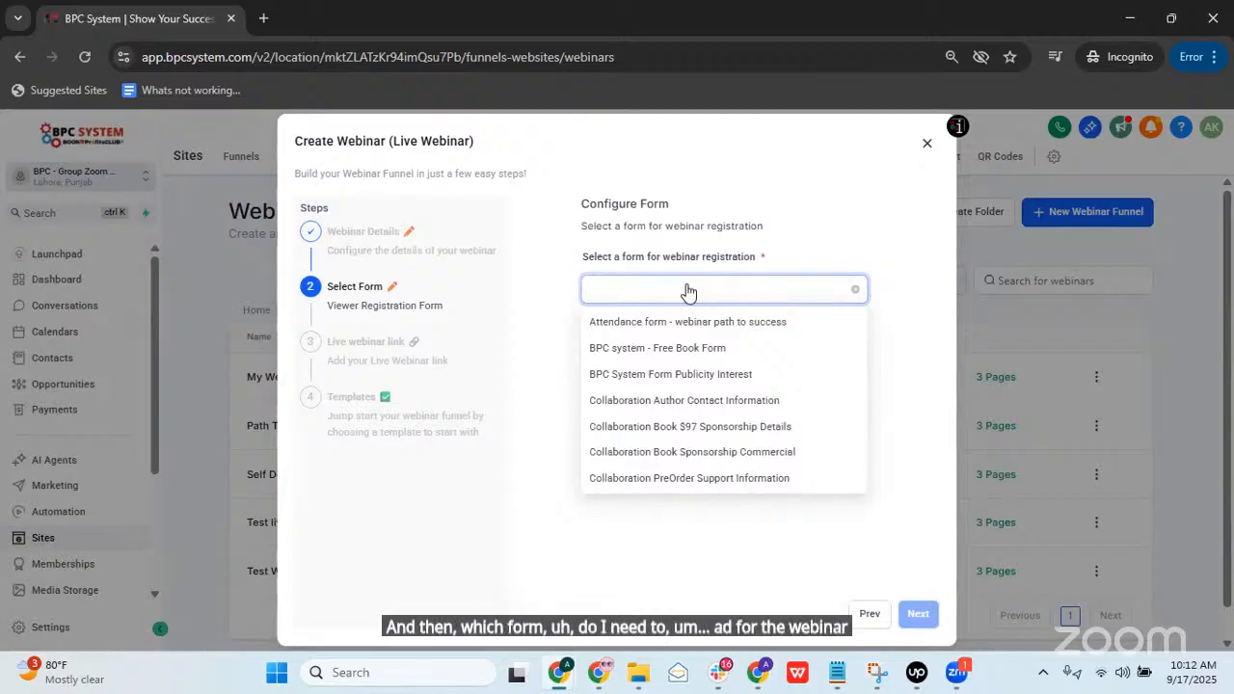
scroll(710, 357, "down", 4)
scroll(710, 361, "down", 3)
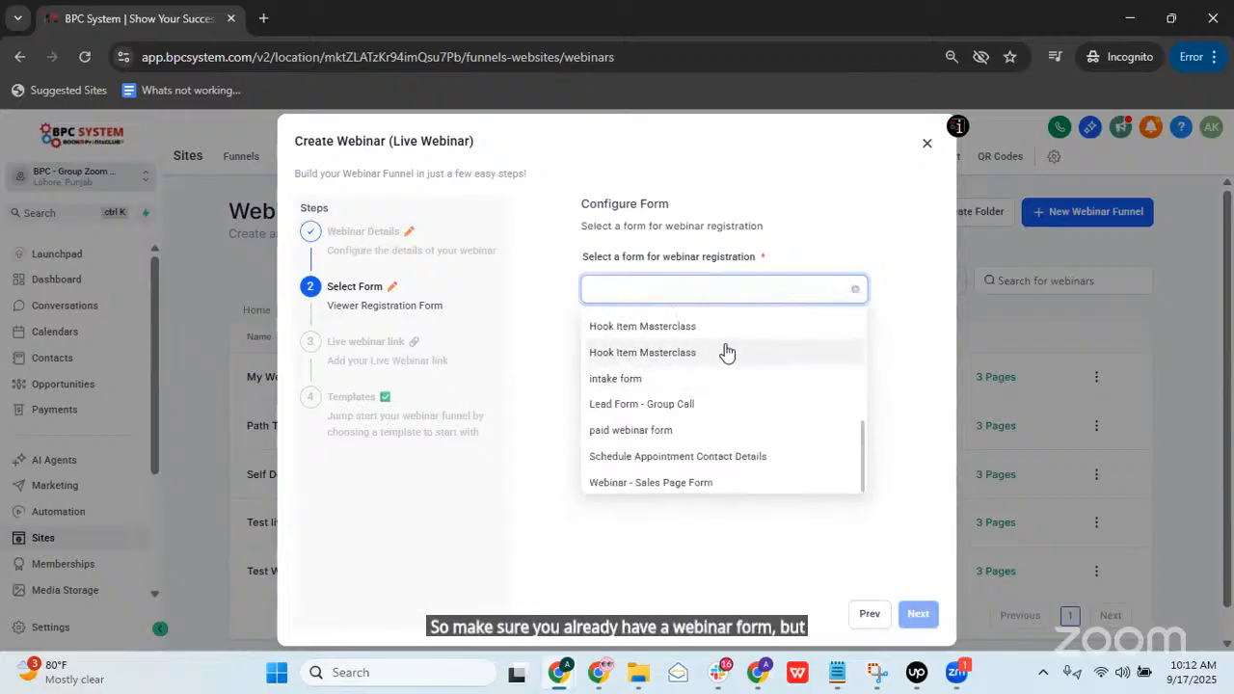
type("web")
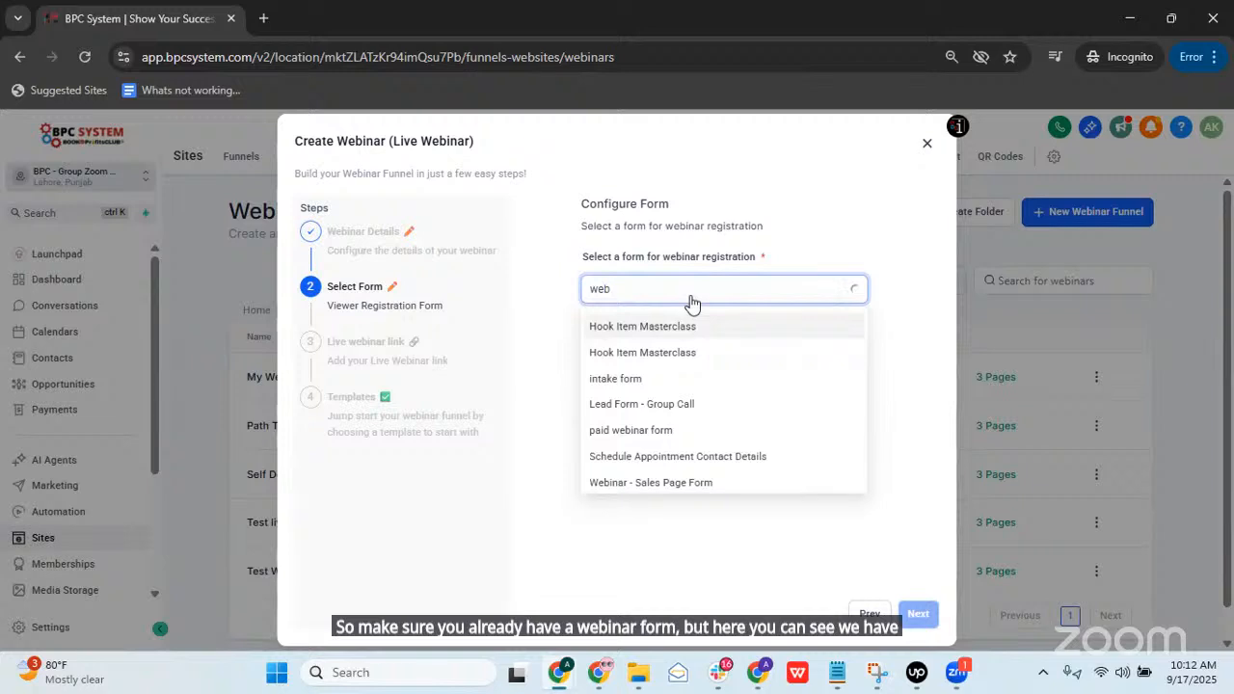
type("inar")
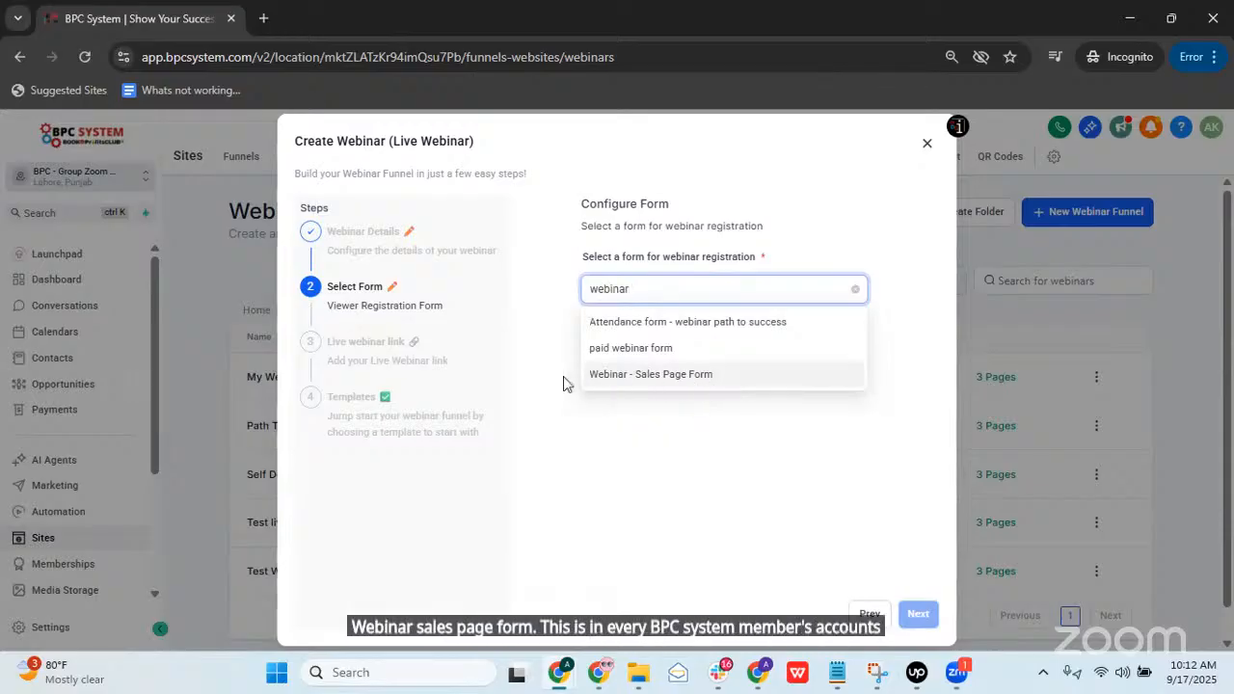
left_click(610, 377)
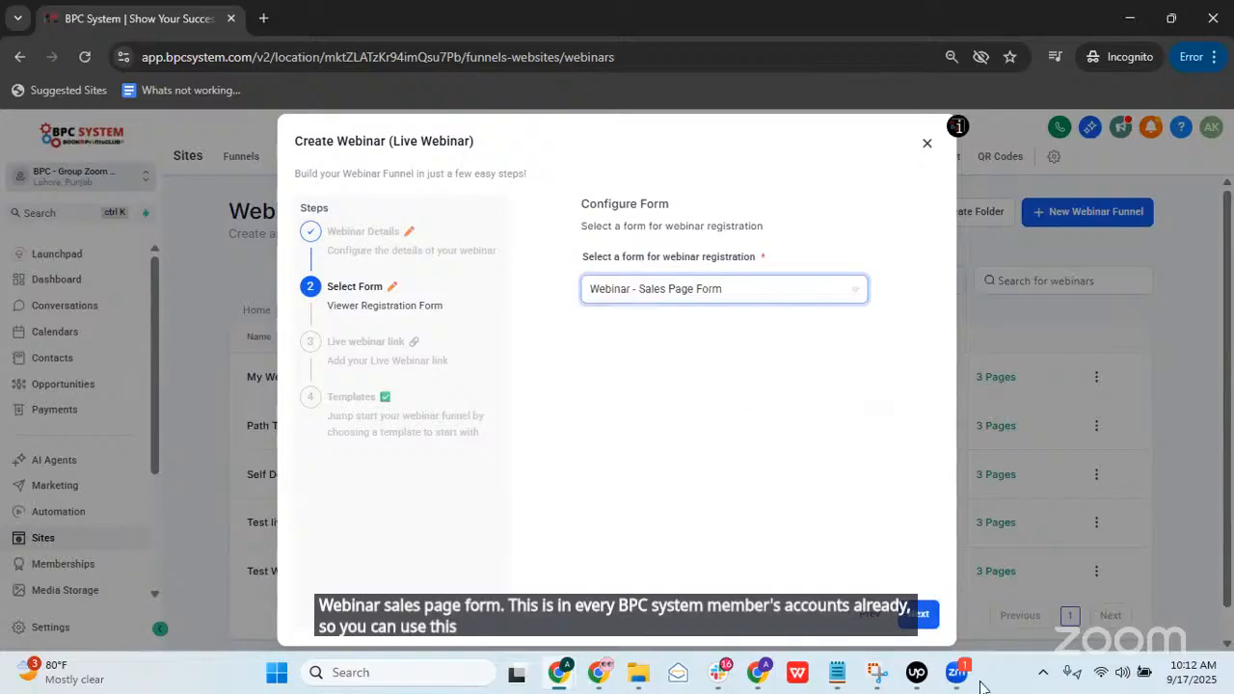
left_click(921, 614)
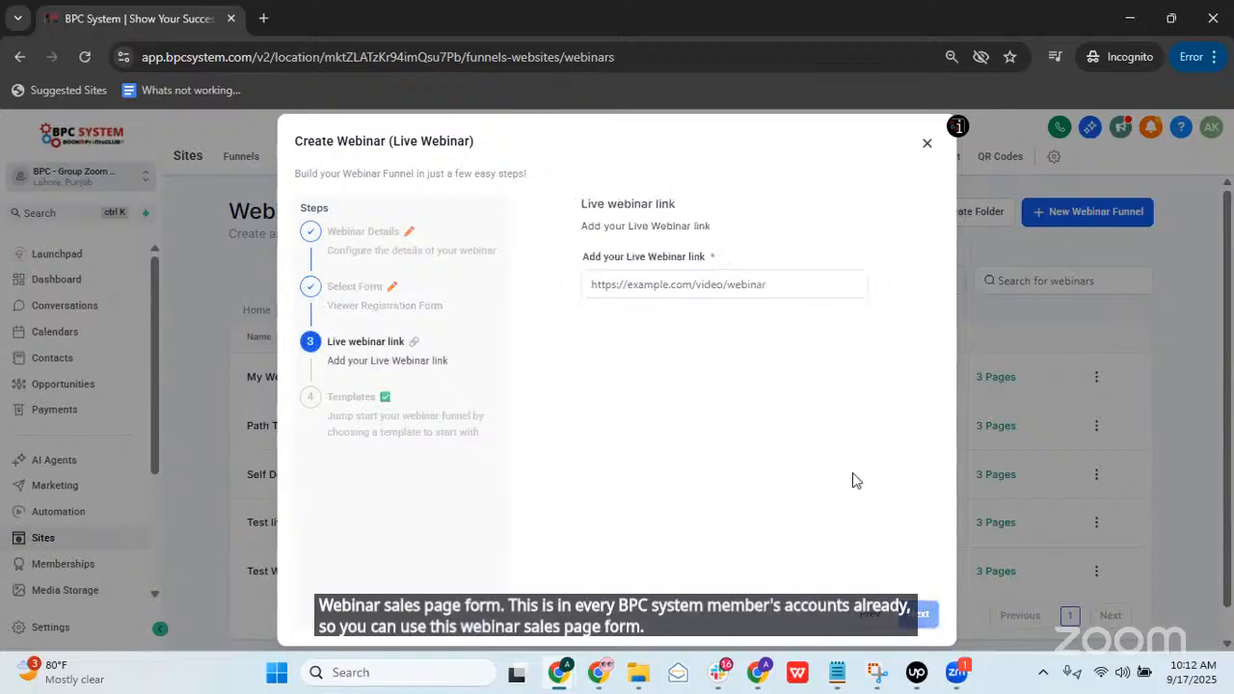
Step: Paste the Zoom meeting link as the live webinar link and continue to the template library
left_click(660, 284)
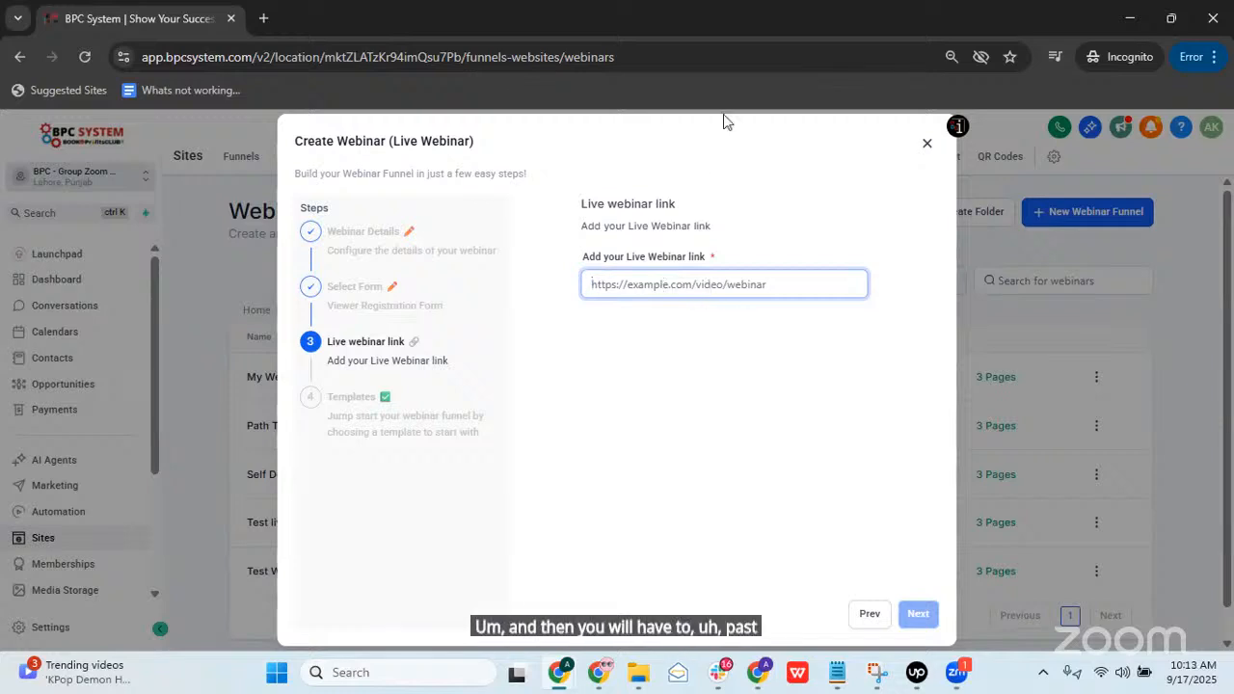
left_click(475, 348)
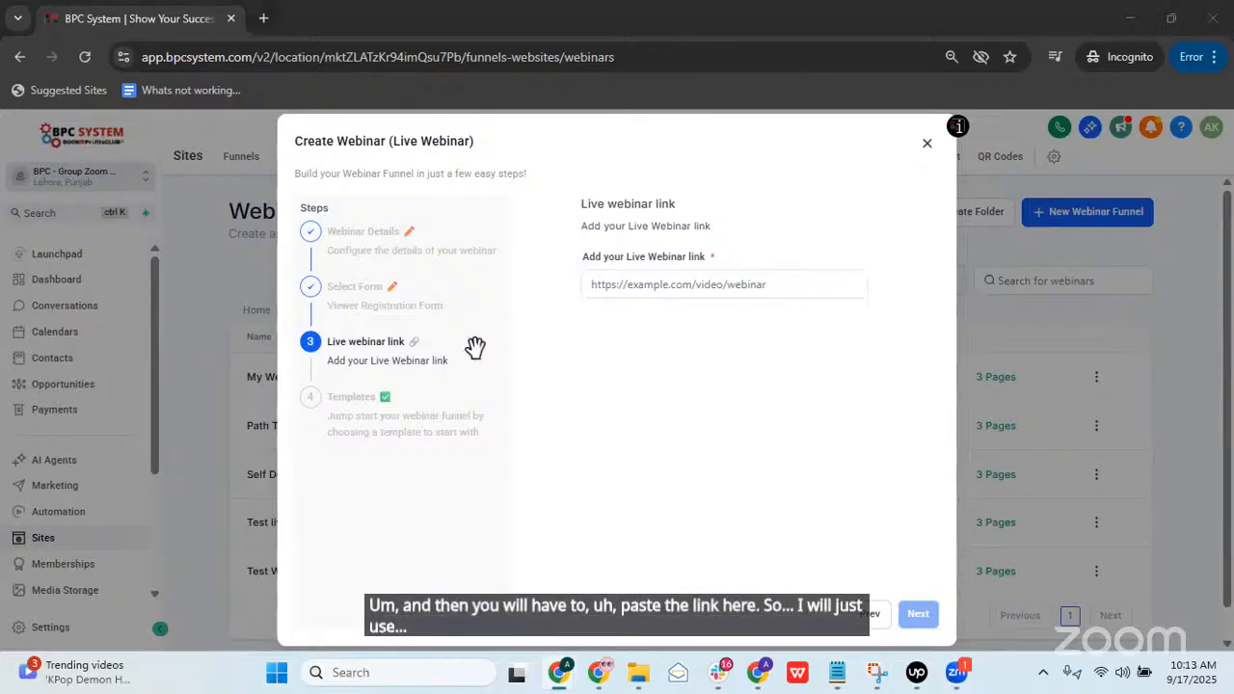
left_click(772, 280)
key("ctrl+v")
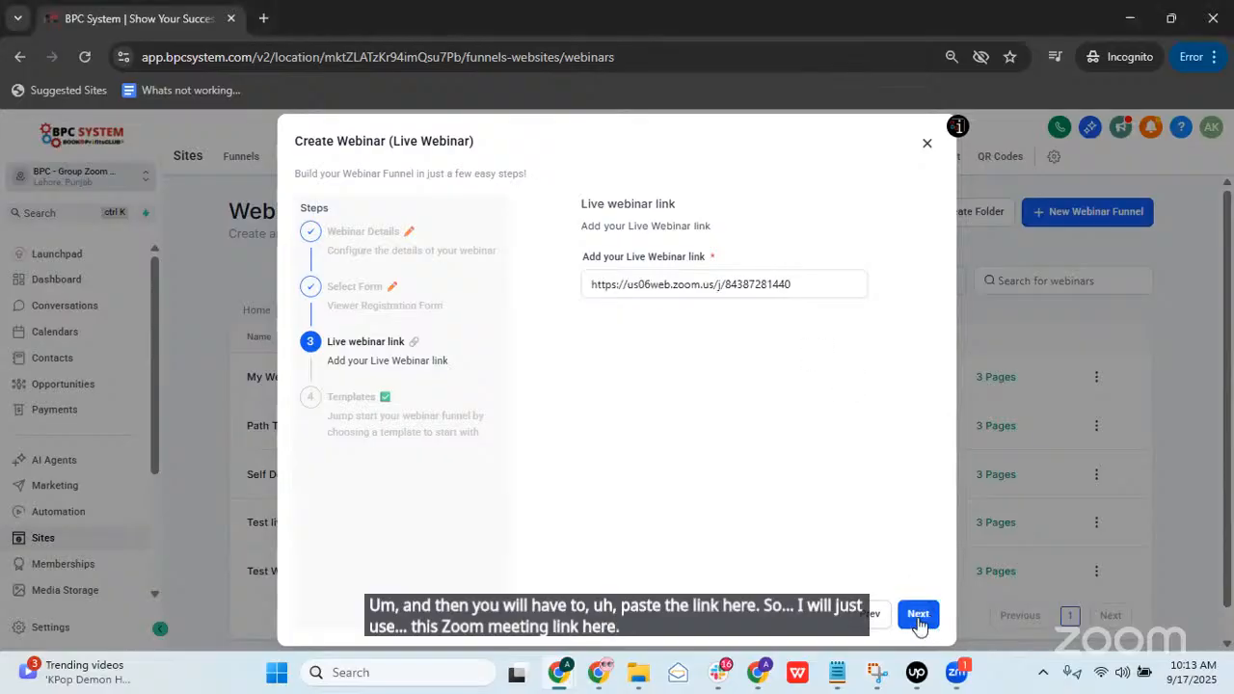
left_click(918, 617)
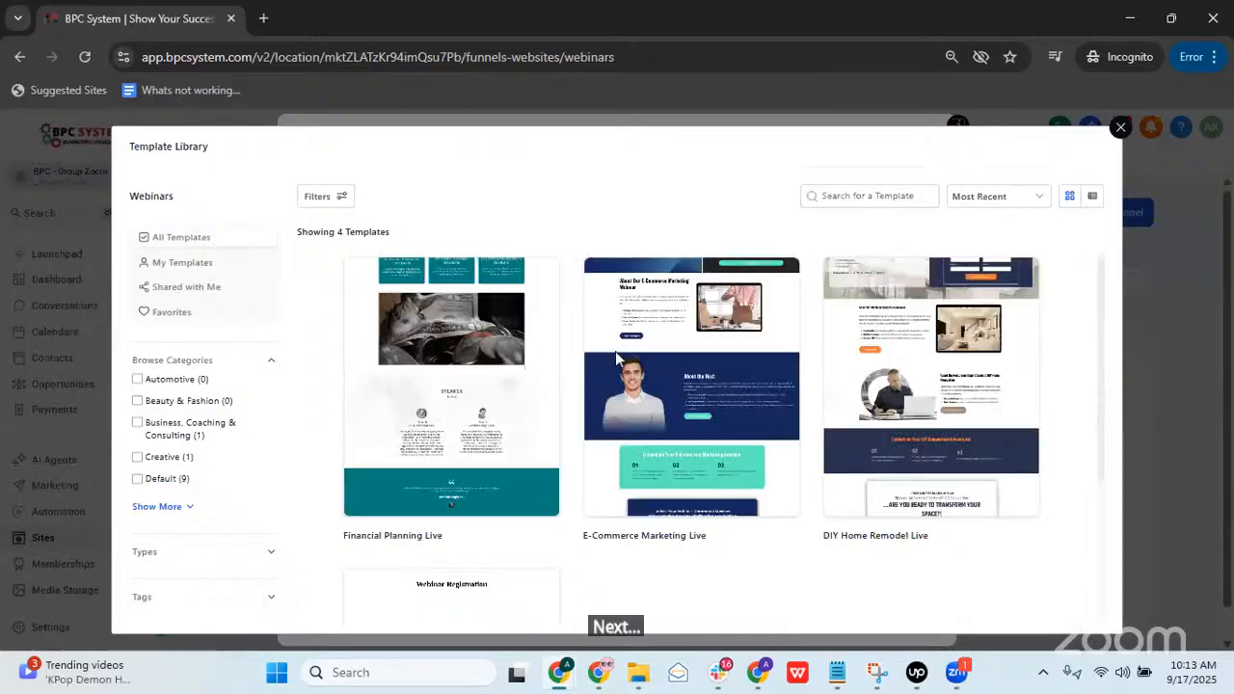
Step: Try to apply the E-Commerce Marketing Live template to the webinar funnel and dismiss the resulting dialog
scroll(745, 371, "down", 3)
scroll(672, 405, "up", 3)
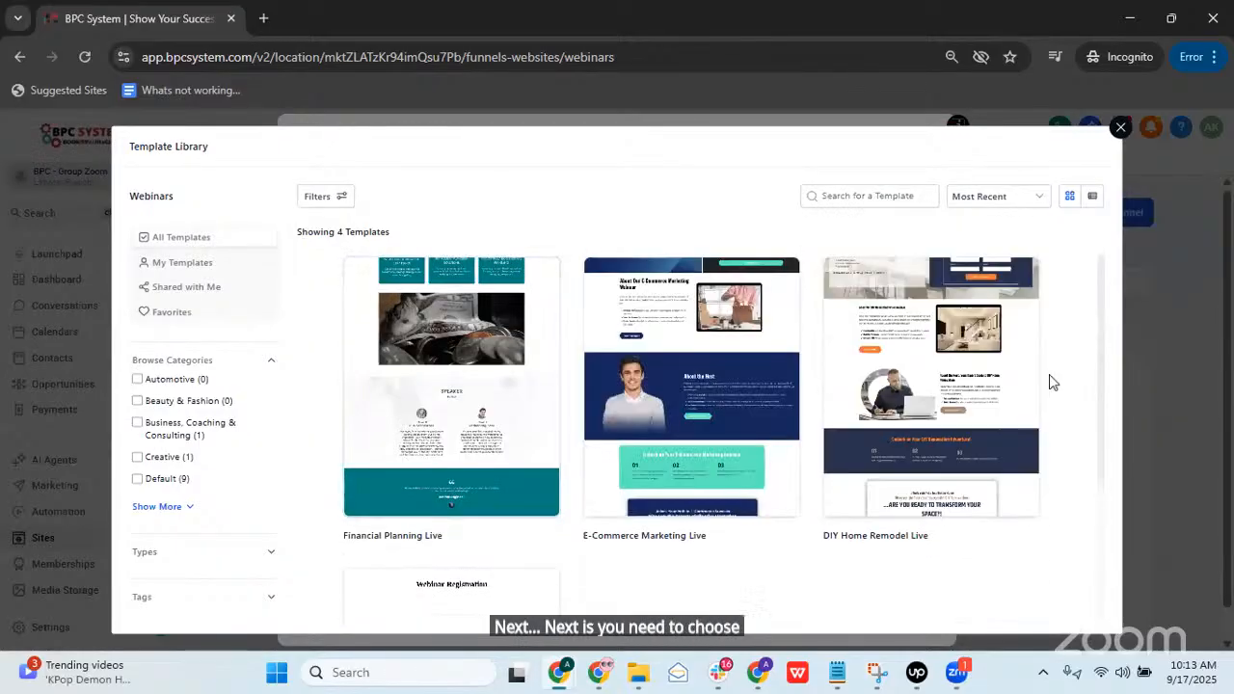
mouse_move(678, 391)
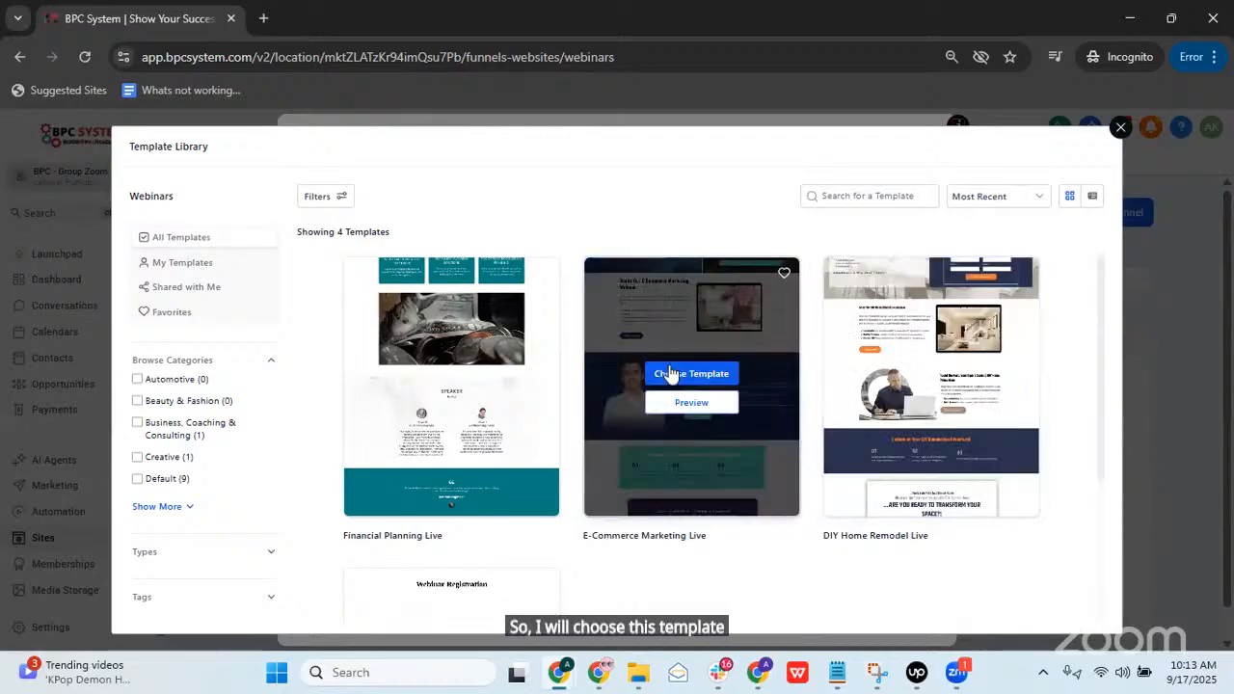
left_click(677, 376)
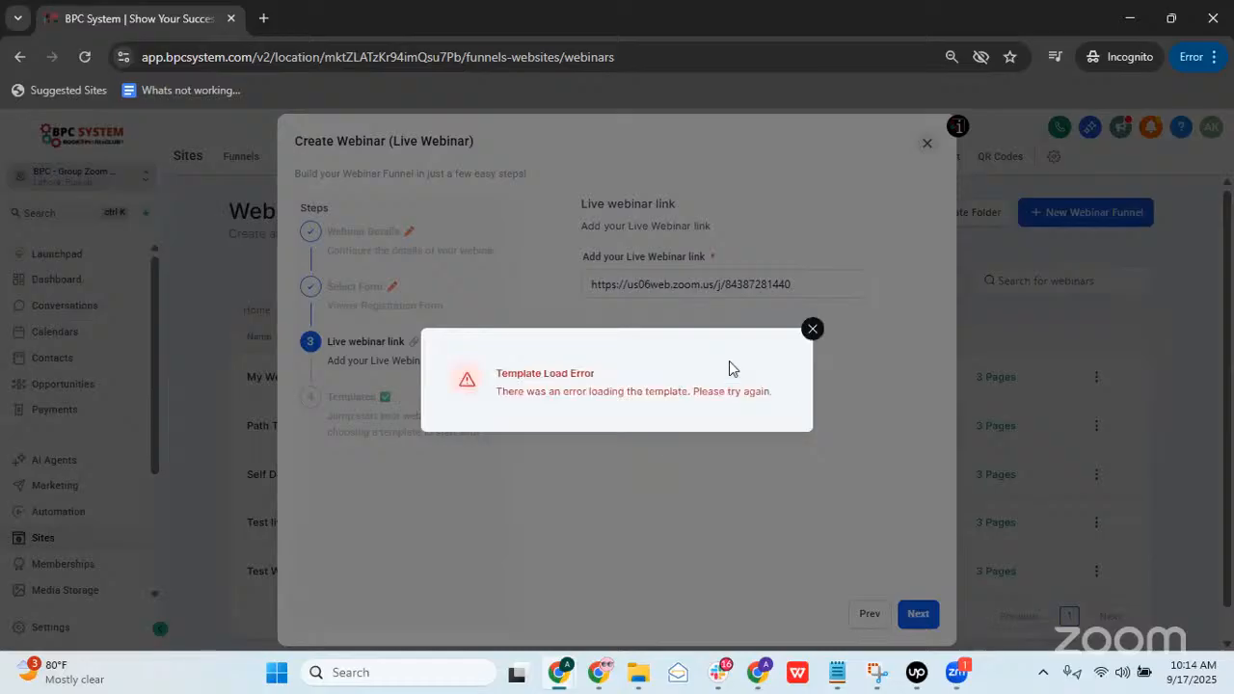
left_click(813, 328)
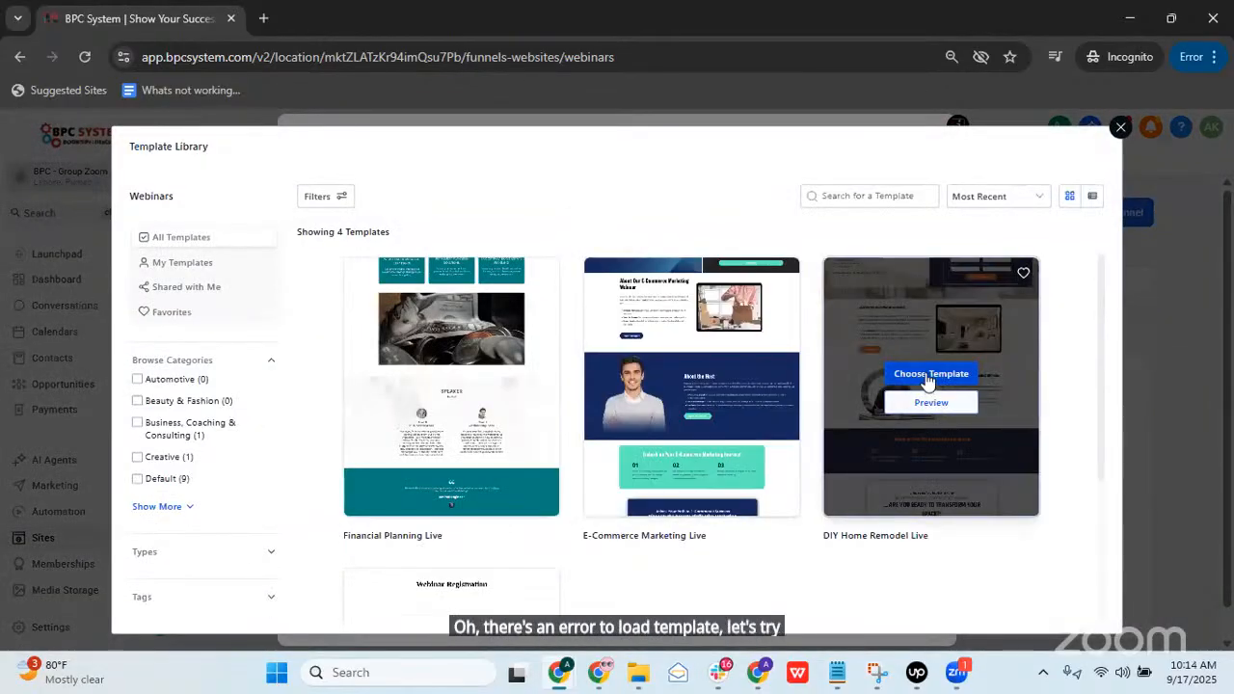
Step: Try to apply the DIY Home Remodel Live template to the webinar funnel and dismiss the resulting dialog
left_click(930, 375)
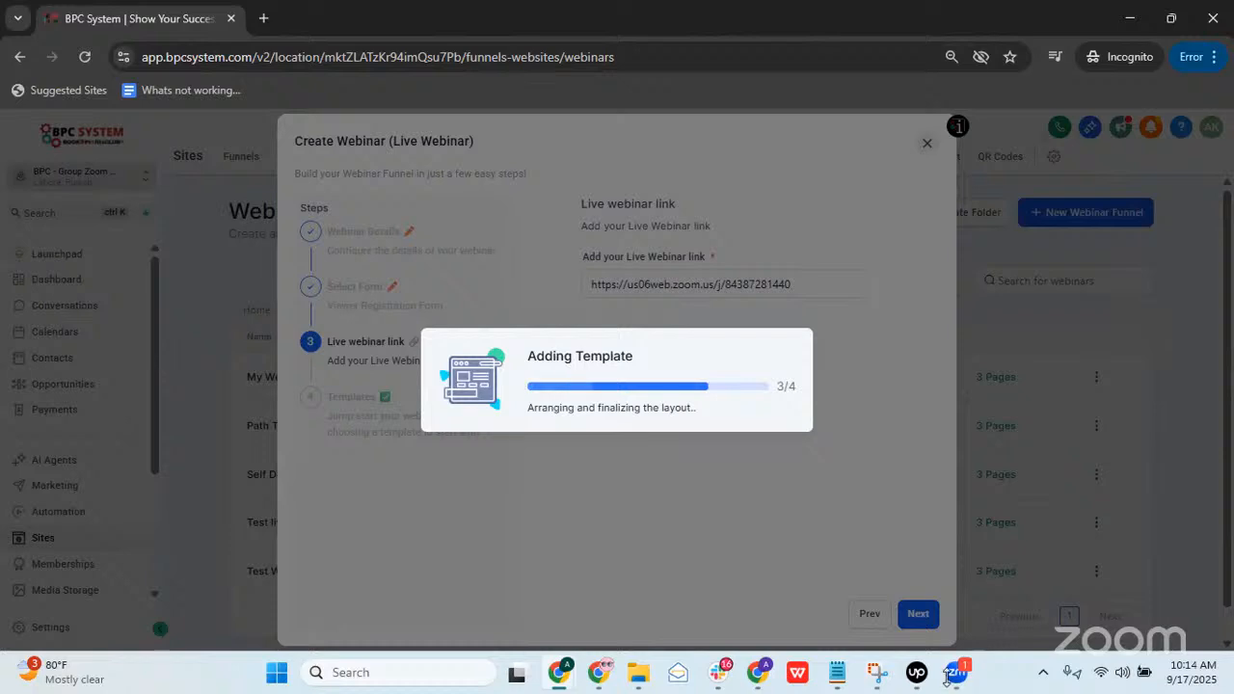
mouse_move(916, 672)
left_click(914, 683)
left_click(914, 682)
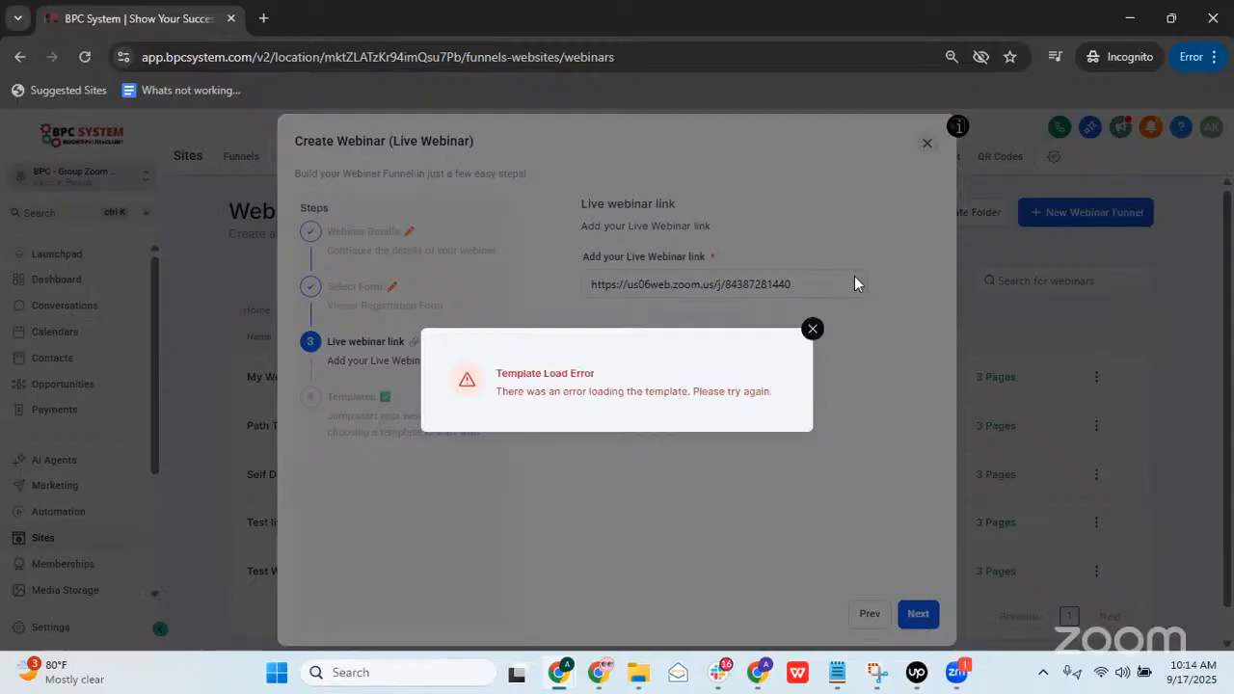
left_click(812, 329)
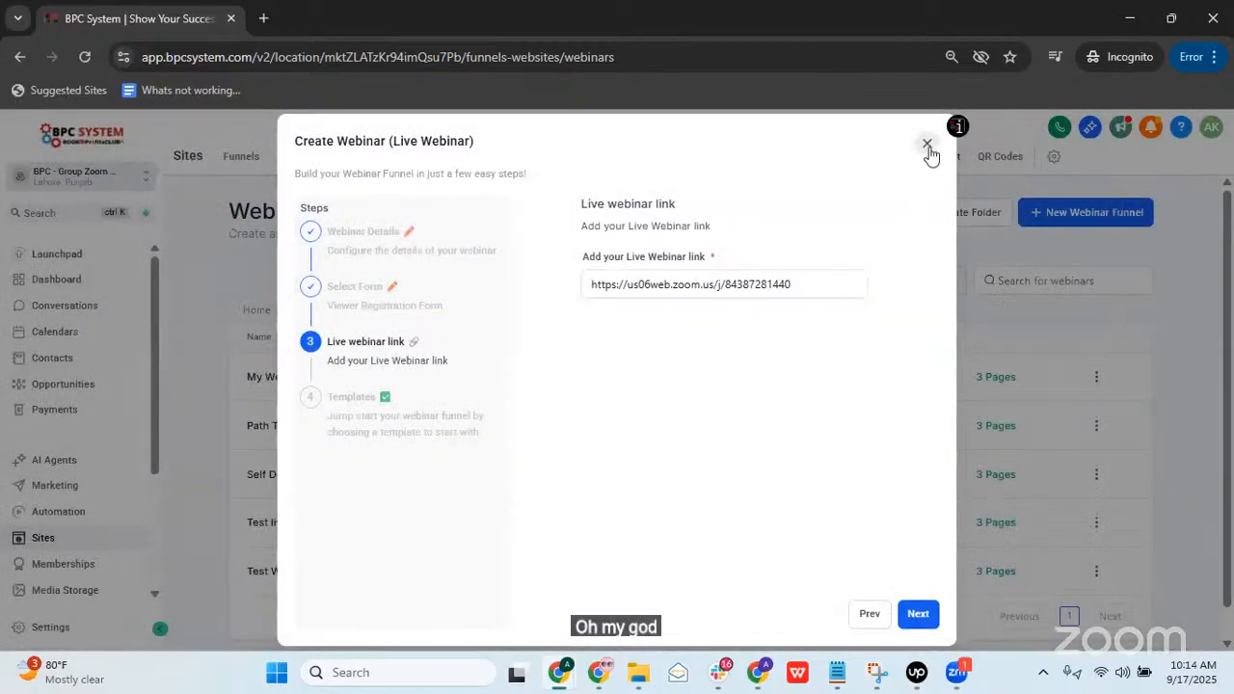
Step: Abandon the current webinar setup, reload the page, and start a new webinar funnel of the Live Webinar type
left_click(927, 146)
left_click(84, 57)
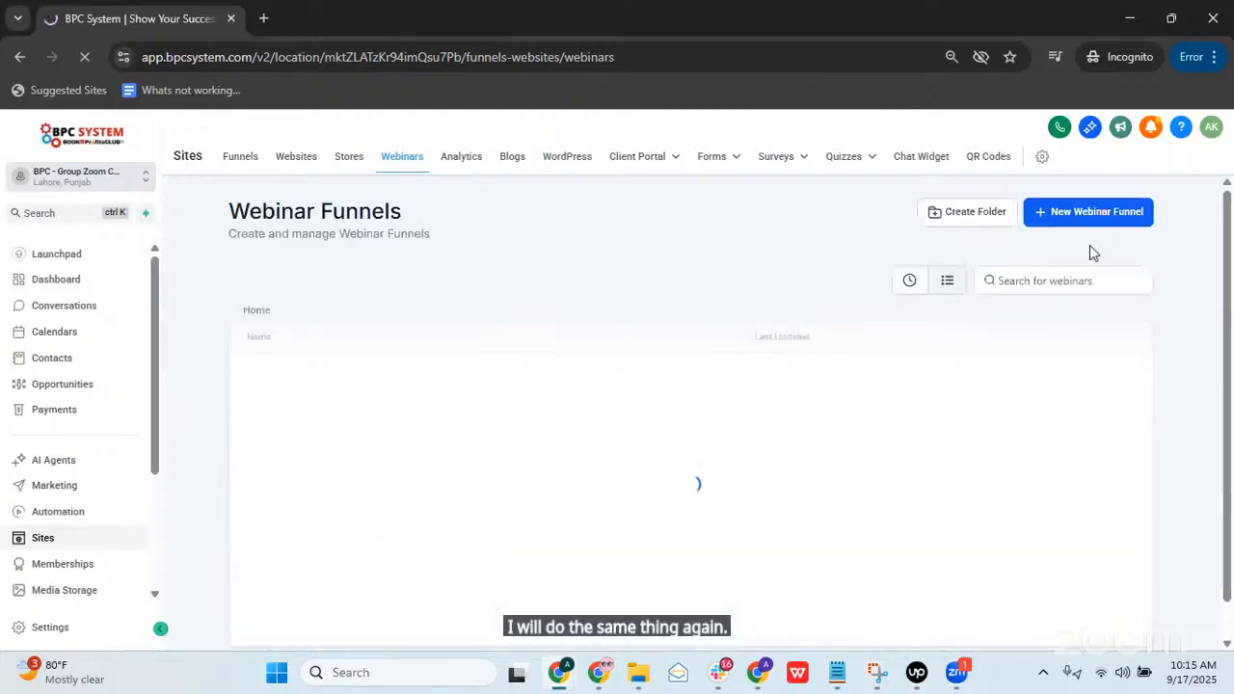
left_click(1095, 219)
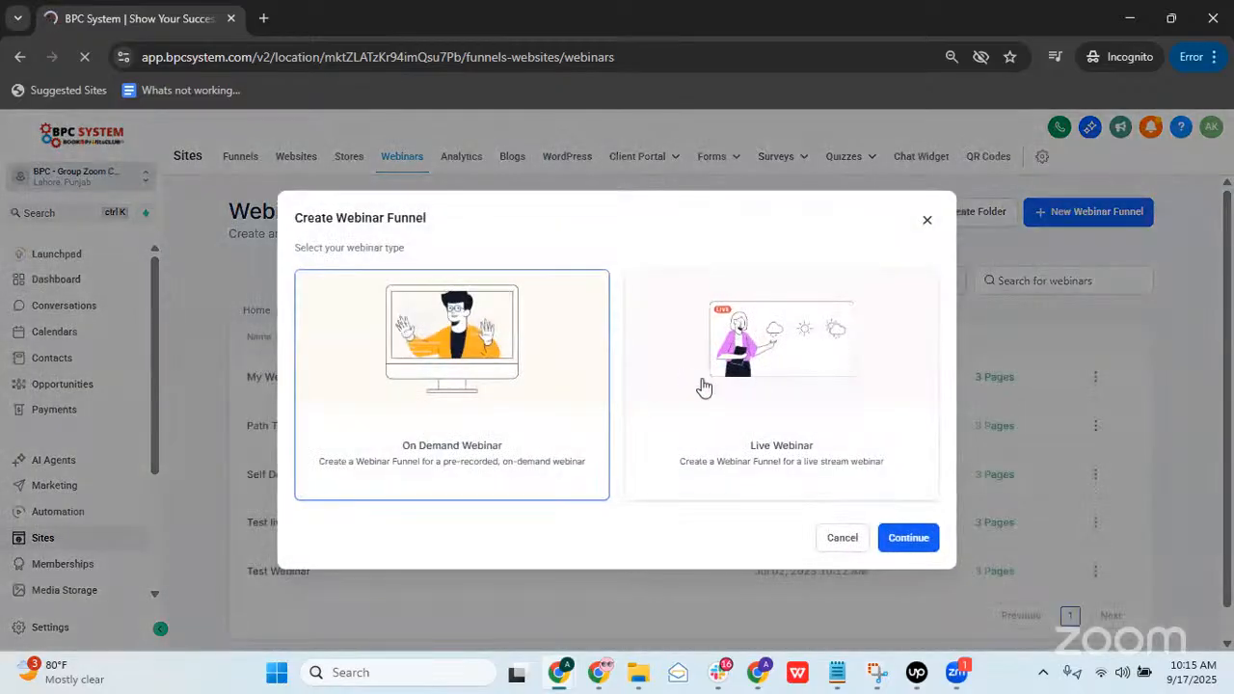
left_click(770, 385)
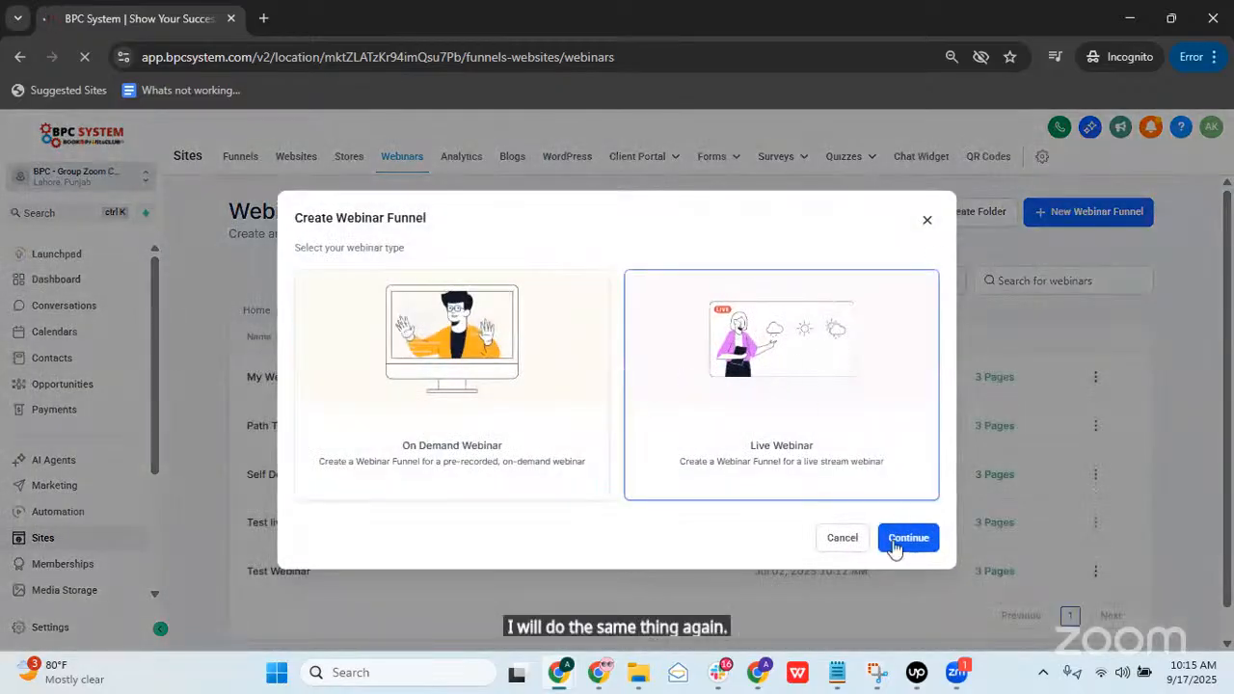
Step: Name the webinar "How To et Your Sales up in 2 Weeks" in its details
left_click(722, 275)
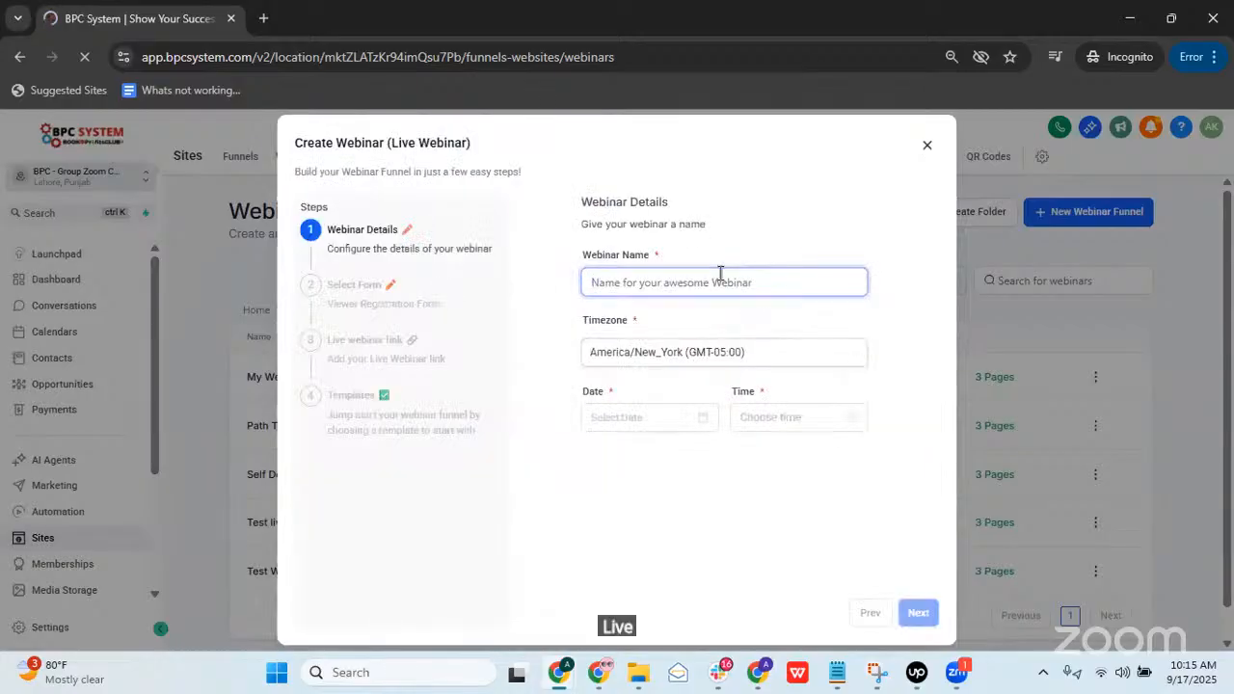
type("How To et Your S")
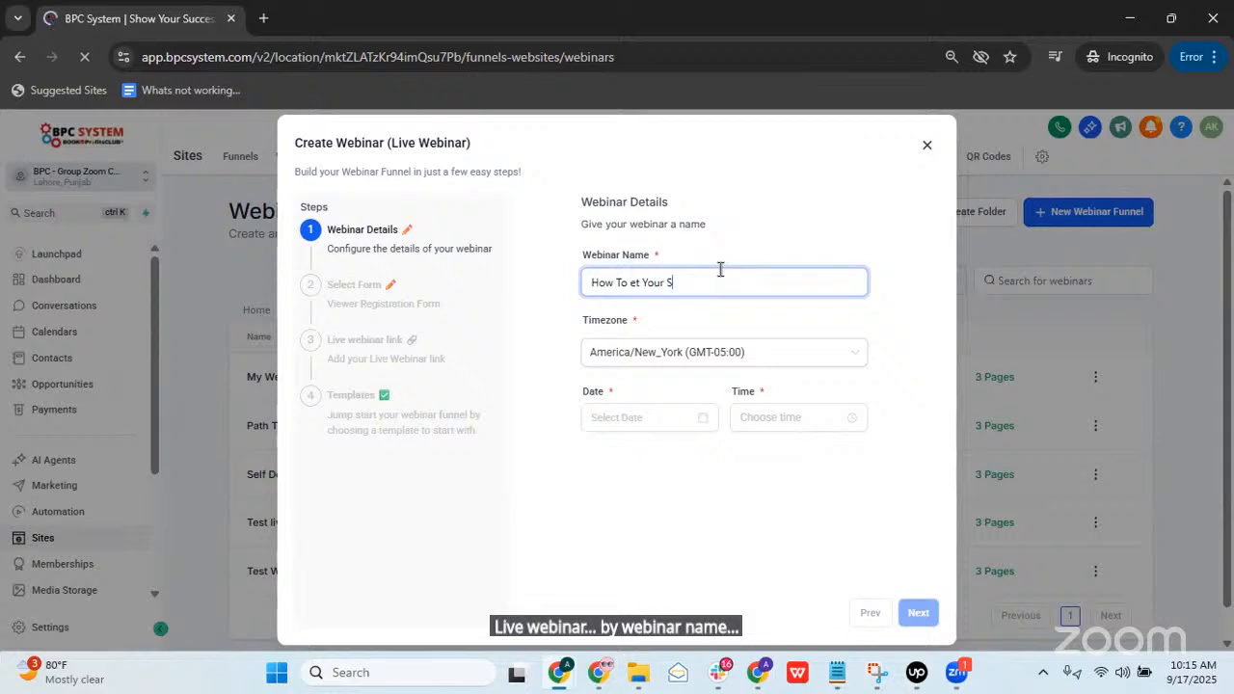
type("ales ")
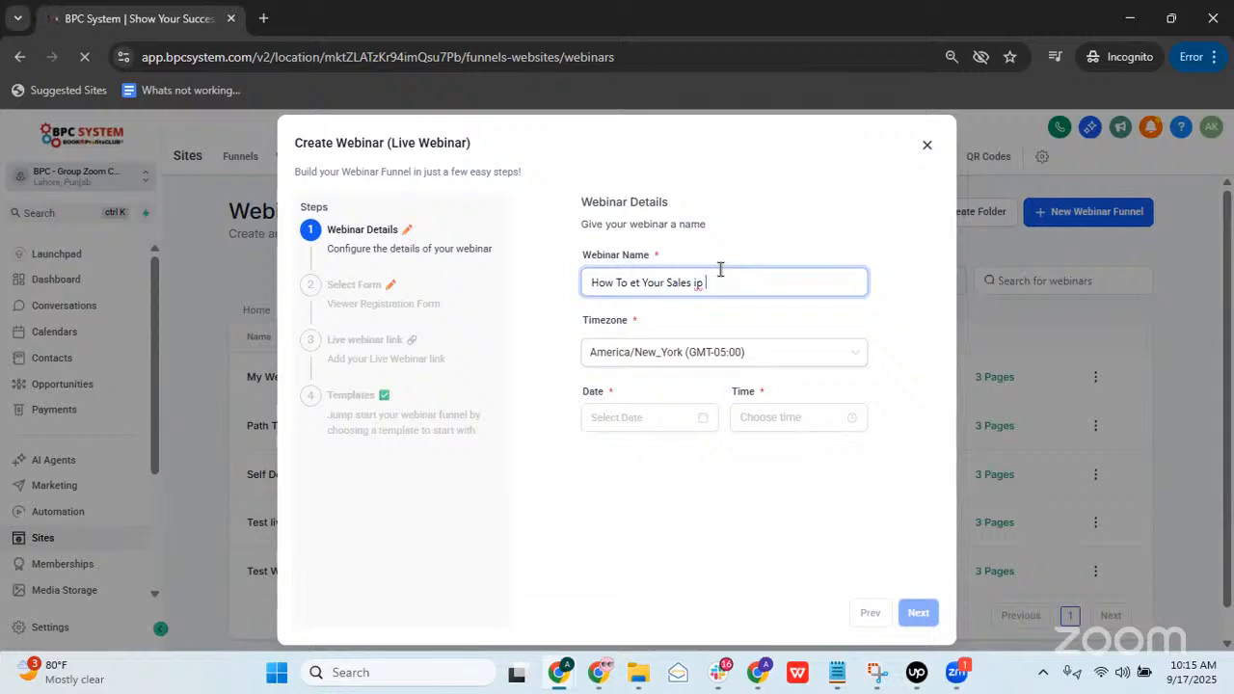
type("ip")
key("BackSpace")
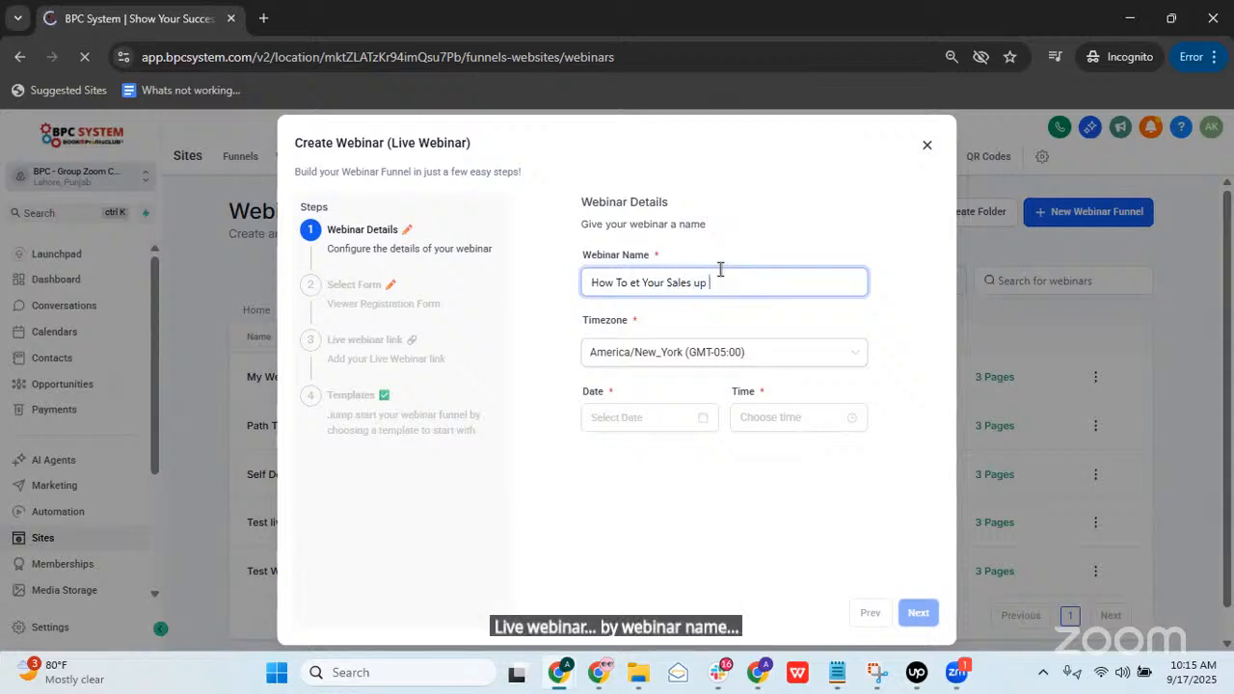
type("in 2 Weeks")
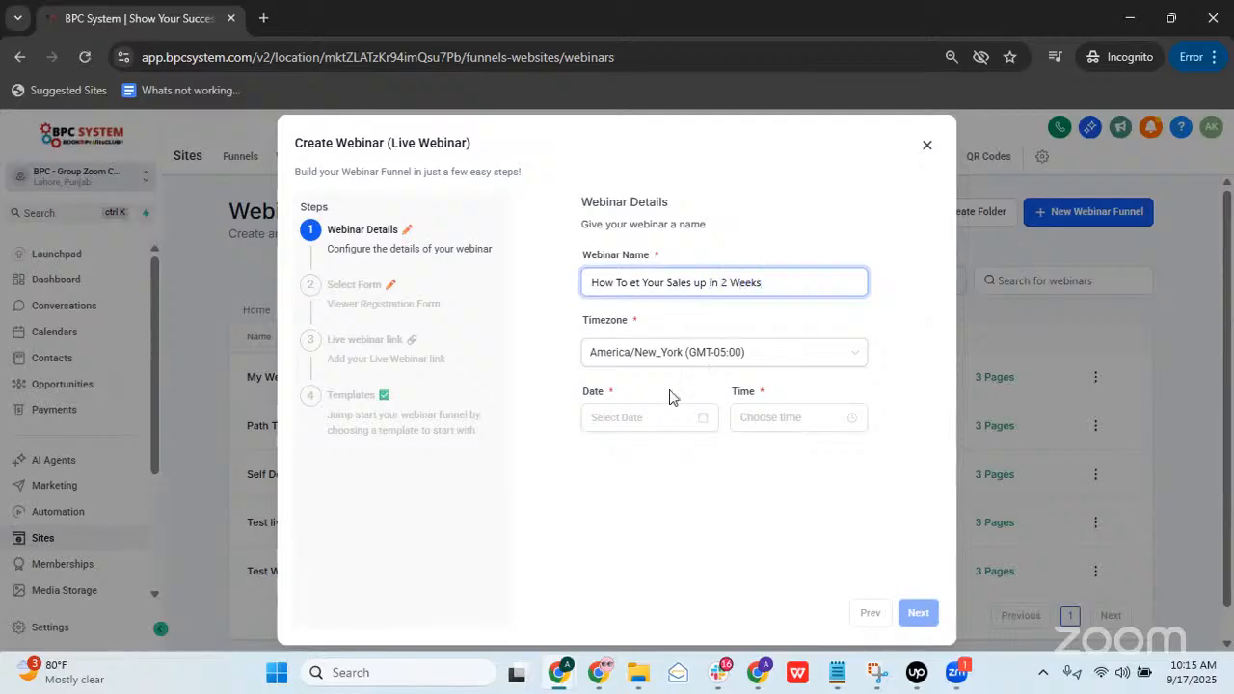
Step: Schedule the webinar for 2025-10-20 at 5:00 PM and continue to the registration form selection
left_click(659, 418)
left_click(753, 195)
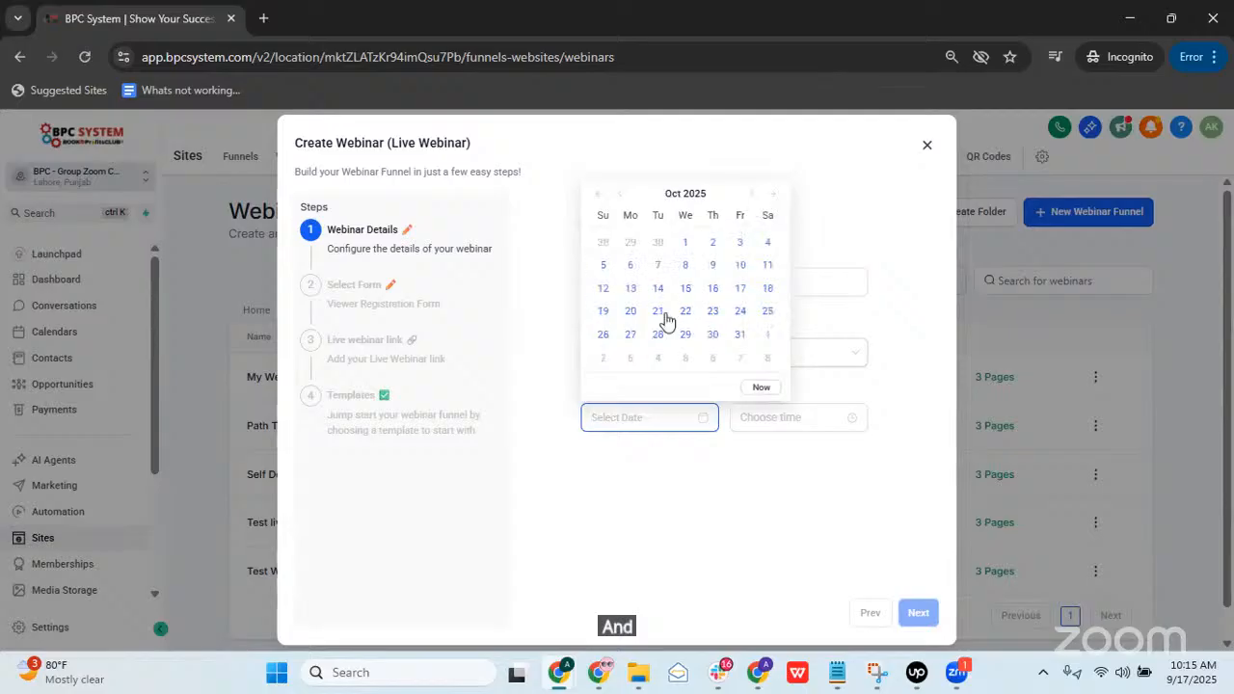
left_click(630, 310)
left_click(771, 418)
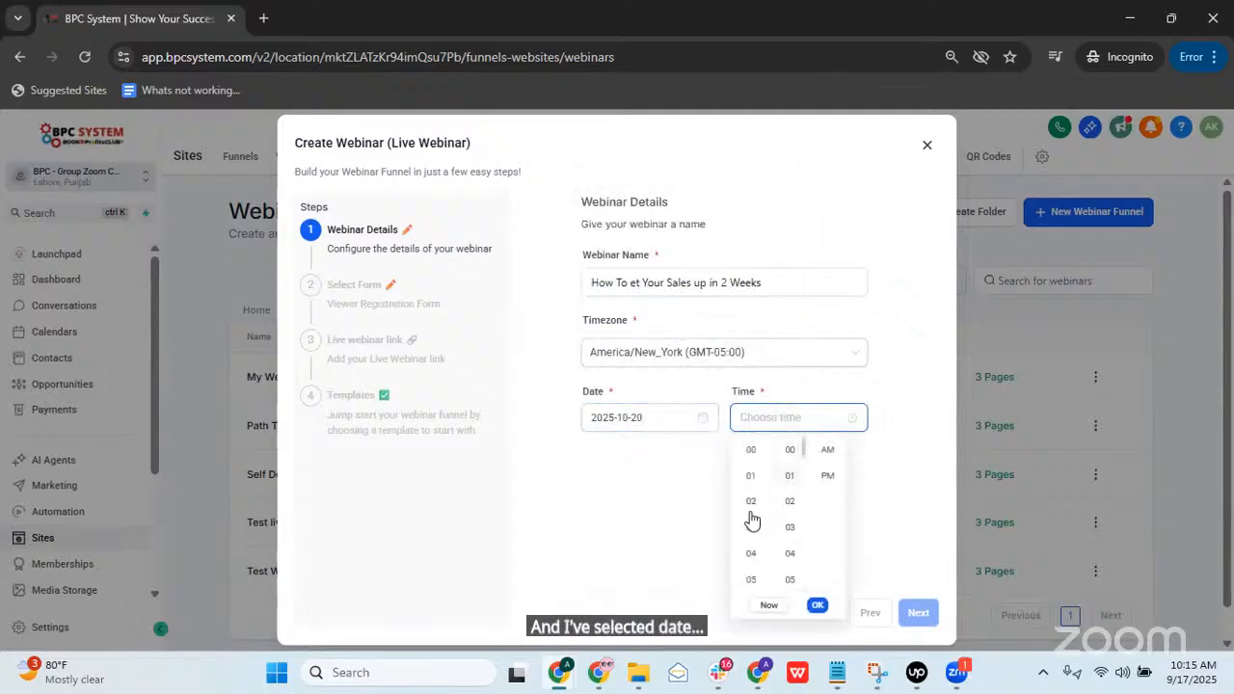
left_click(751, 579)
left_click(828, 475)
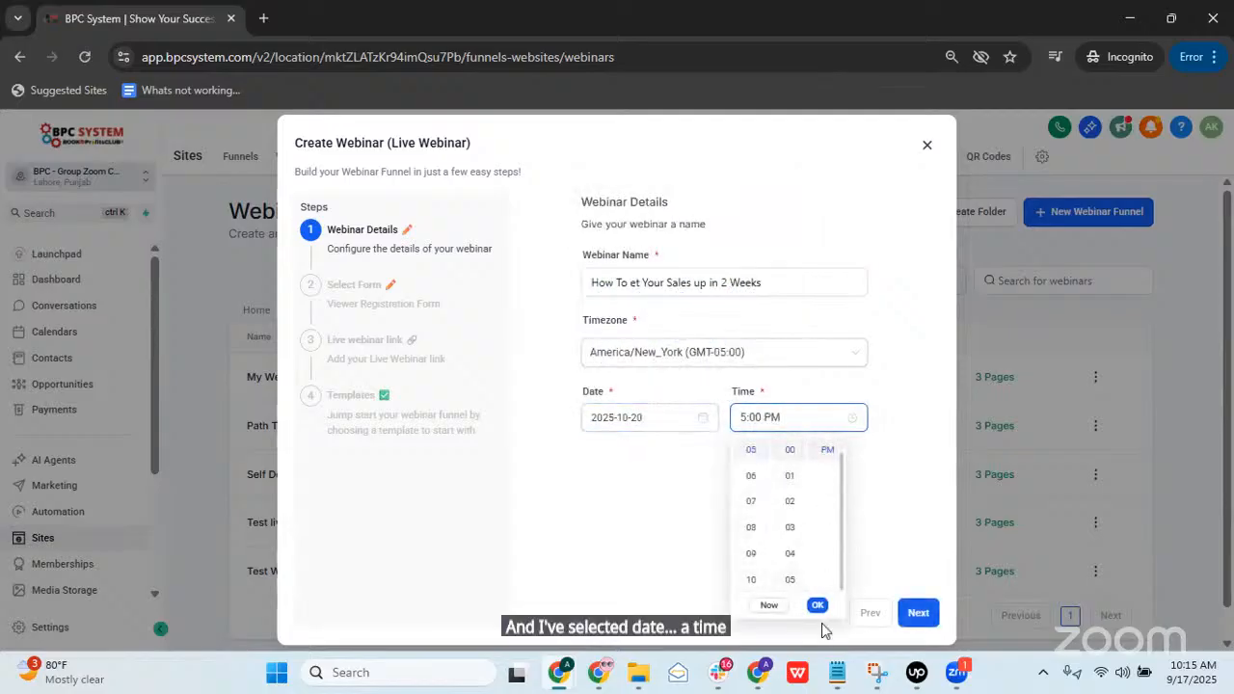
left_click(818, 605)
left_click(917, 613)
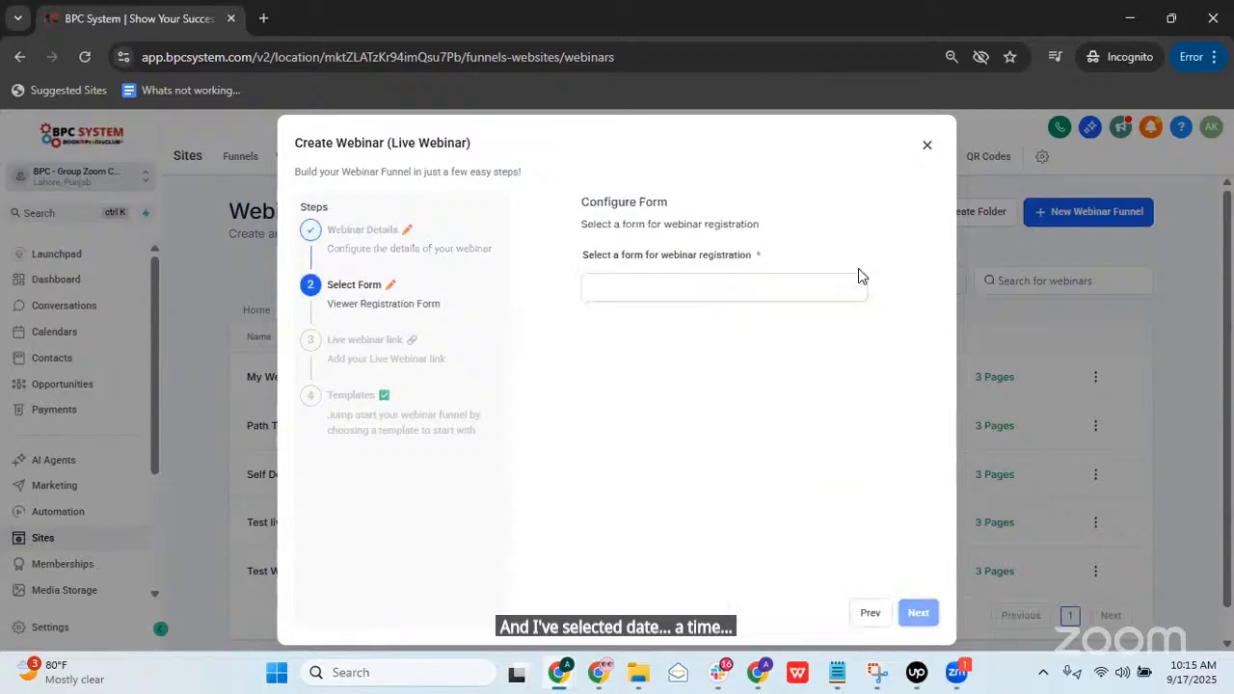
Step: Choose Webinar - Sales Page Form for registration, add the Zoom meeting link as the live webinar link, and continue to the templates
left_click(813, 295)
scroll(716, 441, "down", 10)
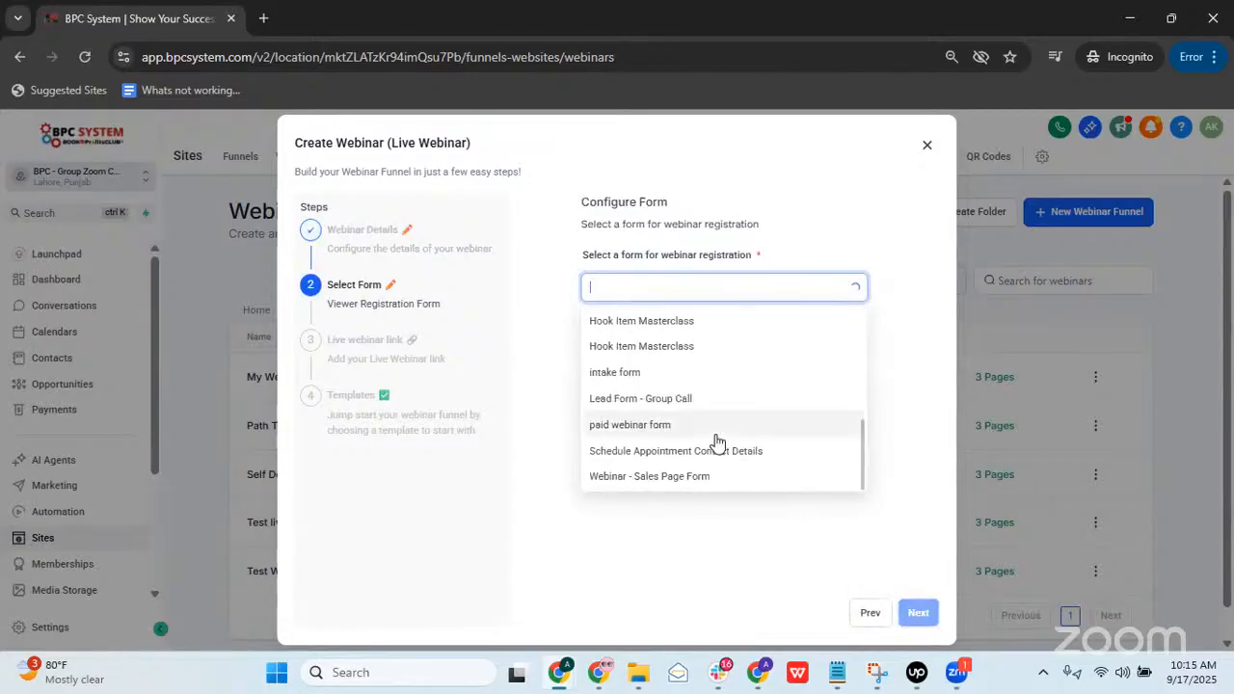
left_click(664, 477)
left_click(923, 611)
left_click(758, 284)
key("ctrl+v")
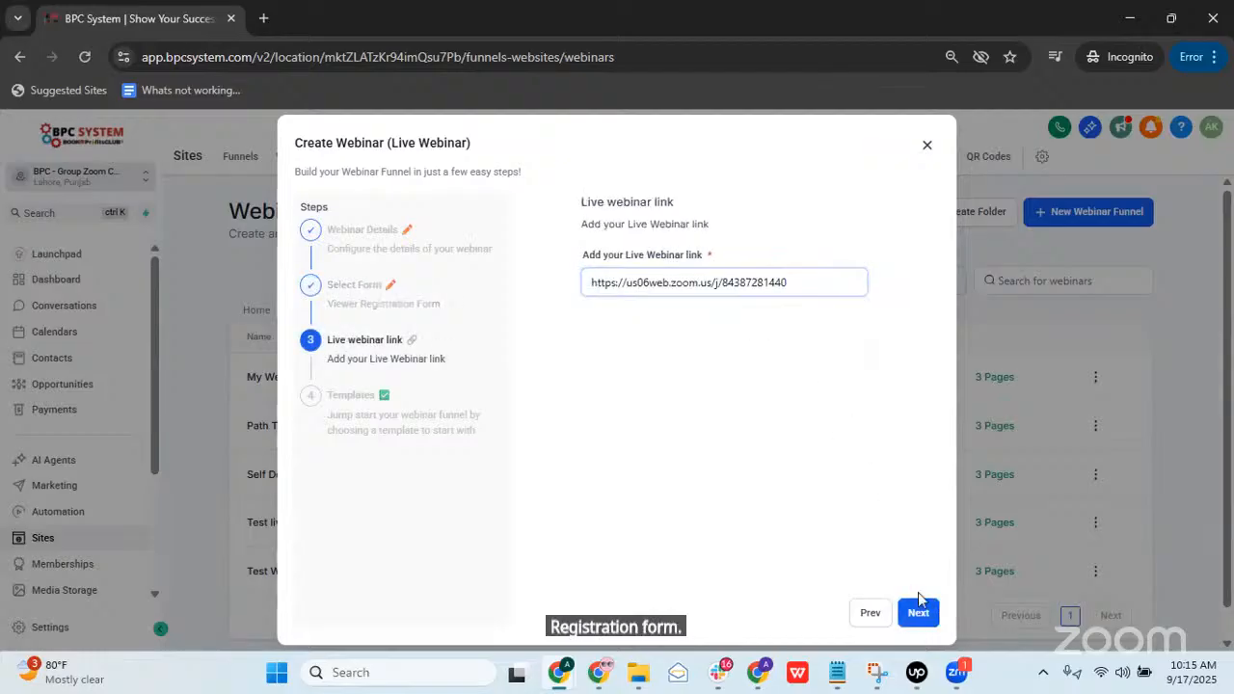
left_click(918, 608)
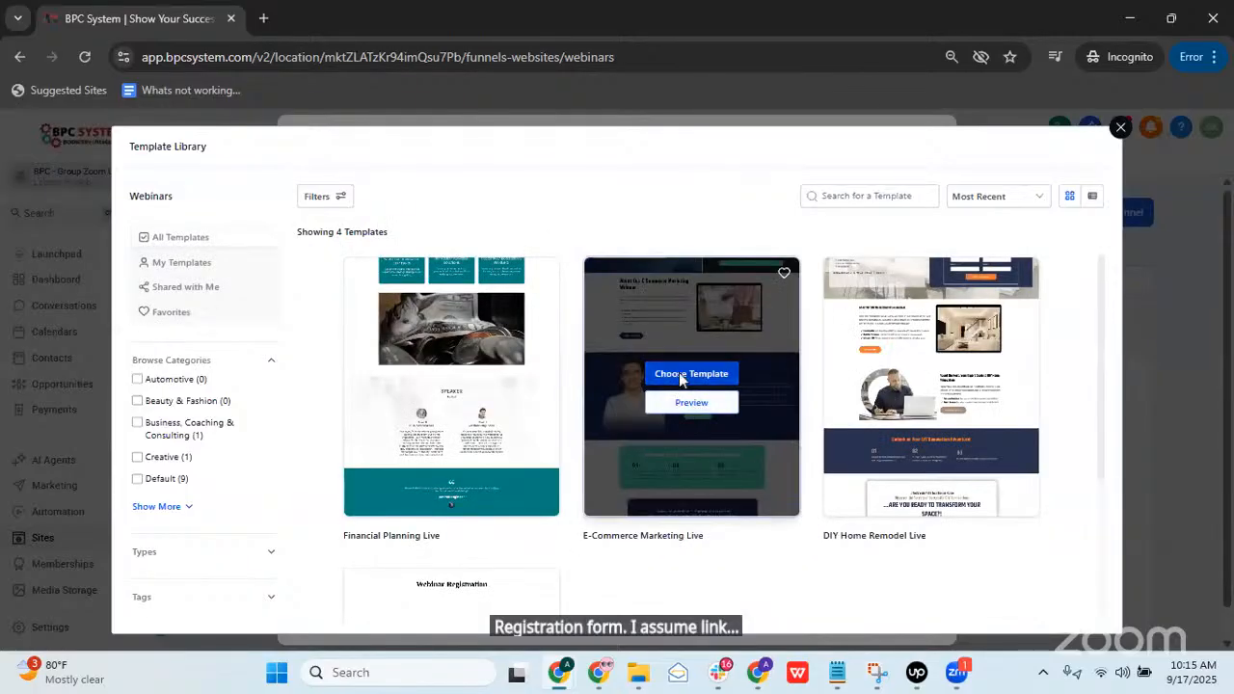
Step: Try to apply the E-Commerce Marketing Live template, dismiss the resulting dialog, and try the Financial Planning Live template instead
left_click(679, 374)
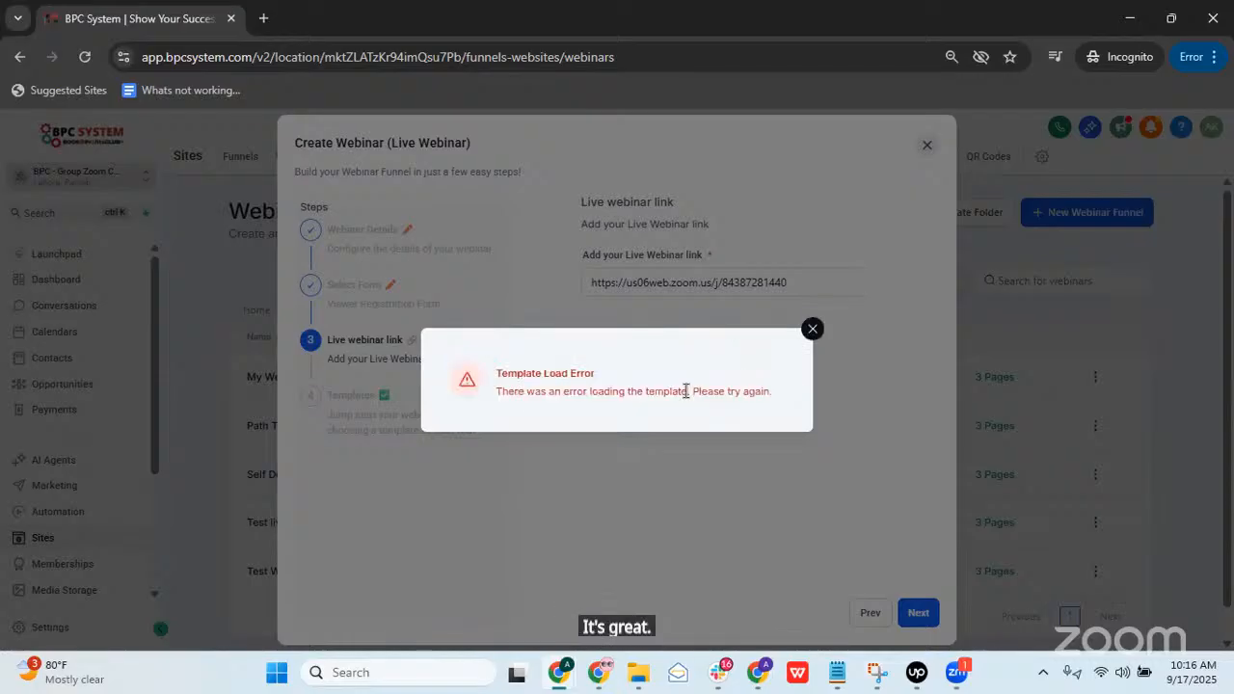
left_click(813, 330)
left_click(921, 618)
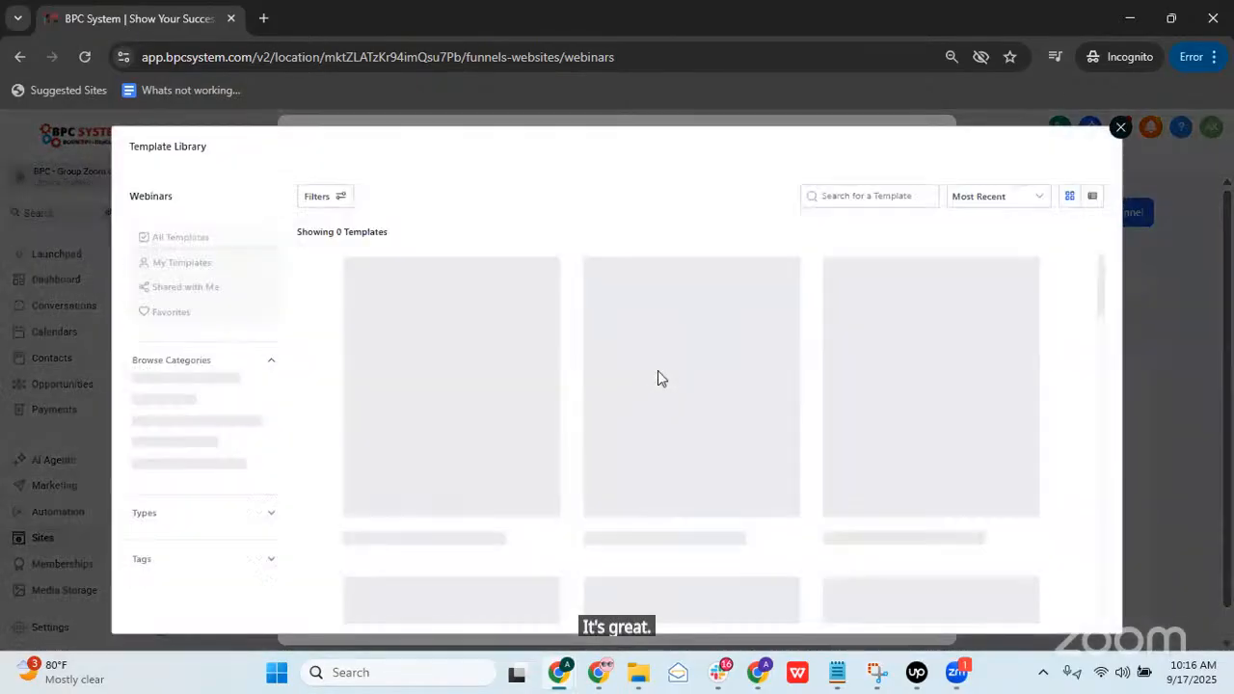
left_click(445, 376)
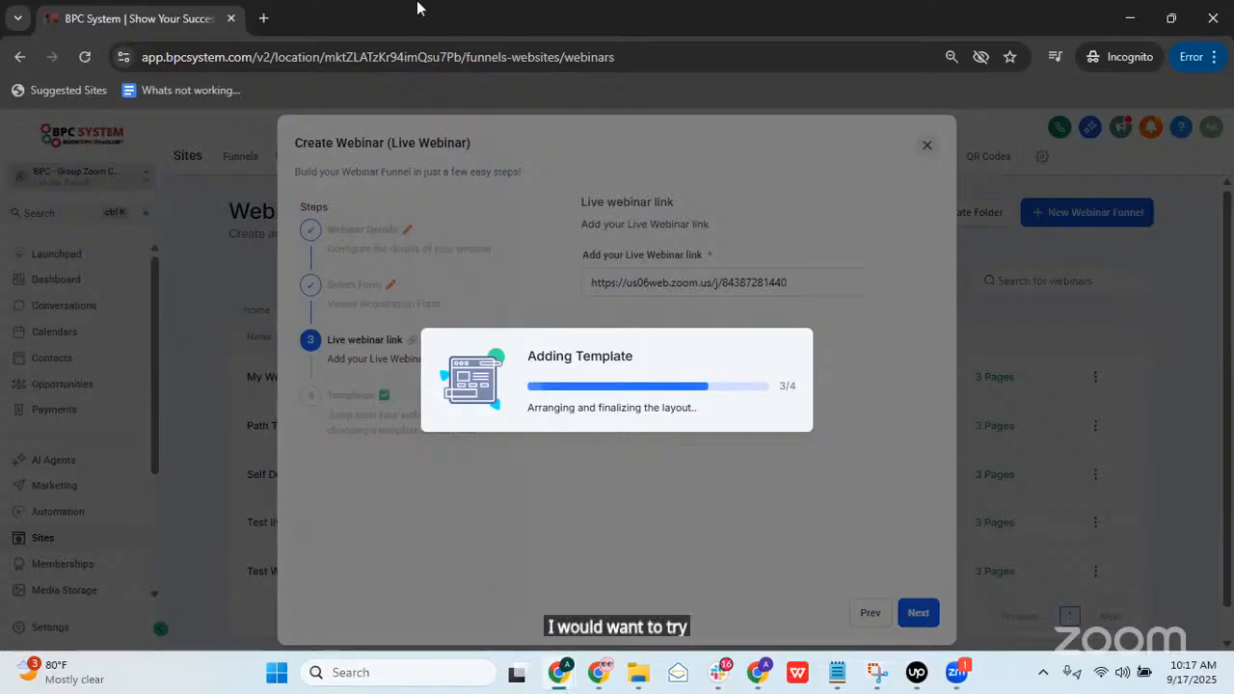
Step: Switch to the regular Chrome window and change the sub-account to BPC - Group Zoom by searching for "group"
key("alt+Tab")
left_click(453, 19)
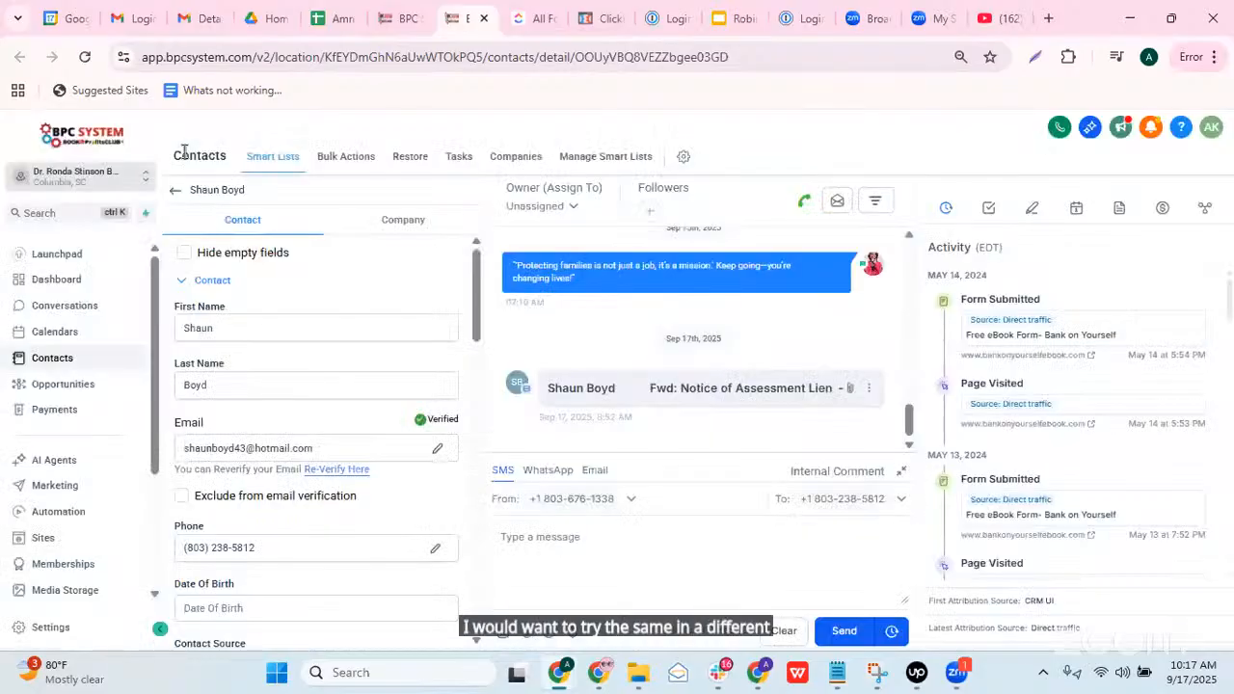
left_click(104, 181)
left_click(258, 179)
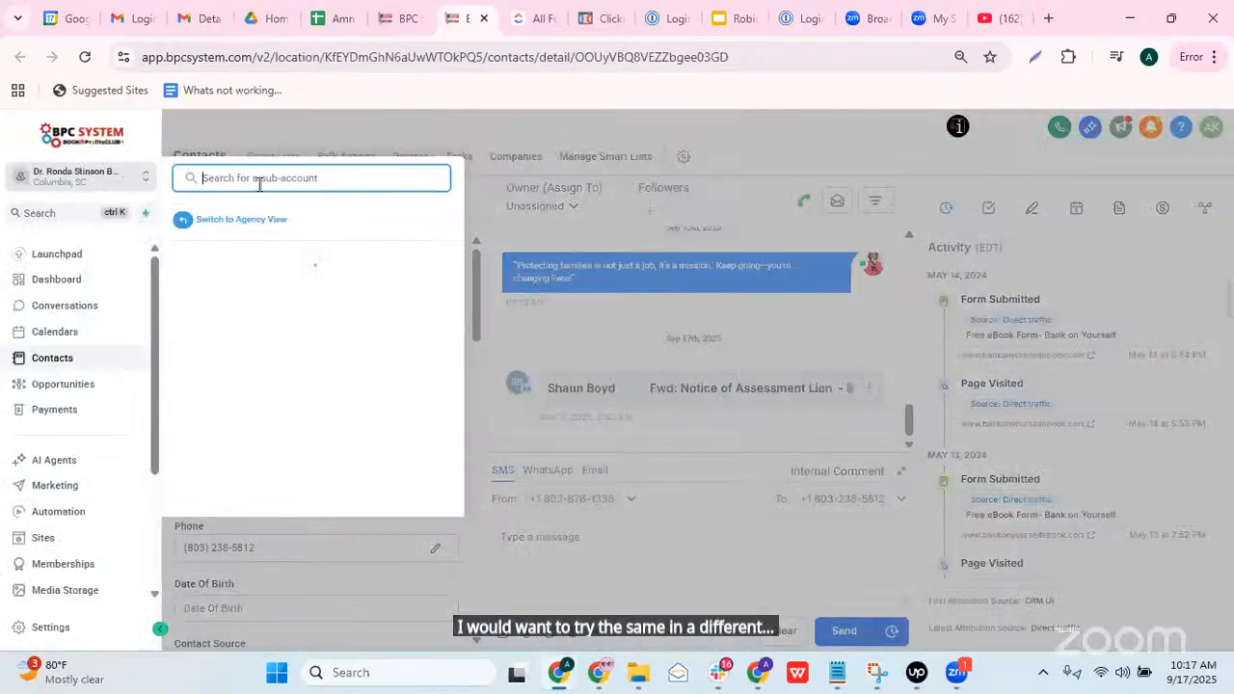
type("grou")
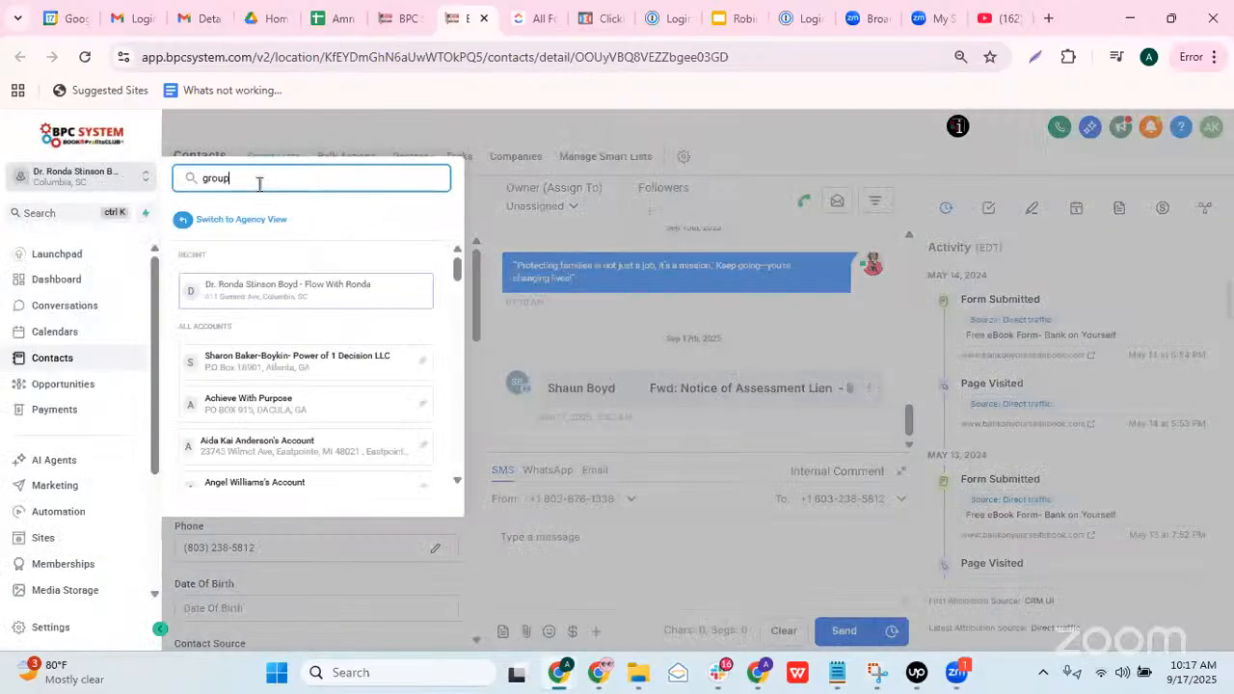
type("p")
left_click(332, 297)
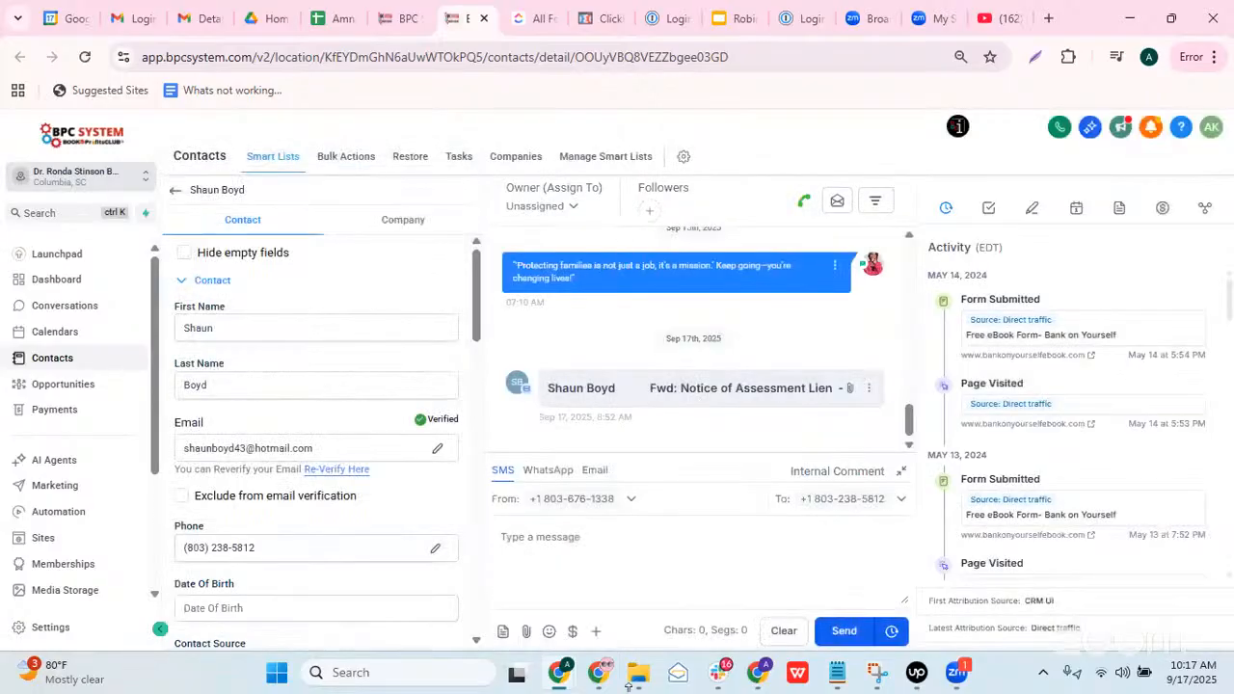
Step: Check the template's progress in the Incognito Chrome window and return to the regular Chrome window
mouse_move(564, 682)
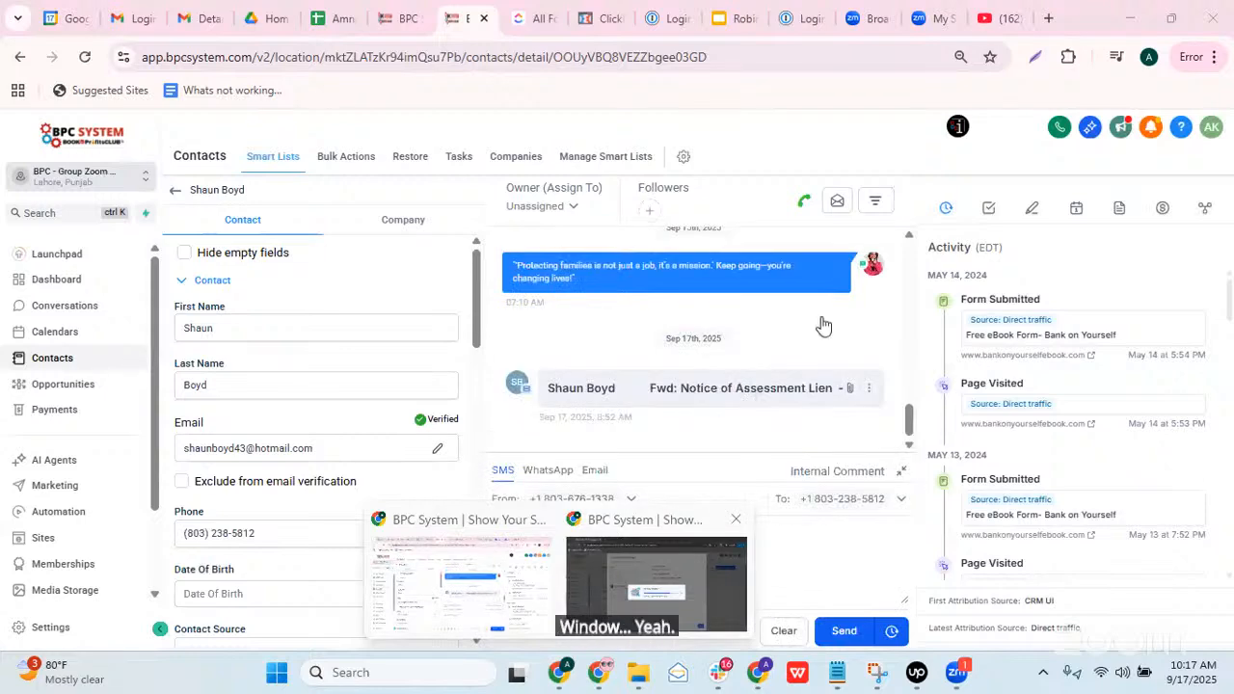
left_click(617, 521)
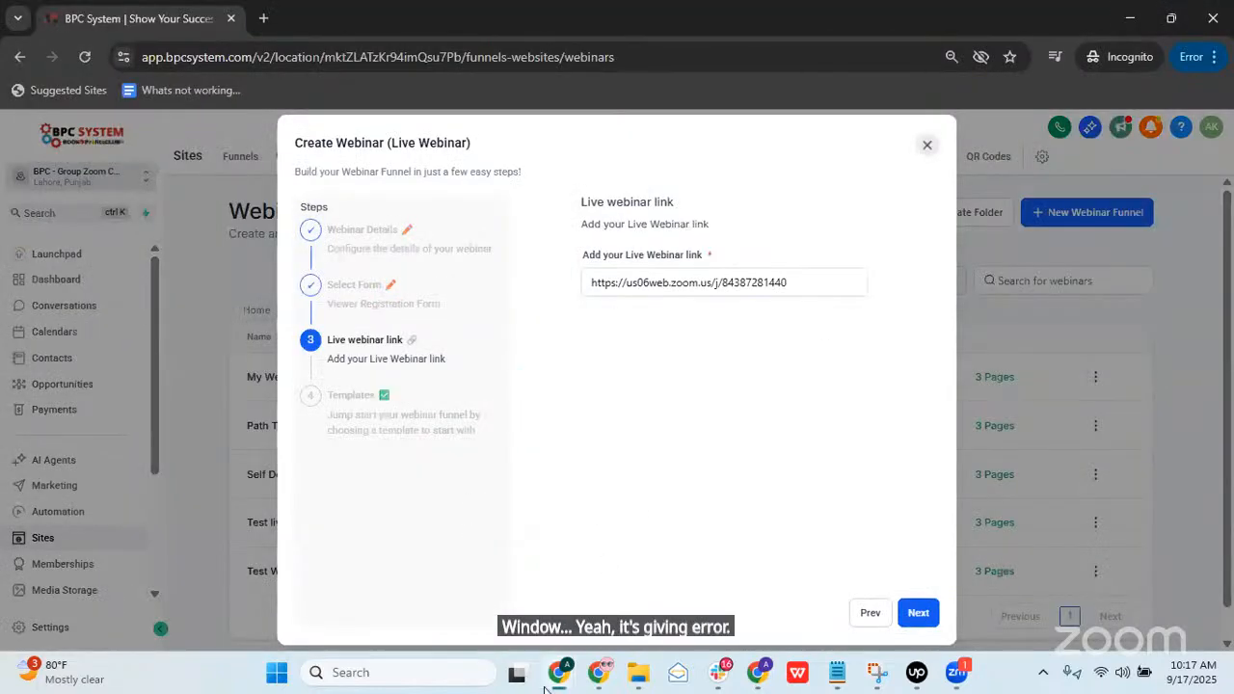
mouse_move(545, 688)
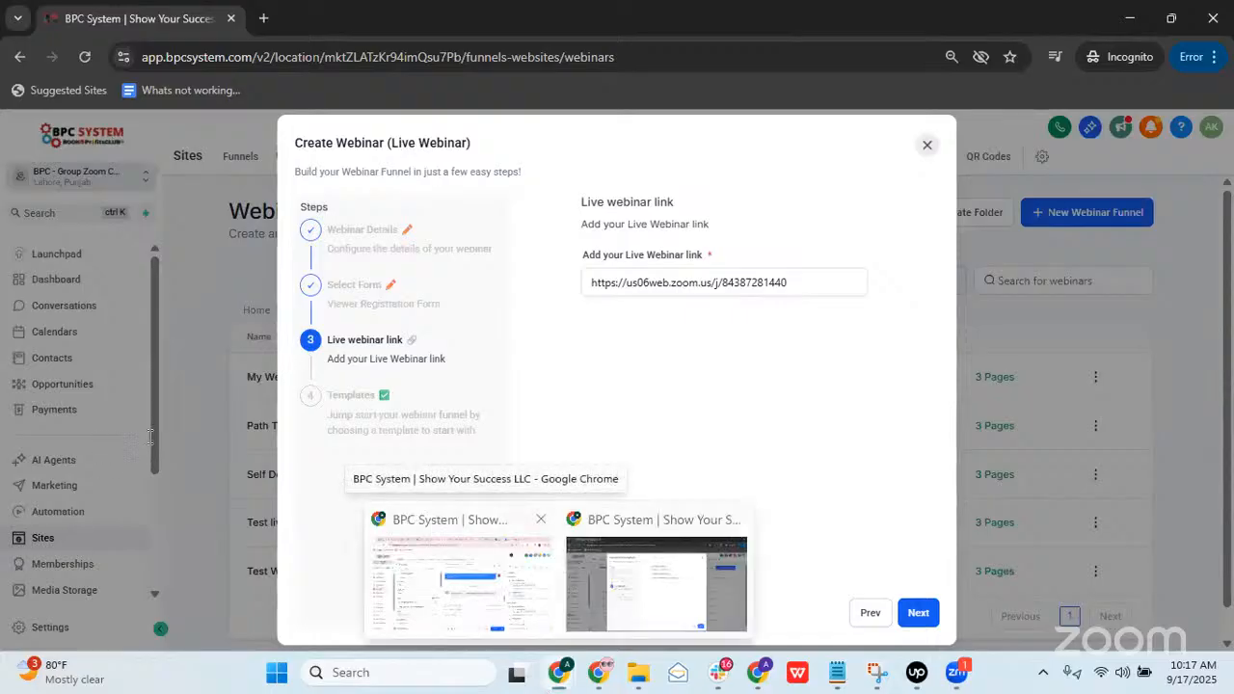
left_click(463, 578)
Step: Open the Webinars page under Sites and start a new webinar funnel of the Live Webinar type
left_click(53, 360)
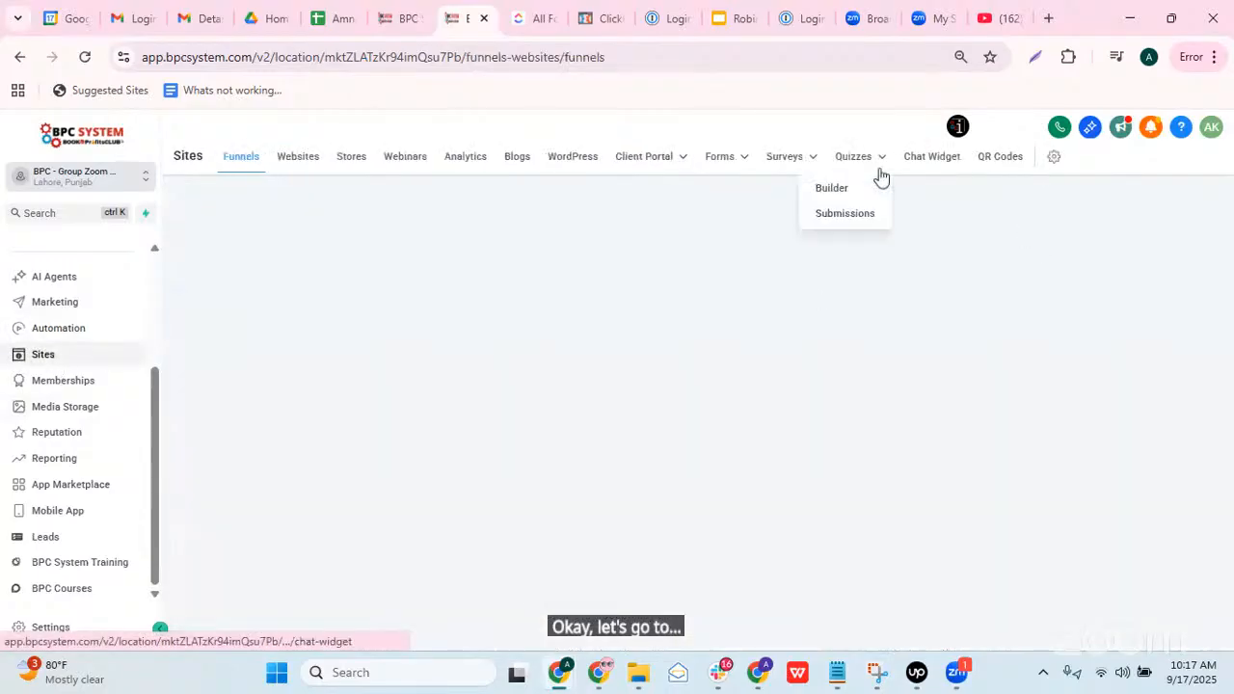
left_click(406, 158)
left_click(1126, 214)
left_click(796, 379)
left_click(887, 552)
Step: Name the webinar "How To Get Your Sales Up In 2 Weeks"
left_click(595, 282)
type("How To ")
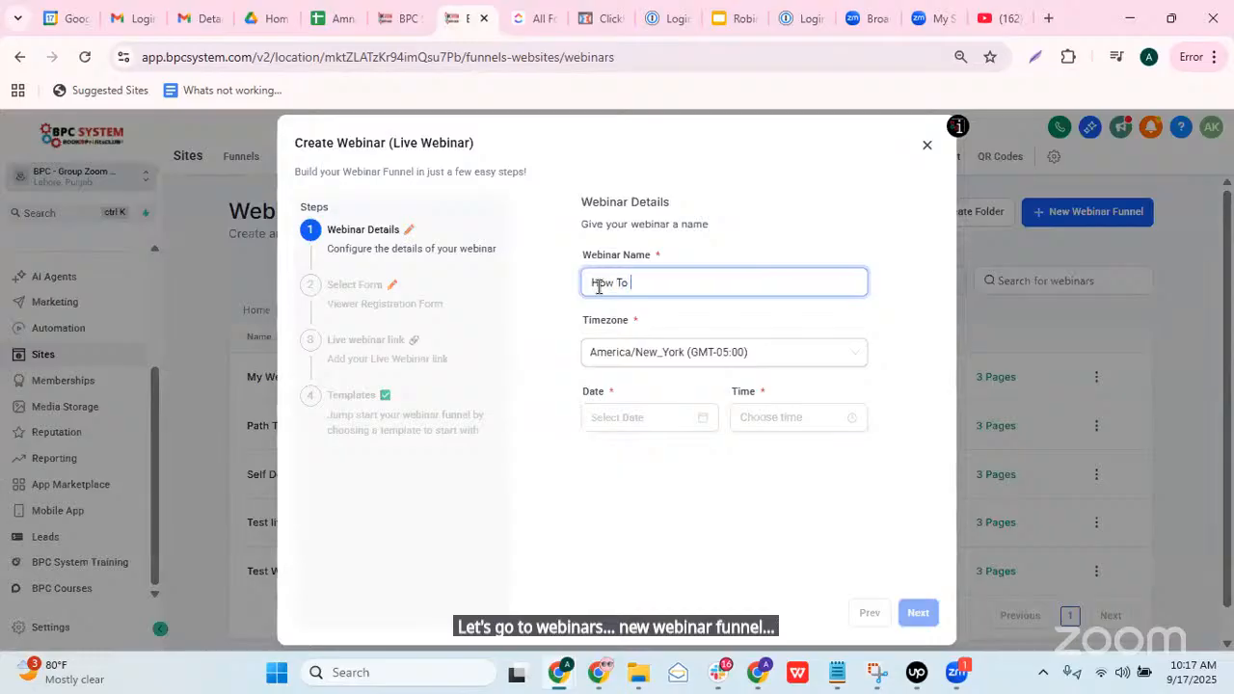
type("Gety")
key("BackSpace")
type("You")
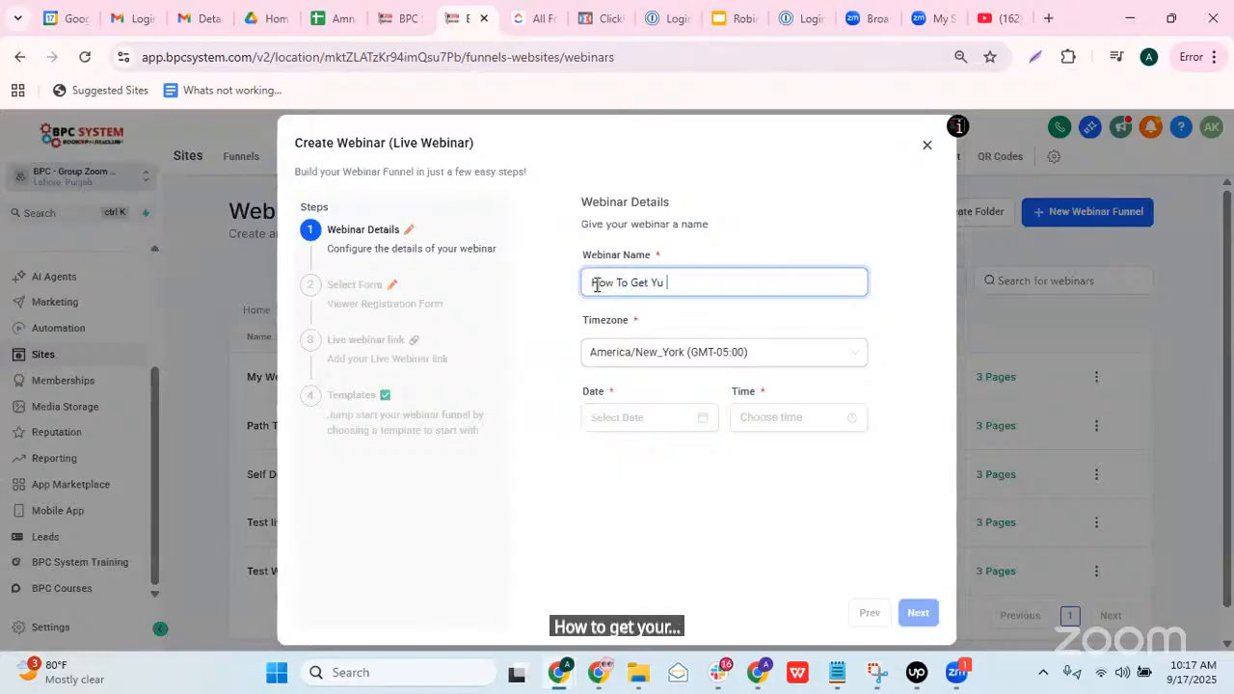
type("r S")
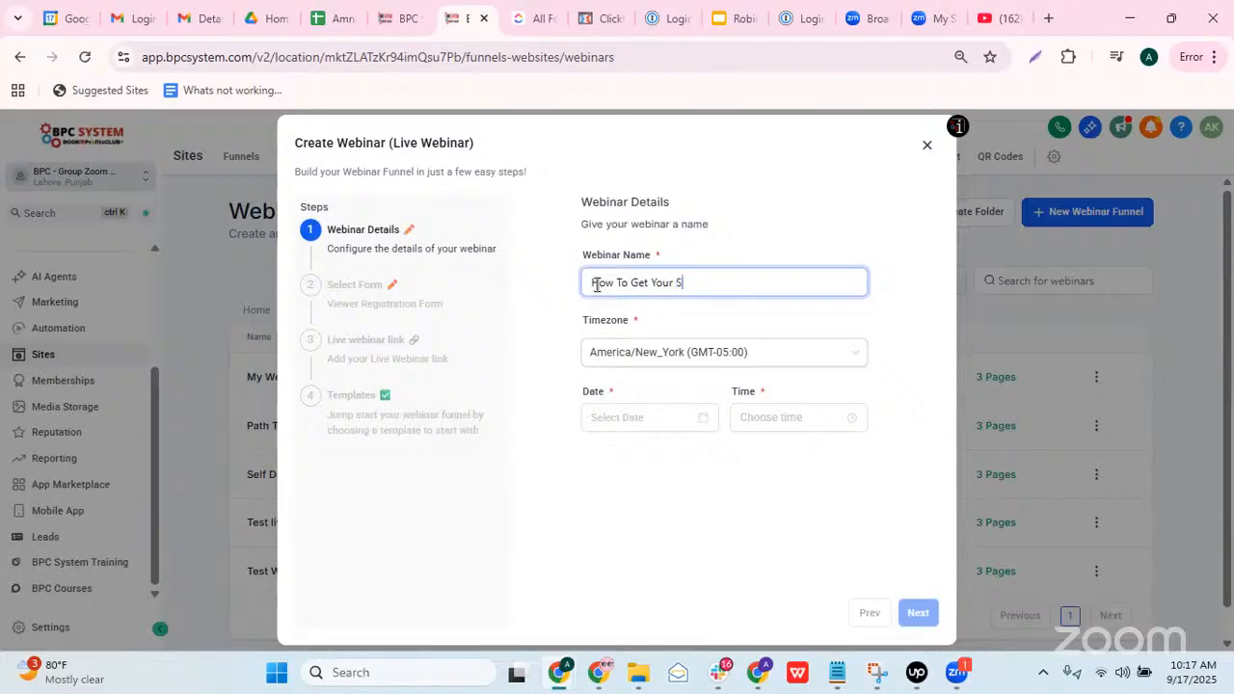
type("ales Up In 2 Weeks")
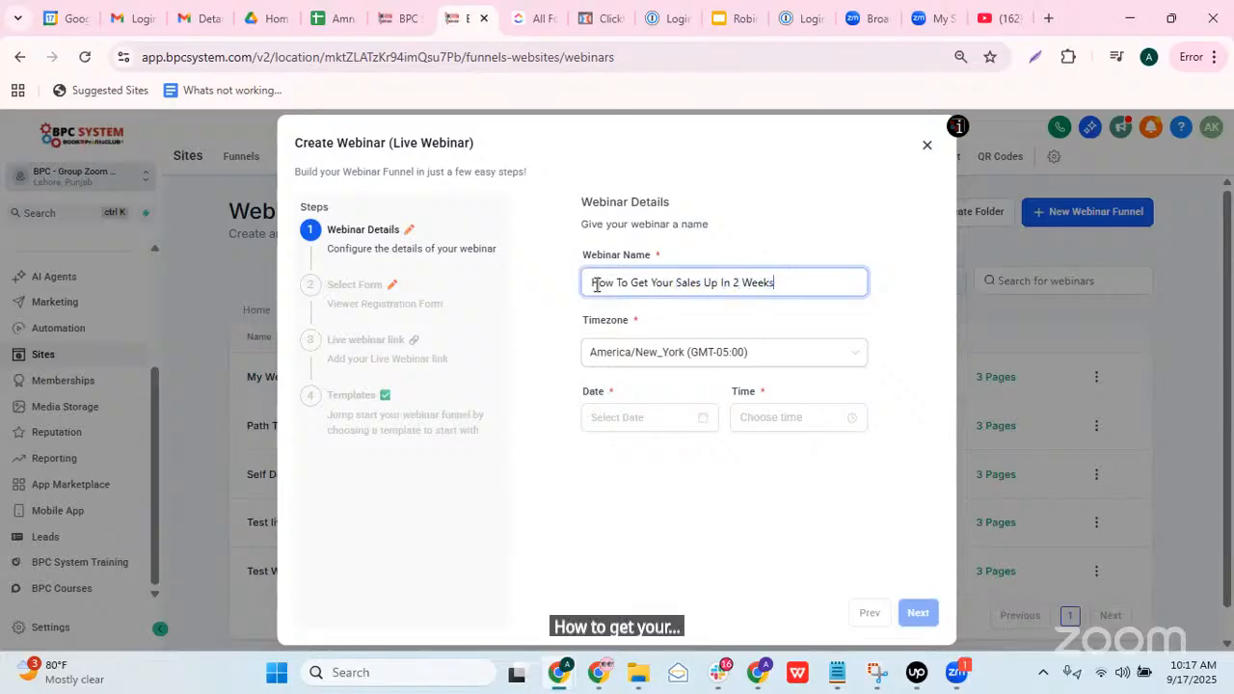
Step: Schedule the webinar for 2025-10-14 at 4:00 PM and continue to the registration form selection
left_click(642, 418)
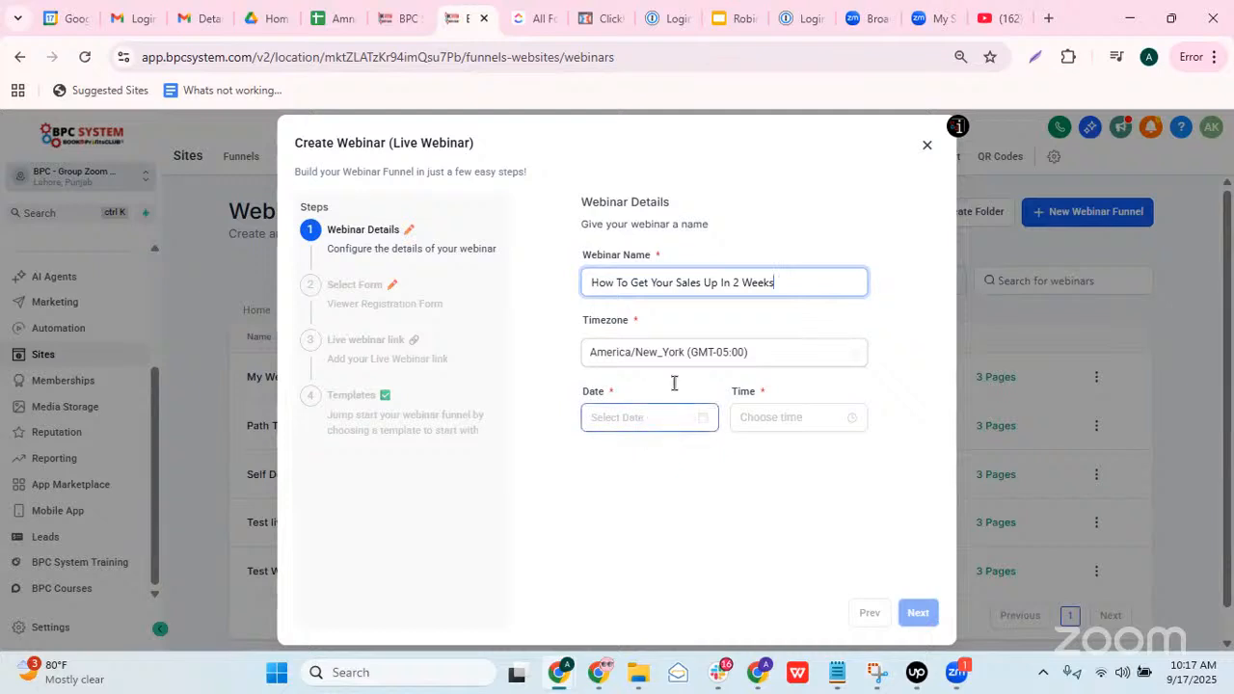
left_click(771, 194)
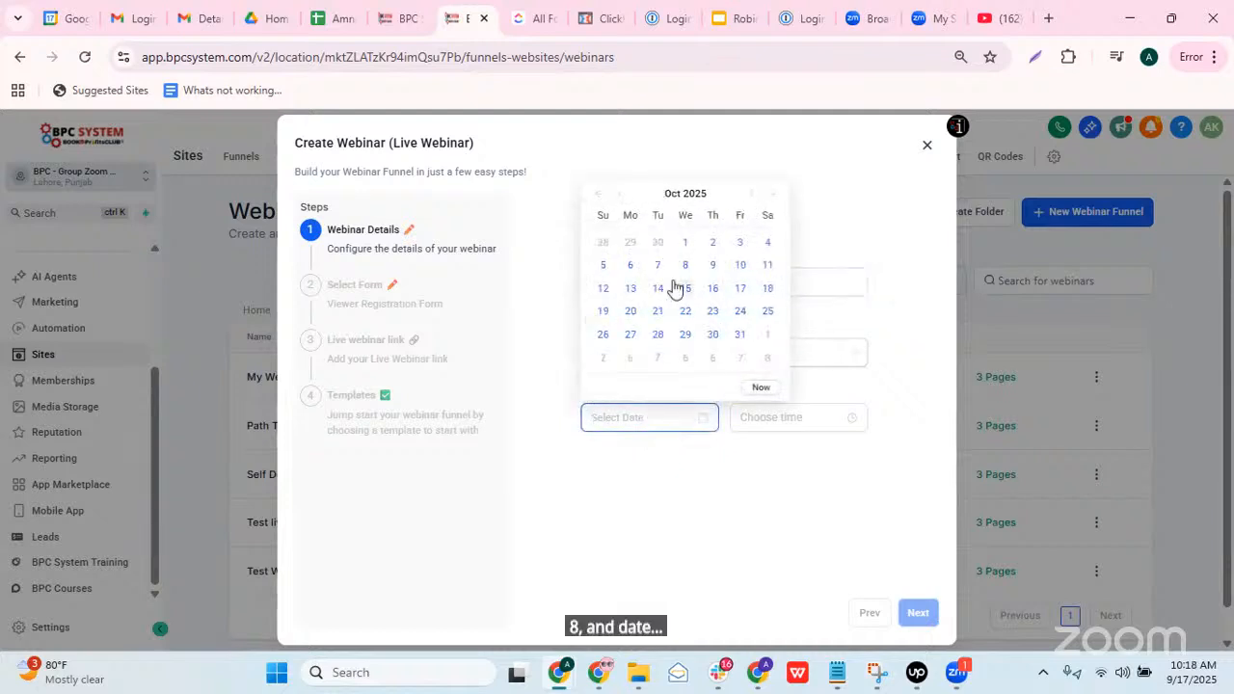
left_click(658, 288)
left_click(741, 417)
left_click(750, 553)
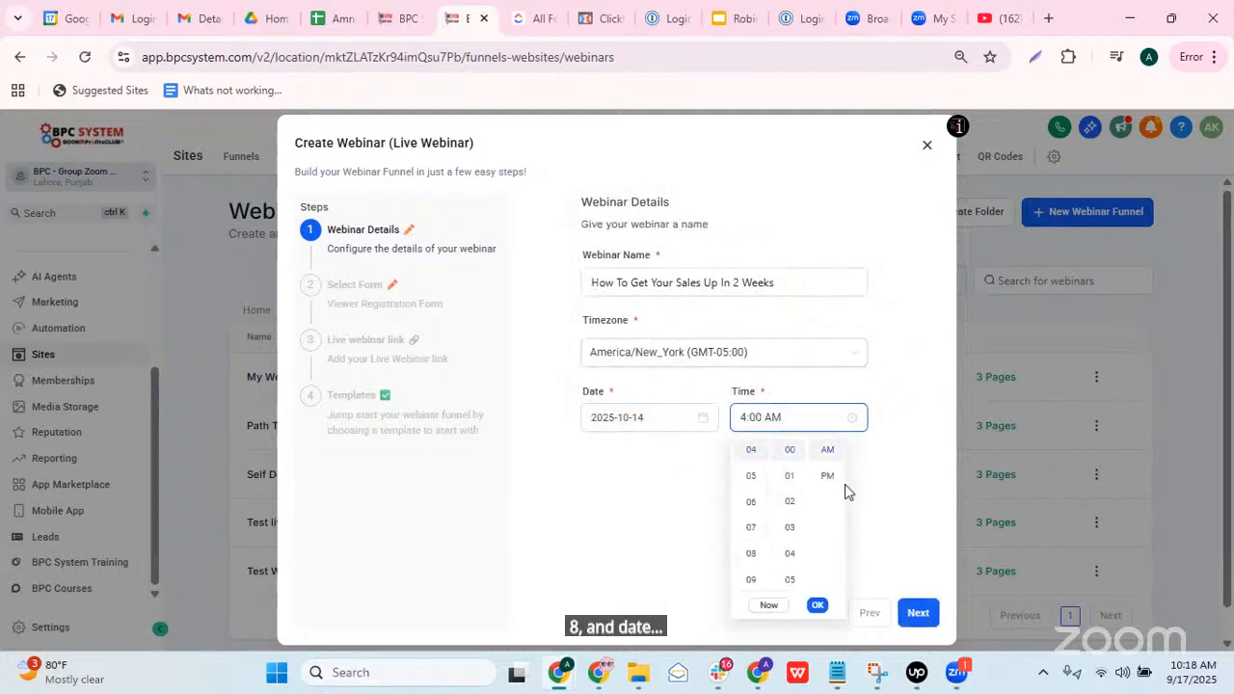
left_click(827, 476)
left_click(817, 605)
left_click(917, 612)
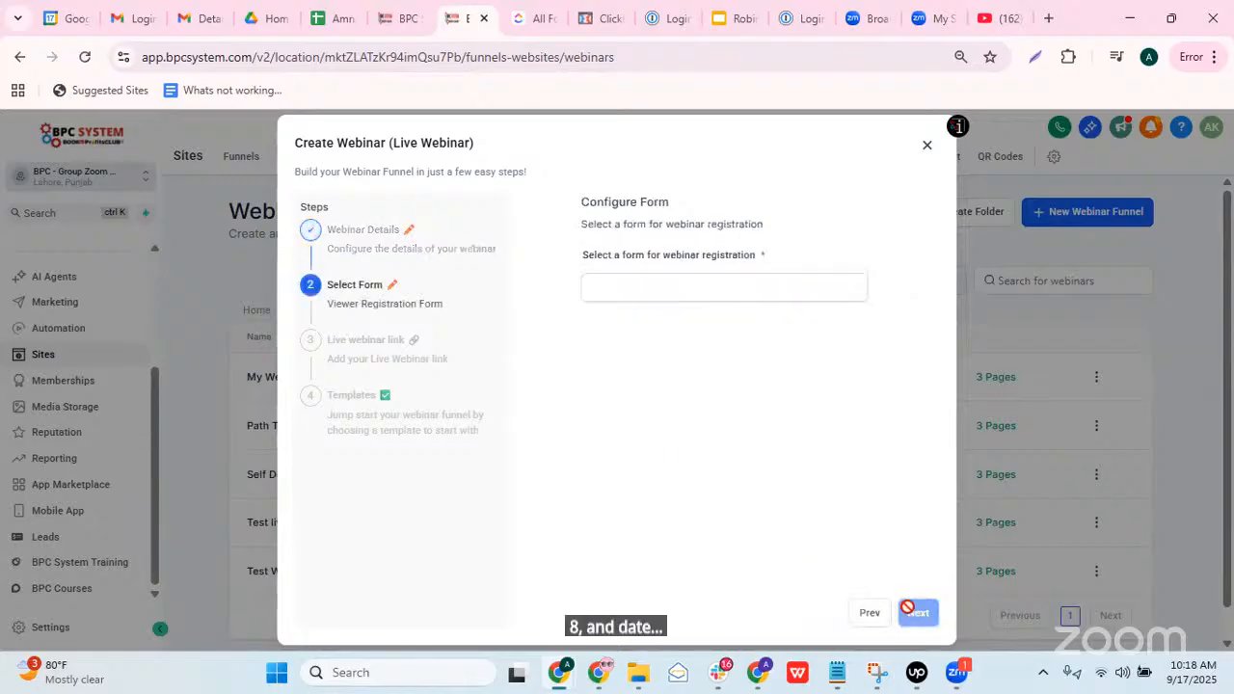
Step: Find and select Webinar - Sales Page Form for registration, paste the Zoom meeting link as the live webinar link, and open the template library
left_click(675, 290)
type("w")
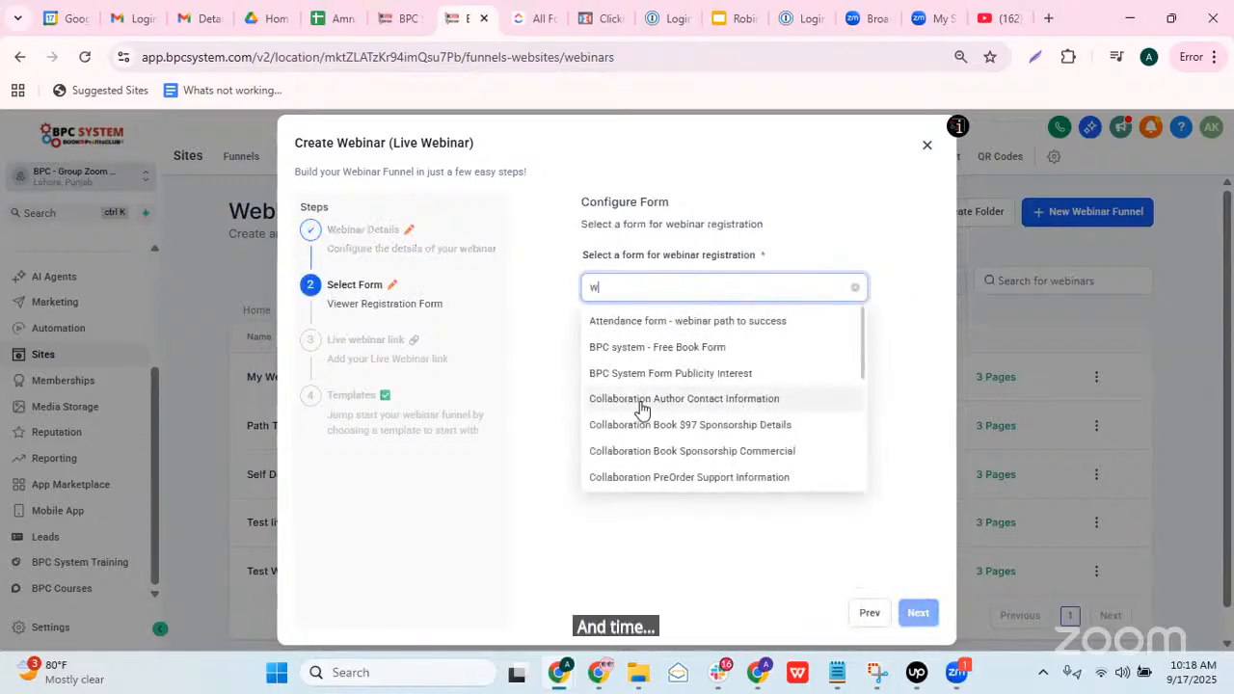
type("ebin")
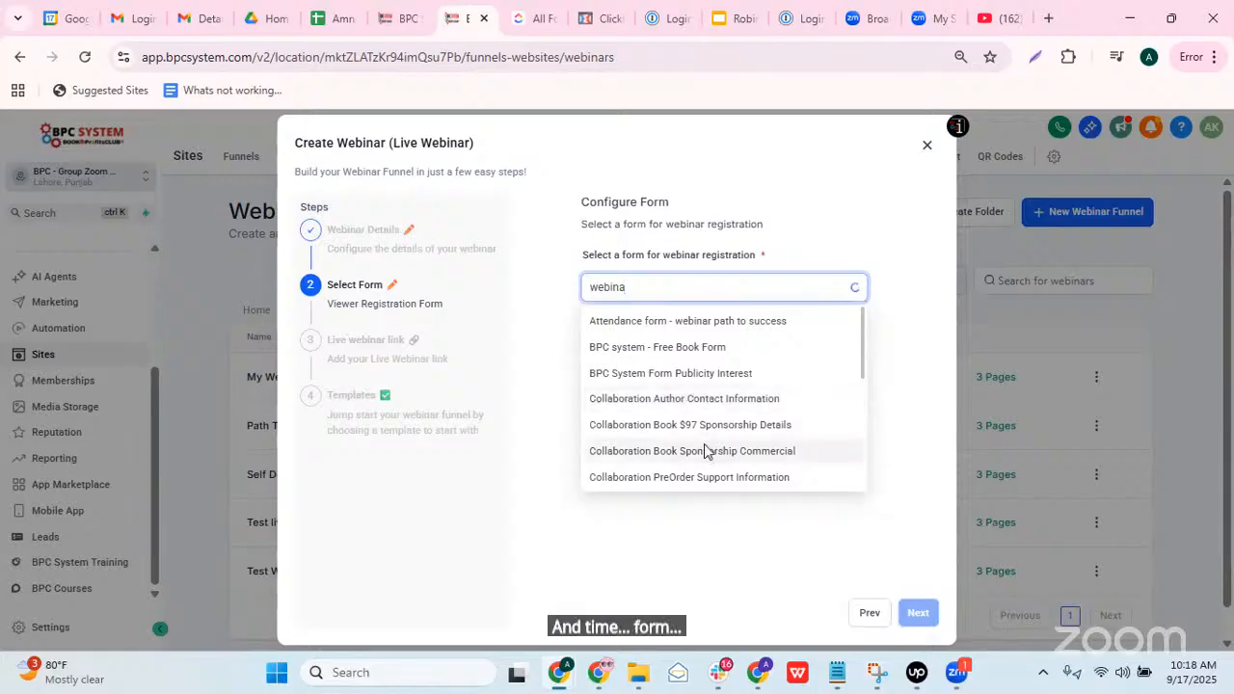
type("a")
left_click(679, 382)
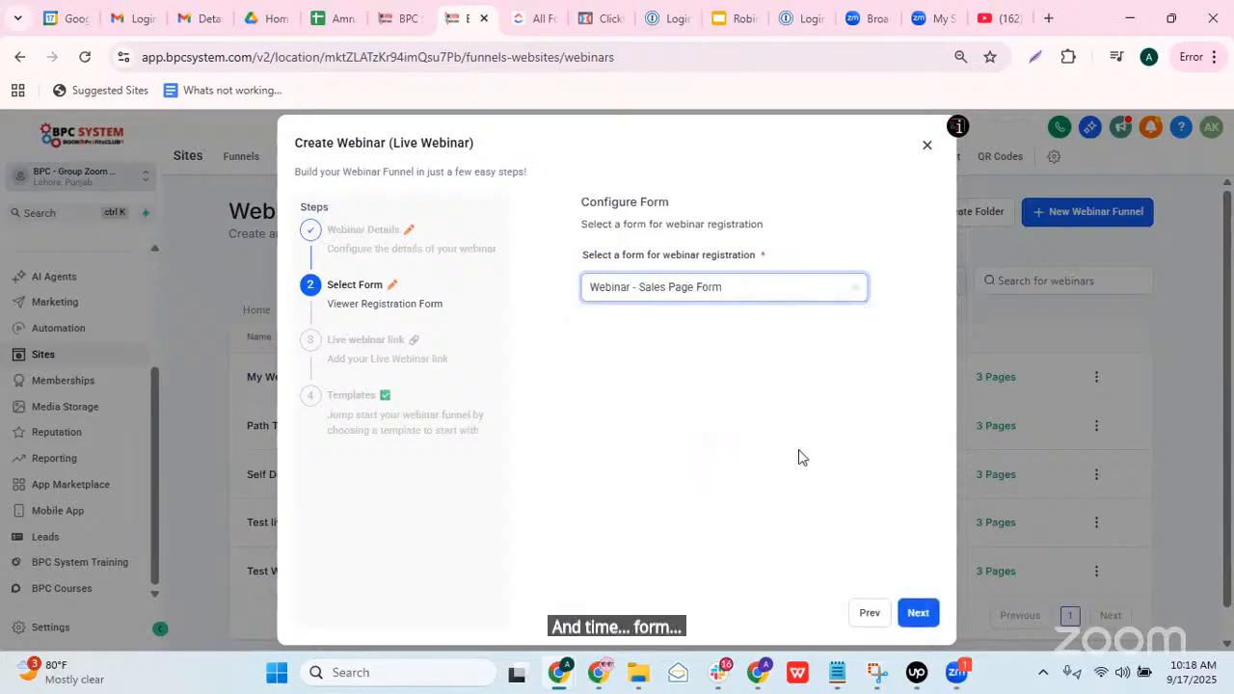
left_click(924, 614)
left_click(694, 282)
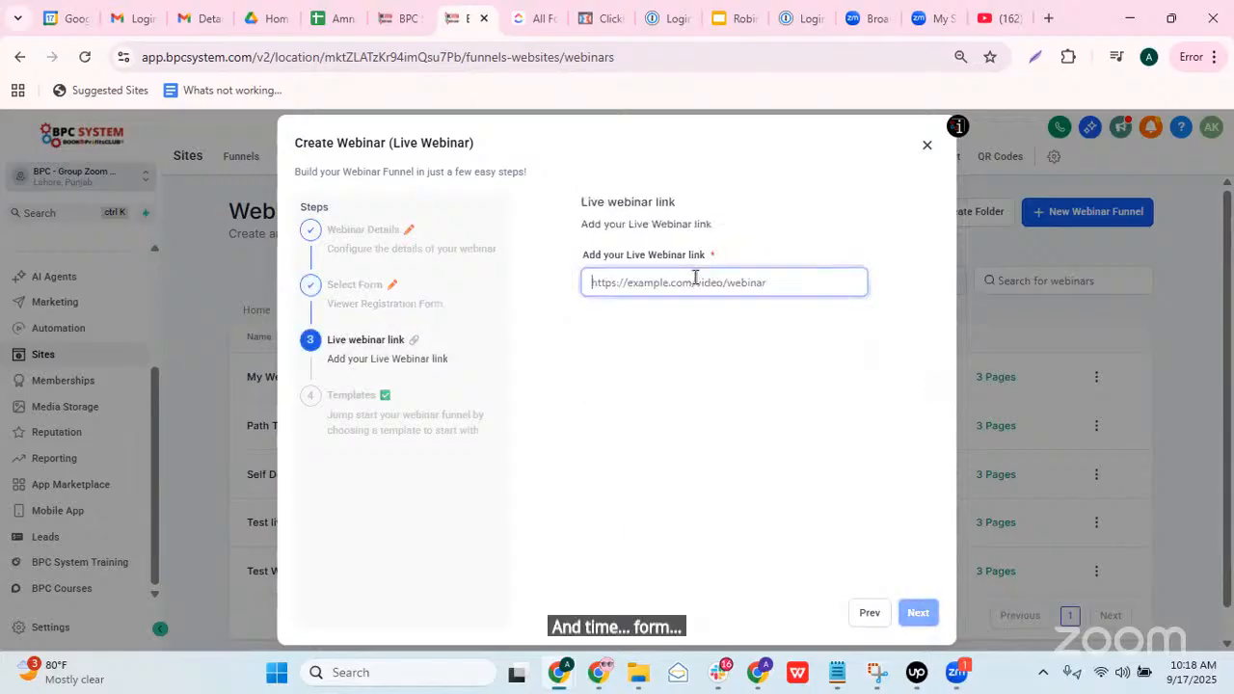
key("ctrl+v")
left_click(914, 615)
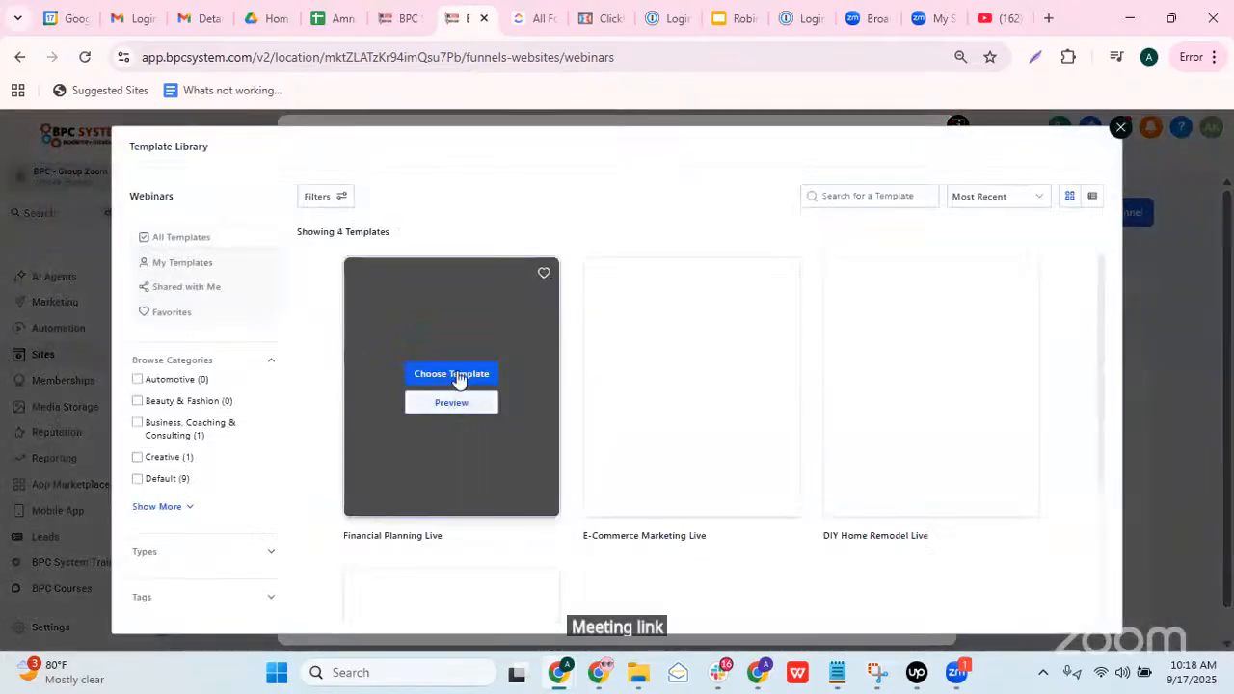
Step: Try to apply the Financial Planning Live template, and close the webinar setup to return to the webinar funnels list
left_click(458, 376)
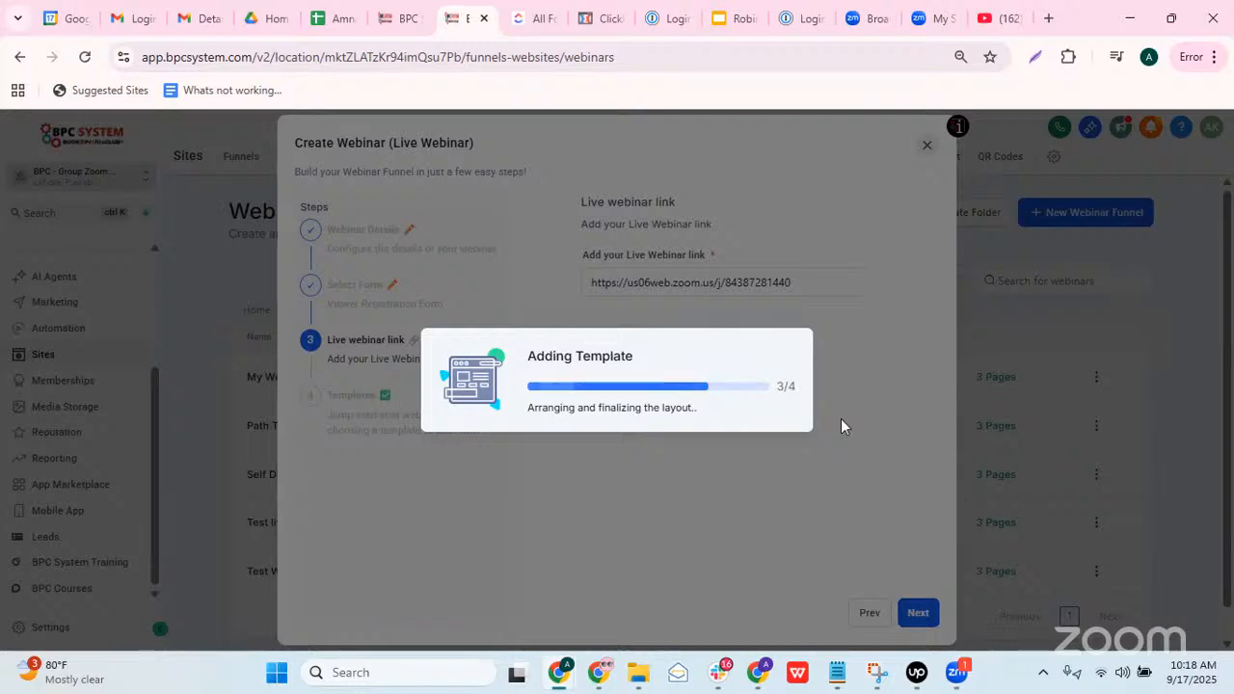
left_click(811, 327)
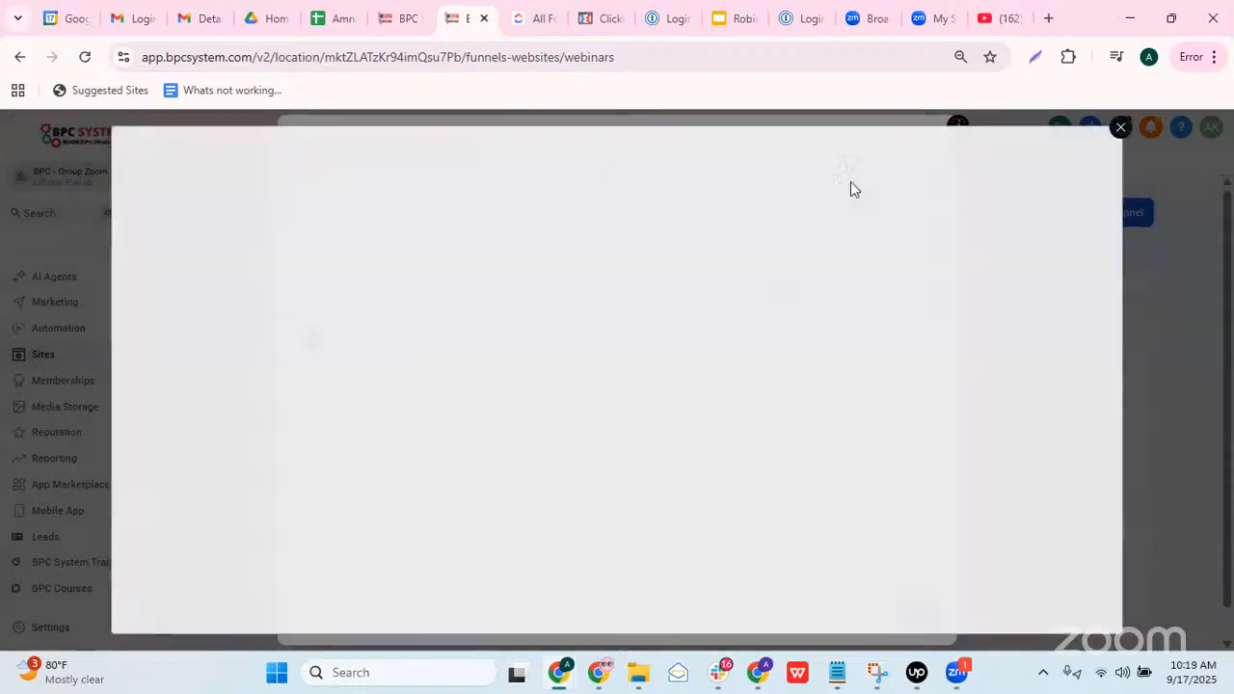
left_click(927, 144)
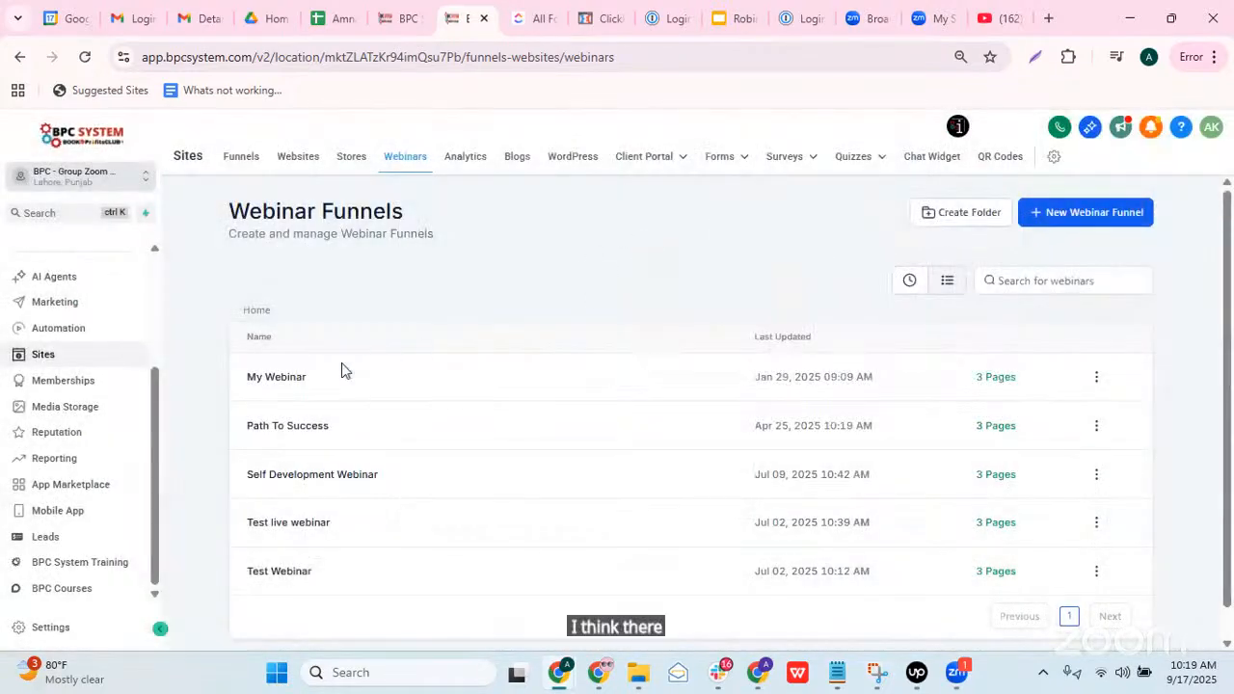
scroll(297, 324, "down", 1)
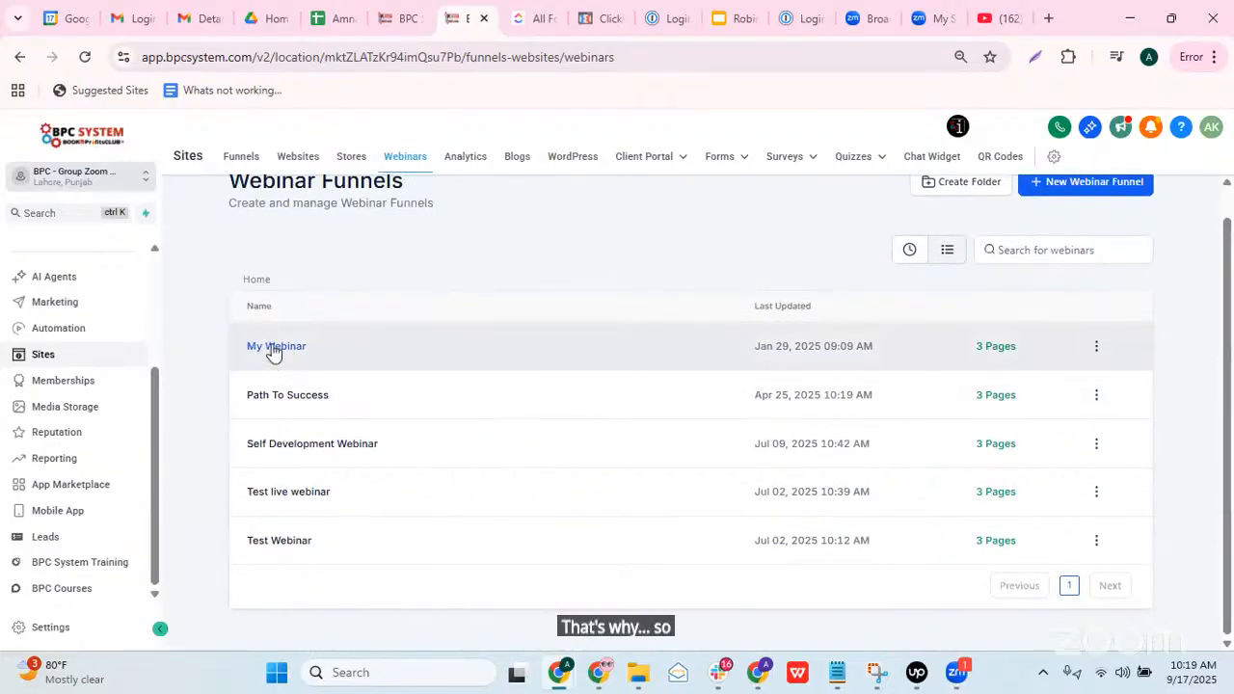
Step: Open the My Webinar funnel's Webinar Registration page in the page builder and examine its sections, from the registration form to the speakers and testimonial
left_click(275, 349)
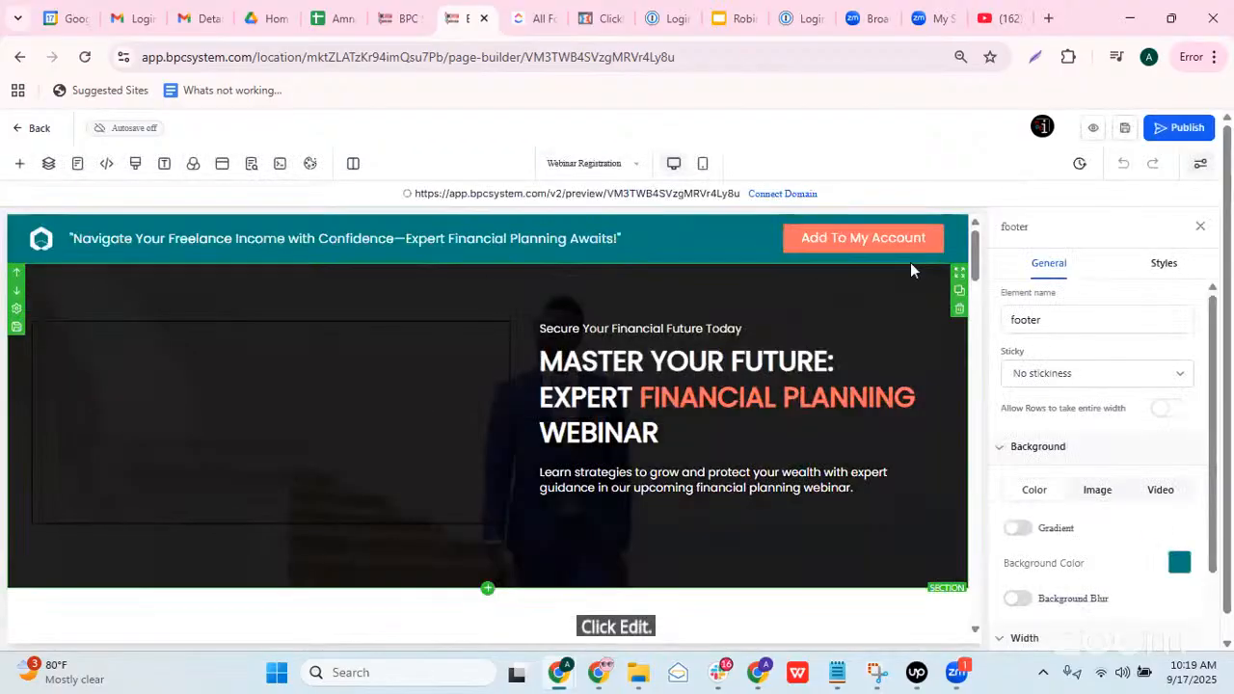
scroll(644, 349, "down", 5)
scroll(498, 390, "down", 3)
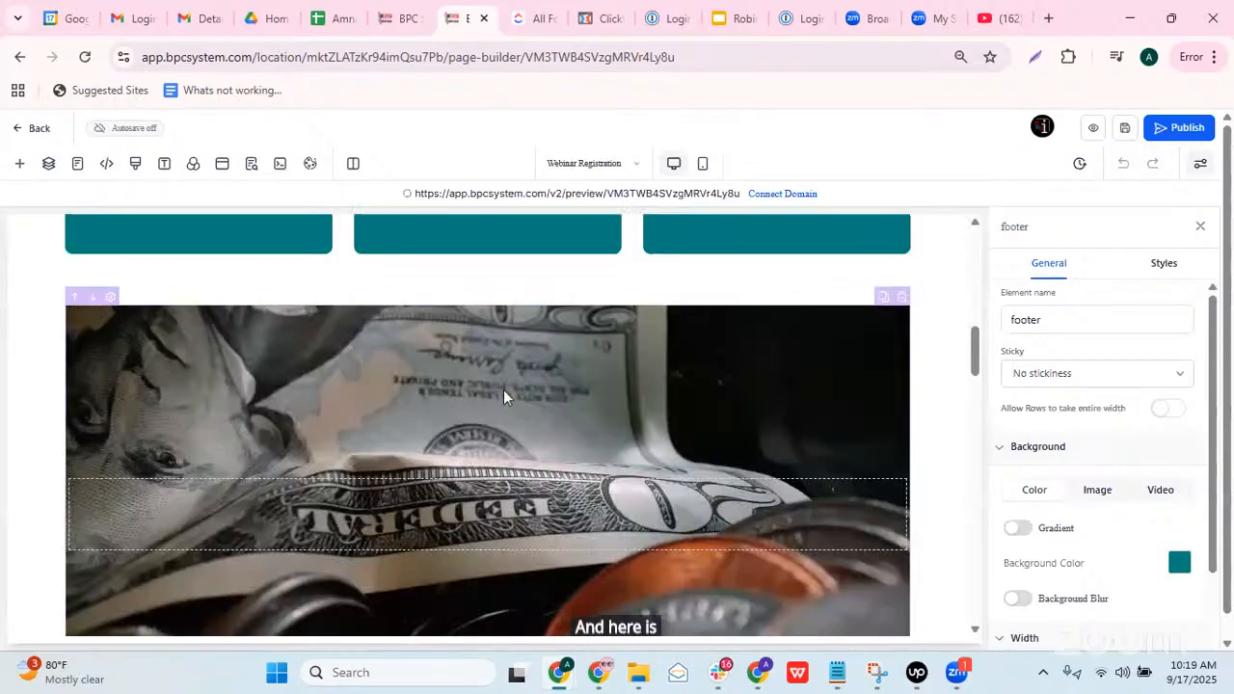
scroll(600, 362, "down", 6)
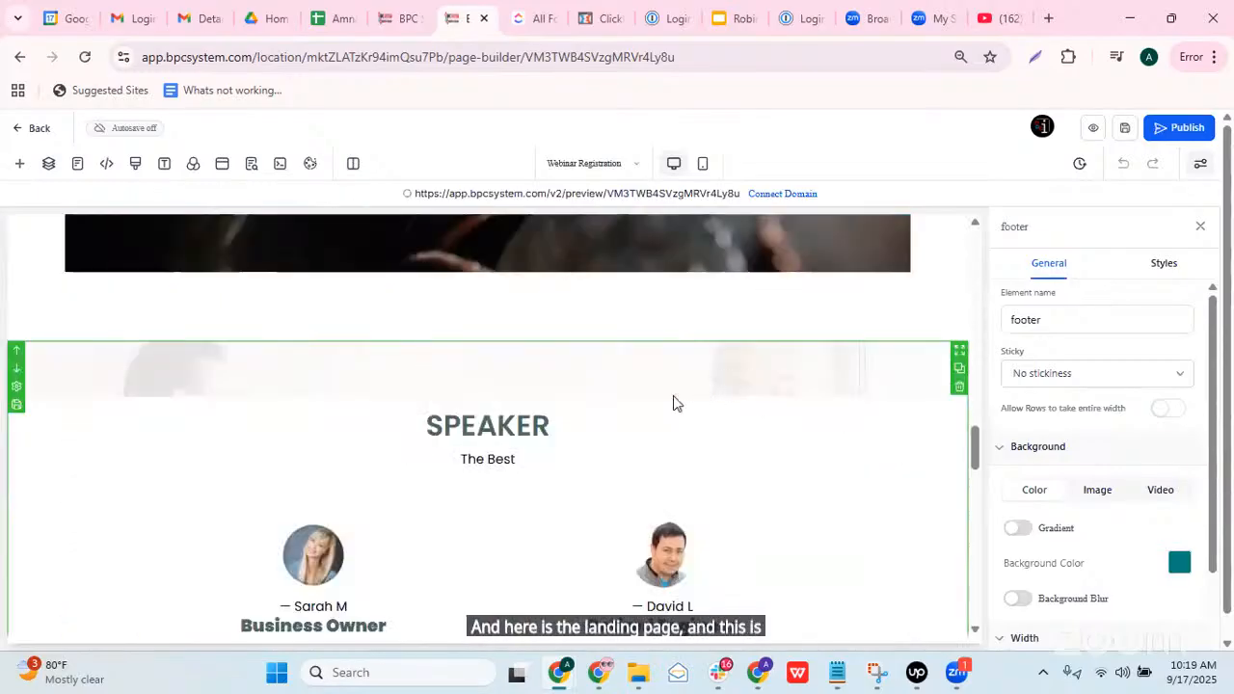
scroll(698, 337, "down", 1)
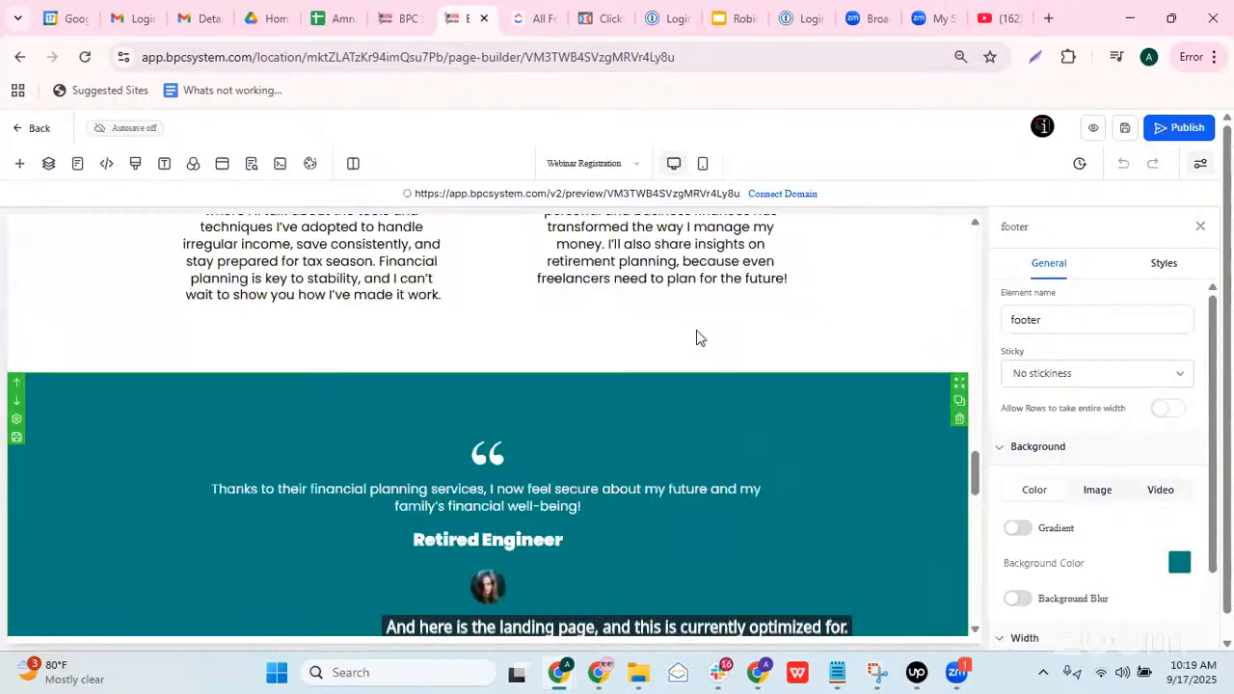
scroll(698, 337, "up", 15)
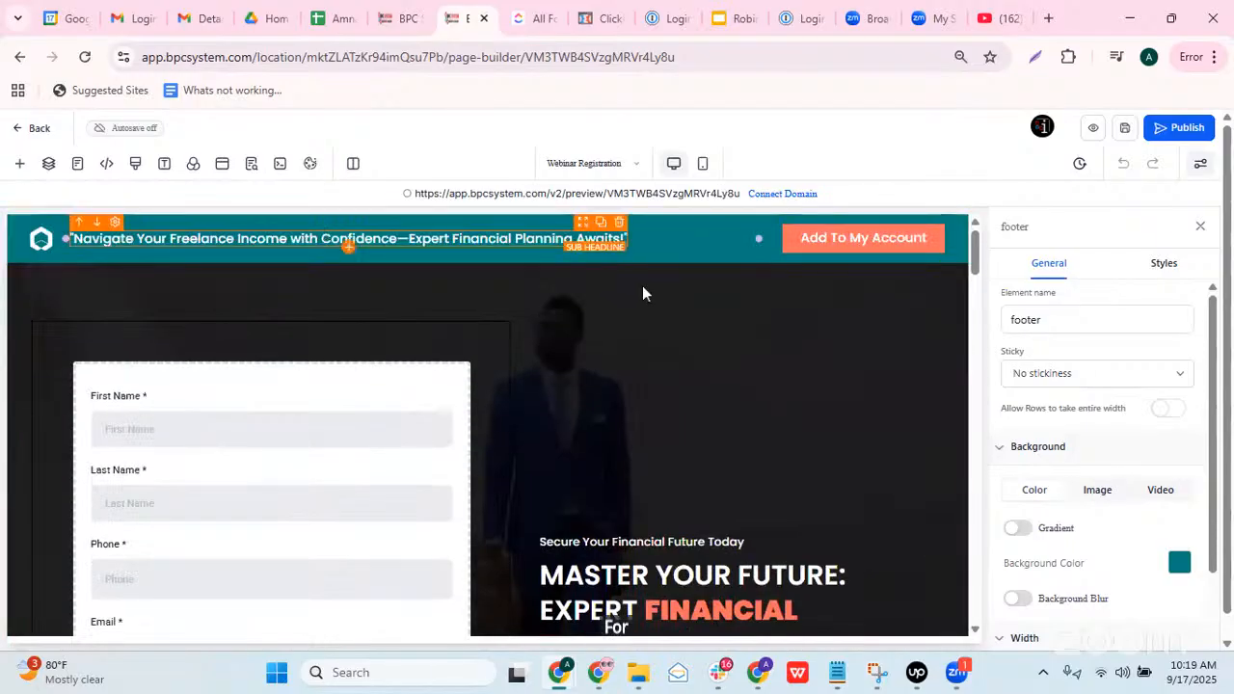
scroll(605, 334, "down", 2)
scroll(590, 328, "up", 2)
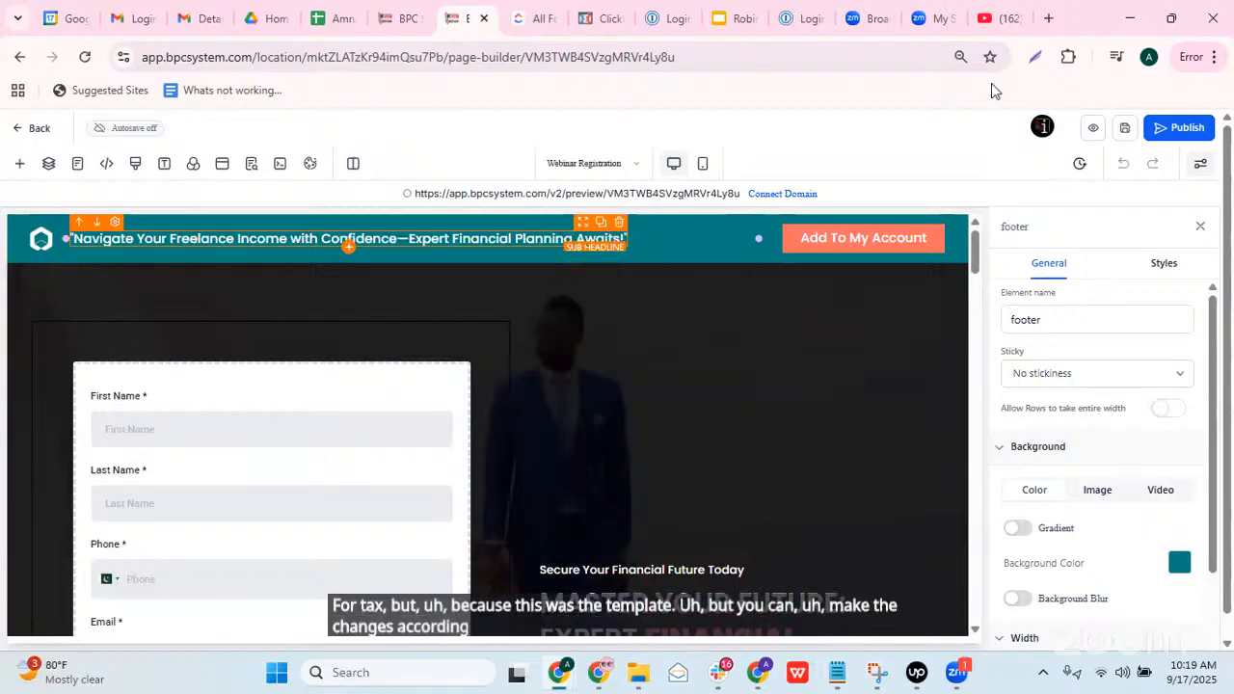
Step: Search the web for ChatGPT in a new browser tab, open it, and place the tab beside the BPC System tabs
left_click(1048, 17)
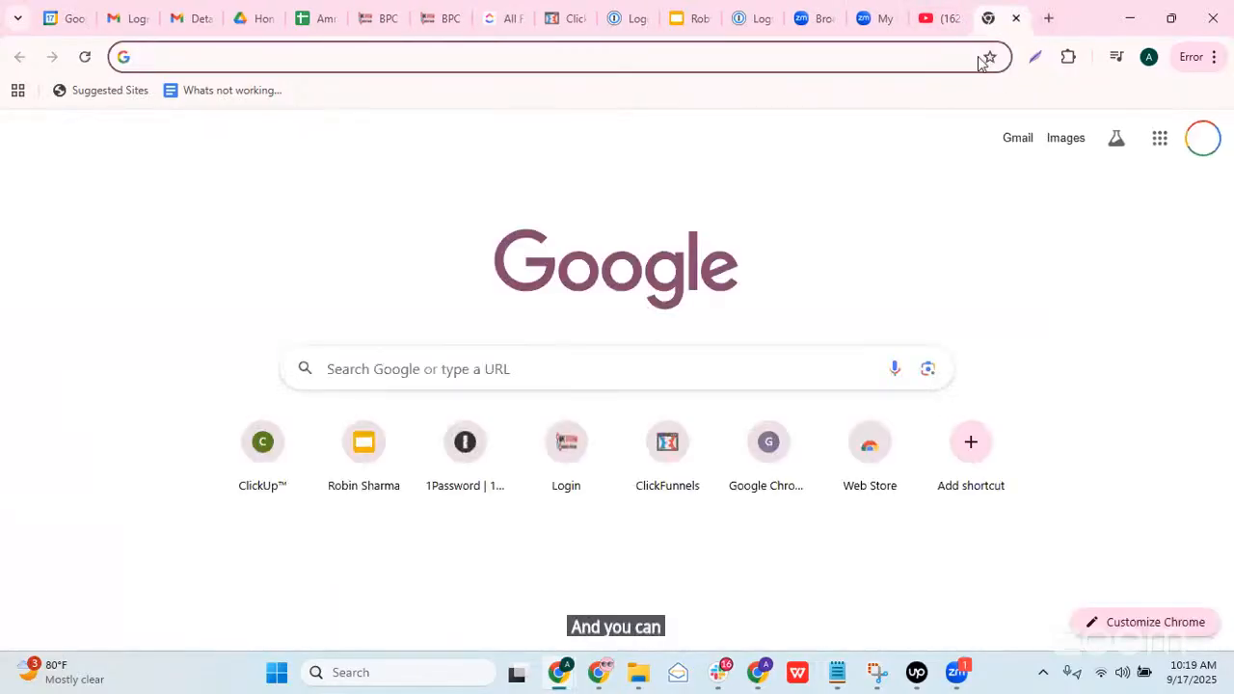
type("chat")
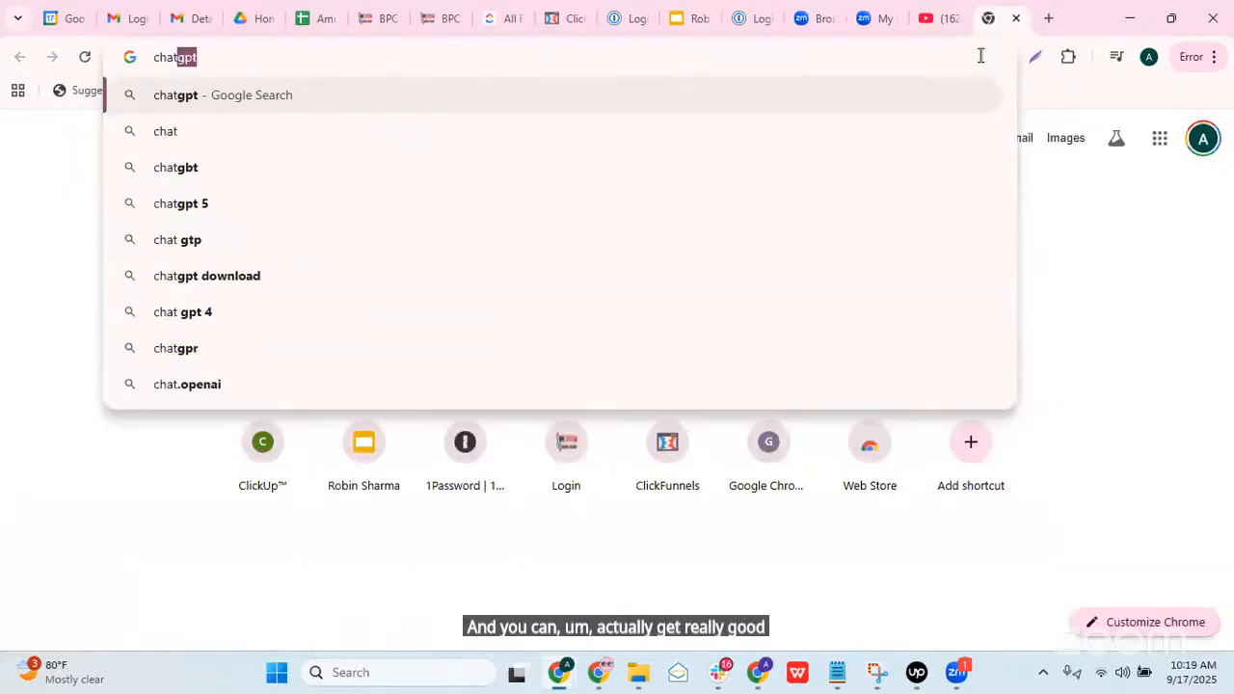
key("Return")
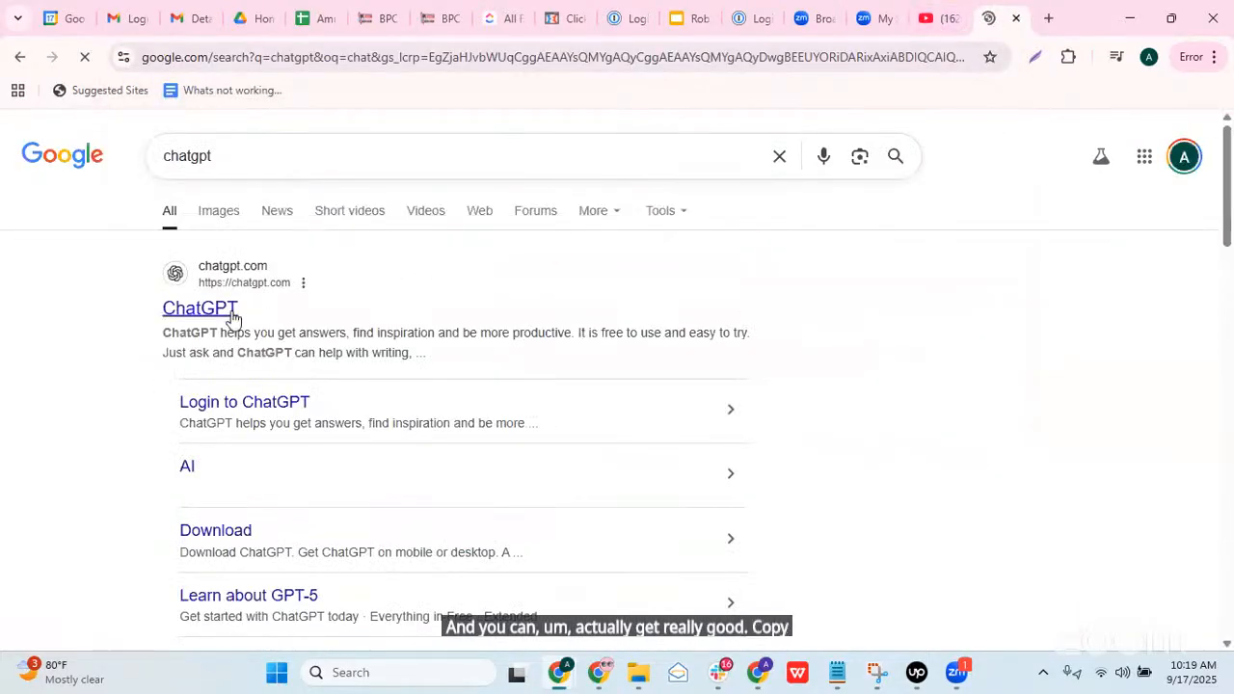
left_click_drag(978, 10, 436, 12)
left_click(468, 359)
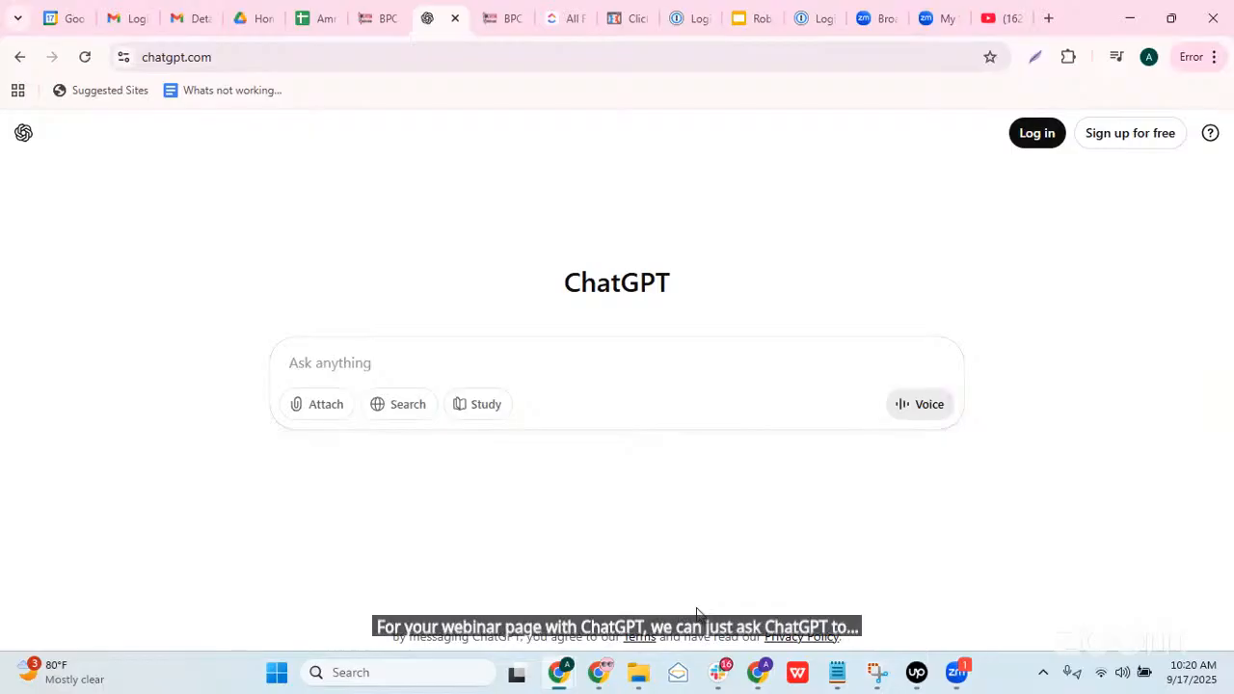
Step: Switch to the browser window with the Robin Sharma slides, open the signed-in ChatGPT in a new tab, and start a new chat
mouse_move(560, 681)
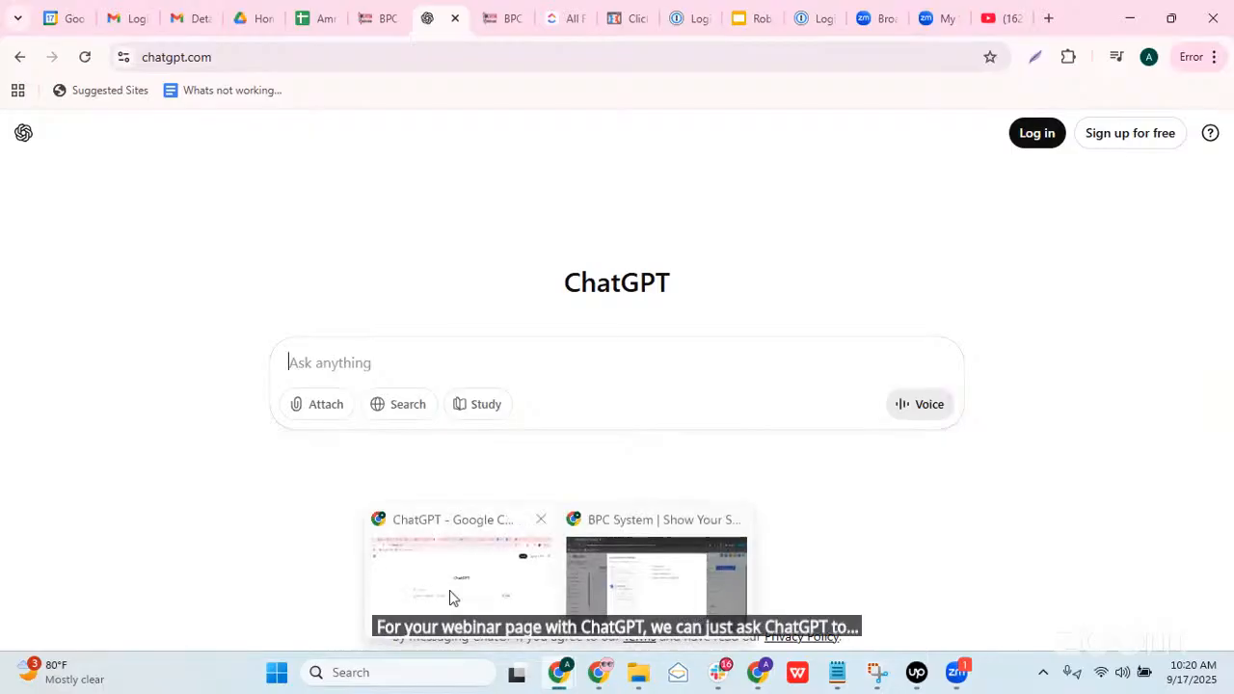
left_click(650, 589)
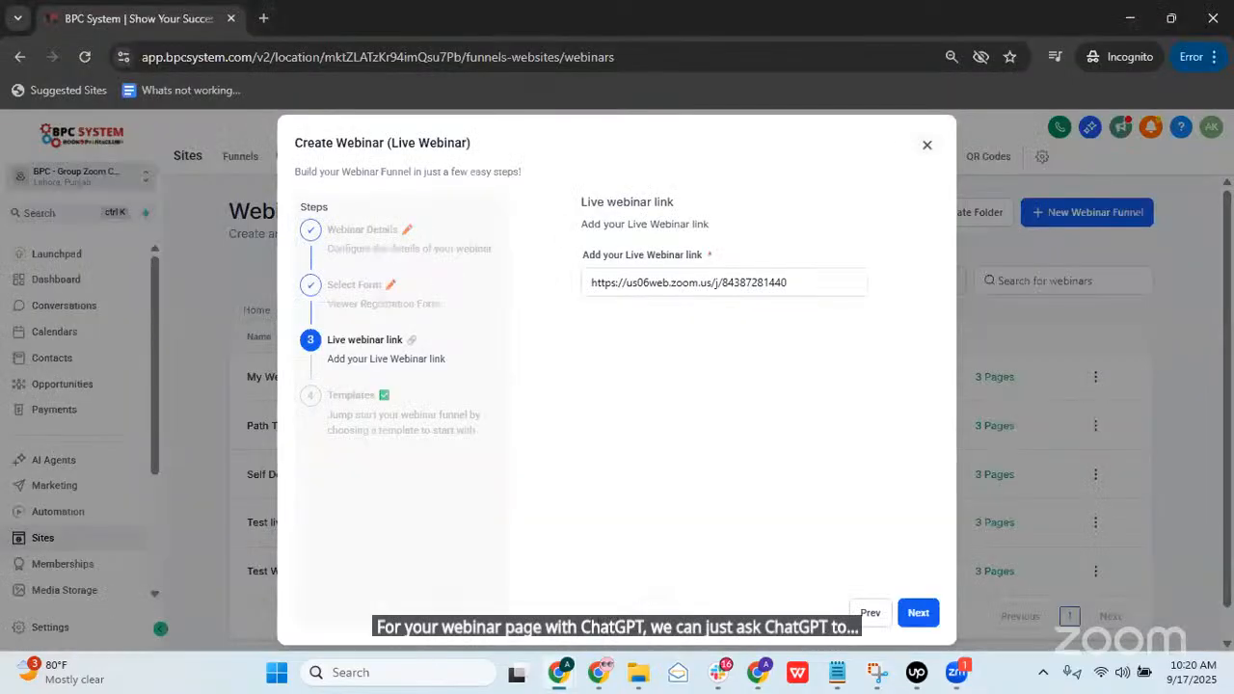
left_click(588, 675)
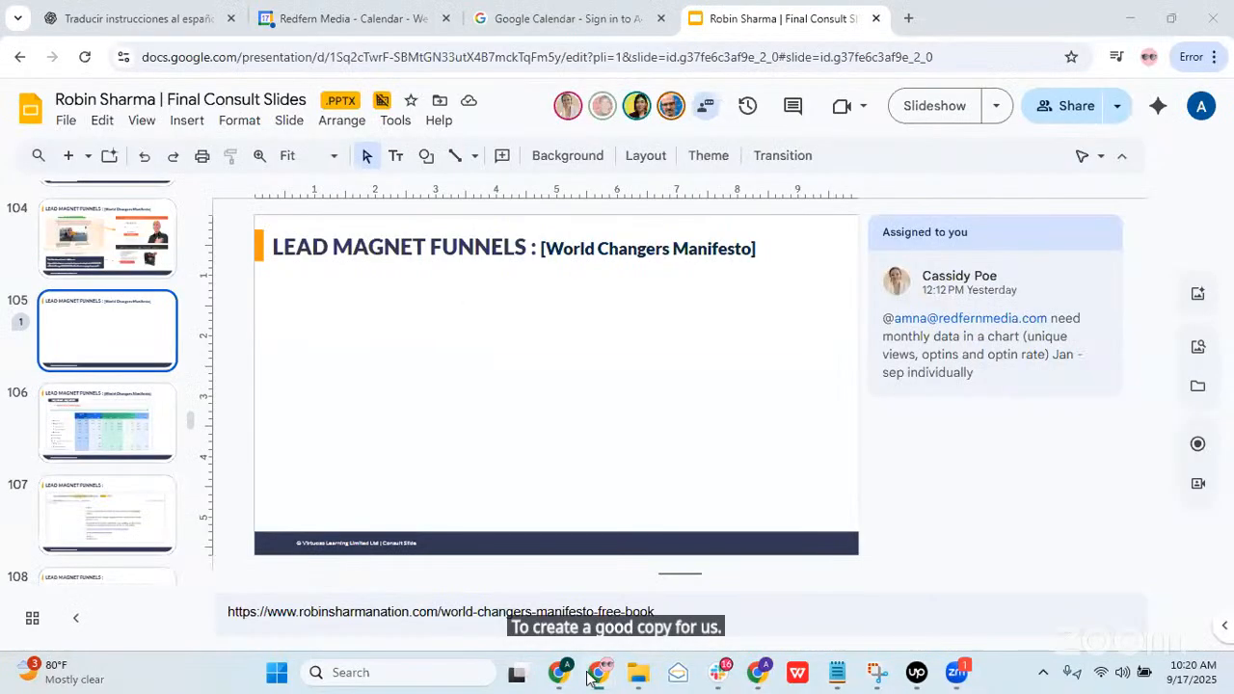
left_click(912, 24)
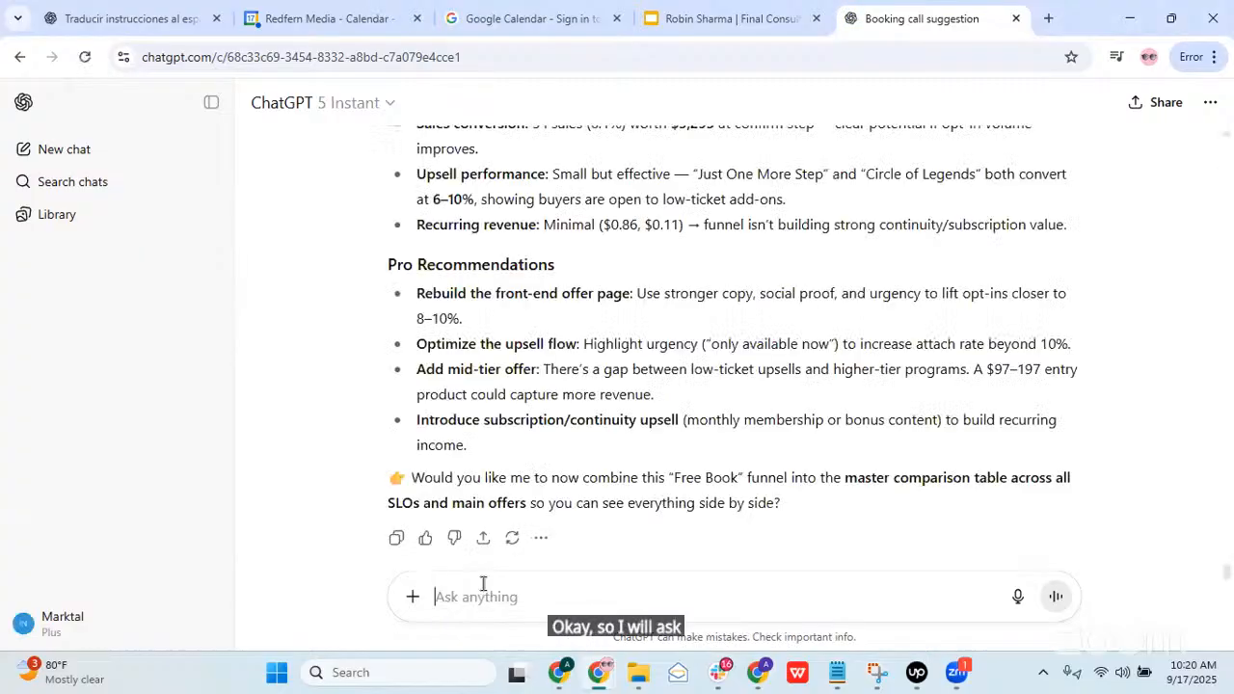
left_click(155, 153)
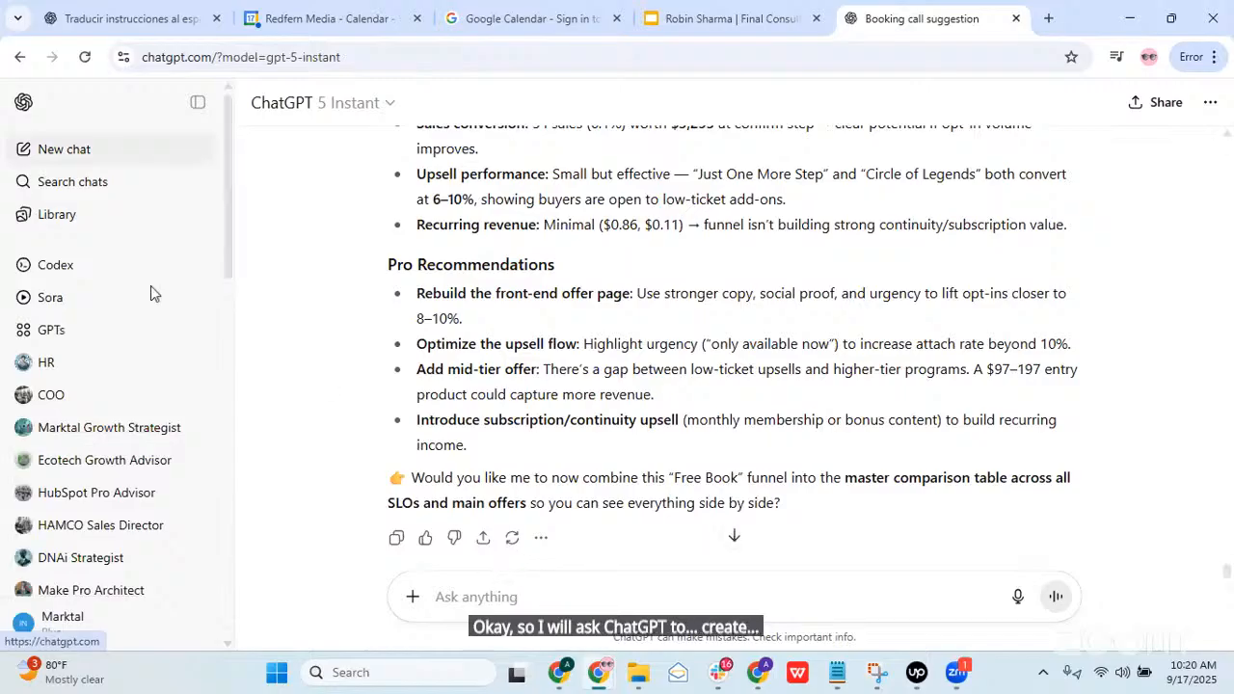
left_click(77, 152)
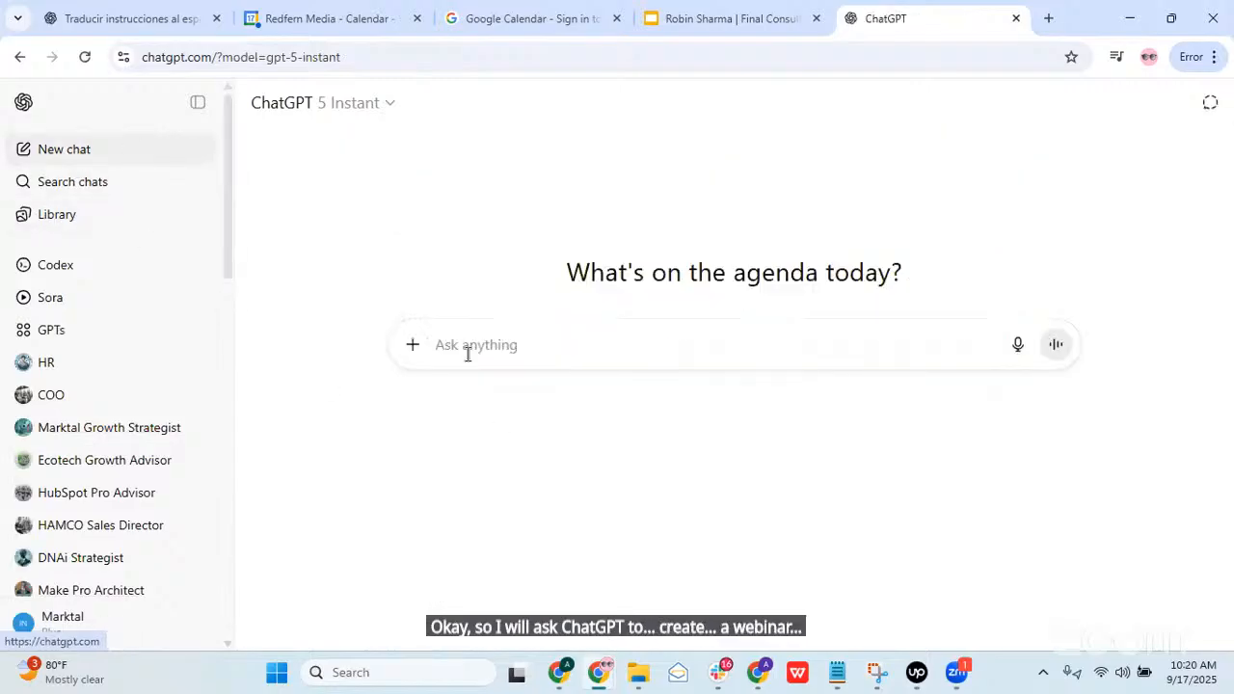
Step: Ask ChatGPT to create webinar landing page registration page copy for the webinar "How to get your sales up in 2 weeks"
type("create a ")
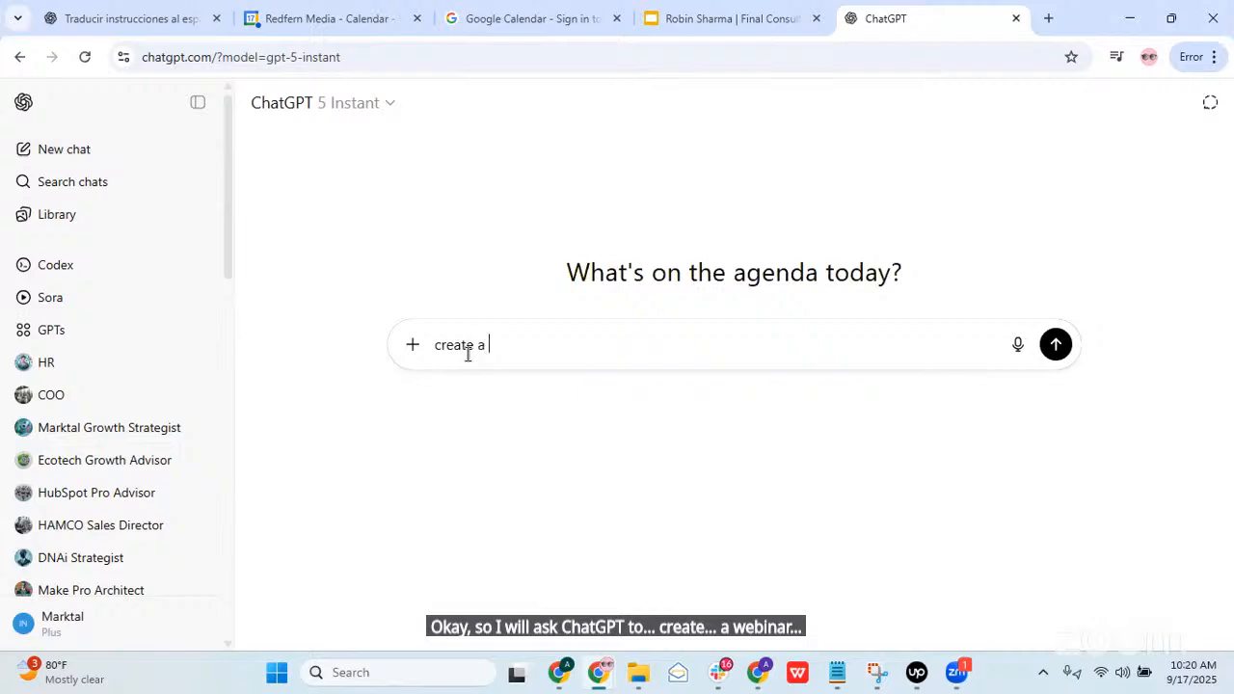
type("webinar landing page copy")
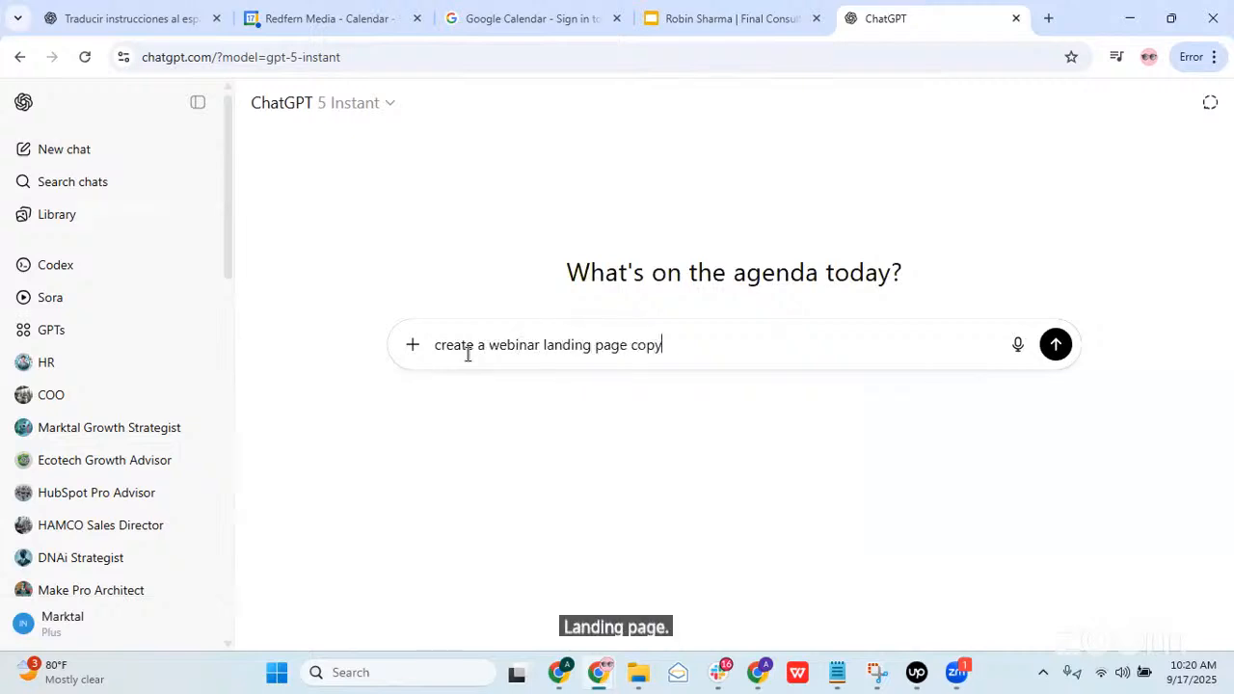
key("BackSpace")
key("BackSpace")
key("BackSpace")
key("BackSpace")
type("regi")
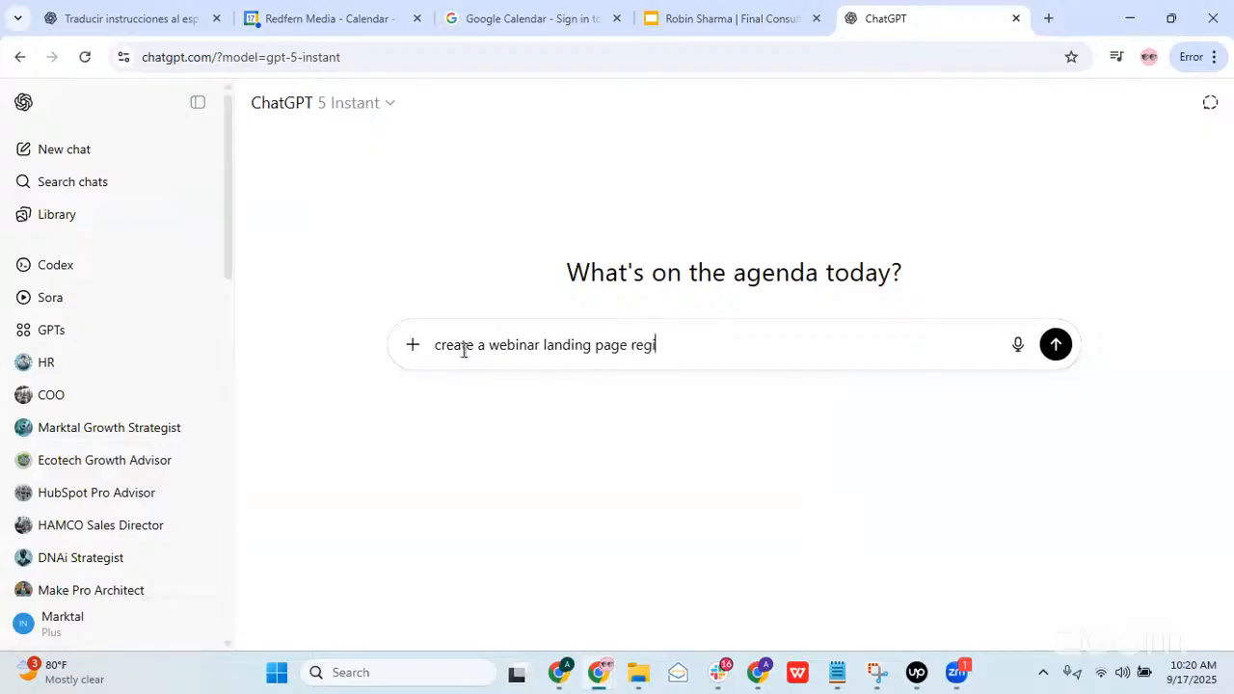
type("strat")
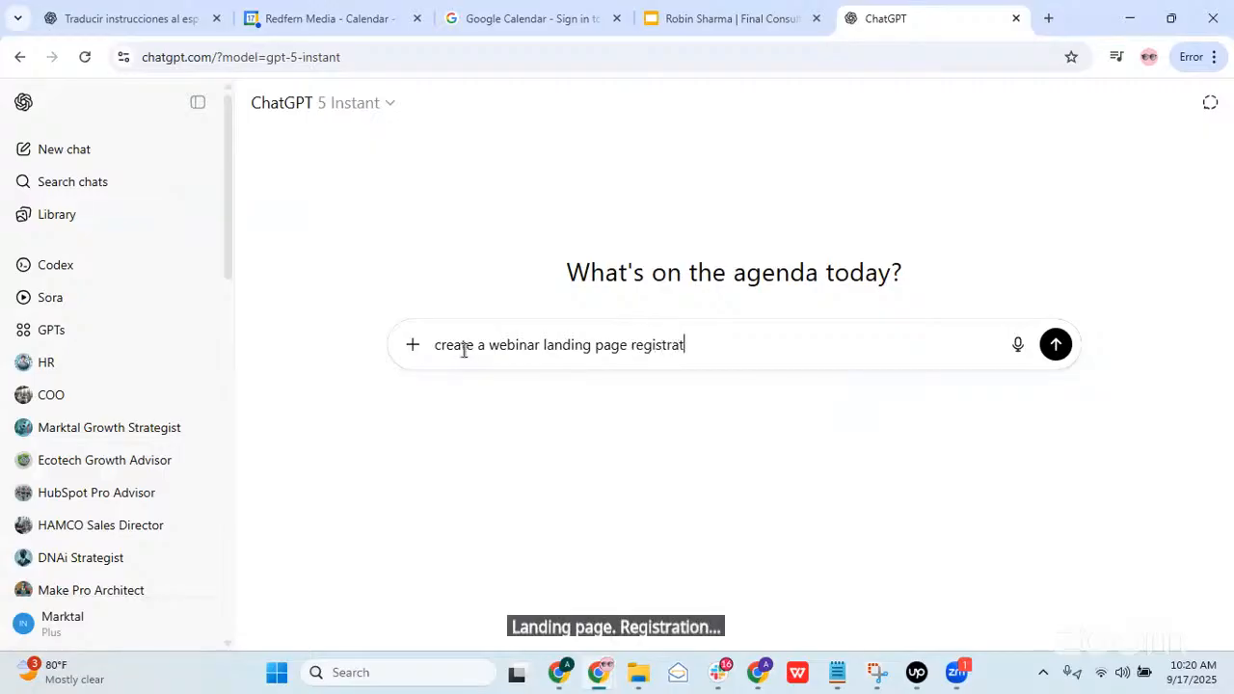
key("BackSpace")
key("BackSpace")
key("BackSpace")
type("on page copy")
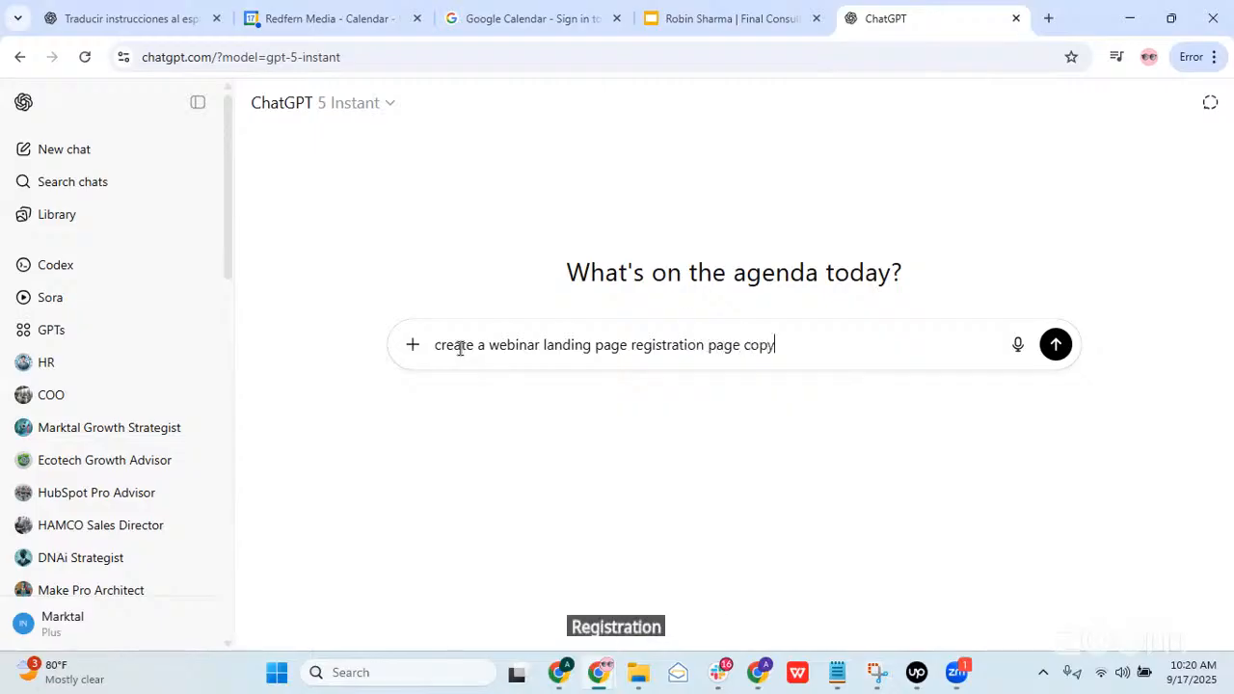
type(" for my webianr \"How")
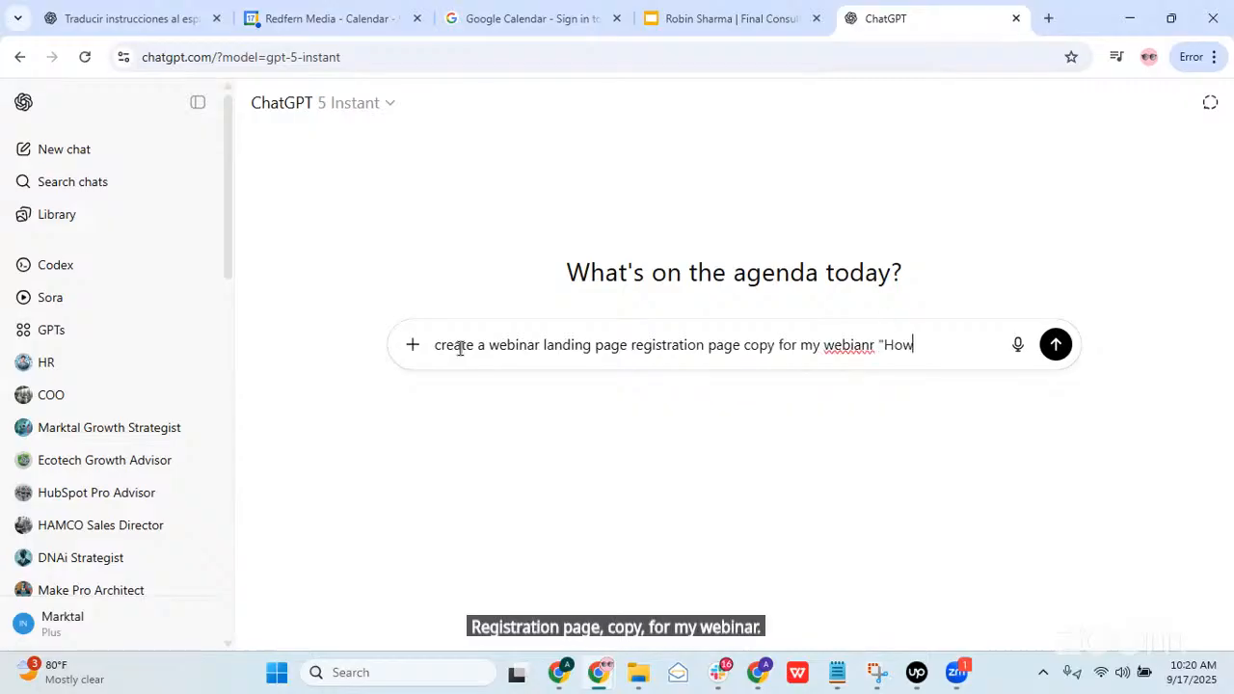
type(" to get your sal")
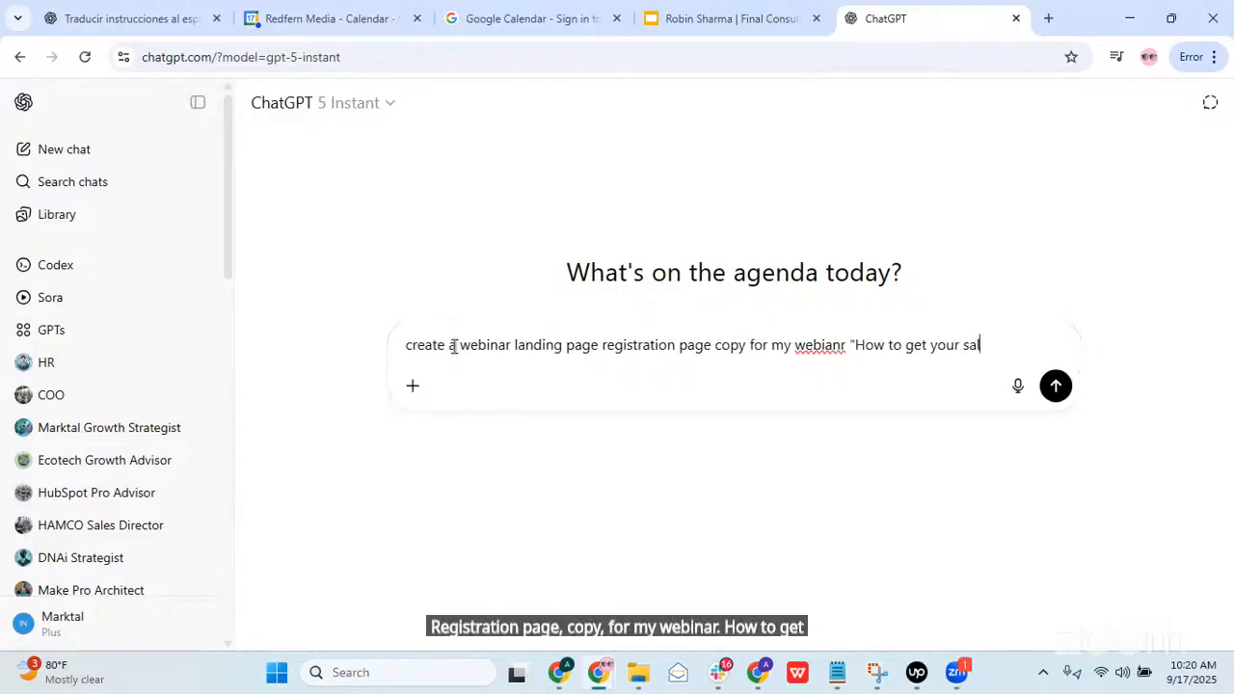
type("es up in2 w")
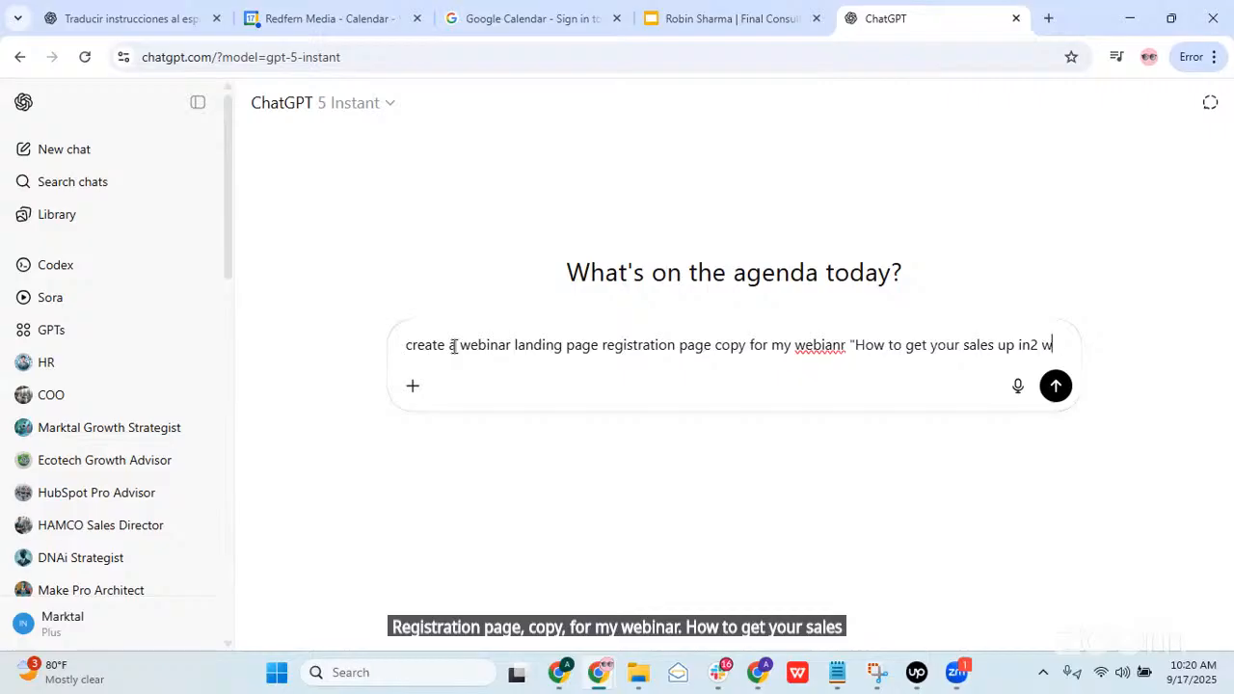
type("eeks\"")
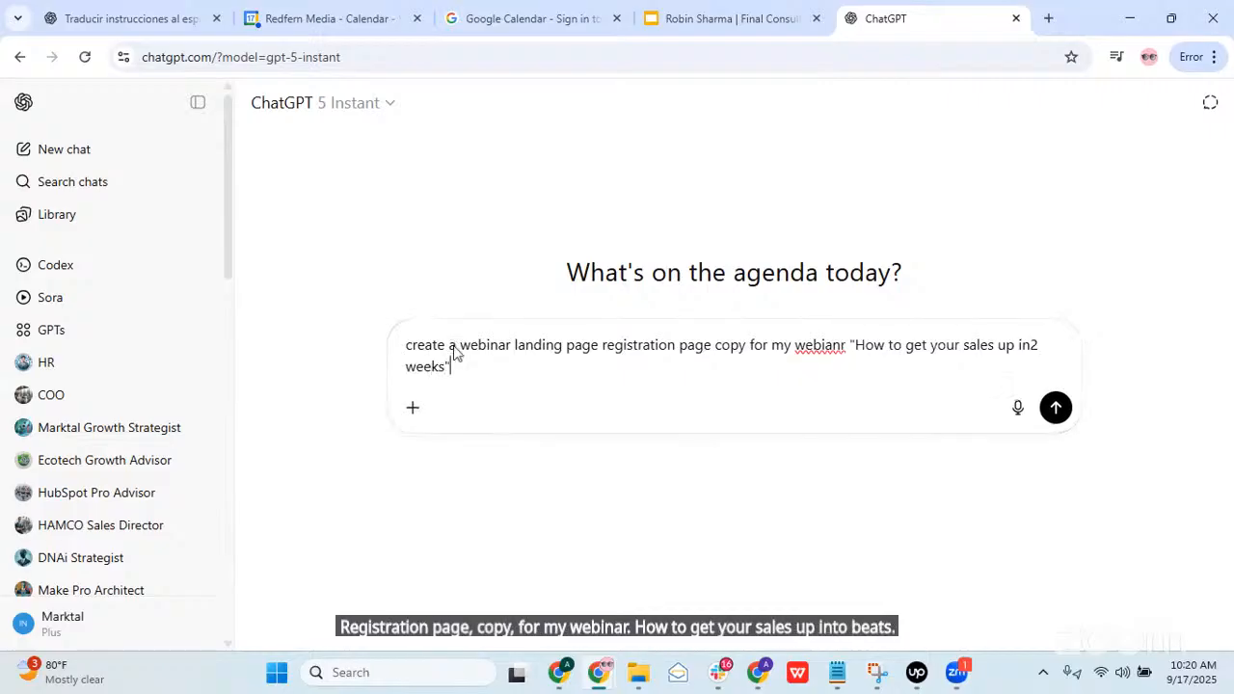
key("Return")
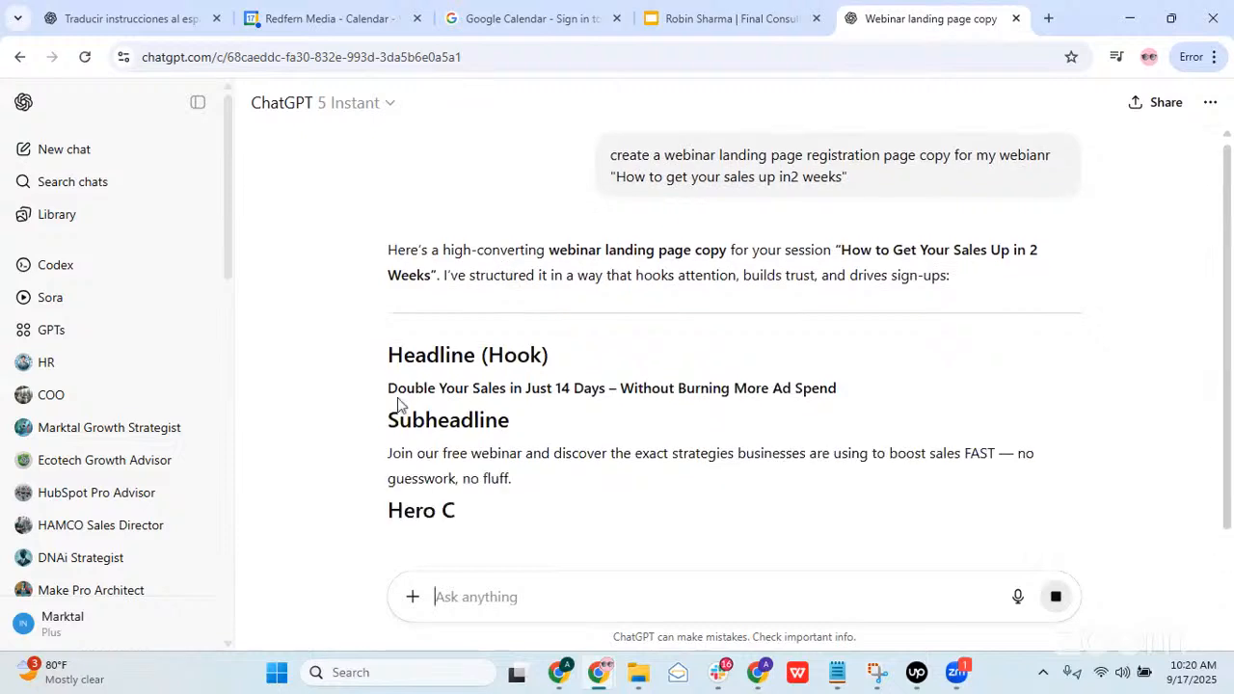
Step: Copy the generated headline "Double Your Sales in Just 14 Days – Without Burning More Ad Spend" and return to the Webinar Registration page builder
left_click_drag(386, 400, 852, 399)
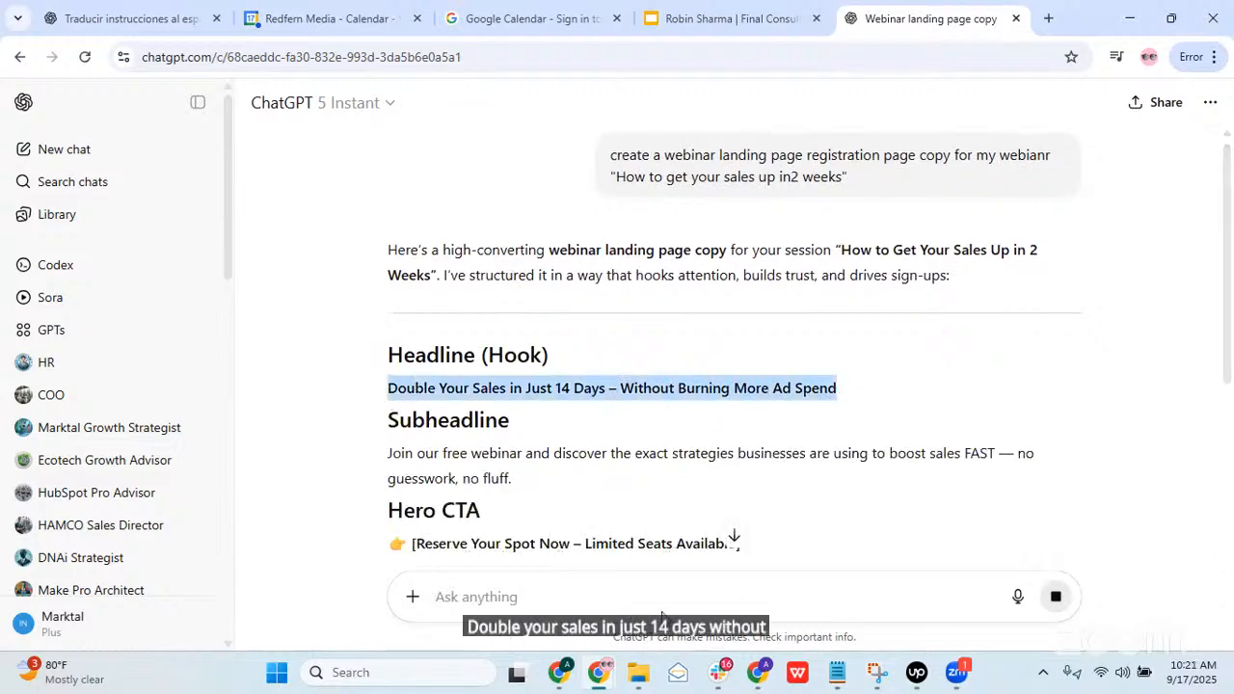
mouse_move(596, 672)
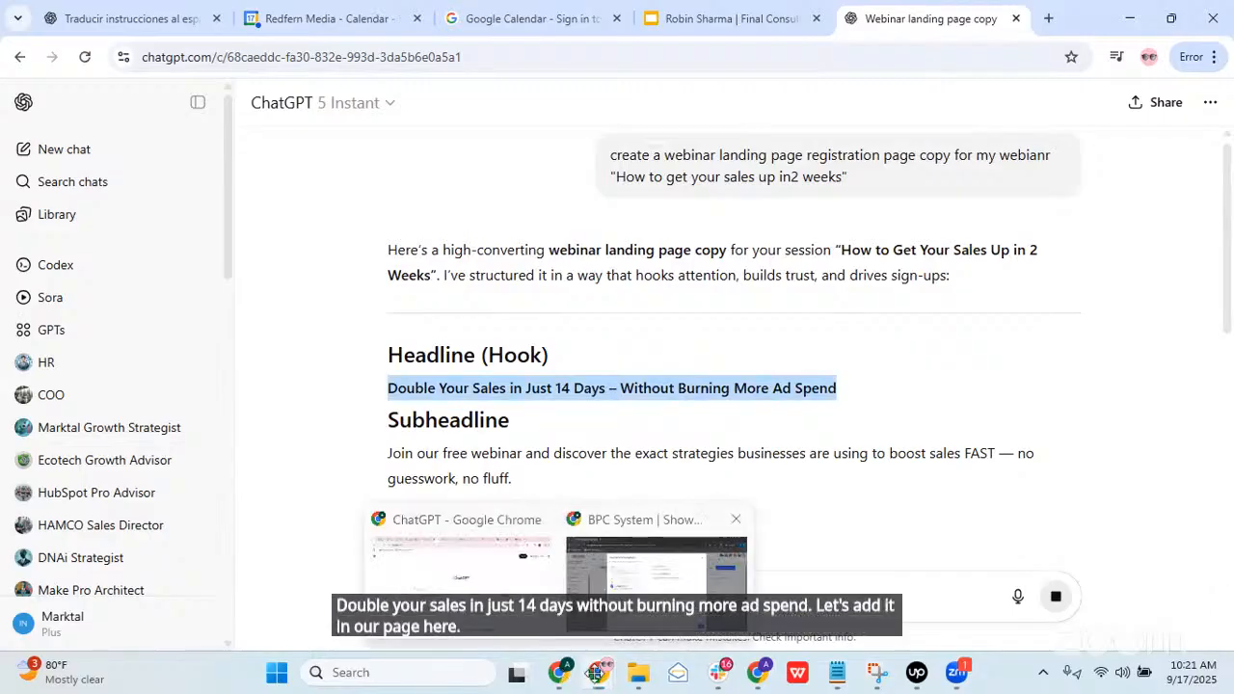
left_click(596, 672)
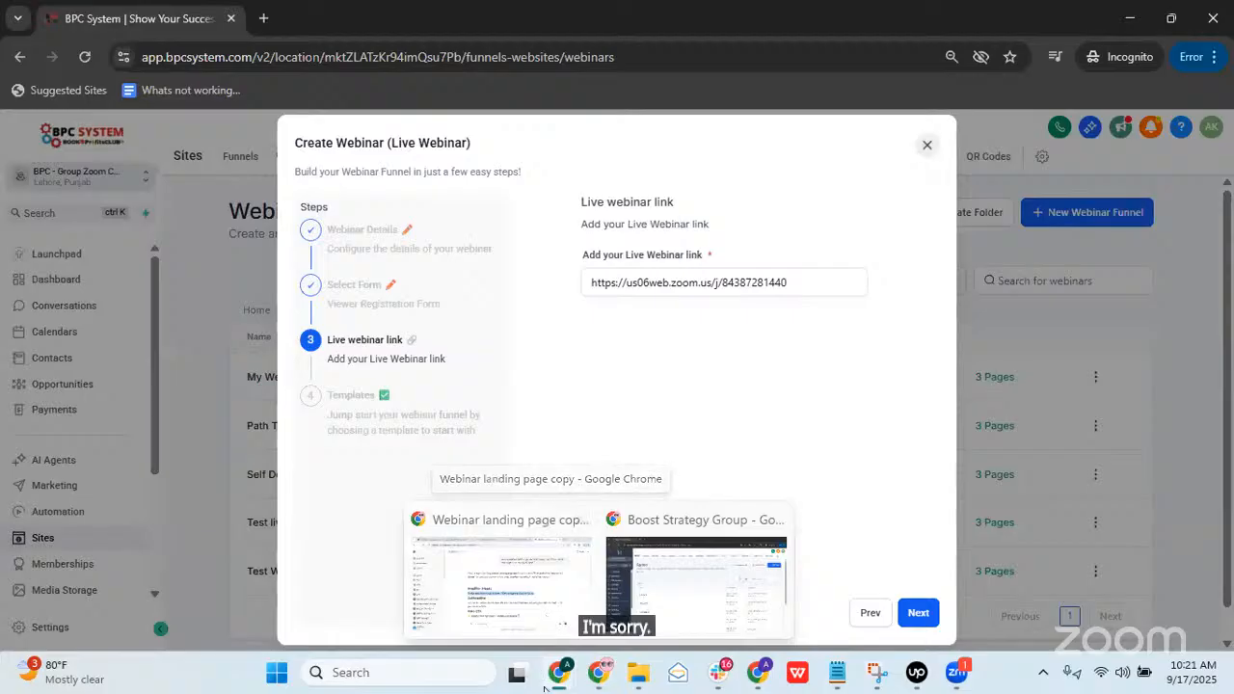
left_click(472, 574)
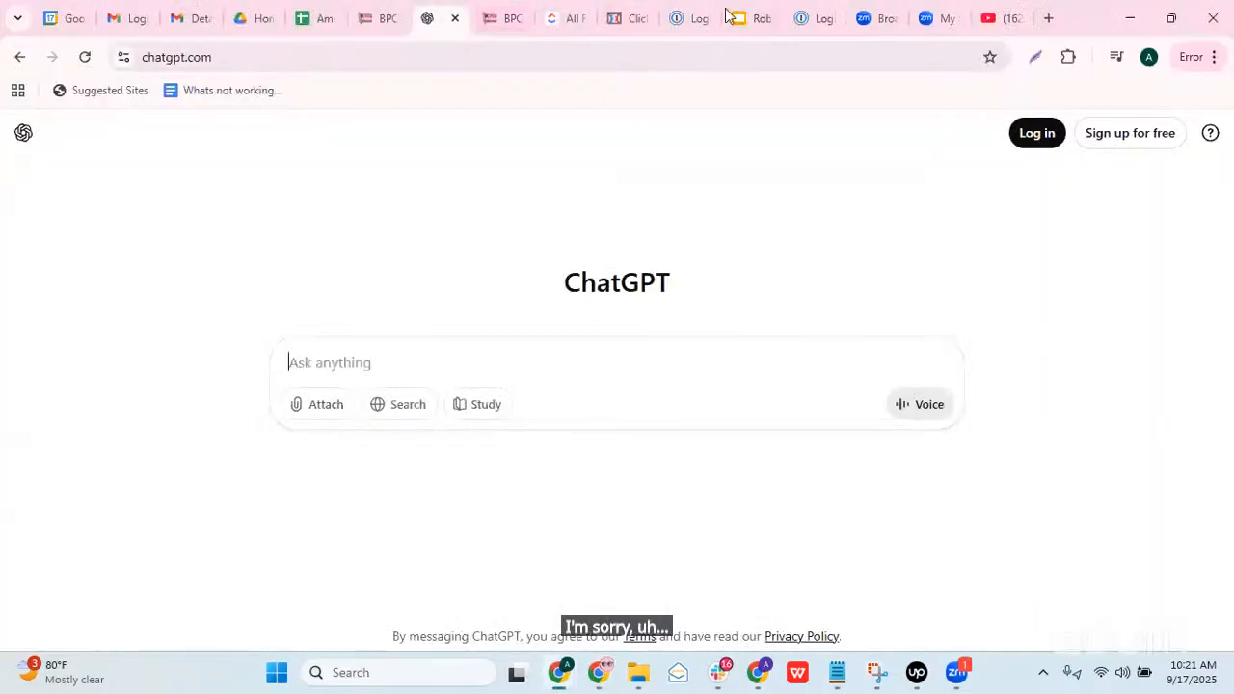
left_click(376, 17)
key("F5")
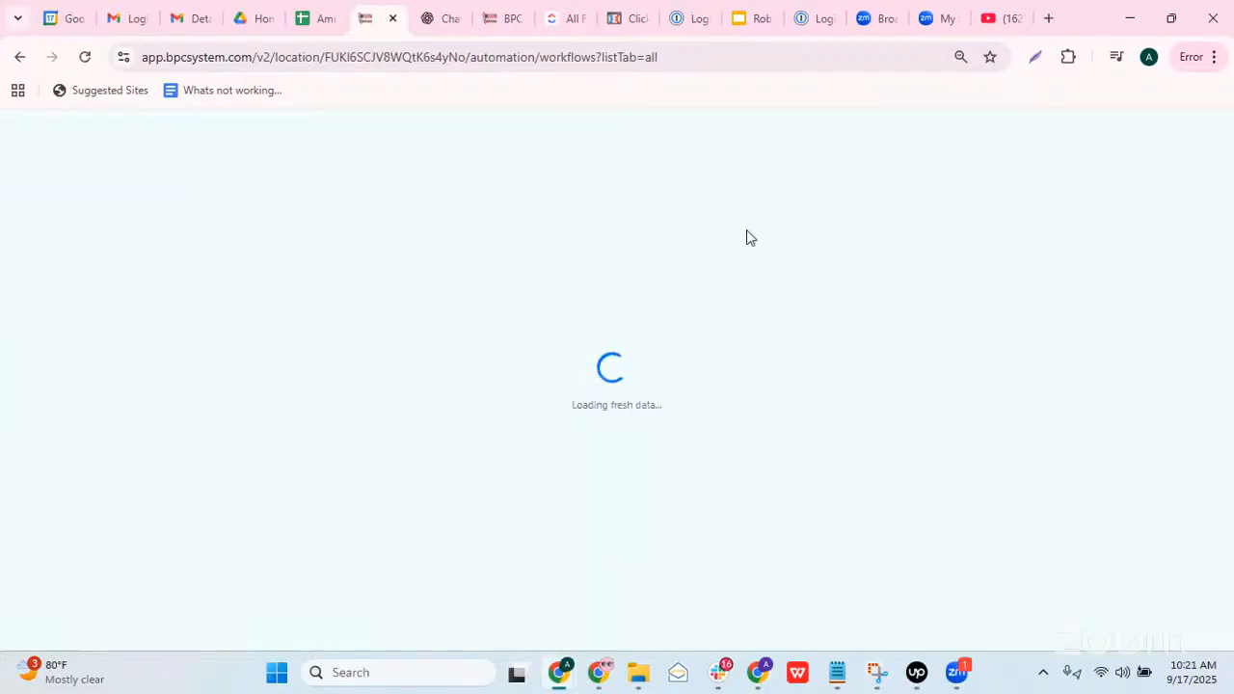
left_click(501, 17)
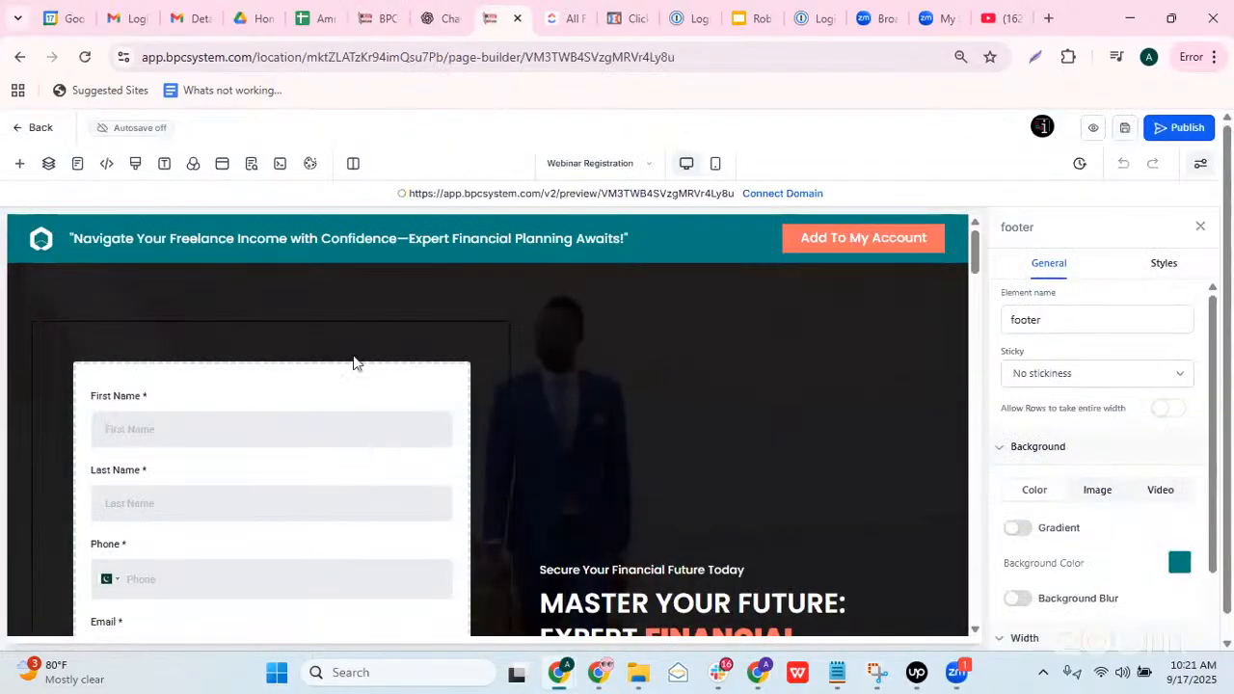
Step: Replace the hero headline with "DOUBLE YOUR SALES IN JUST 14 DAYS – WITHOUT BURNING MORE AD SPEND" and make "14 DAYS – WITHOUT" bold coral
scroll(578, 376, "down", 3)
double_click(651, 383)
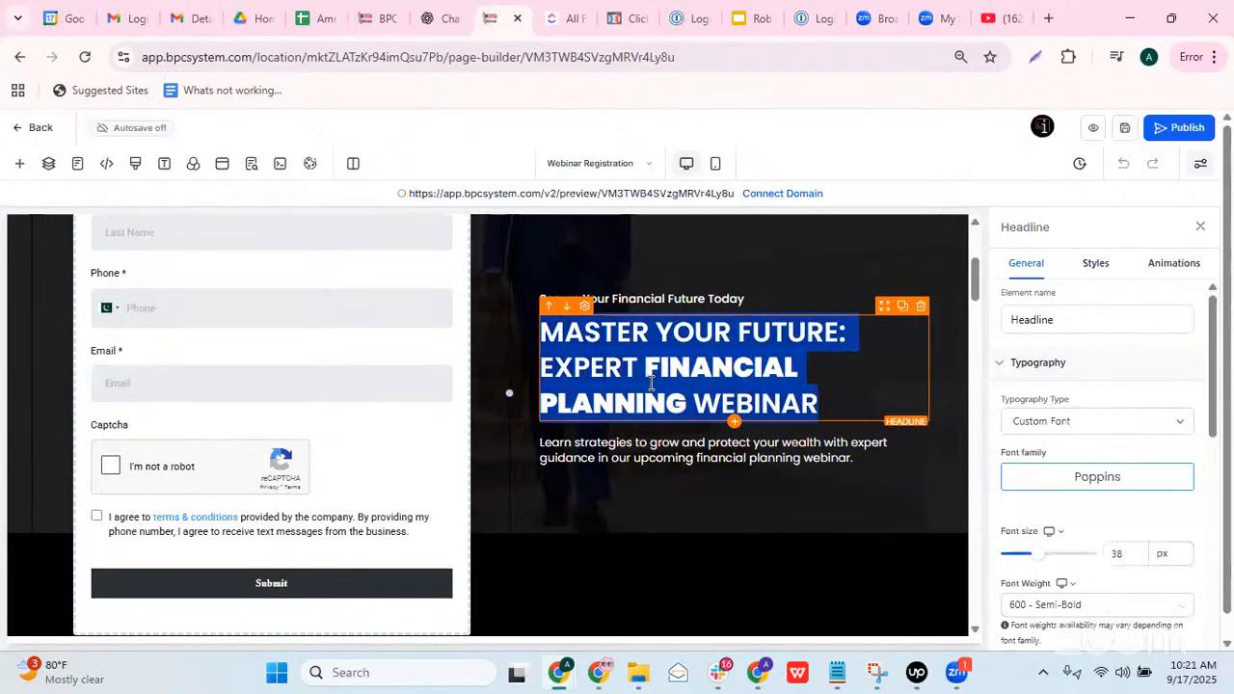
type("DOUBLE YOUR SALES IN JUST 14 DAYS – WITHOUT BURNING MORE AD SPEND")
left_click_drag(816, 368, 553, 361)
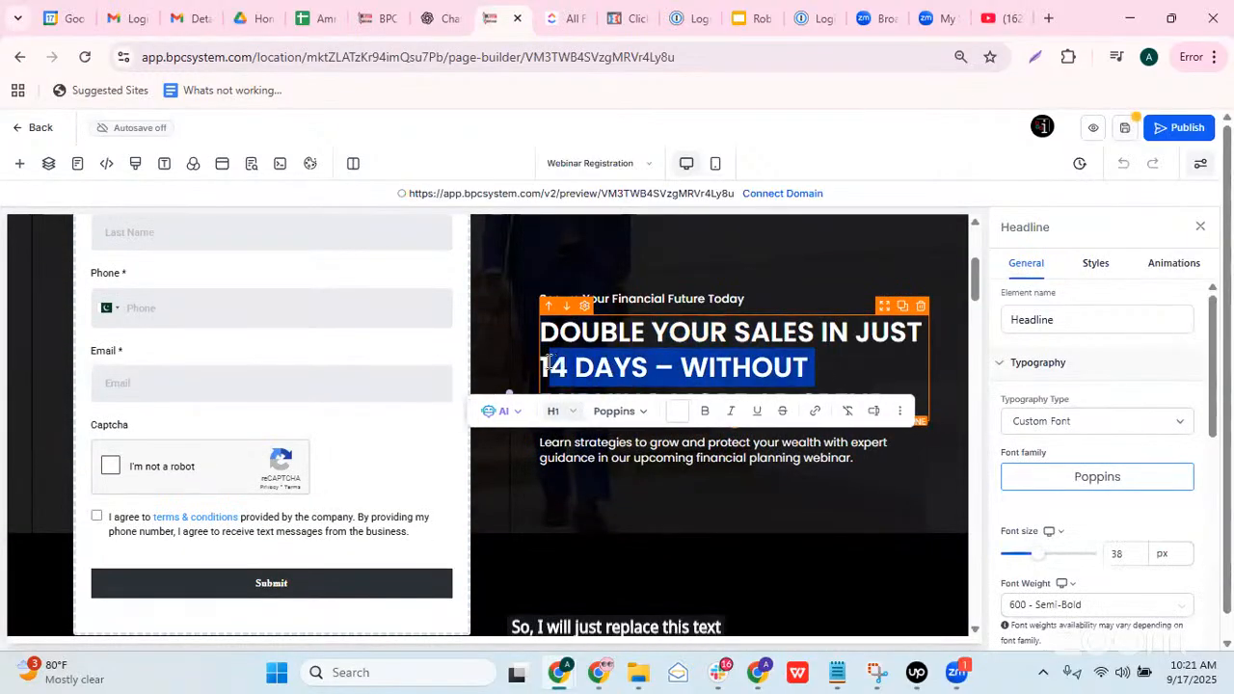
left_click(682, 413)
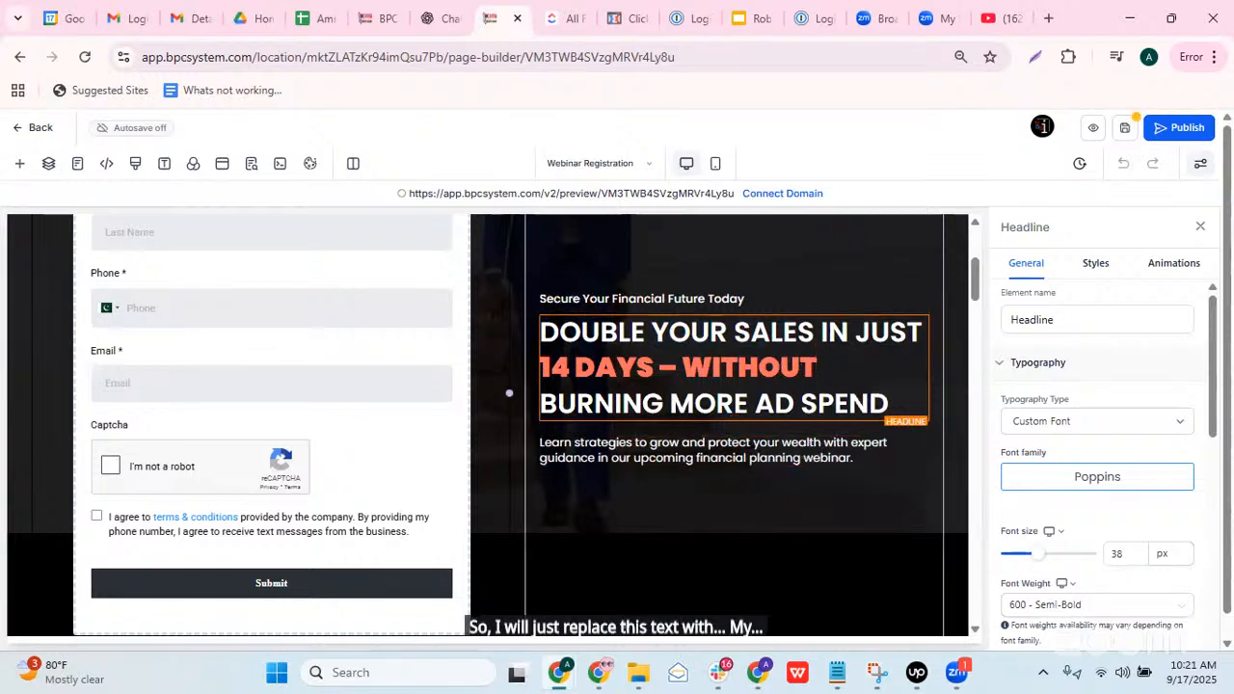
Step: Copy the subheadline from the ChatGPT copy and paste it over the hero paragraph below the headline on the registration page
mouse_move(560, 672)
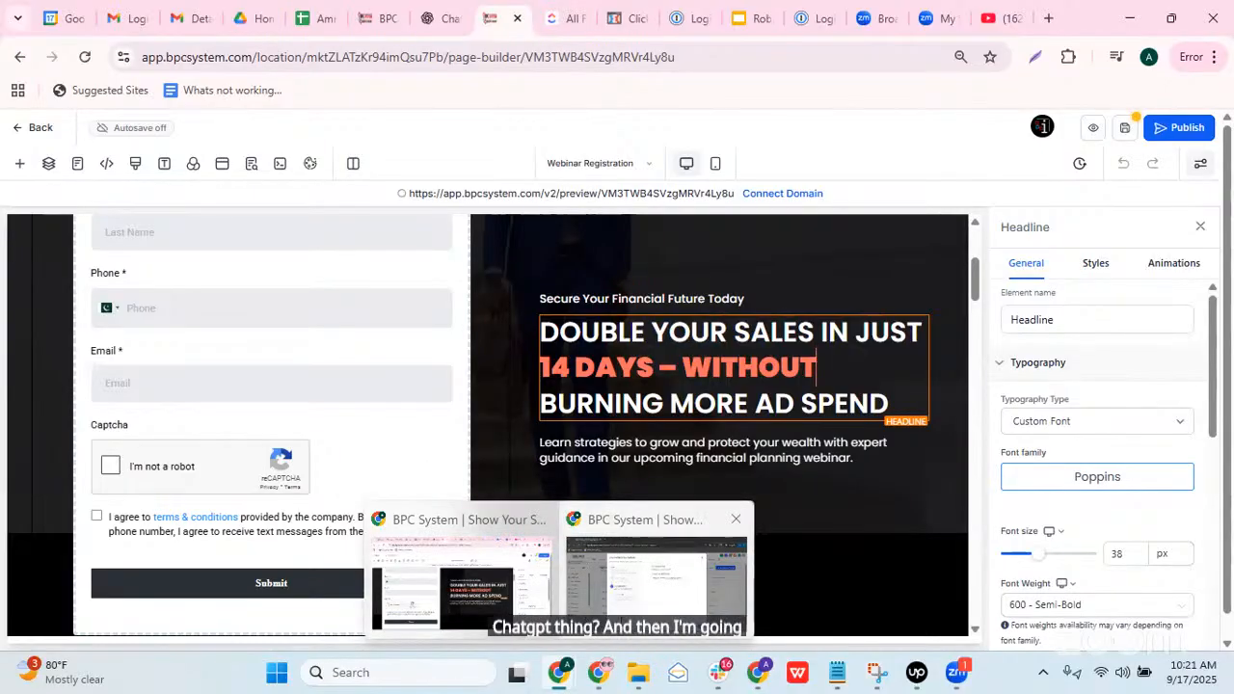
left_click(656, 576)
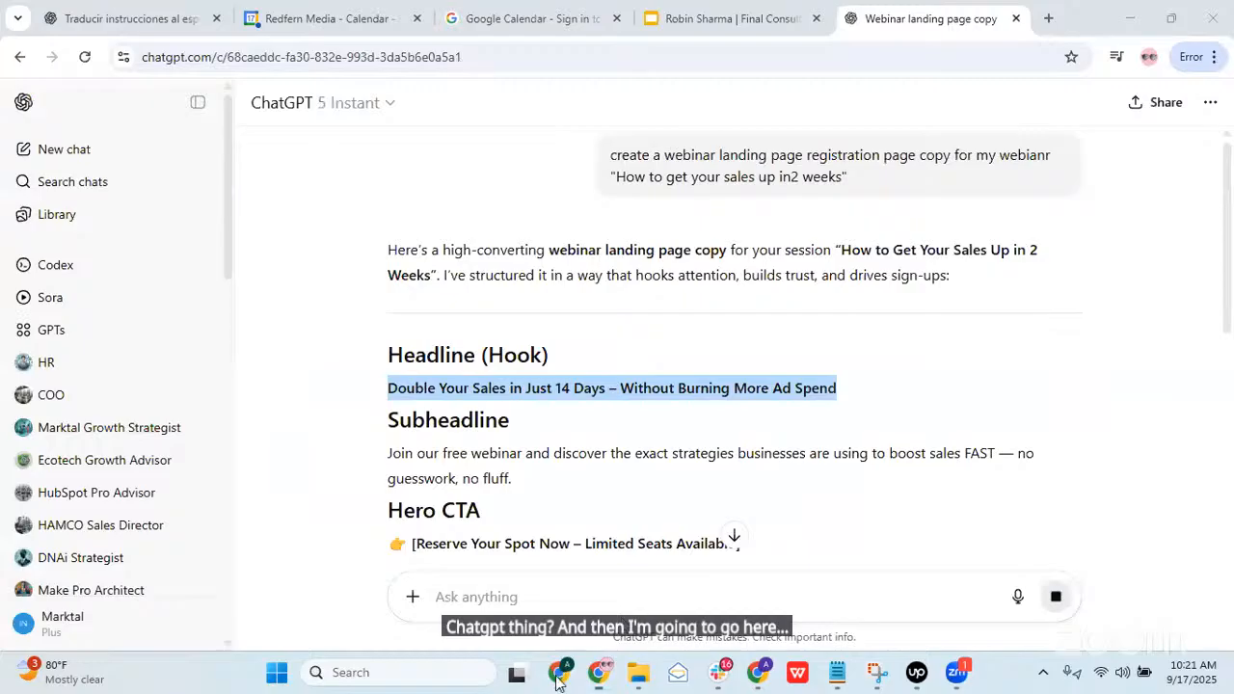
scroll(530, 309, "down", 2)
triple_click(530, 307)
key("ctrl+c")
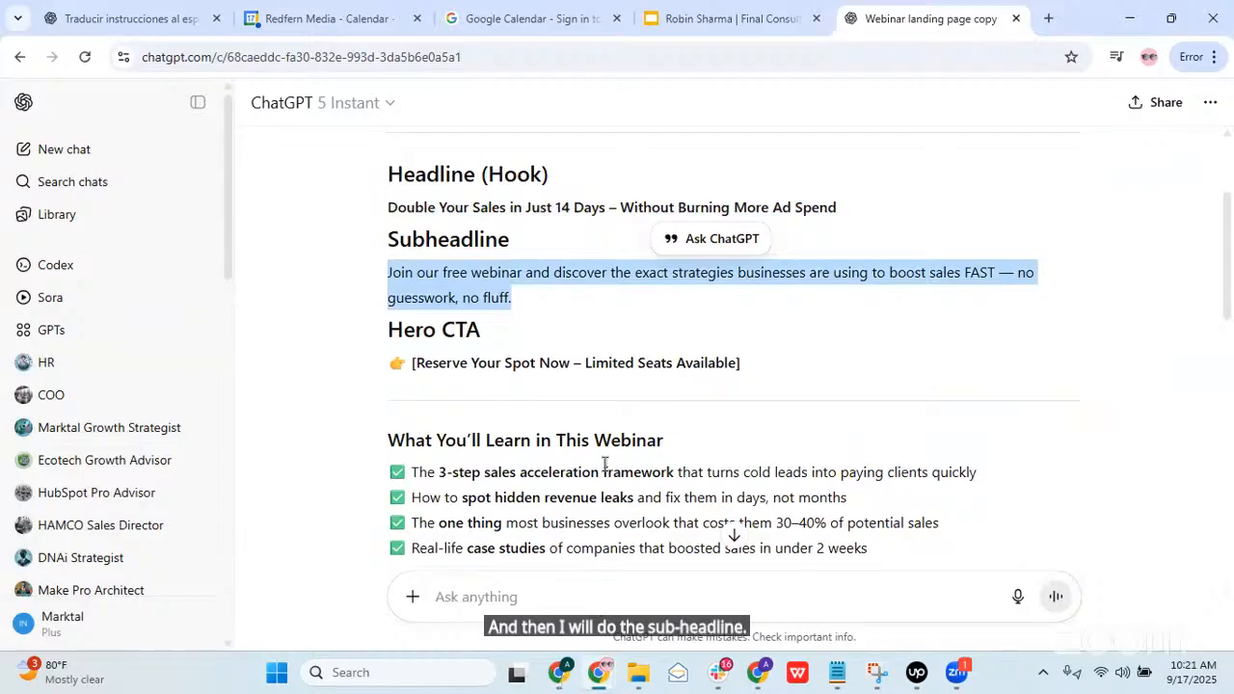
key("alt+Tab")
key("ctrl+v")
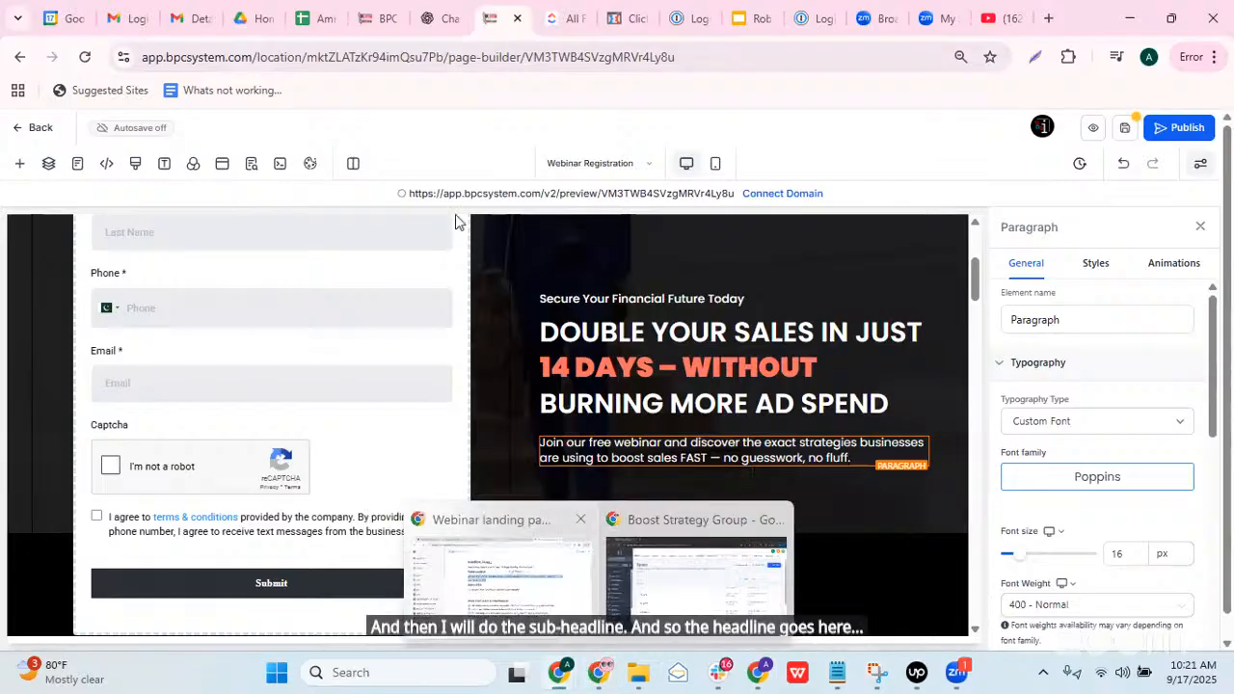
Step: Copy the hero call-to-action text "Reserve Your Spot Now – Limited Seats Available" from the ChatGPT copy
left_click(501, 578)
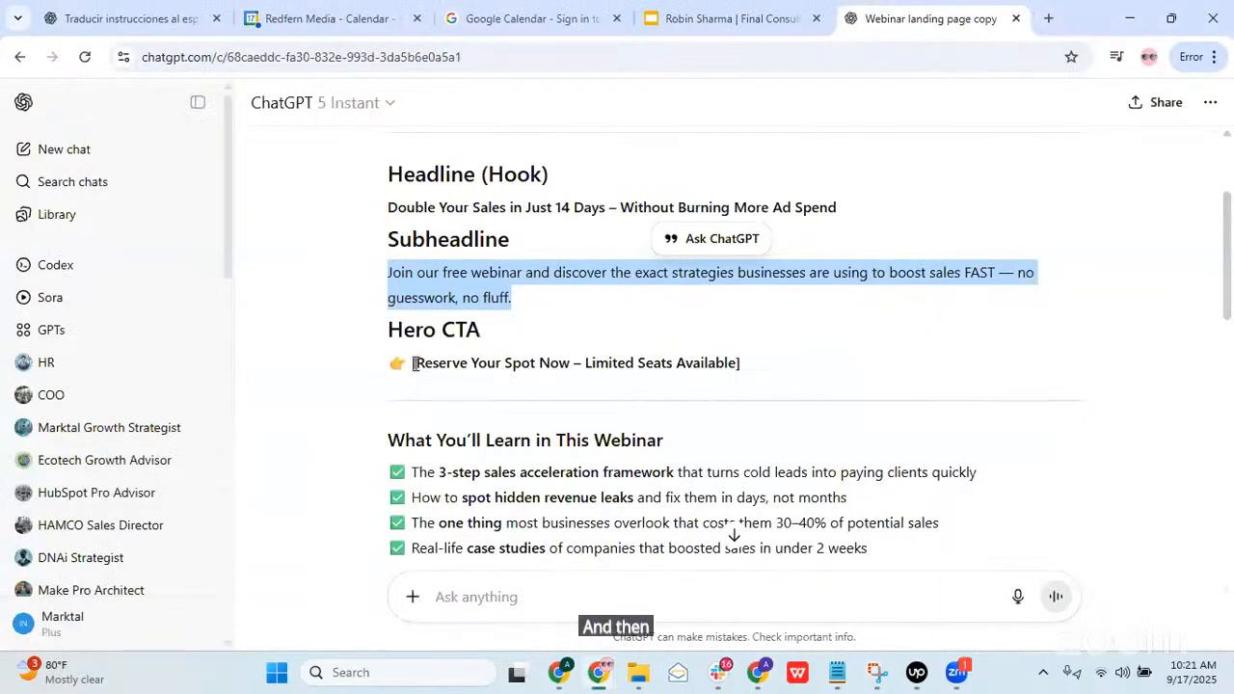
left_click(415, 365)
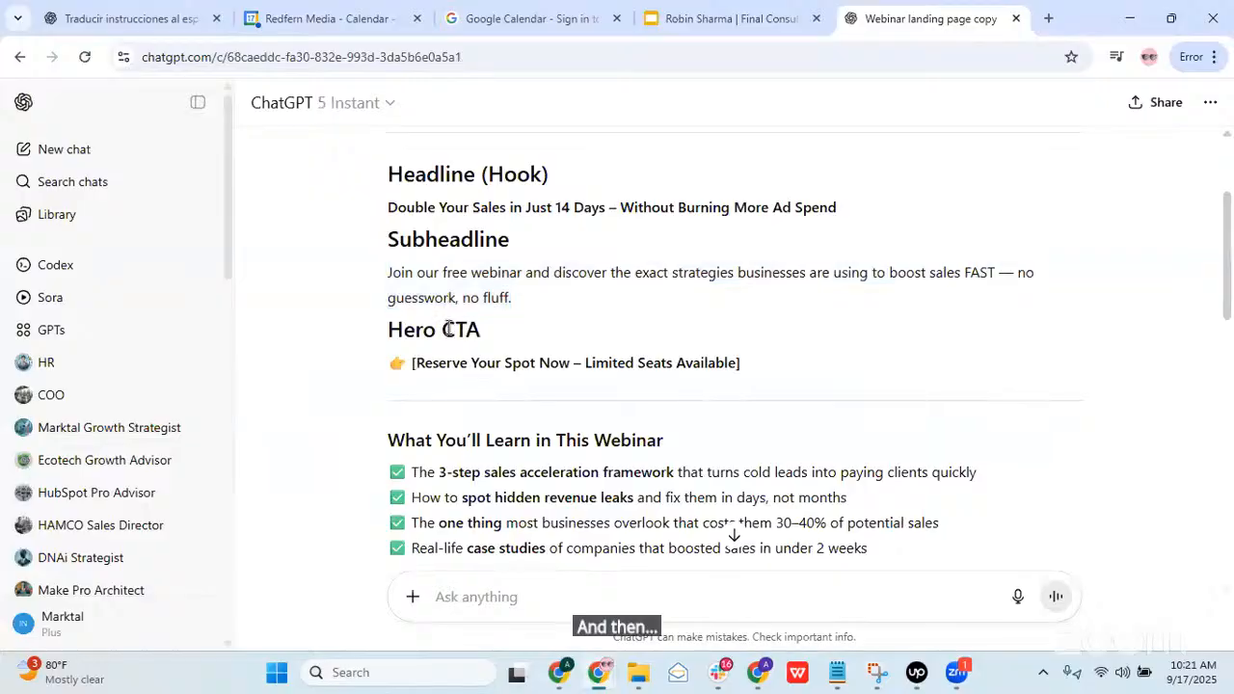
left_click_drag(442, 329, 485, 334)
mouse_move(413, 364)
left_mouse_down()
mouse_move(673, 387)
mouse_move(730, 363)
mouse_move(415, 365)
left_mouse_up()
key("ctrl+c")
left_click(729, 364)
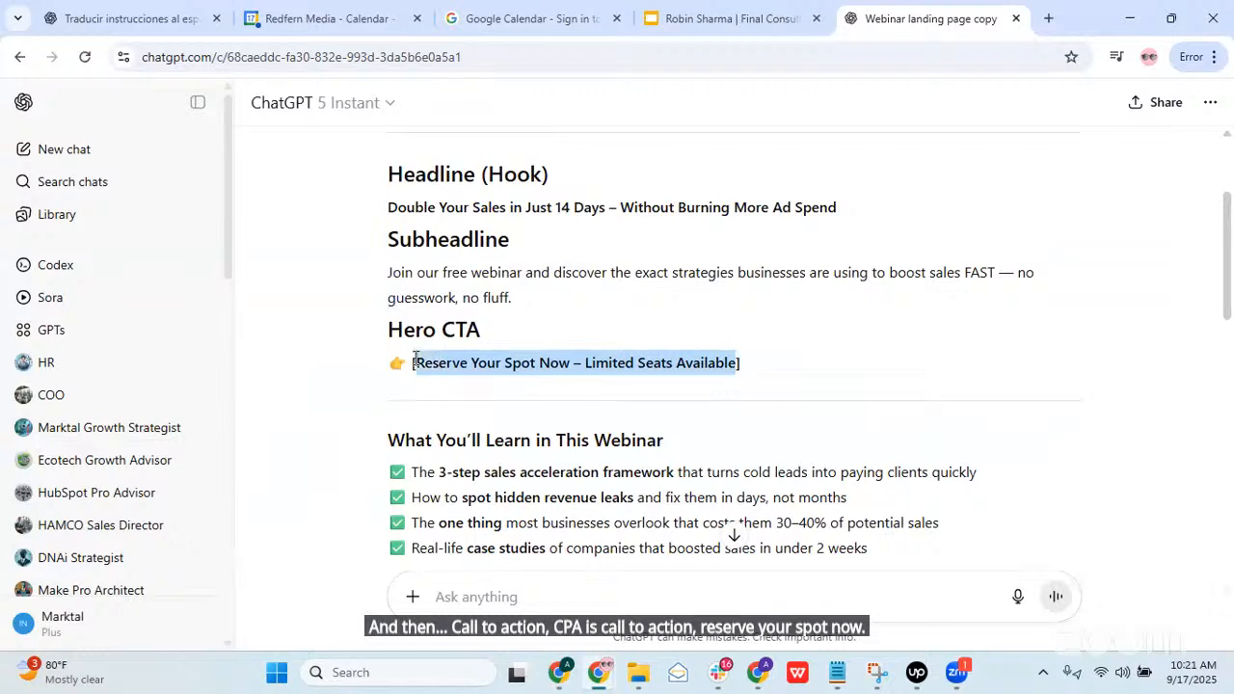
Step: Return to the page builder and replace the small line above the hero headline with "Reserve Your Spot Now – Limited Seats Available"
mouse_move(560, 675)
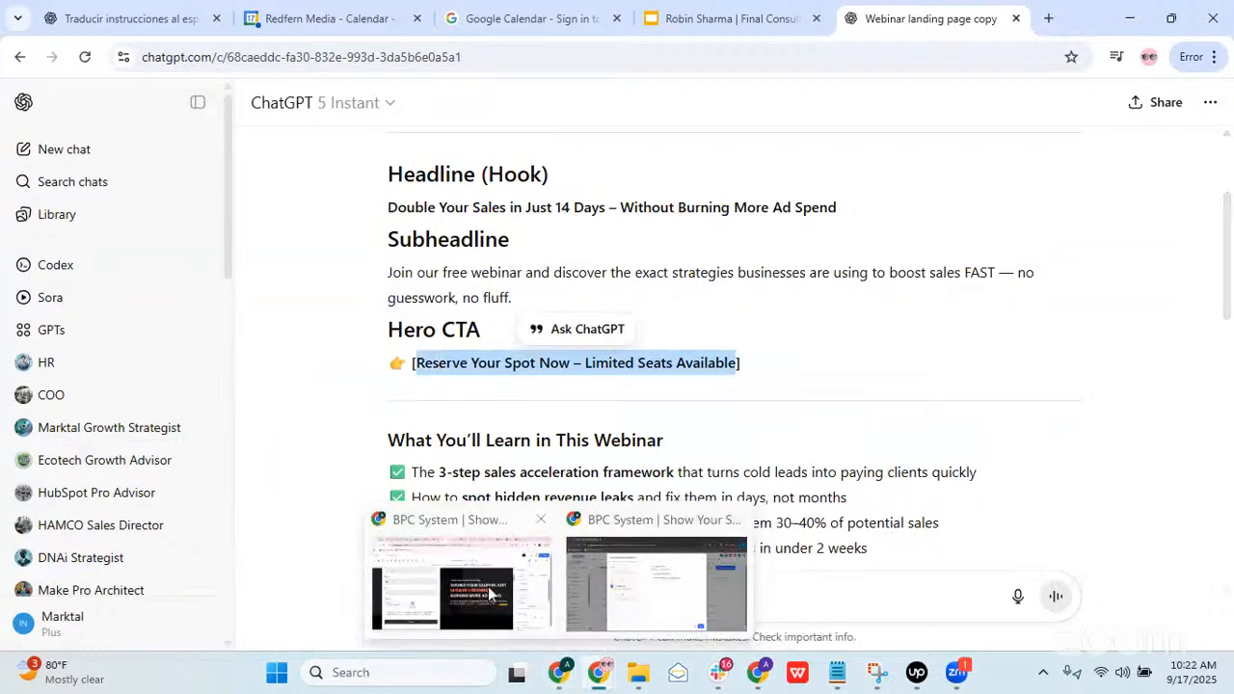
left_click(505, 540)
scroll(347, 414, "down", 2)
scroll(604, 455, "up", 3)
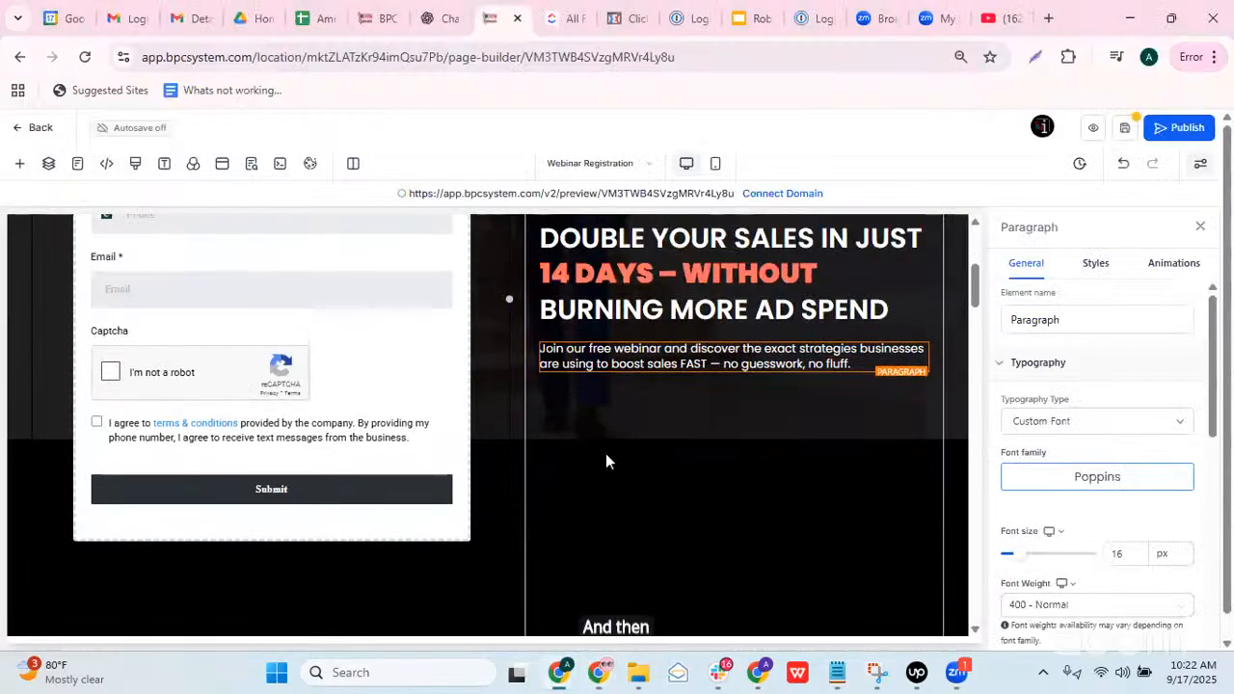
left_click(630, 388)
key("ctrl+a")
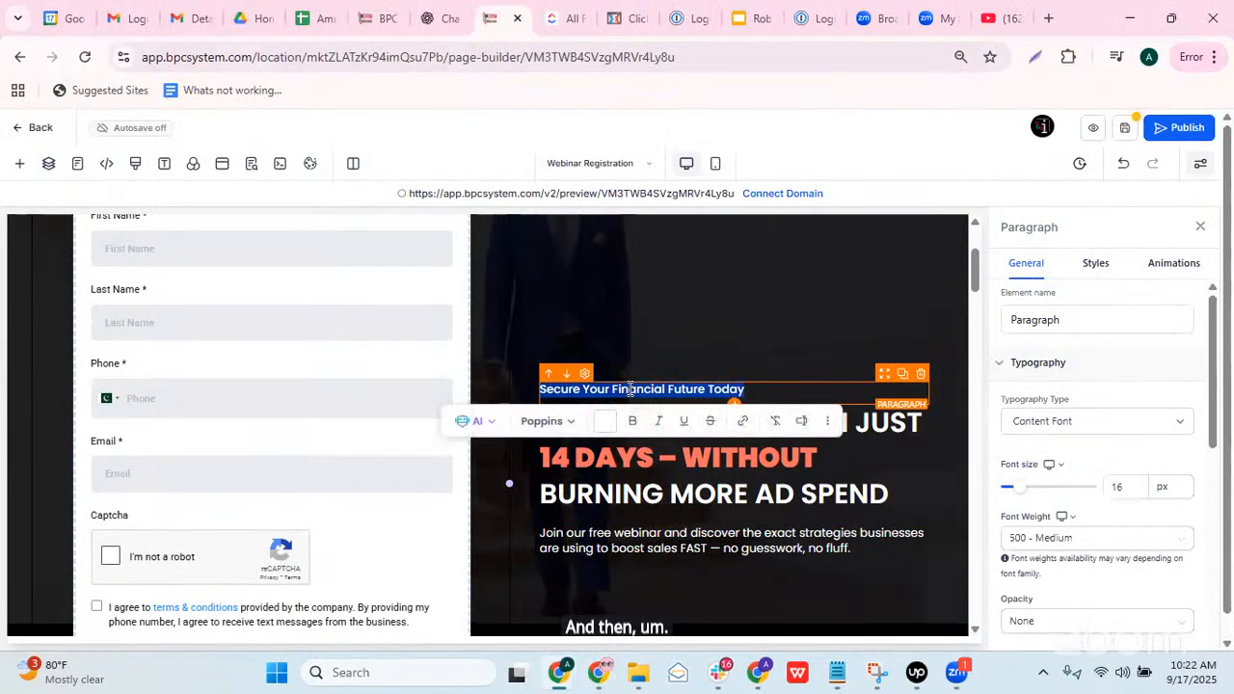
key("ctrl+v")
left_click(839, 355)
scroll(747, 386, "down", 2)
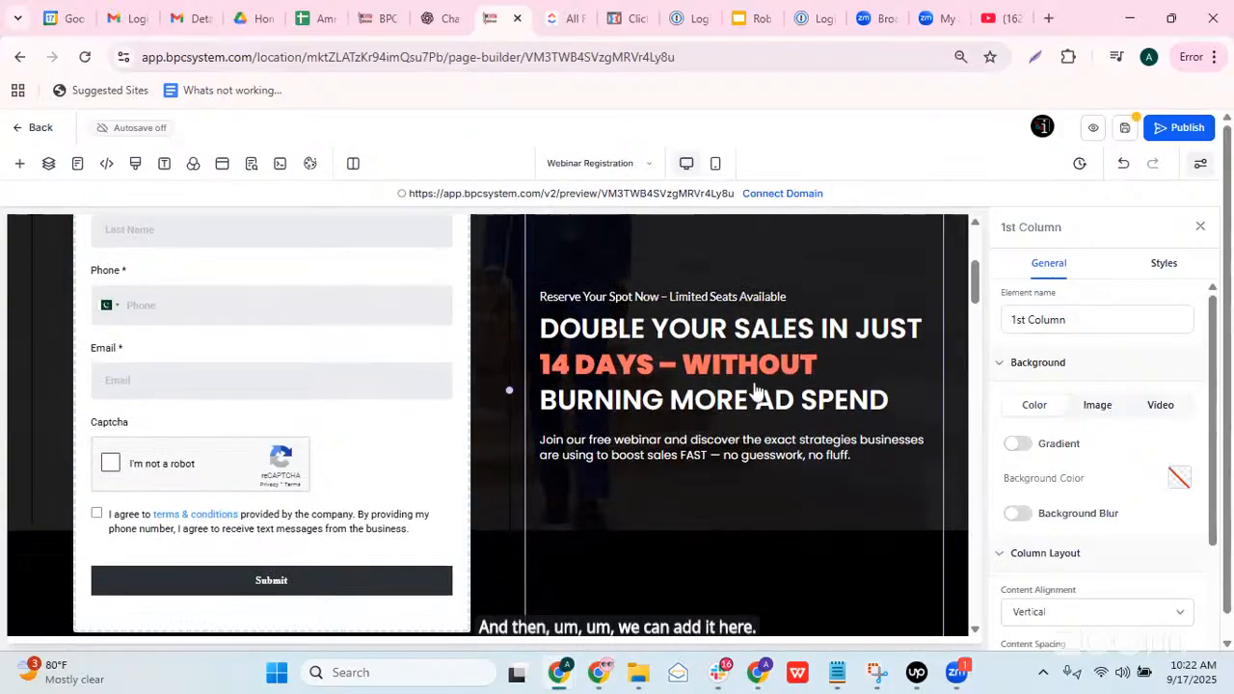
Step: Select the registration form in the hero section to show its settings
scroll(312, 303, "up", 2)
left_click(309, 299)
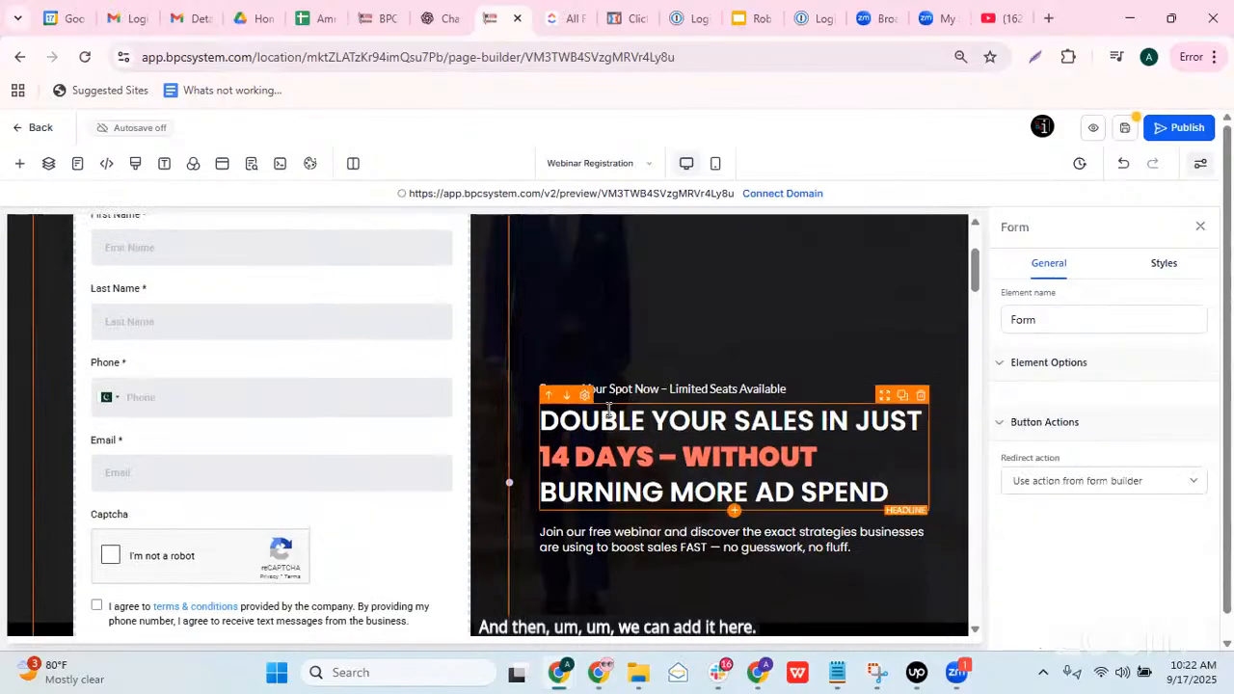
scroll(512, 389, "down", 4)
scroll(436, 302, "up", 5)
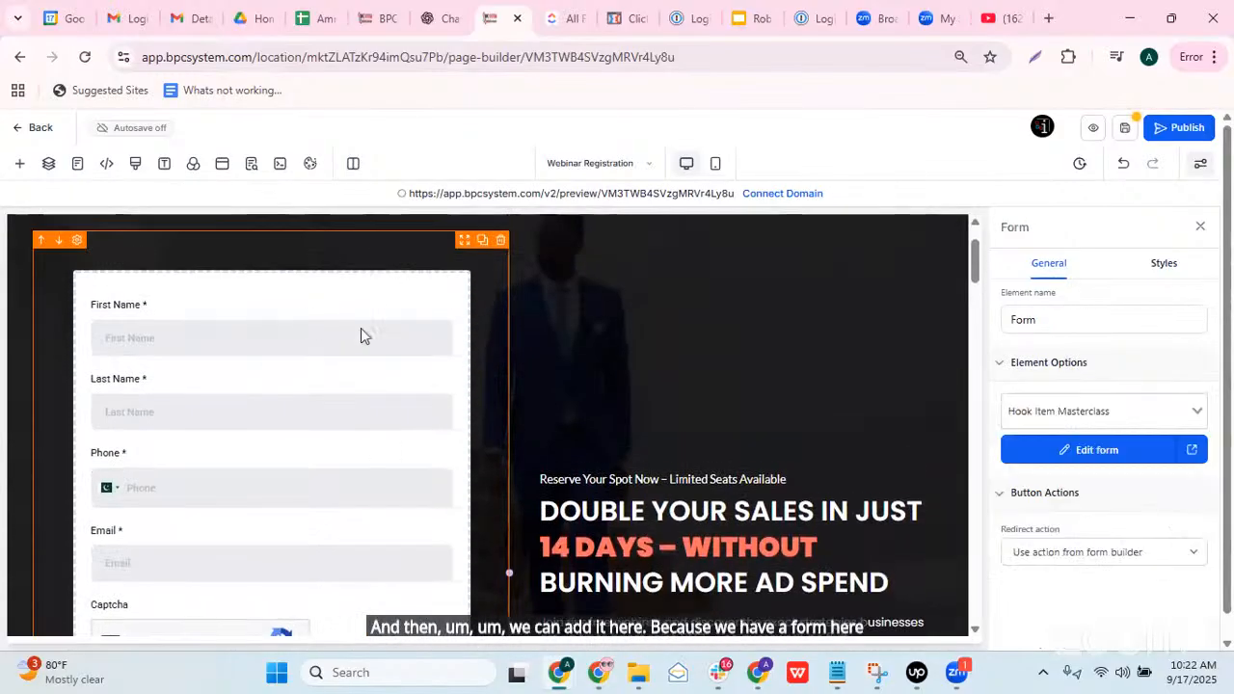
scroll(423, 344, "up", 1)
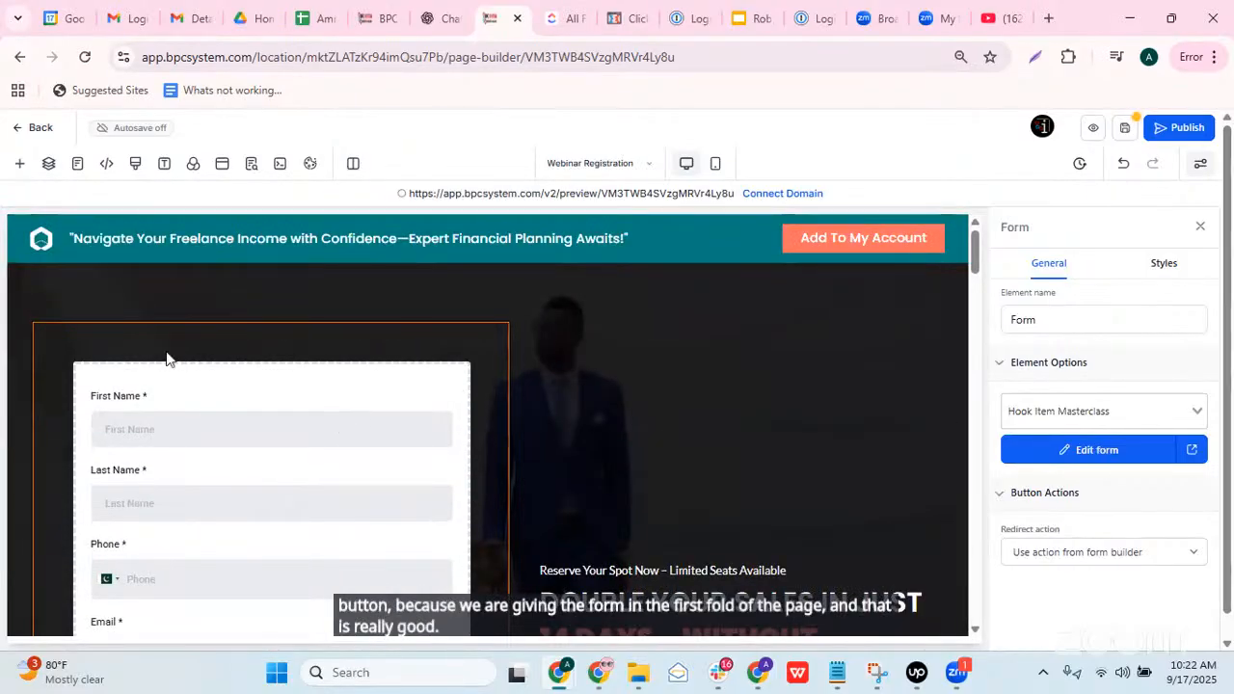
Step: Try to connect the webinar form to the form element by searching the available forms for "webinar"
left_click(1180, 414)
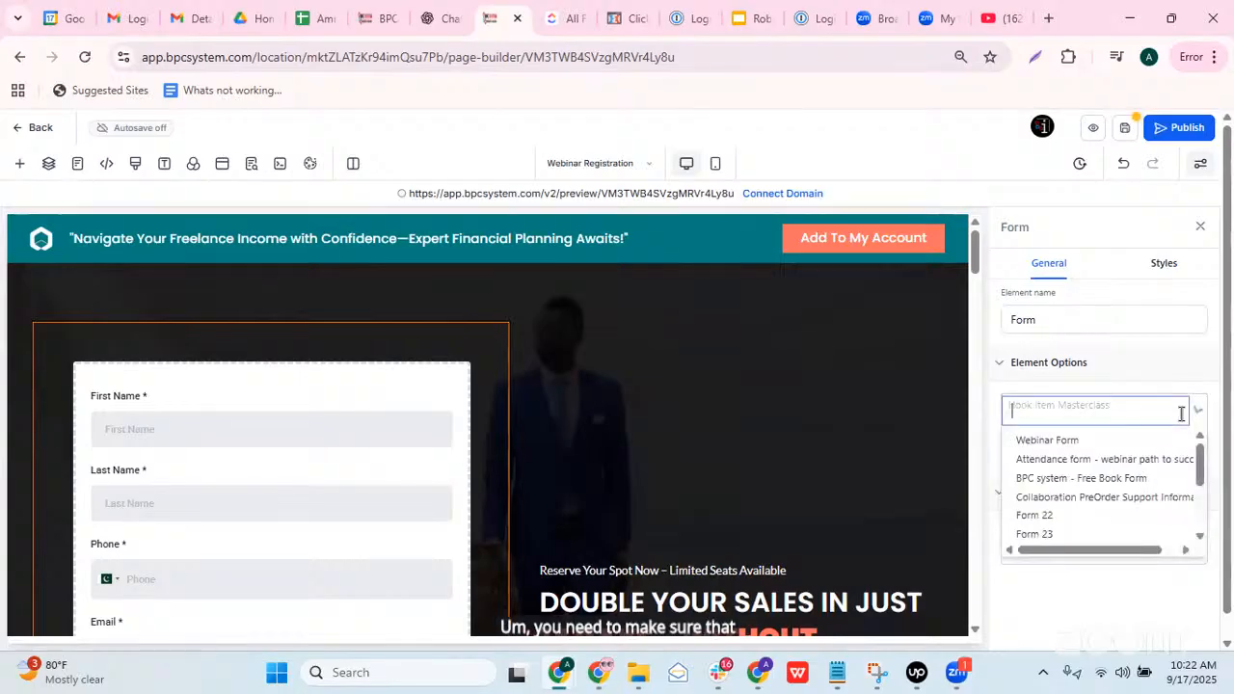
type("we")
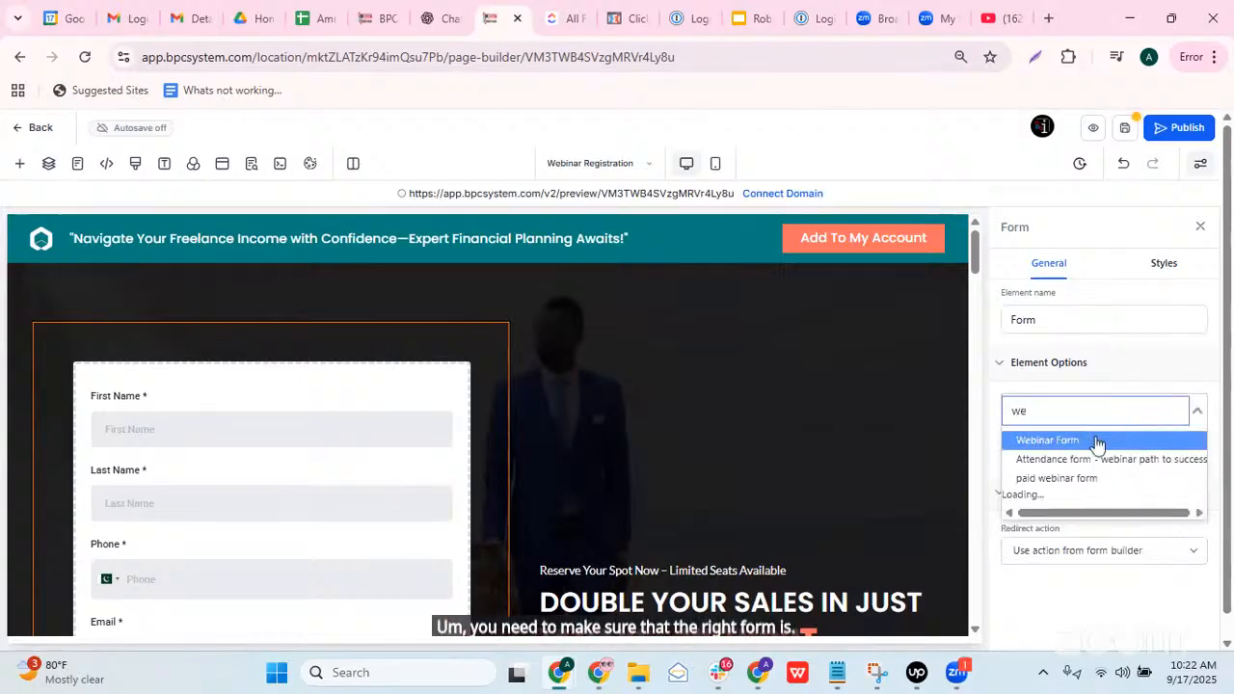
type("bina")
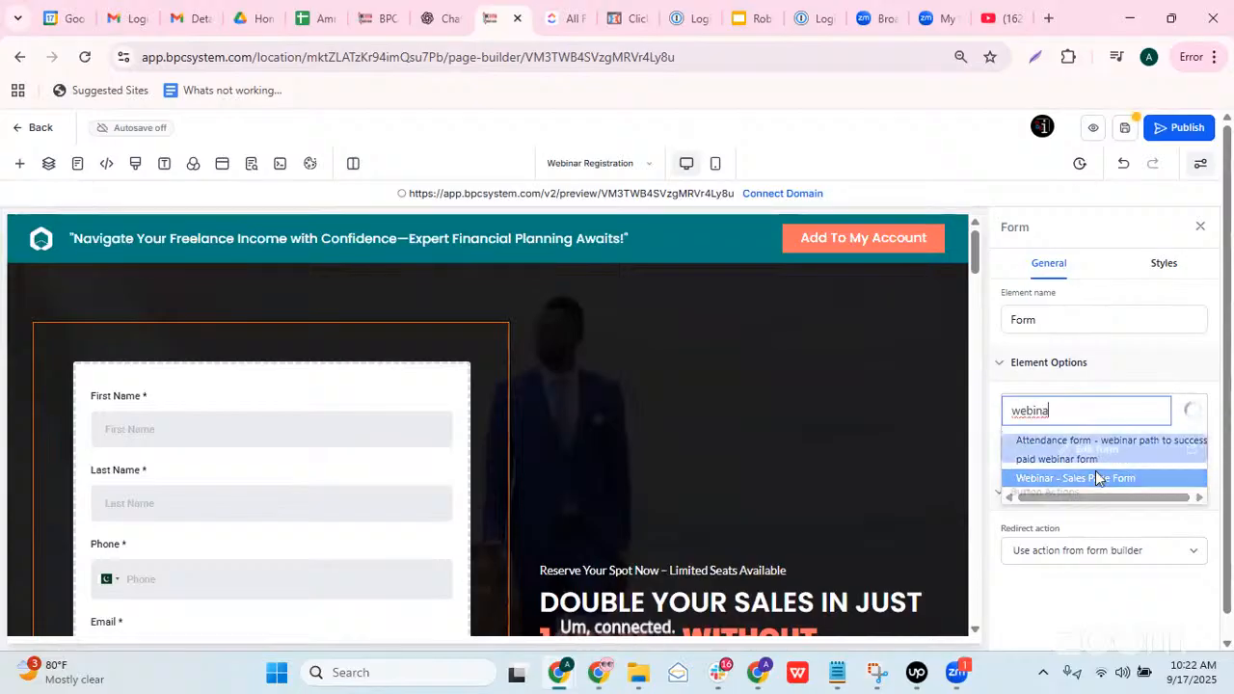
left_click(1097, 476)
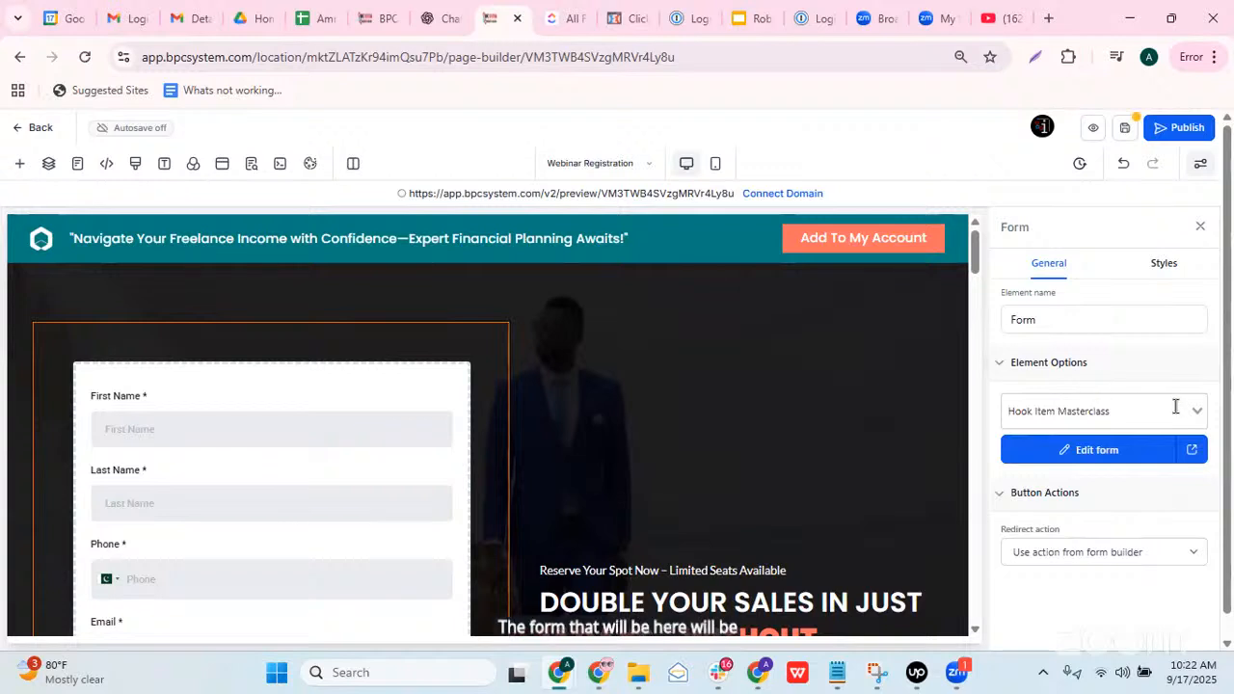
left_click(1202, 414)
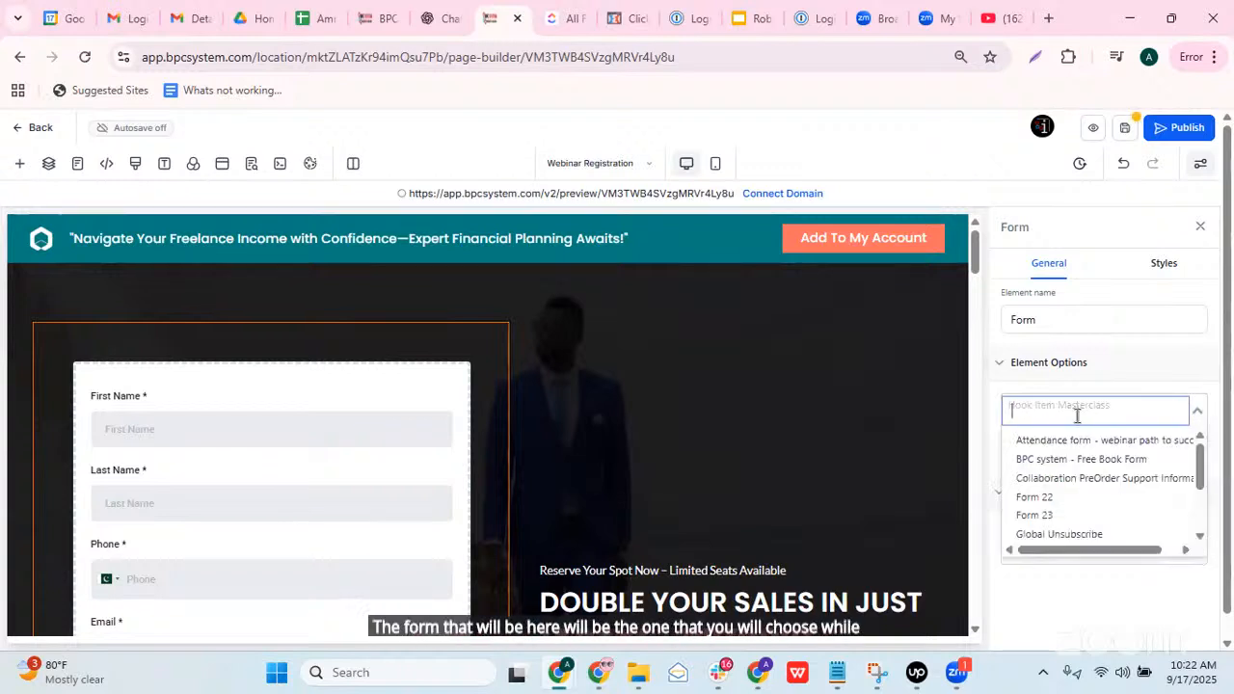
type("webun")
key("BackSpace")
key("BackSpace")
type("inar")
left_click(1089, 470)
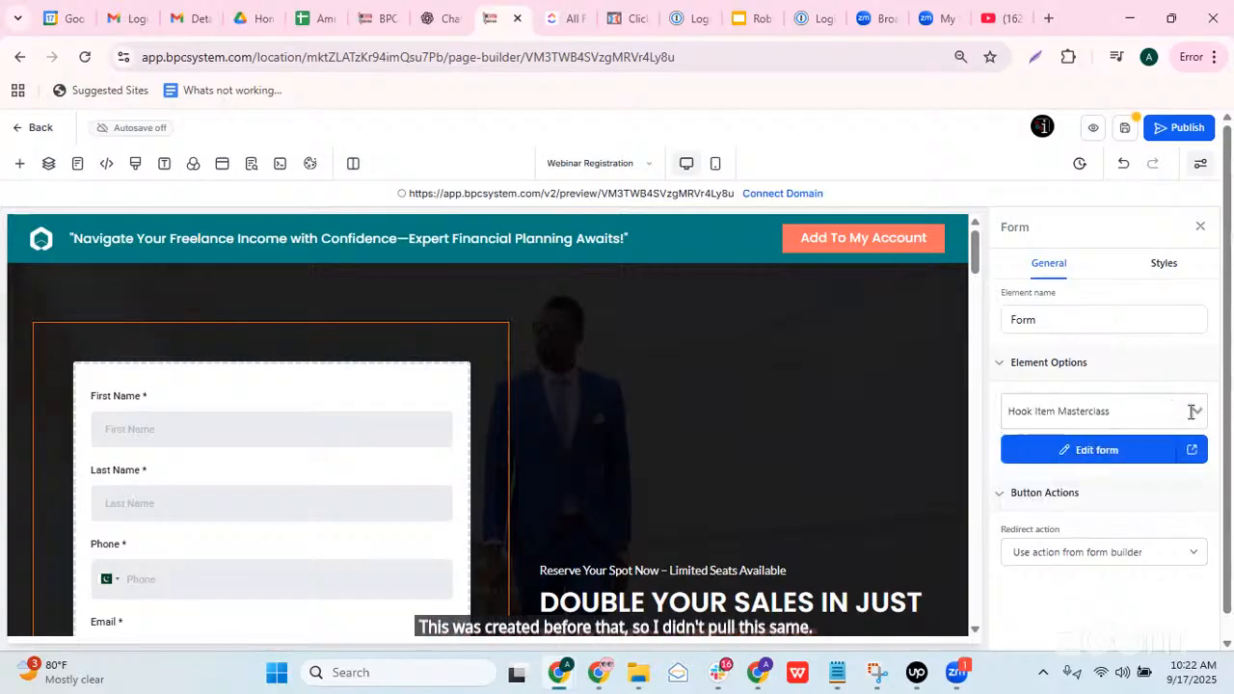
Step: Connect the form element to "Webinar - Sales Page Form" and review the form on the page
left_click(1192, 412)
scroll(1108, 501, "down", 3)
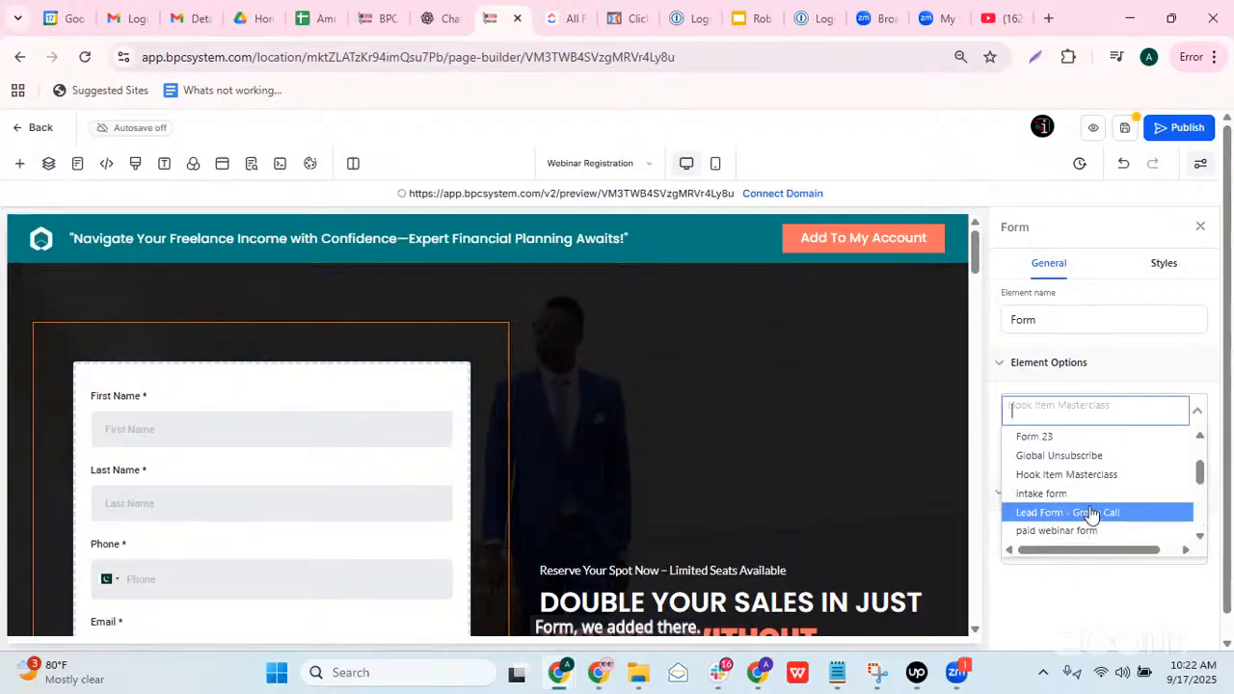
scroll(1094, 511, "down", 3)
left_click(1099, 454)
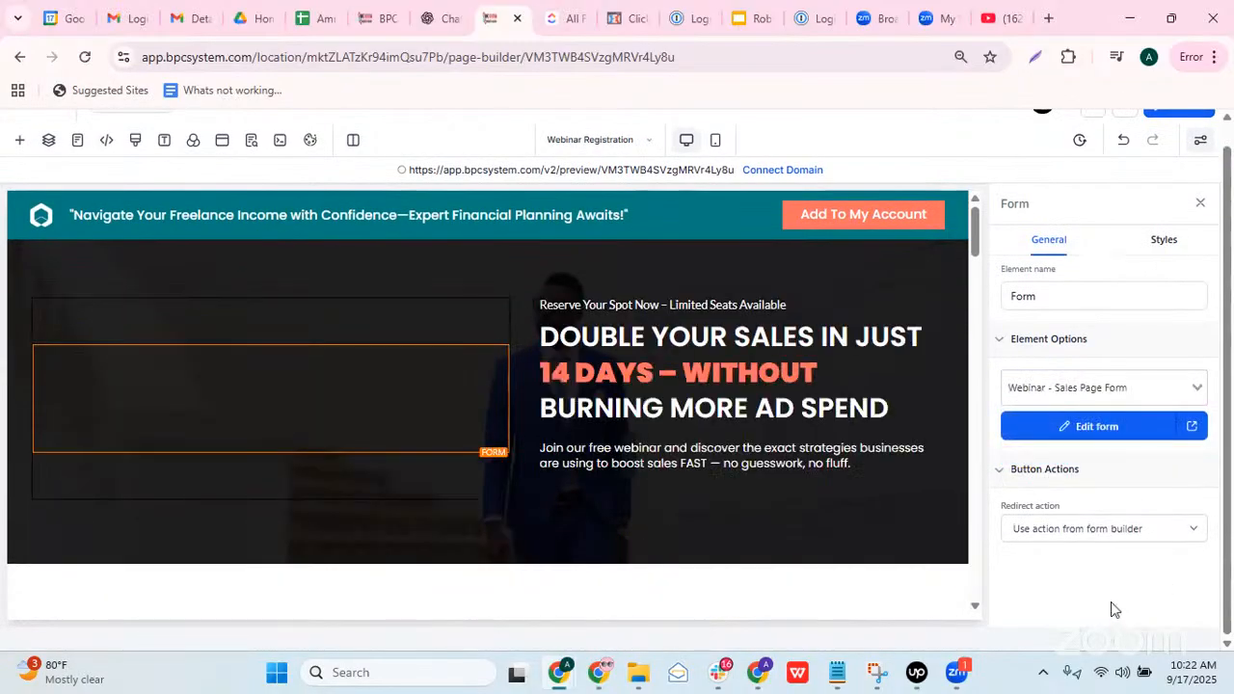
scroll(337, 364, "down", 5)
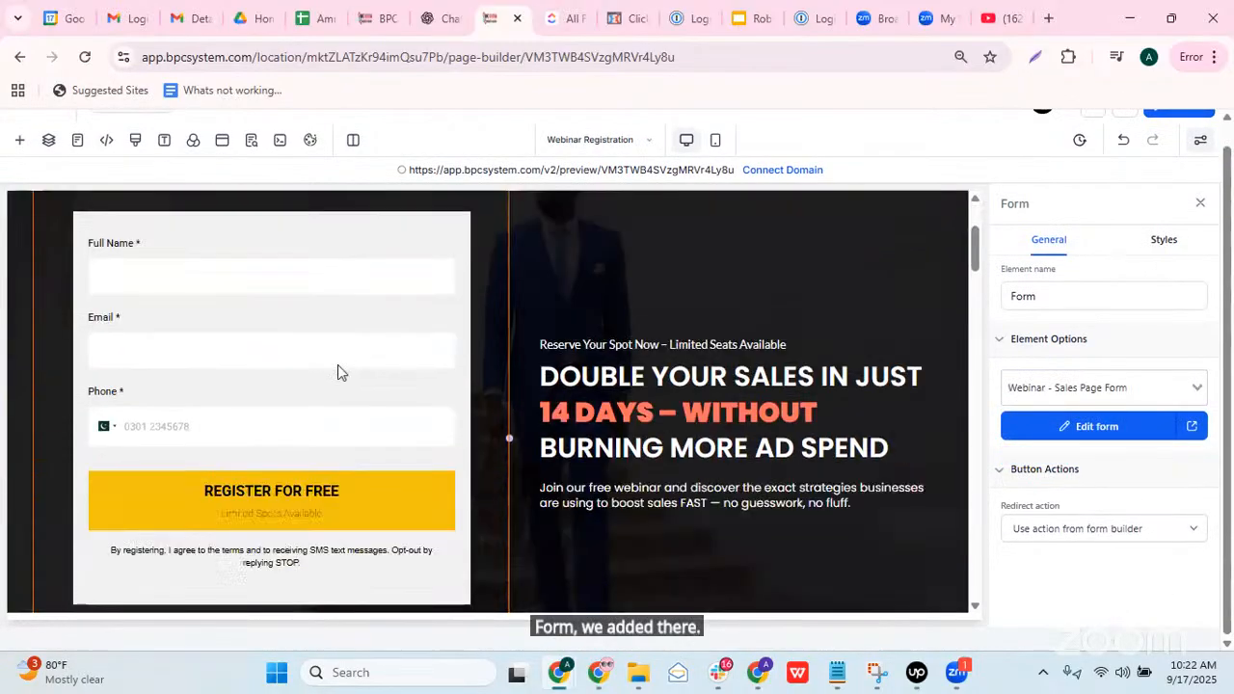
scroll(250, 308, "up", 5)
scroll(212, 421, "down", 2)
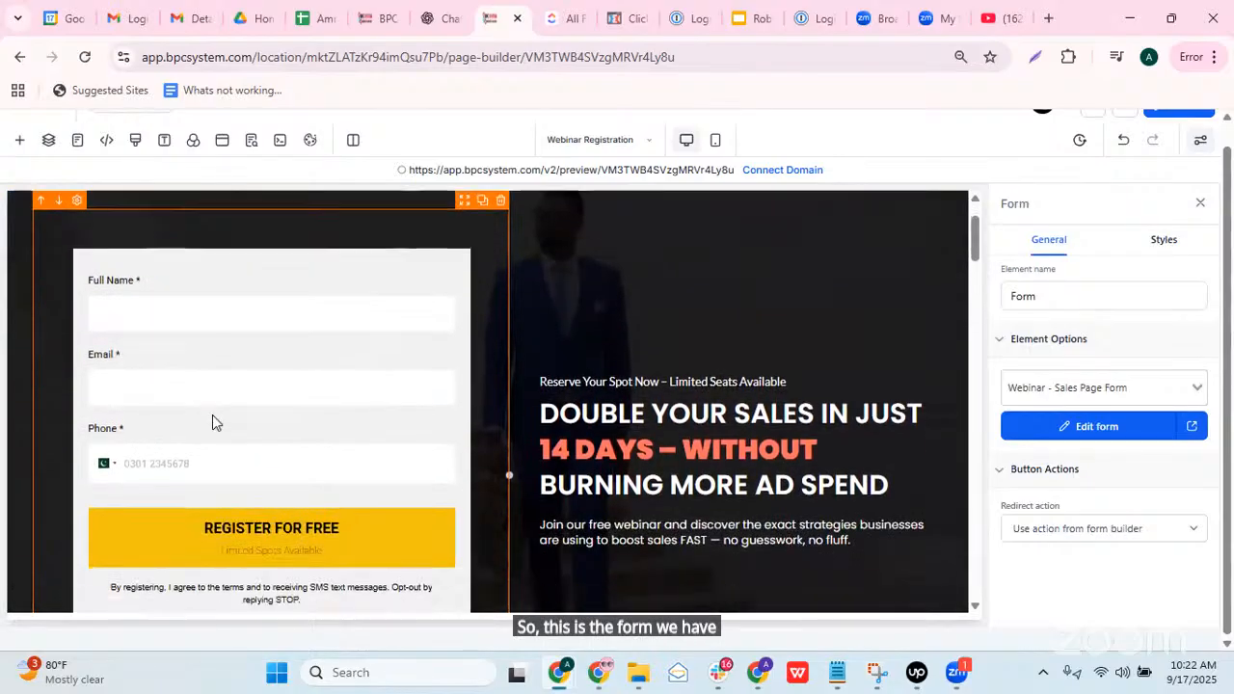
scroll(413, 419, "down", 2)
scroll(283, 391, "up", 3)
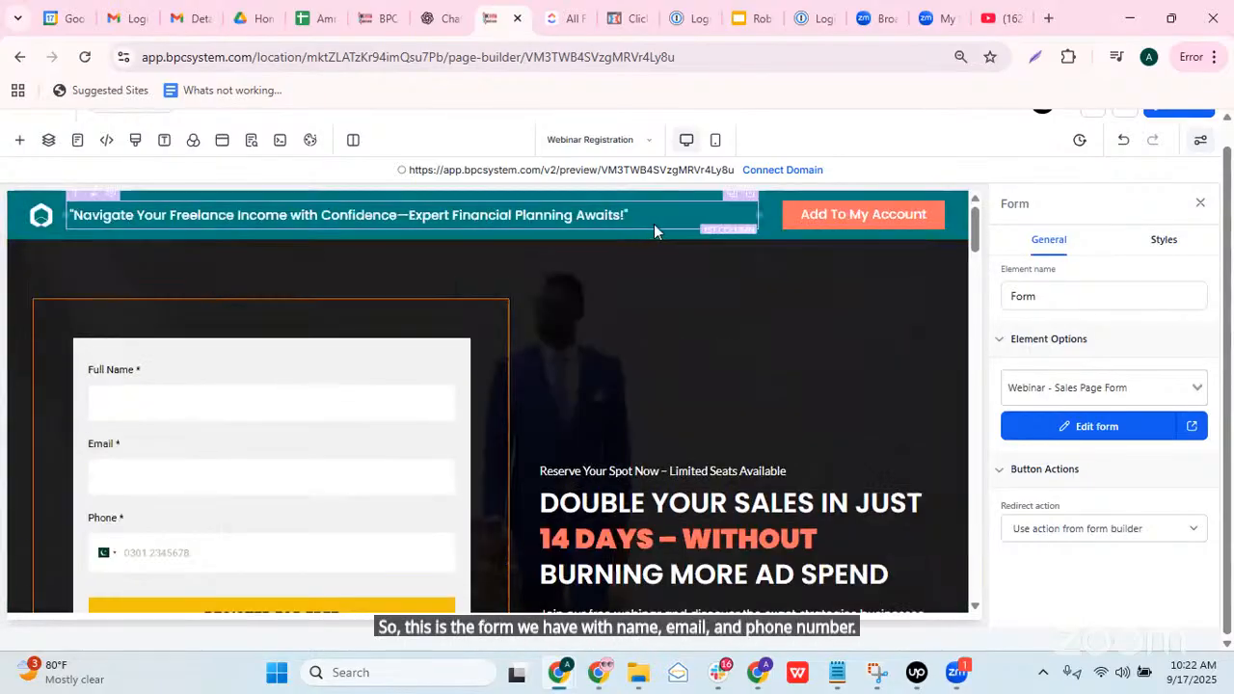
Step: Open the media storage for the hero section's background image and show media from all sources
left_click(862, 276)
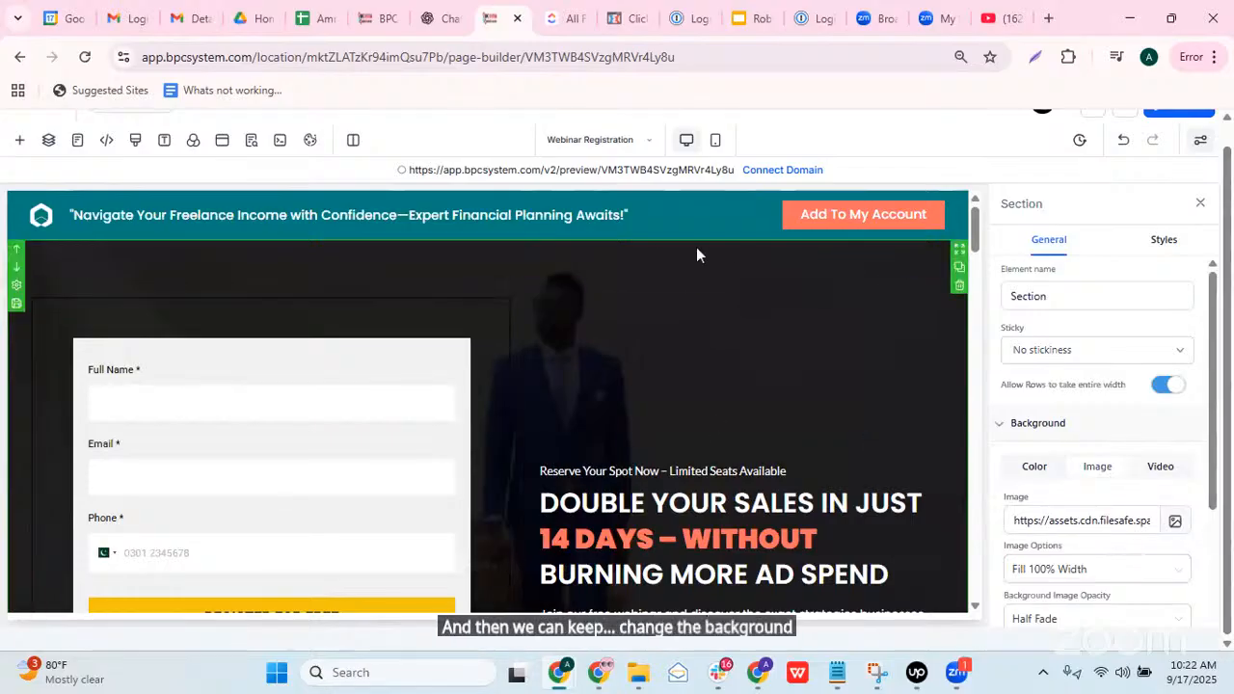
left_click(1176, 522)
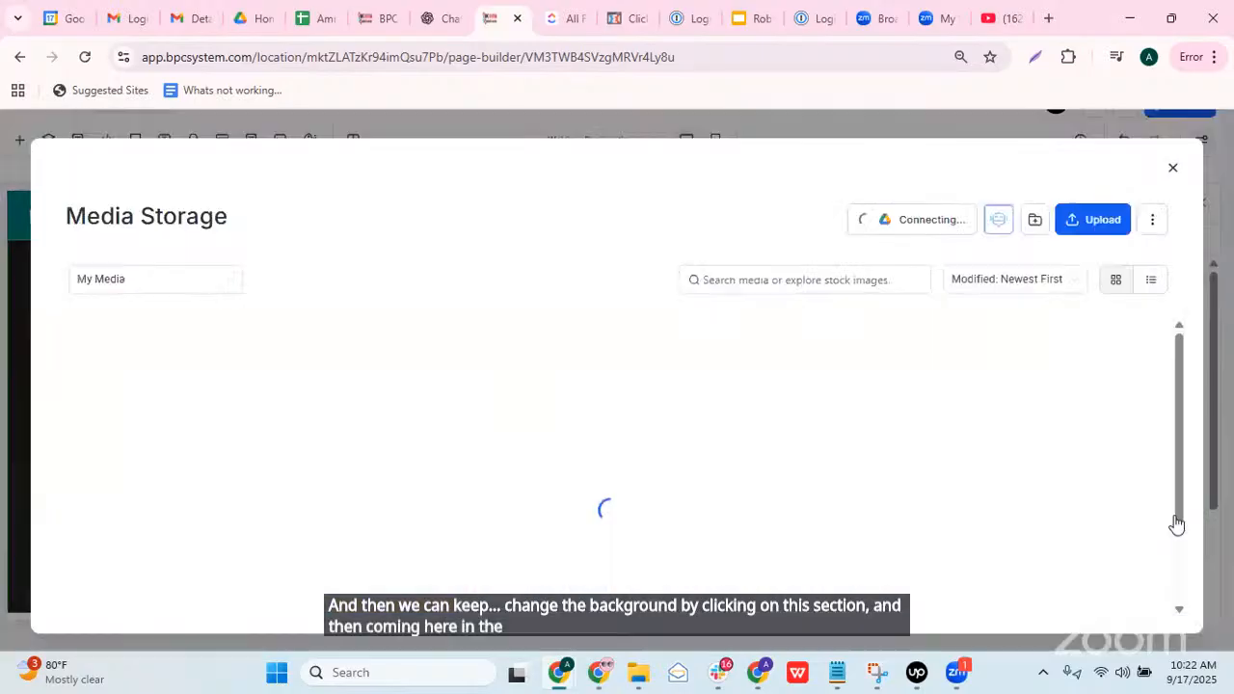
scroll(597, 328, "down", 1)
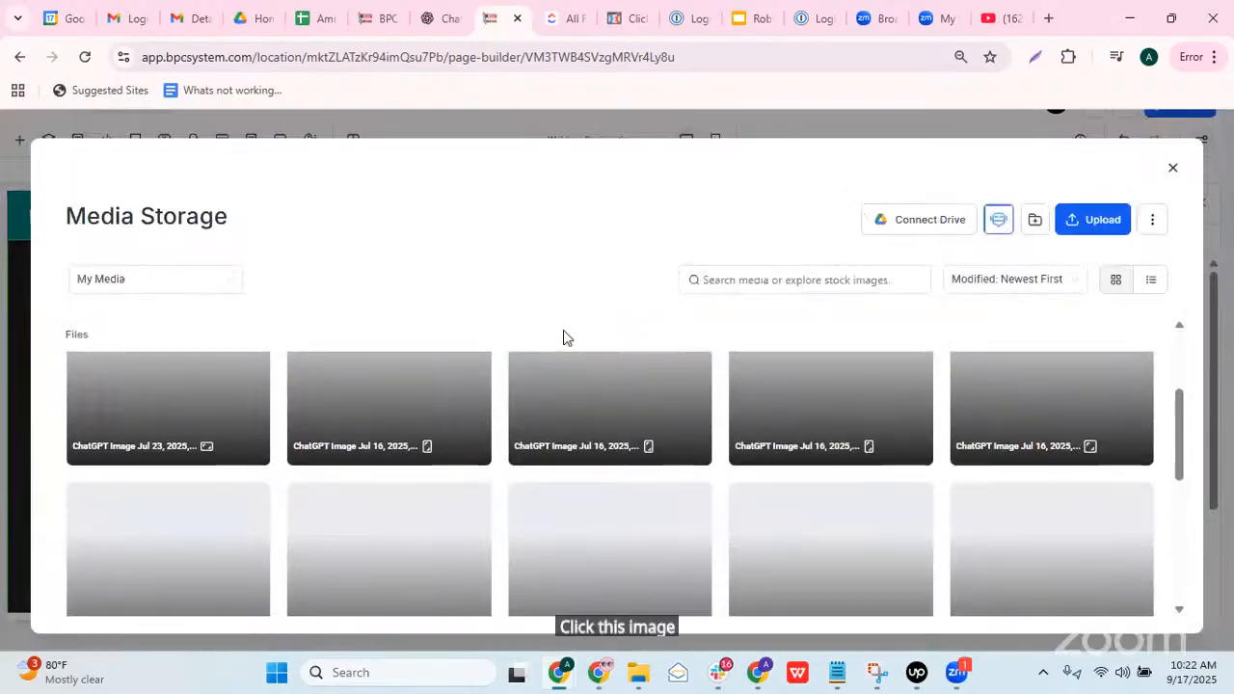
scroll(538, 449, "down", 3)
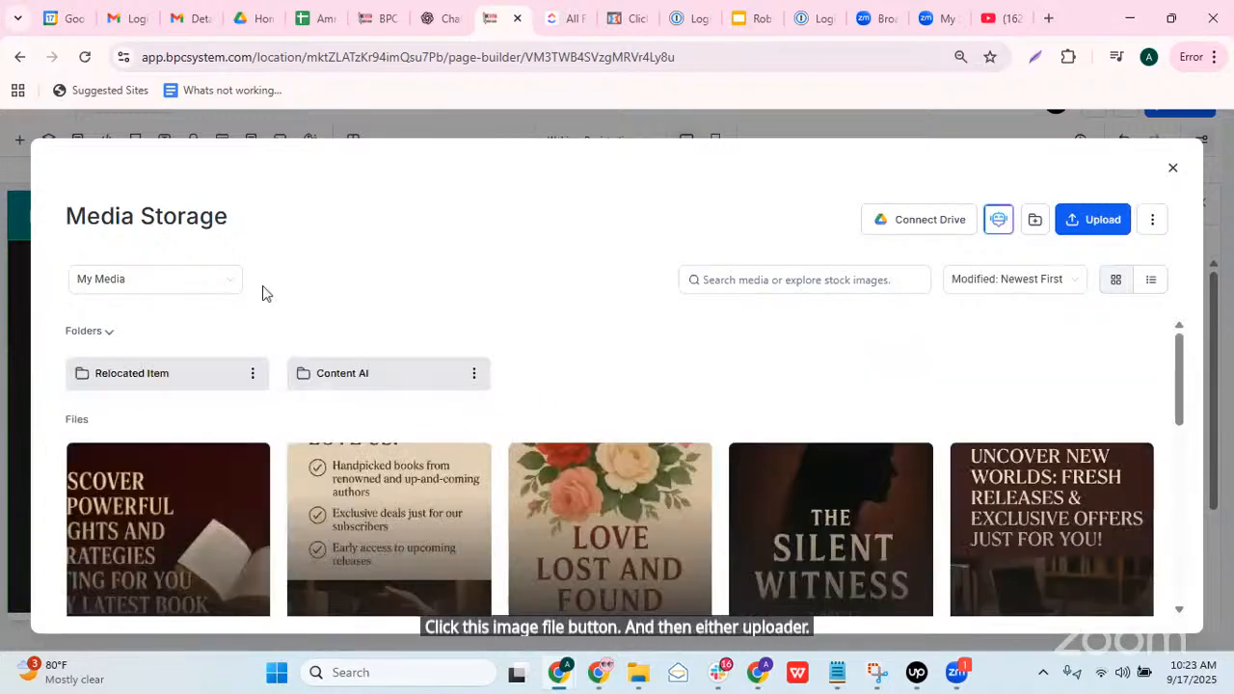
left_click(217, 279)
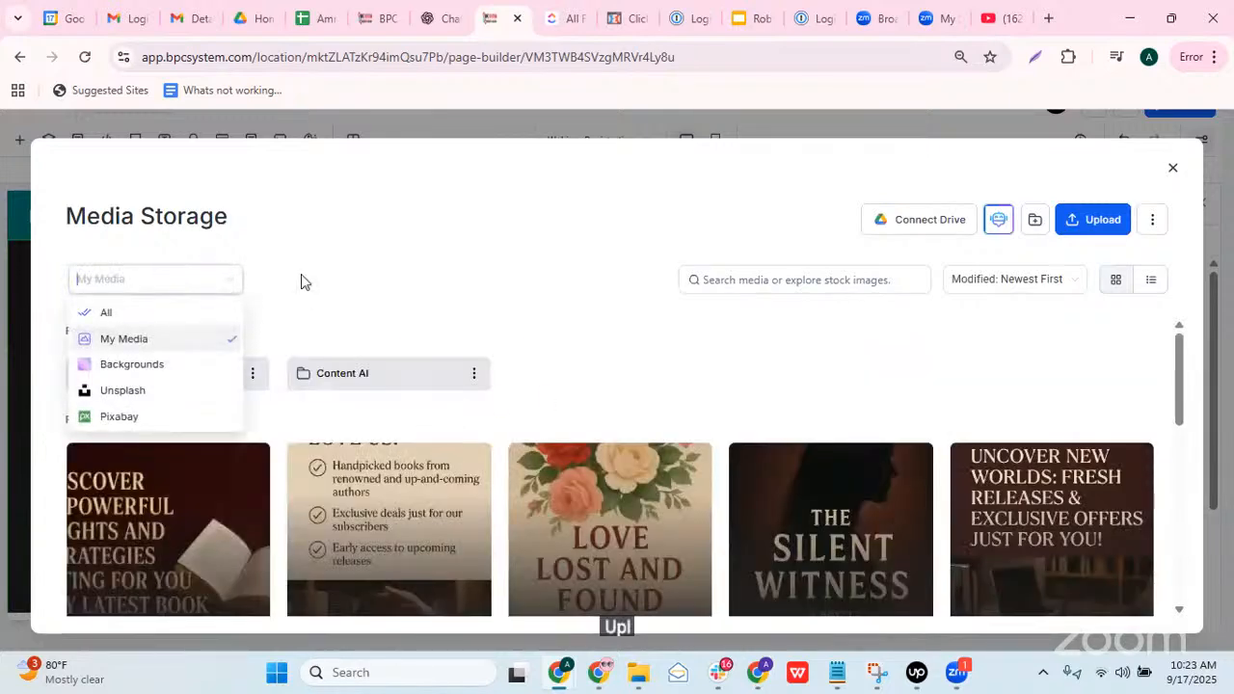
left_click(145, 312)
Step: Search the media storage for "sales" and browse the Pixabay and Unsplash stock images
left_click(782, 280)
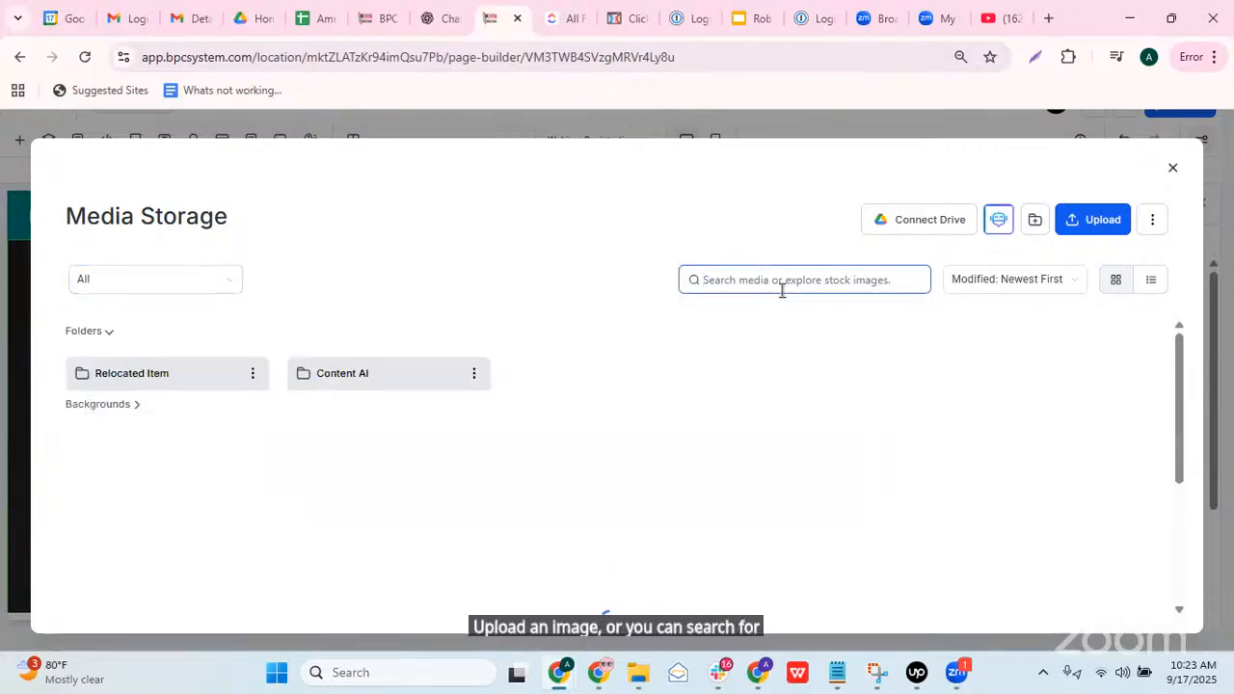
type("sales")
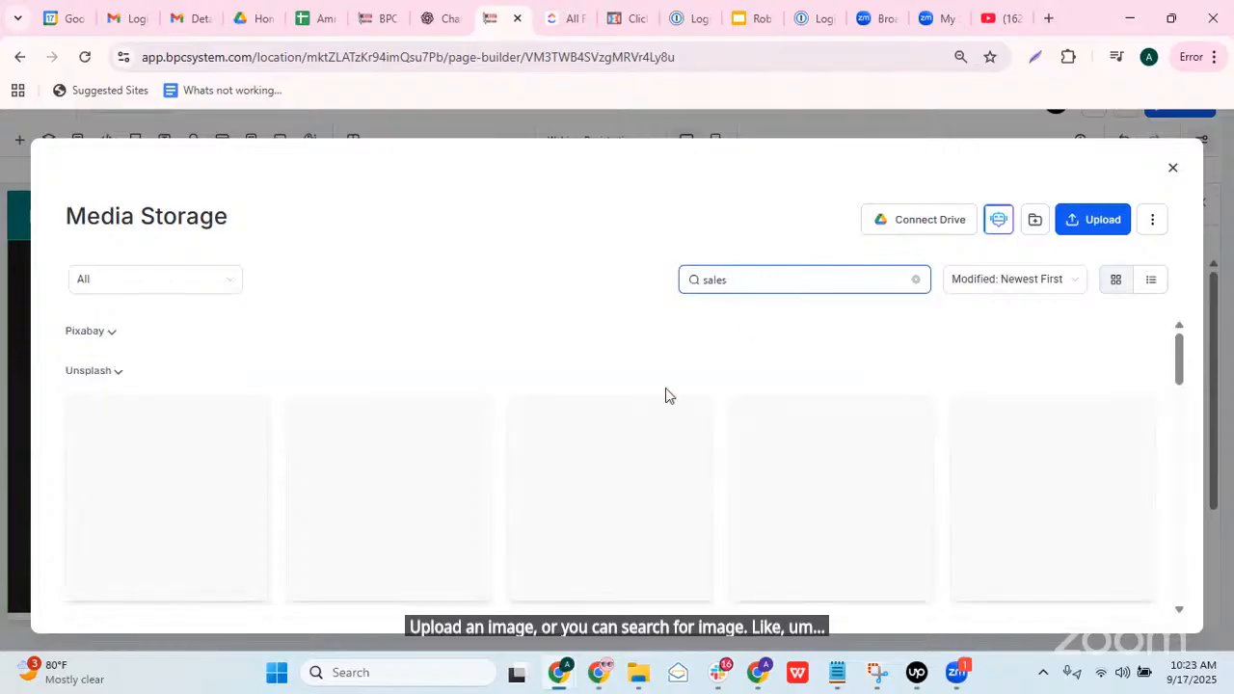
scroll(709, 411, "down", 2)
scroll(709, 411, "down", 10)
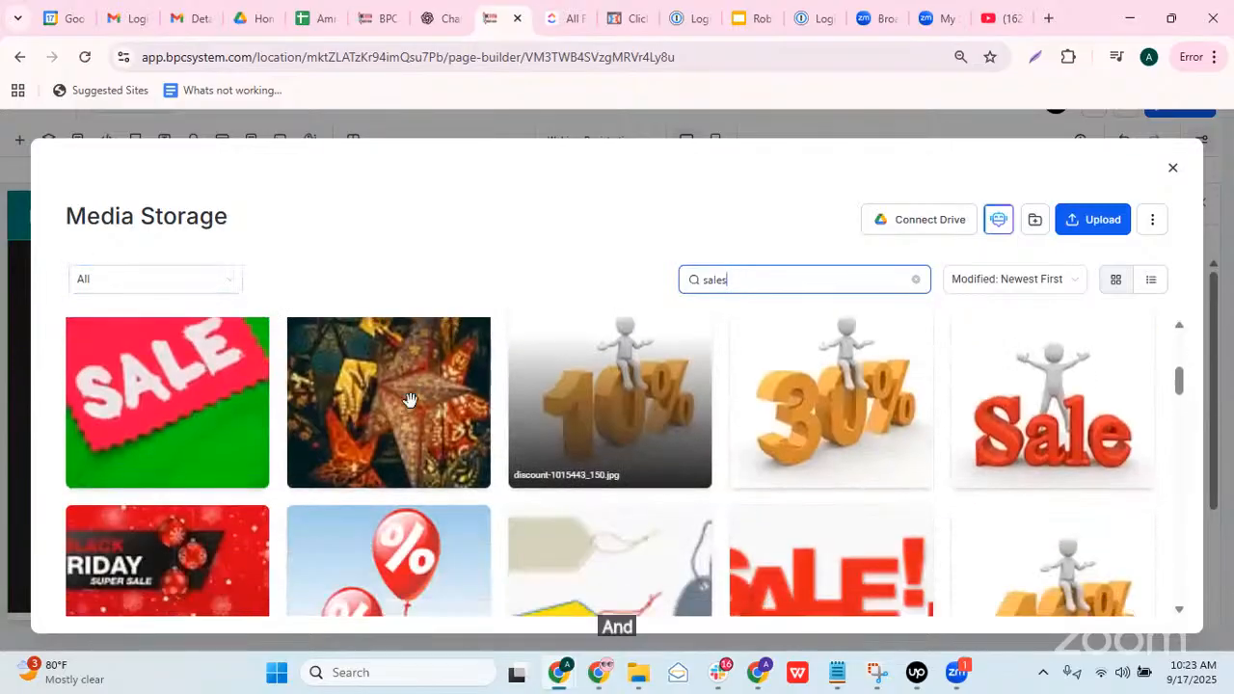
scroll(691, 394, "down", 5)
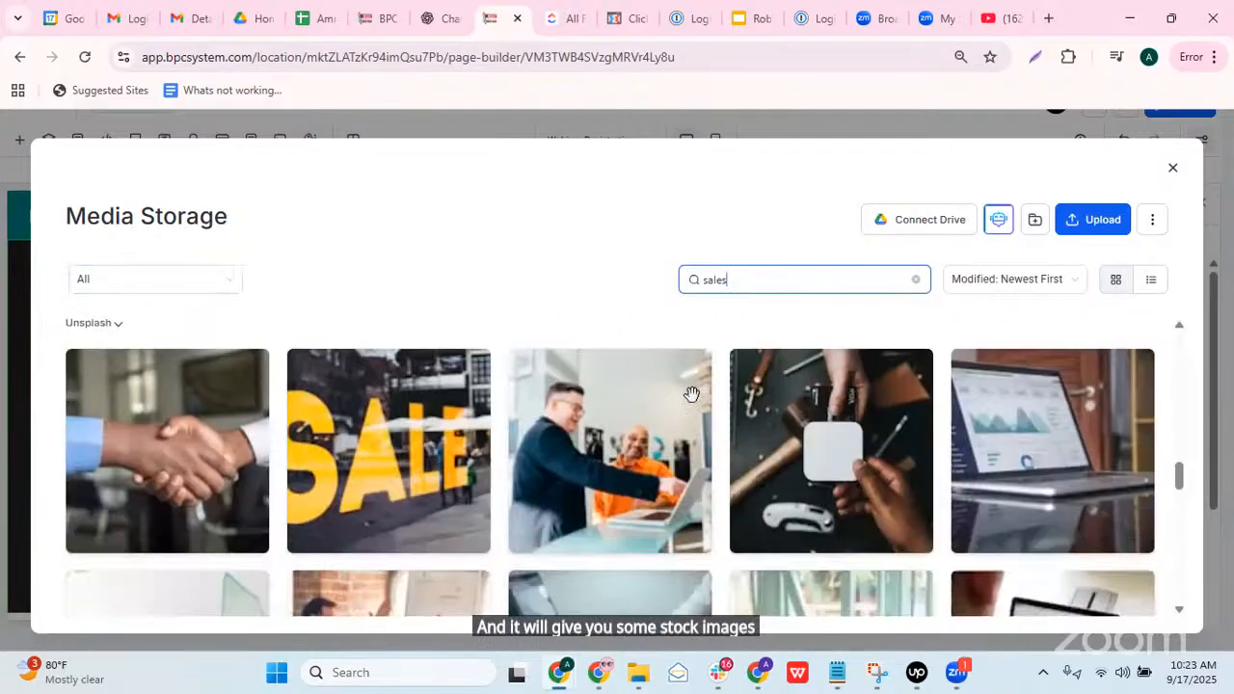
scroll(694, 404, "up", 2)
scroll(583, 412, "down", 1)
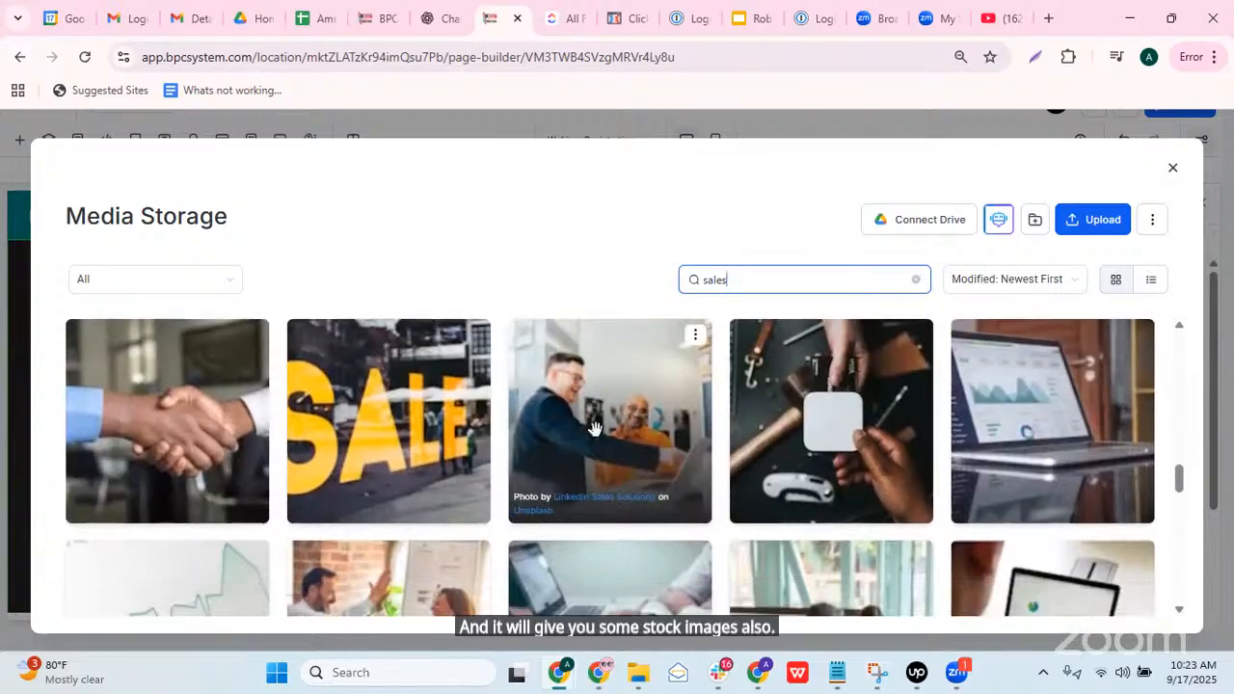
Step: Try the Unsplash photos of the laptop with charts and of the handshake as candidates for the background
left_click(1038, 385)
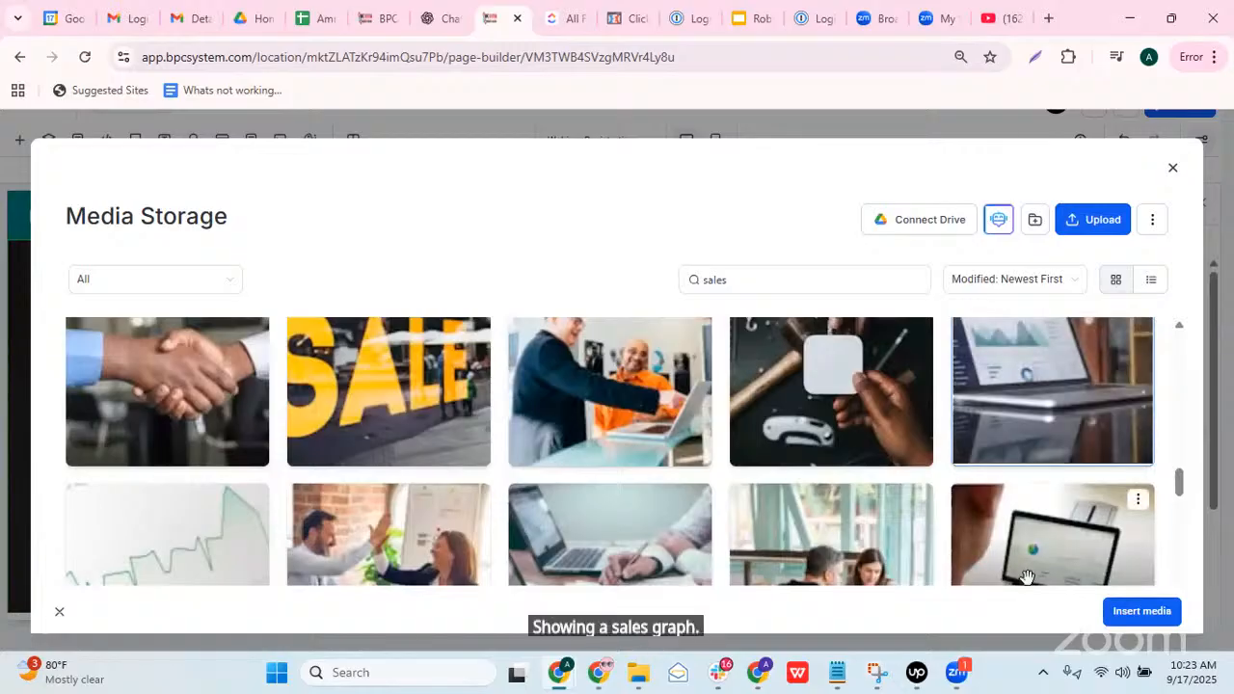
scroll(1061, 462, "up", 1)
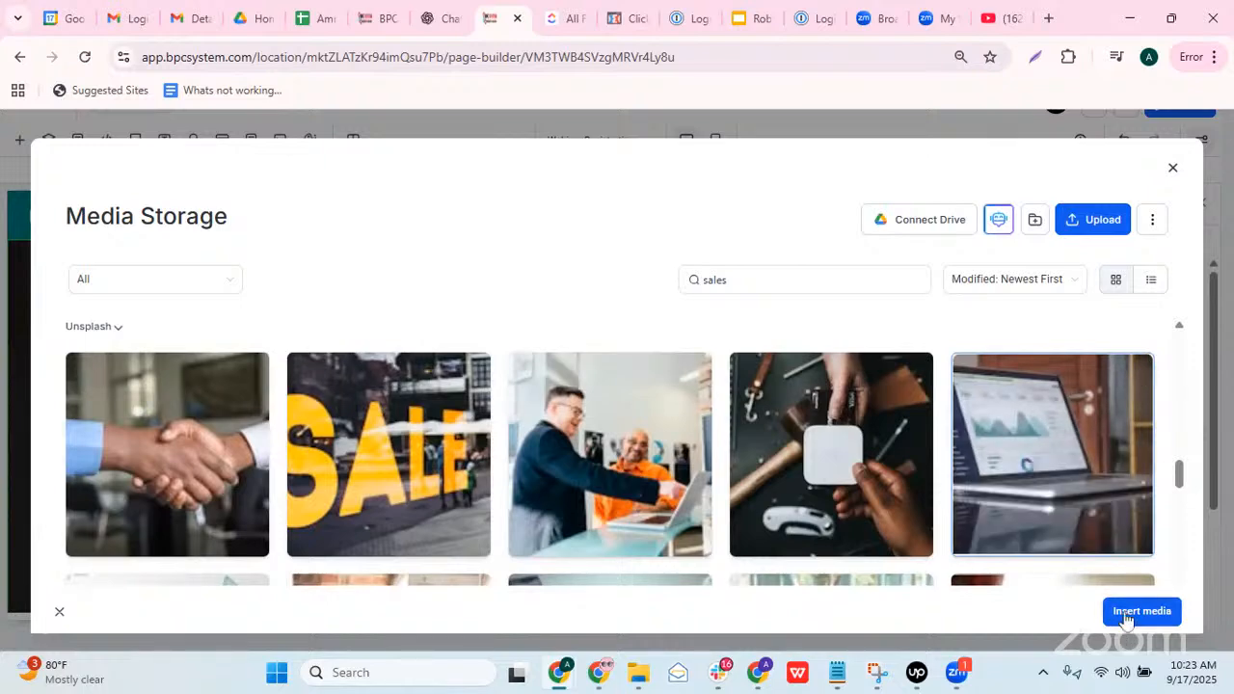
scroll(924, 440, "down", 2)
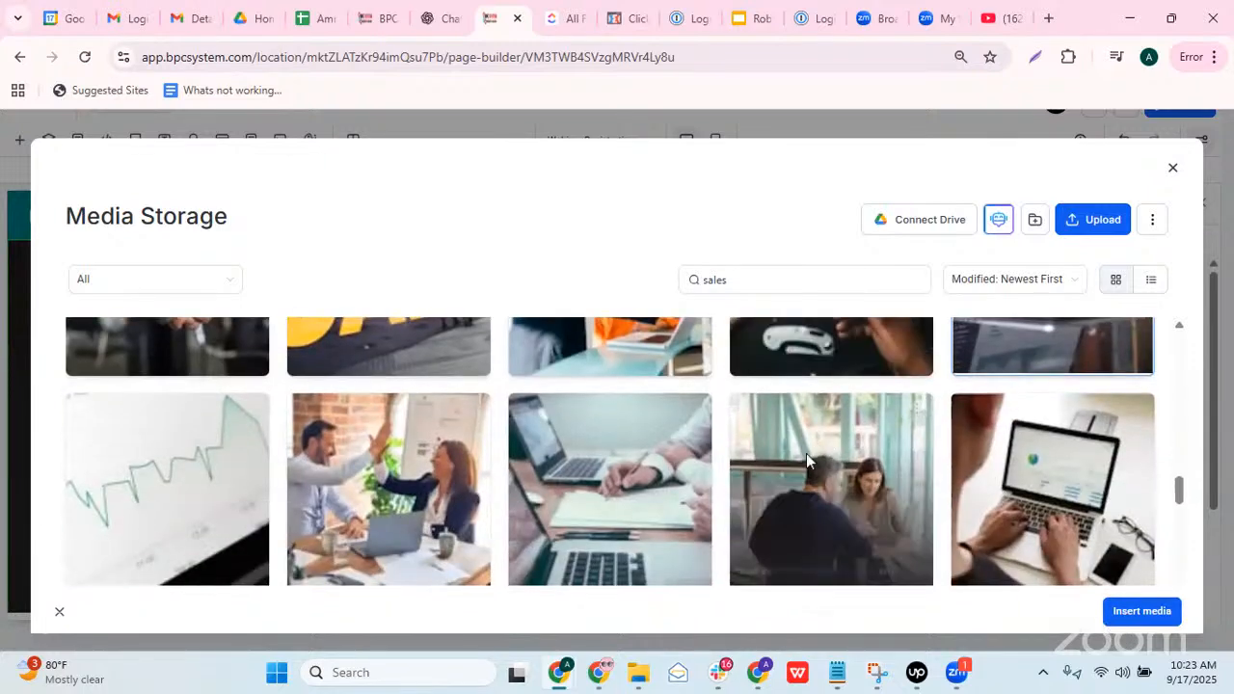
scroll(867, 453, "up", 1)
left_click(182, 399)
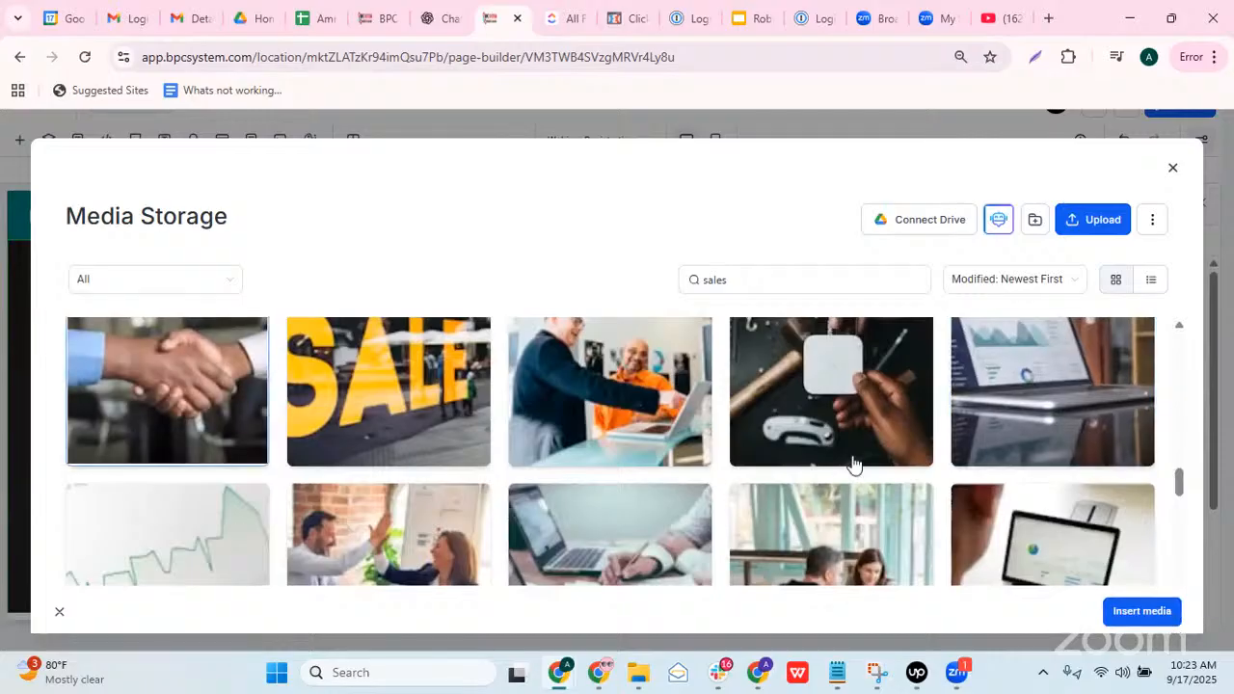
scroll(829, 424, "down", 3)
Step: Choose the Unsplash photo of hands typing on a laptop and add it to My Media
mouse_move(1036, 424)
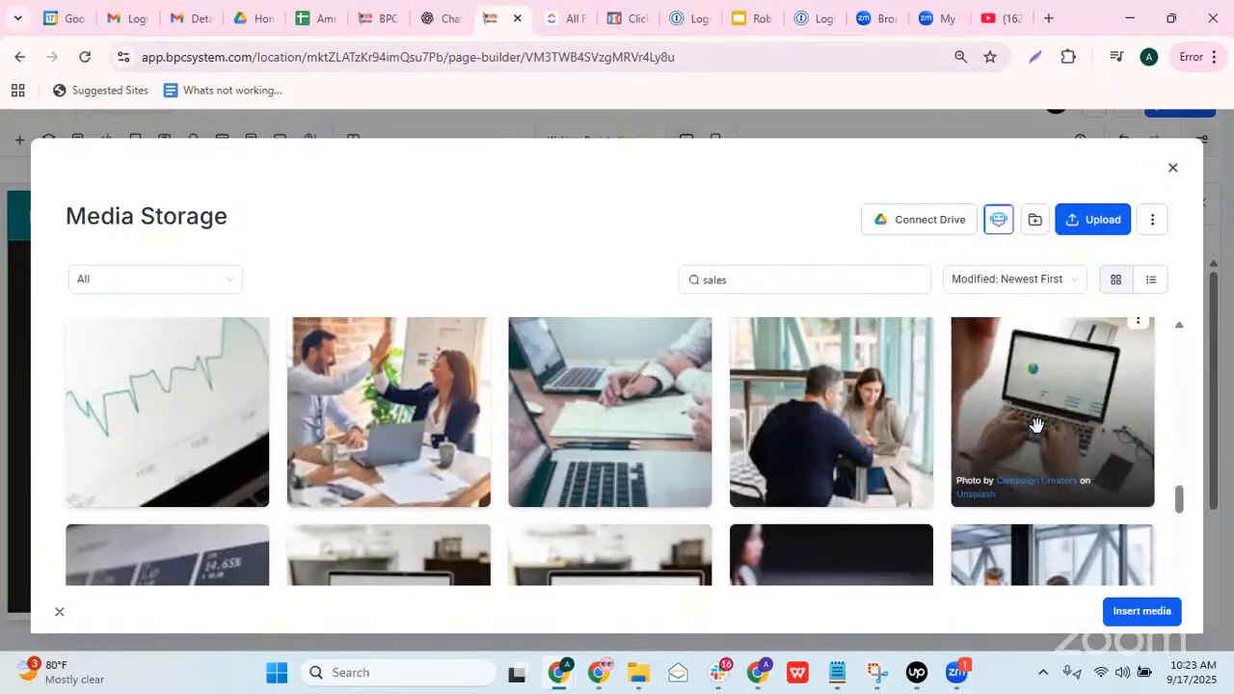
left_click(1036, 424)
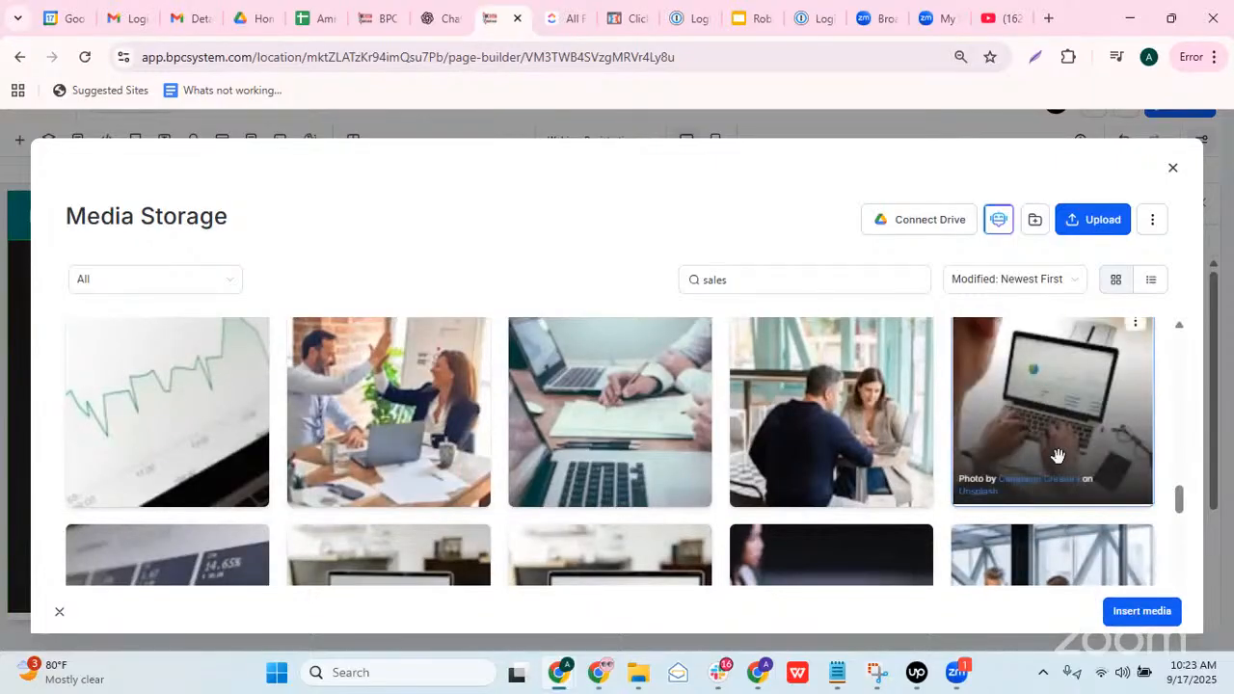
scroll(1054, 458, "up", 2)
left_click(1136, 502)
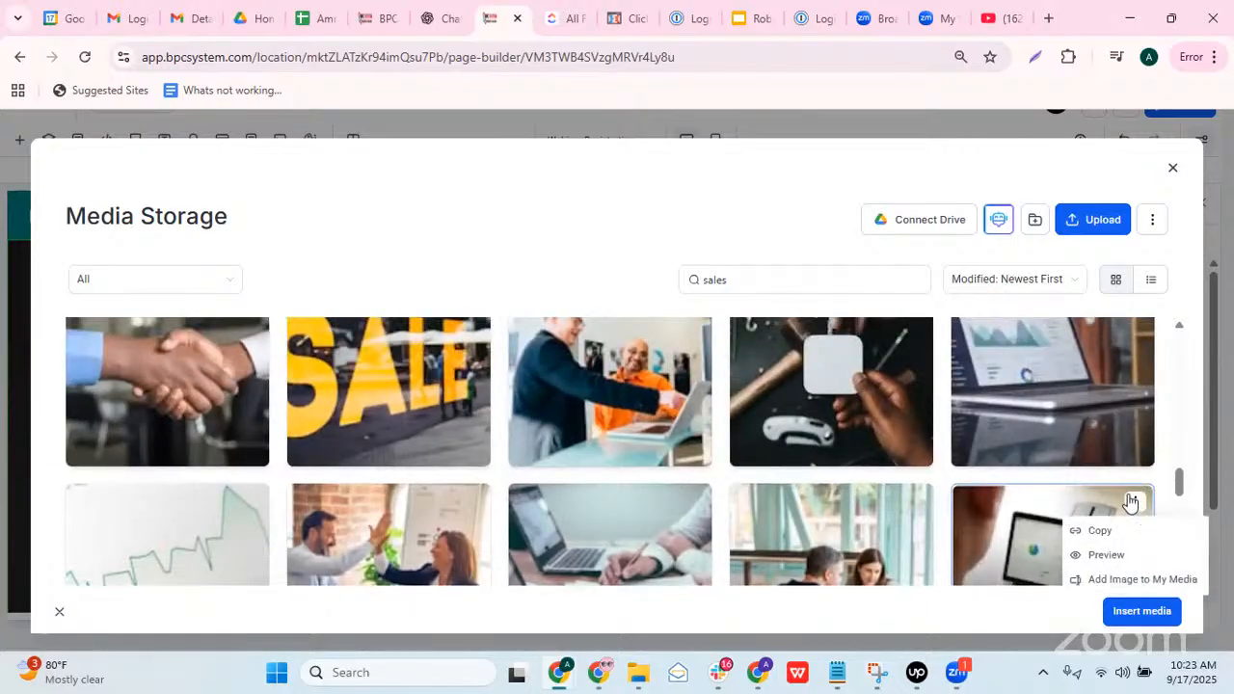
scroll(1135, 501, "down", 1)
left_click(1137, 489)
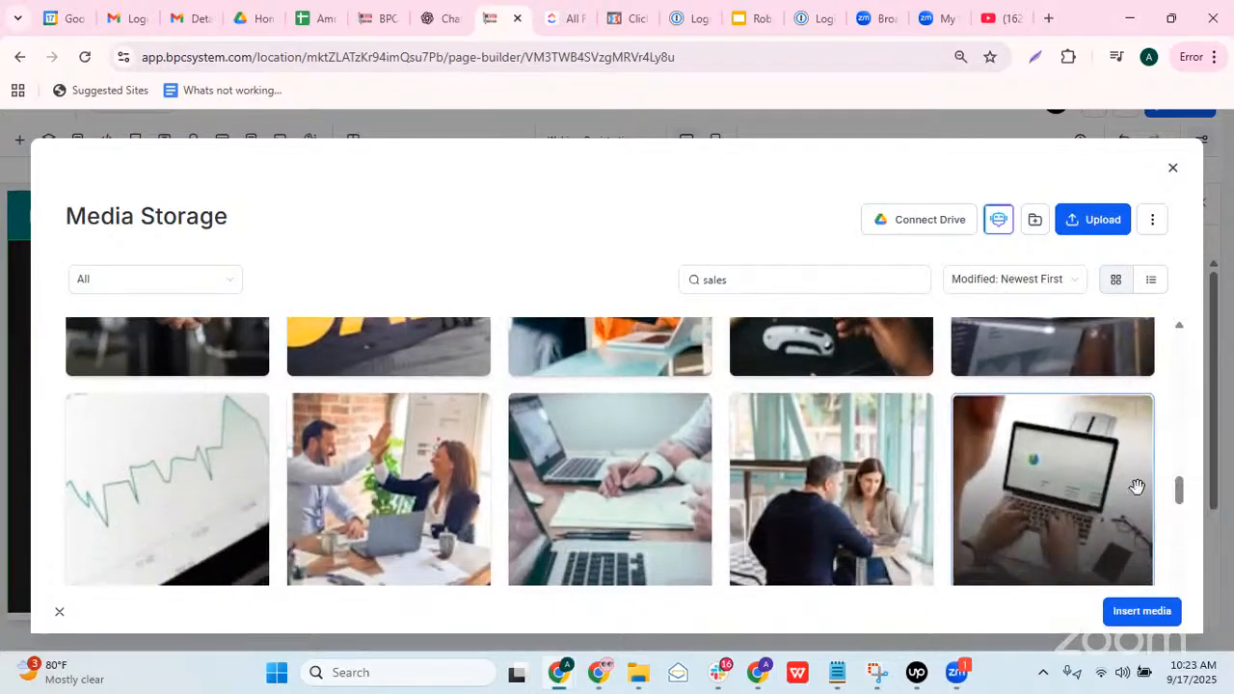
Step: Check My Media for the added laptop photo and close the media storage
left_click(158, 289)
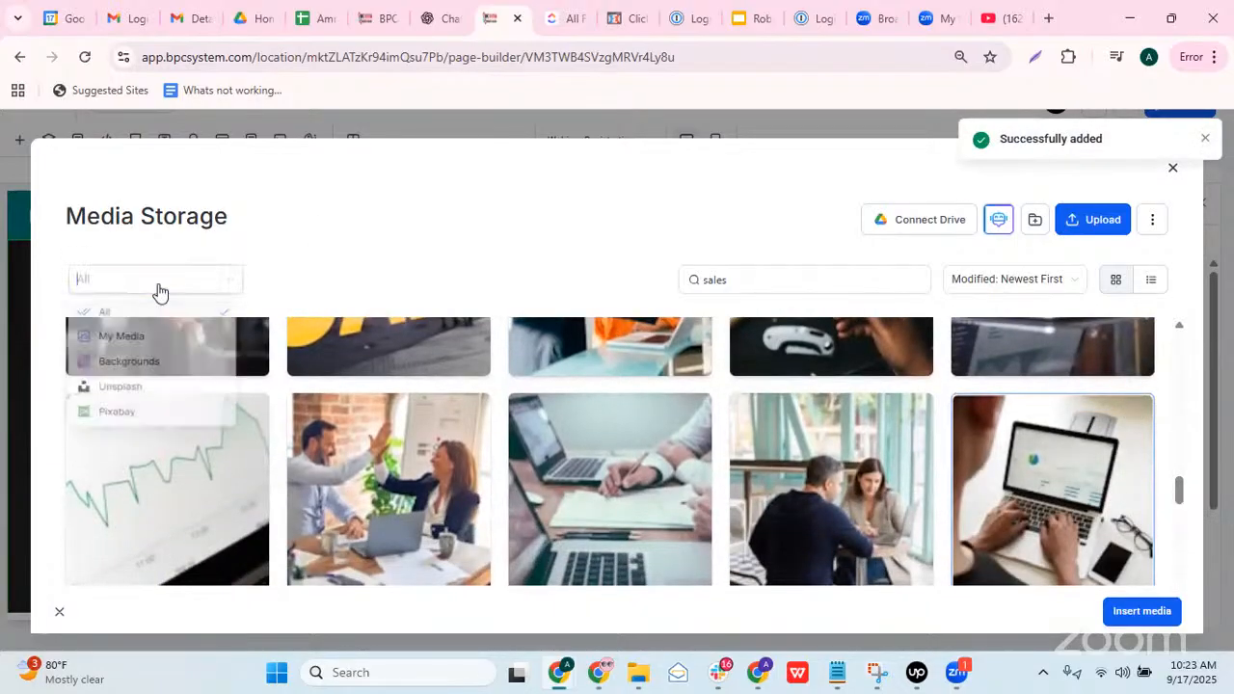
left_click(141, 342)
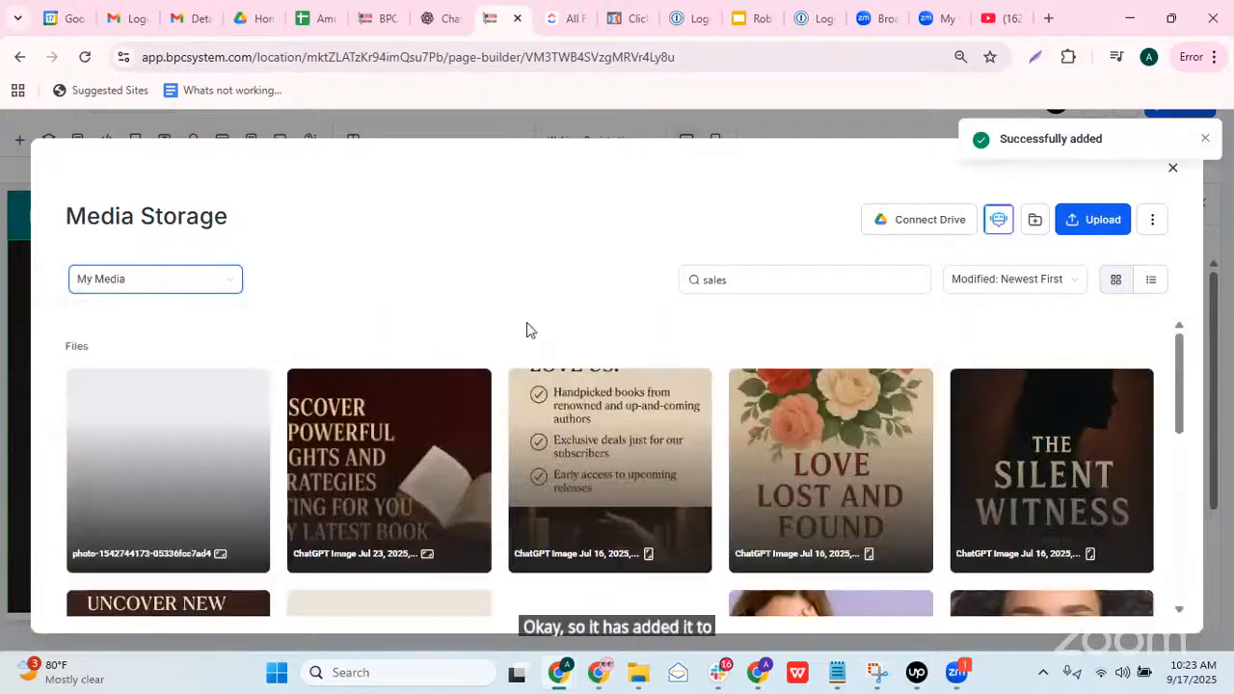
scroll(336, 368, "down", 1)
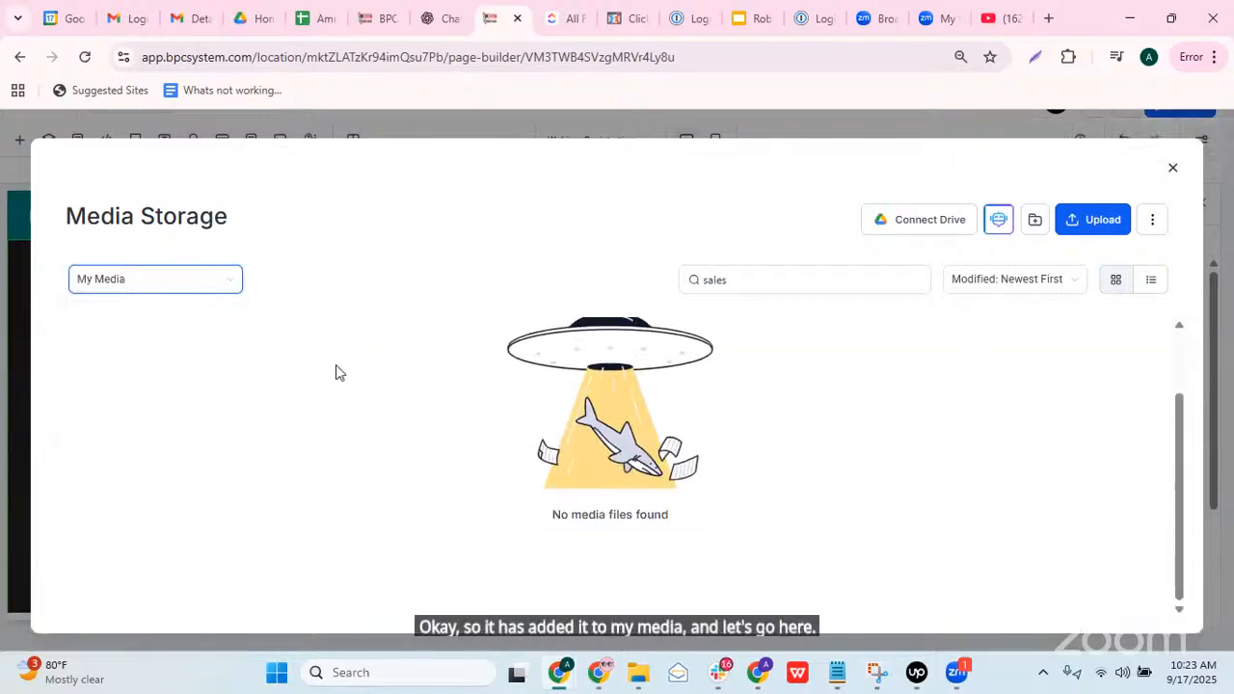
scroll(342, 359, "up", 1)
left_click(187, 278)
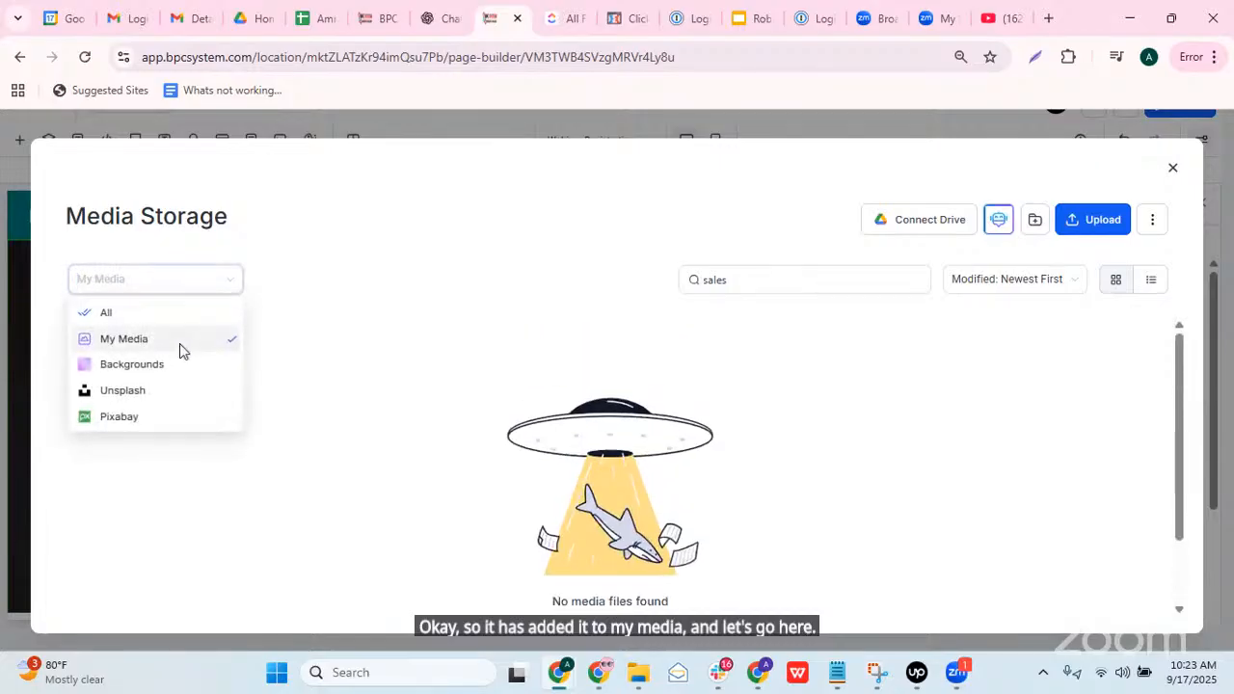
left_click(165, 337)
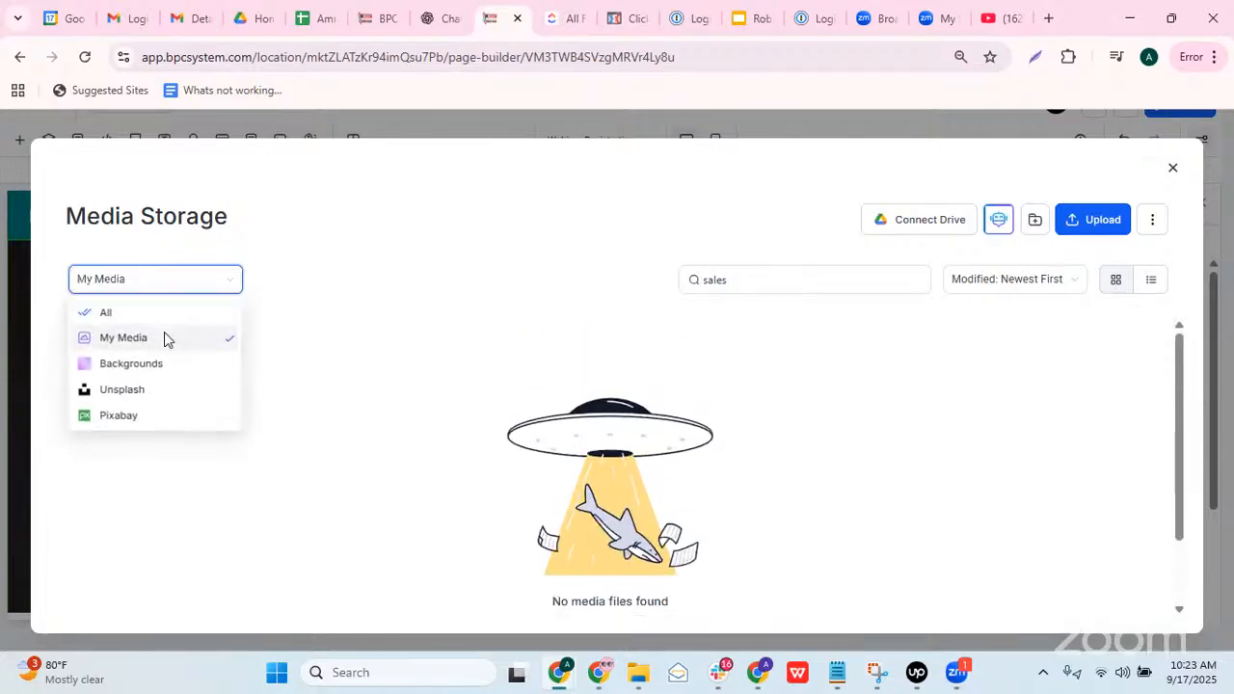
right_click(351, 342)
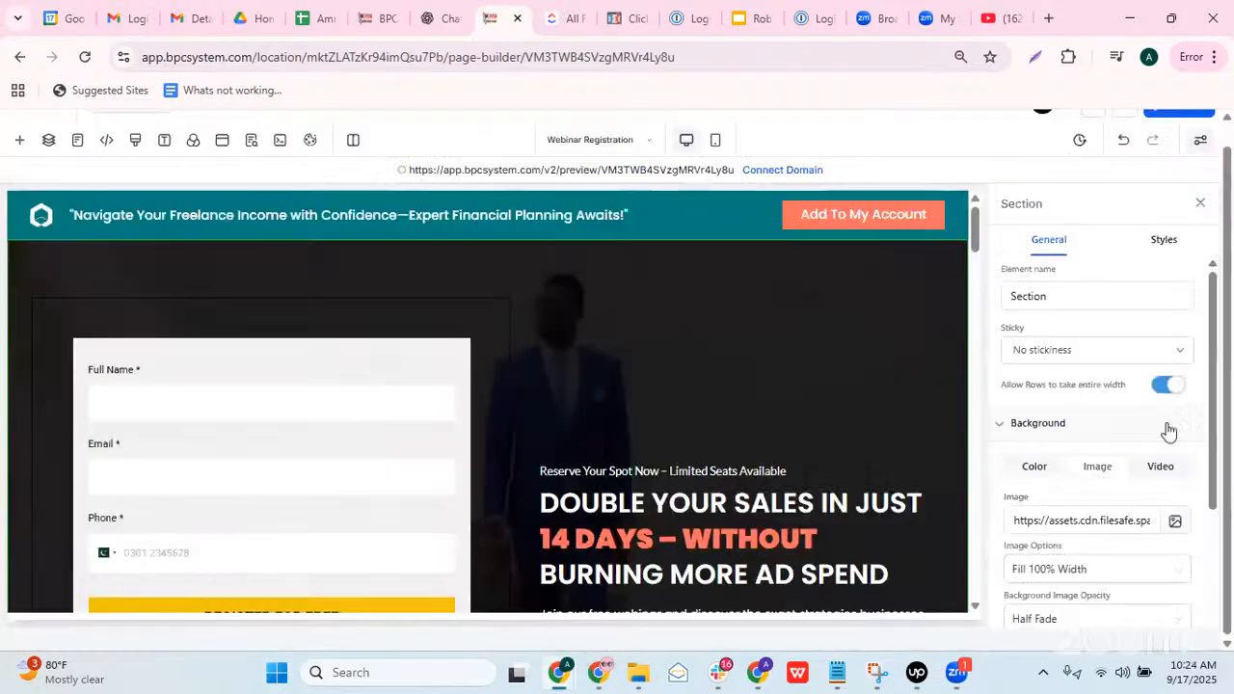
left_click(1172, 169)
Step: Reopen the media storage and try to insert the added laptop photo as the hero section's background image
left_click(1171, 521)
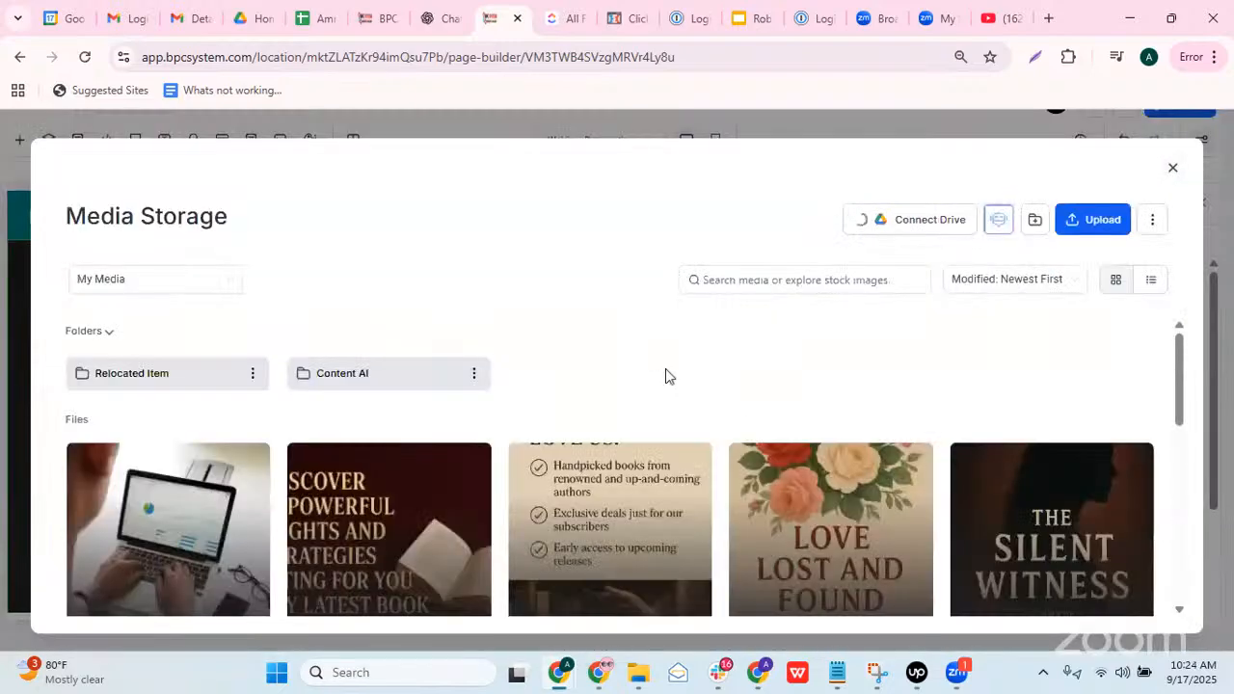
scroll(174, 450, "down", 2)
left_click(175, 450)
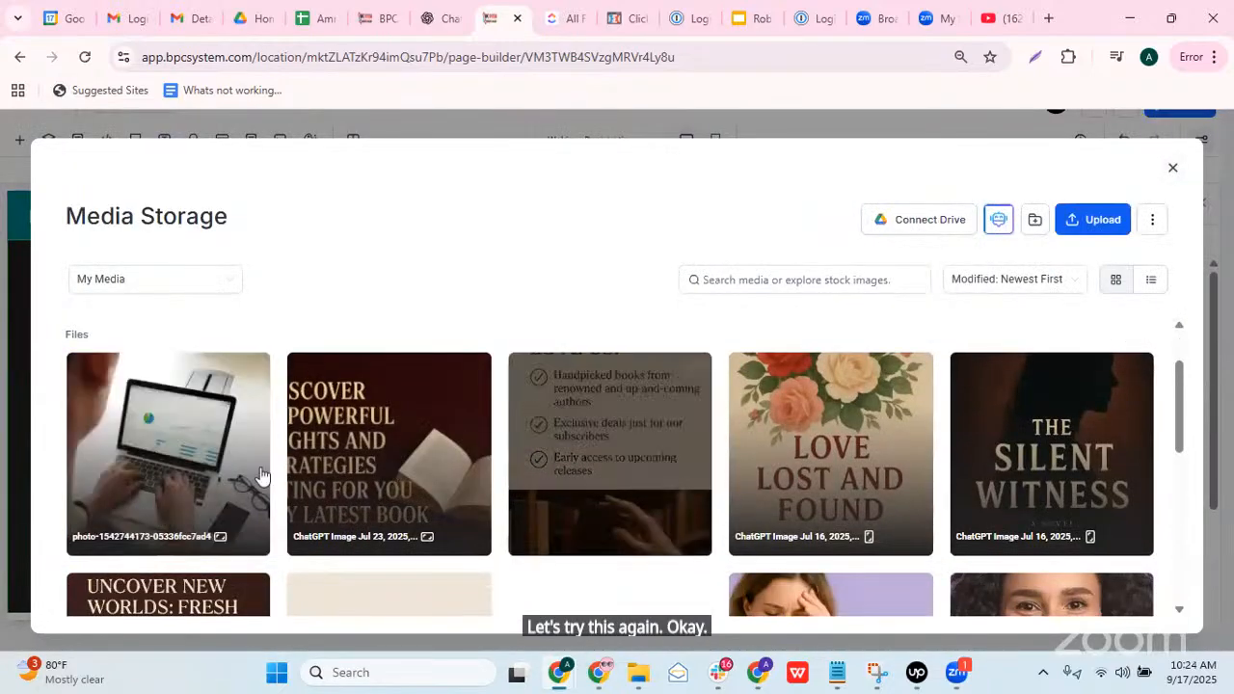
left_click(1158, 621)
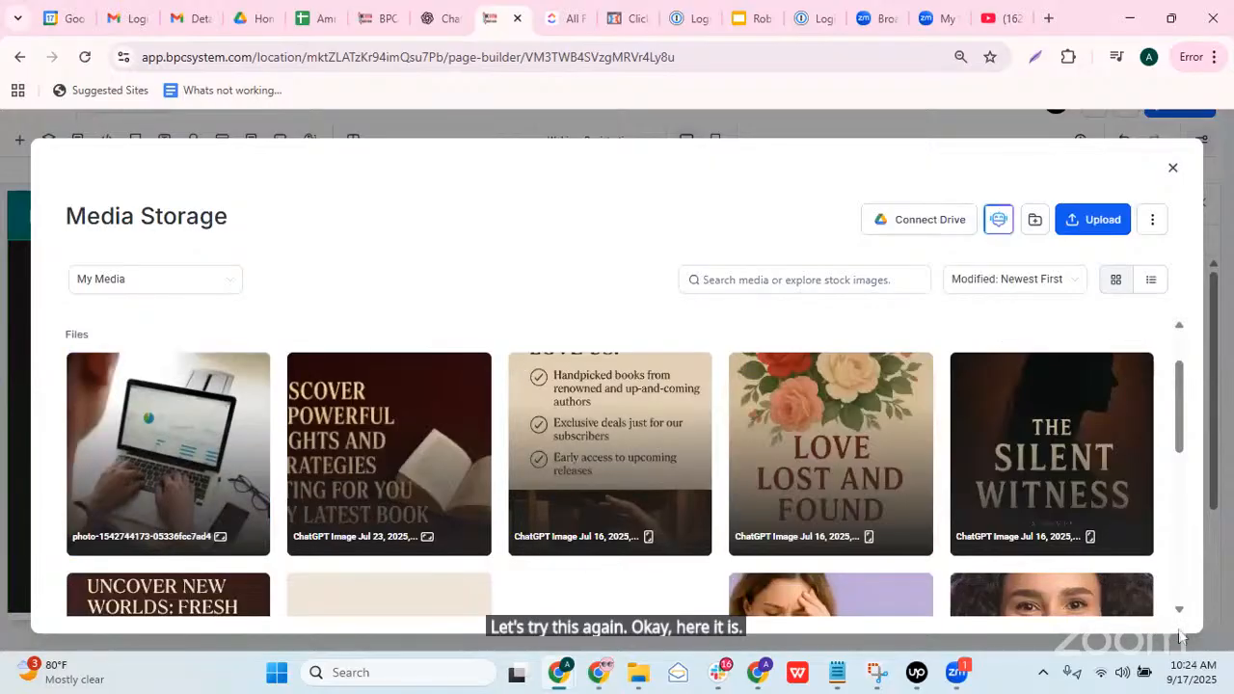
scroll(160, 386, "down", 2)
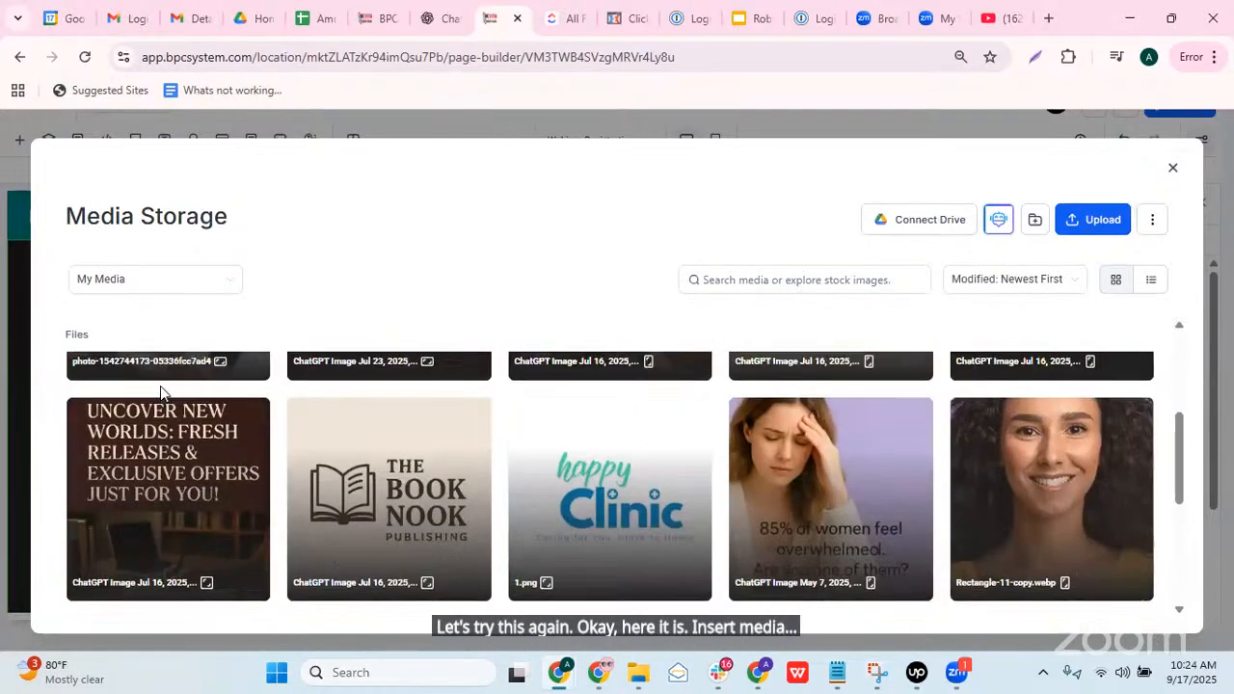
scroll(160, 385, "up", 2)
left_click(171, 421)
left_click(1129, 611)
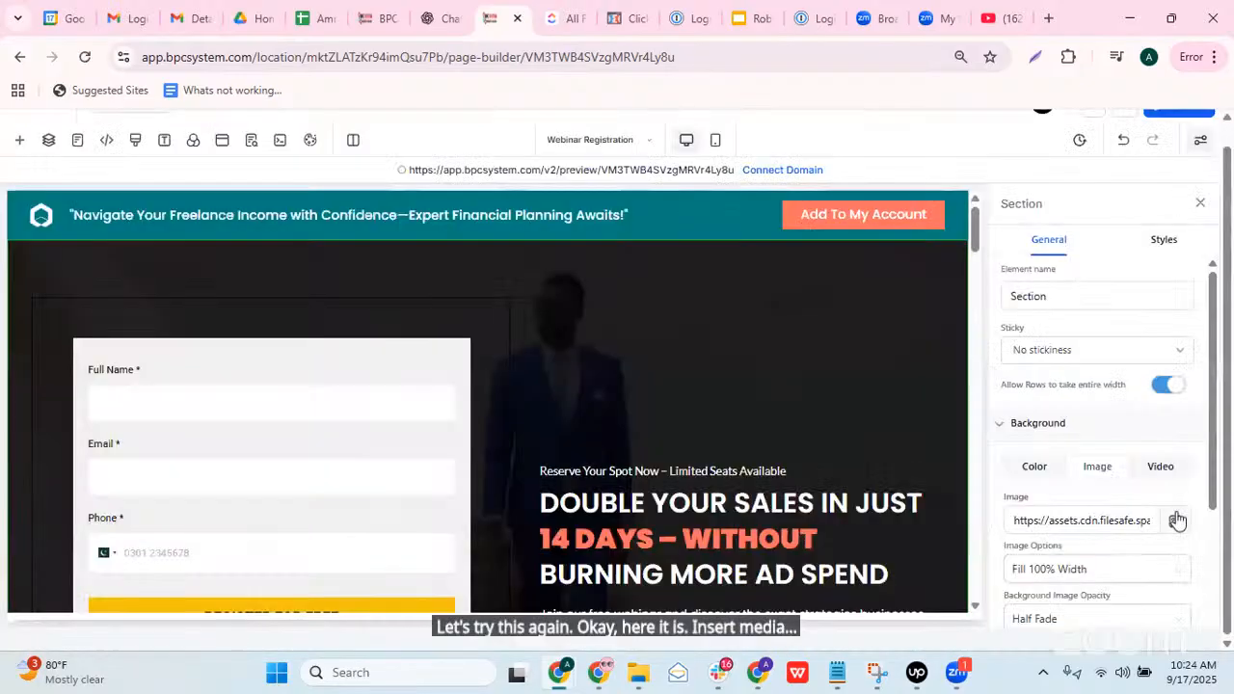
Step: Retry inserting the laptop photo as the section background and close the media storage
left_click(1174, 518)
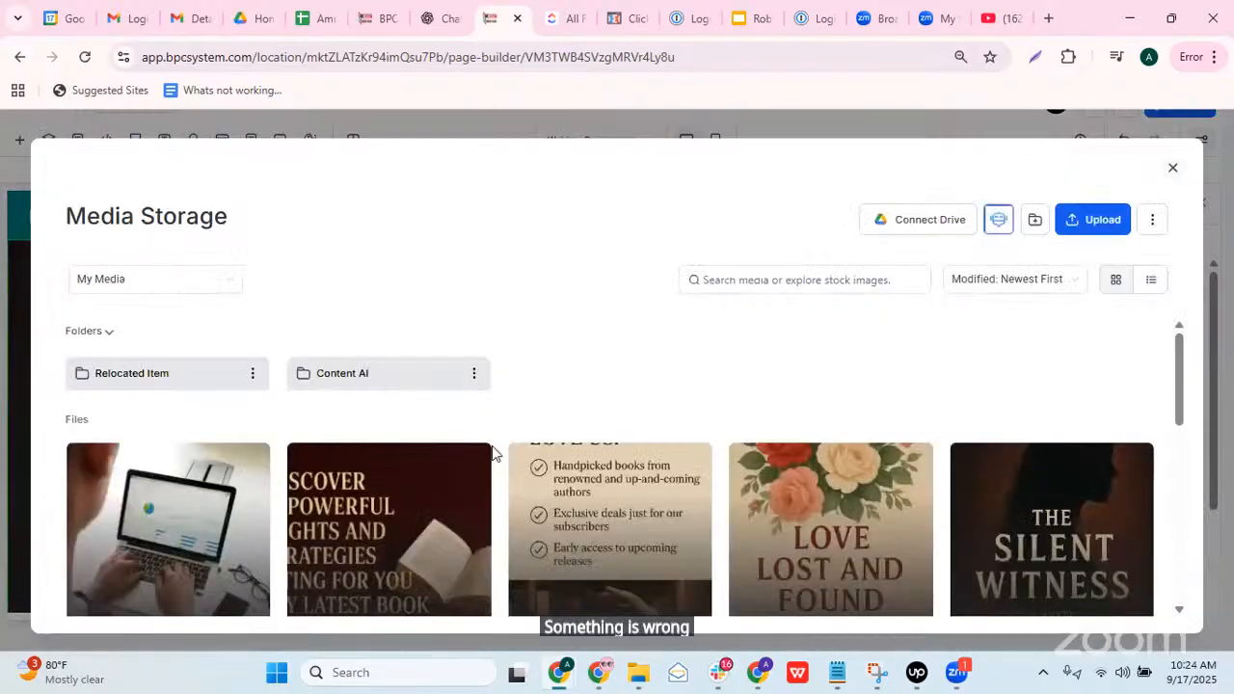
left_click(210, 507)
left_click(1126, 611)
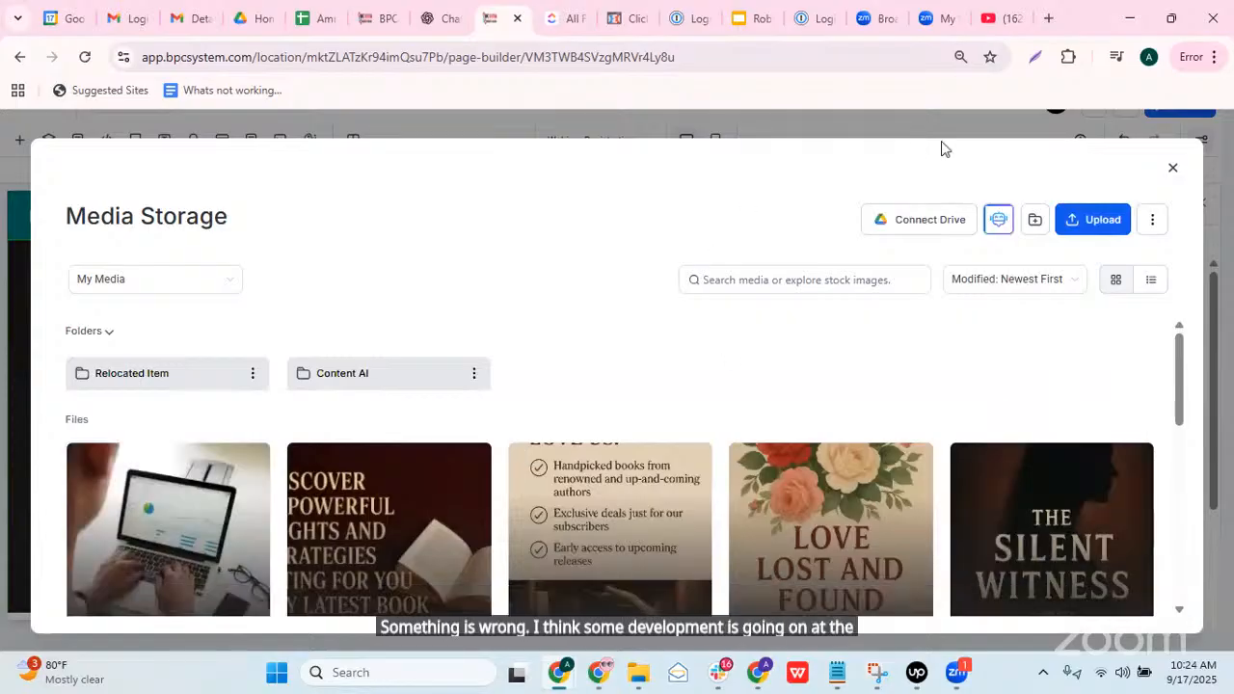
left_click(1173, 168)
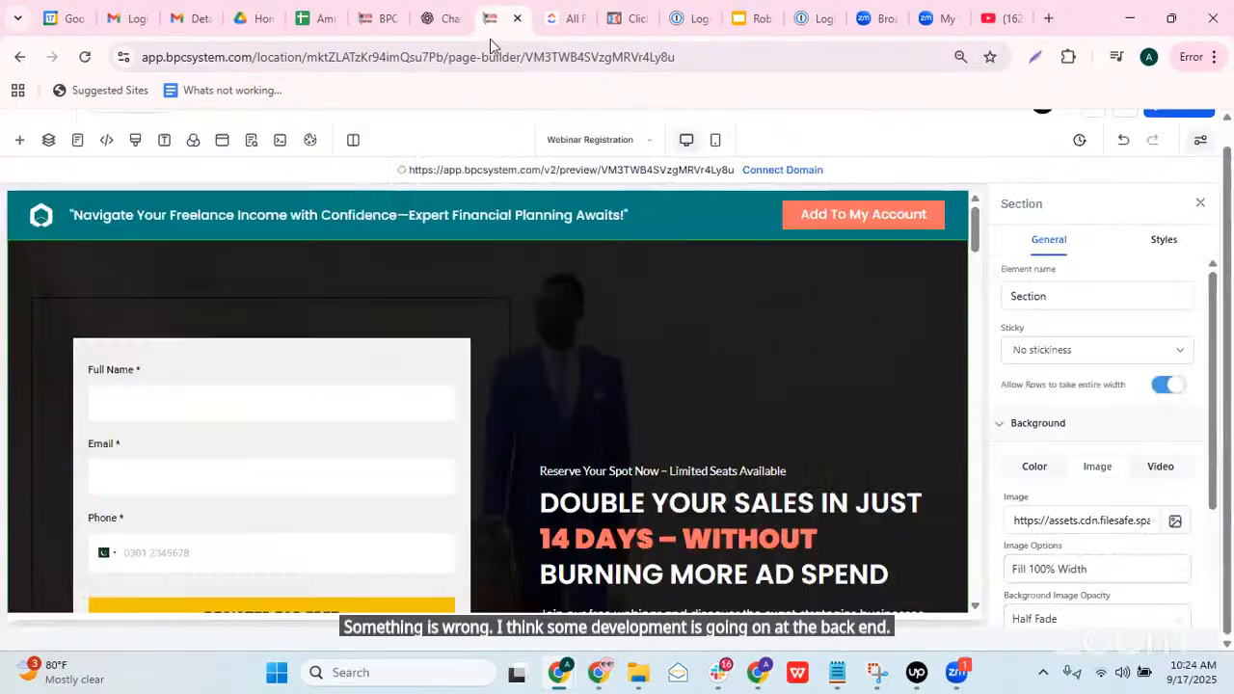
Step: Close the "All F…" browser tab next to the page builder
right_click(553, 15)
key("Escape")
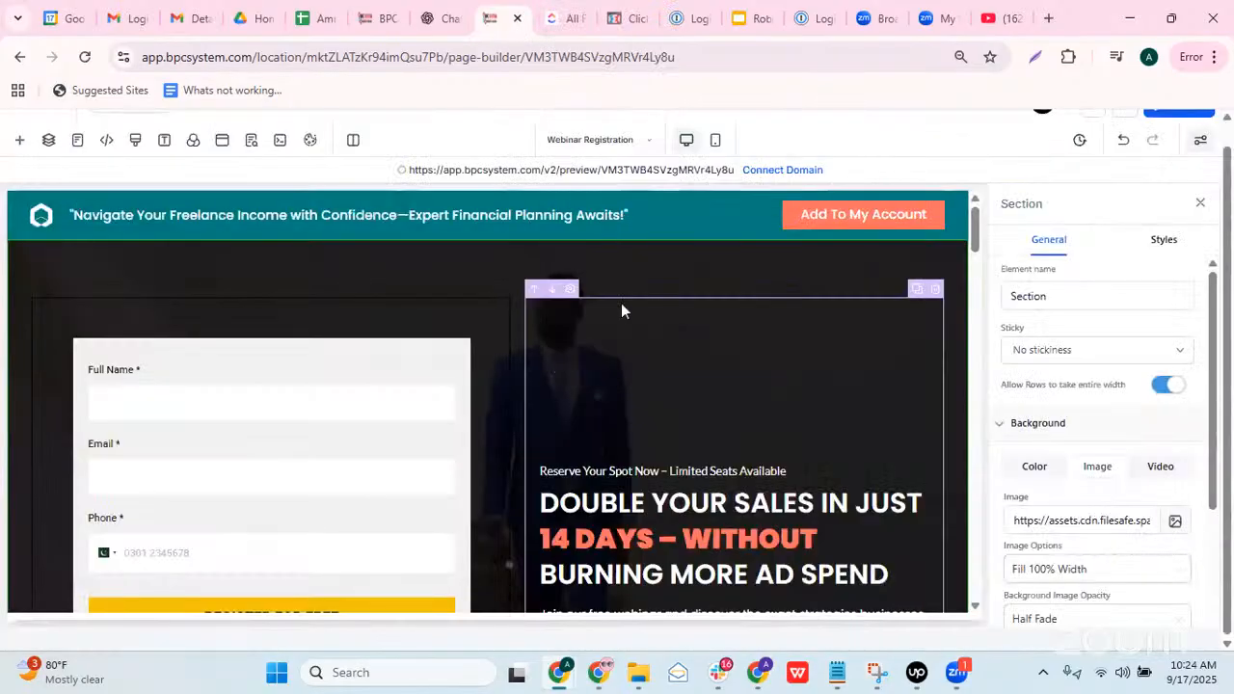
left_click(590, 17)
Step: Try to insert the pink sunset silhouette photo from My Media as the section background instead
scroll(1141, 427, "down", 2)
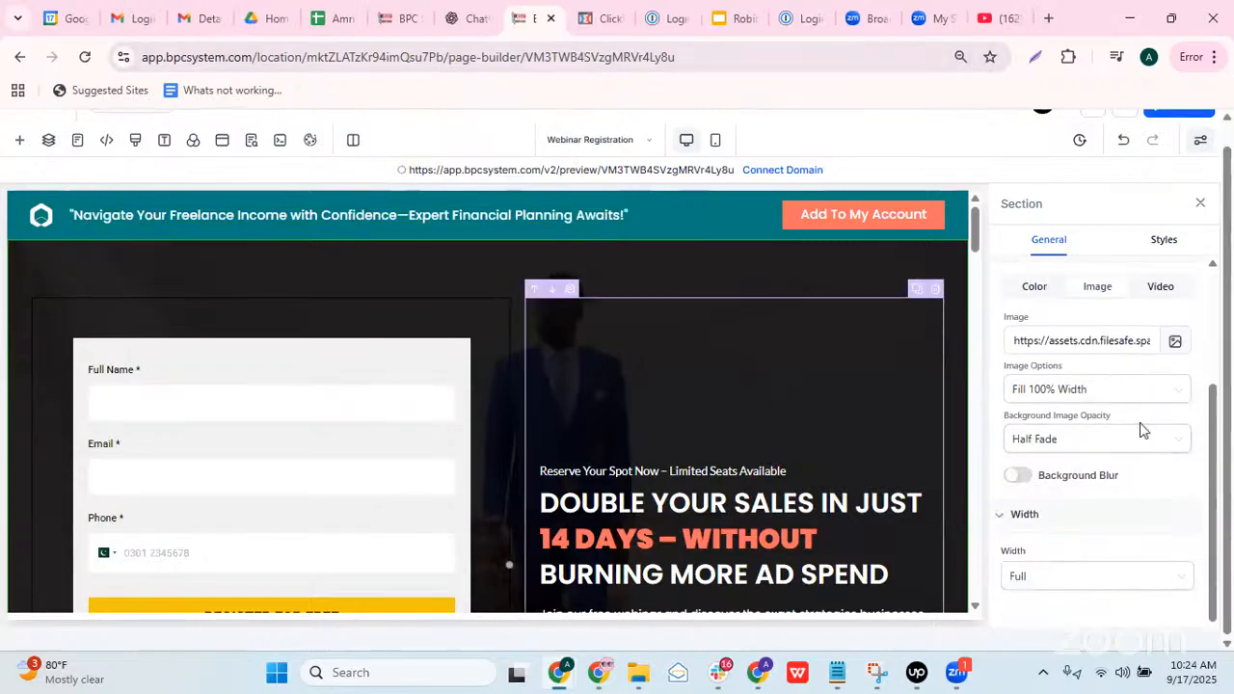
left_click(1176, 339)
scroll(809, 433, "down", 5)
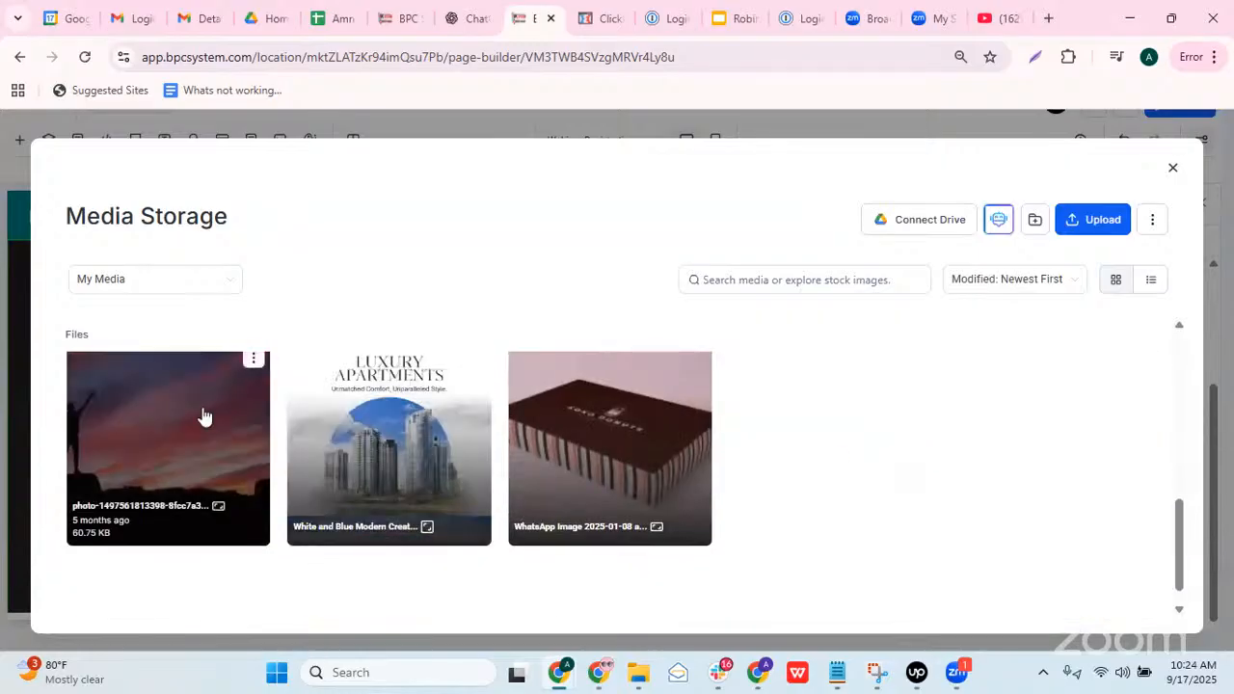
left_click(116, 440)
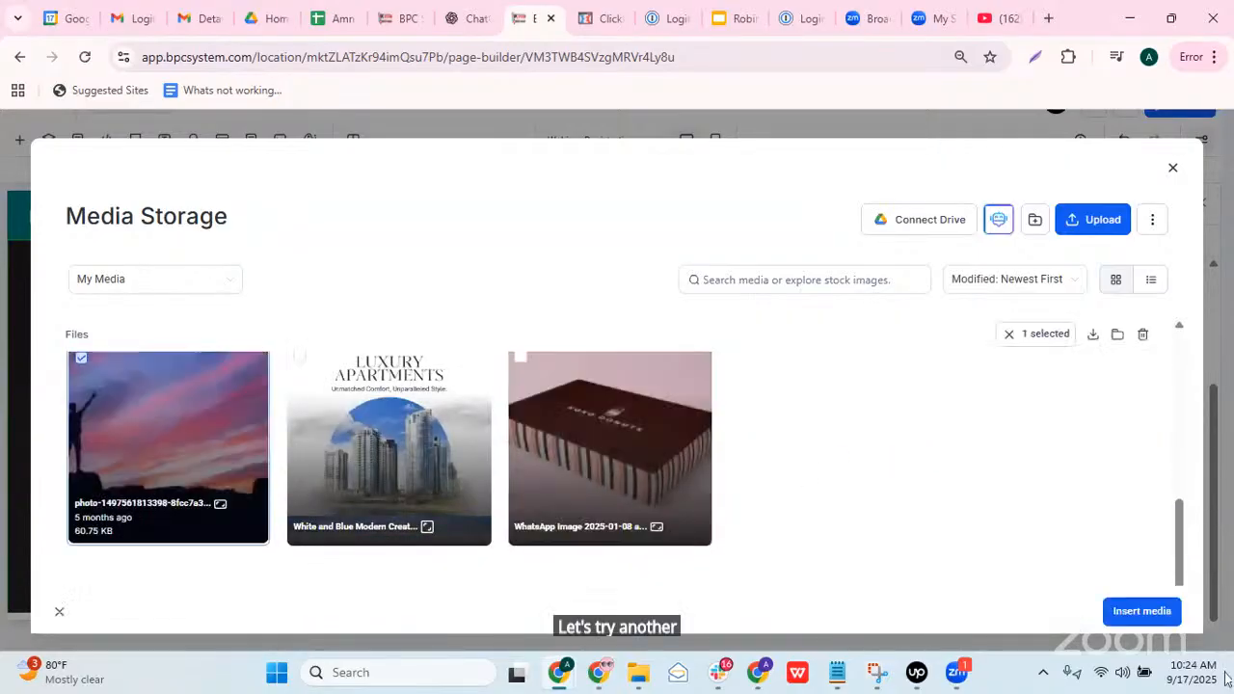
left_click(1147, 615)
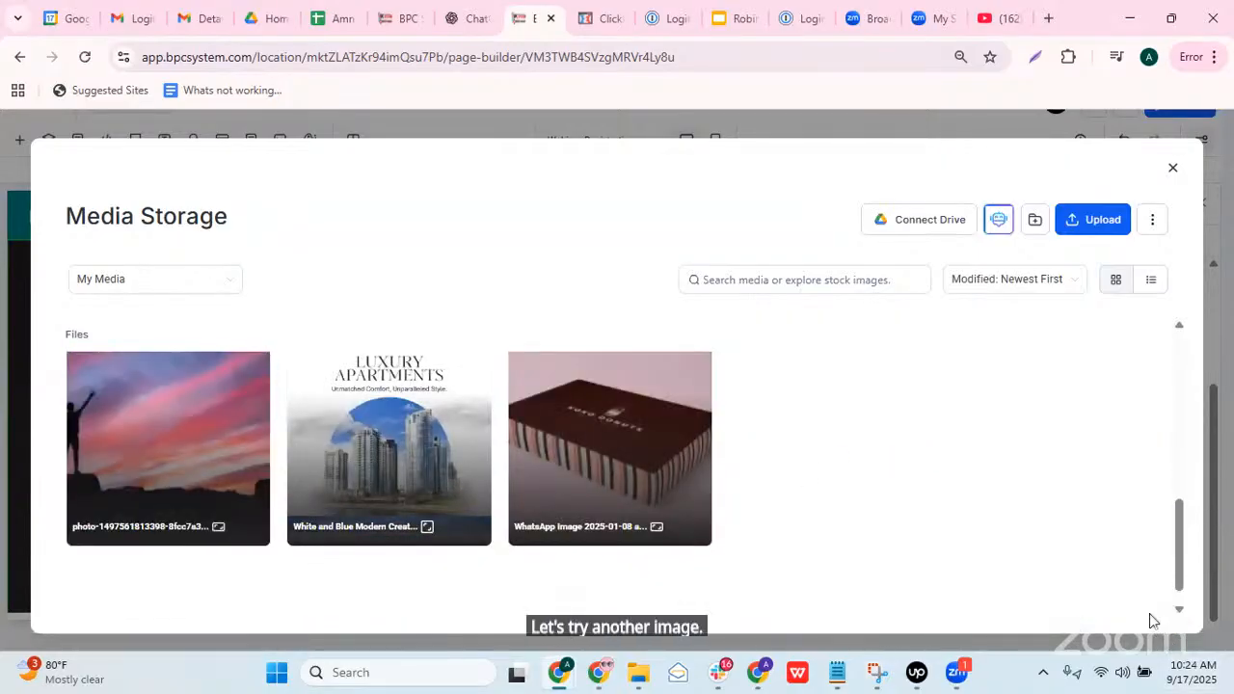
left_click(1172, 169)
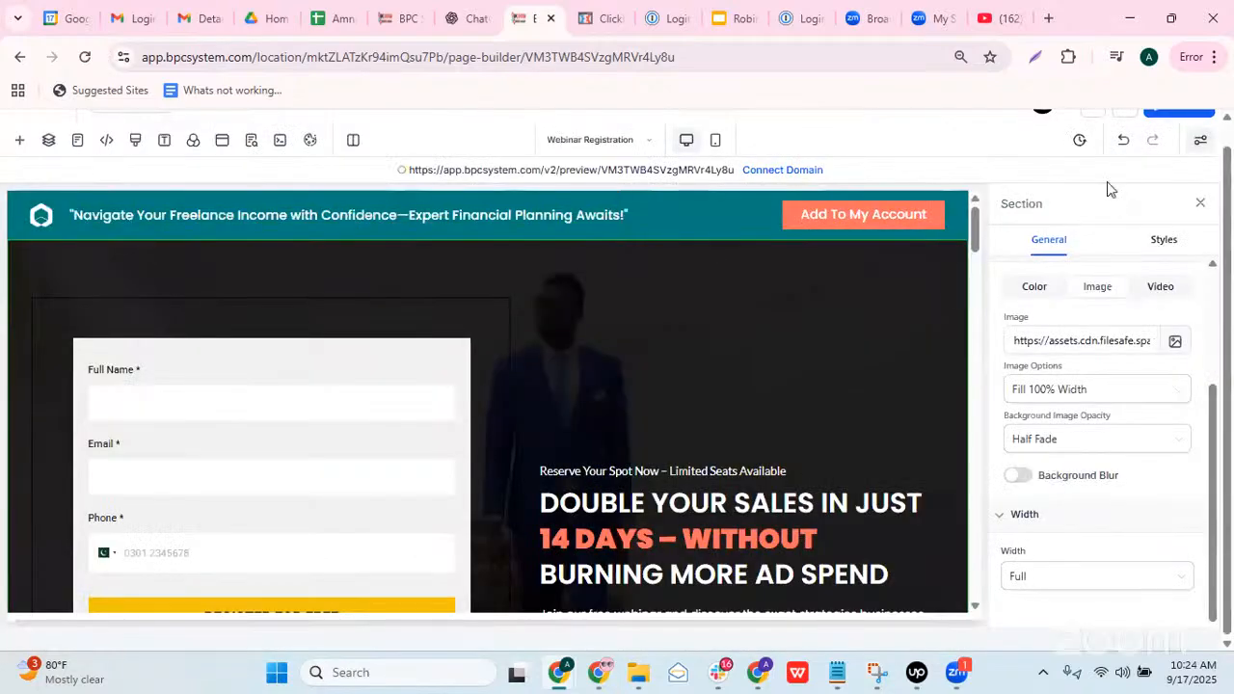
Step: Try to reload the page builder and close the reload prompt
left_click(86, 58)
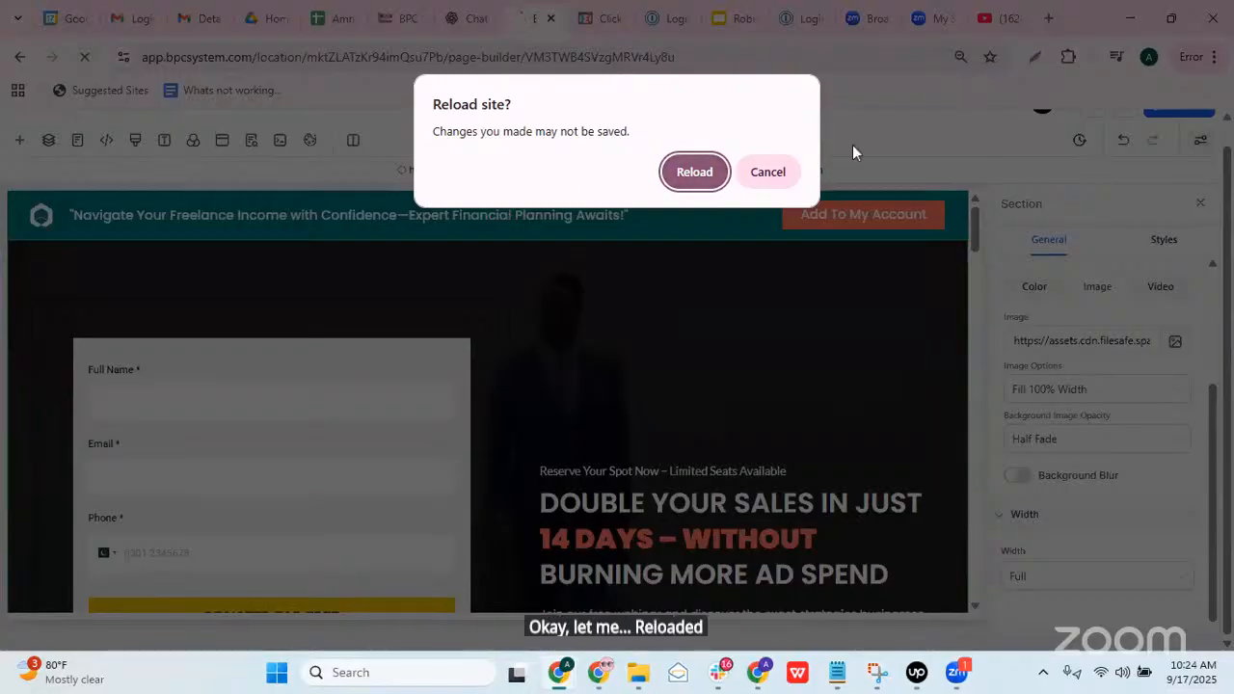
key("Return")
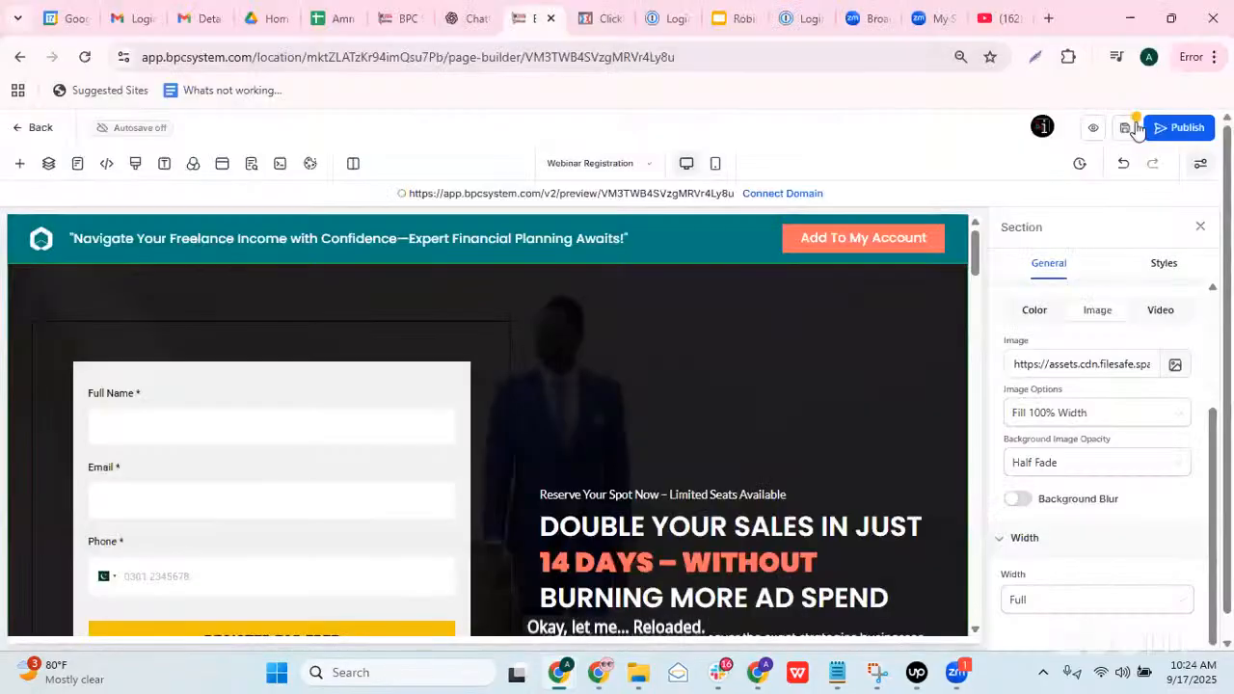
Step: Save the webinar registration page and reload the page builder
left_click(163, 157)
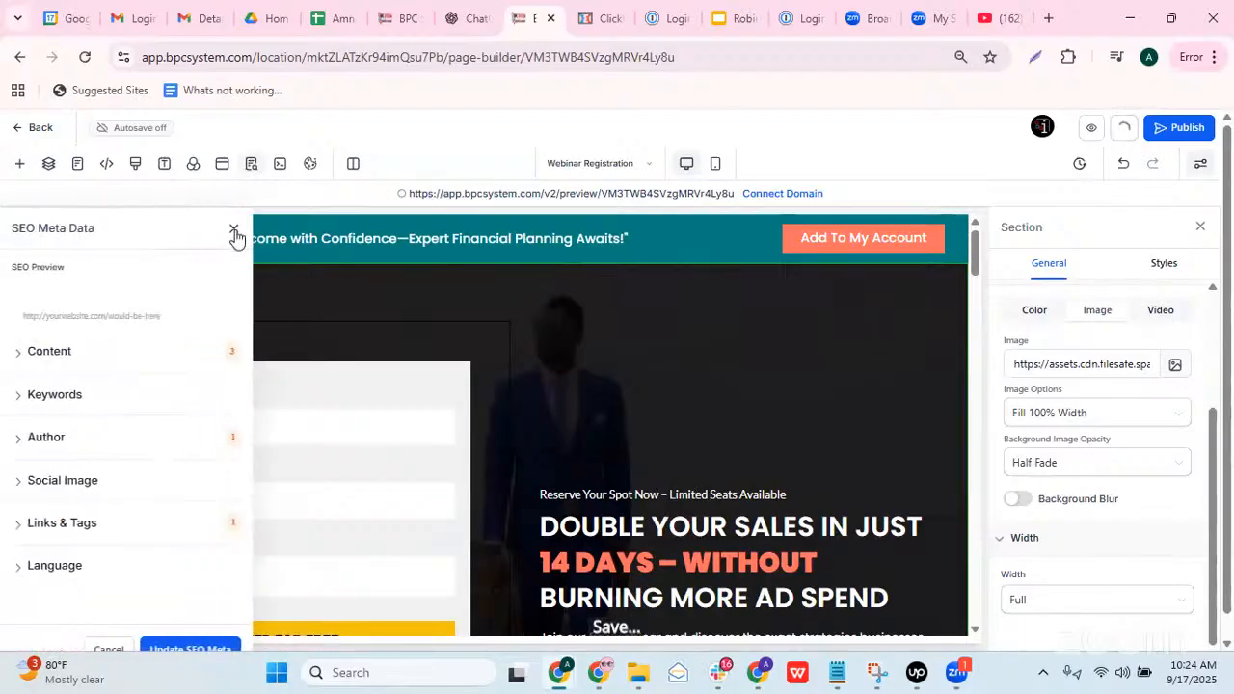
left_click(233, 229)
left_click(85, 58)
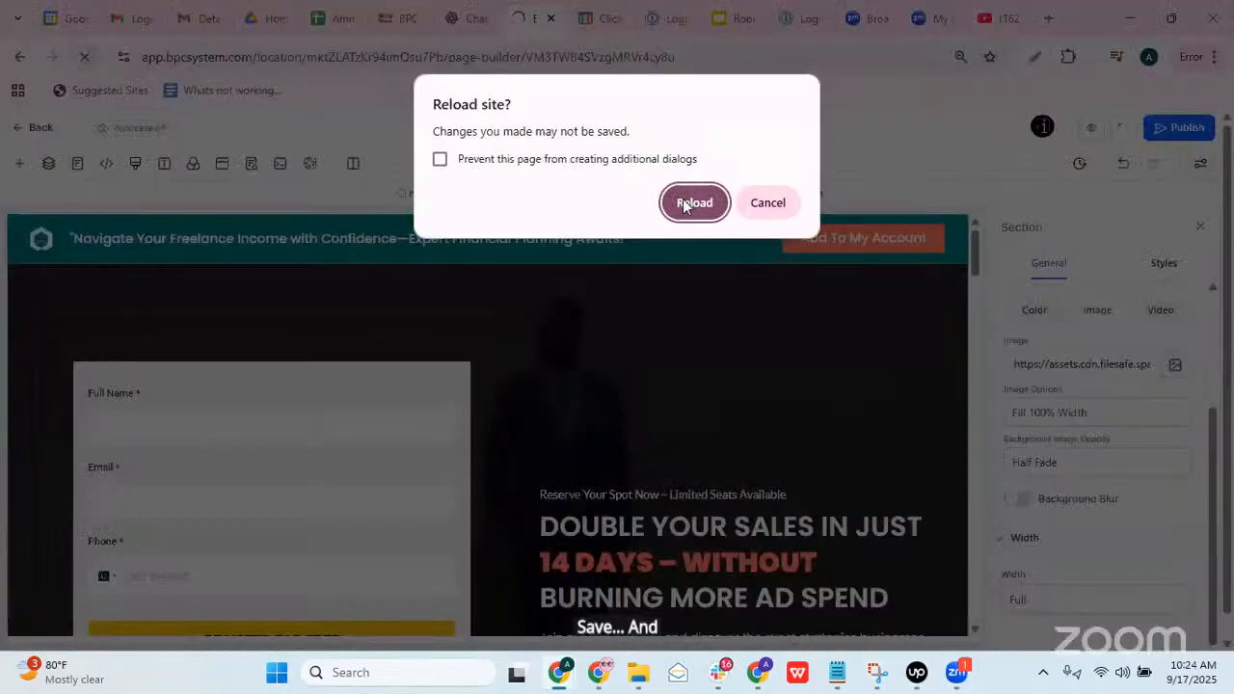
left_click(772, 212)
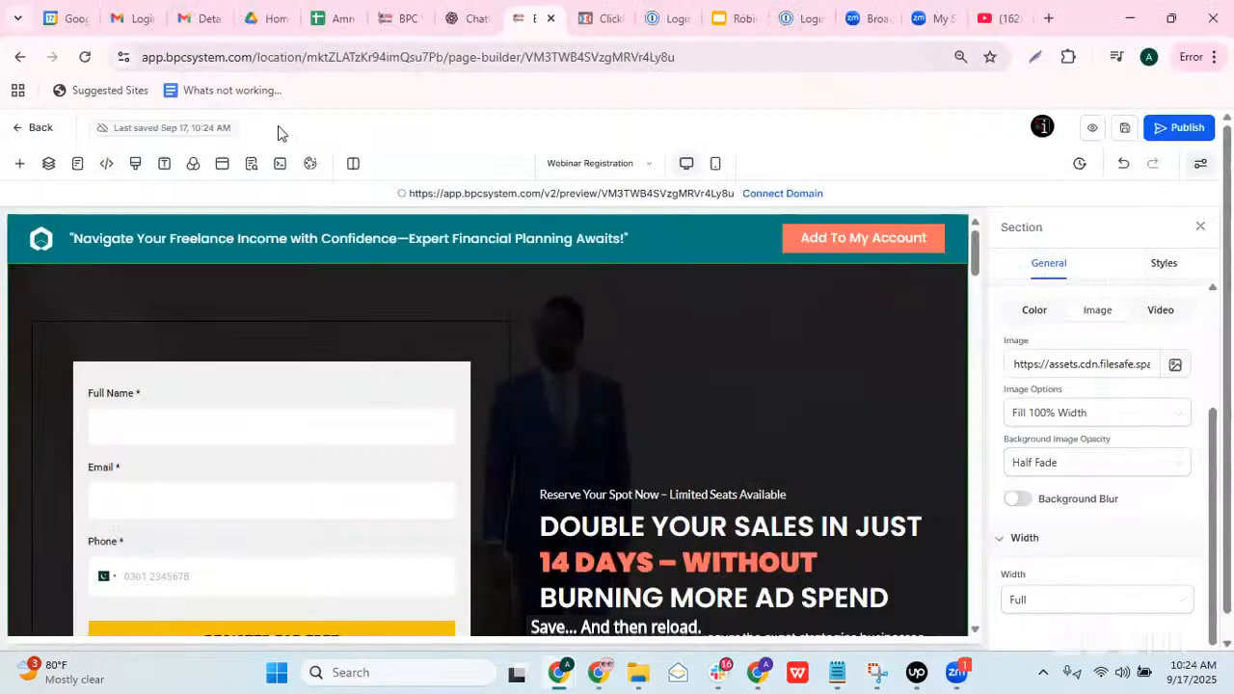
left_click(92, 64)
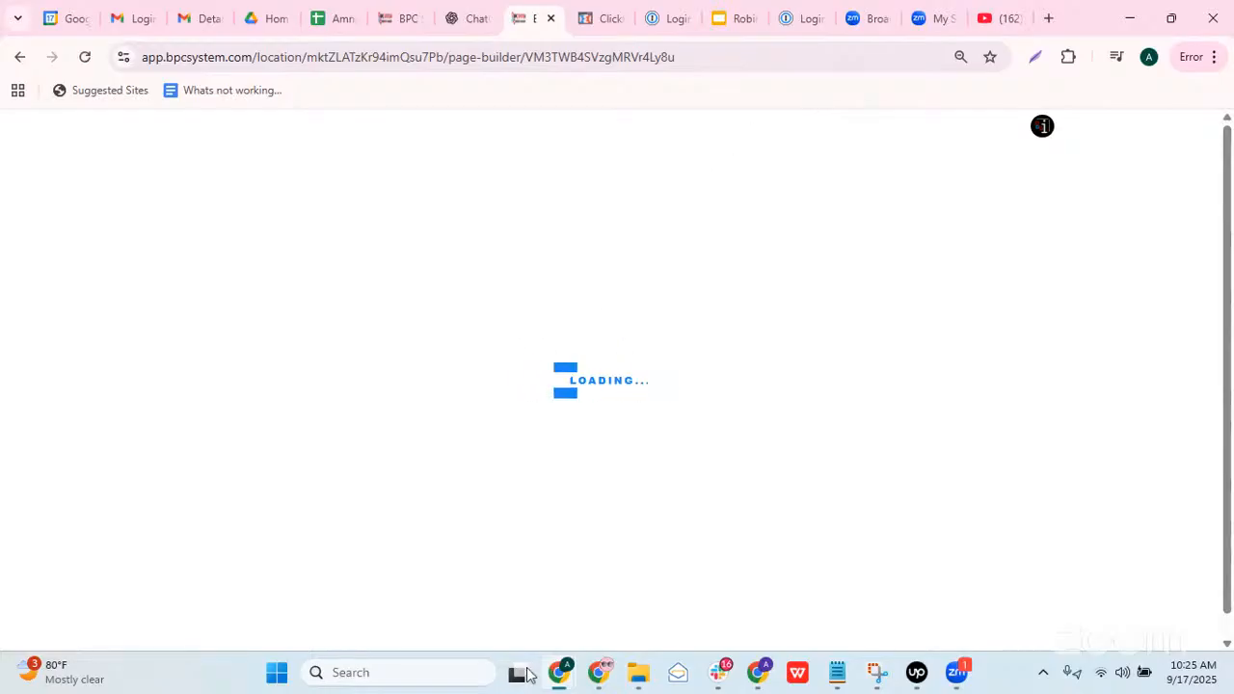
Step: Review the ChatGPT webinar copy, from what attendees learn and why not to miss it through the host bio and closing call-to-action
mouse_move(559, 673)
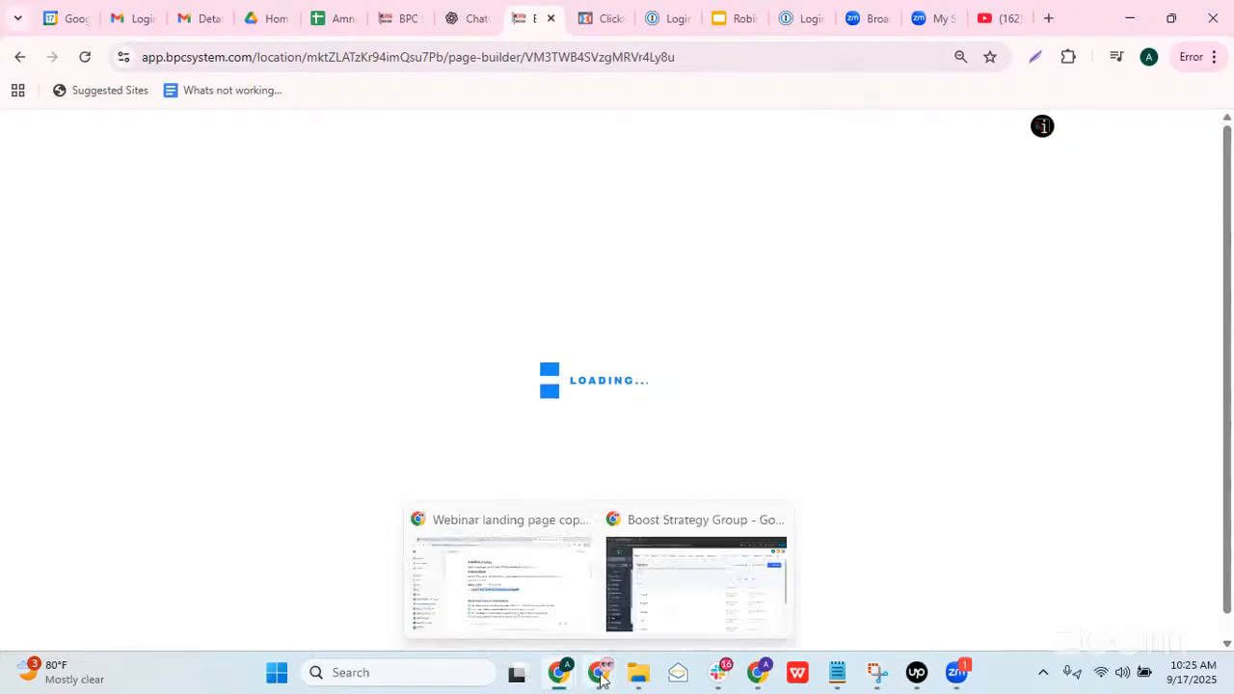
left_click(505, 548)
scroll(531, 325, "down", 3)
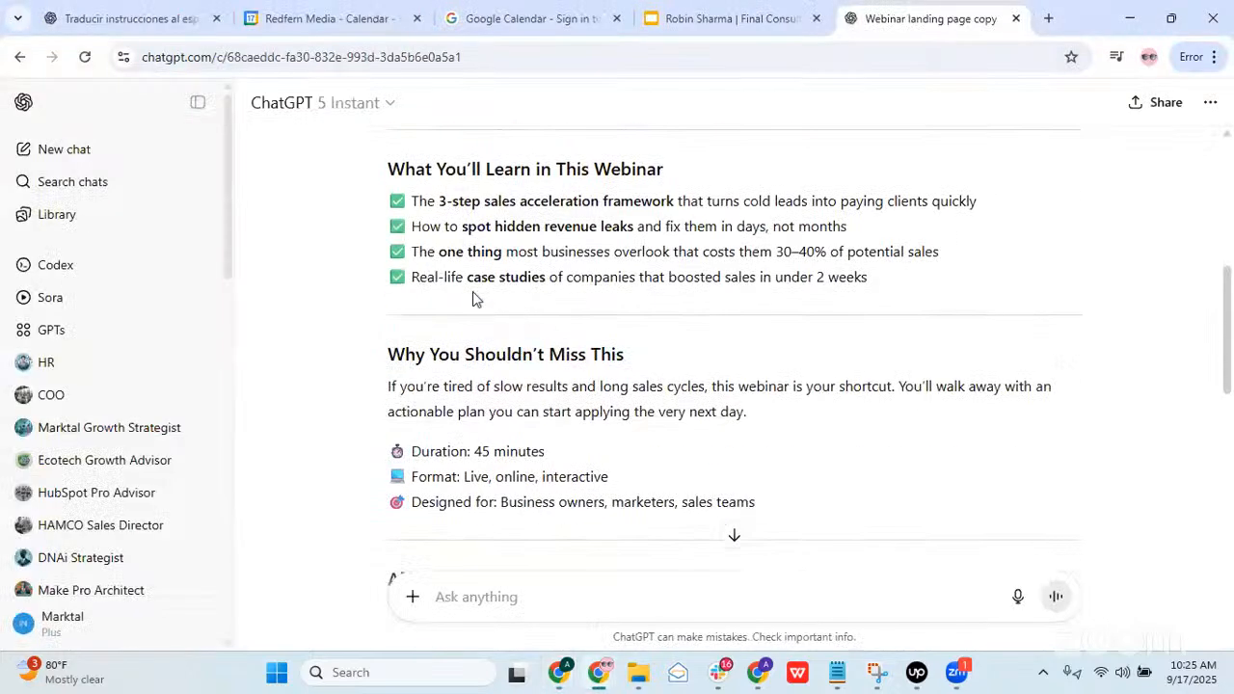
scroll(424, 295, "up", 1)
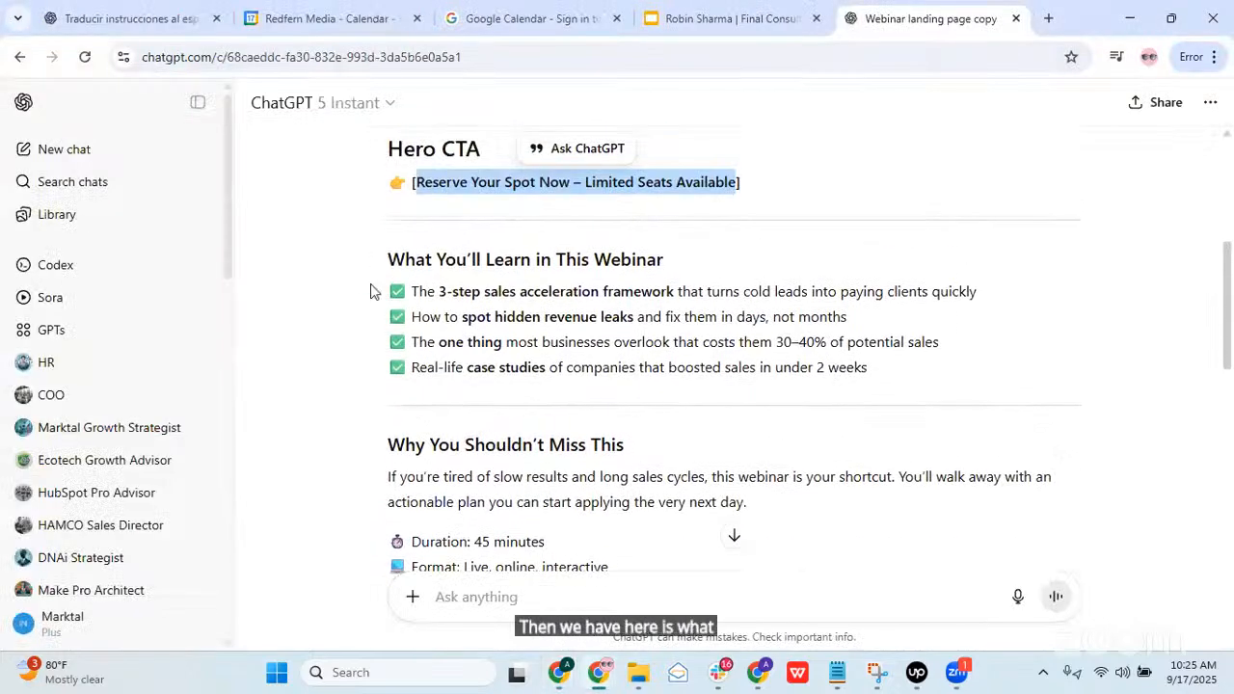
scroll(386, 279, "down", 2)
left_click_drag(391, 262, 624, 262)
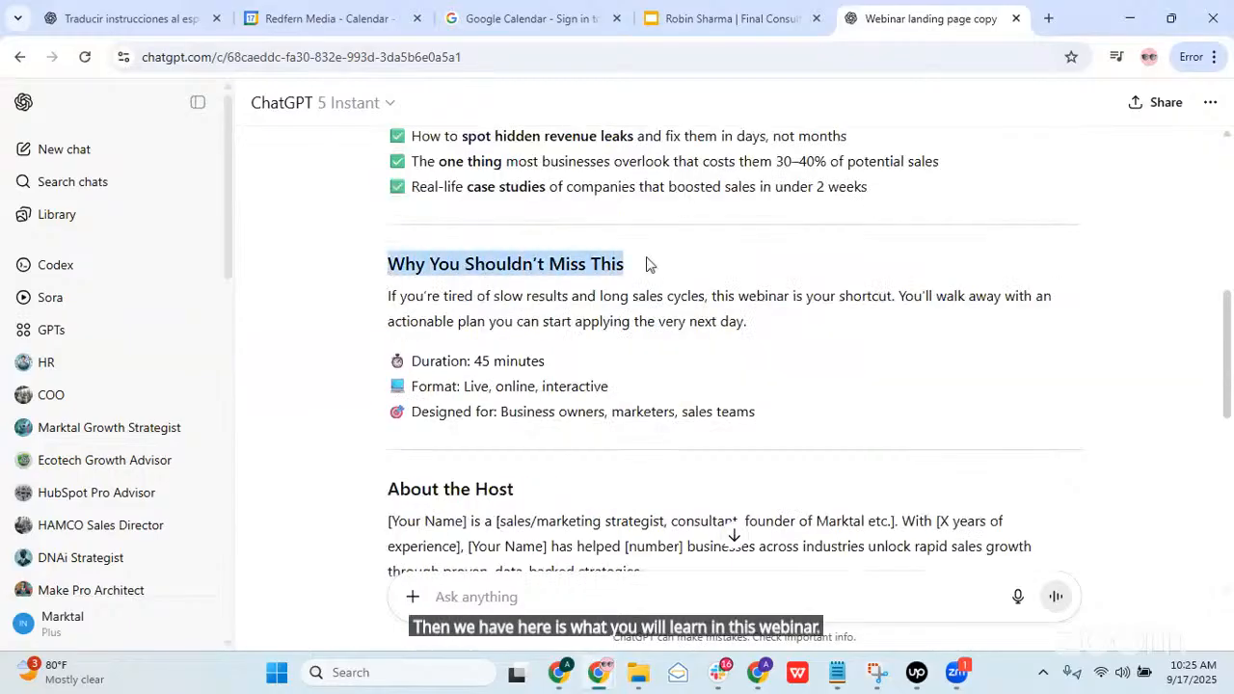
scroll(578, 289, "down", 2)
left_click_drag(392, 307, 511, 311)
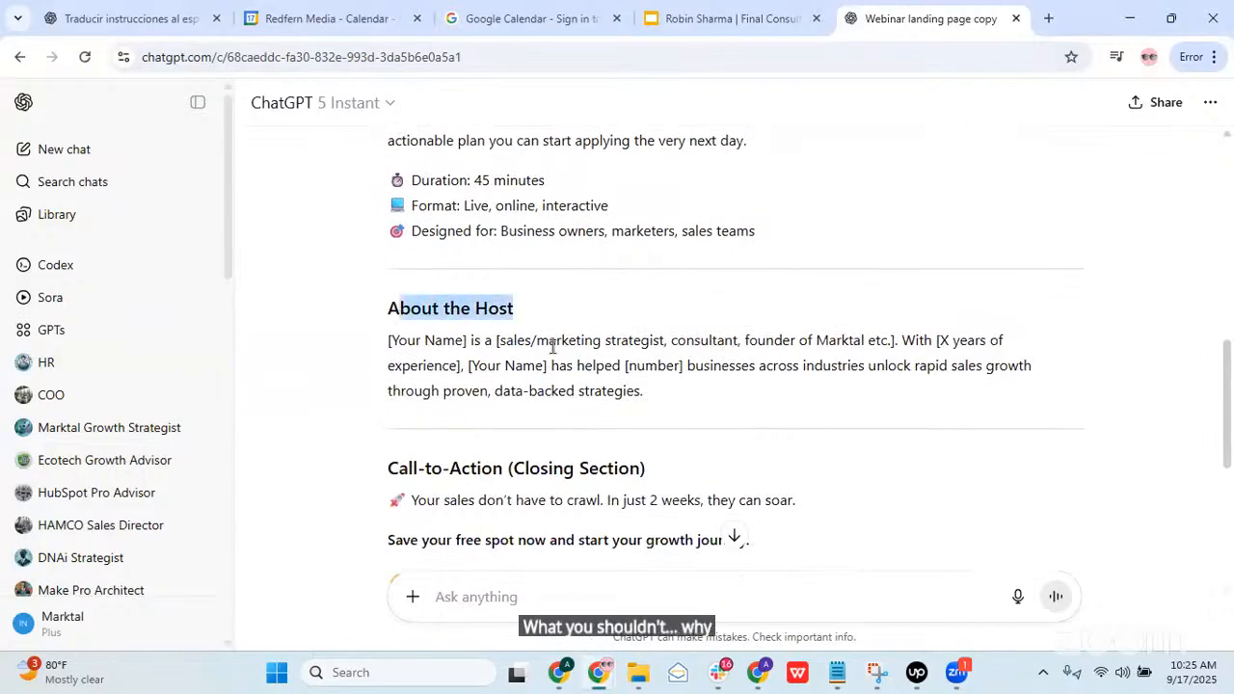
scroll(353, 370, "down", 3)
scroll(656, 384, "up", 1)
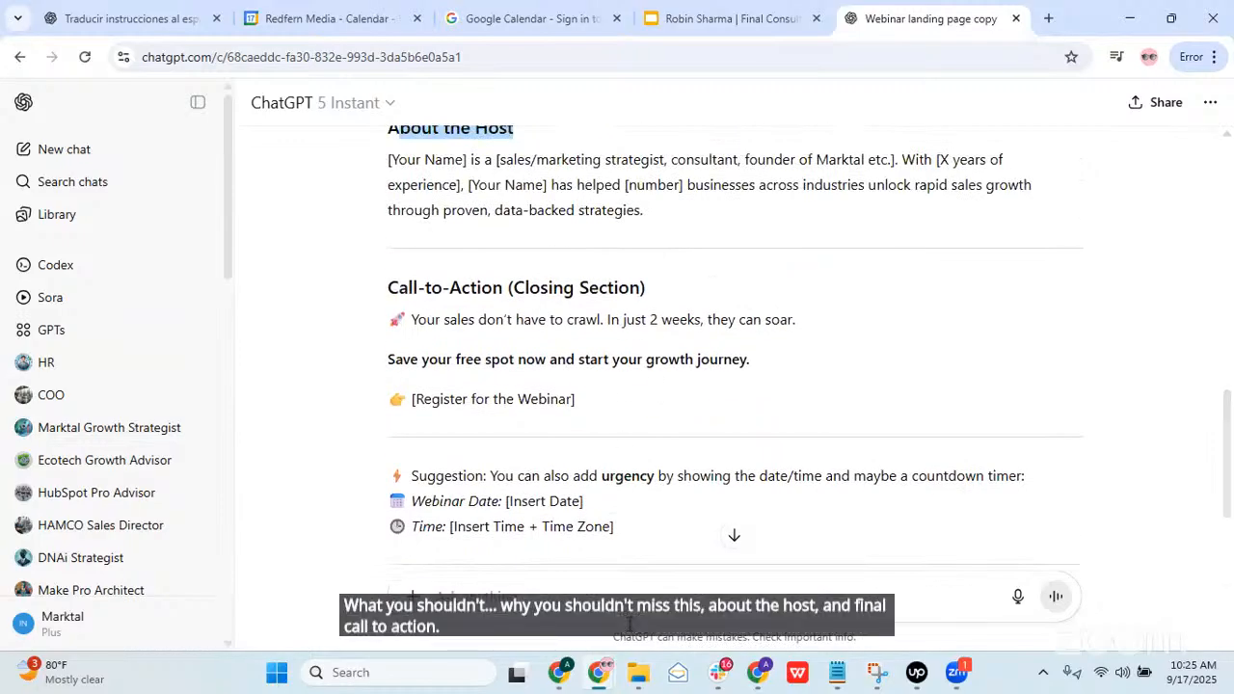
Step: Switch back to the page builder window and retry reloading it
mouse_move(556, 668)
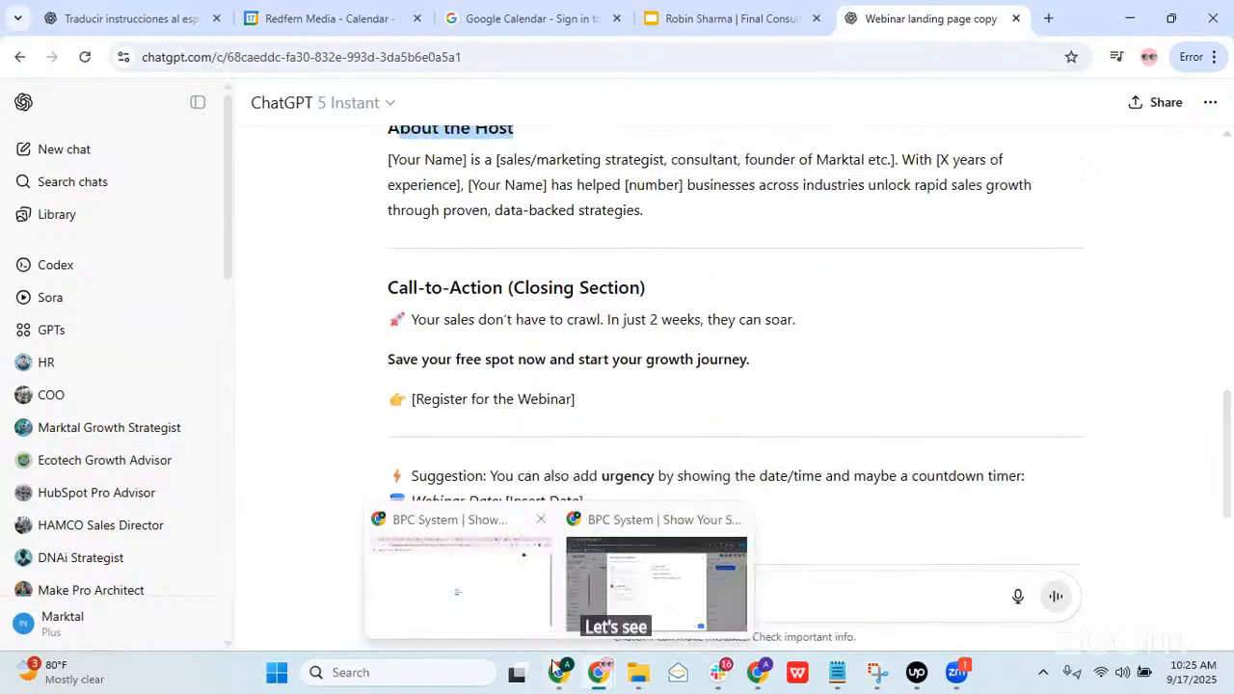
left_click(458, 579)
left_click(85, 57)
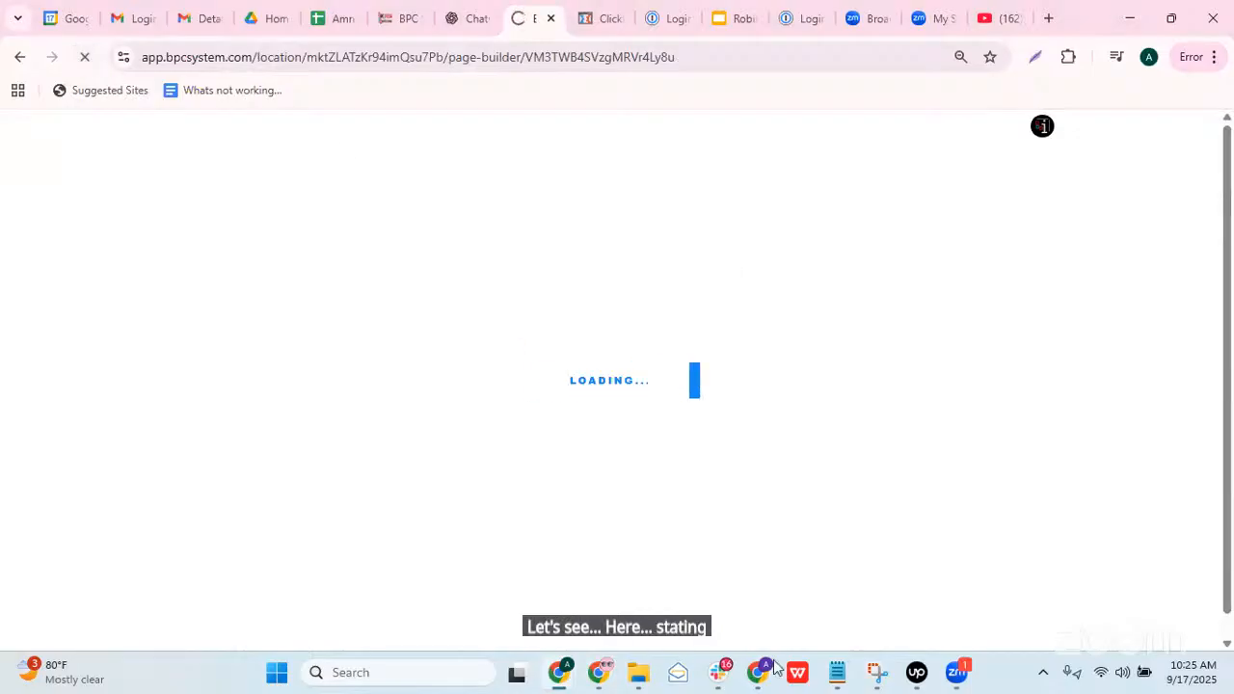
mouse_move(758, 672)
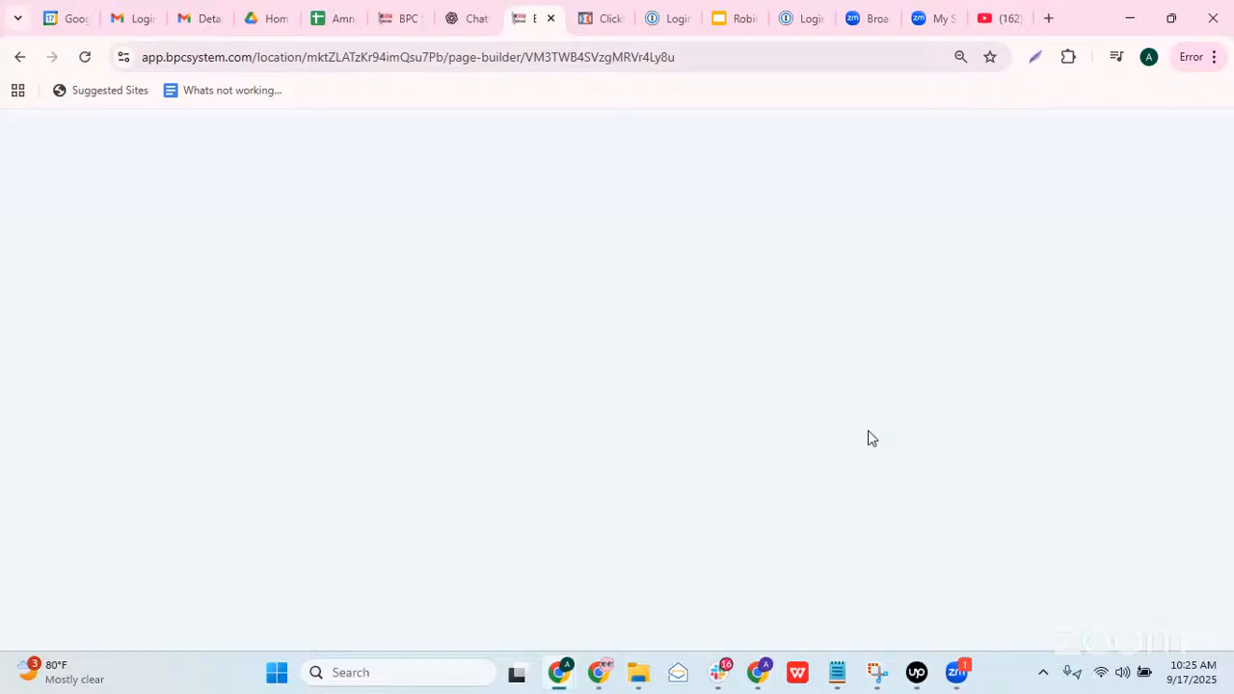
left_click(86, 59)
Step: Switch to the incognito BPC System window, show the webinar funnels list and reload it
key("alt+Tab")
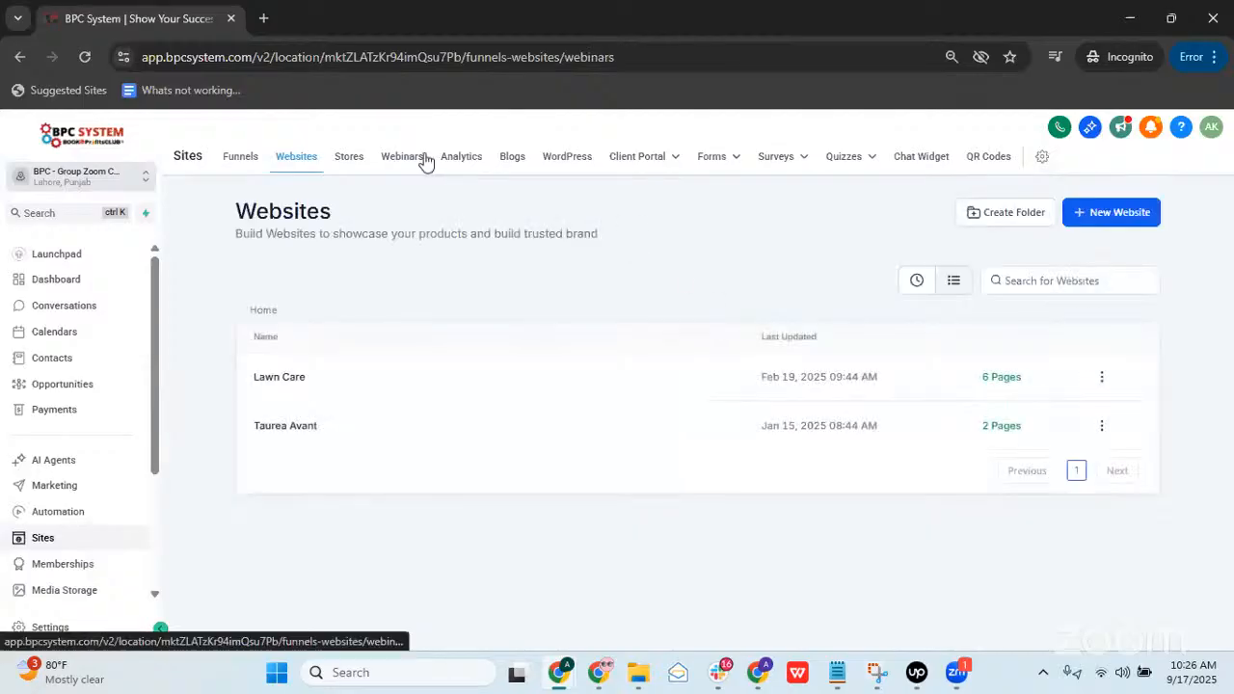
left_click(420, 158)
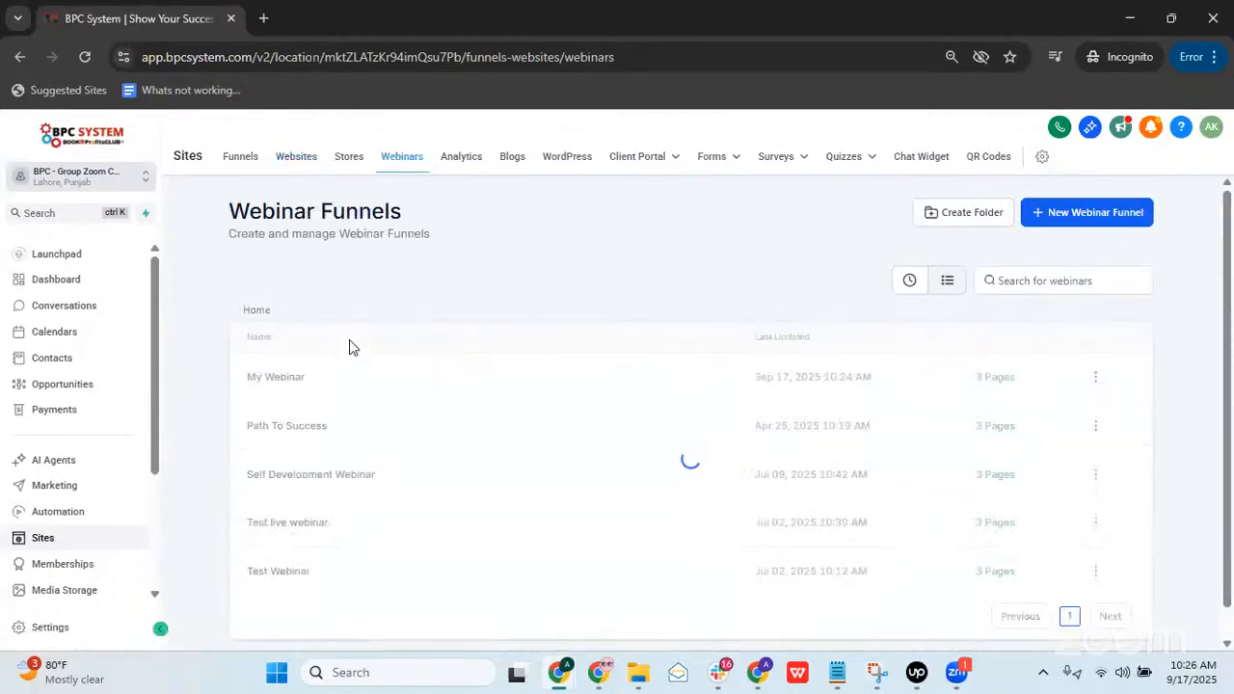
left_click(84, 56)
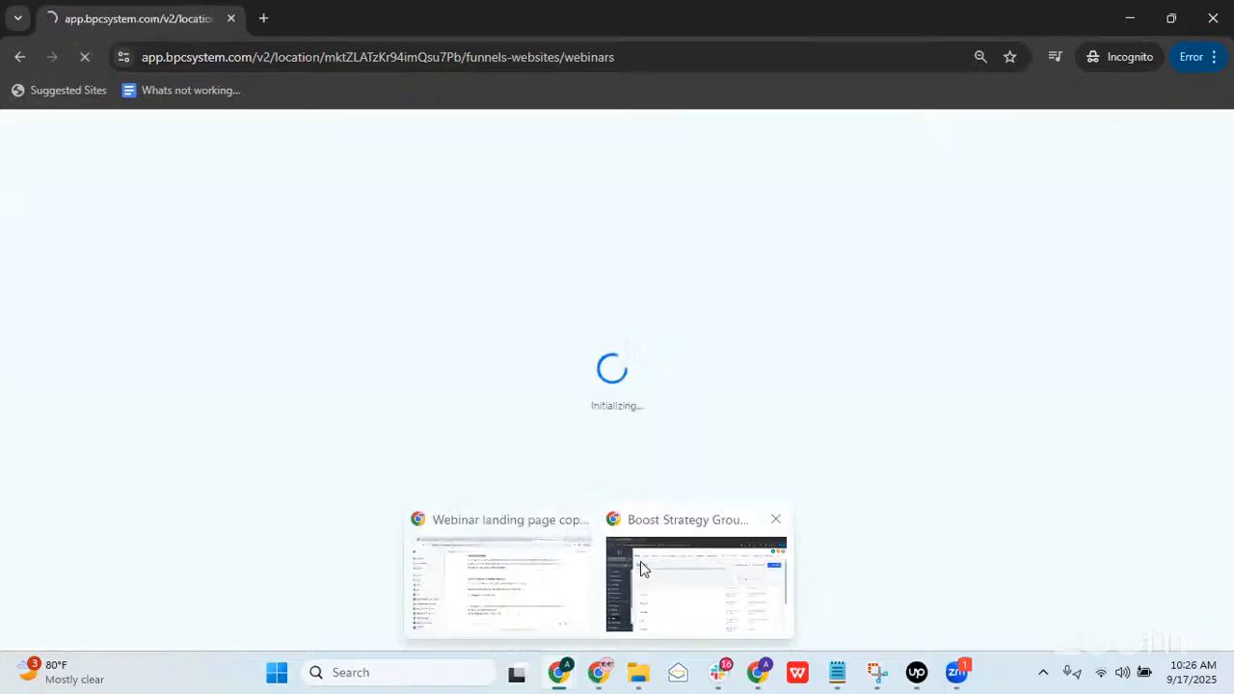
mouse_move(563, 672)
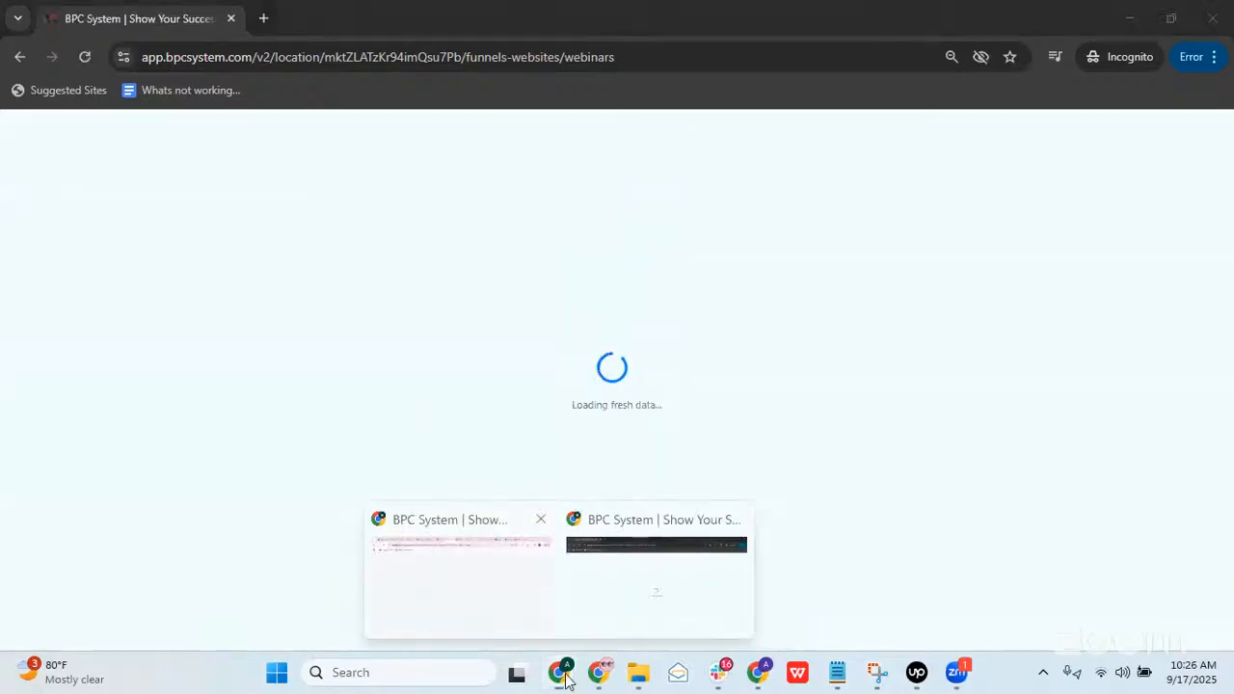
left_click(652, 585)
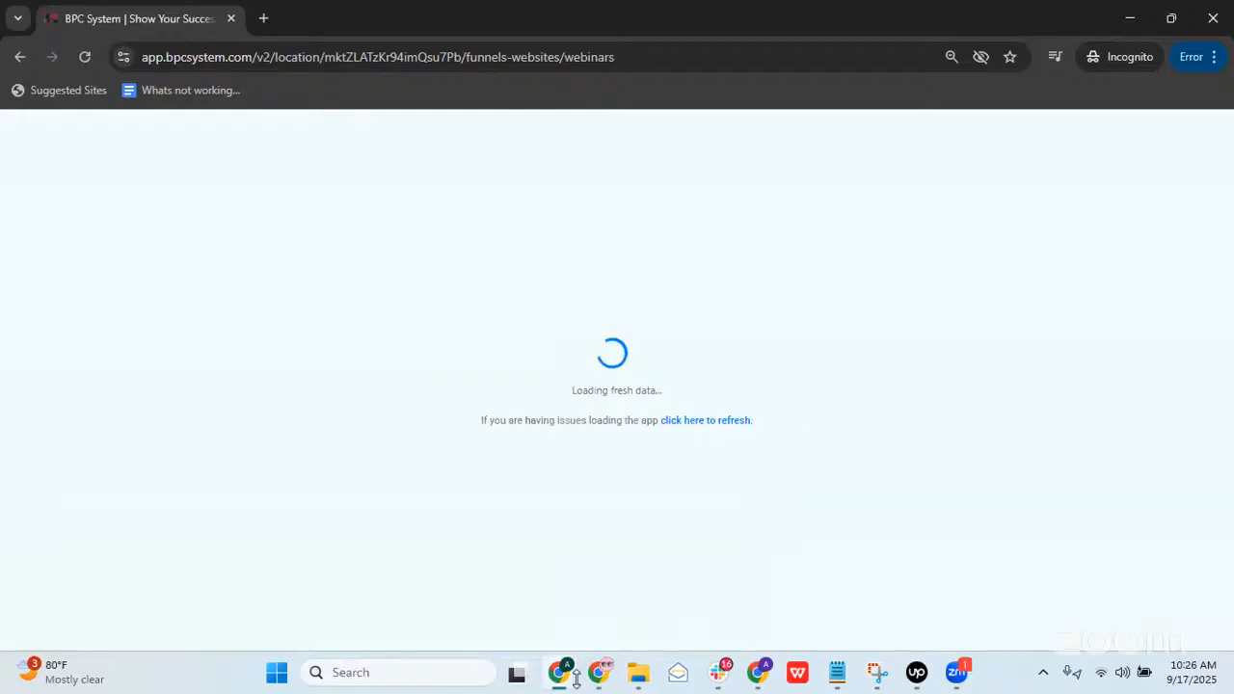
Step: Sign in with the account e-mail and password and request the security code by e-mail
left_click(616, 366)
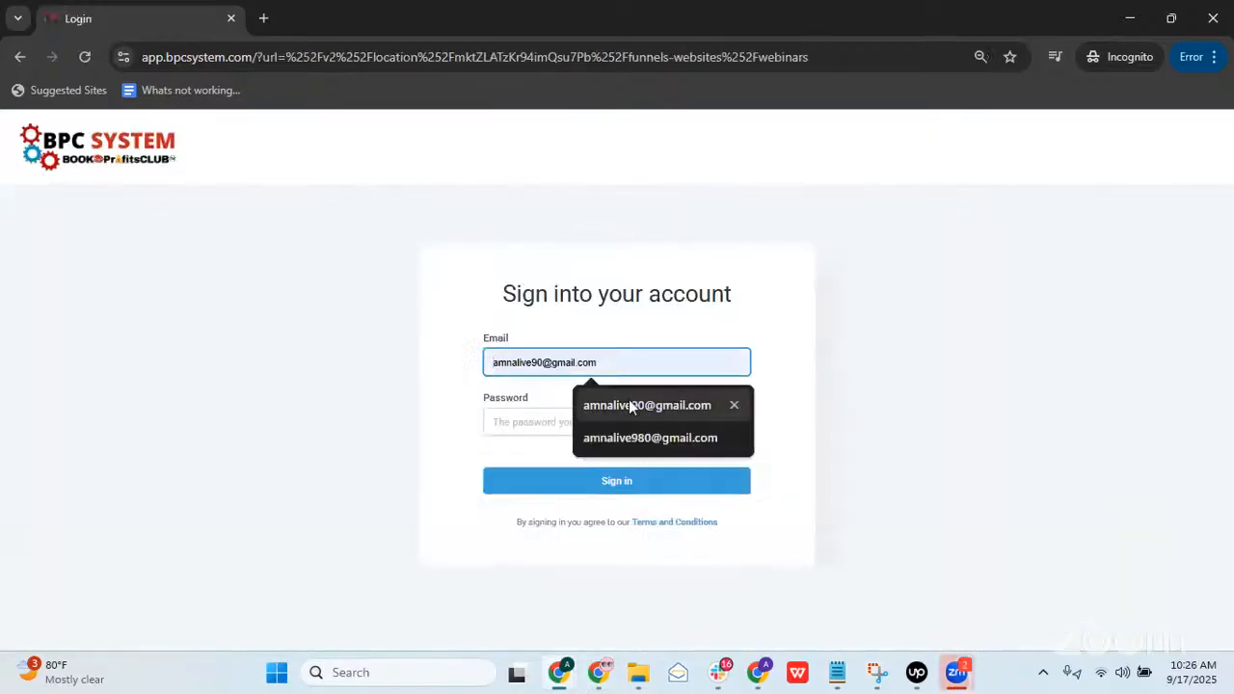
left_click(611, 421)
left_click(595, 429)
type("******")
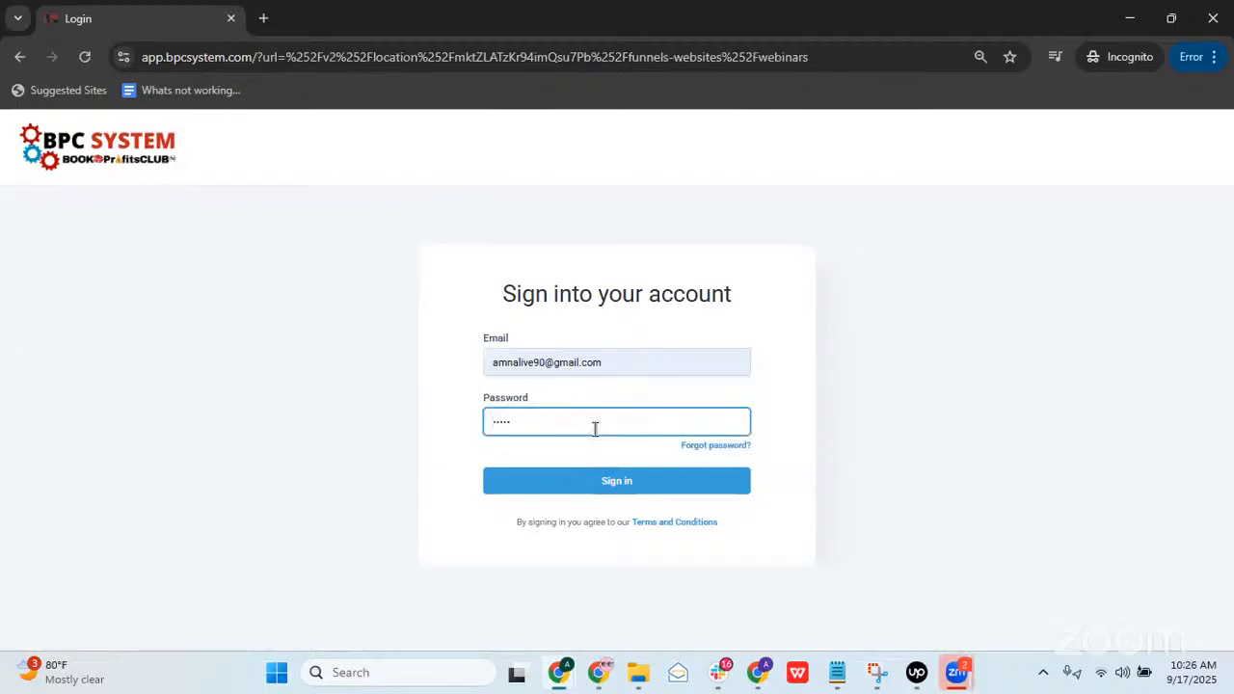
type("*******")
key("Return")
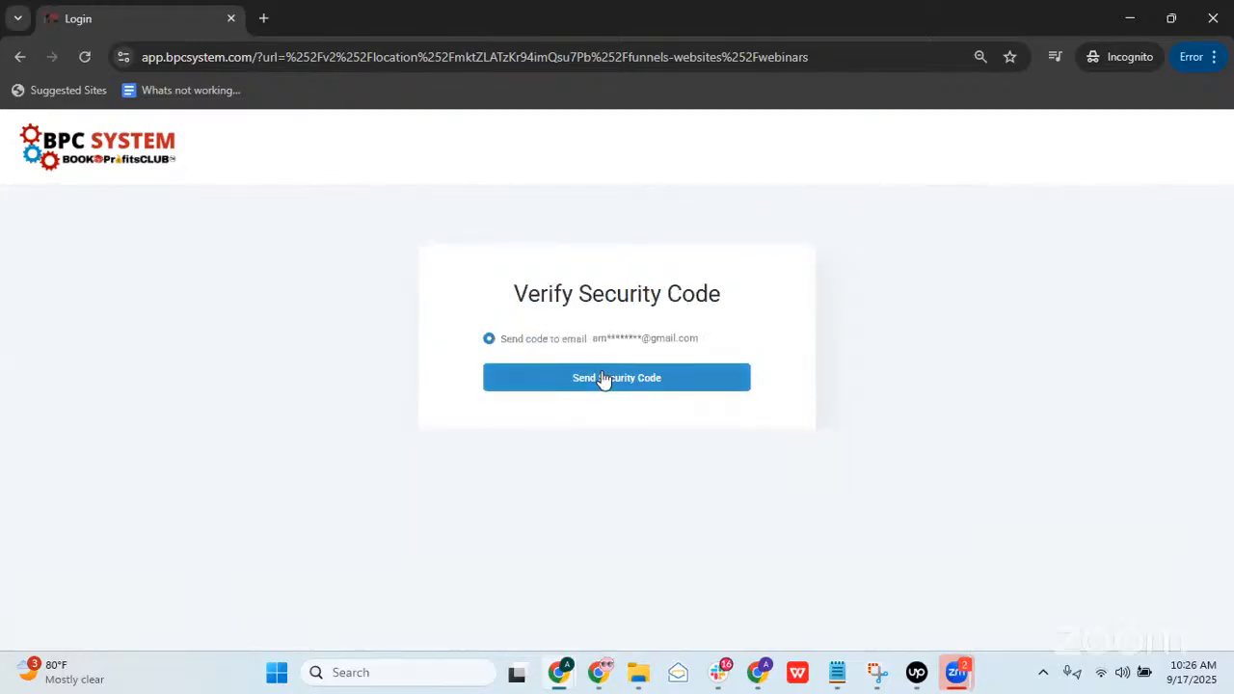
left_click(603, 378)
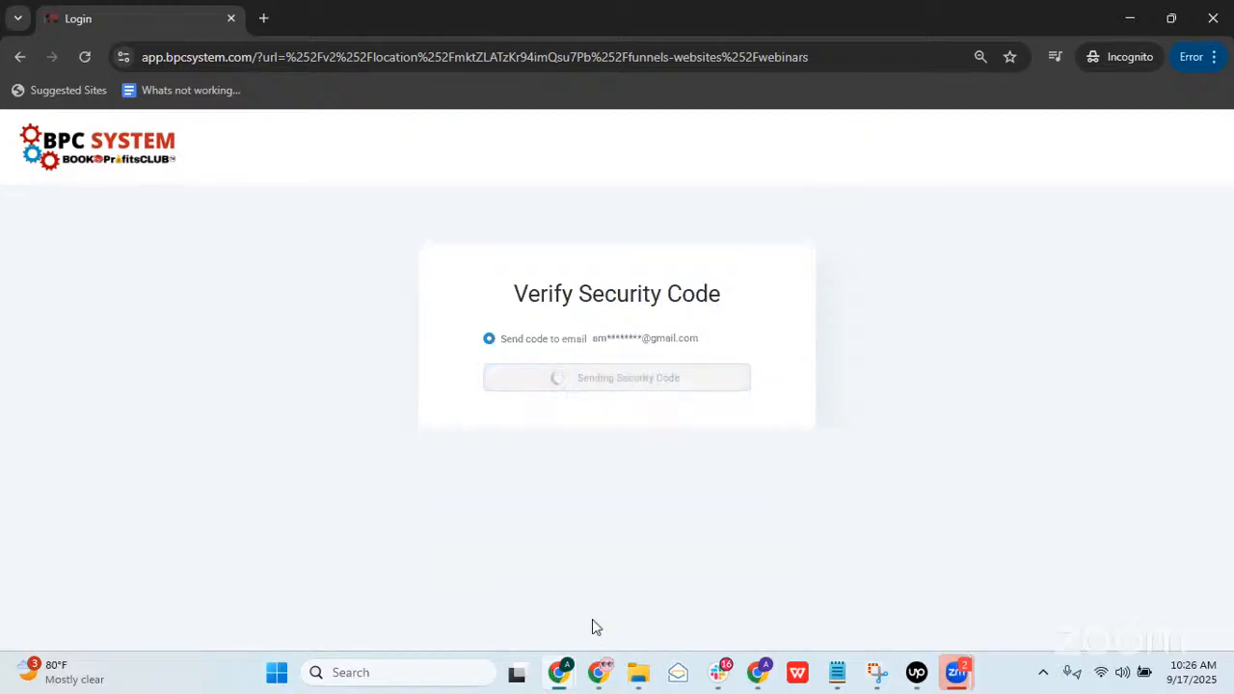
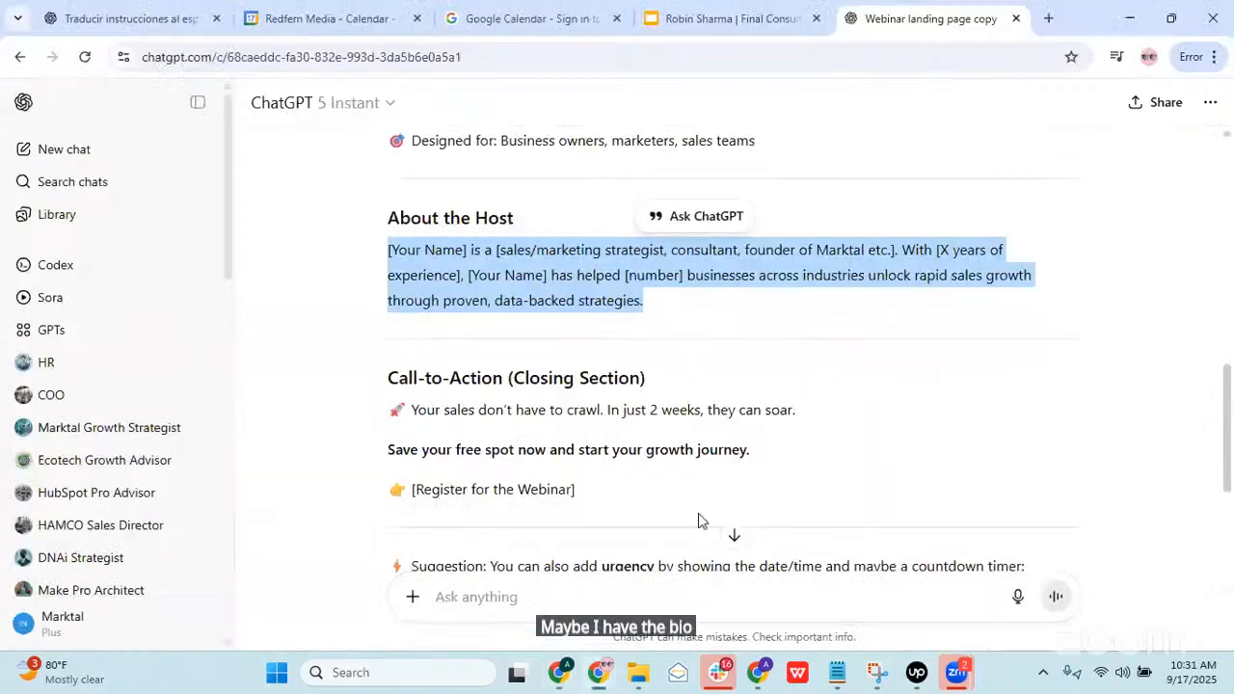
Step: Return to the page builder from ChatGPT and examine the registration page's testimonial and FAQ sections
mouse_move(600, 678)
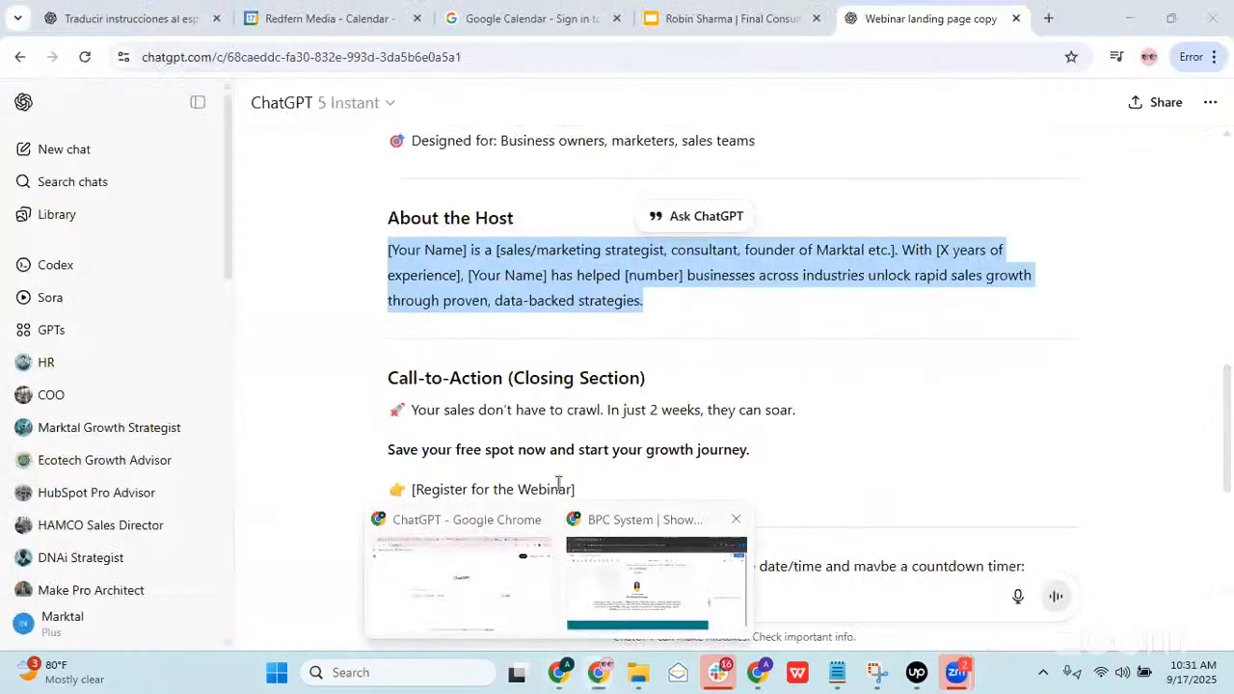
key("alt+Tab")
left_click(791, 385)
scroll(800, 395, "down", 3)
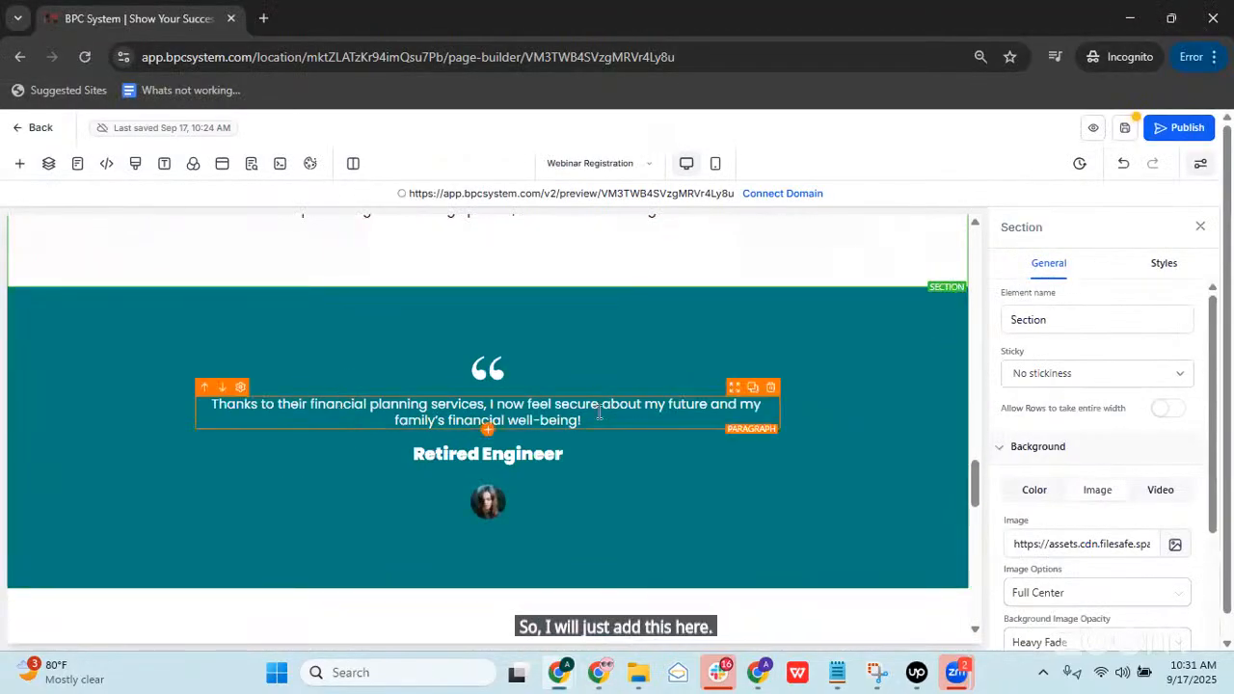
scroll(595, 408, "down", 2)
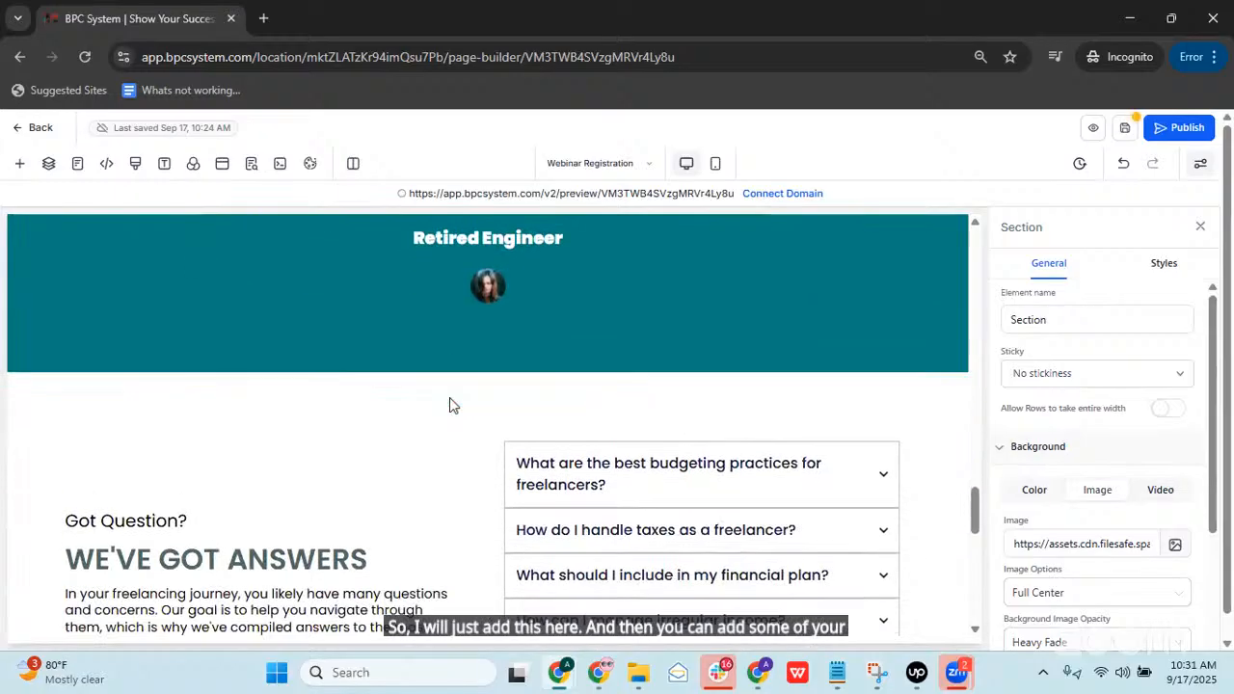
scroll(454, 407, "down", 2)
scroll(622, 460, "up", 4)
scroll(787, 446, "down", 2)
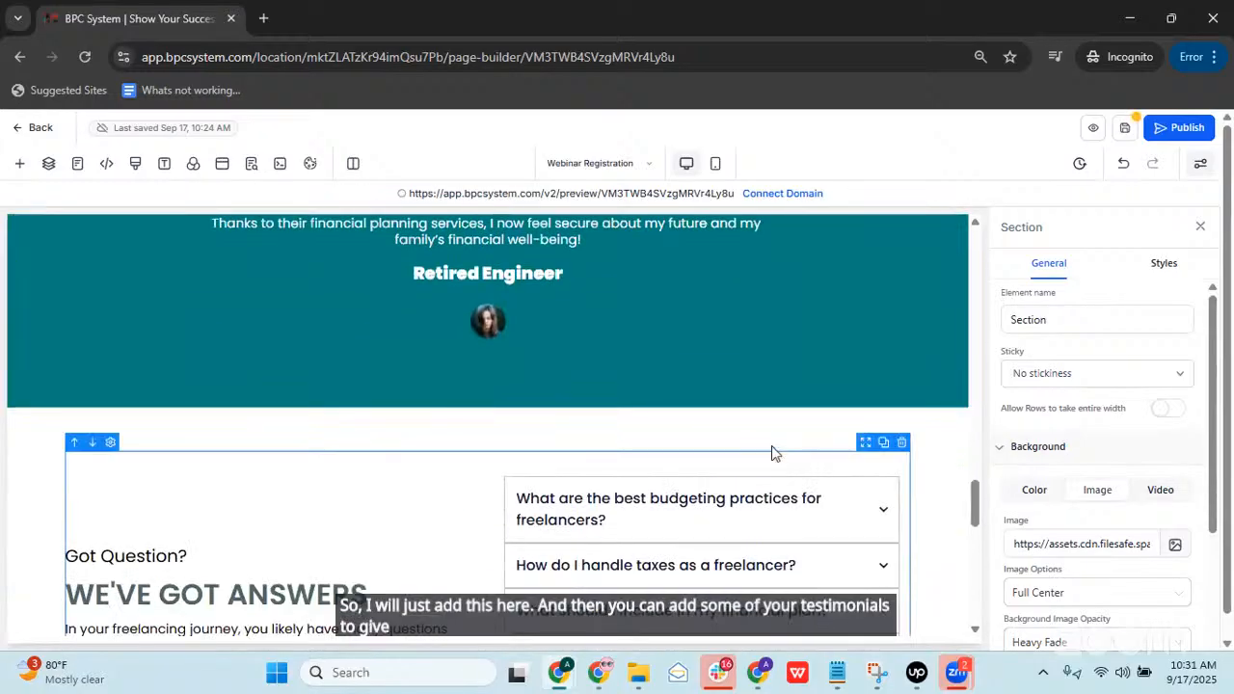
scroll(580, 373, "up", 2)
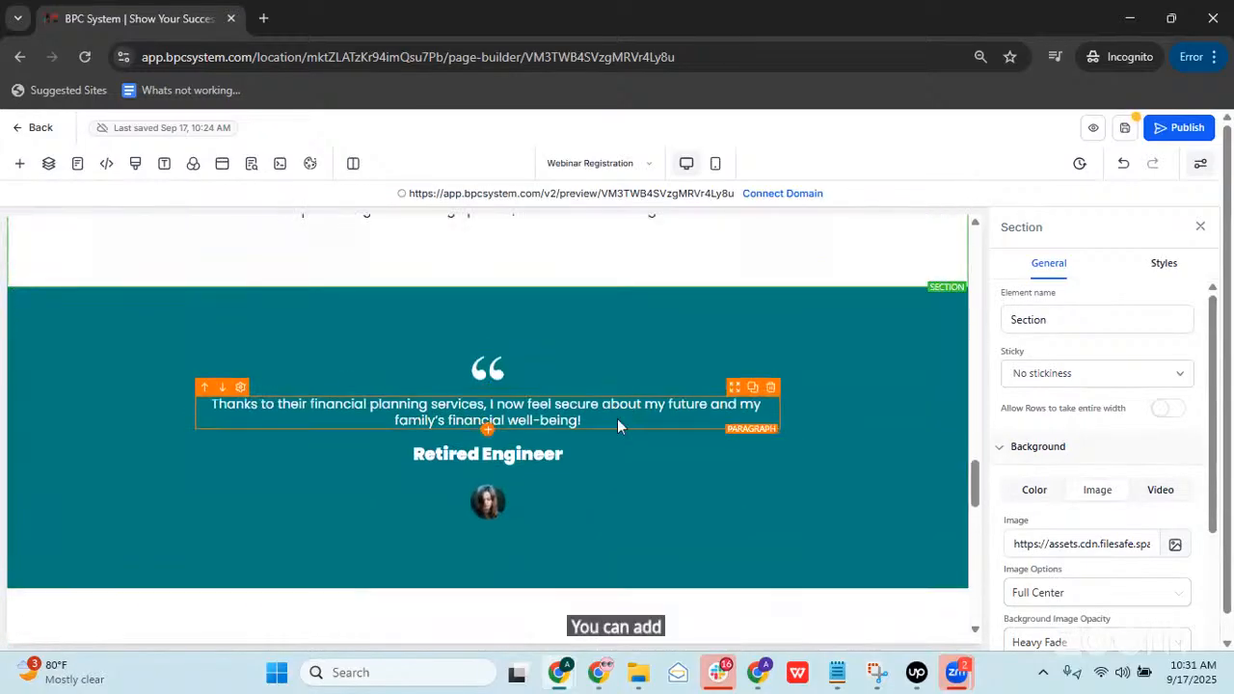
scroll(617, 418, "down", 1)
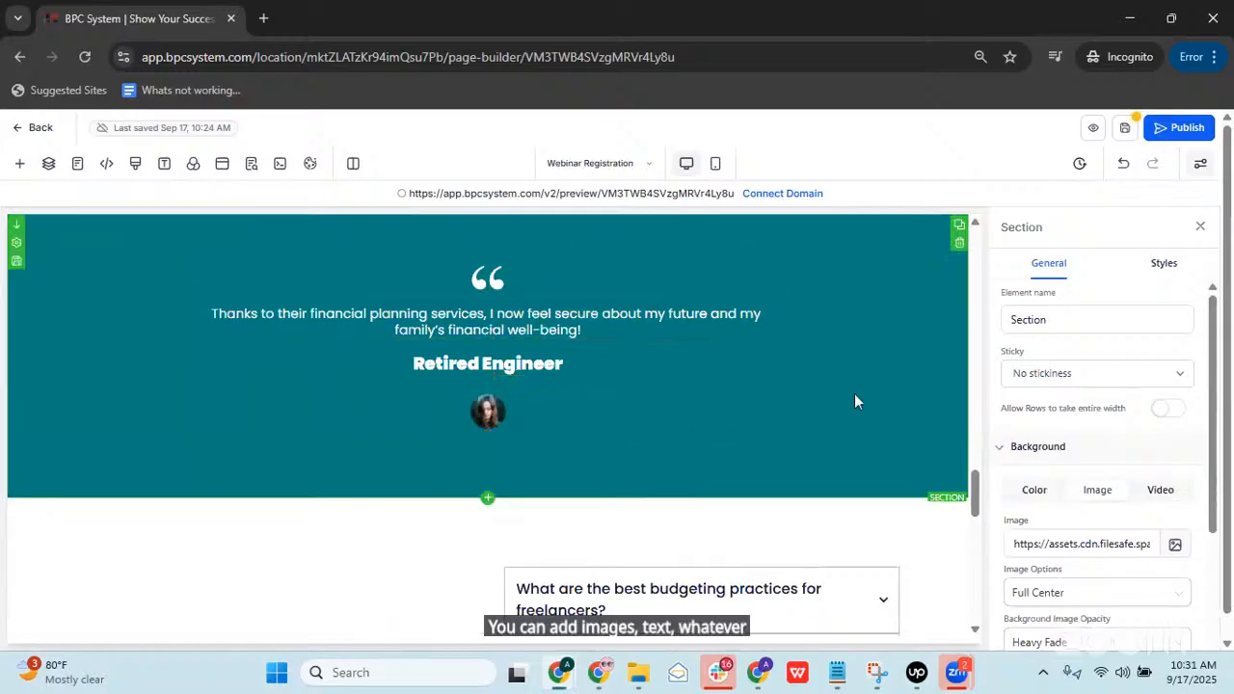
scroll(825, 375, "down", 1)
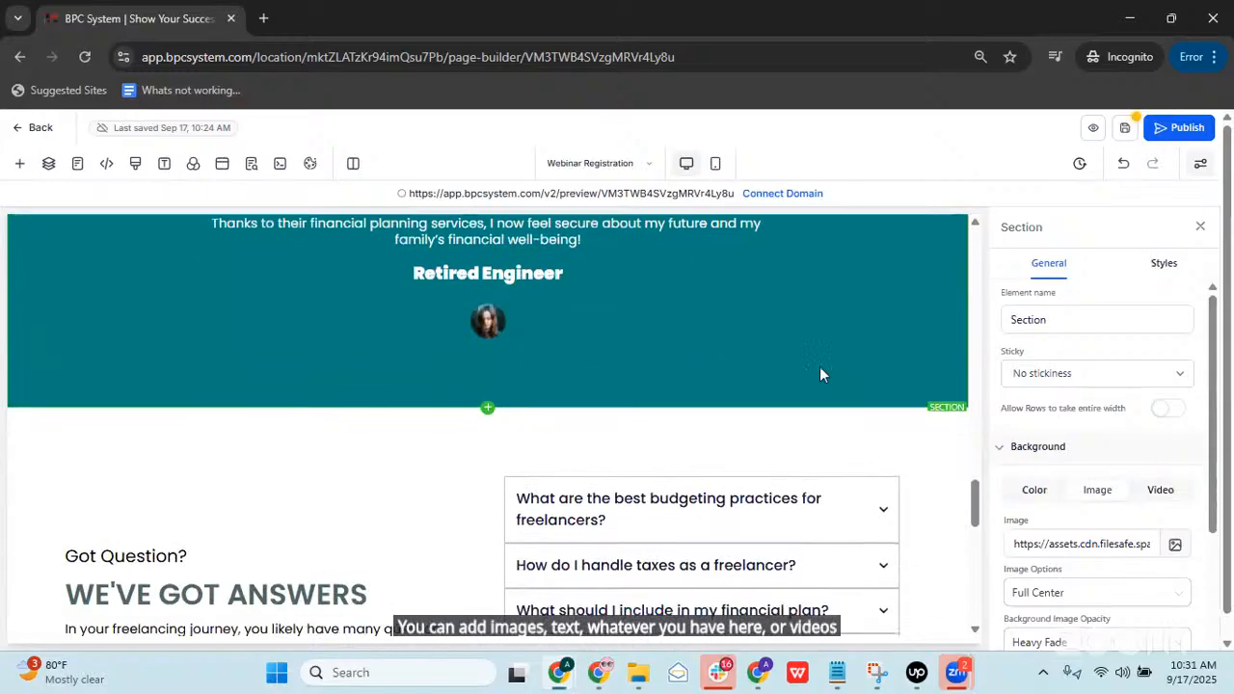
scroll(819, 374, "down", 3)
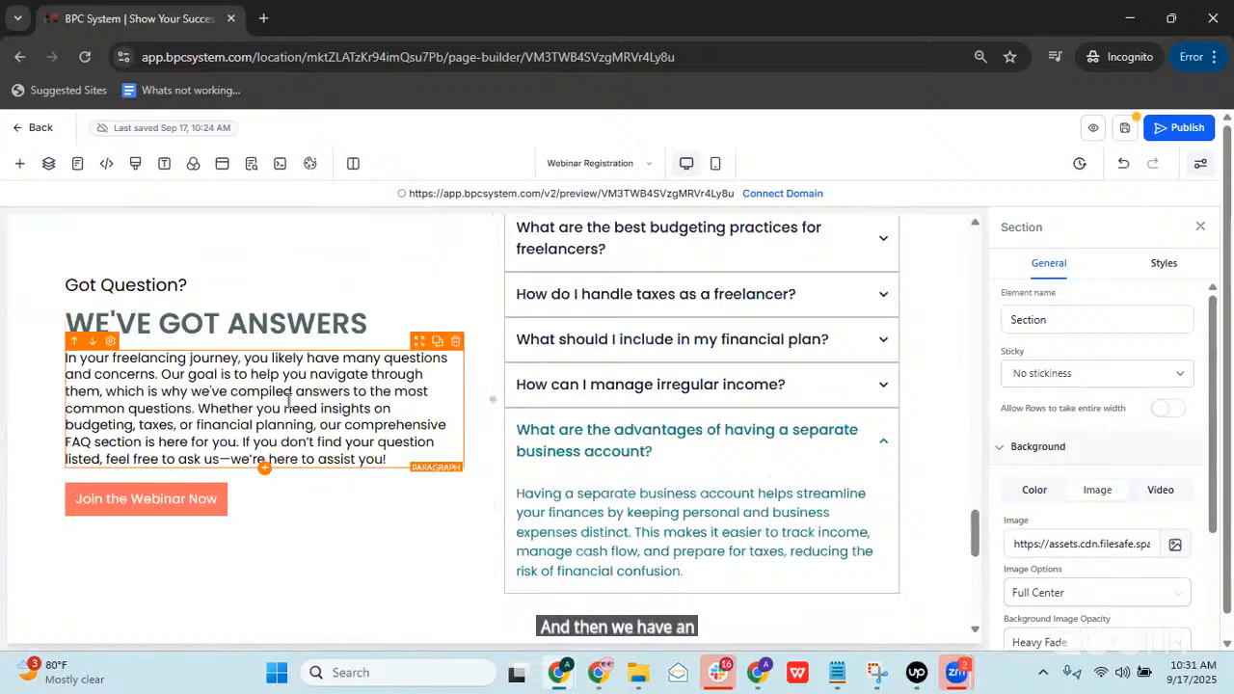
scroll(819, 324, "up", 1)
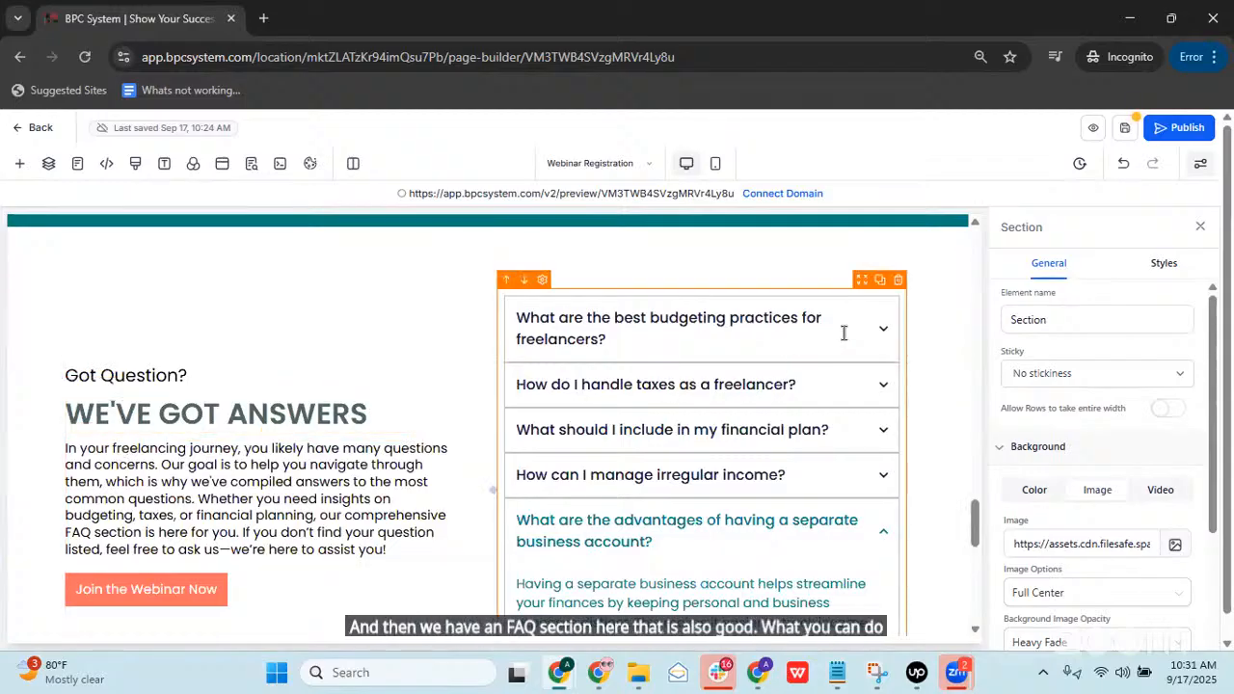
Step: Select the FAQ element and review its settings down to the FAQ list items
left_click(844, 332)
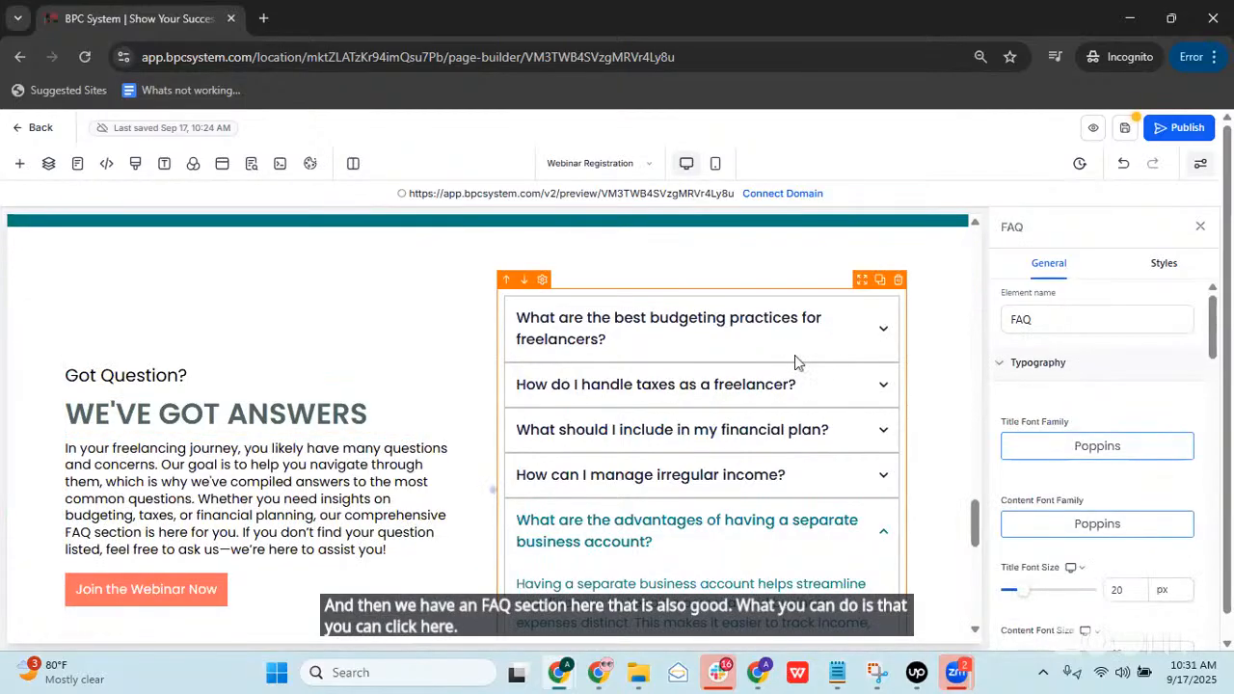
scroll(1020, 397, "down", 5)
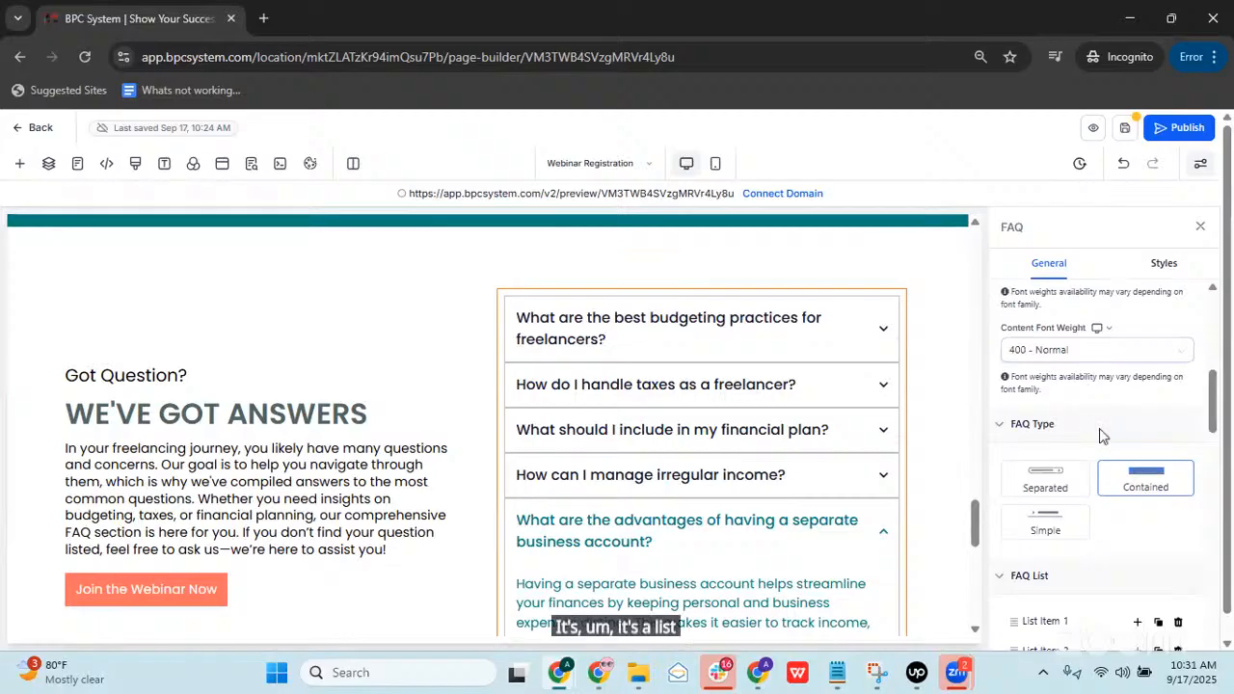
scroll(1099, 432, "down", 2)
scroll(1034, 418, "down", 1)
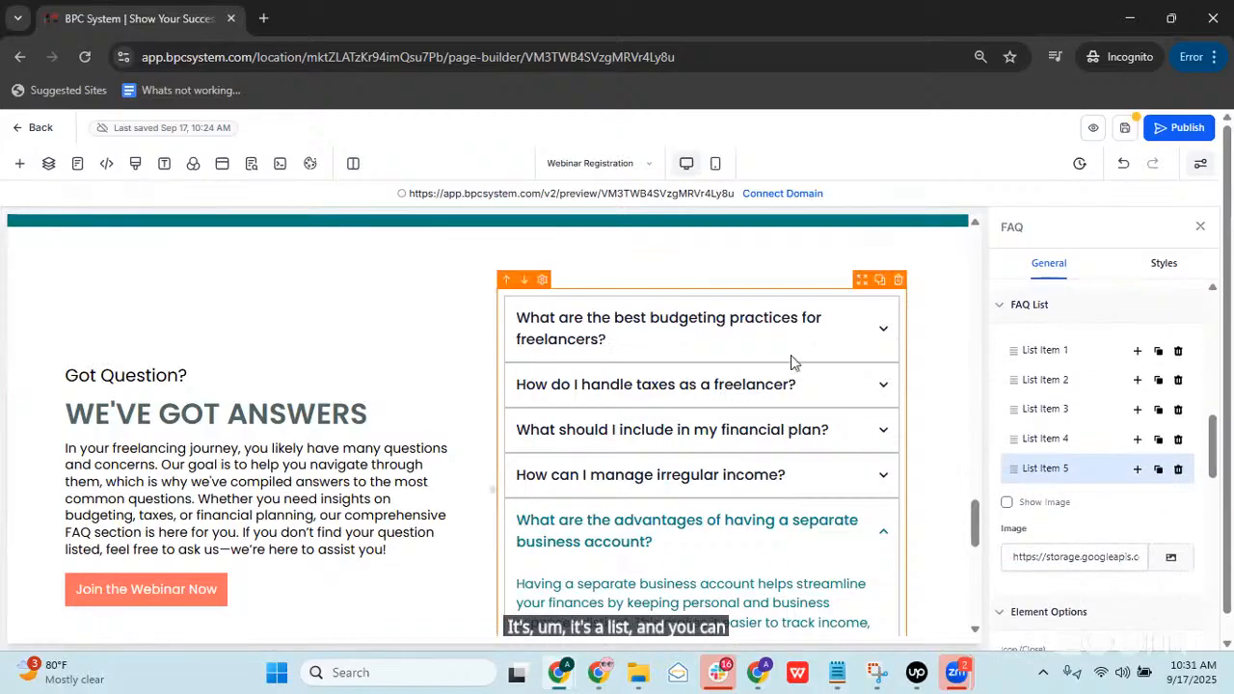
Step: Open the first FAQ list item, delete part of its answer text and undo the deletion
left_click(1041, 352)
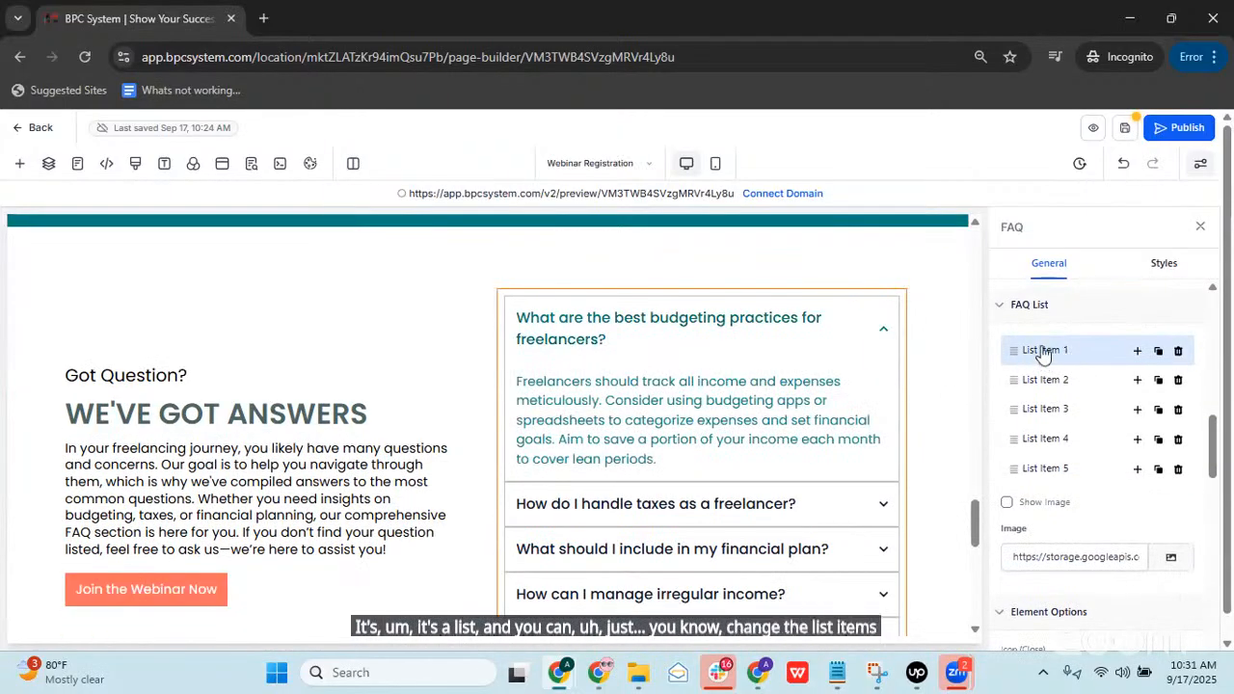
left_click_drag(670, 458, 564, 397)
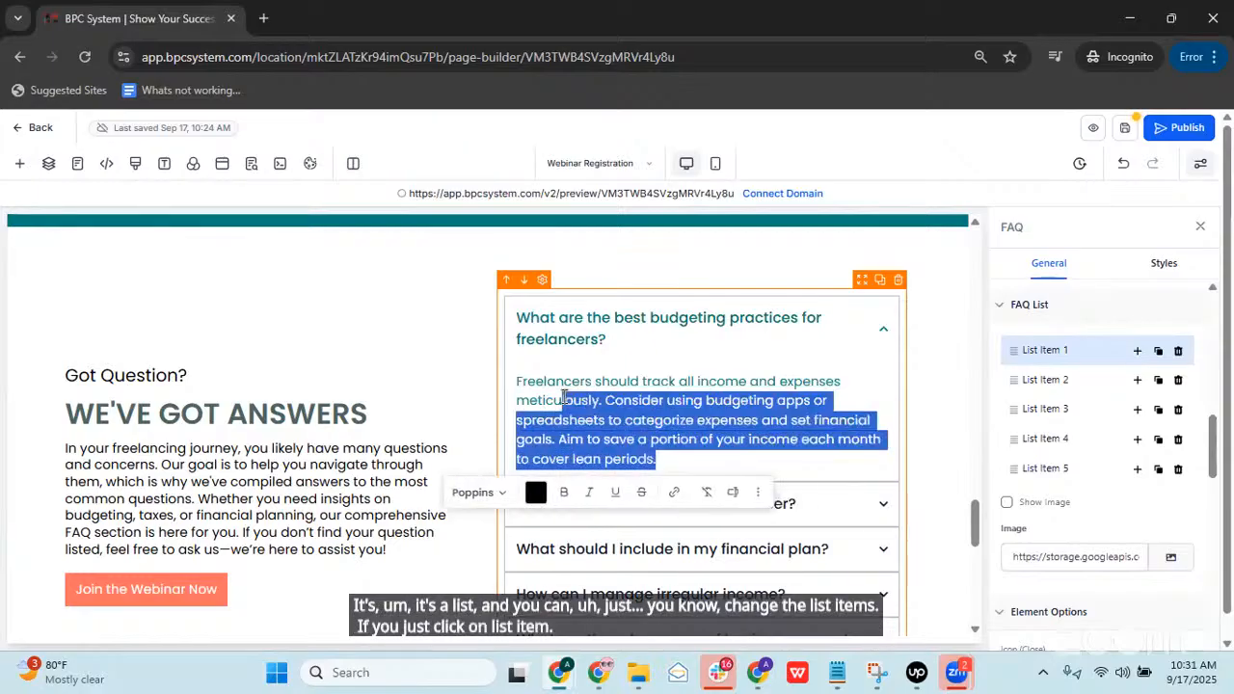
key("BackSpace")
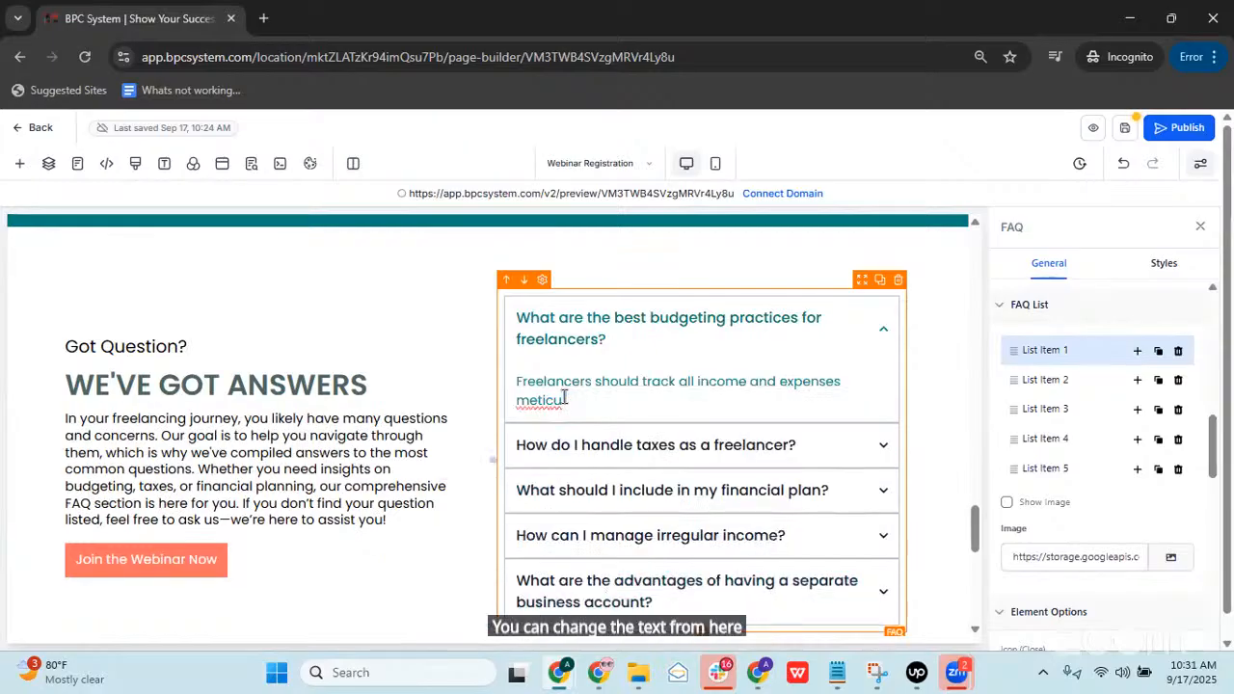
key("ctrl+z")
left_click(706, 400)
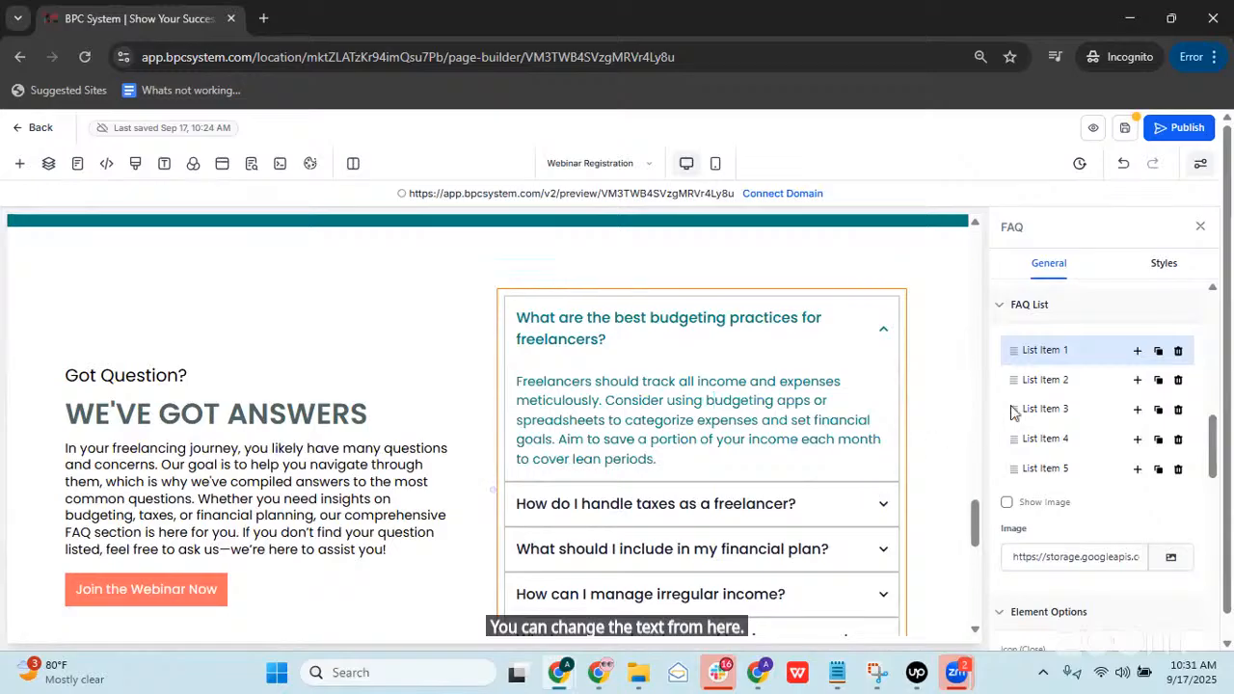
Step: Open the second FAQ list item and examine its answer about handling taxes as a freelancer
left_click(1035, 382)
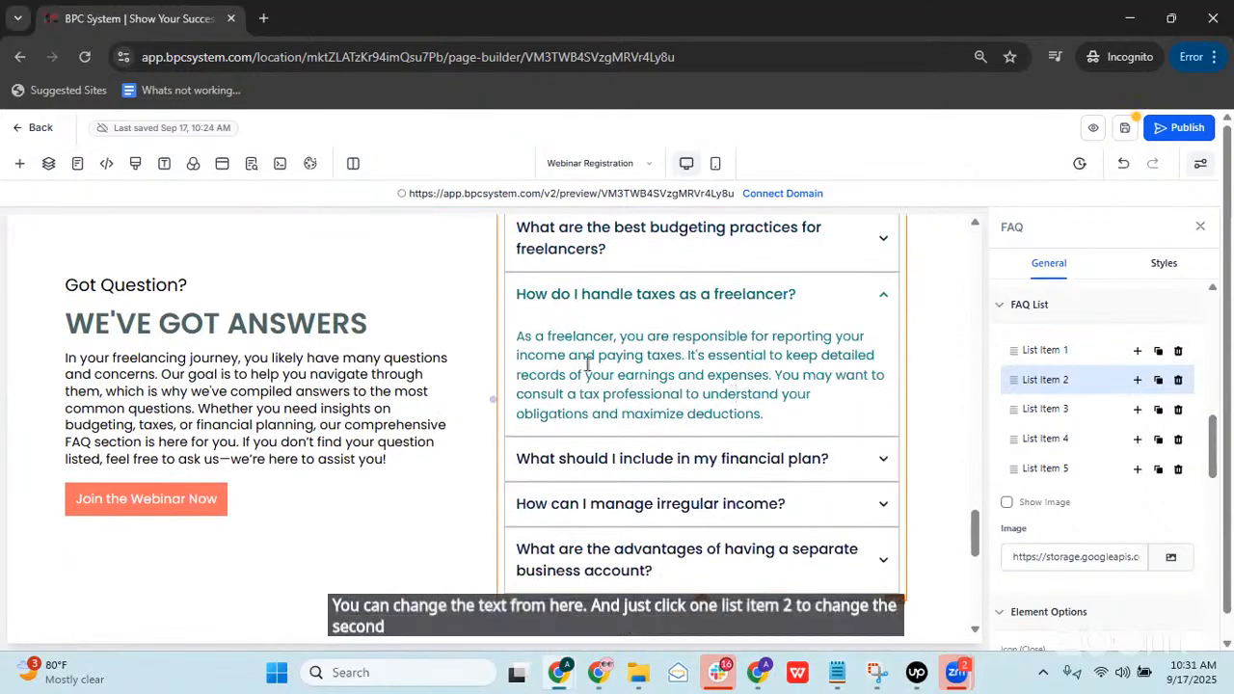
left_click_drag(530, 336, 739, 393)
left_click(752, 391)
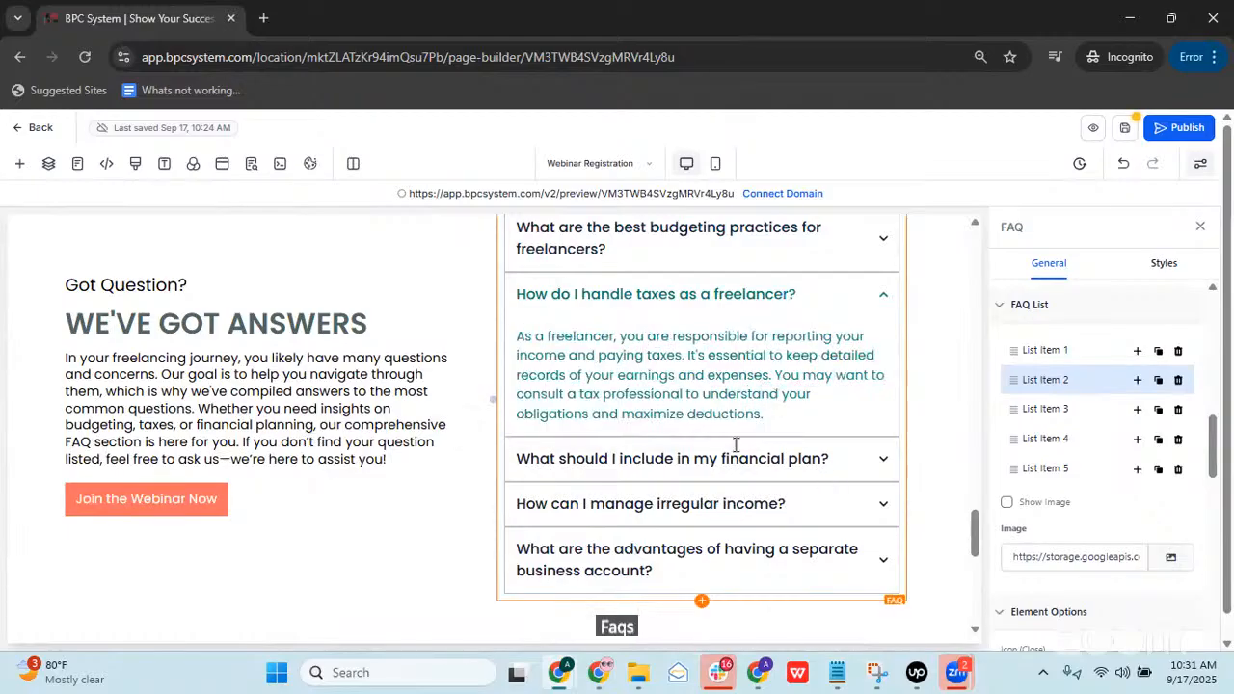
Step: Change the first sub headline in the closing call-to-action box to "Unlock Your Path to a Dream Business"
scroll(639, 360, "down", 5)
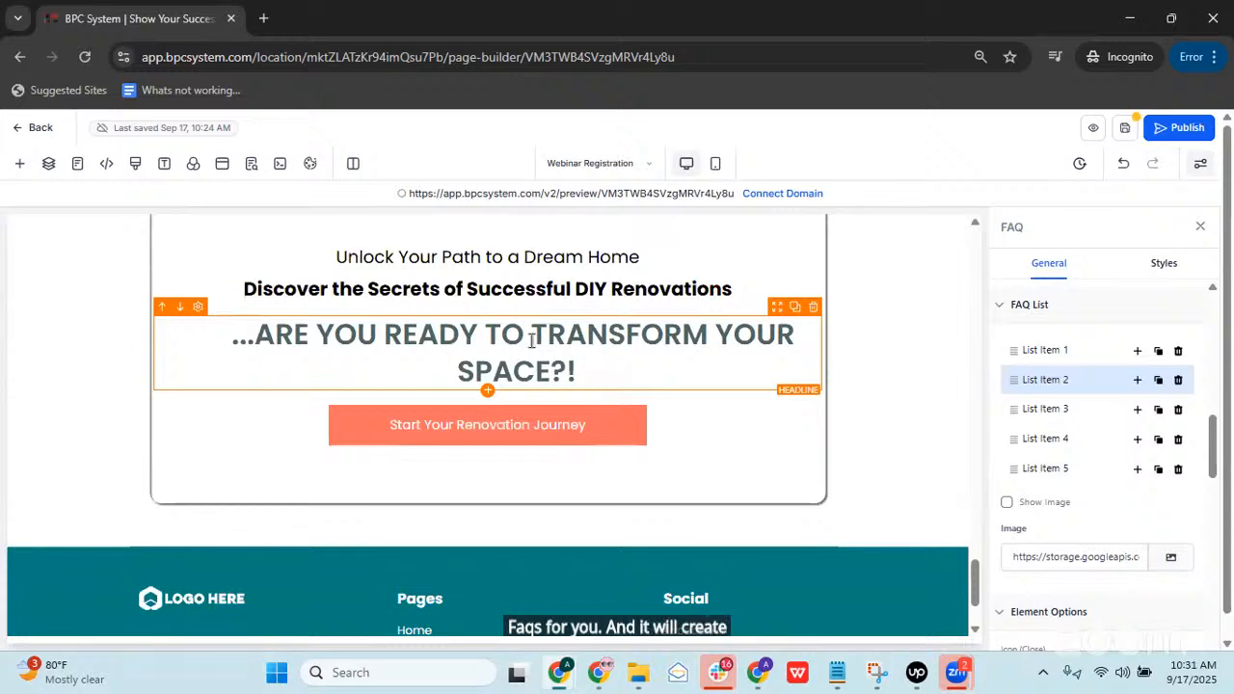
scroll(531, 340, "up", 1)
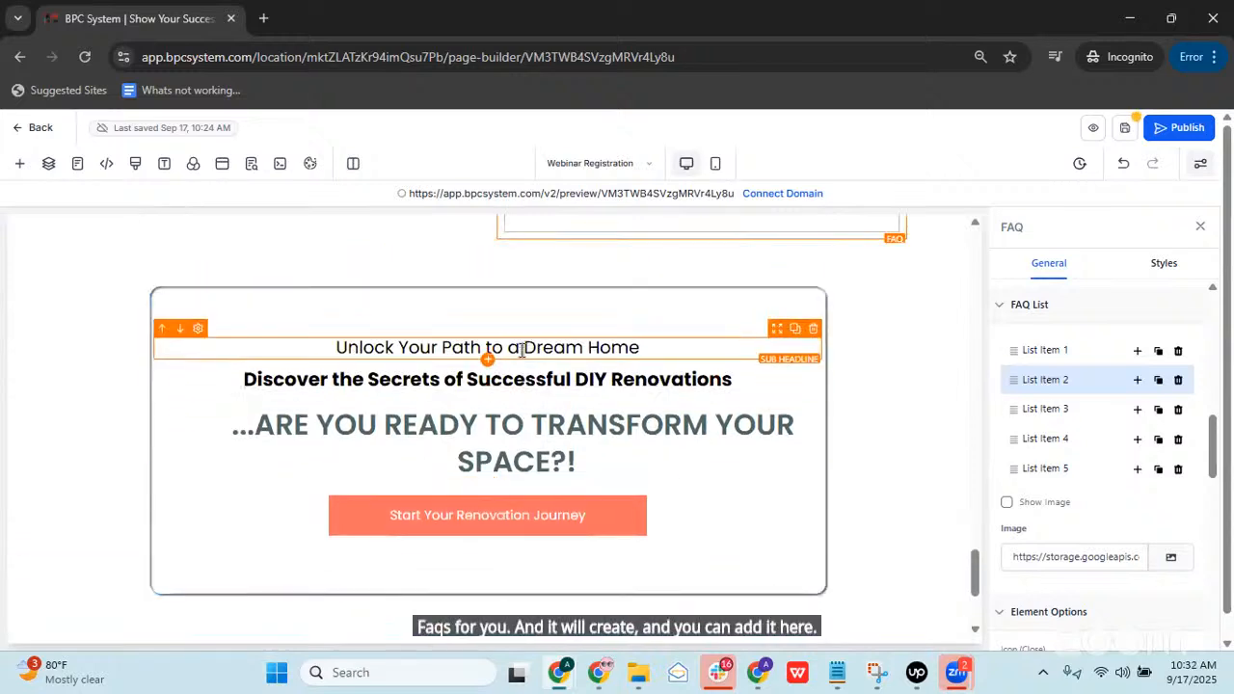
left_click(659, 360)
key("BackSpace")
key("BackSpace")
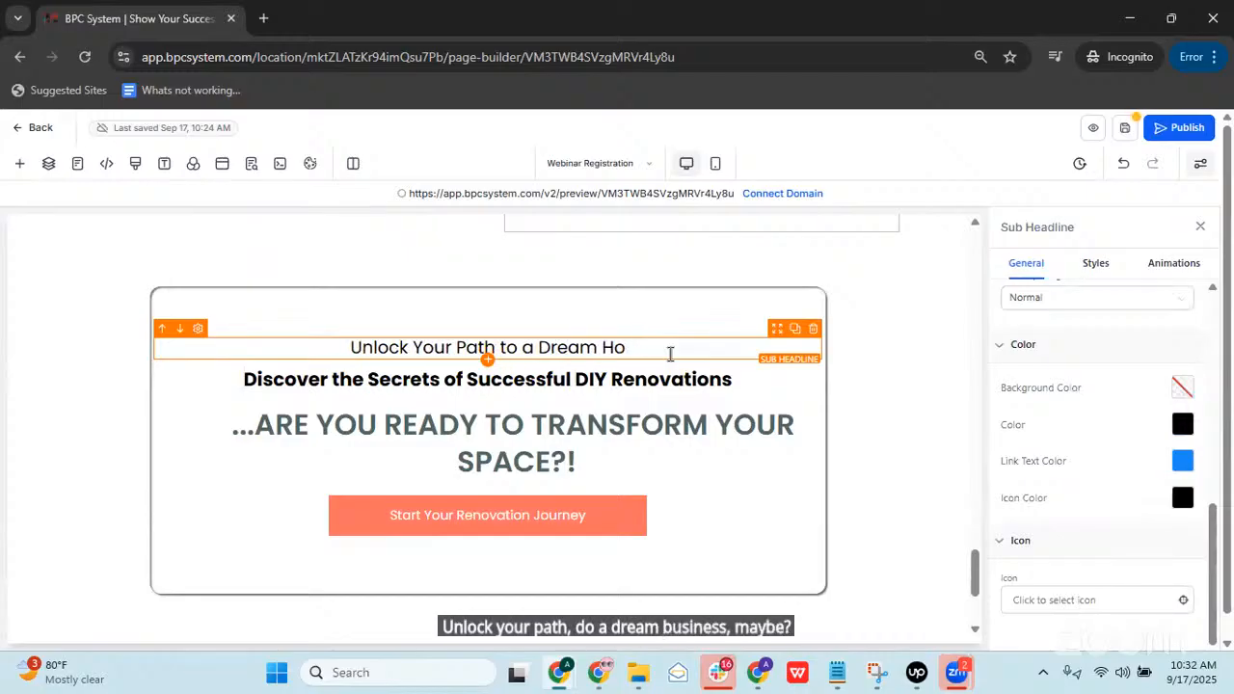
type("Business")
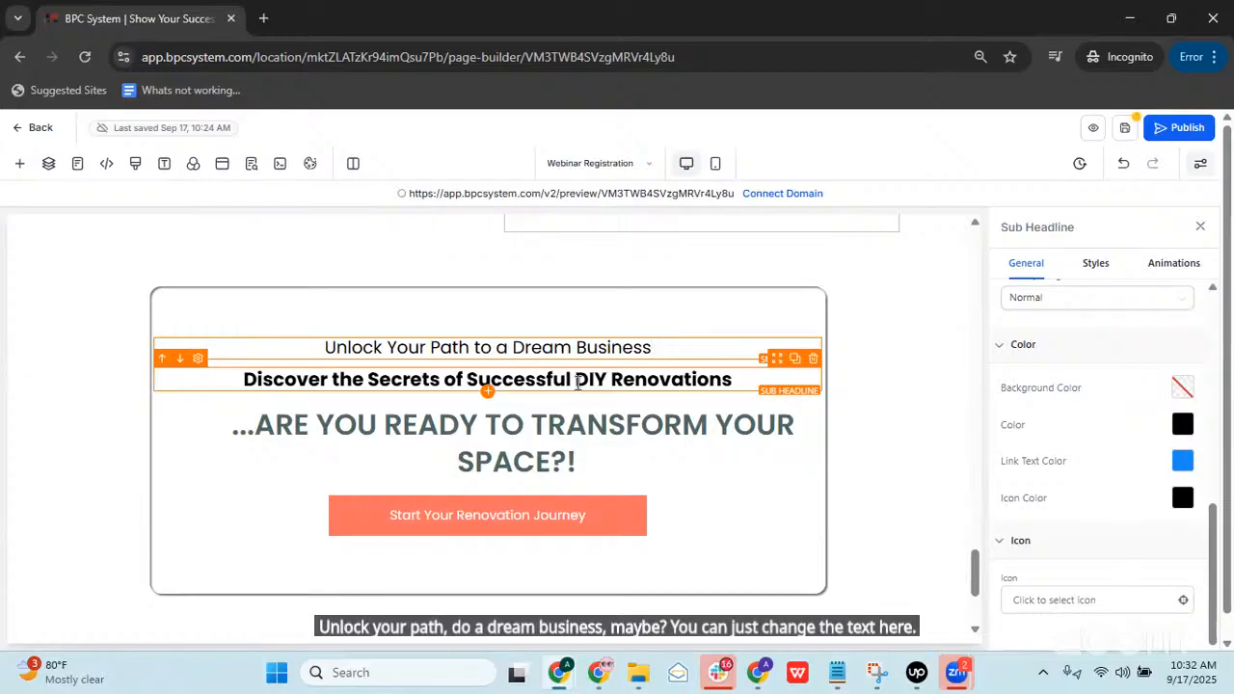
Step: Change the bold sub headline in the call-to-action box to "Discover the Secrets of Successful Sales ROI"
left_click(732, 379, "shift")
key("Right")
key("BackSpace")
type("S")
key("BackSpace")
key("BackSpace")
key("BackSpace")
key("BackSpace")
key("BackSpace")
key("BackSpace")
key("BackSpace")
key("BackSpace")
key("BackSpace")
key("BackSpace")
key("BackSpace")
key("BackSpace")
key("BackSpace")
key("BackSpace")
key("BackSpace")
key("BackSpace")
key("BackSpace")
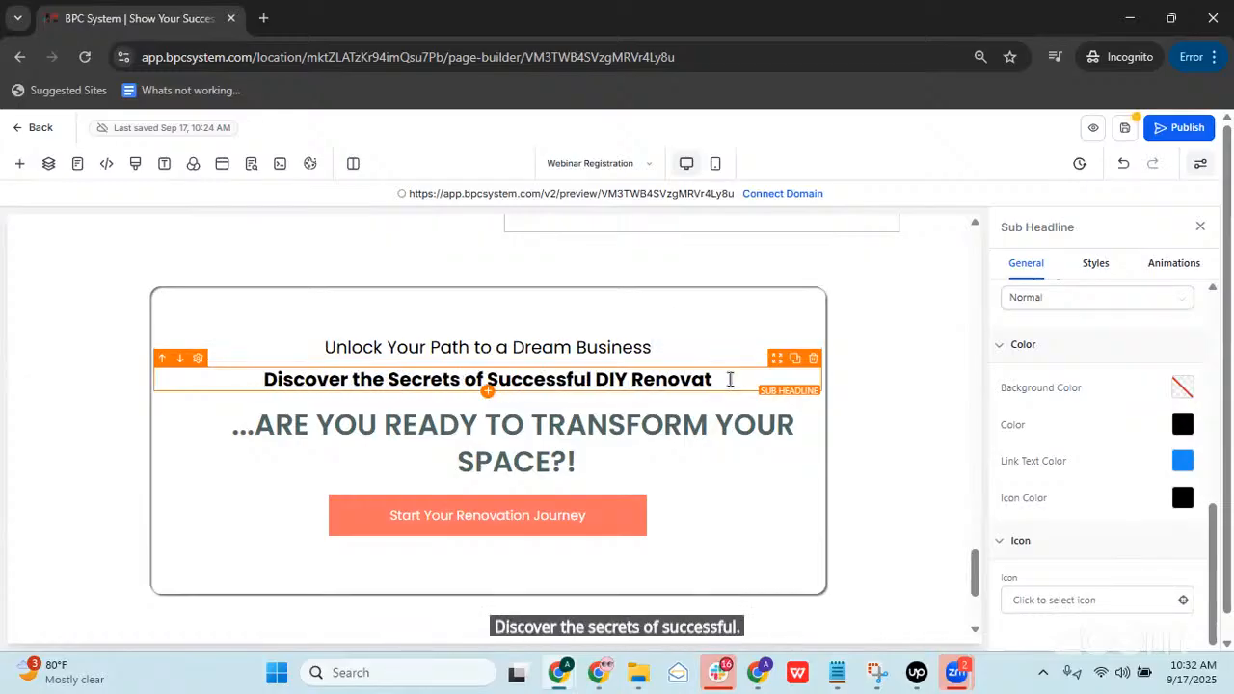
type("Sales")
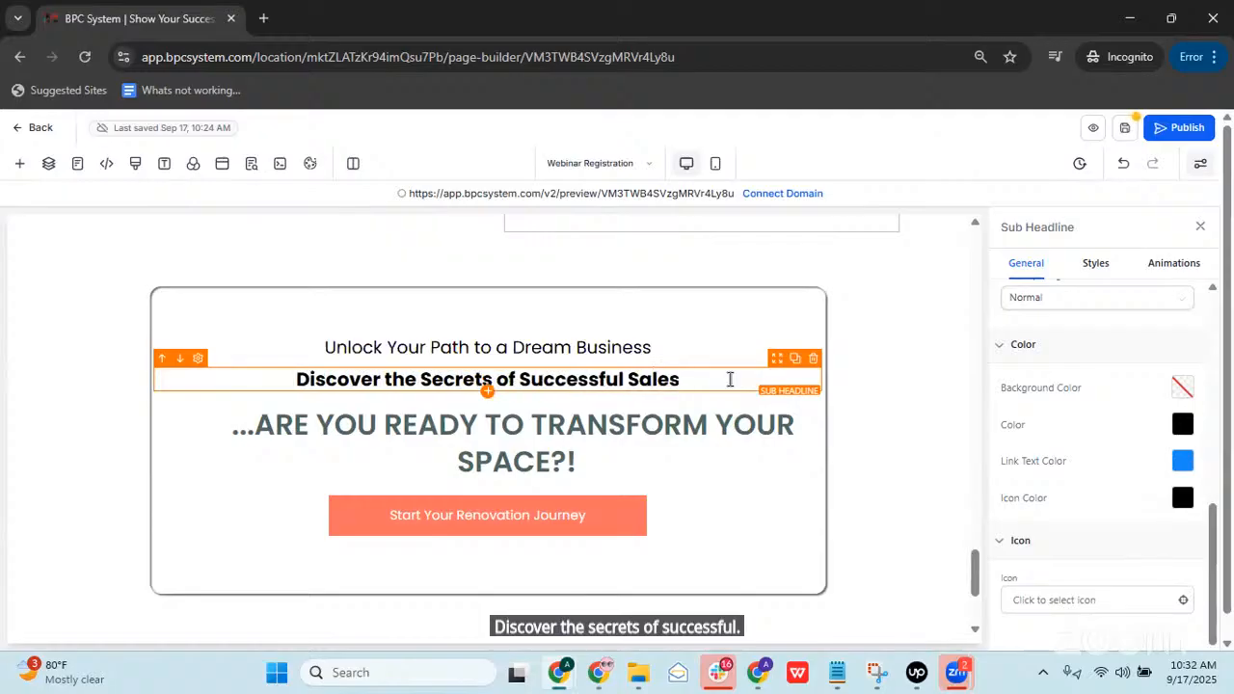
type(" ROI")
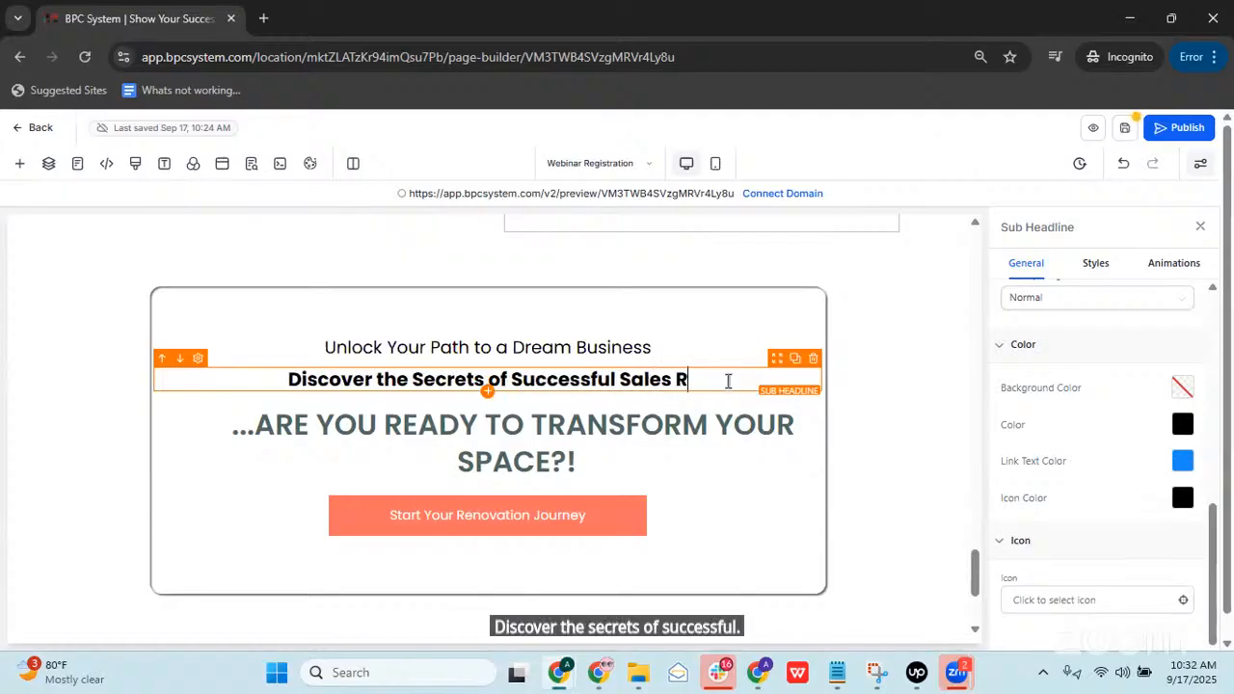
Step: Replace the last word of the call-to-action headline so it reads "...ARE YOU READY TO TRANSFORM YOUR BUSINESS?!"
left_click(572, 461)
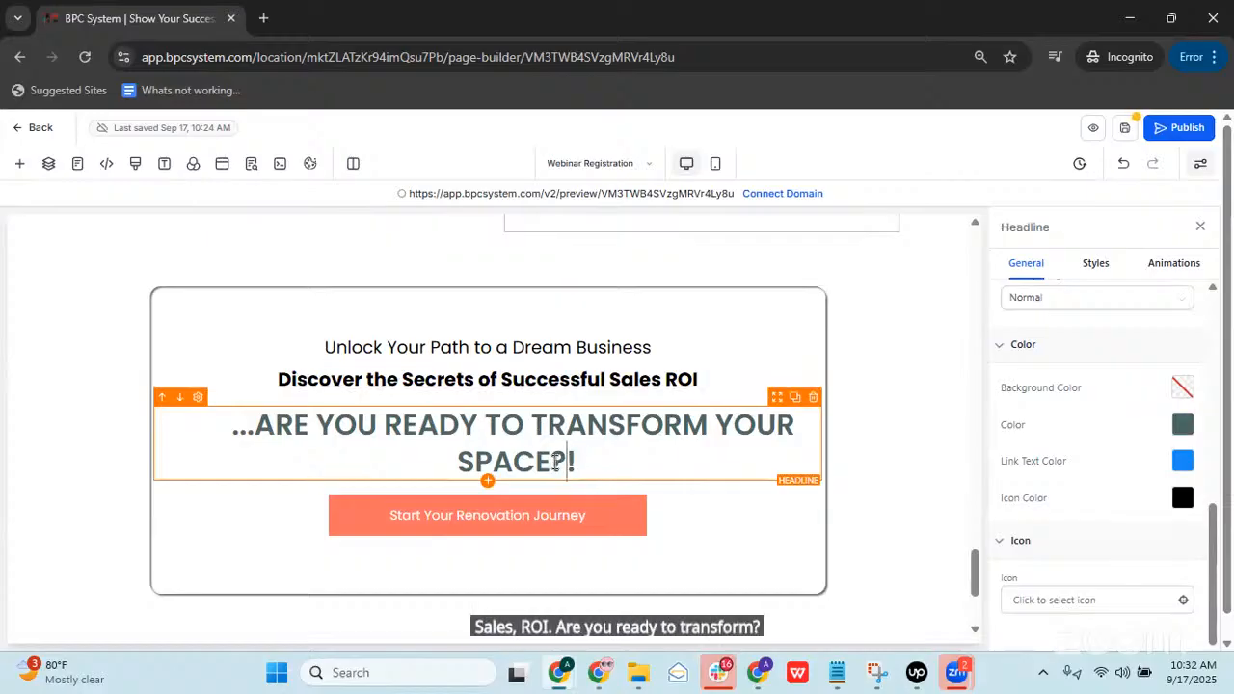
left_click_drag(542, 463, 457, 461)
type("BUSINES")
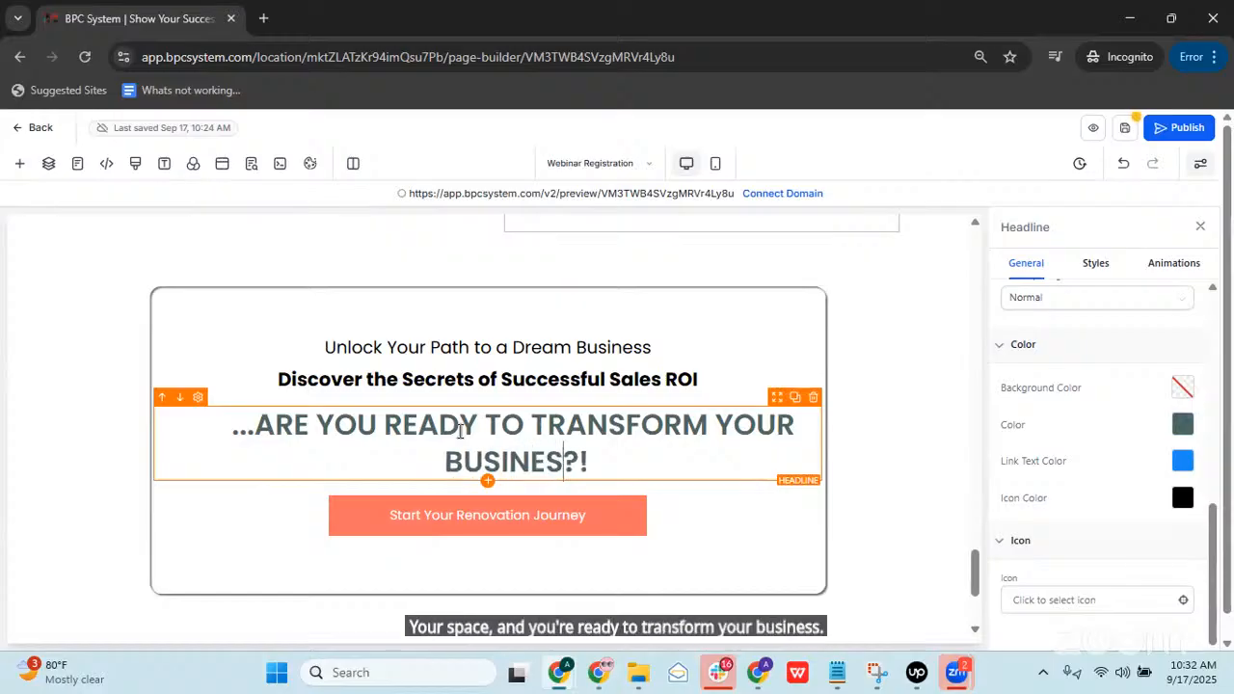
Step: Set the call-to-action button's text to "Start Your Learning Journey"
left_click(557, 526)
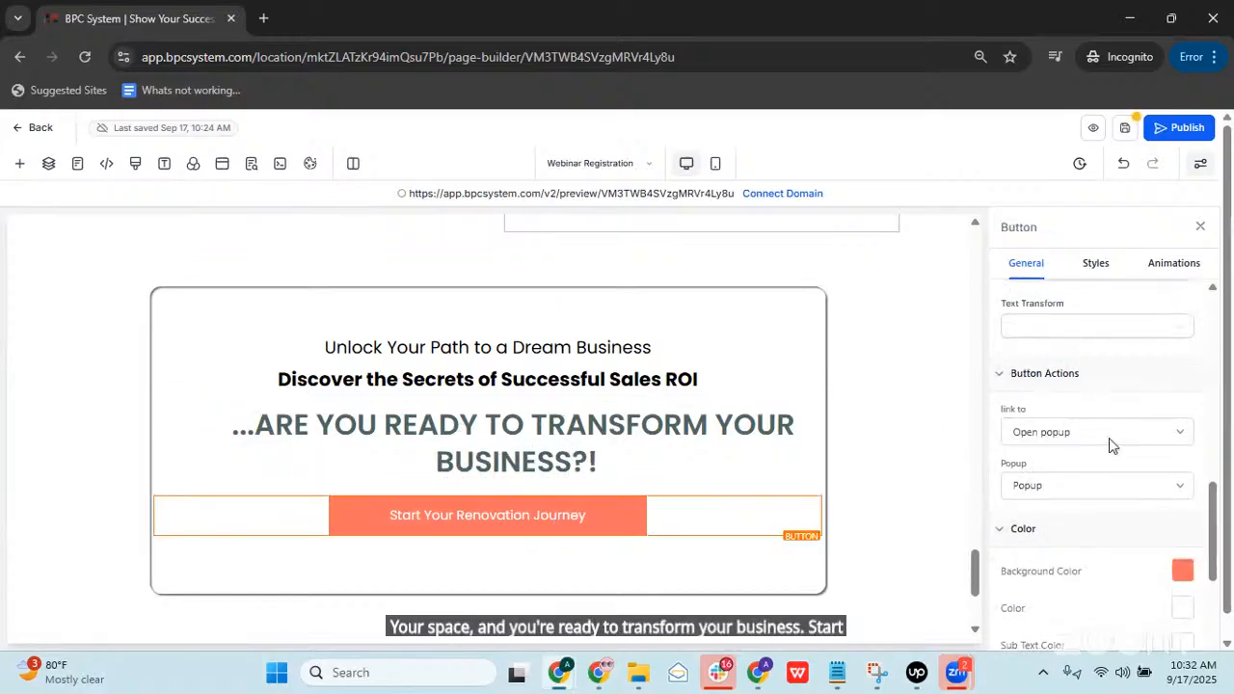
scroll(1104, 424, "up", 10)
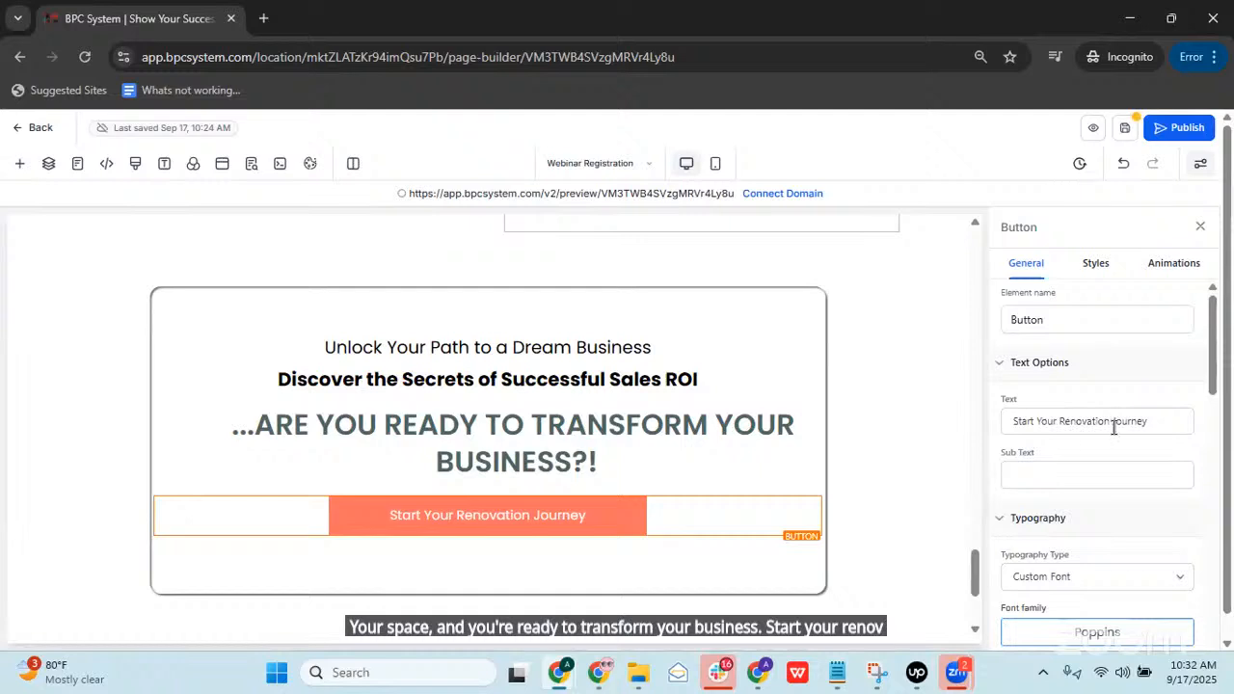
left_click(1111, 422)
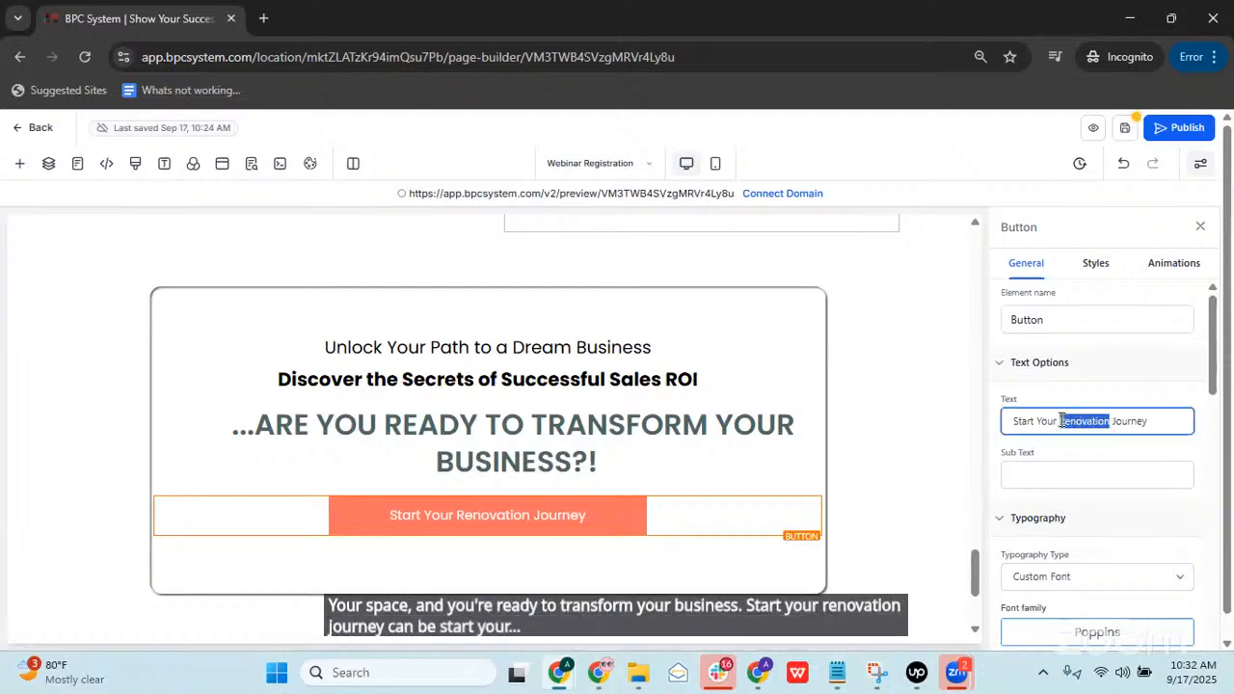
type("Lear")
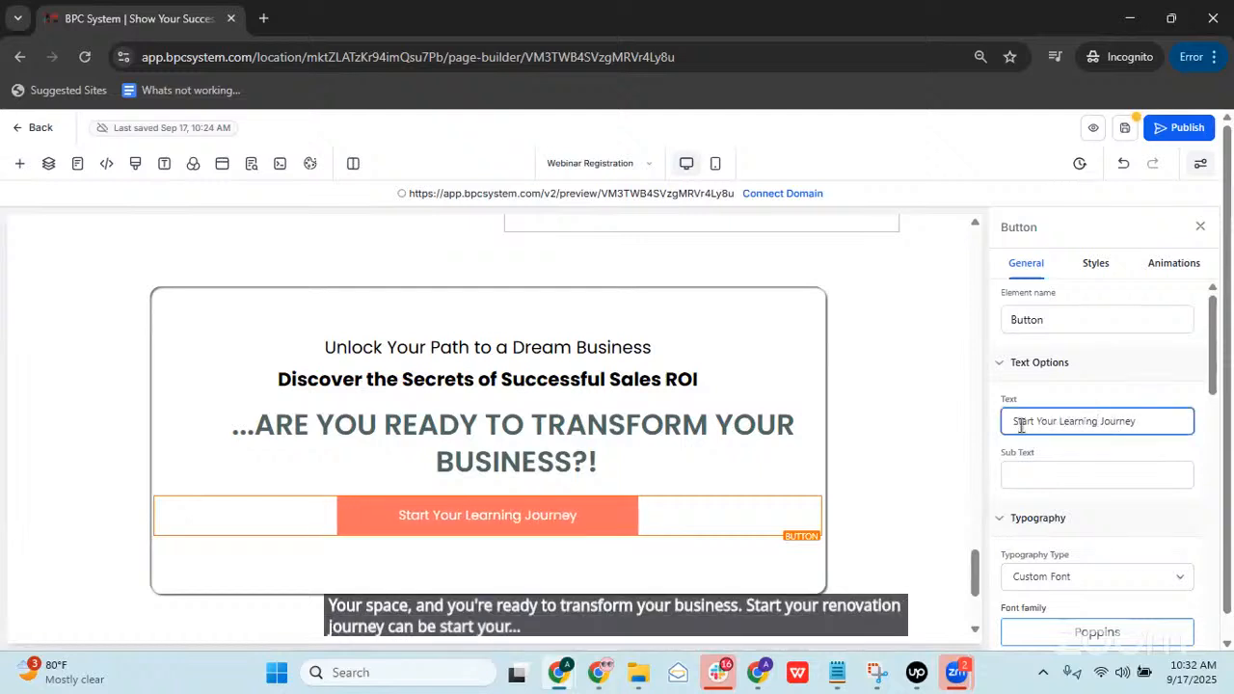
Step: Set the footer section's background color to the dark blue custom color
scroll(575, 402, "down", 2)
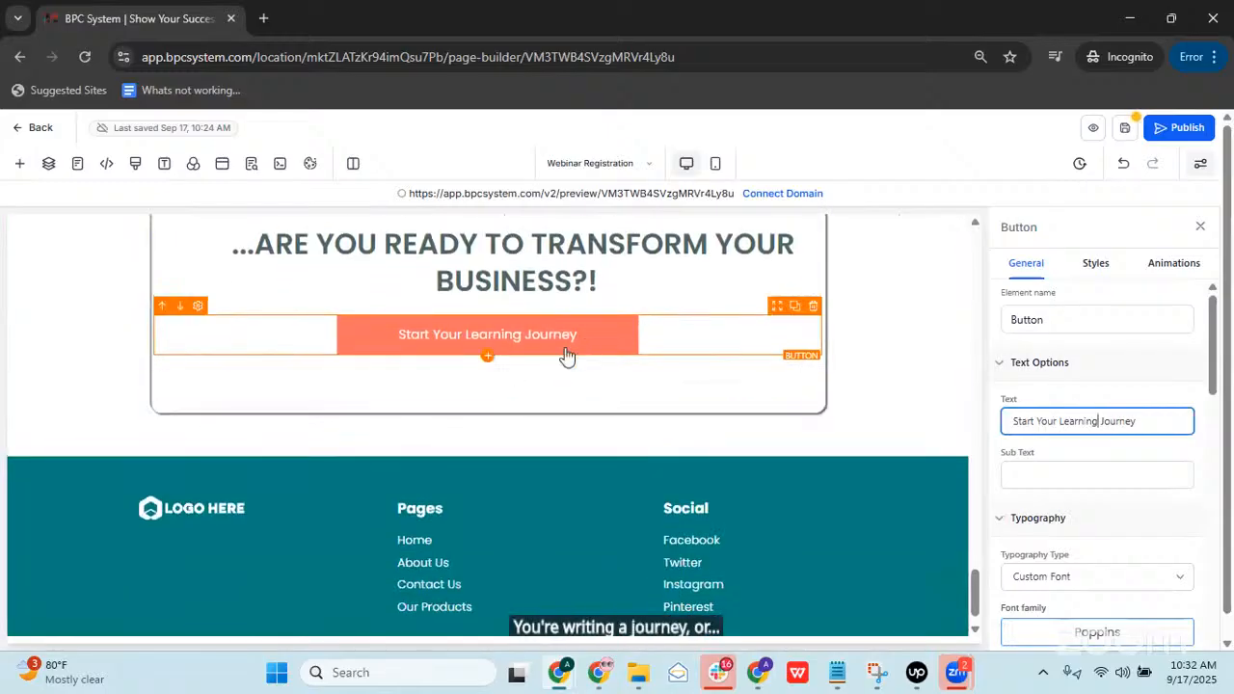
scroll(424, 444, "down", 1)
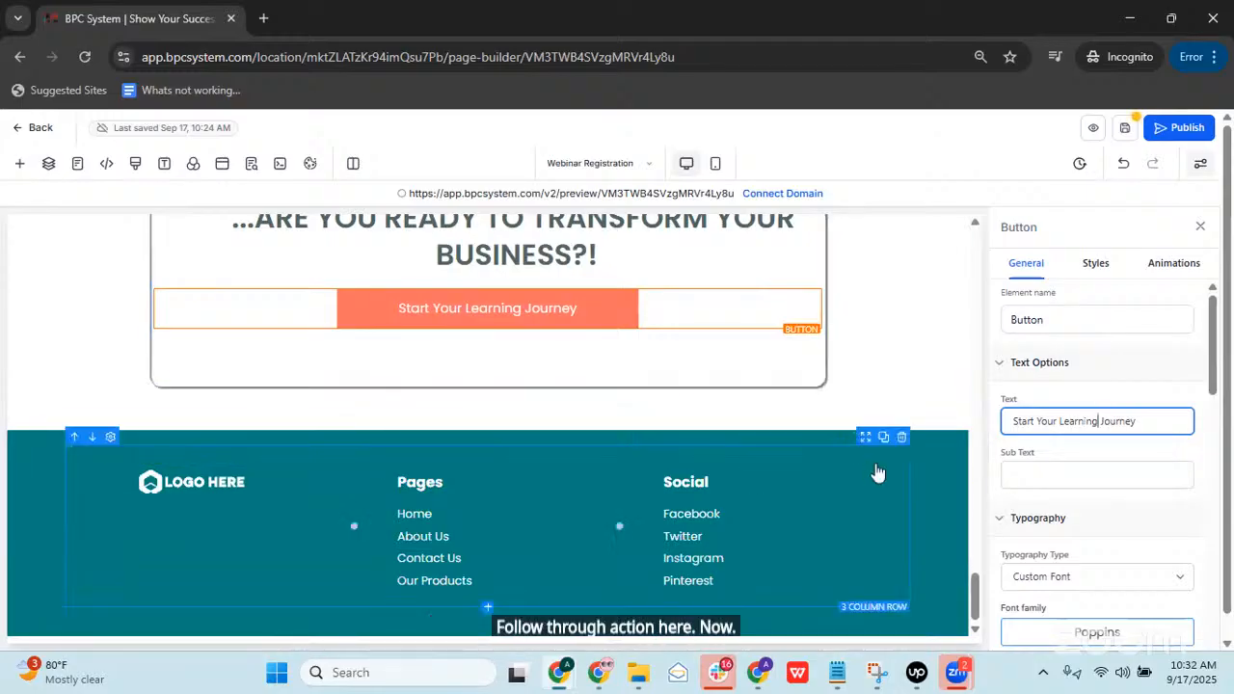
left_click(924, 439)
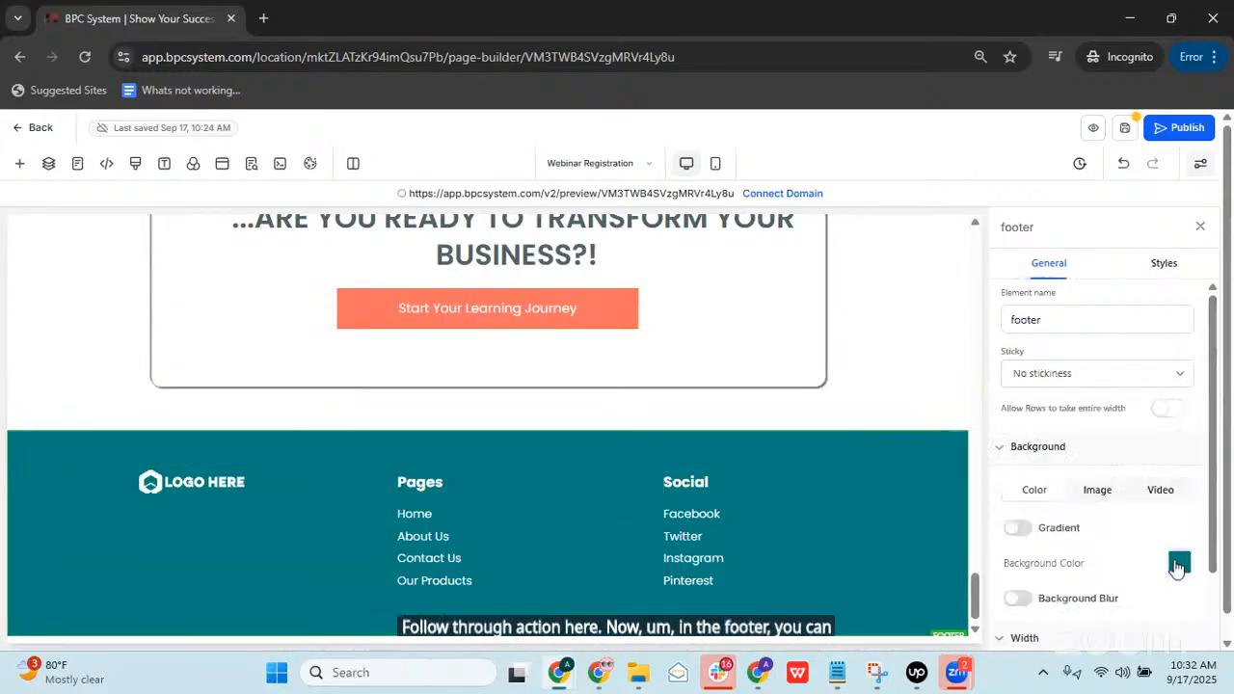
left_click(1178, 564)
left_click(769, 449)
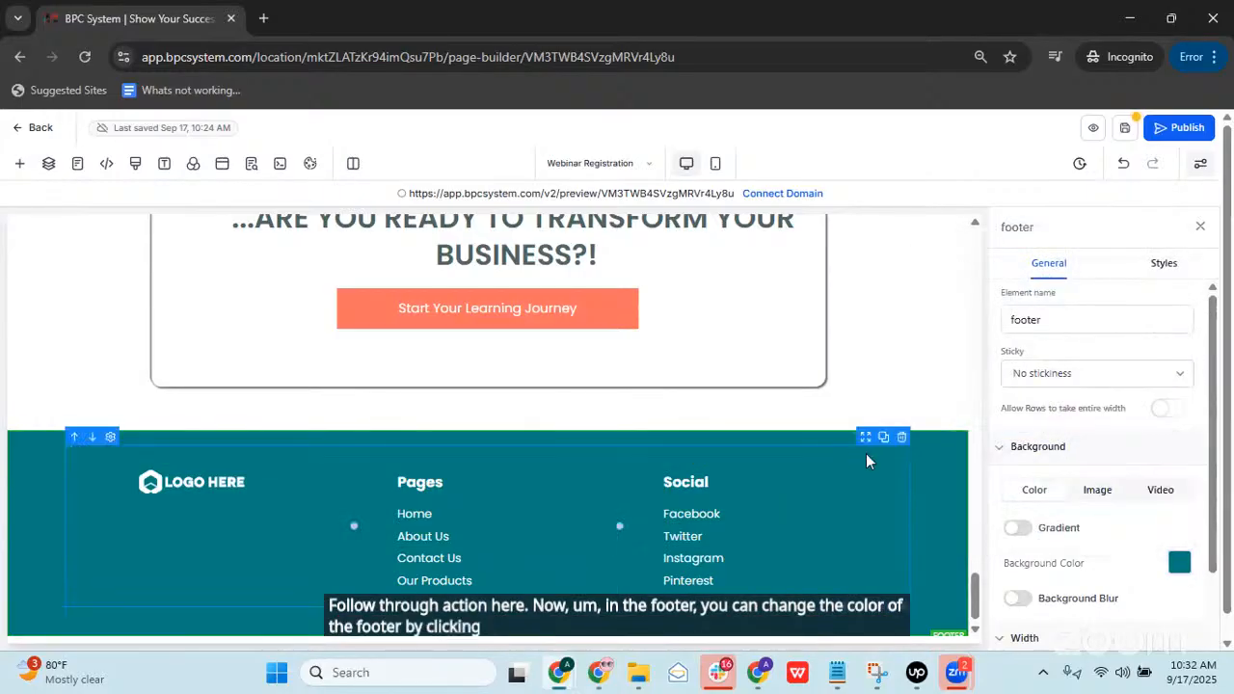
left_click(1180, 565)
left_click(1117, 379)
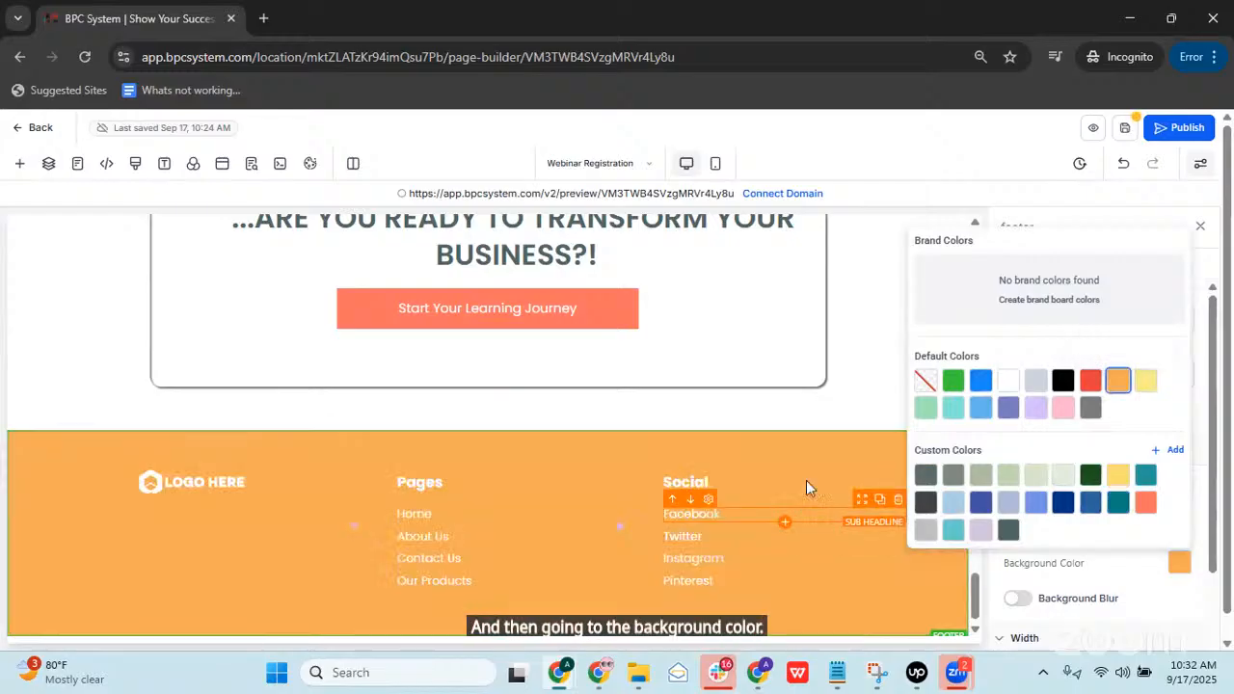
left_click(1063, 502)
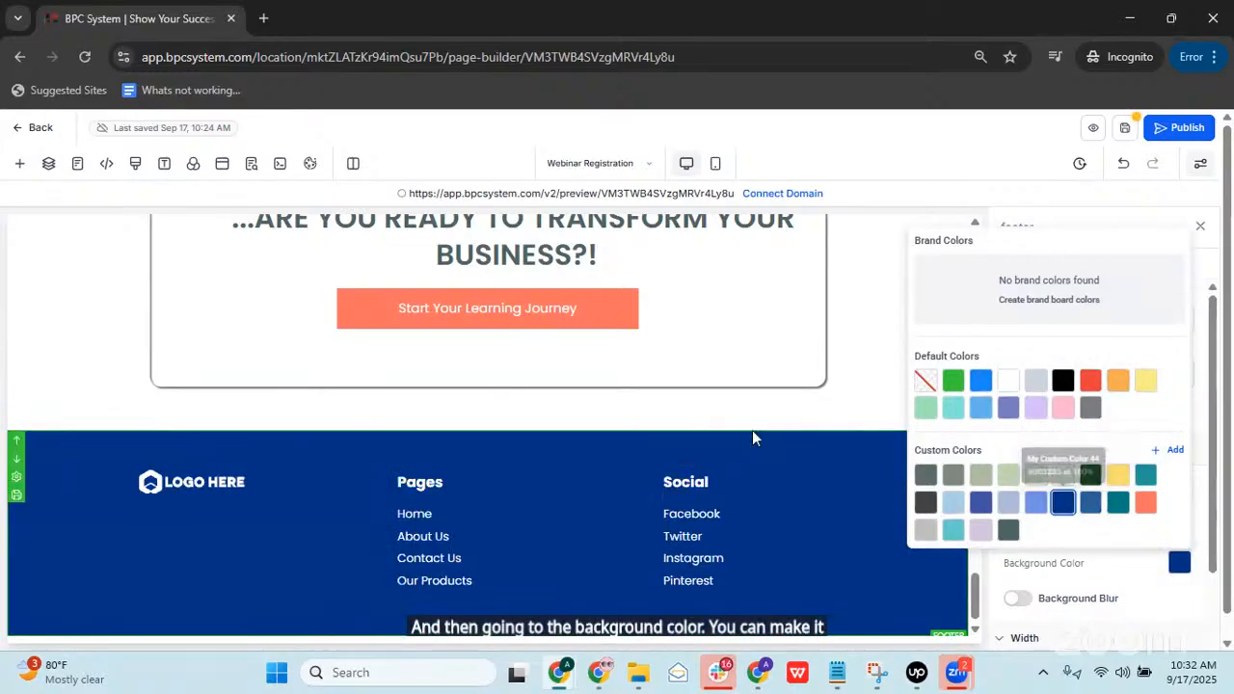
Step: Replace the footer's placeholder logo with The Book Nook Publishing logo image from Media Storage
left_click(192, 482)
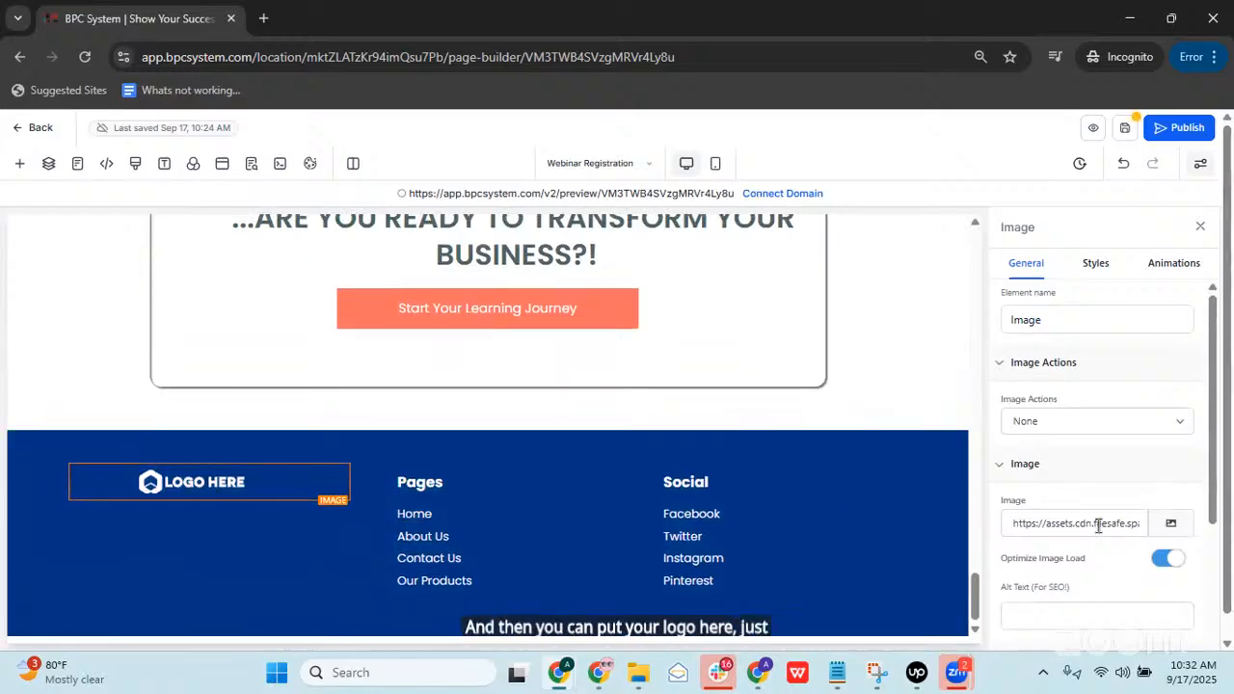
left_click(1169, 523)
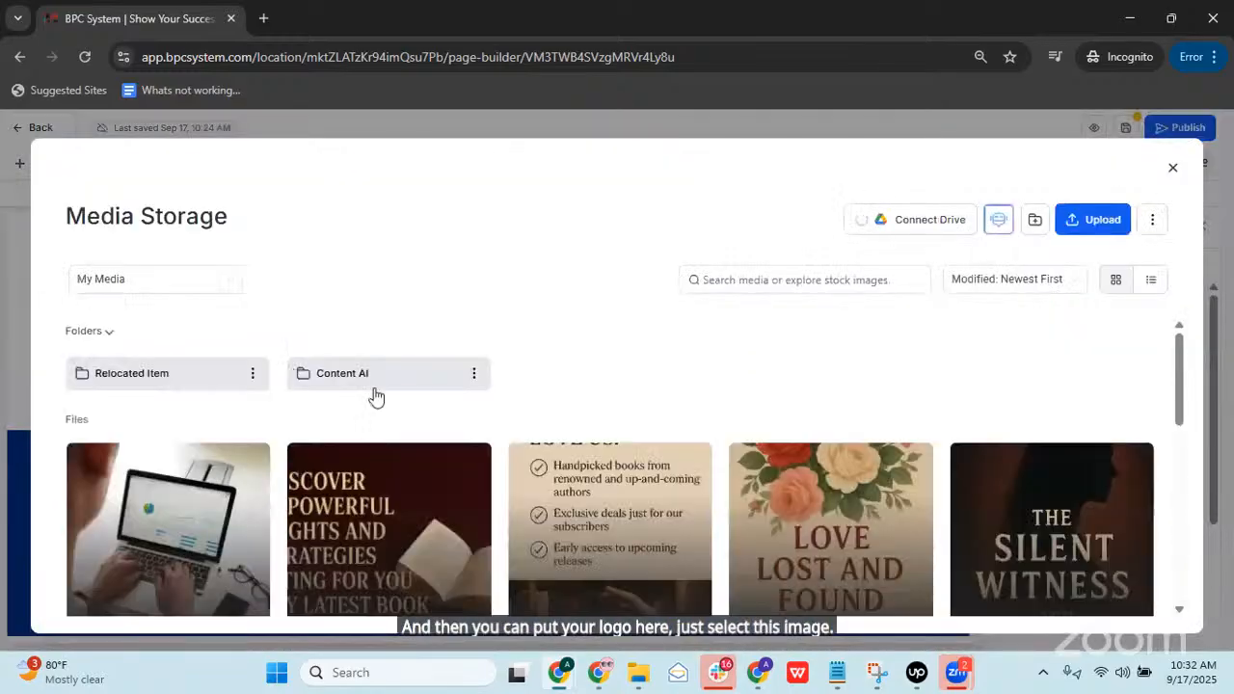
scroll(344, 496, "down", 5)
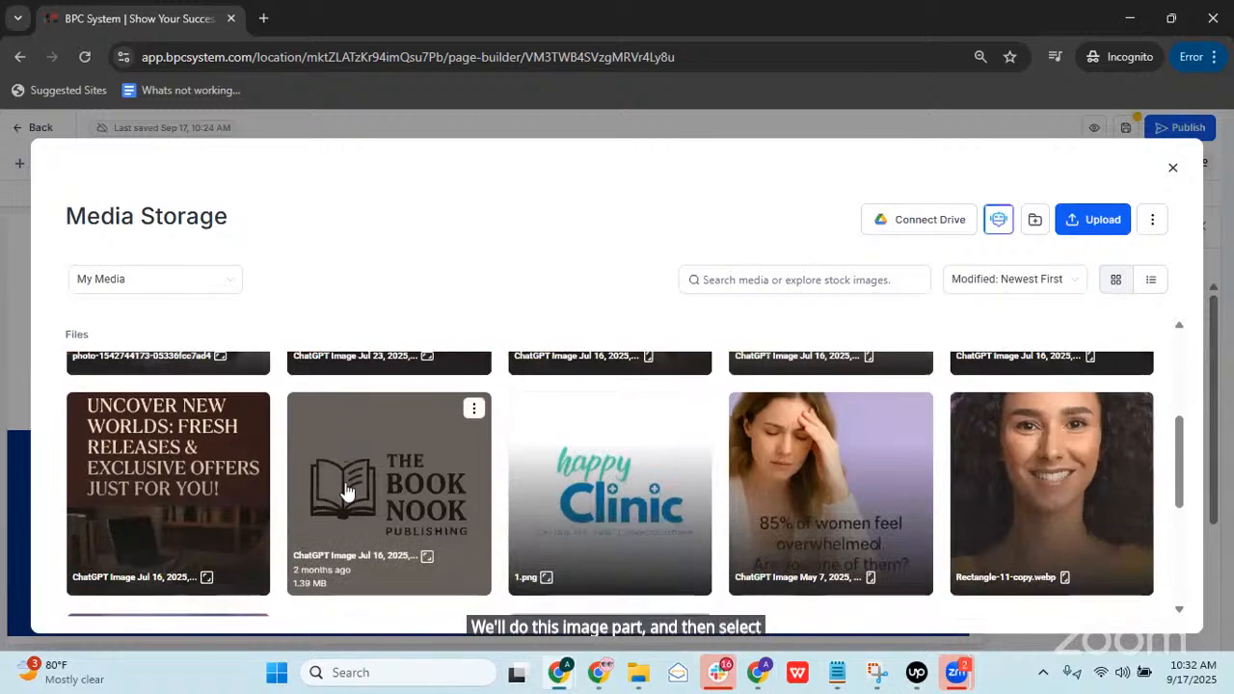
left_click(344, 496)
left_click(445, 505)
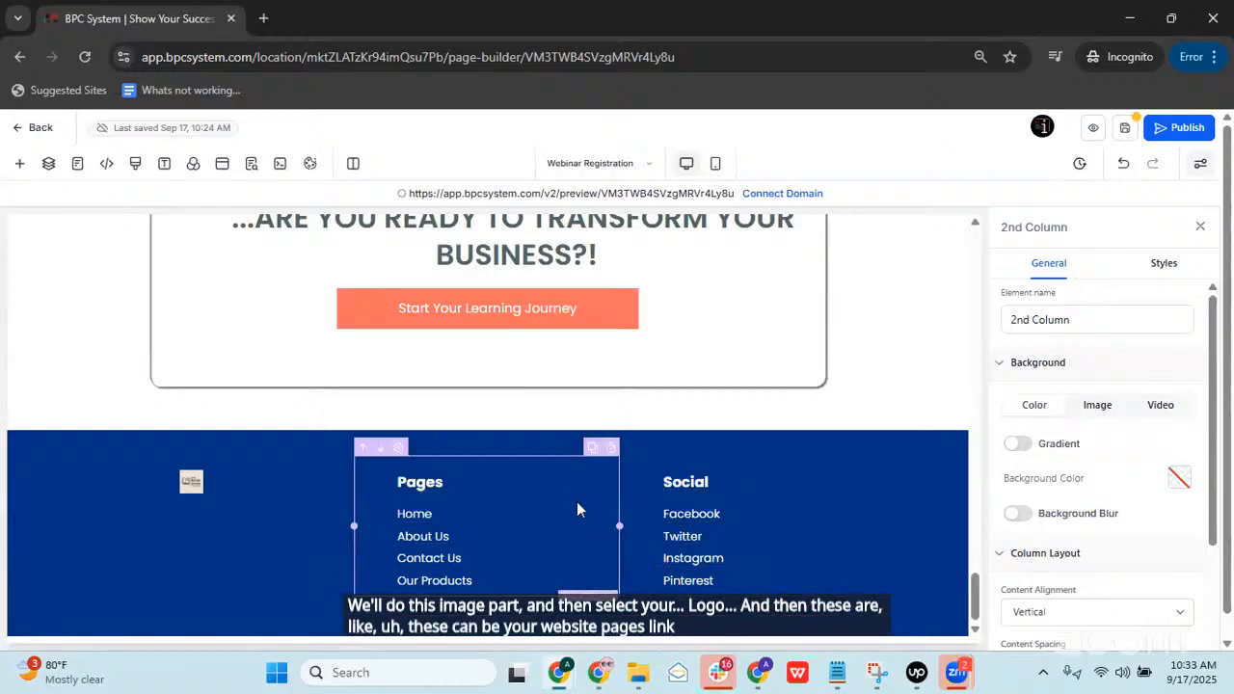
Step: Link the Facebook text in the footer's Social column to facebook.com, opening in the current window
left_click(713, 515)
left_click(665, 514)
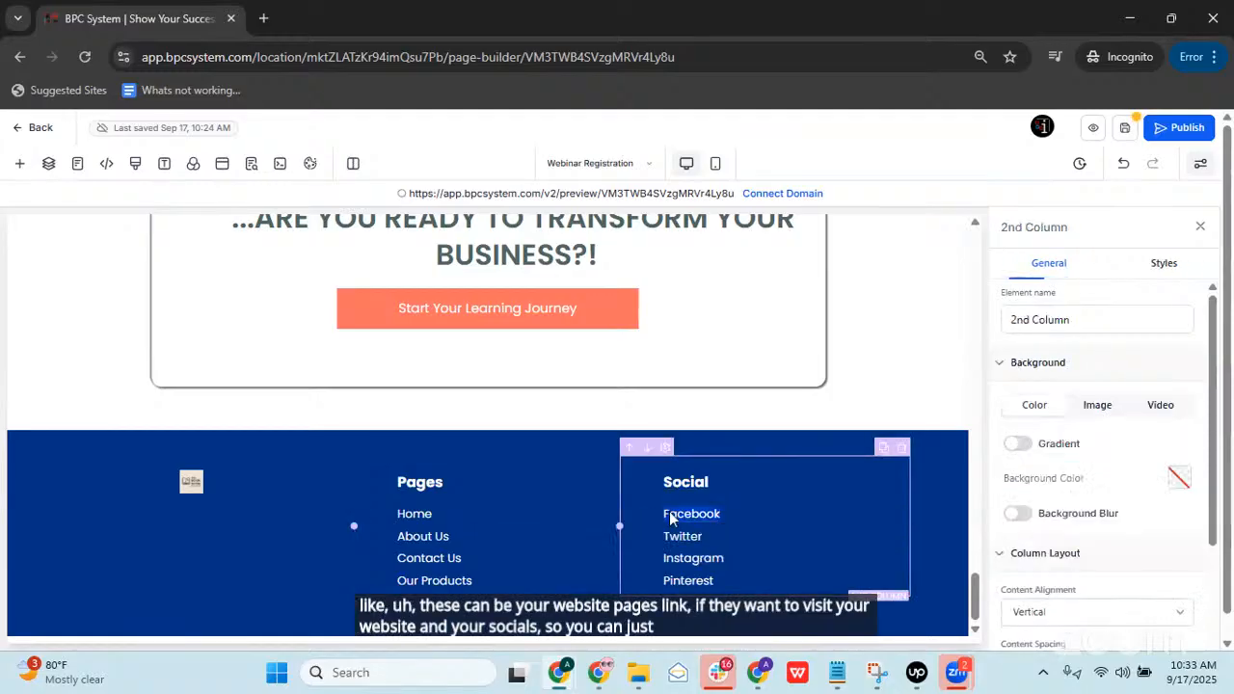
left_click(724, 515)
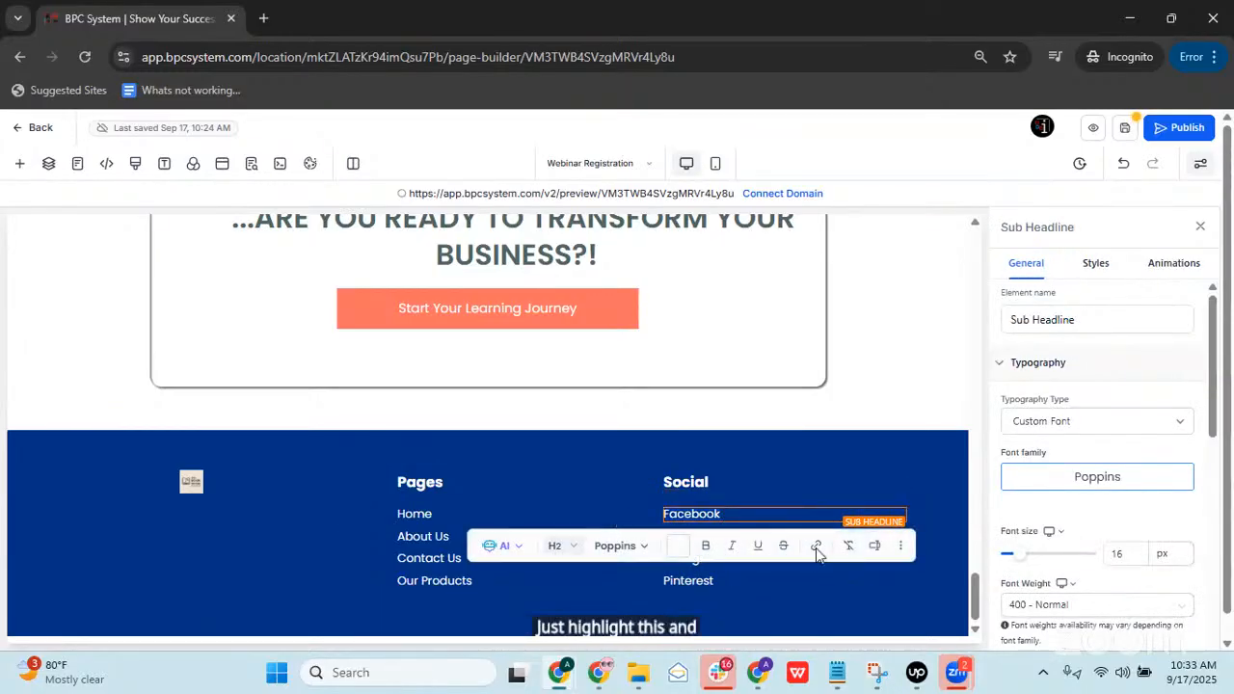
left_click(816, 547)
type("facebook.com")
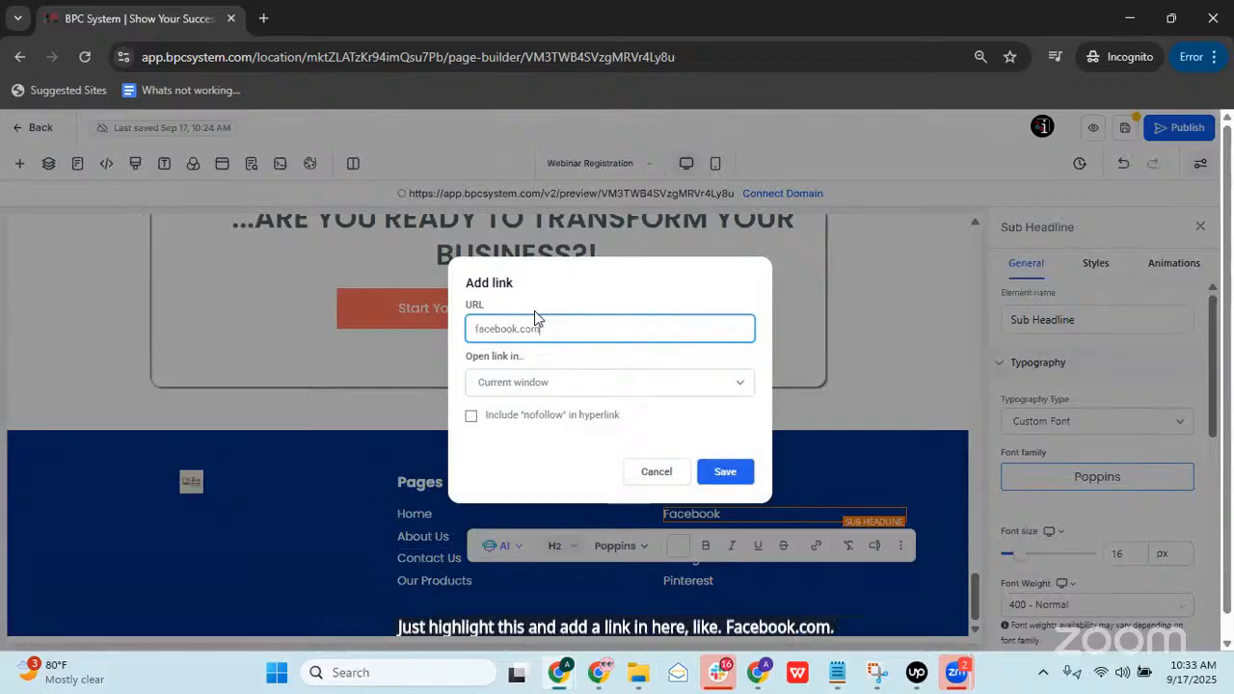
left_click(737, 475)
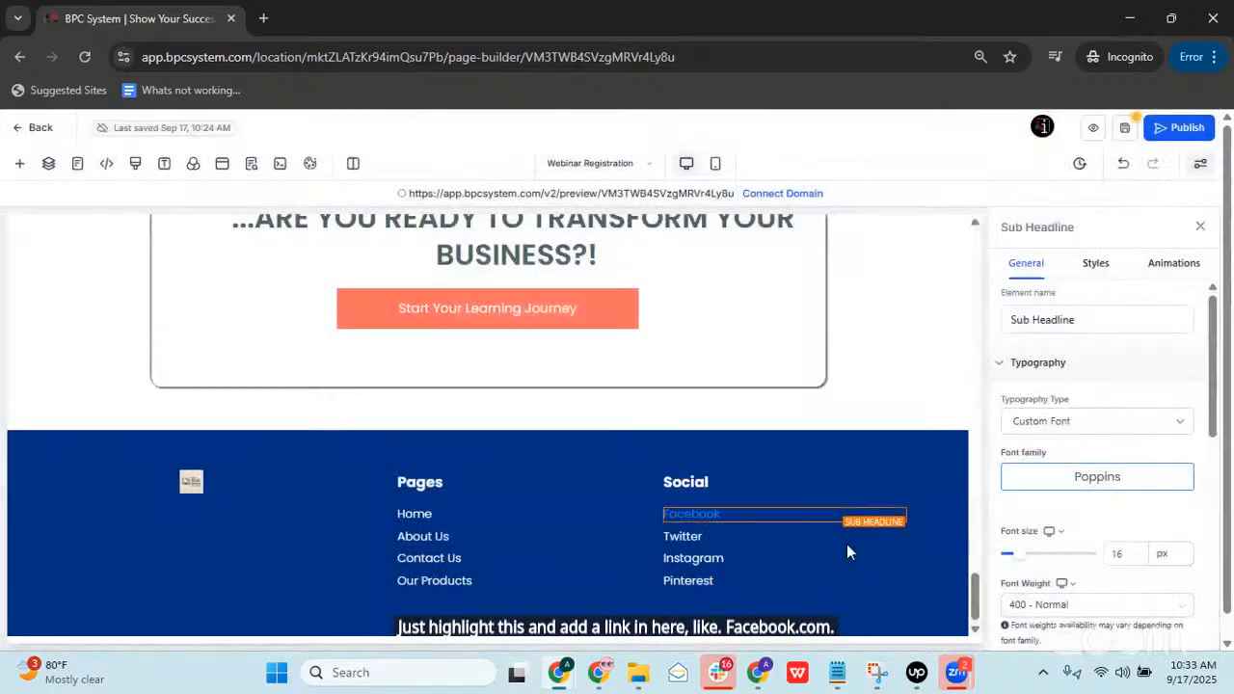
left_click(749, 540)
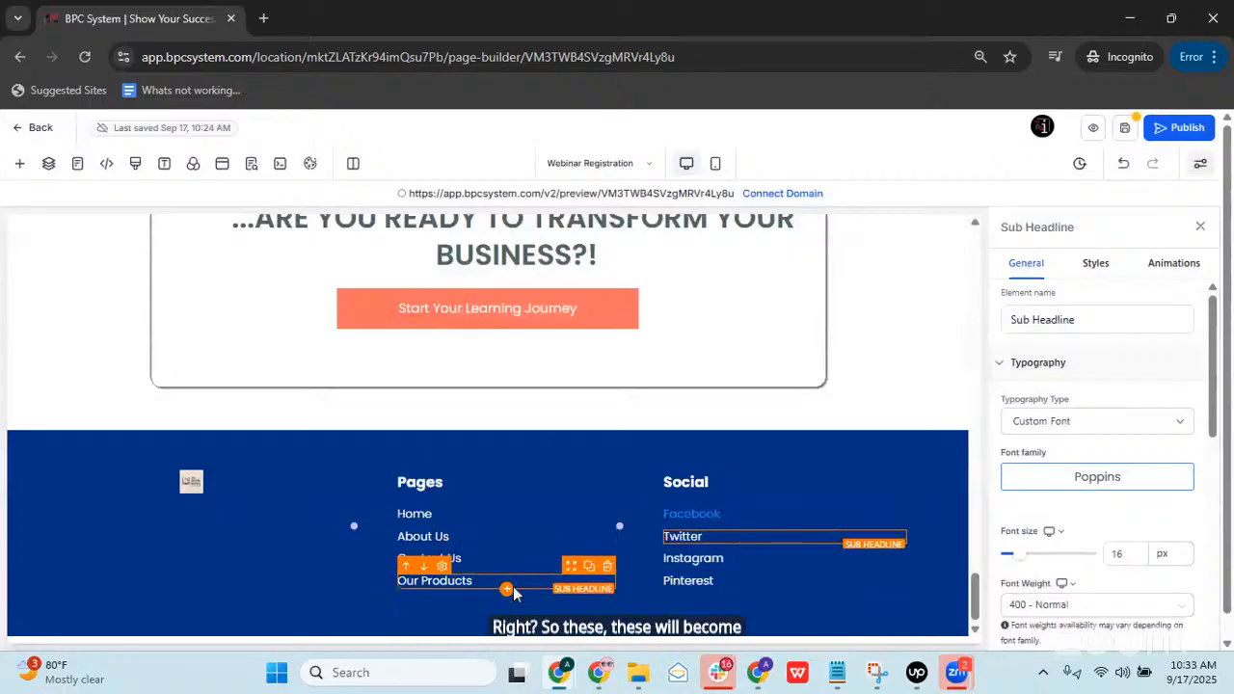
Step: Return to the top of the registration page and save the page
scroll(837, 454, "up", 10)
scroll(837, 455, "up", 15)
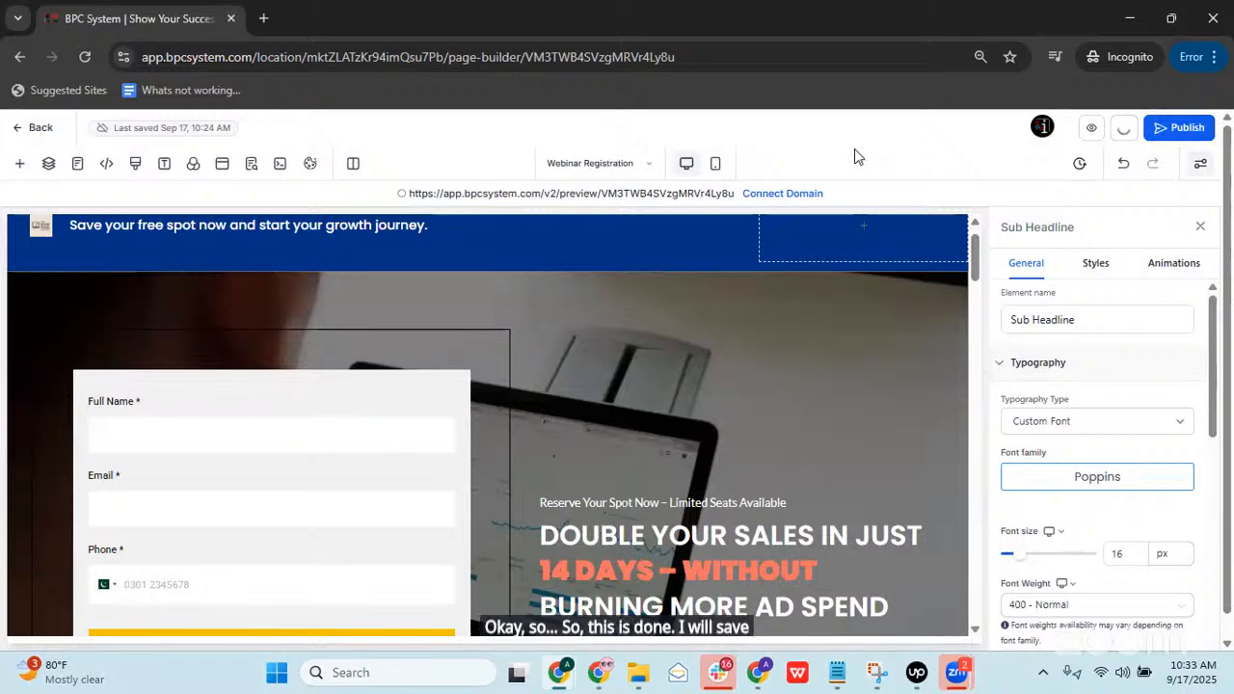
left_click(251, 164)
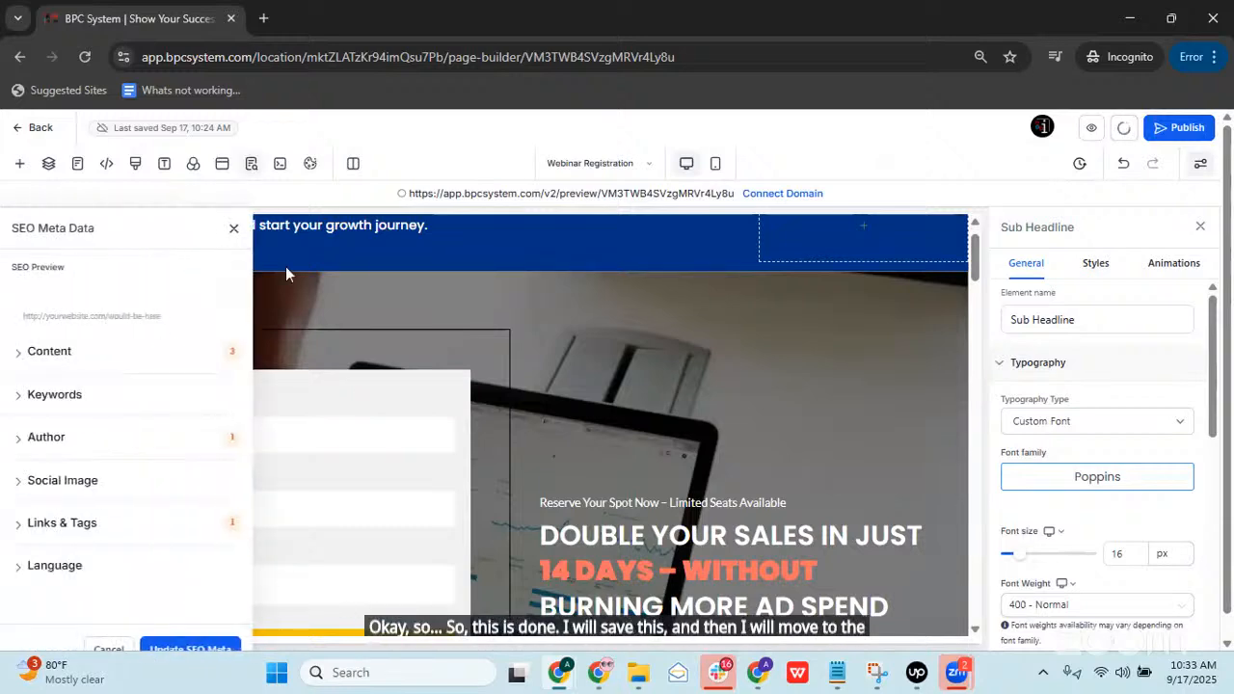
left_click(233, 227)
scroll(521, 288, "down", 3)
scroll(347, 332, "up", 3)
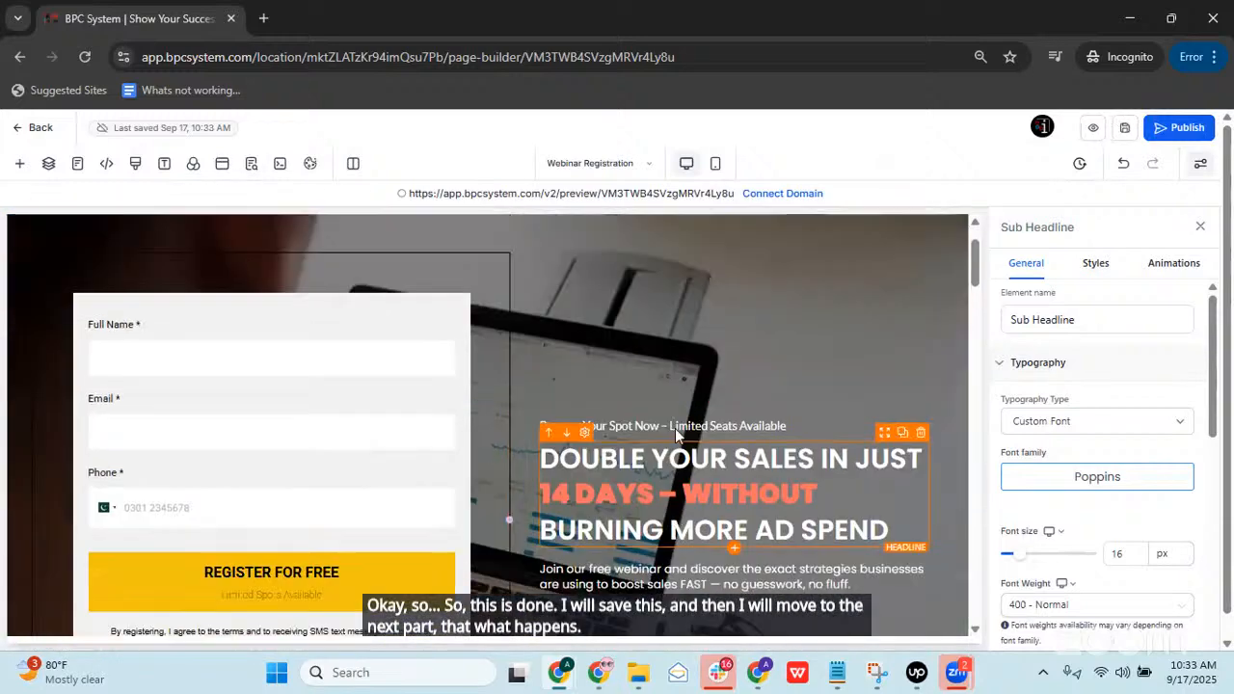
scroll(312, 397, "down", 2)
scroll(595, 335, "down", 1)
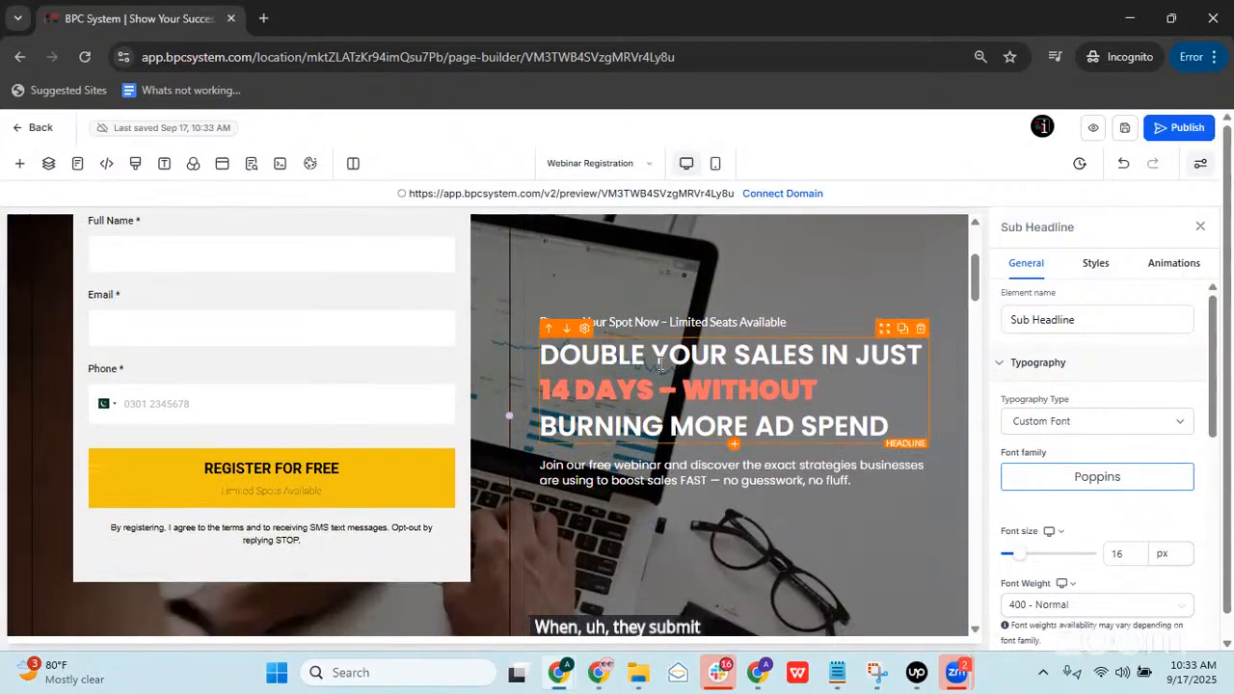
scroll(520, 331, "up", 1)
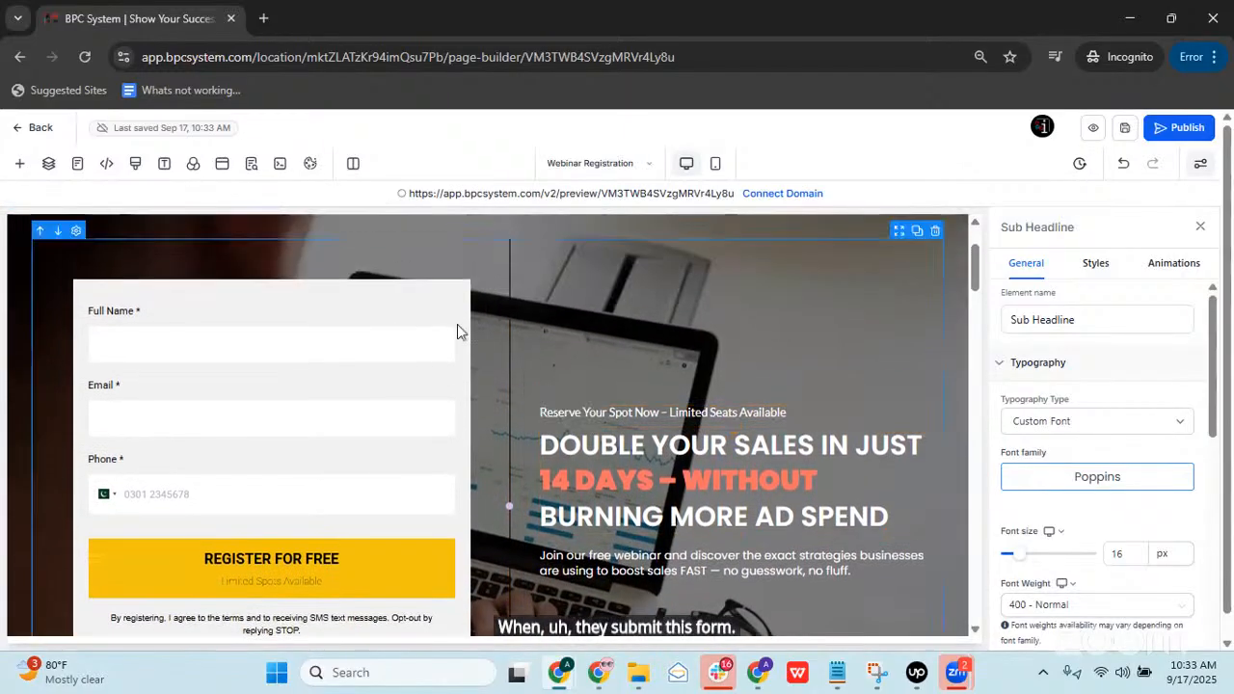
Step: Set the registration form's redirect action to Go to next page and save the page
left_click(340, 313)
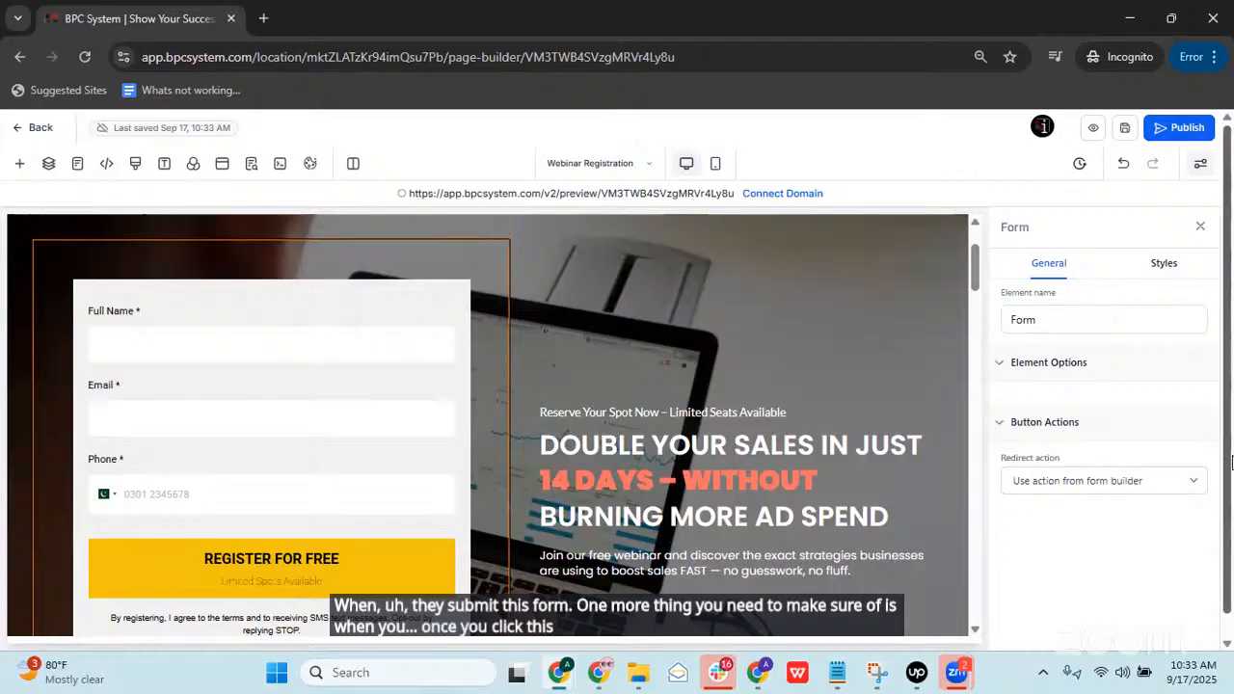
scroll(1033, 546, "down", 1)
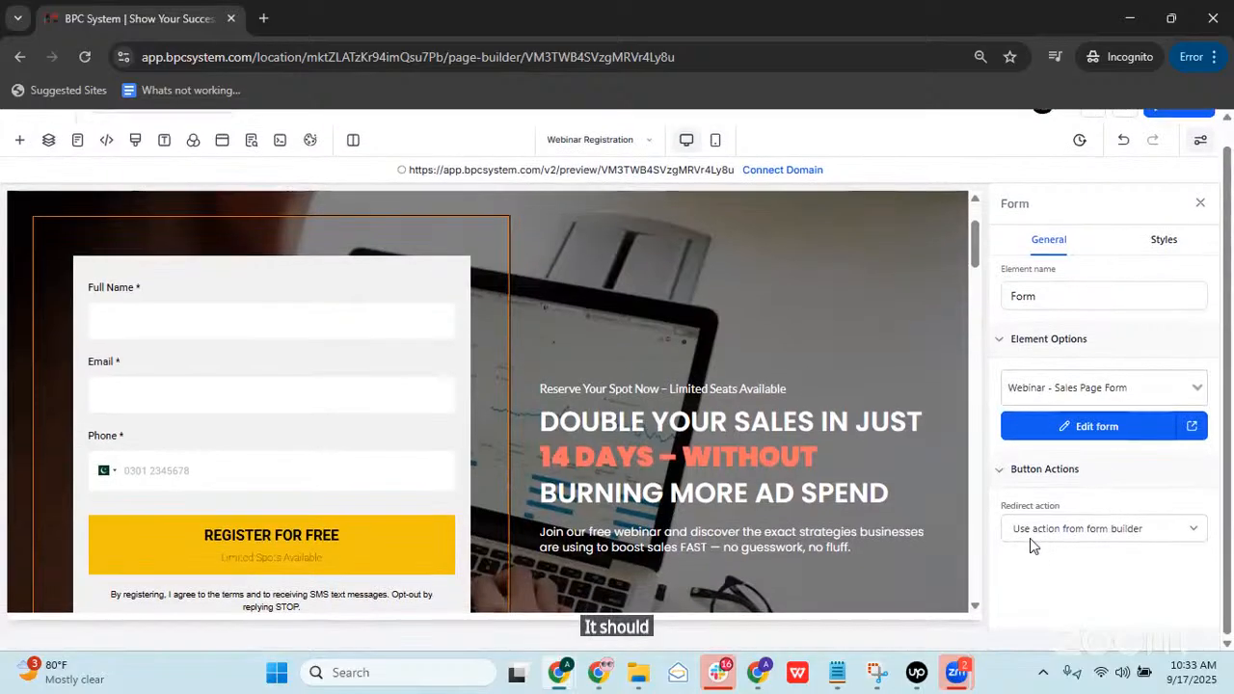
left_click(1094, 530)
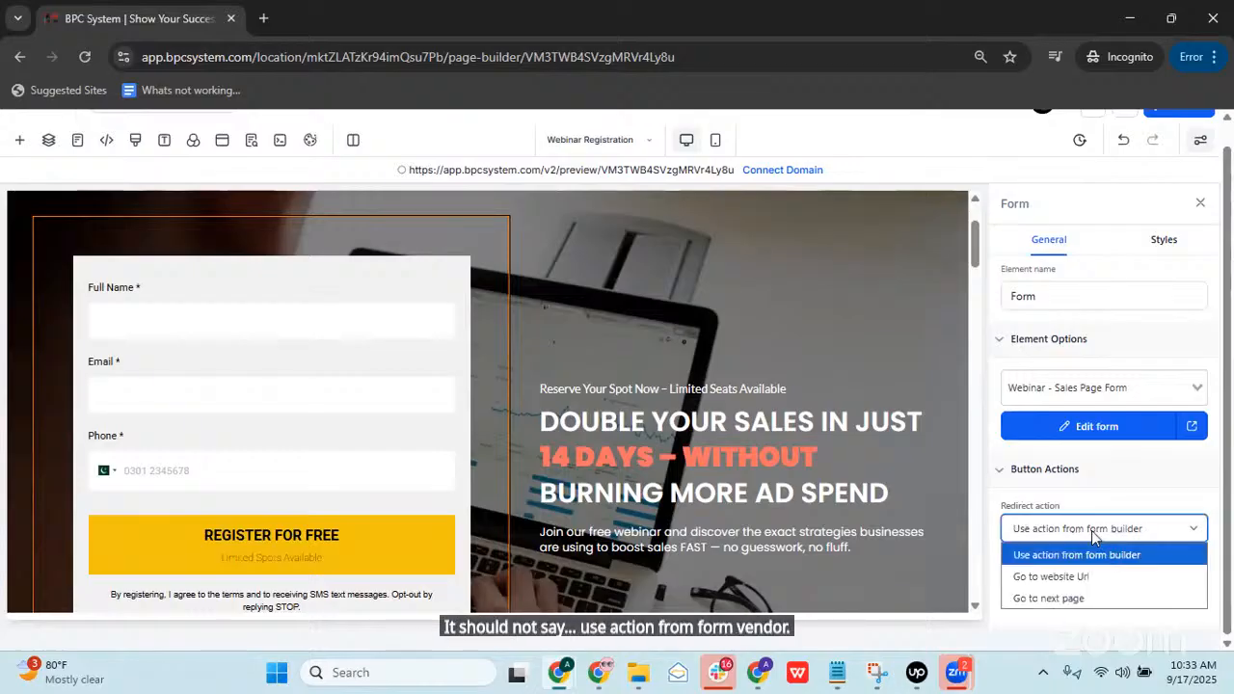
left_click(1044, 598)
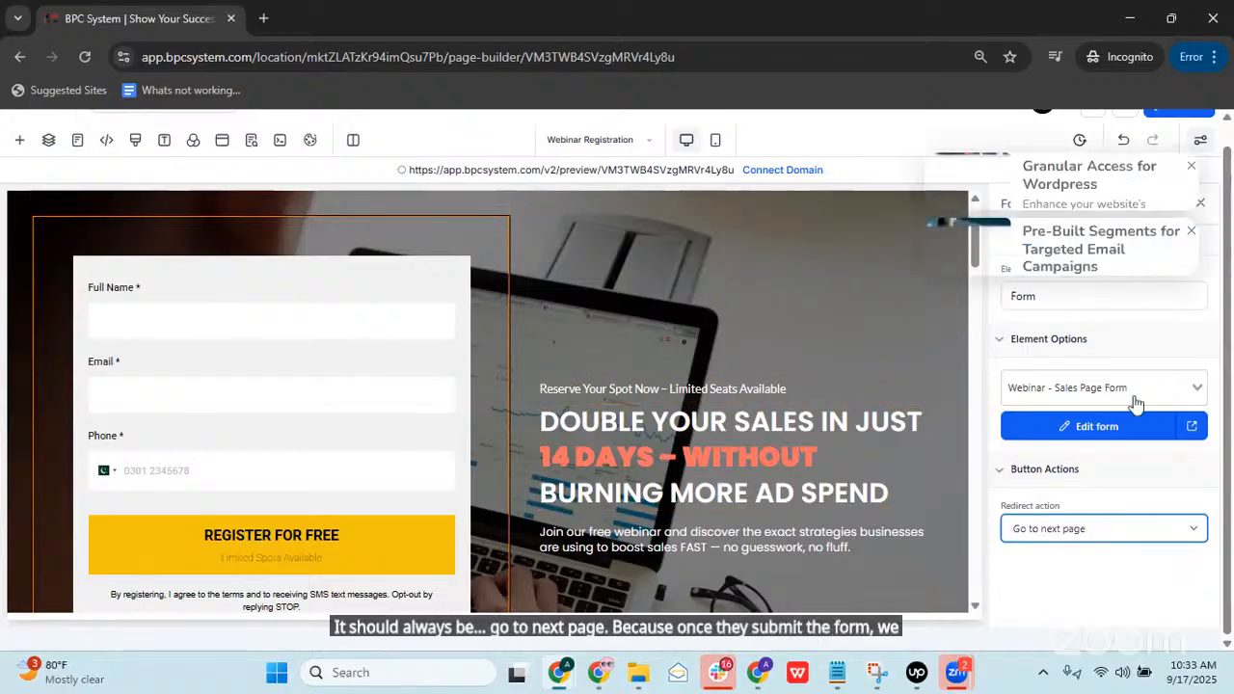
left_click(1190, 236)
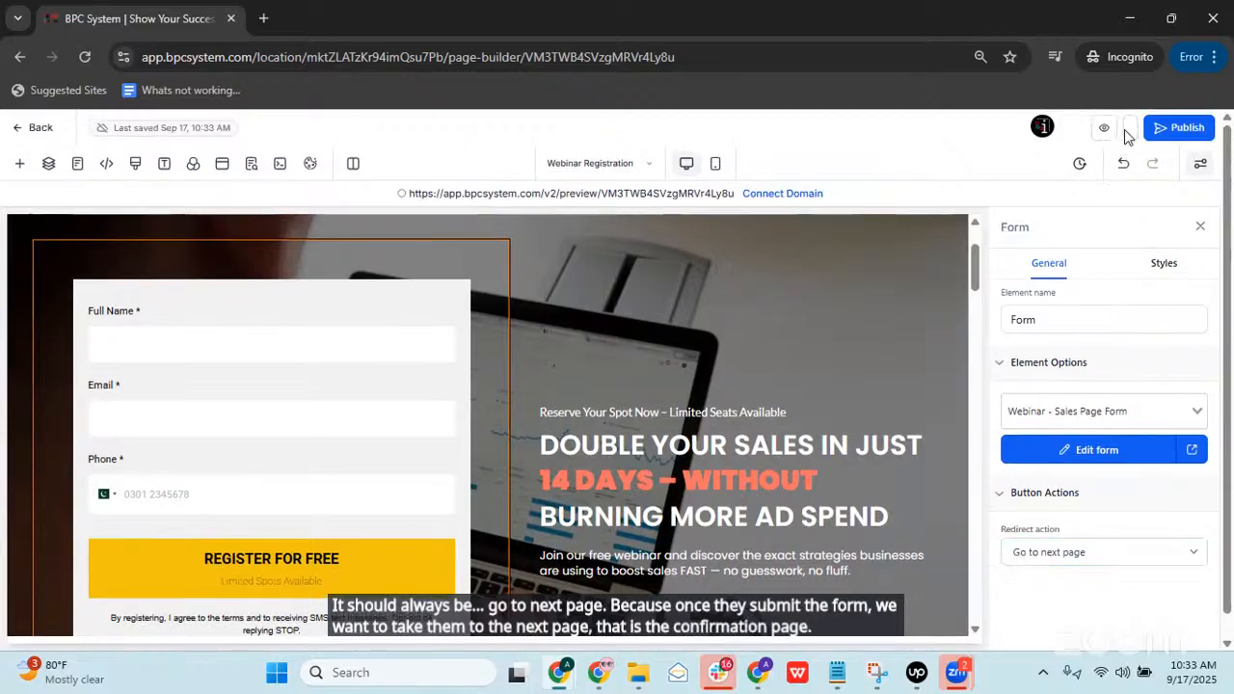
left_click(1125, 132)
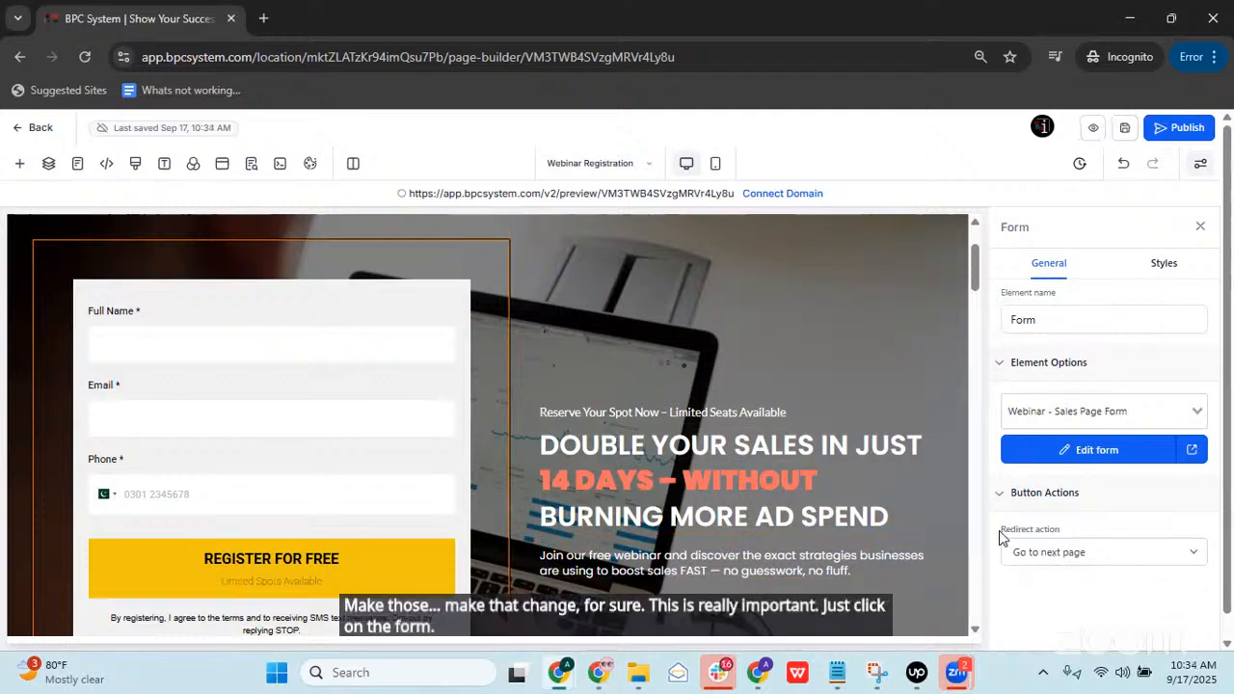
left_click(1060, 556)
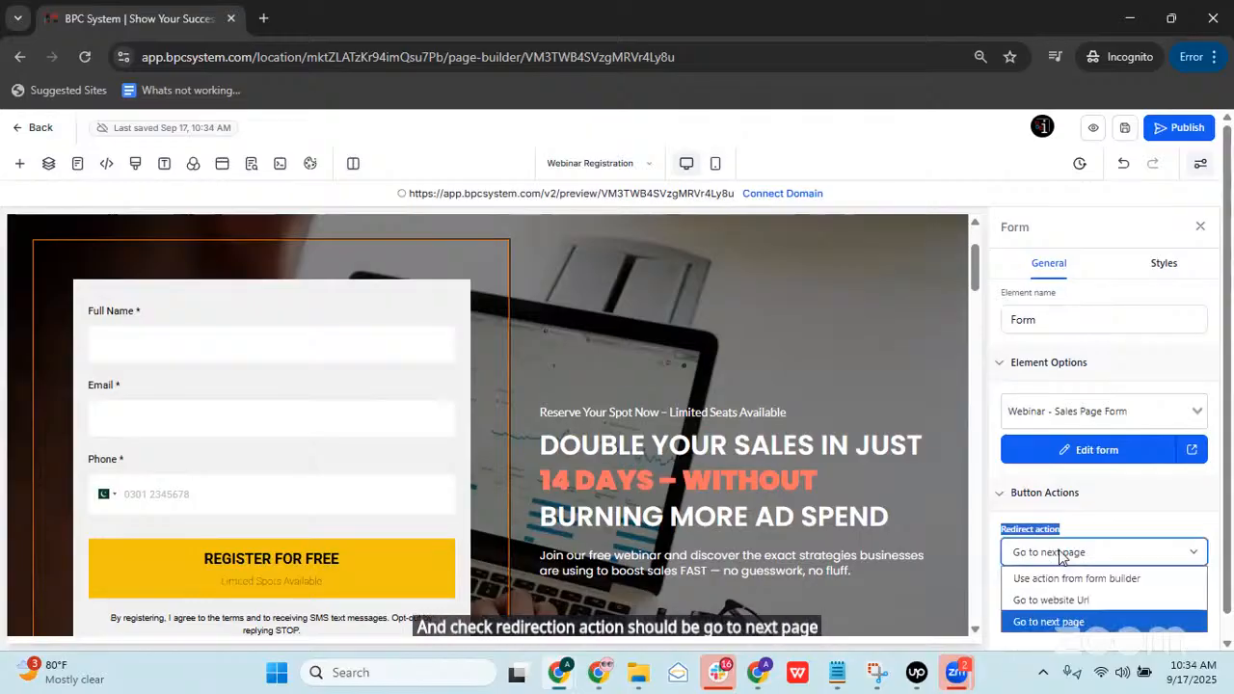
left_click(1058, 622)
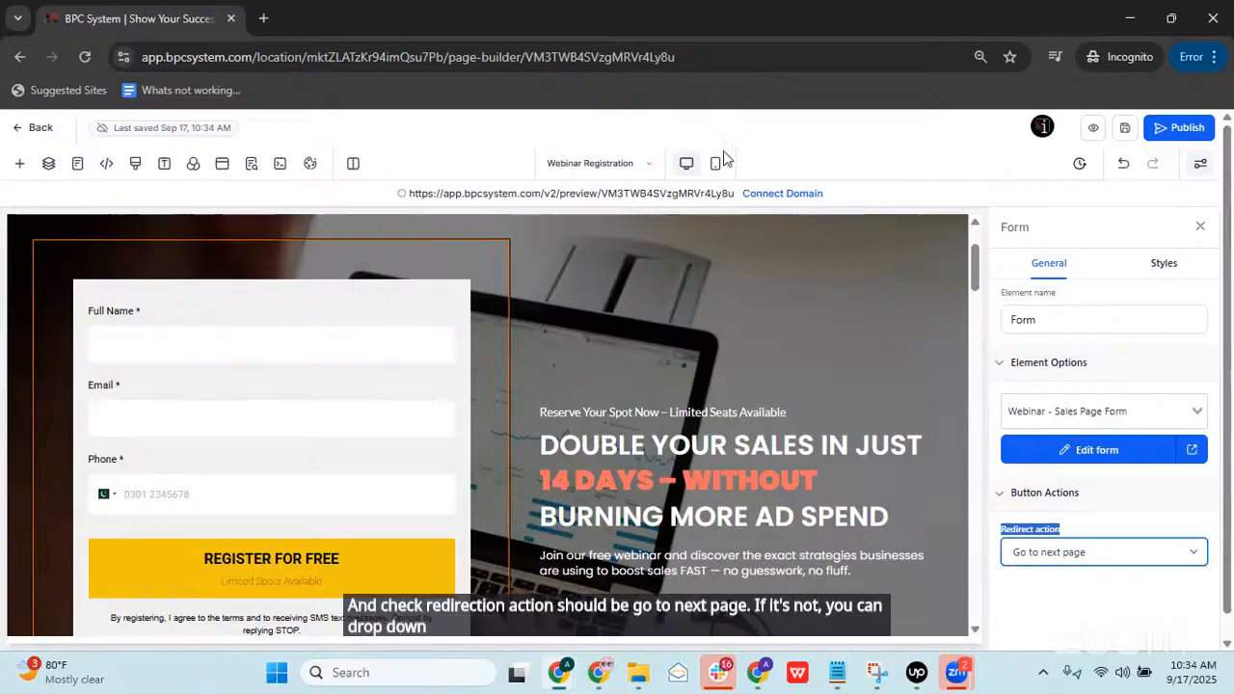
Step: Switch to the Webinar Confirmation page and remove the Add To My Account button from its header
left_click(590, 164)
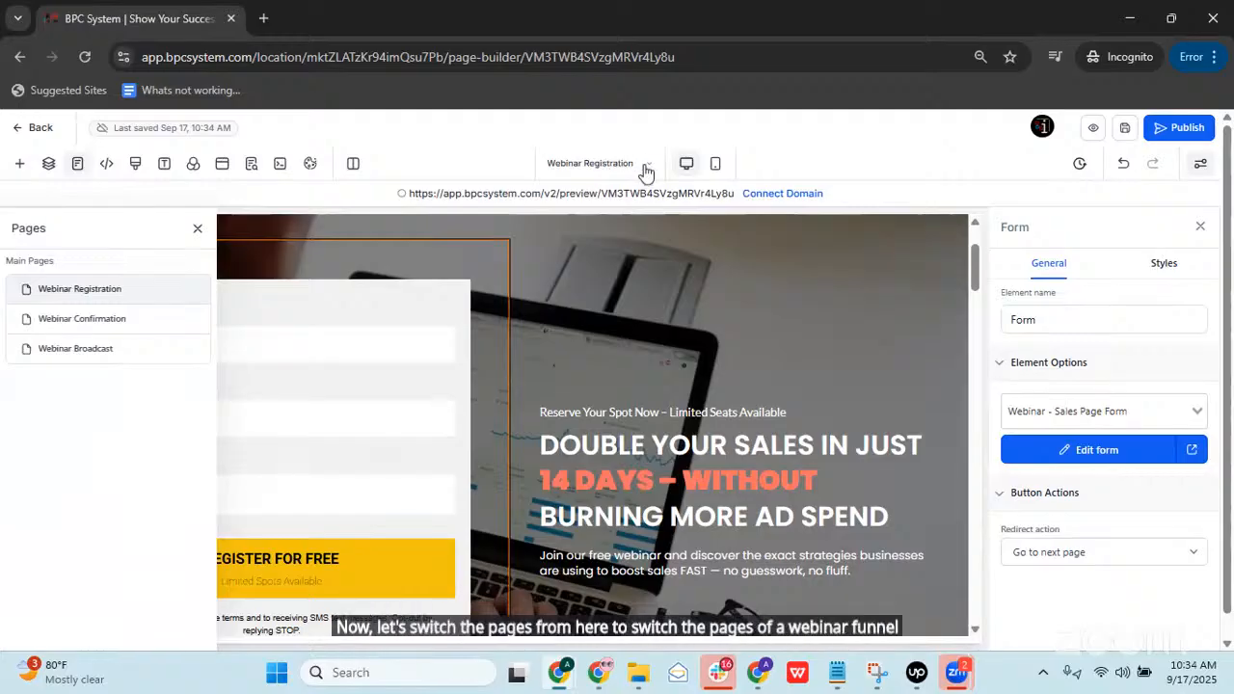
left_click(89, 321)
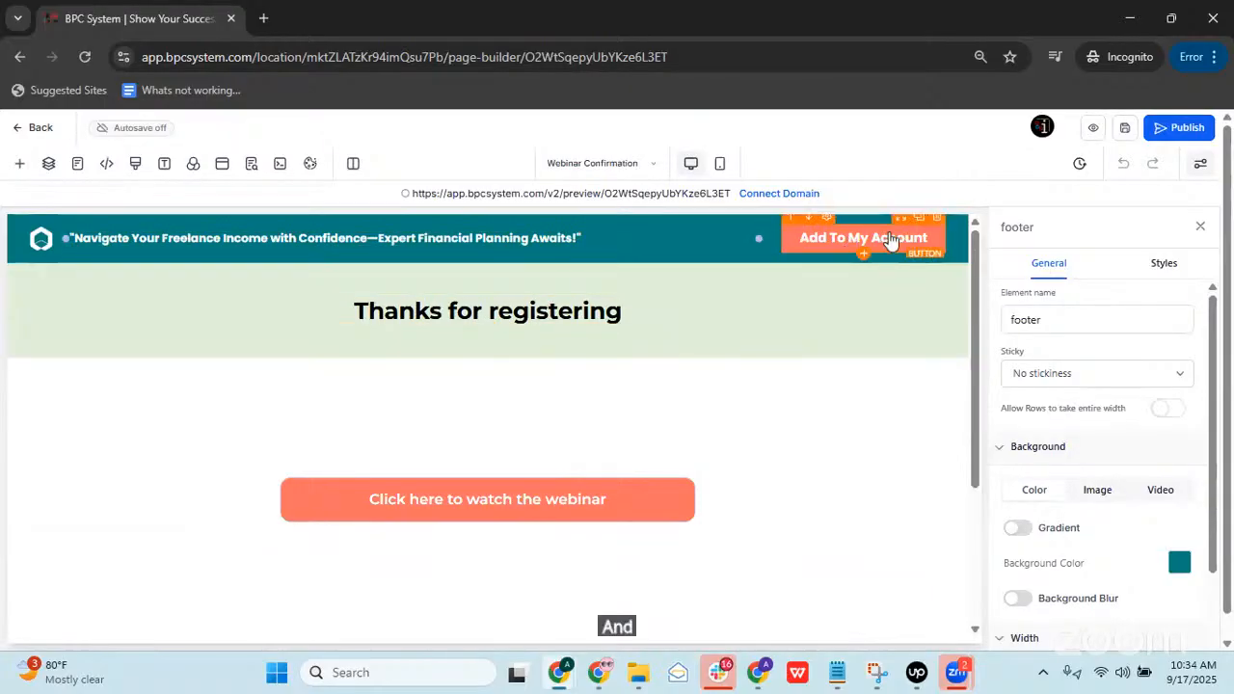
left_click(877, 245)
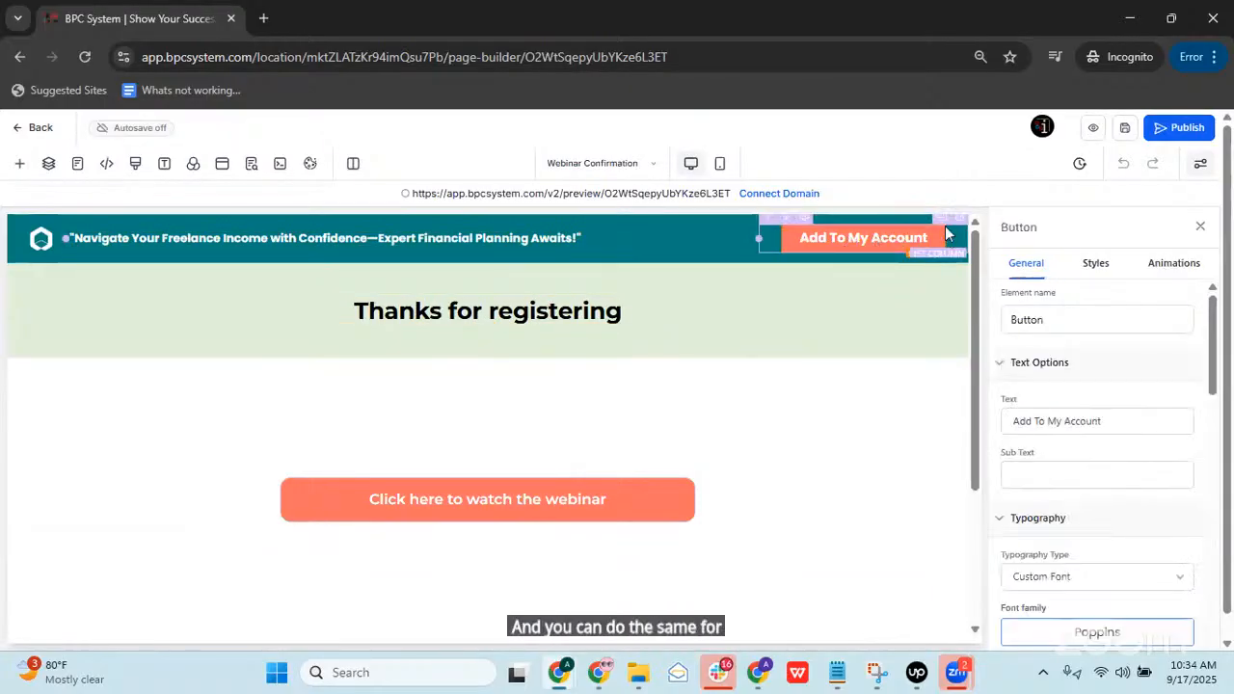
Step: Set the confirmation page header's background to a new dark blue custom color
left_click(654, 216)
left_click(1178, 565)
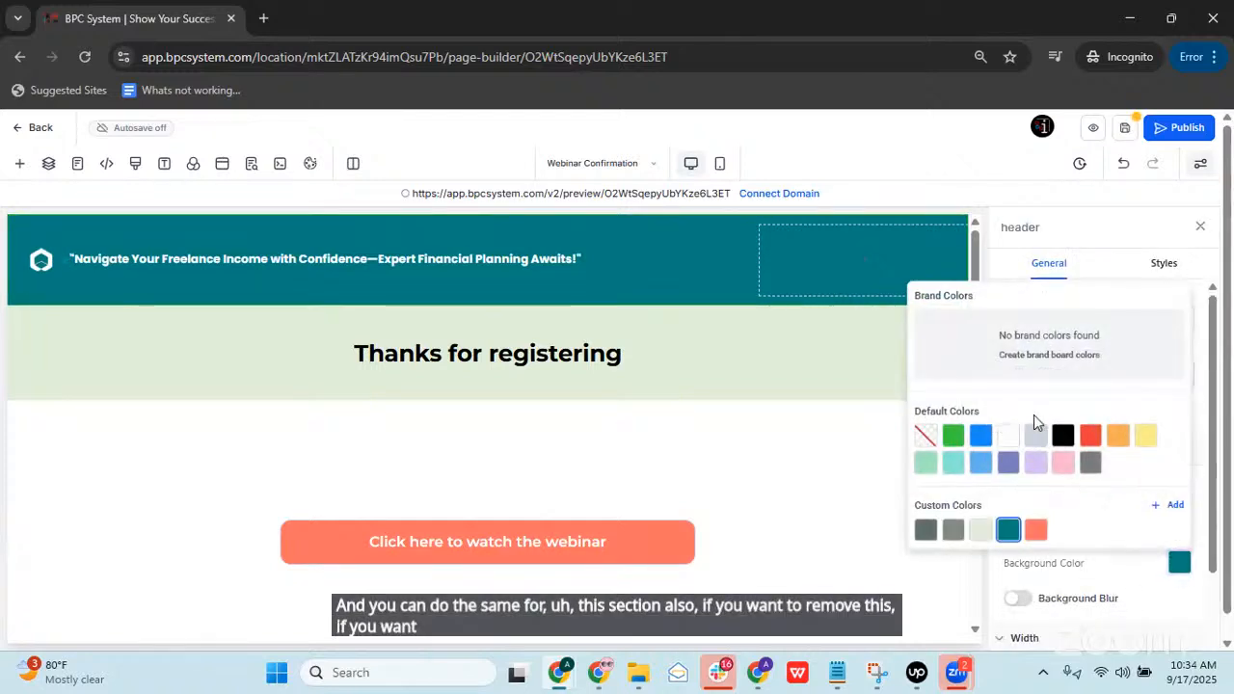
scroll(1027, 417, "down", 1)
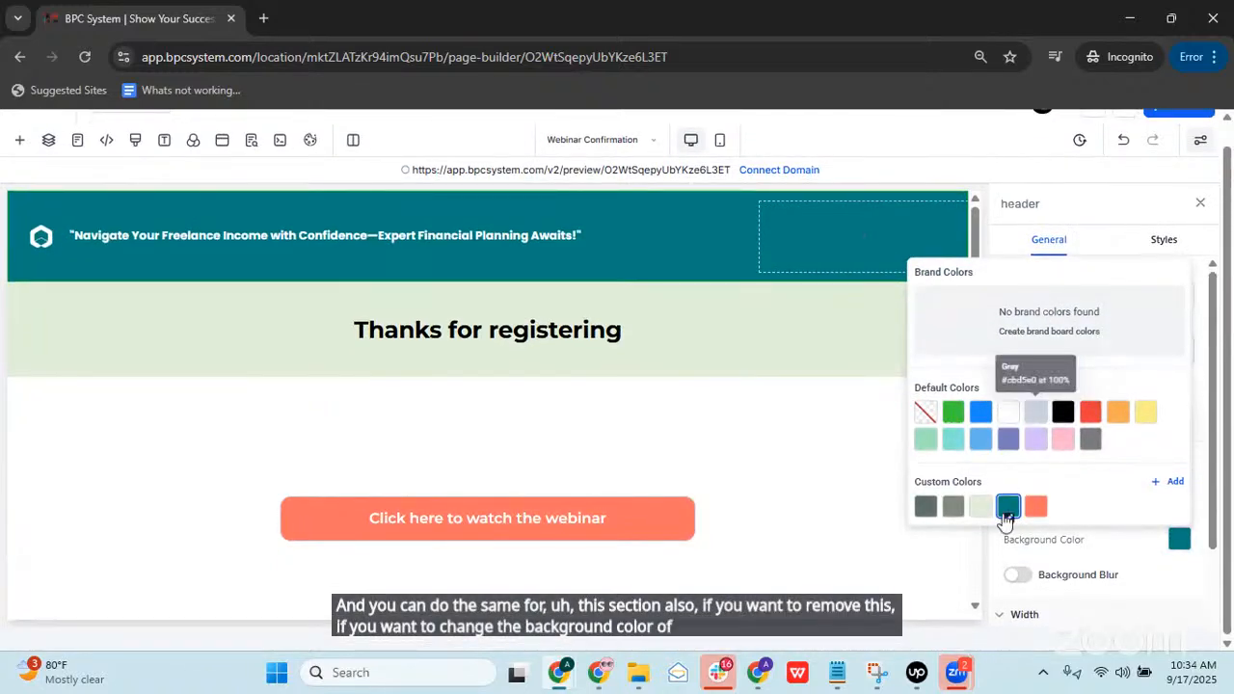
left_click(1155, 480)
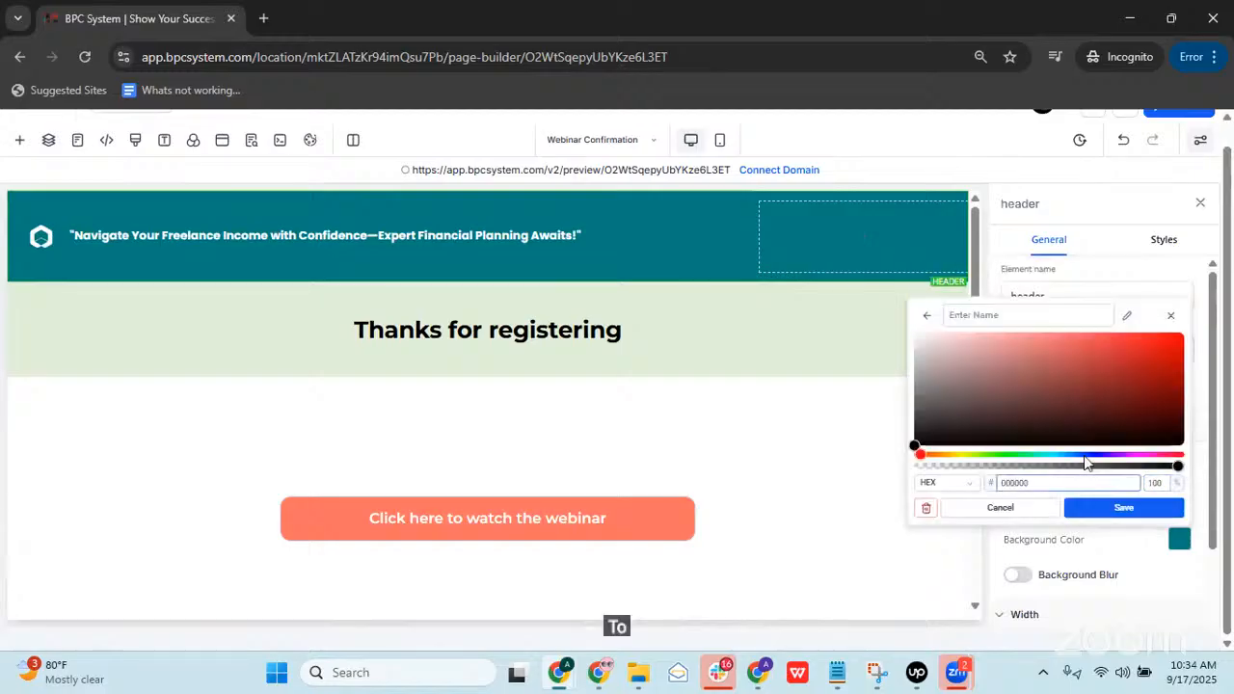
left_click(1091, 455)
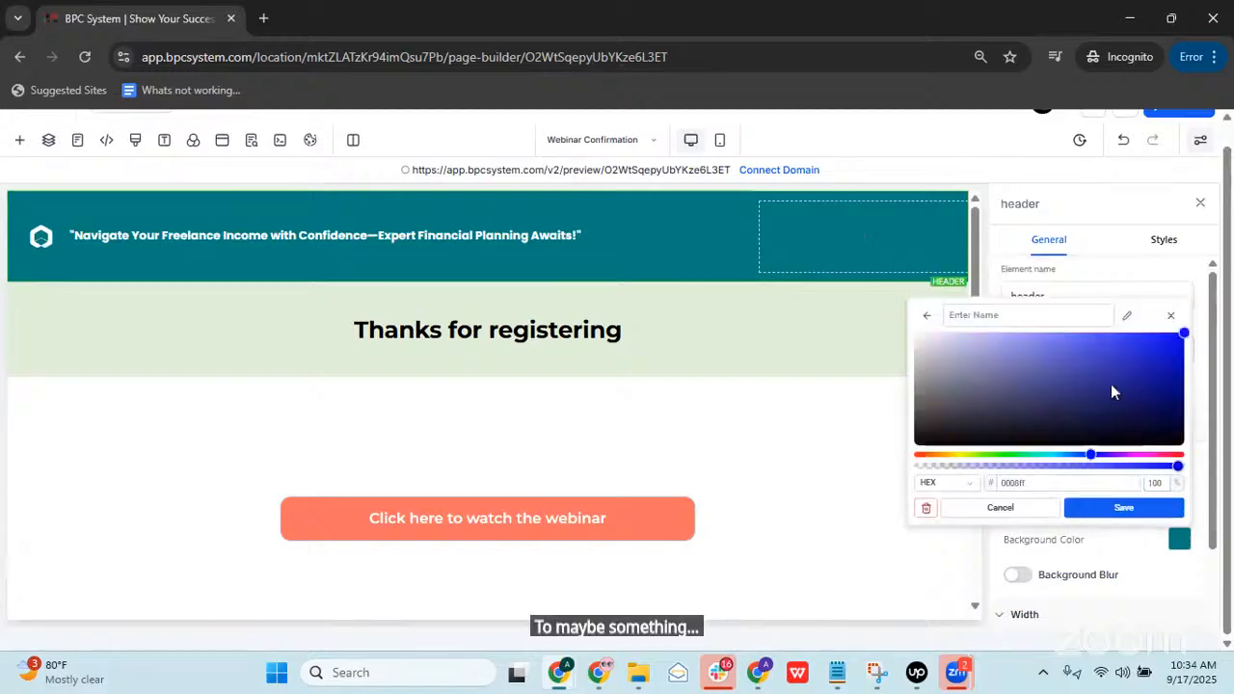
left_click(1124, 511)
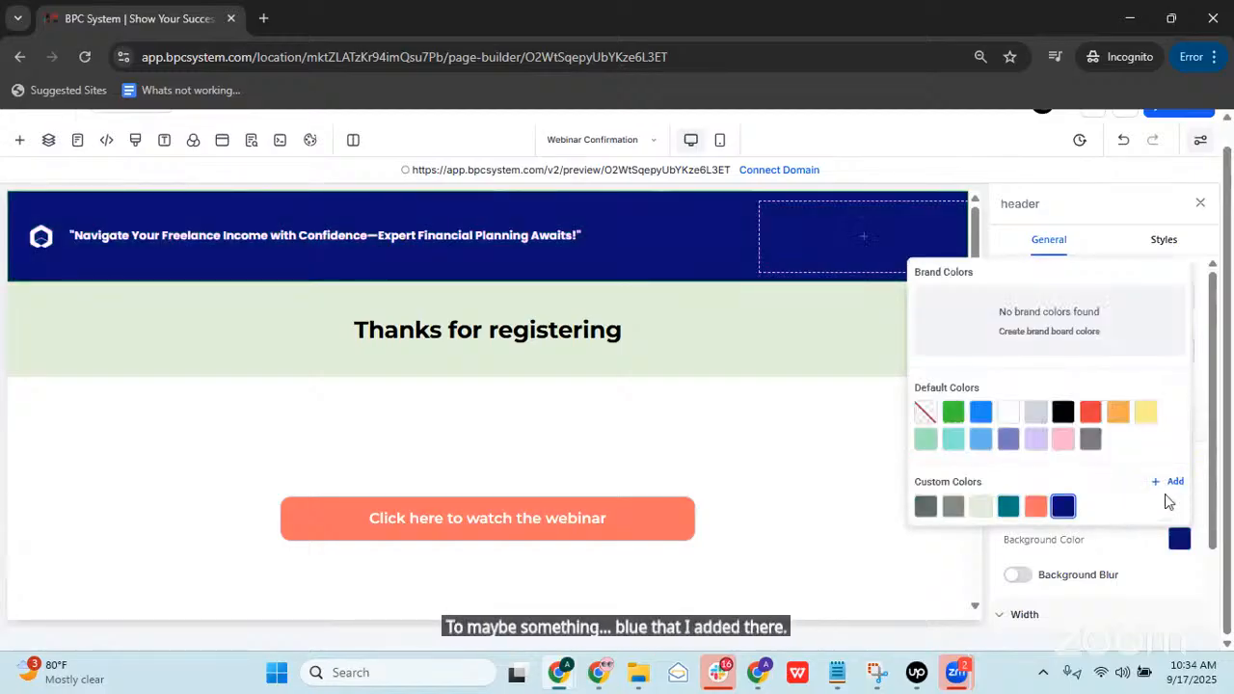
Step: Switch to the webinar landing page chat in ChatGPT and ask it to "create thank you page copy"
left_click(533, 329)
left_click(691, 329)
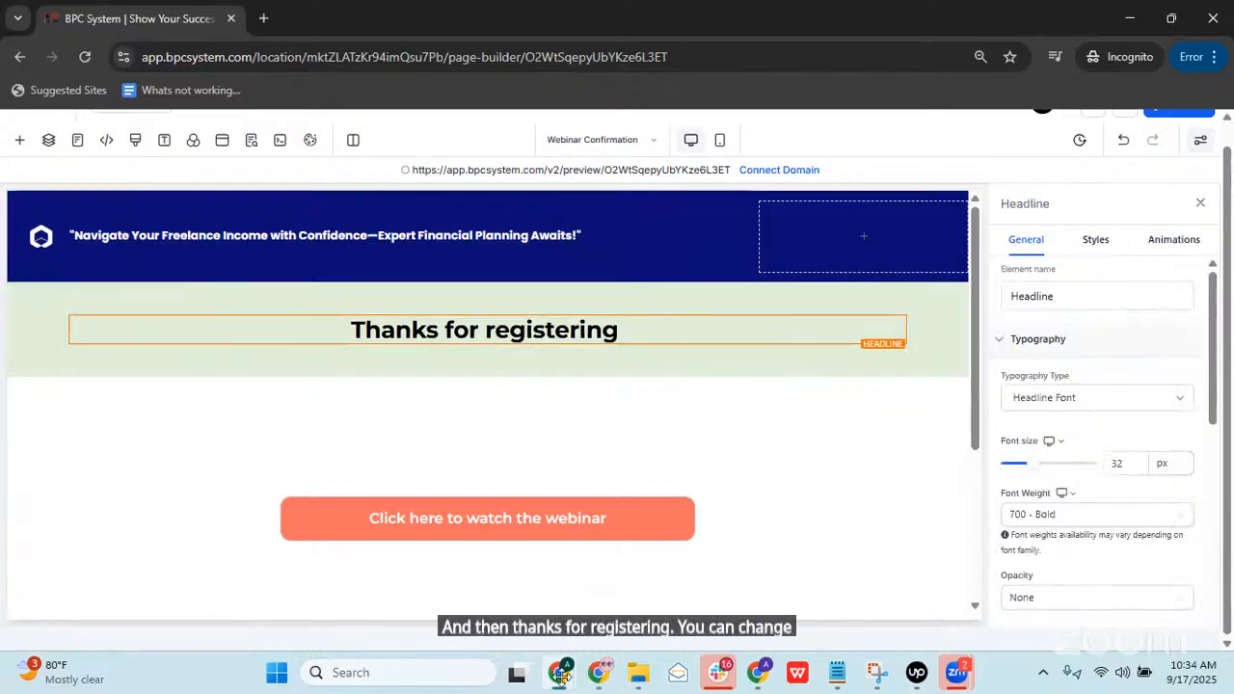
mouse_move(598, 675)
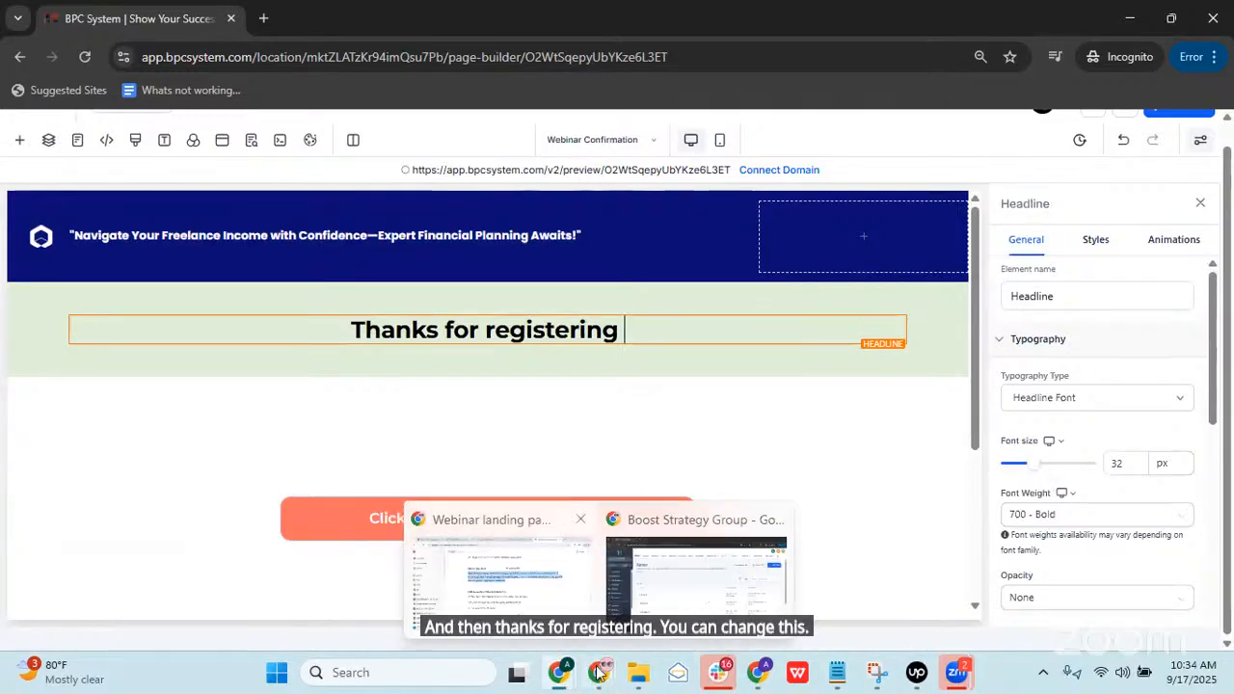
left_click(496, 568)
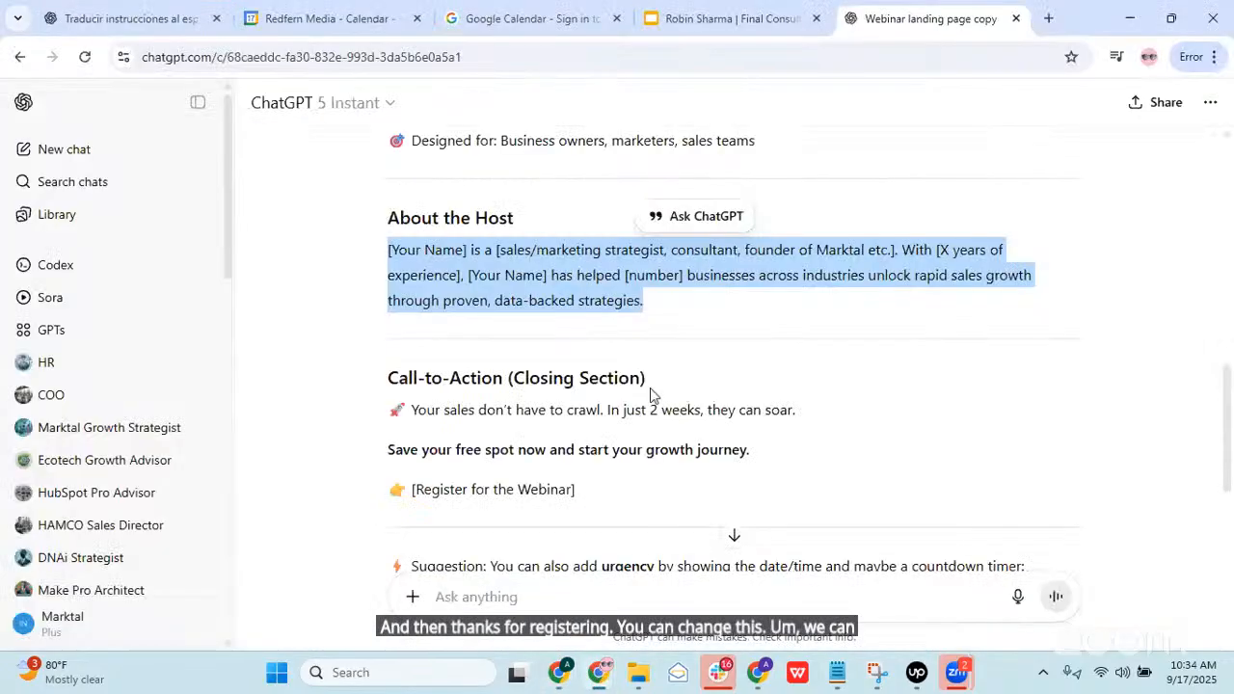
scroll(572, 431, "down", 5)
left_click(476, 590)
type("create thank you page copy")
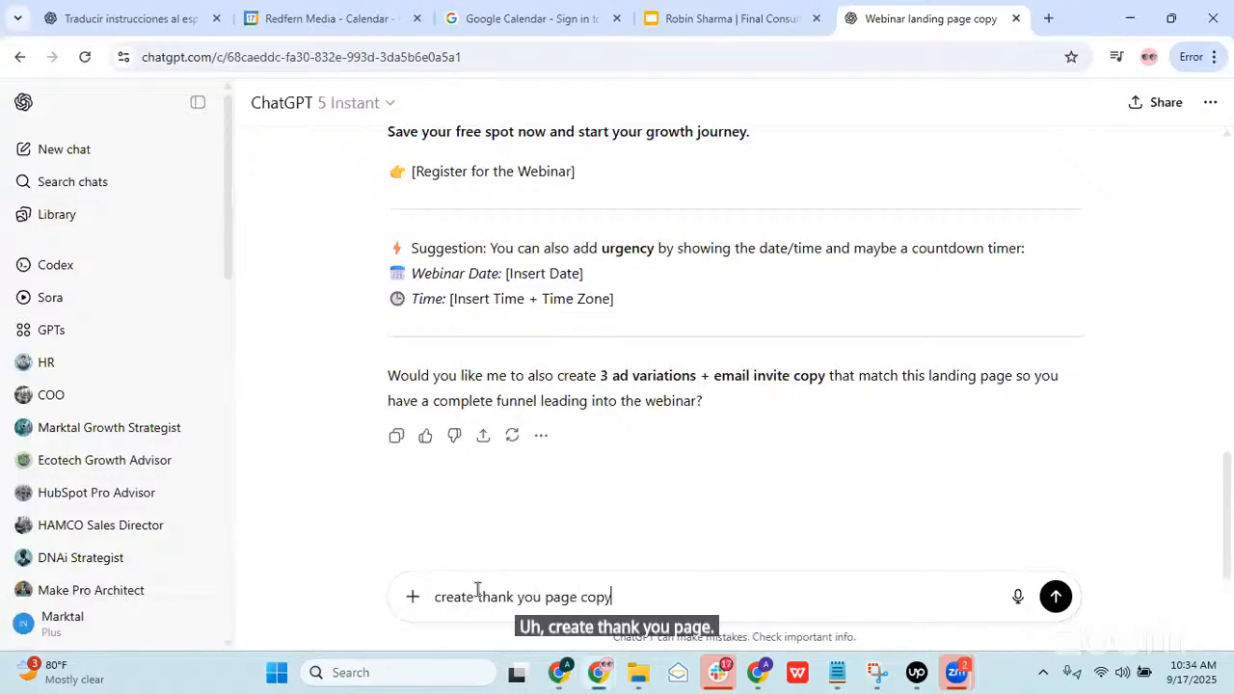
key("Return")
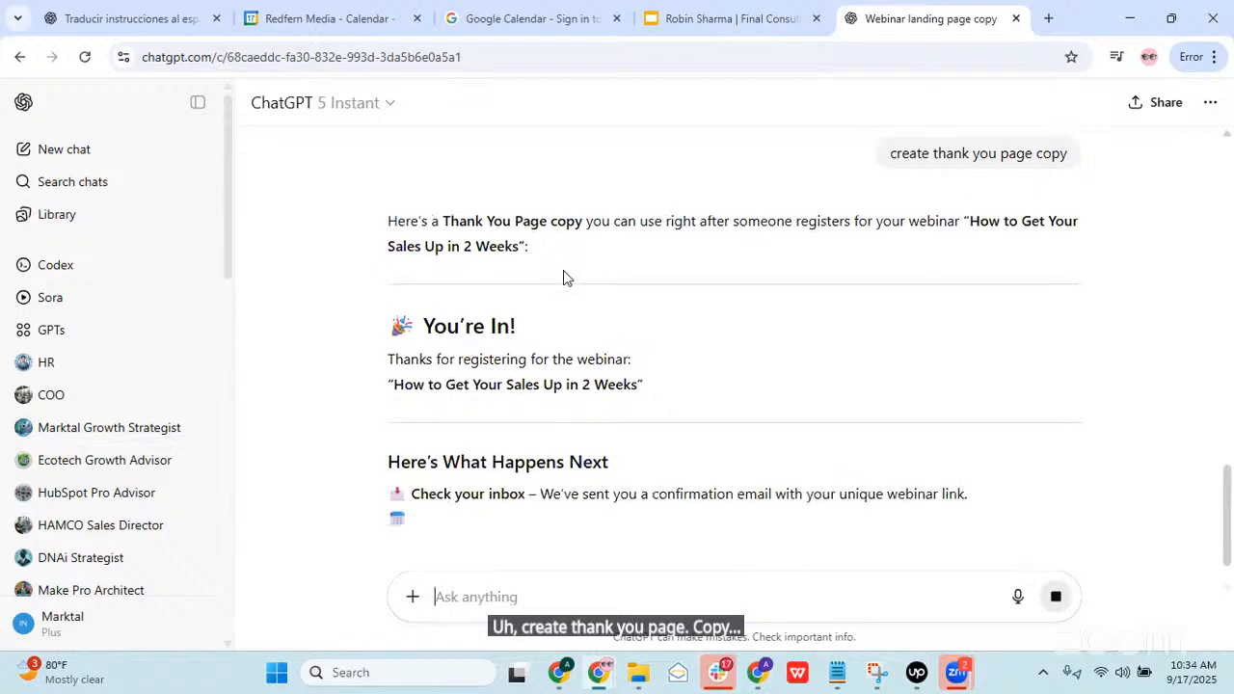
Step: Copy "Thanks for registering for the webinar: 'How to Get Your Sales Up in 2 Weeks'" from ChatGPT over the confirmation page's headline in BPC System
left_click_drag(380, 317, 643, 334)
key("ctrl+c")
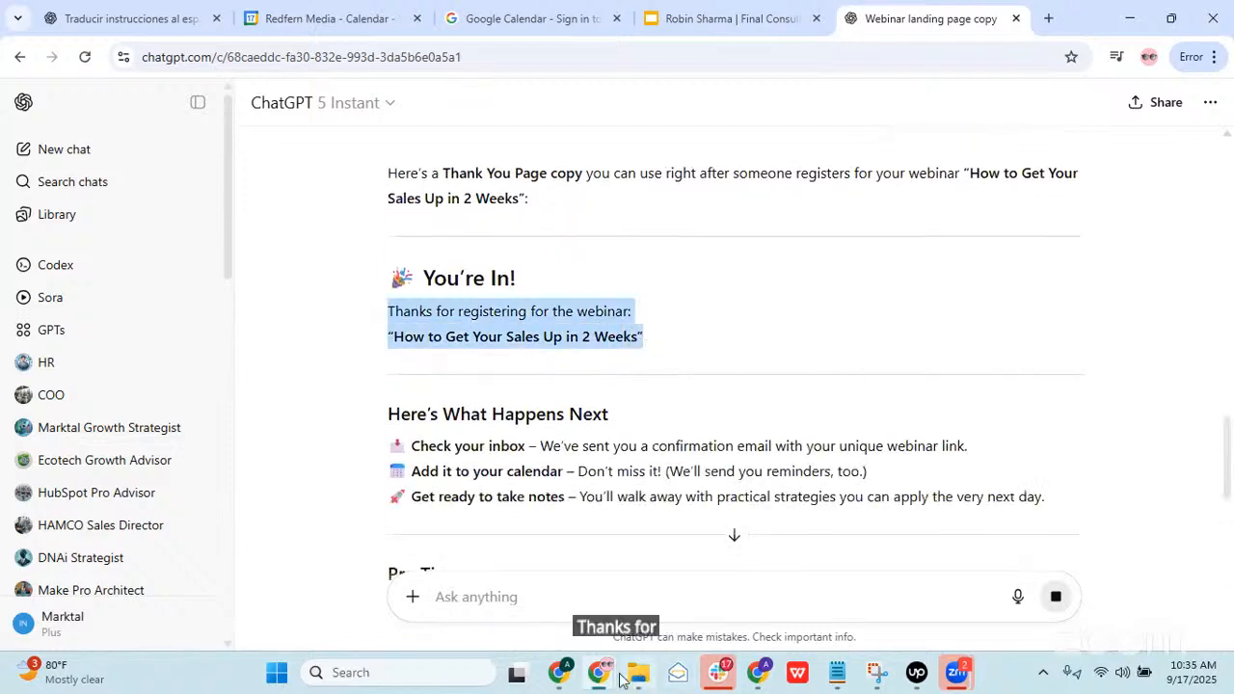
mouse_move(560, 672)
left_click(617, 605)
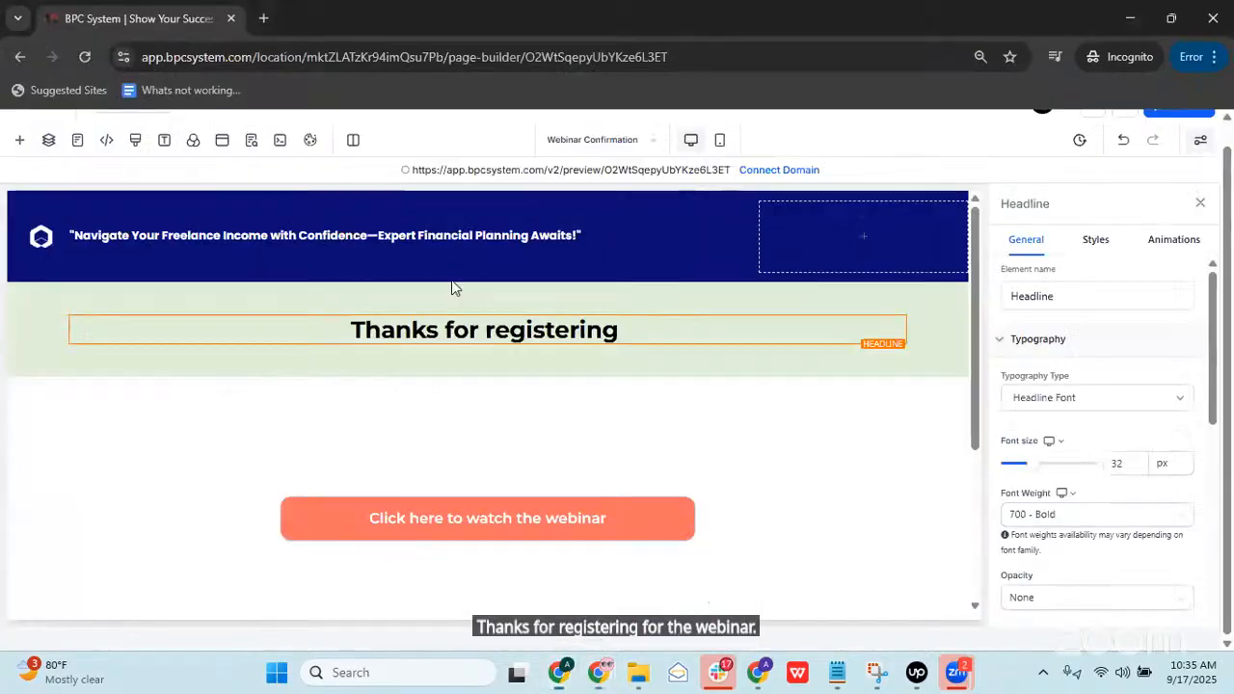
double_click(483, 324)
key("ctrl+v")
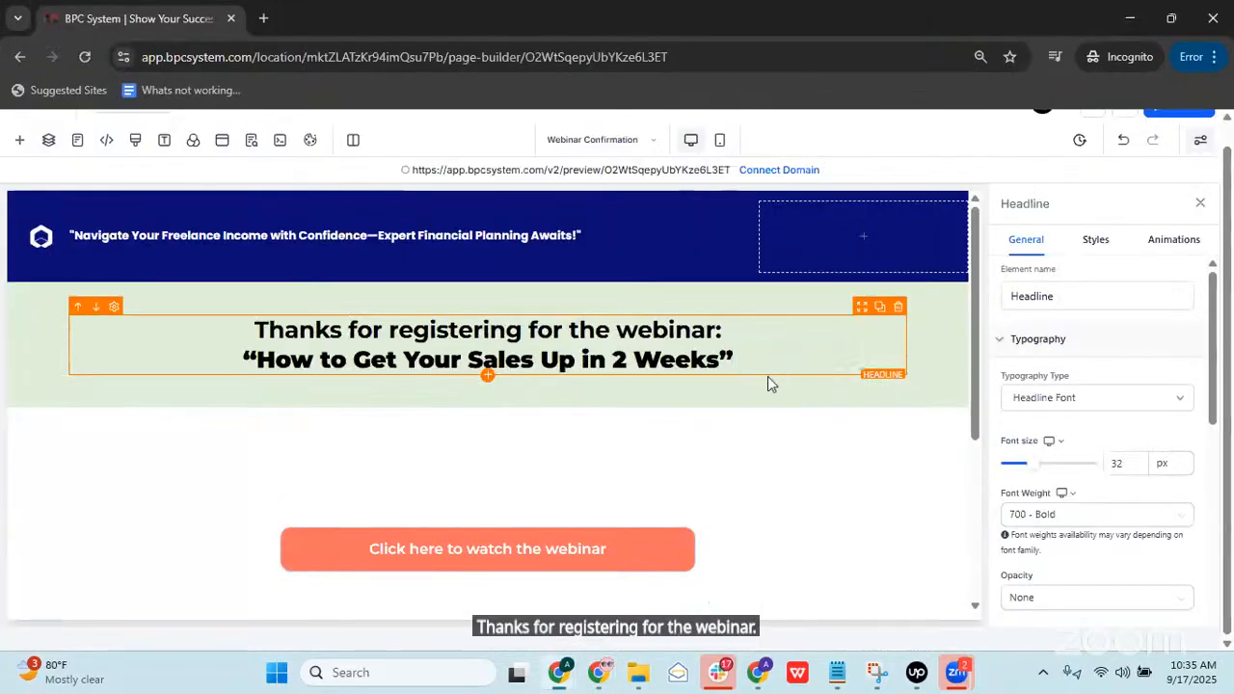
Step: Change the confirmation page's webinar button text to "Click here to watch the webinar When It's Time"
scroll(683, 435, "down", 2)
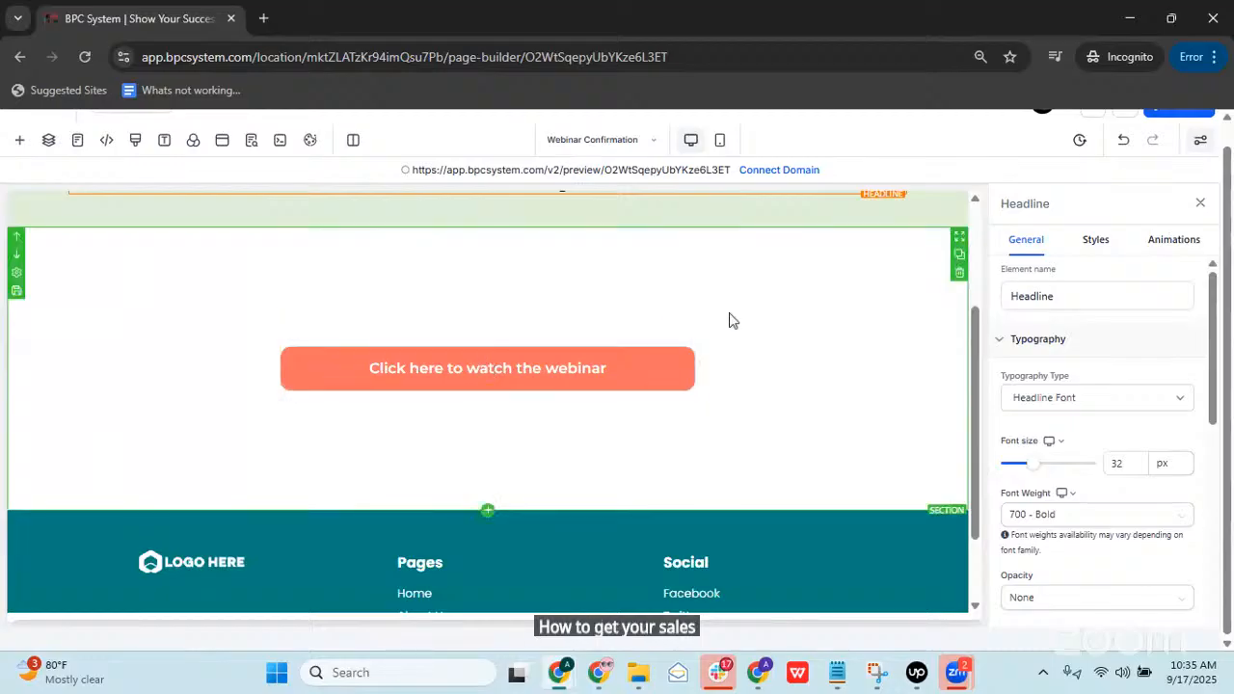
scroll(715, 305, "up", 2)
left_click(716, 369)
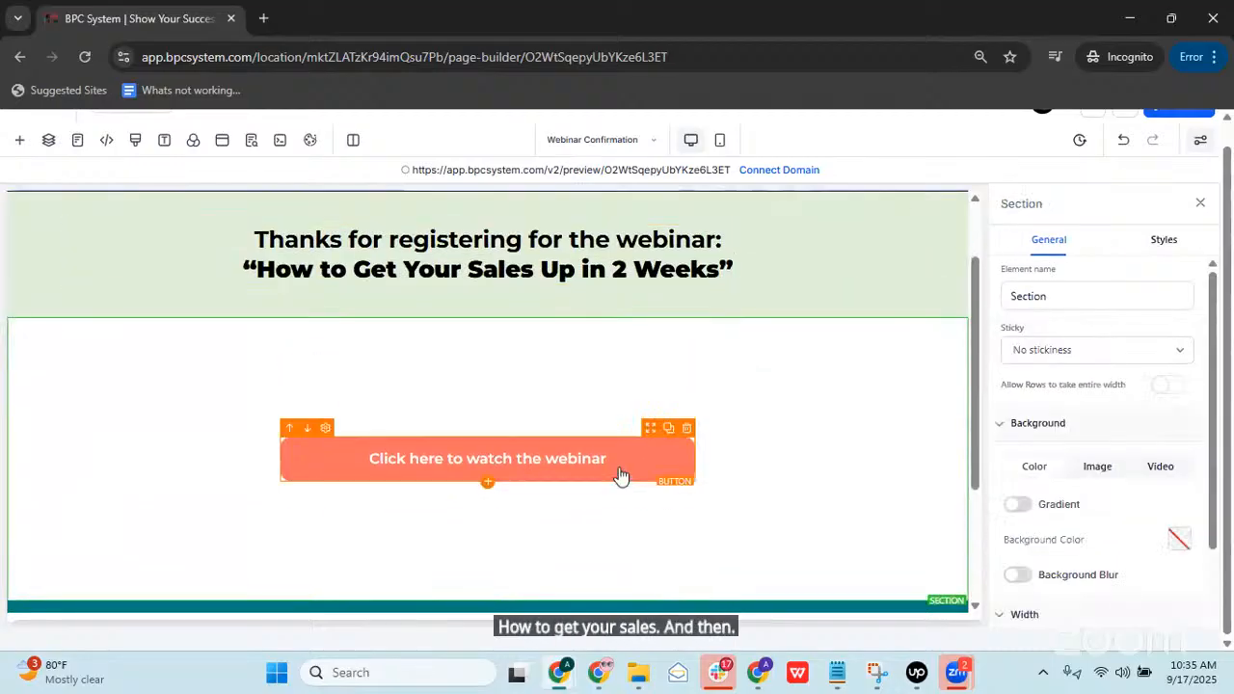
left_click(620, 472)
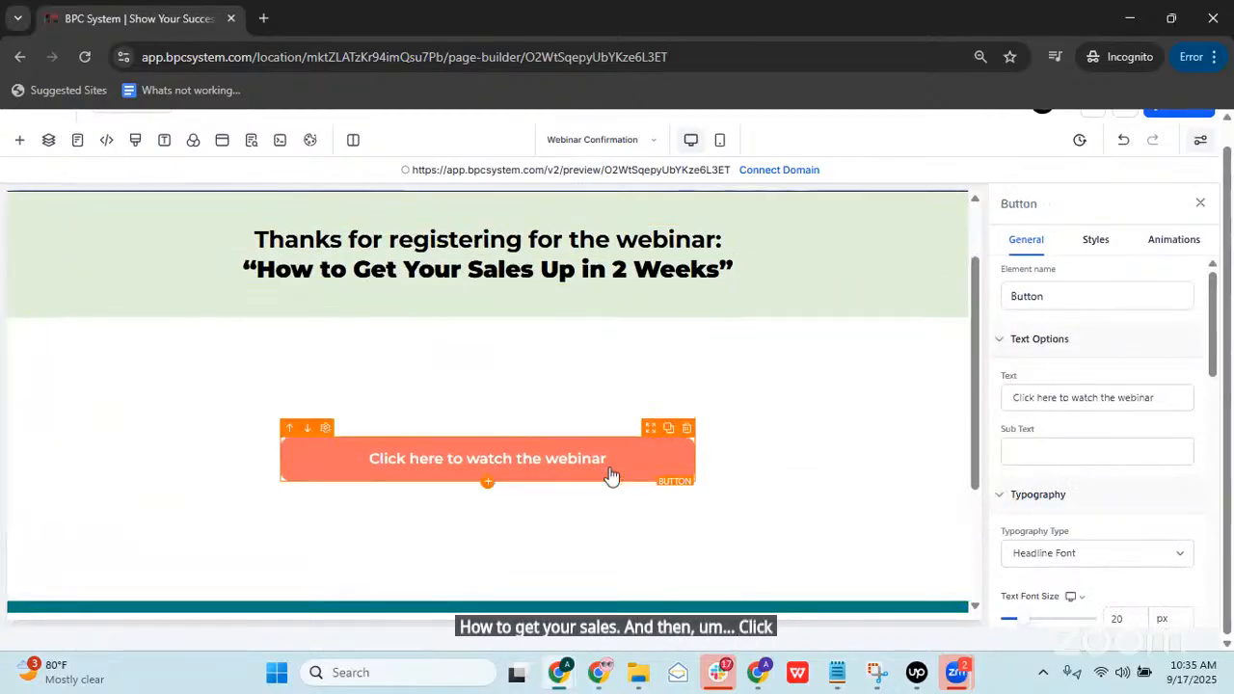
left_click(1178, 398)
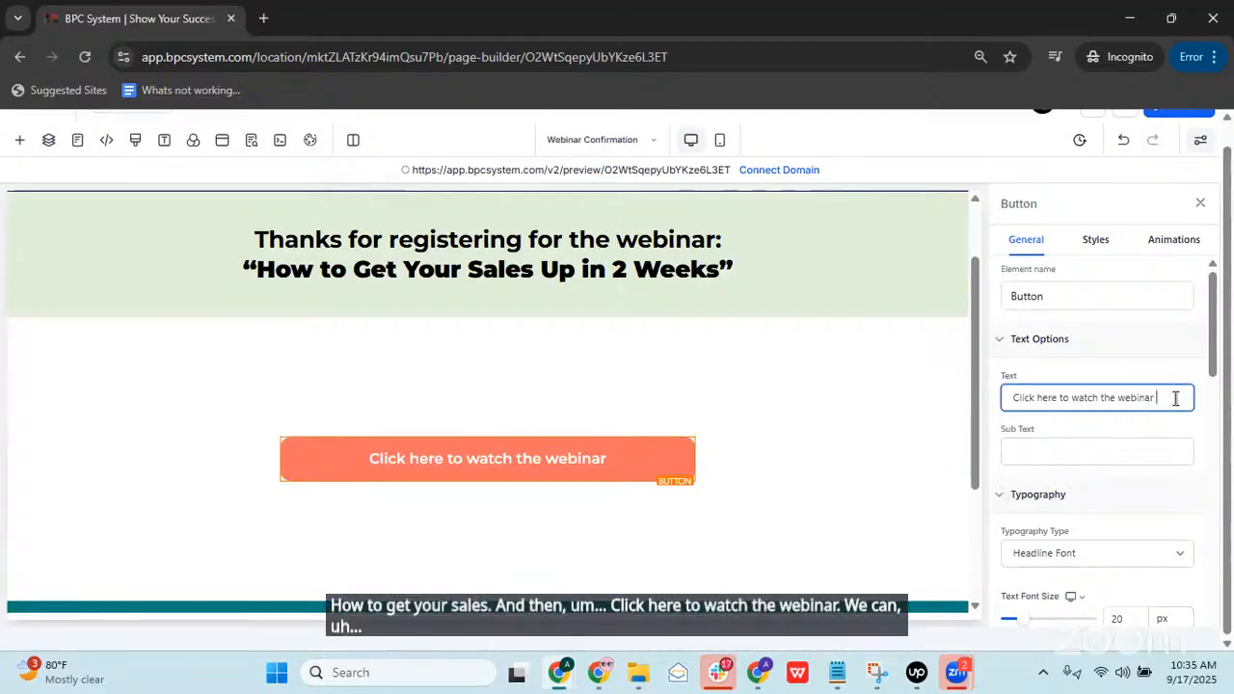
type("When")
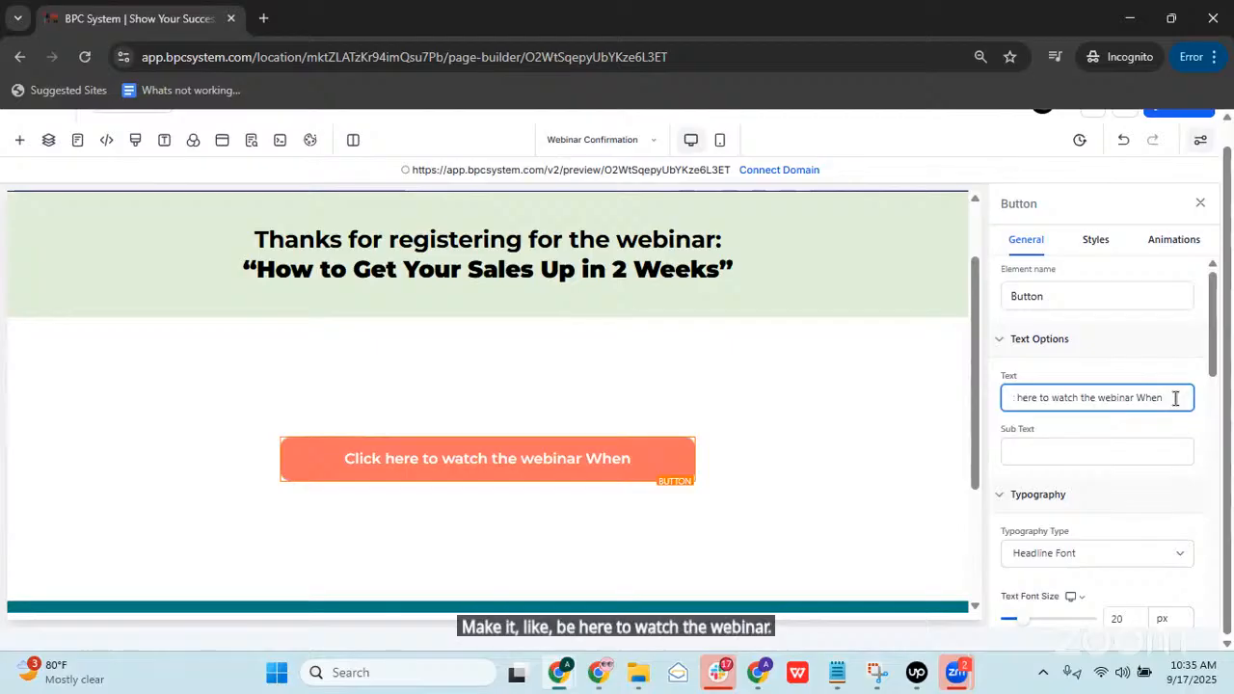
type(" it")
key("BackSpace")
key("BackSpace")
type("I")
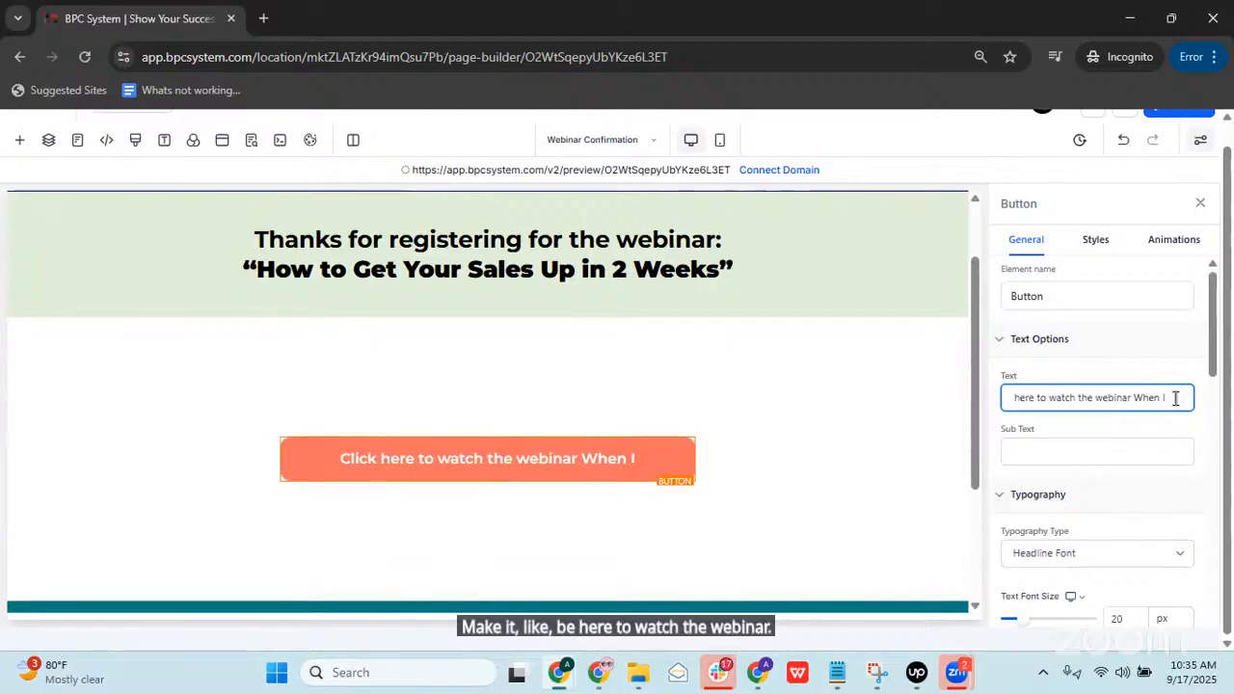
type("t's Time")
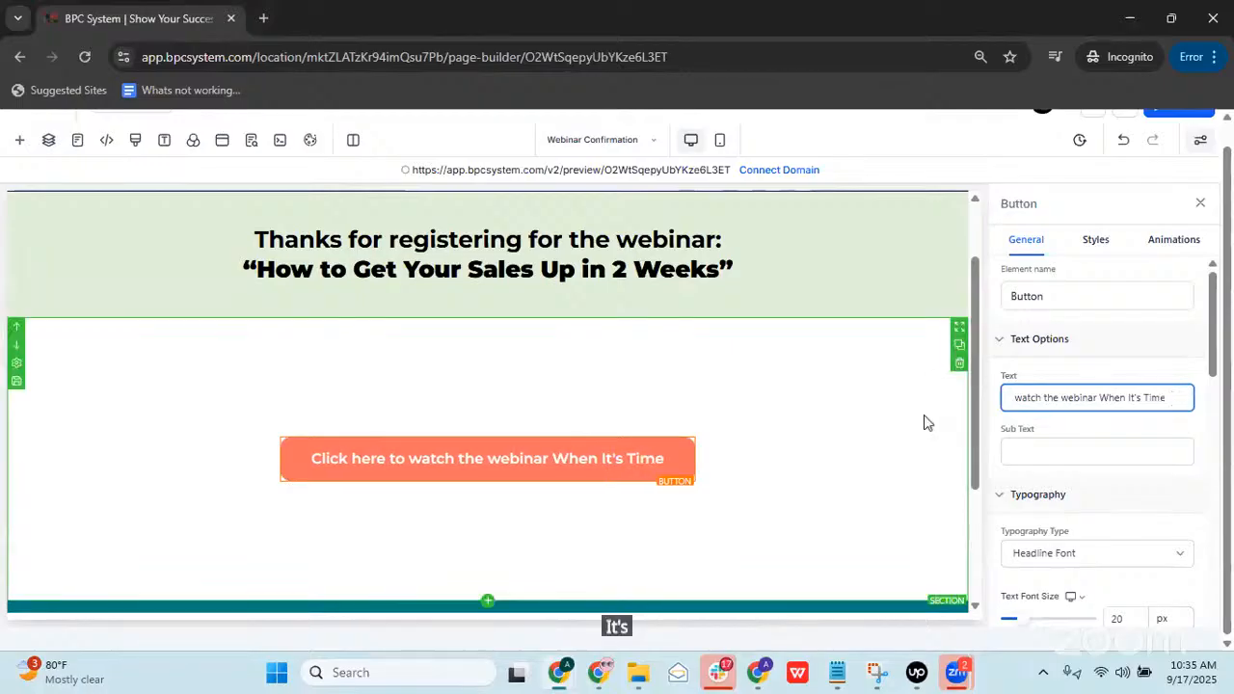
Step: Set the "Click here to watch the webinar When It's Time" button to link to "Go to next page"
left_click(877, 436)
left_click(575, 453)
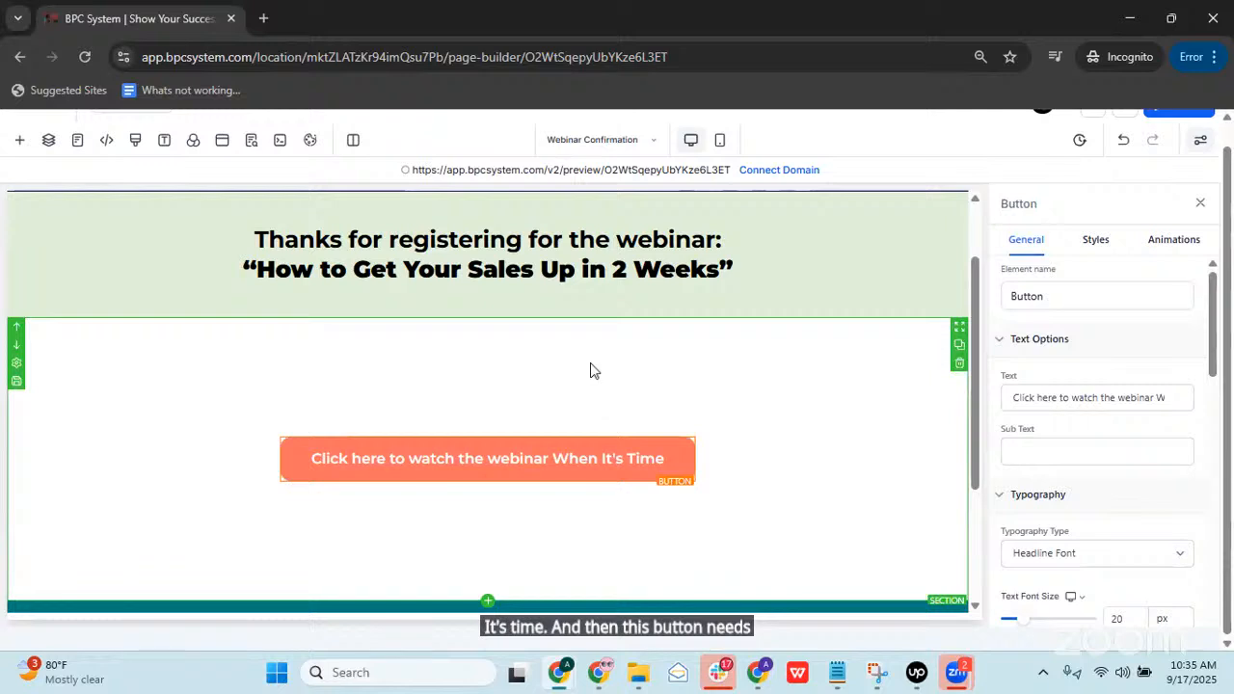
scroll(1118, 400, "down", 2)
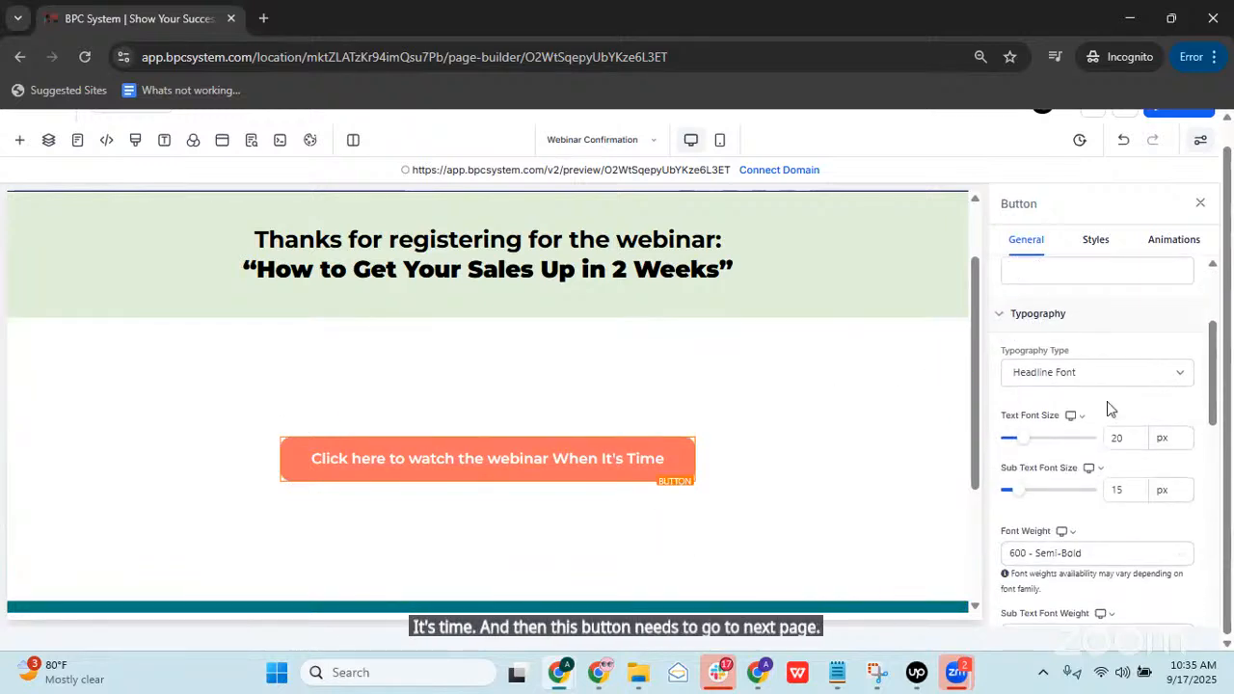
scroll(1109, 409, "down", 5)
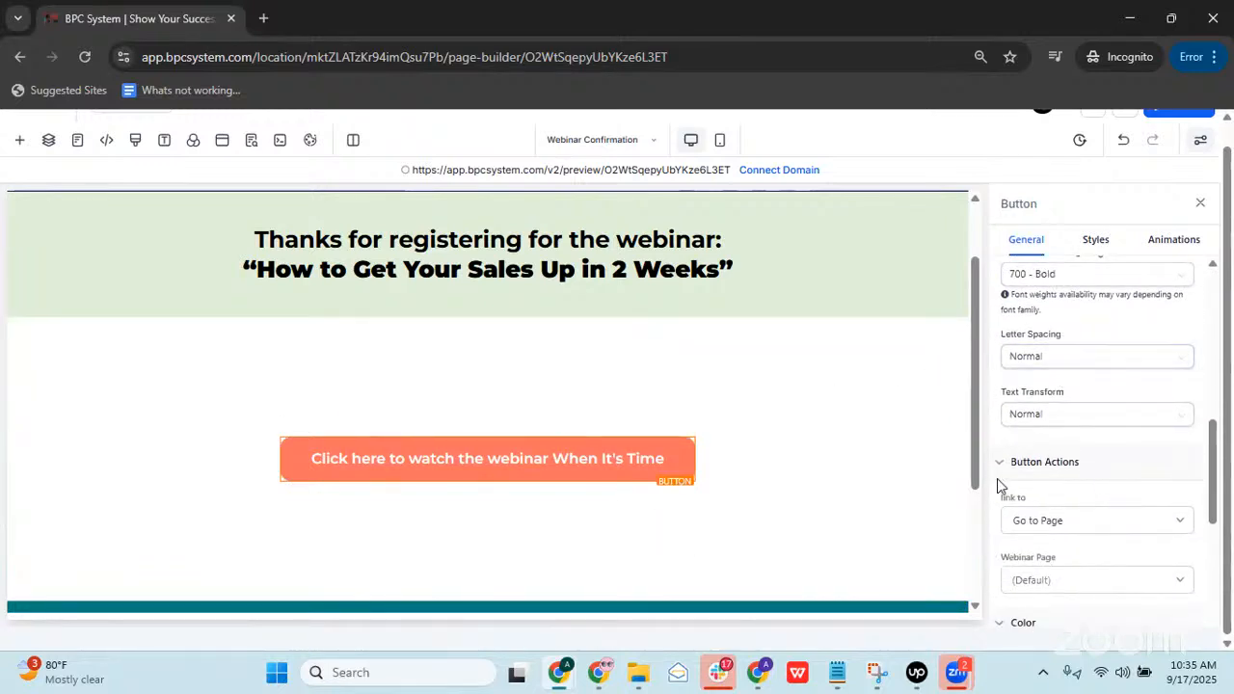
left_click(1066, 526)
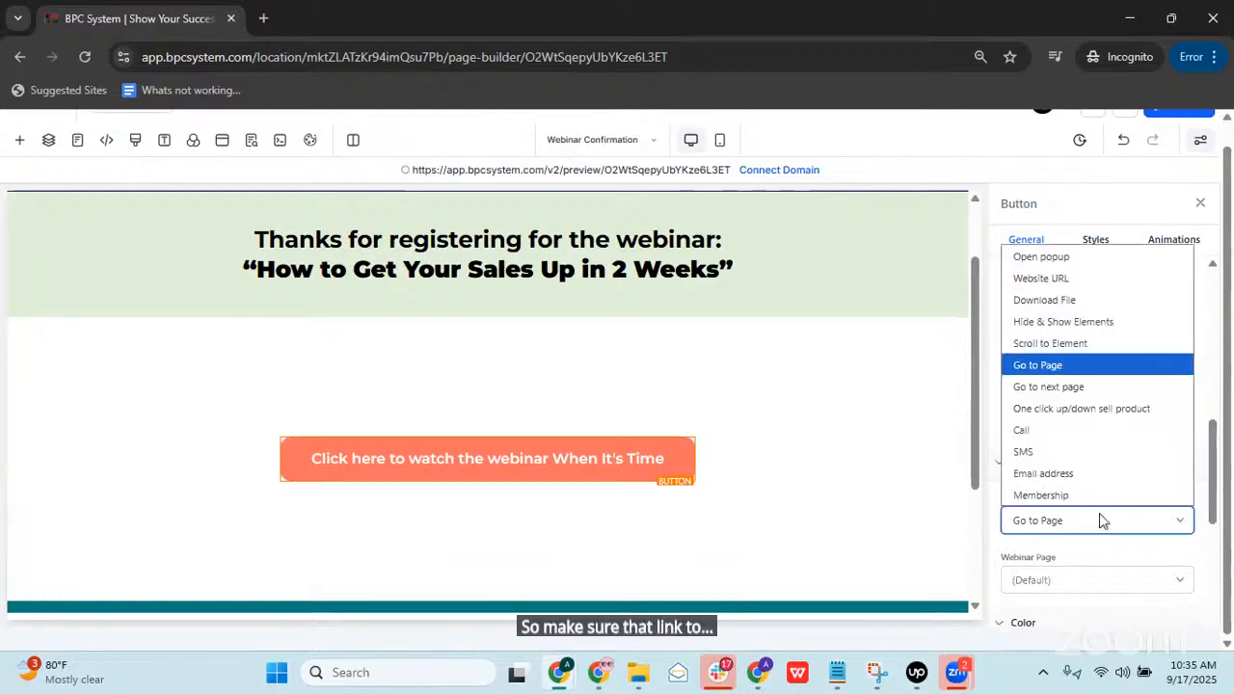
left_click(1043, 389)
Step: Change the webinar button's background color to the saved dark blue custom color
scroll(1116, 546, "down", 4)
scroll(1134, 436, "up", 1)
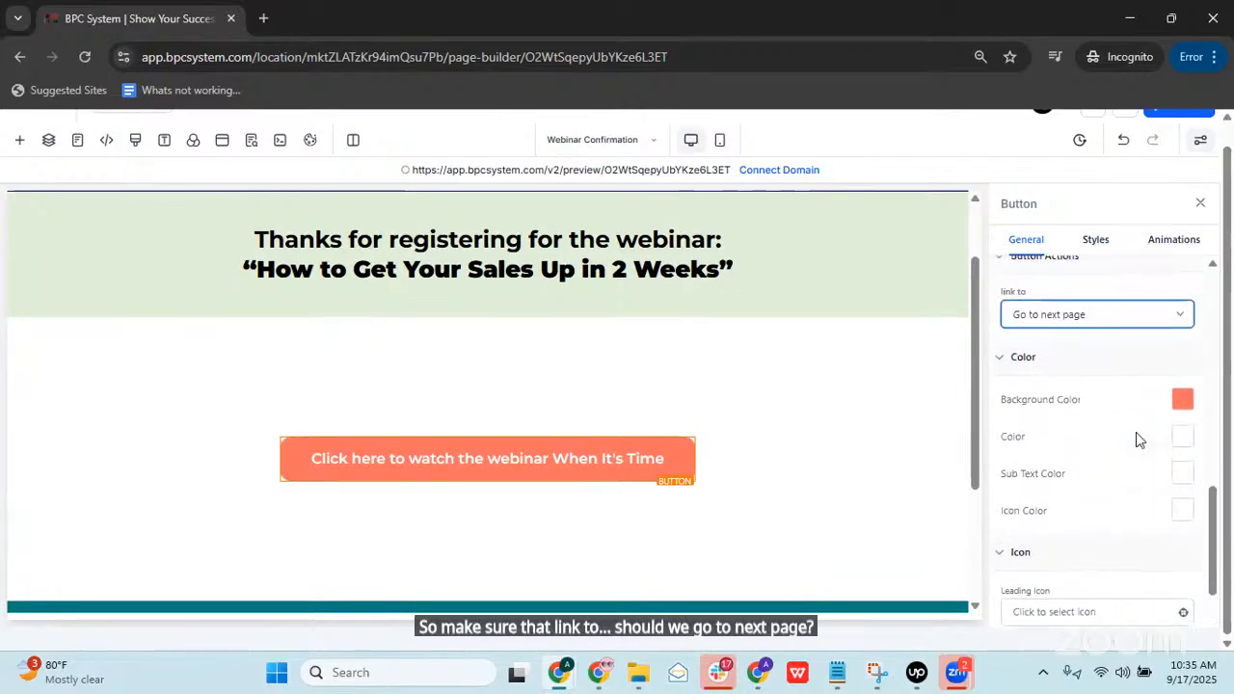
left_click(1182, 399)
left_click(1064, 367)
left_click(848, 482)
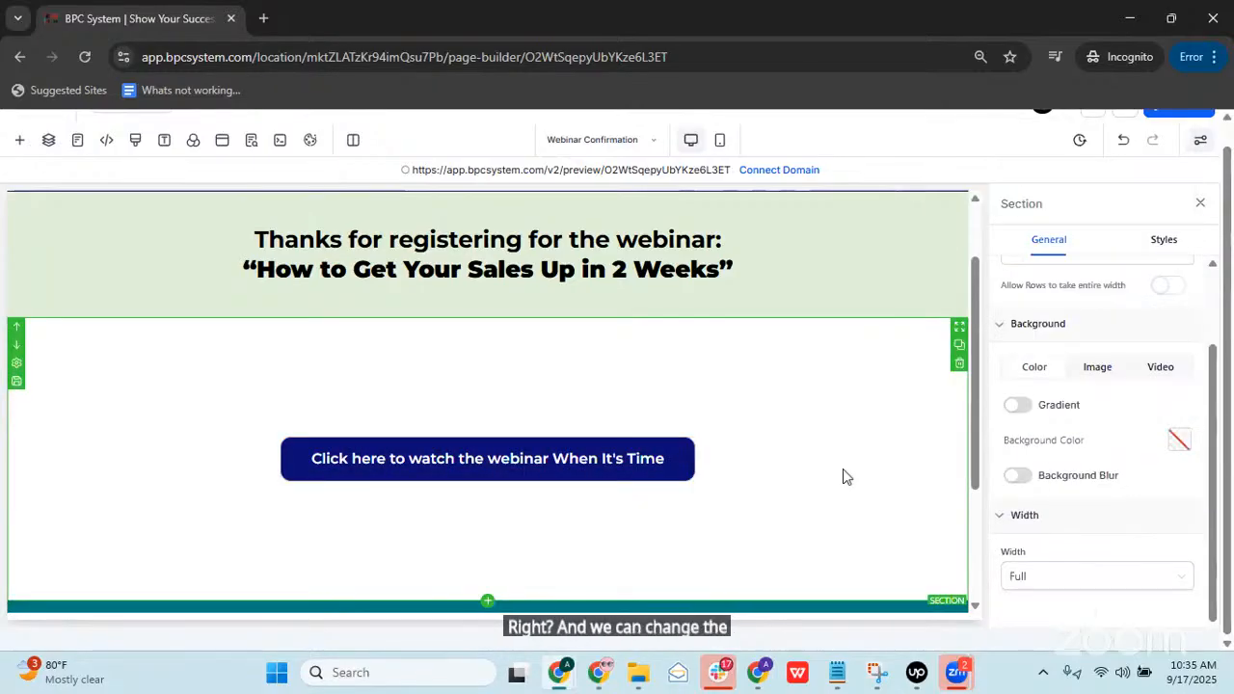
Step: Set the confirmation page footer section's background to the dark blue custom color #090d73
scroll(881, 583, "down", 3)
left_click(921, 480)
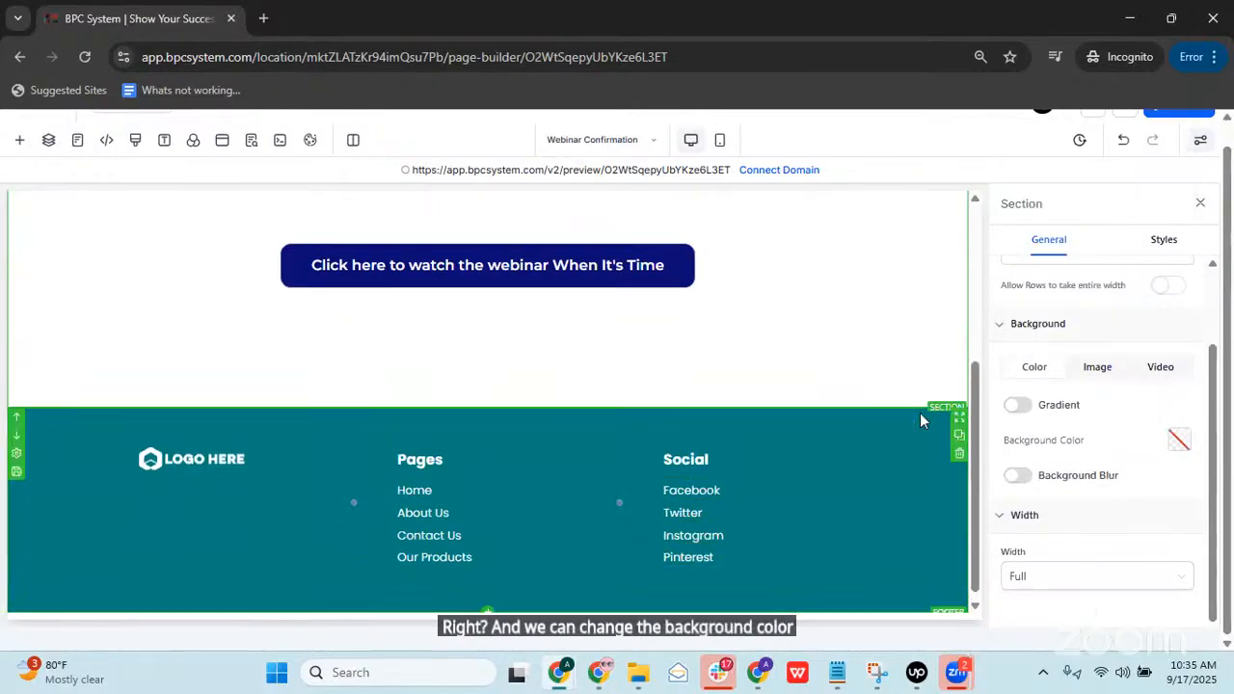
left_click(1177, 442)
left_click(1063, 406)
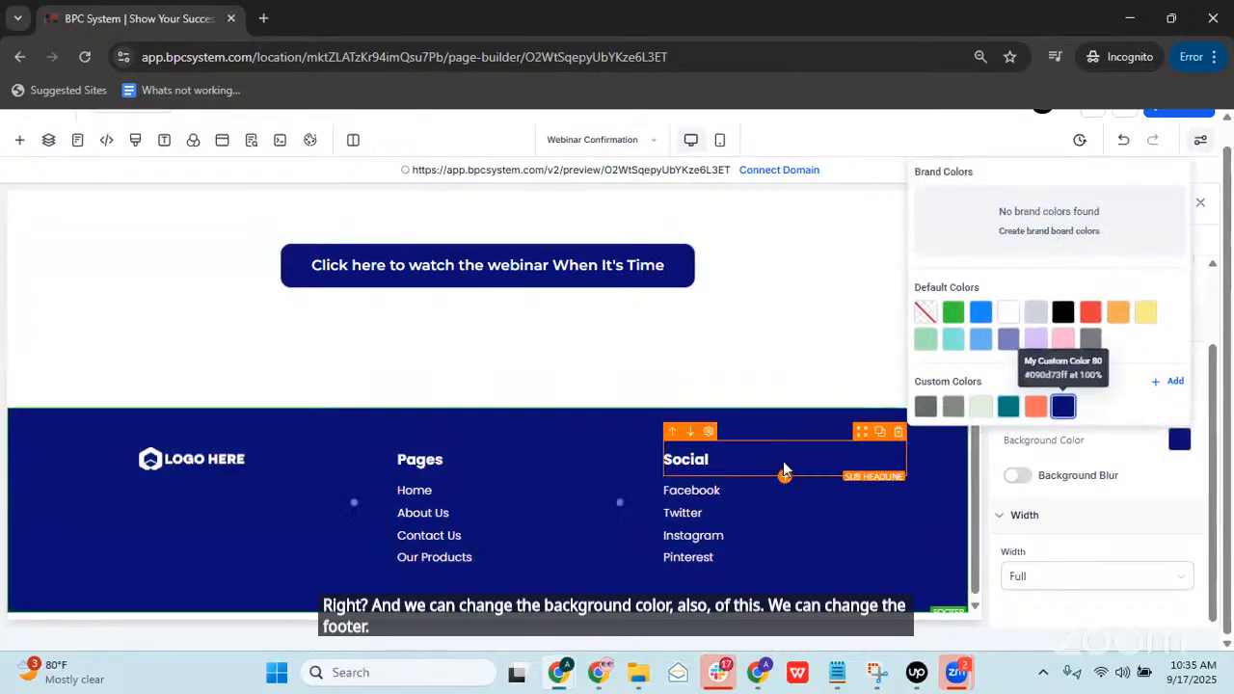
Step: Check which page the "Click here to watch the webinar When It's Time" button links to in its action settings
scroll(799, 435, "up", 3)
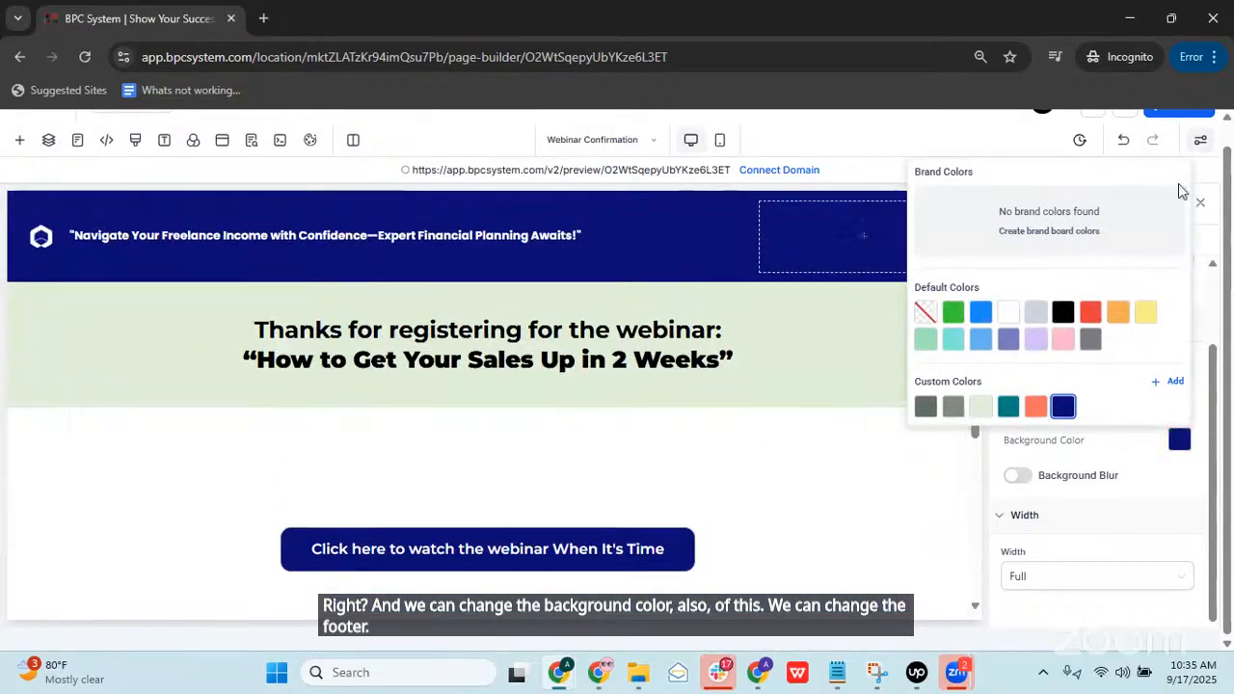
left_click(786, 432)
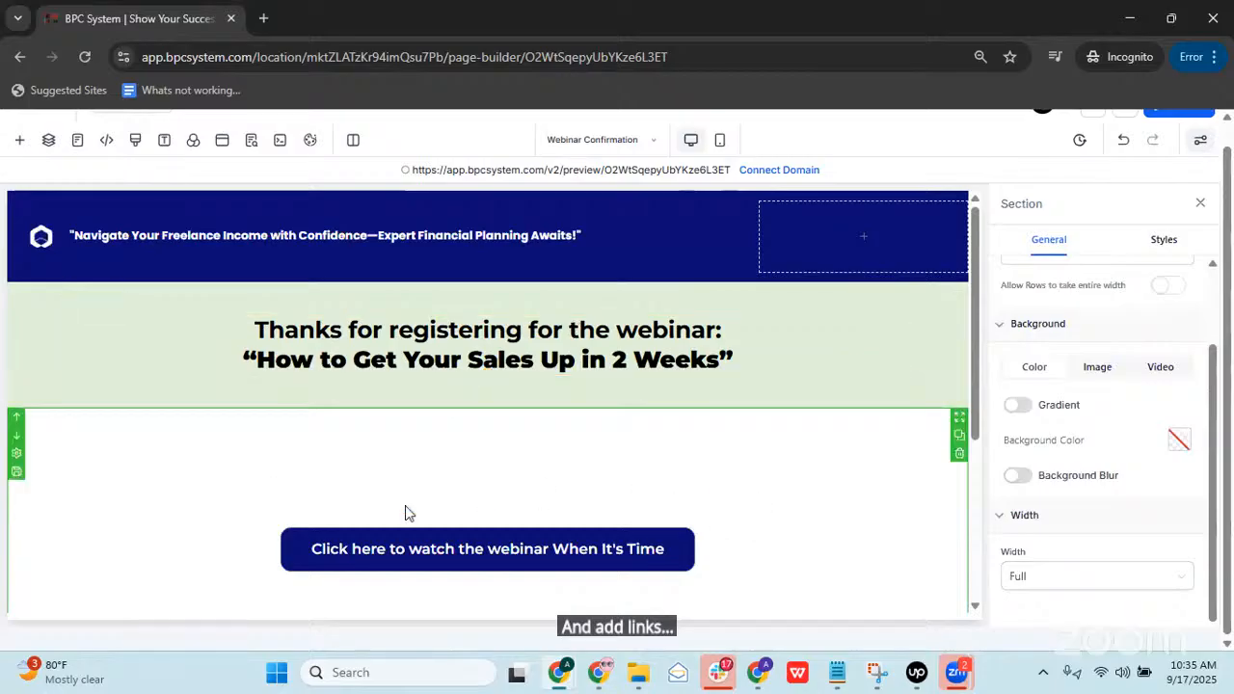
left_click(491, 565)
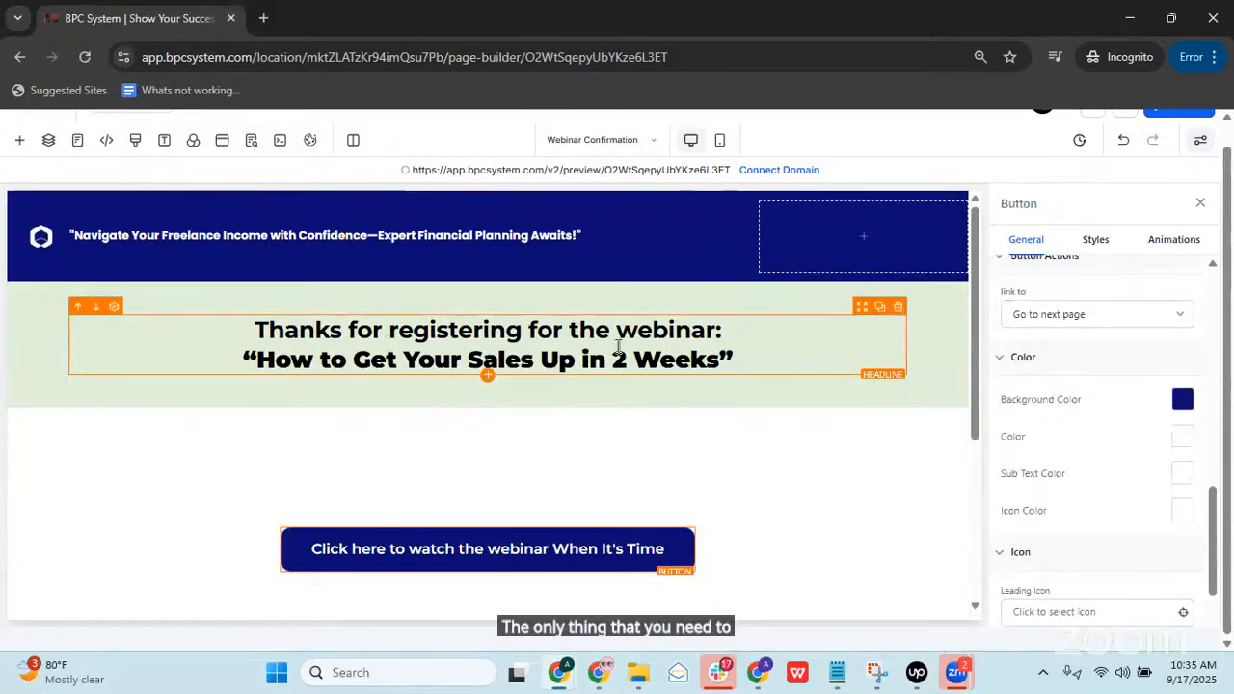
scroll(592, 420, "down", 2)
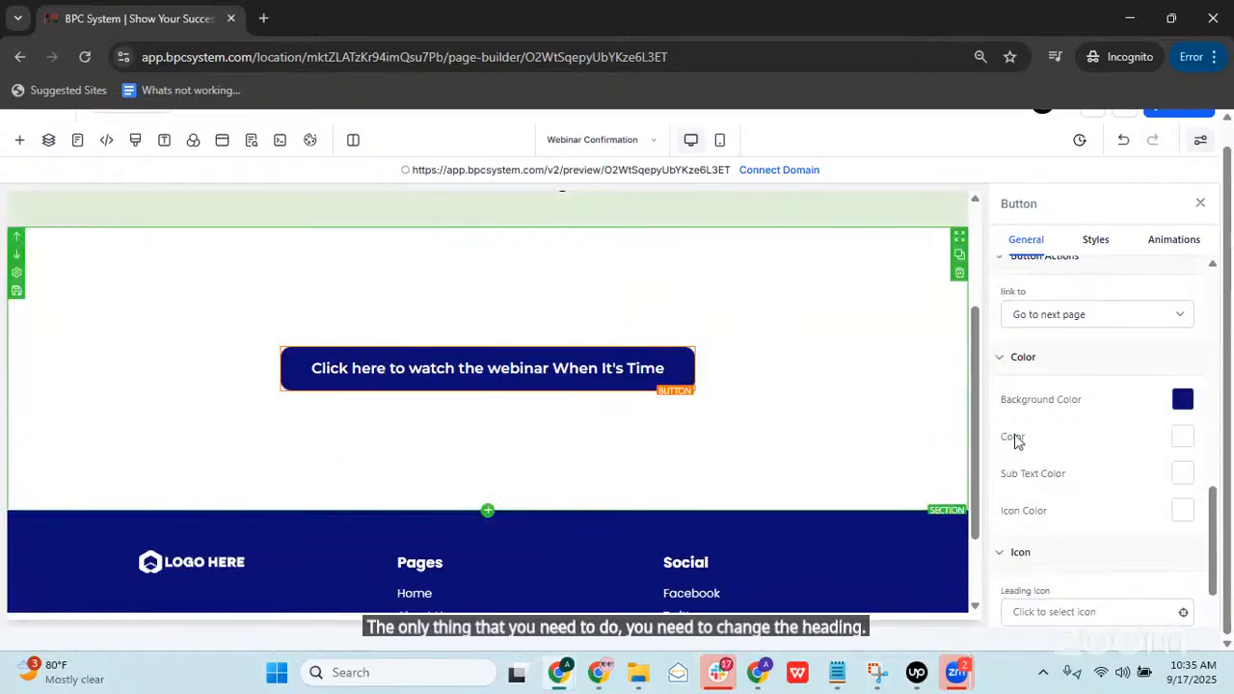
scroll(1069, 468, "down", 1)
scroll(1079, 510, "up", 3)
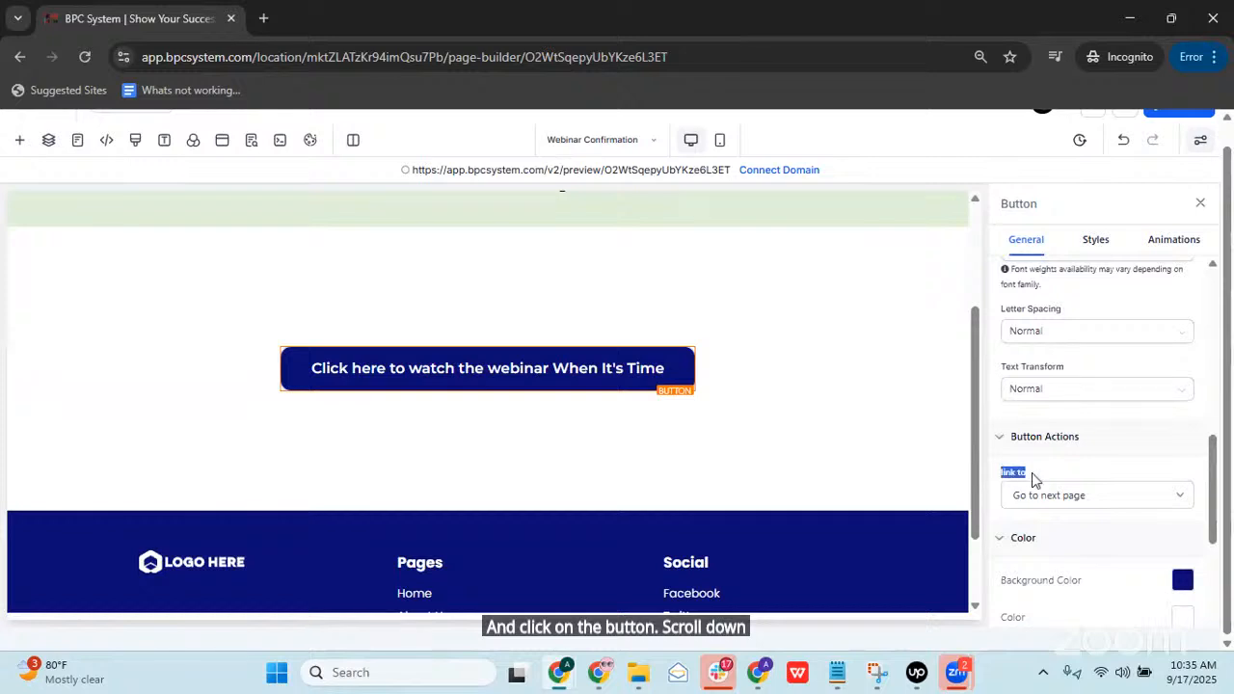
scroll(1074, 469, "up", 5)
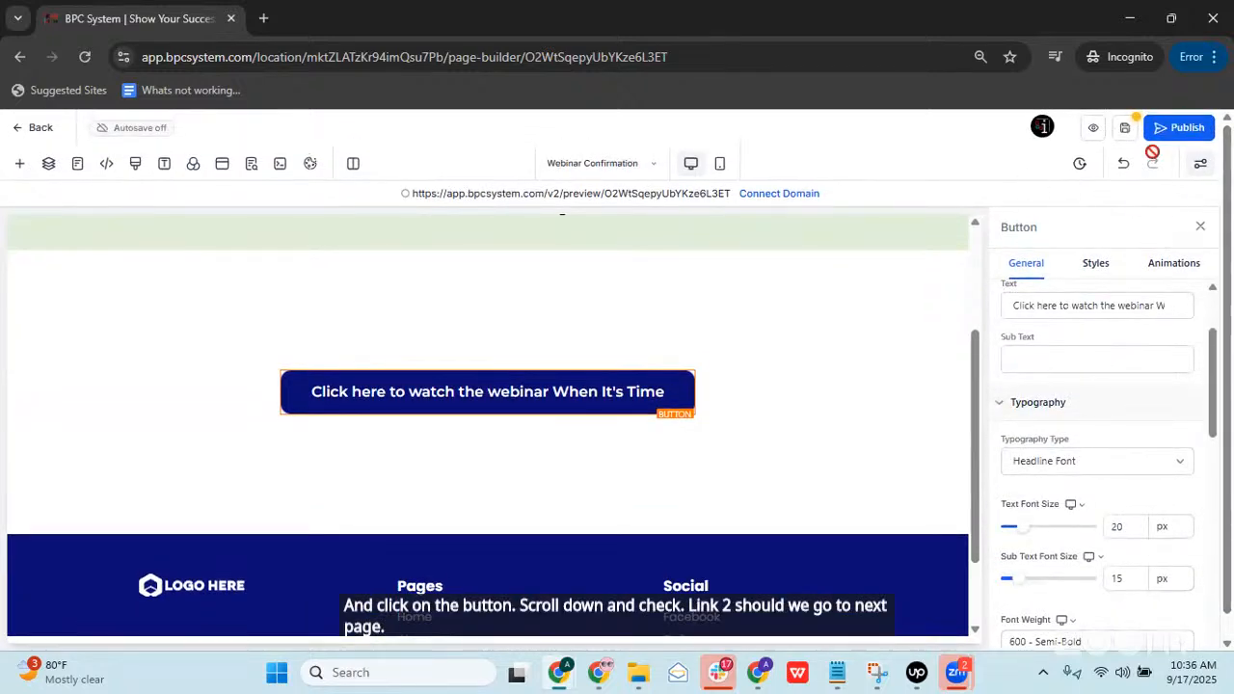
Step: Save the Webinar Confirmation page and switch to the Webinar Broadcast page
left_click(1128, 128)
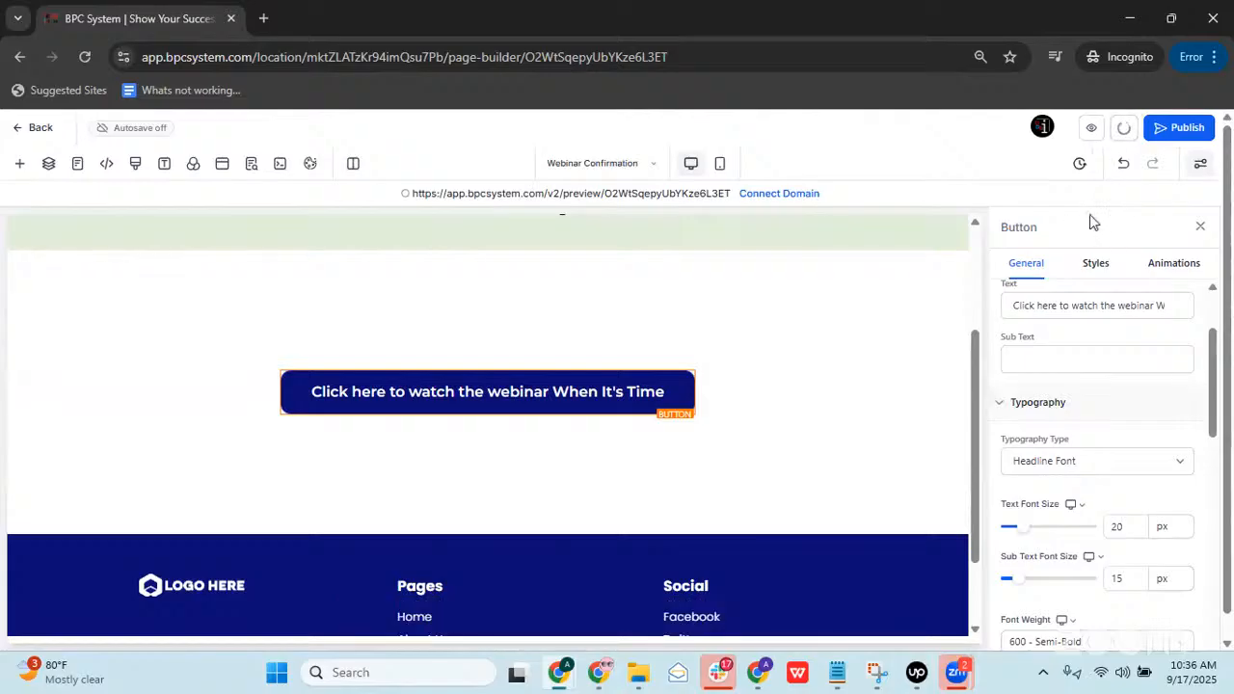
left_click(652, 172)
left_click(108, 349)
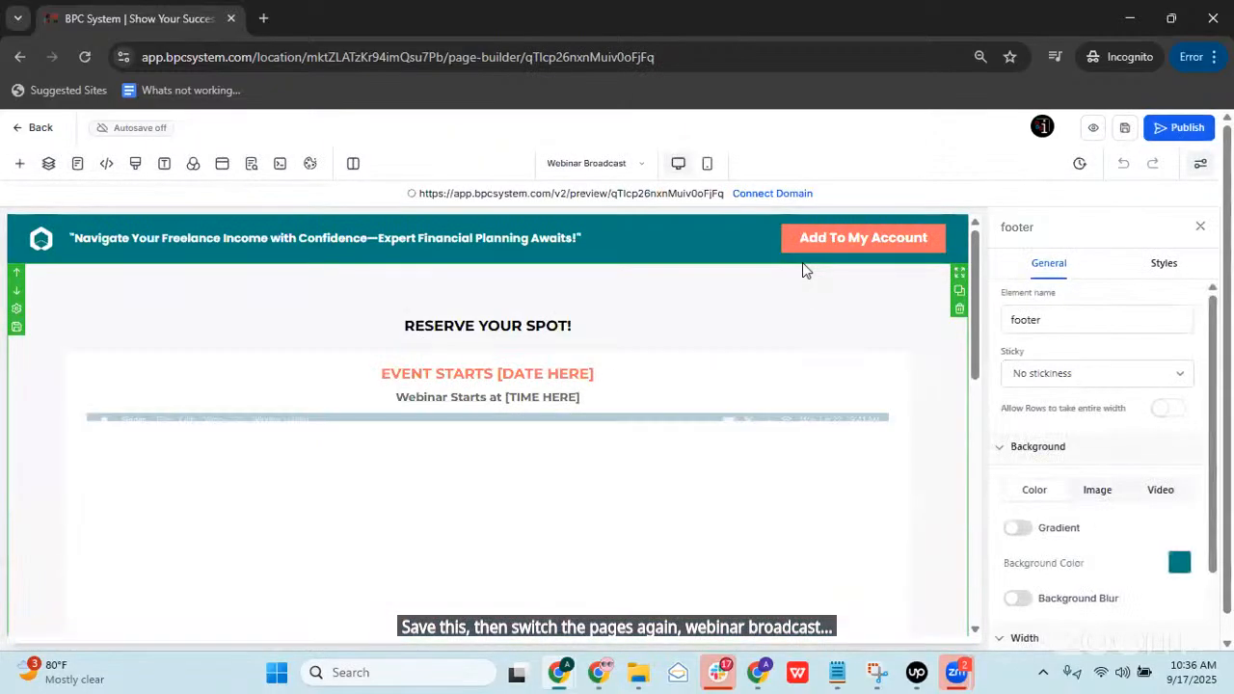
Step: Delete the "Add To My Account" button from the page header
left_click(790, 234)
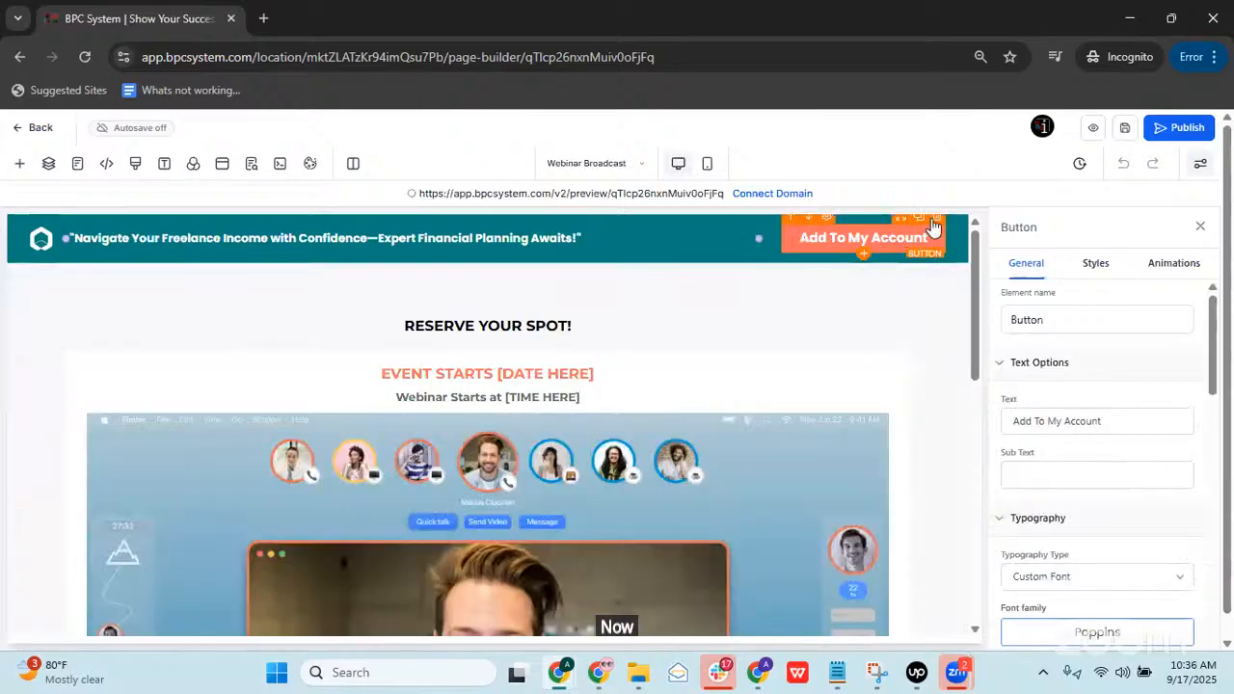
key("Delete")
left_click(694, 254)
Step: Set the header's background to a new custom dark blue, hex 19067a, and save that colour
left_click(831, 228)
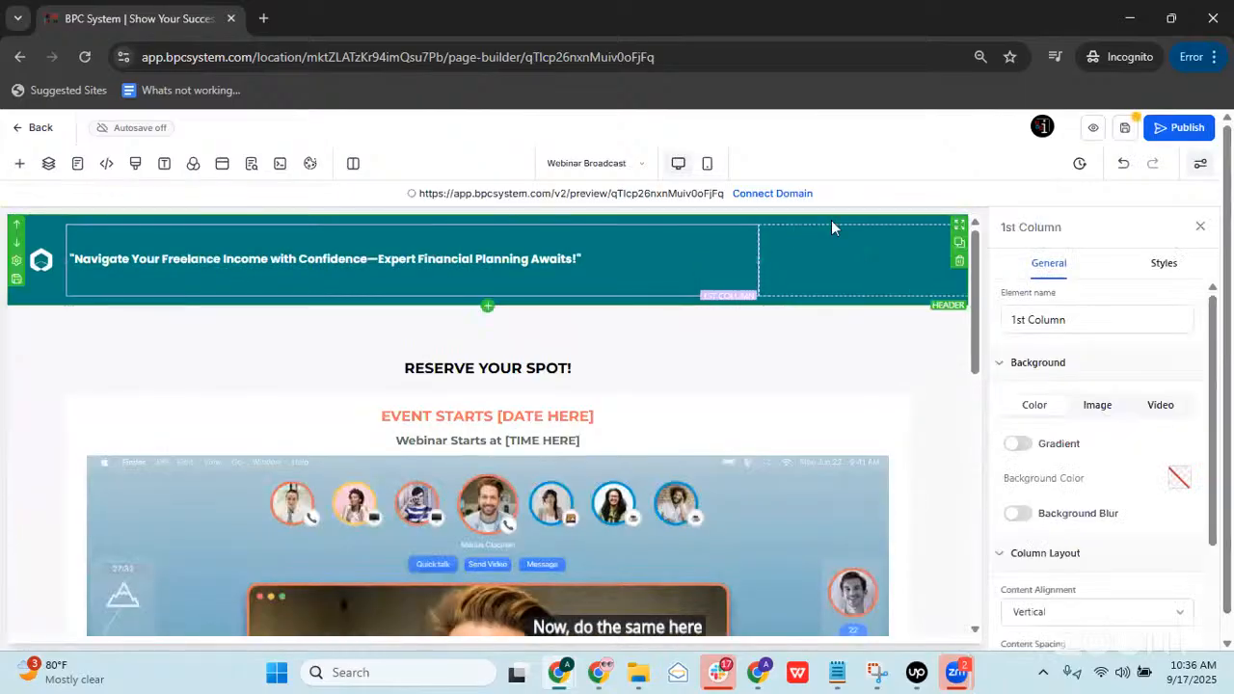
left_click(1179, 562)
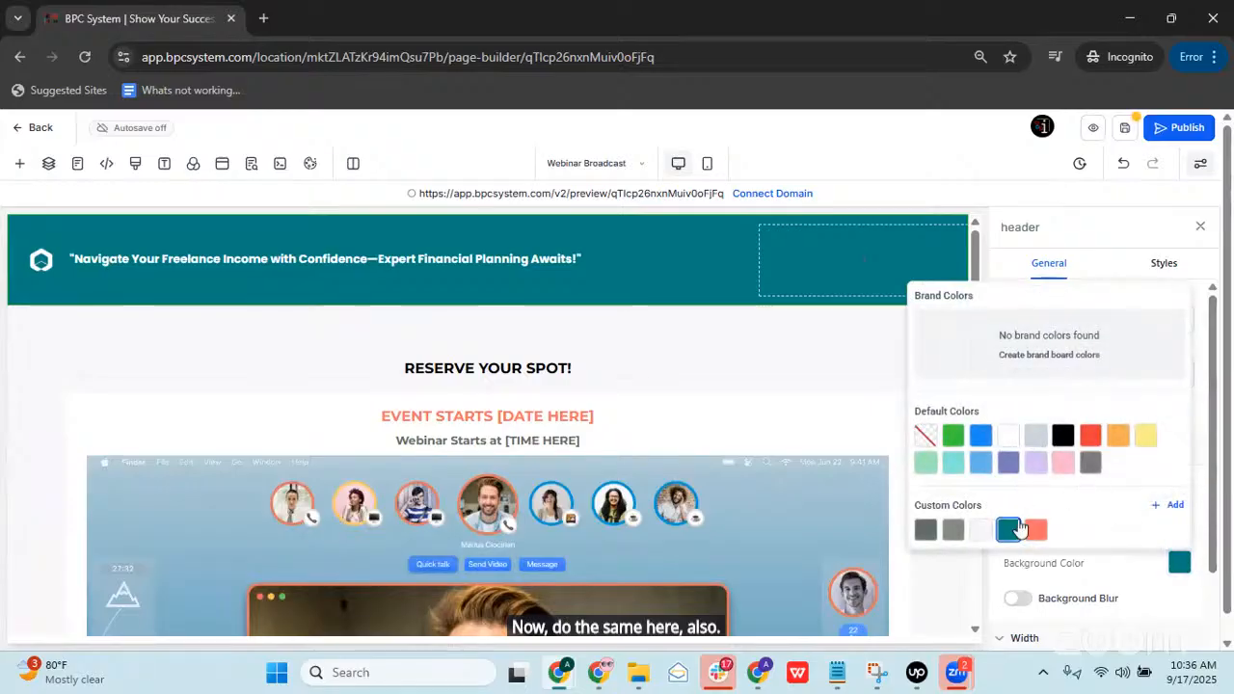
left_click(1165, 511)
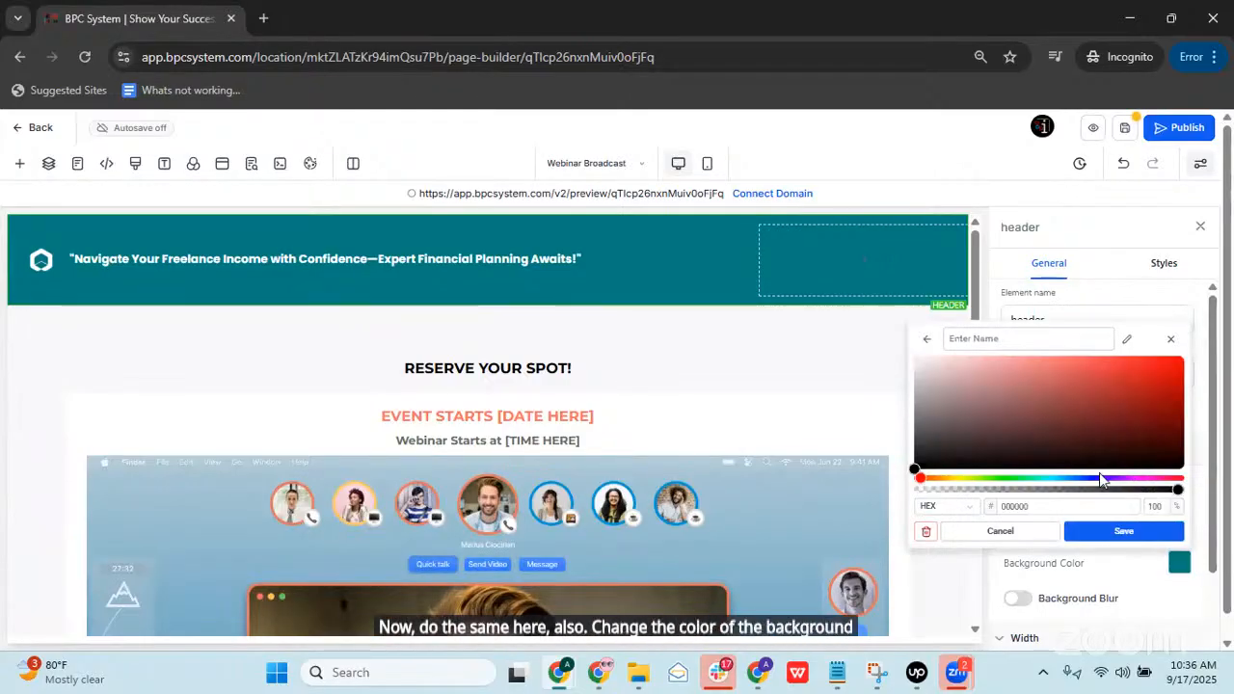
left_click(1102, 479)
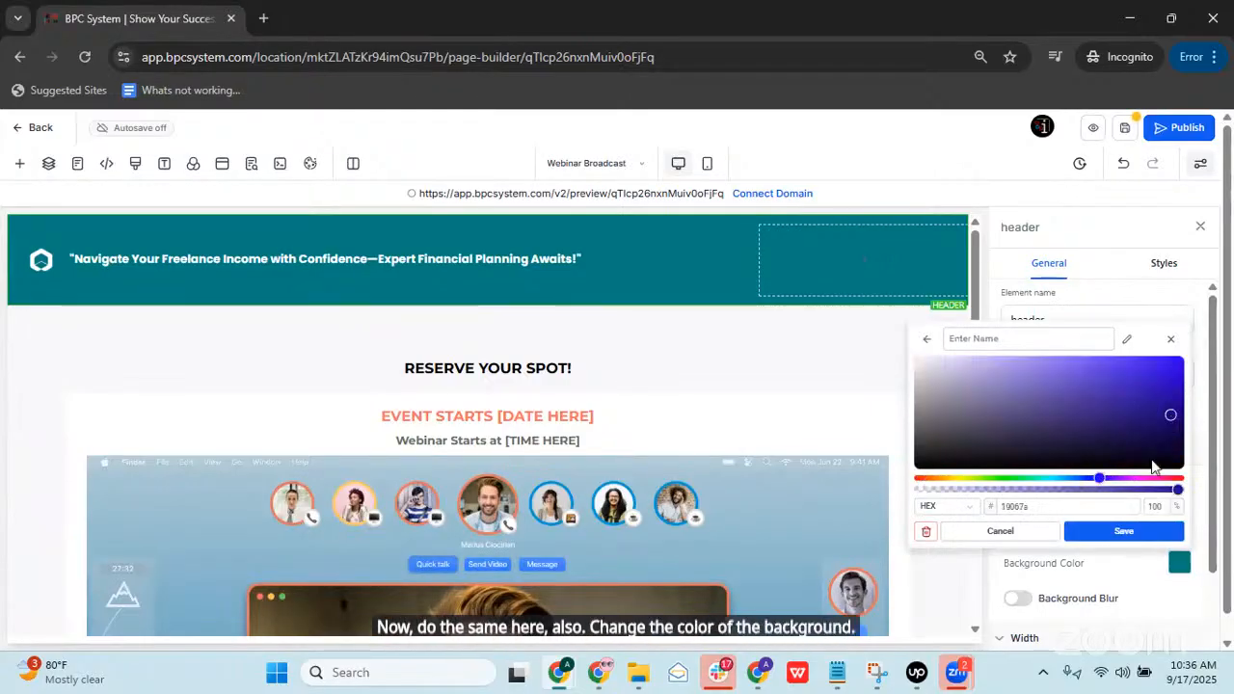
left_click(1124, 532)
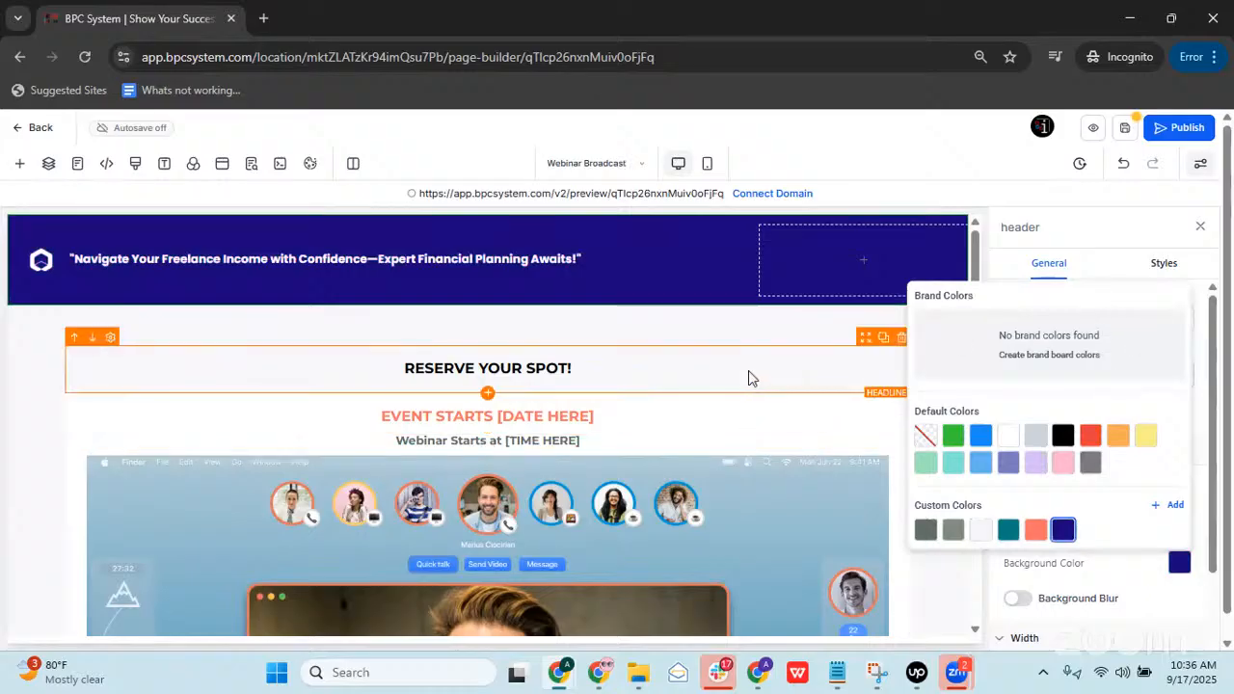
Step: Replace the "RESERVE YOUR SPOT!" headline text with "Click Below To Start Watching"
left_click(748, 370)
left_click_drag(461, 364, 407, 366)
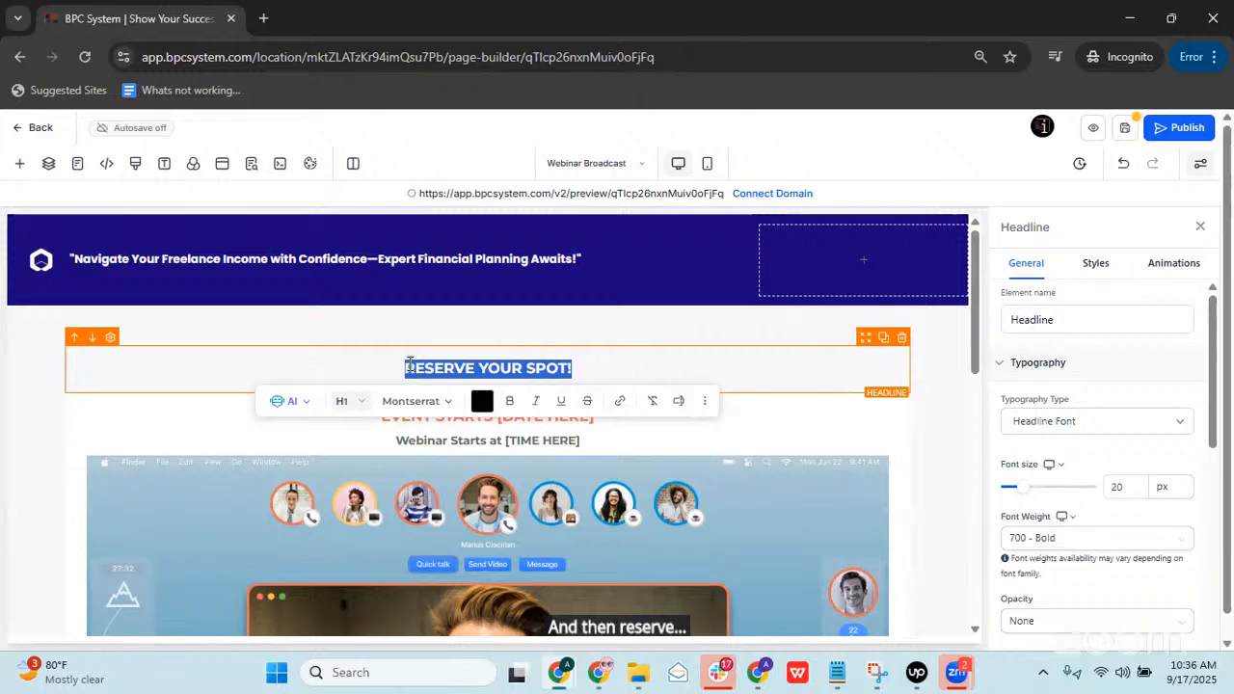
key("BackSpace")
type("Wa")
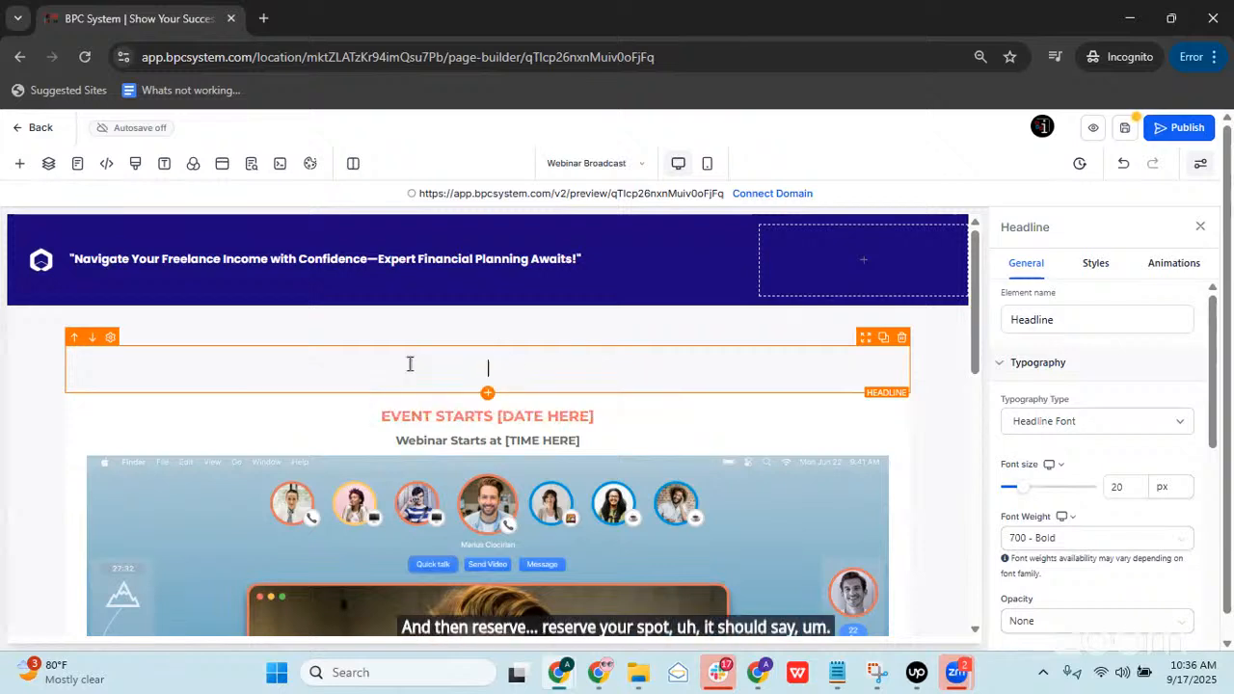
type("Click Below To S")
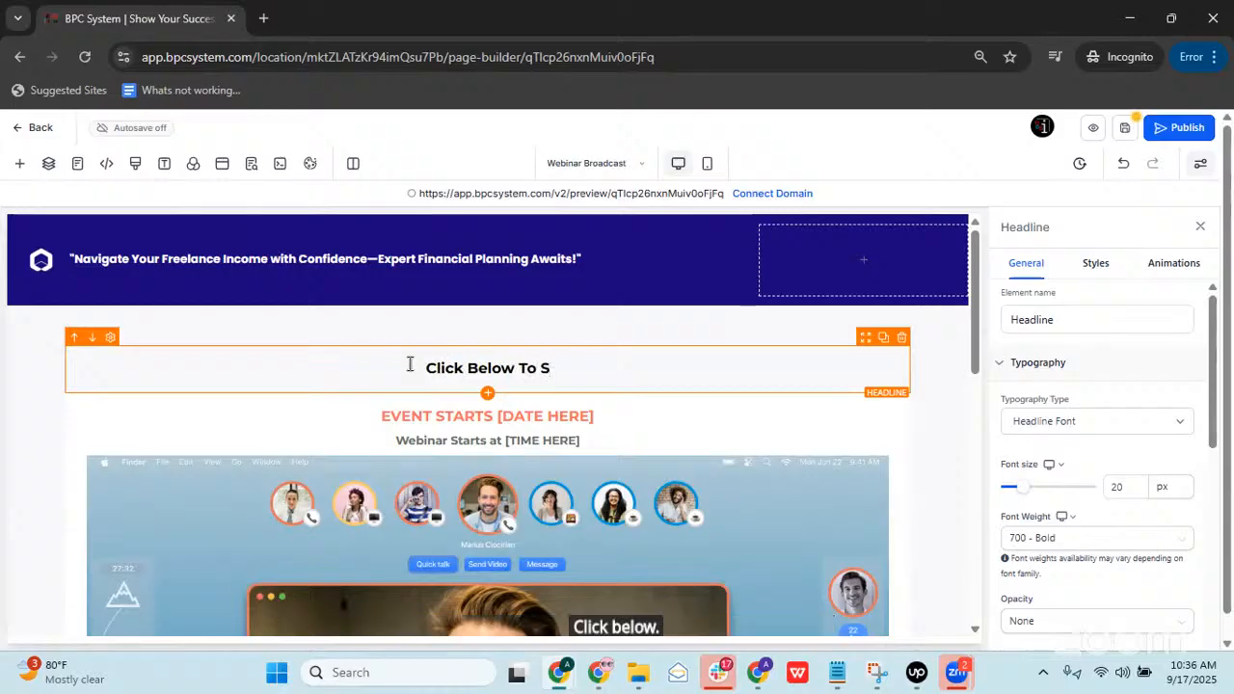
type("tart Wat")
type("ching ")
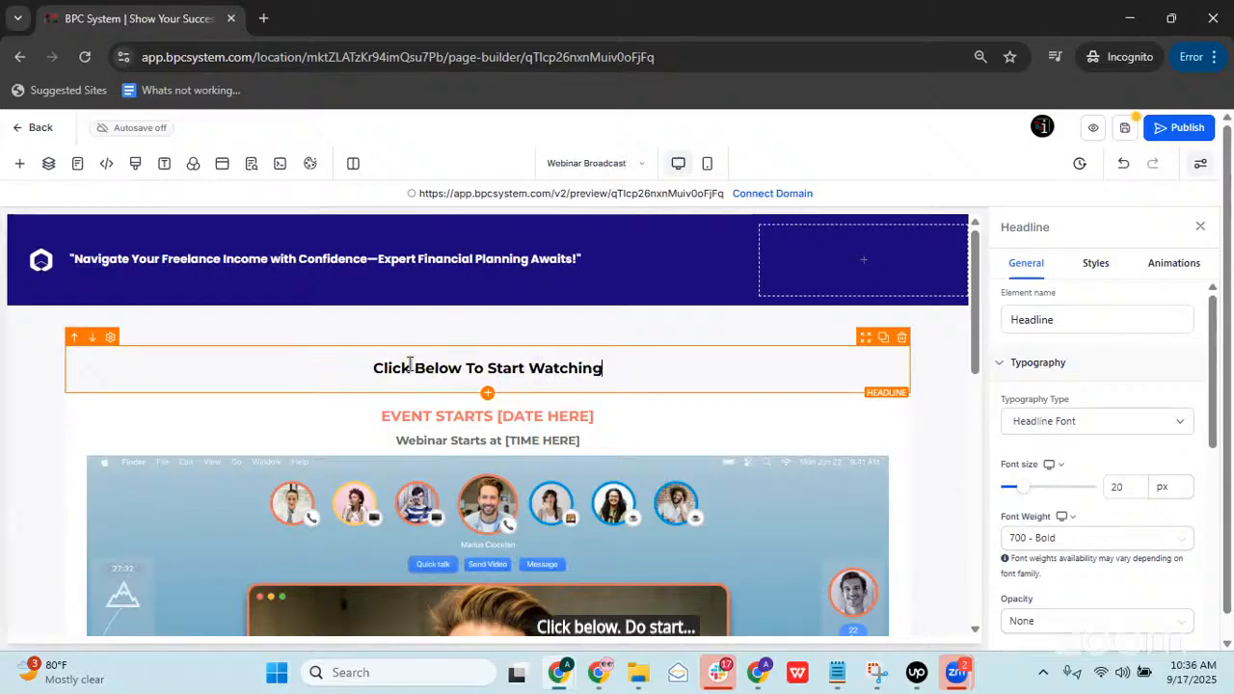
Step: Extend the headline above the event date with "on October 15, at 6:00 PM EST"
type("at ")
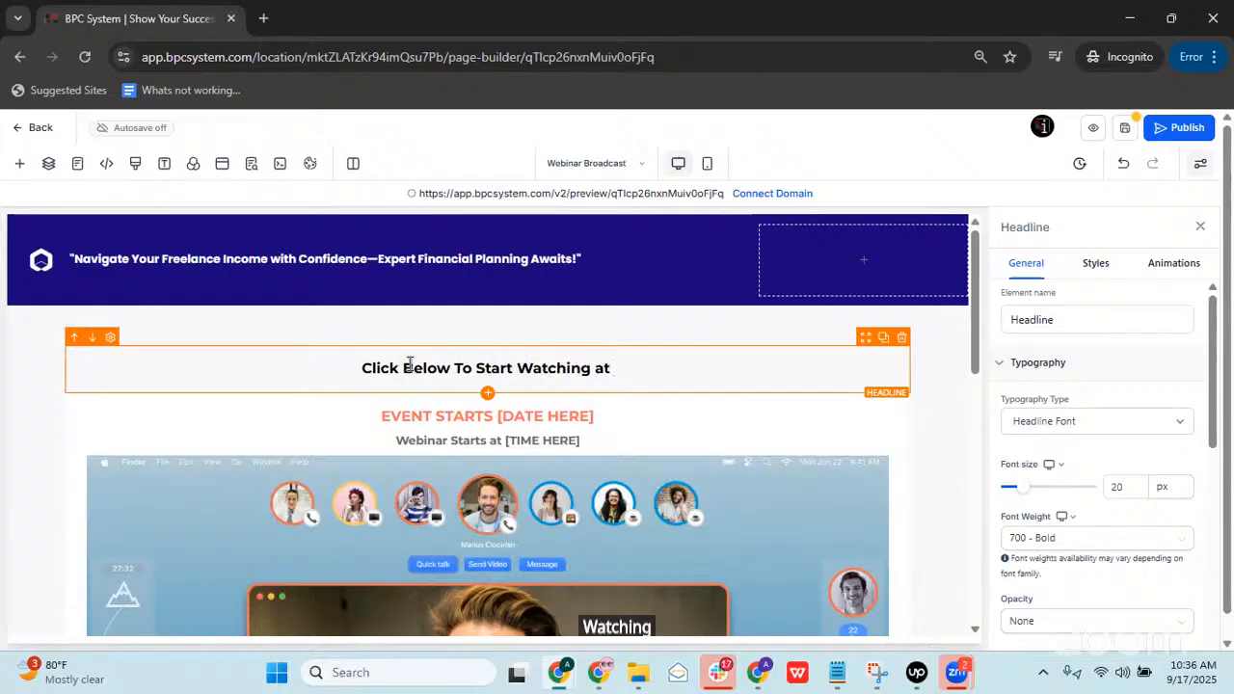
type("Octo")
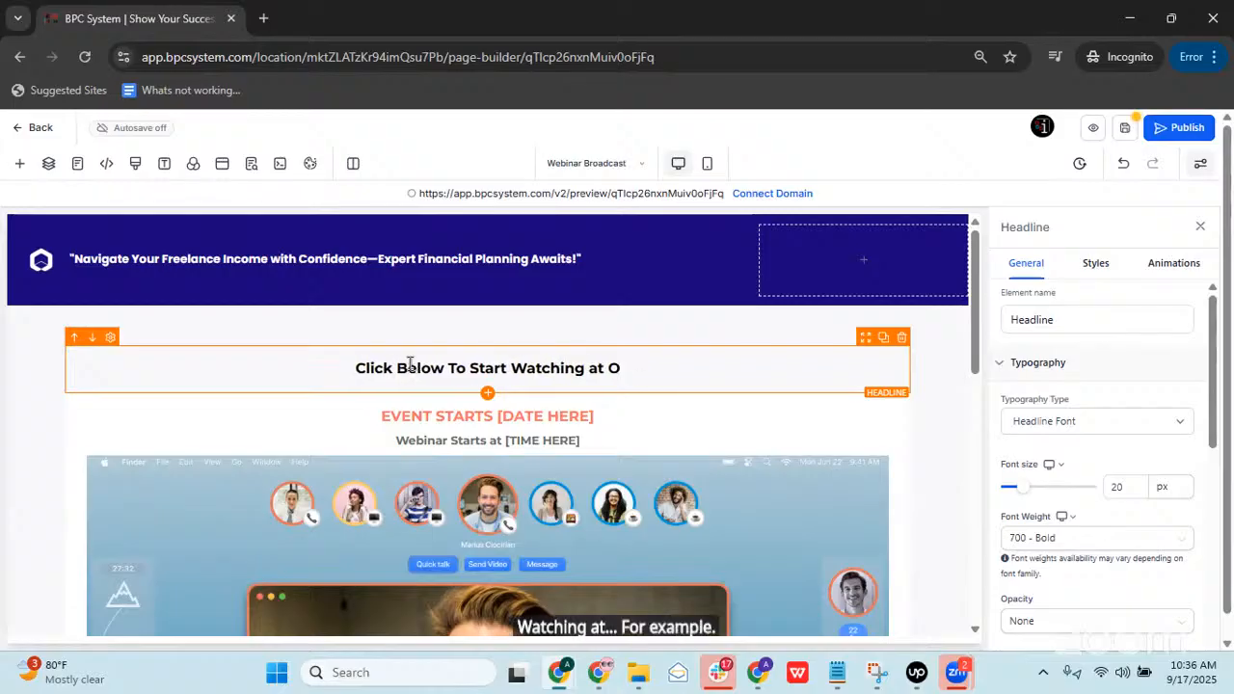
key("BackSpace")
key("BackSpace")
type("on October")
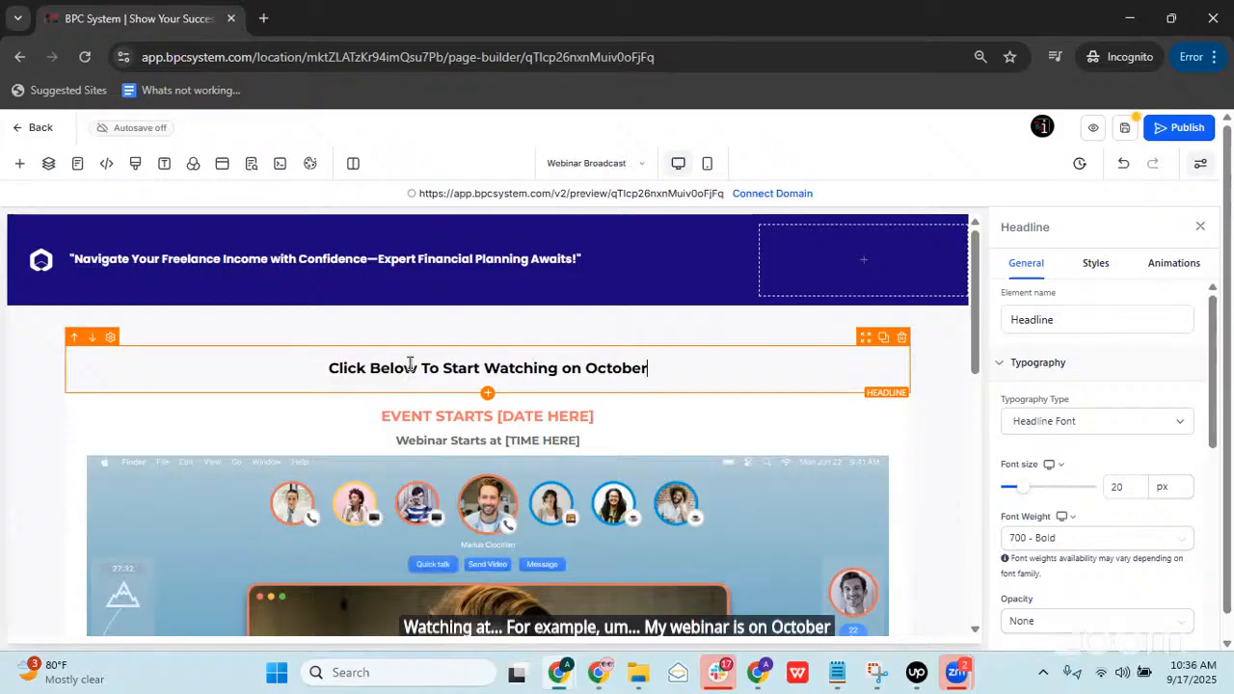
type(" 15, at ")
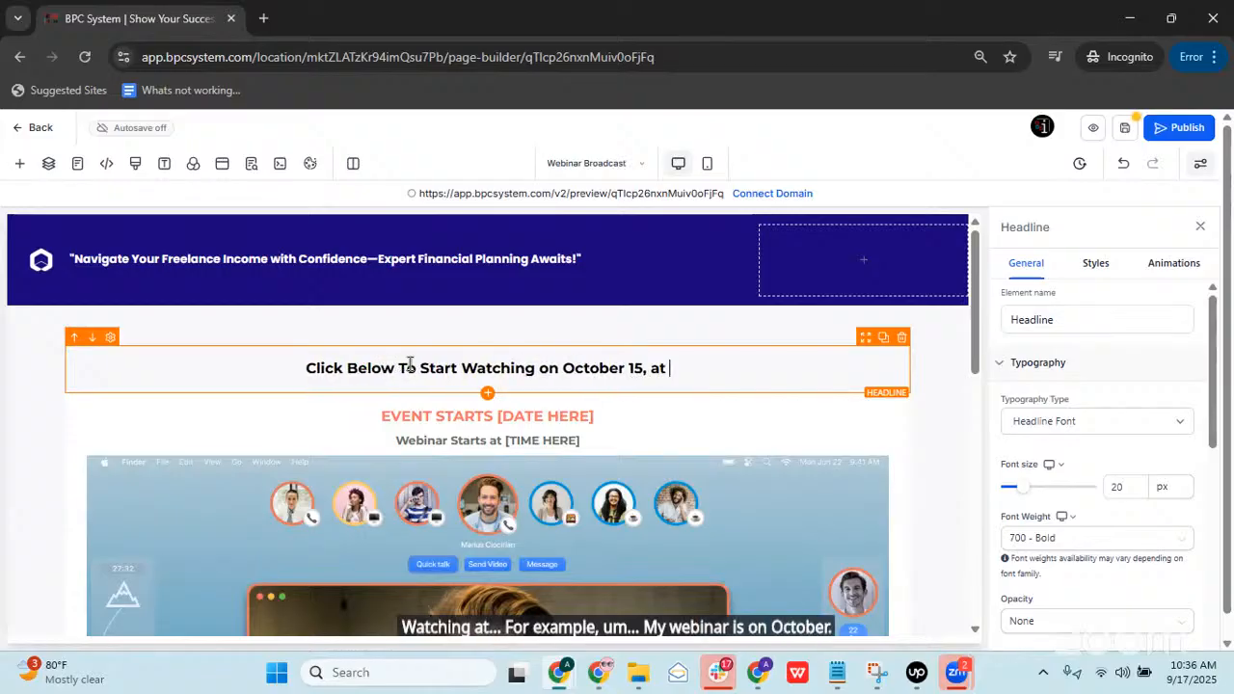
type("6:00")
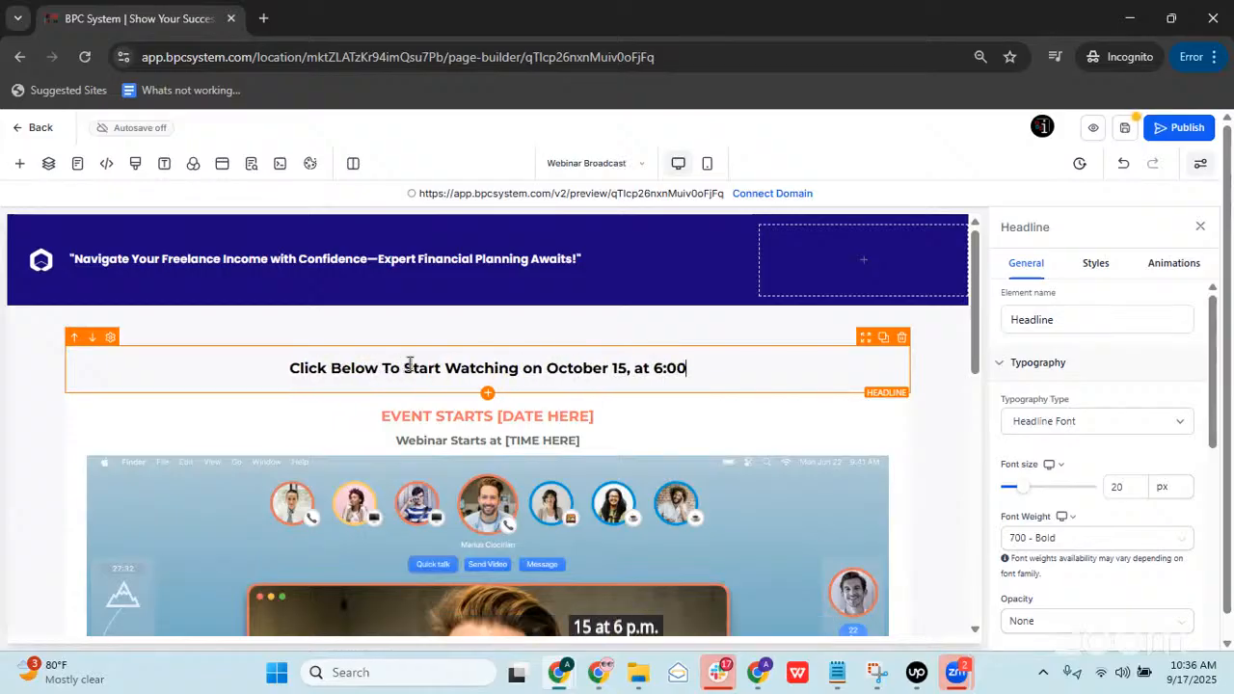
type(" PM EST")
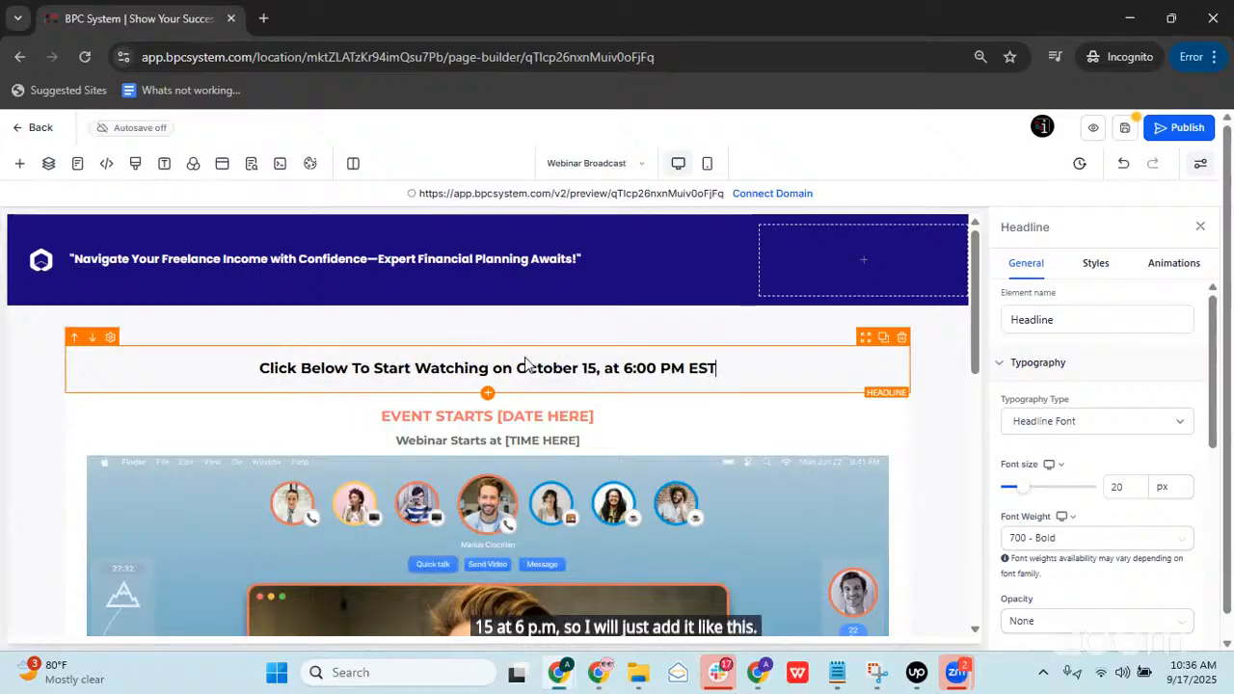
Step: Replace the [DATE HERE] placeholder with "October 15" and the [TIME HERE] placeholder with "6:00 PM" in the two event sub headlines
scroll(697, 367, "down", 1)
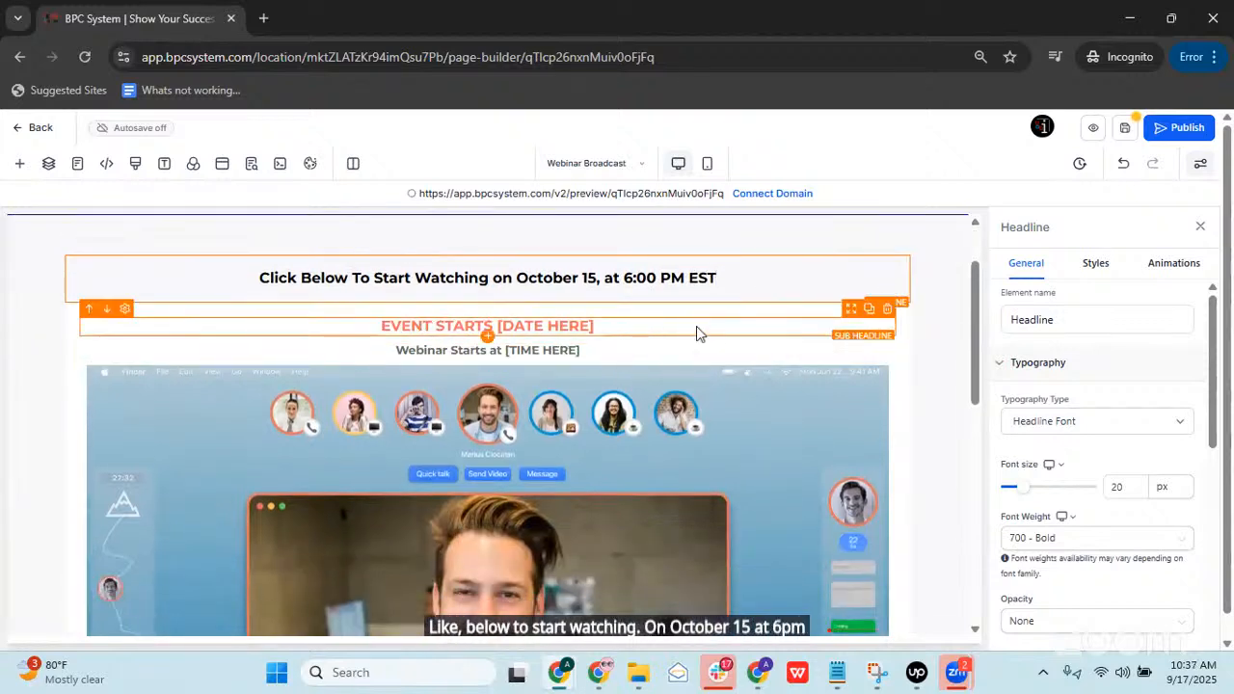
left_click(611, 325)
left_click_drag(612, 325, 498, 326)
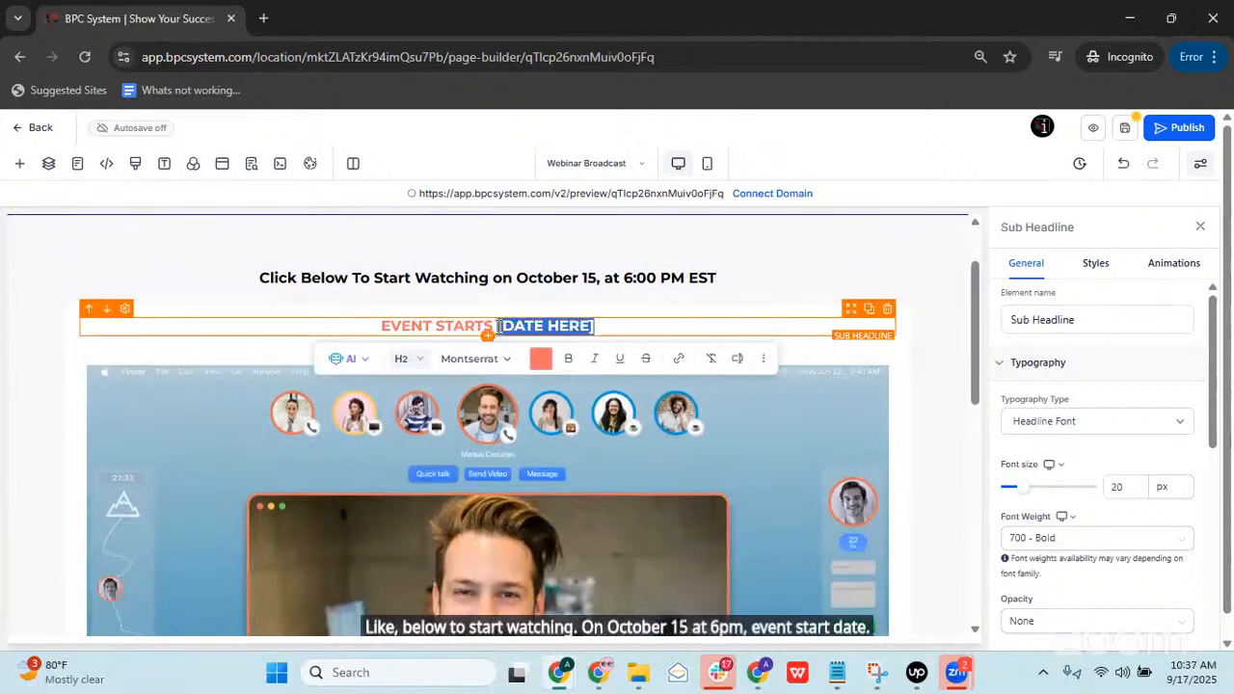
type("October 15")
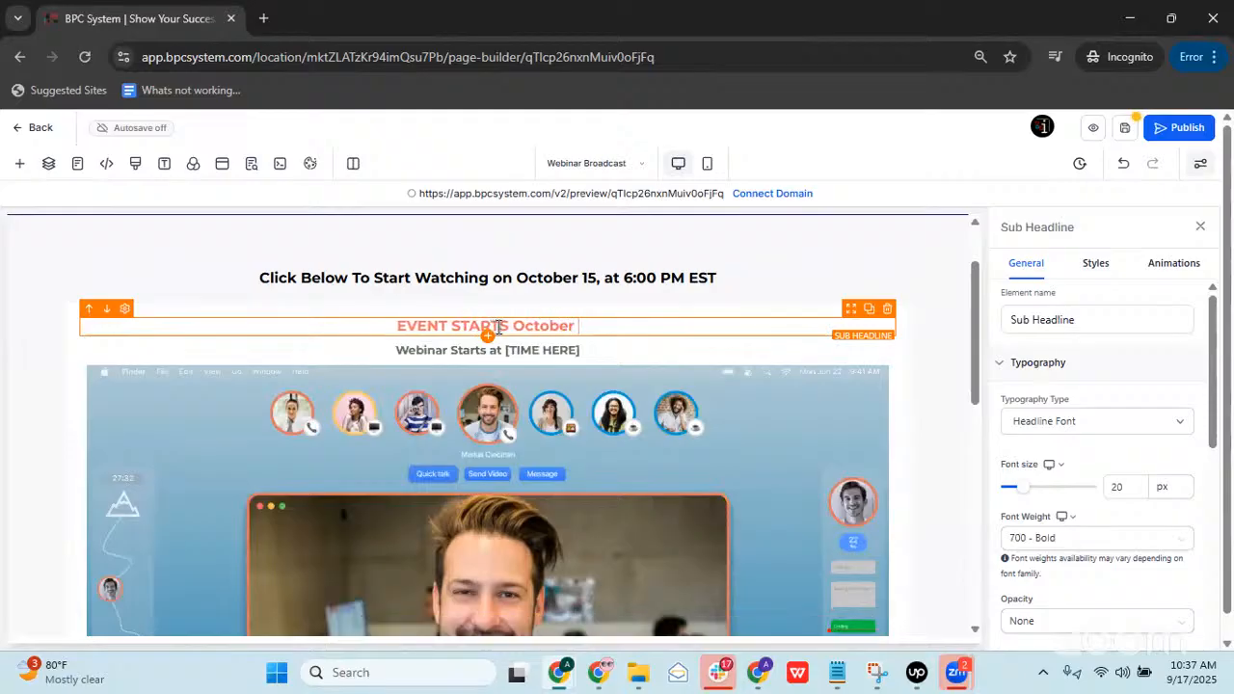
left_click(584, 352)
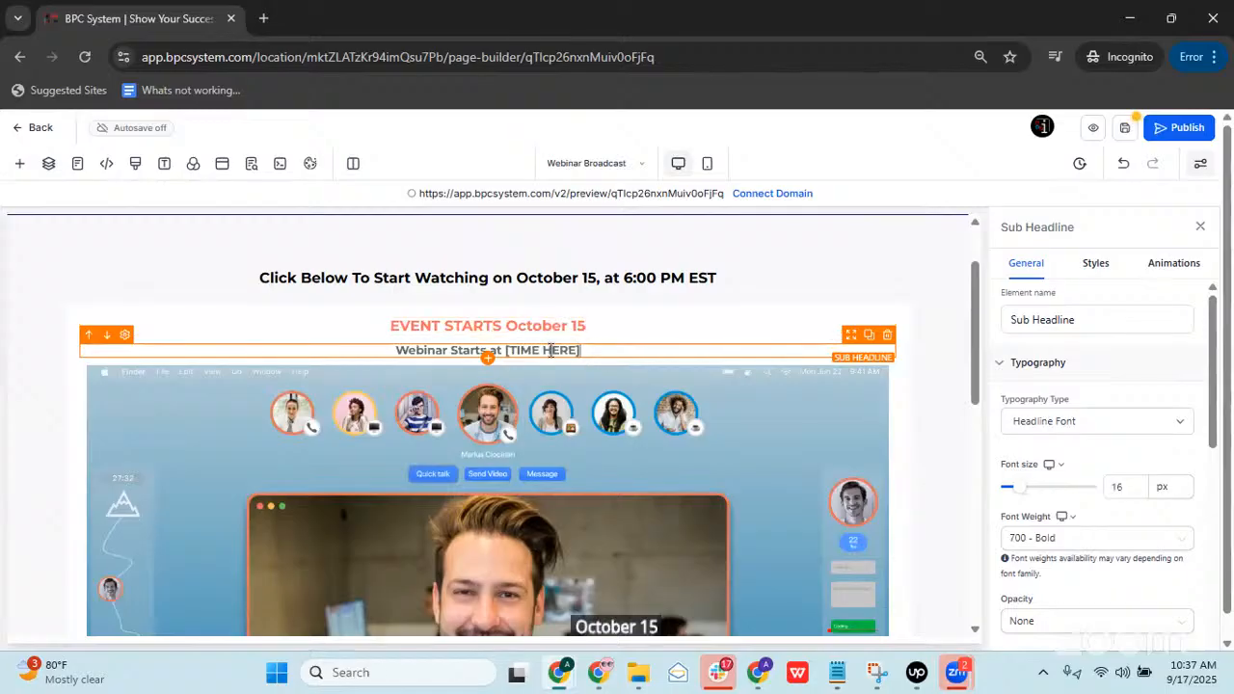
left_click_drag(582, 352, 503, 355)
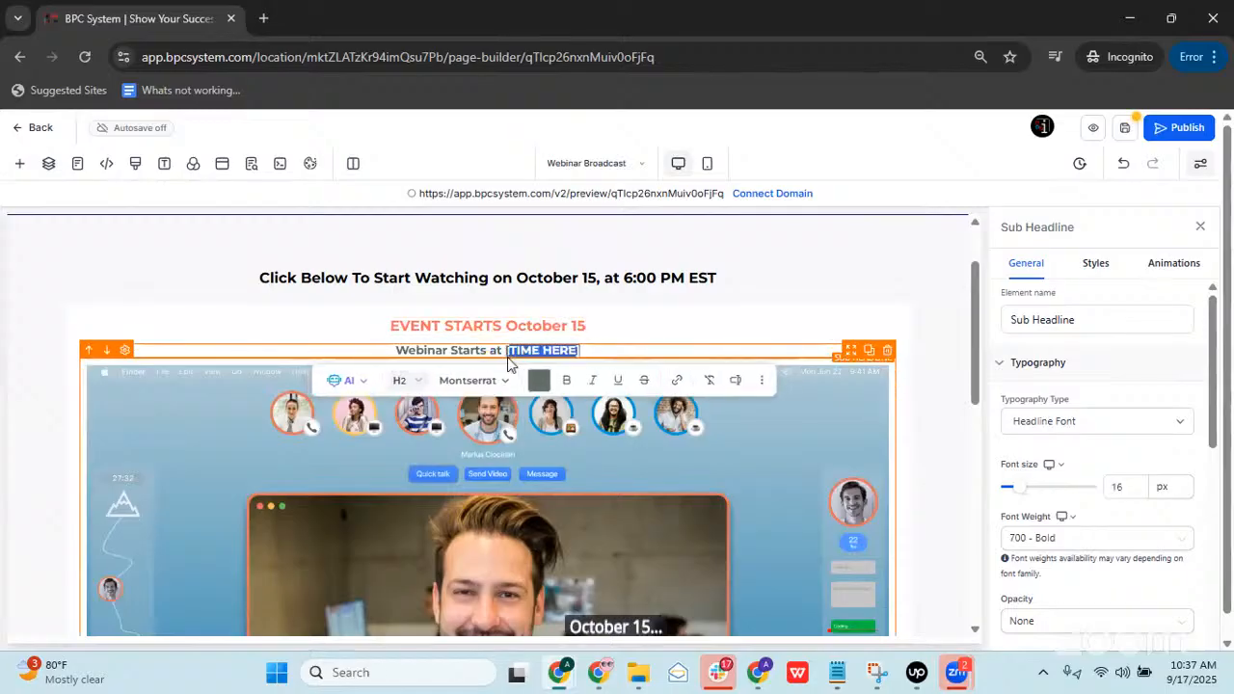
type("6:00 PM")
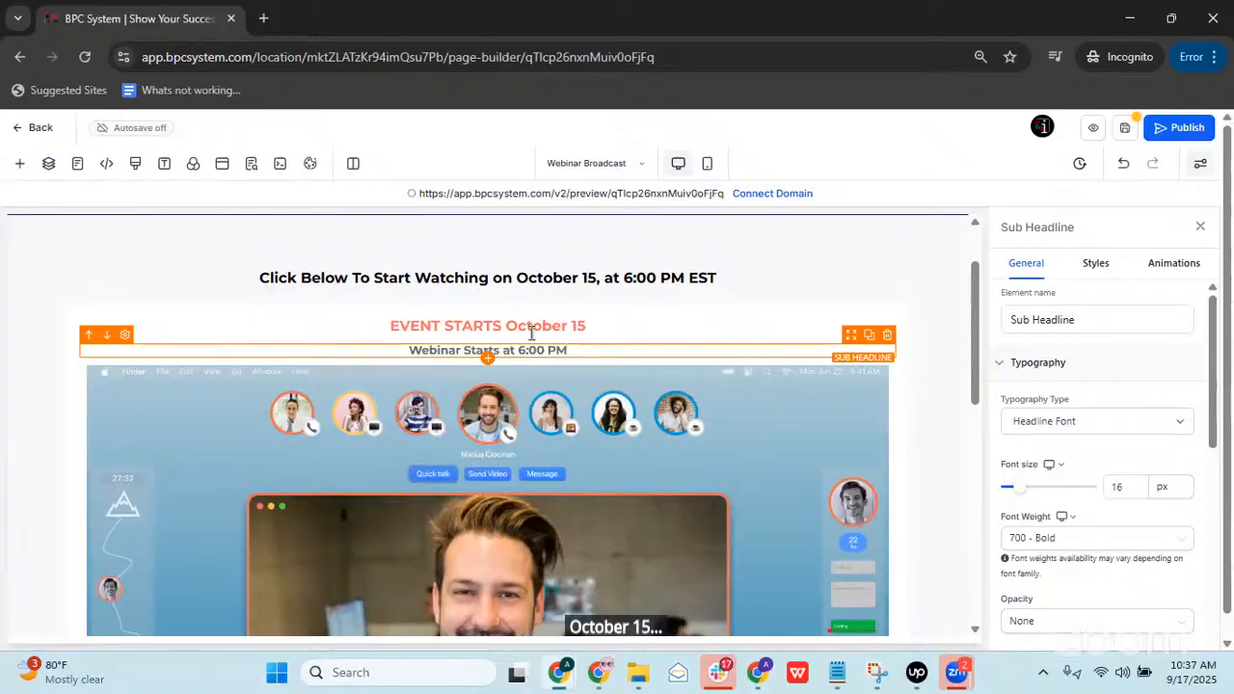
Step: Remove the date and time from the end of the headline, leaving "Click Below To Start Watching"
left_click(604, 280)
left_click(489, 277)
left_click(807, 280, "shift")
key("BackSpace")
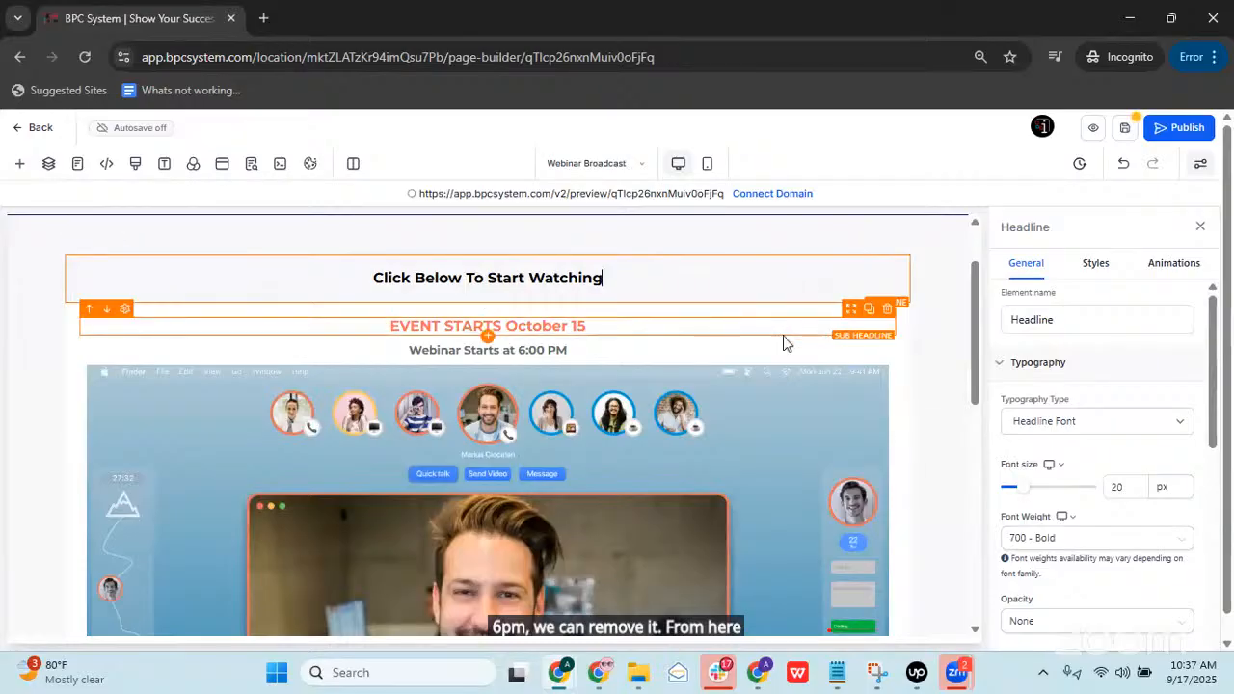
left_click(633, 353)
Step: Delete the "Limited Spots Available! Click Below" headline and the countdown timer below the webinar image
scroll(755, 318, "down", 3)
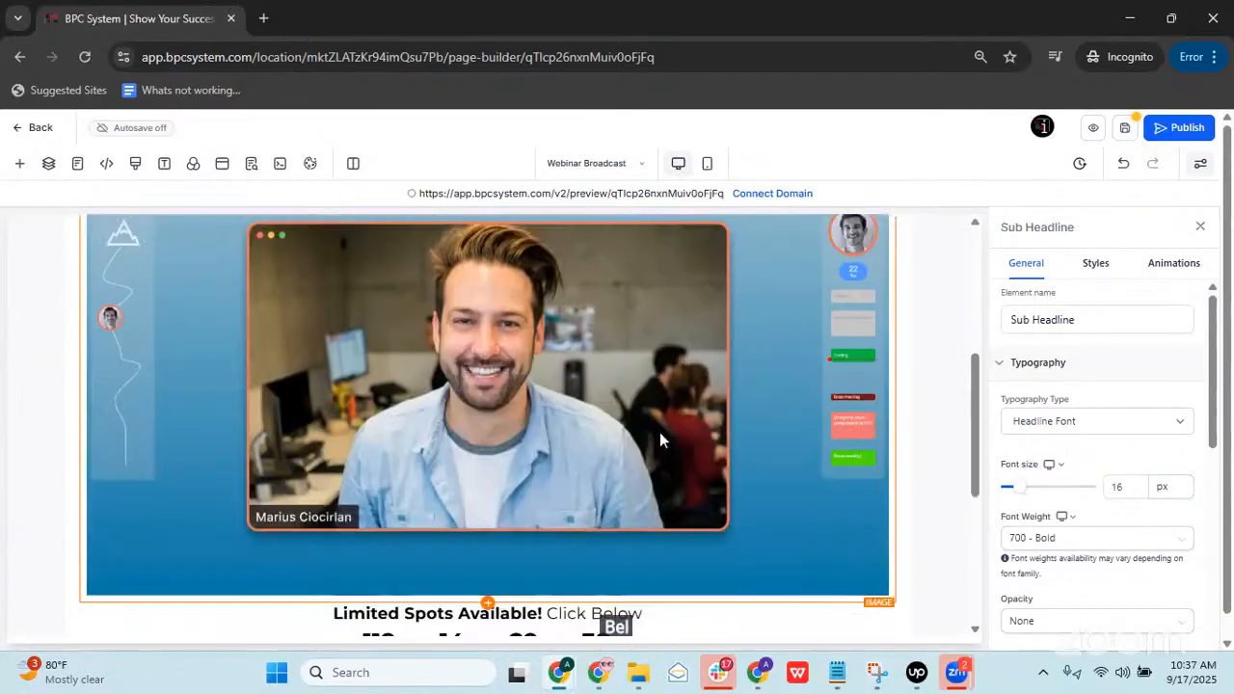
scroll(500, 410, "down", 3)
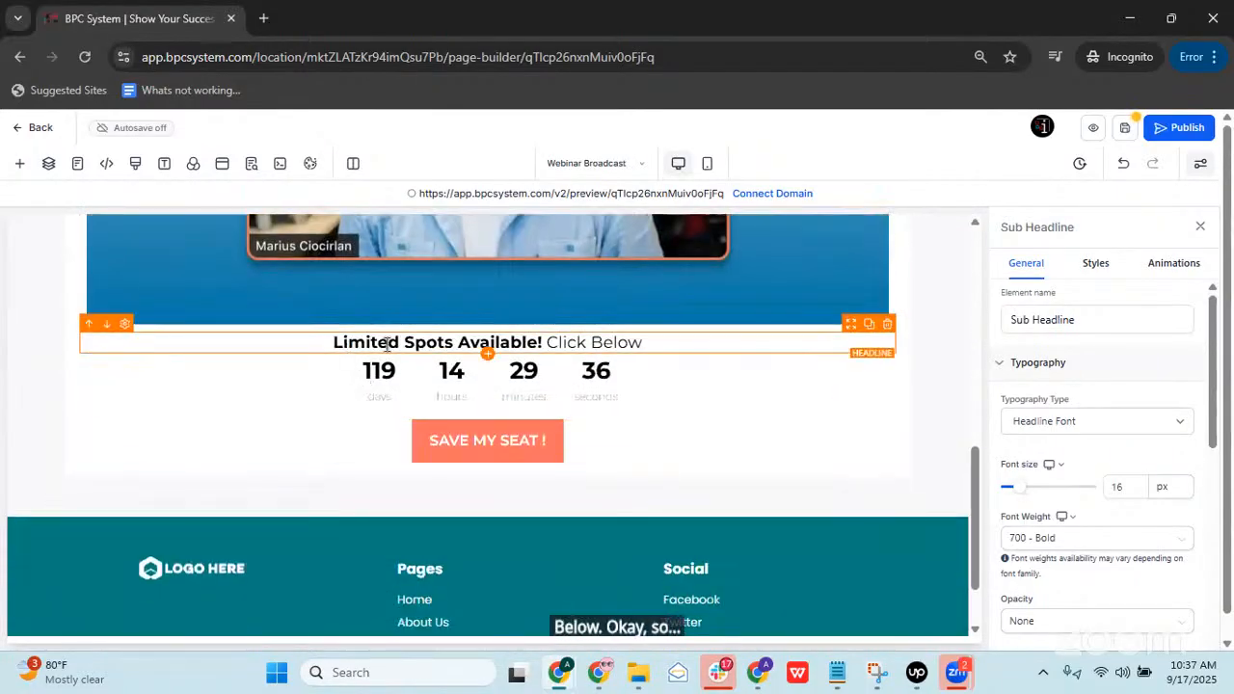
left_click(681, 342)
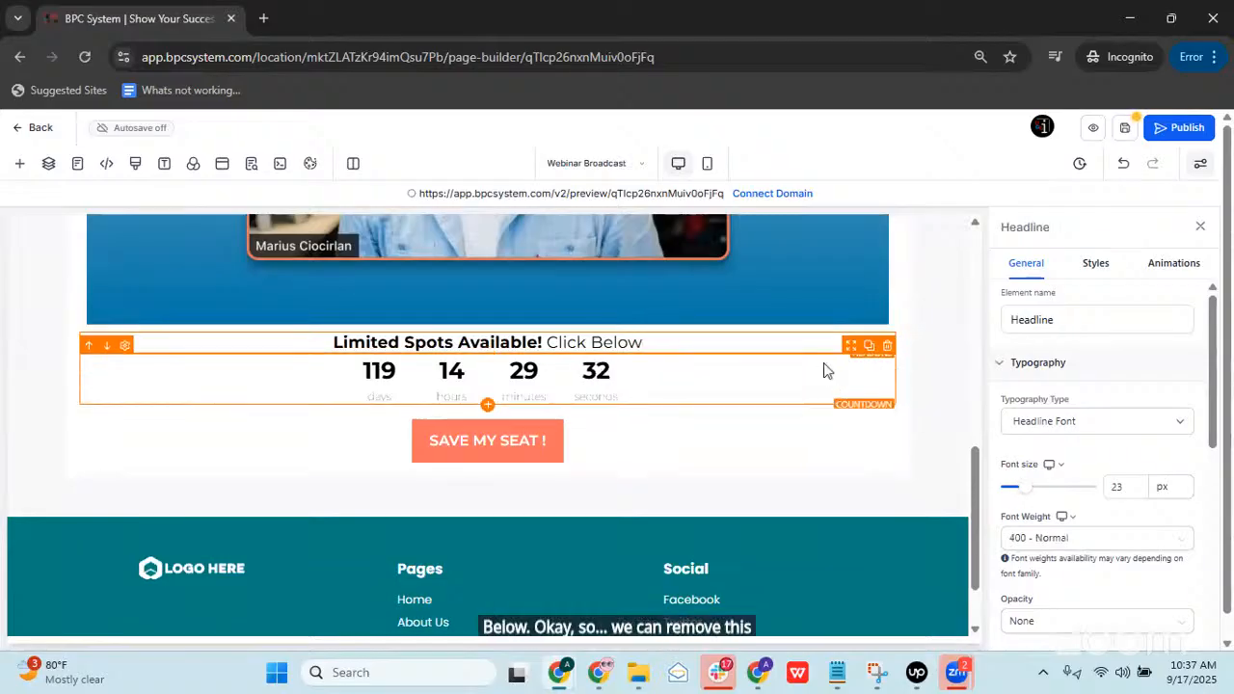
left_click(887, 359)
left_click(888, 325)
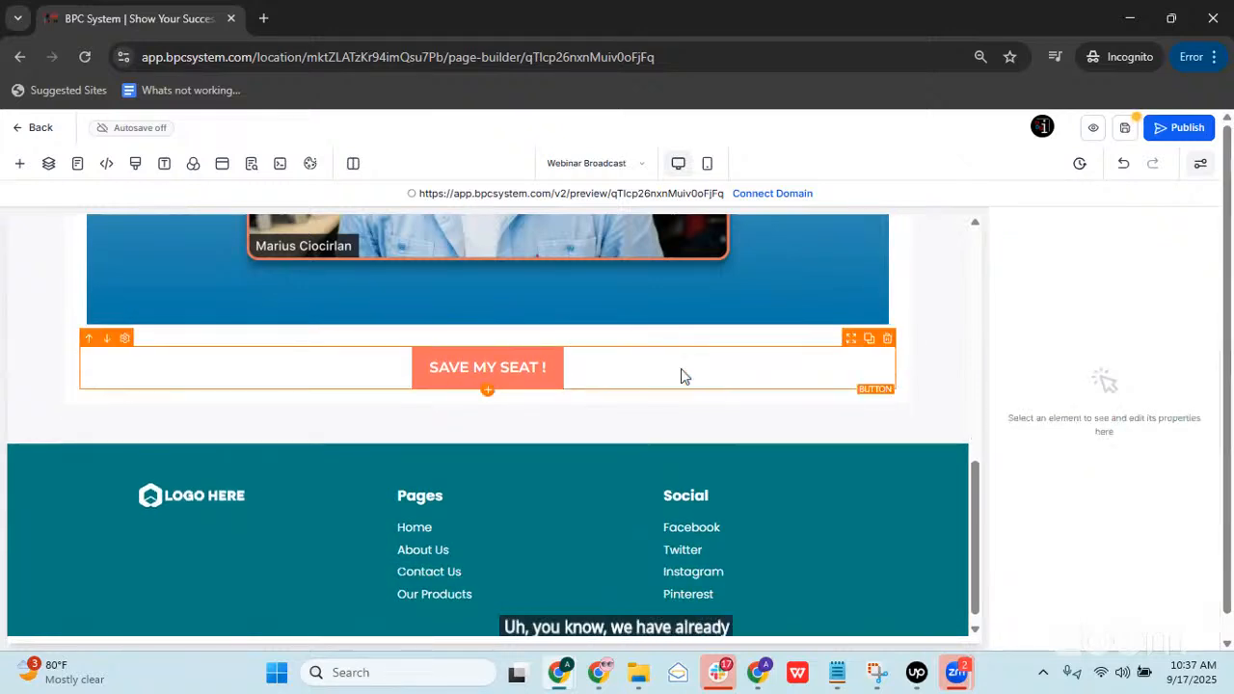
Step: Change the text of the "SAVE MY SEAT !" button below the webinar image to "Schedule a 1 on 1 Discovery Call With Me"
left_click(717, 364)
triple_click(1119, 423)
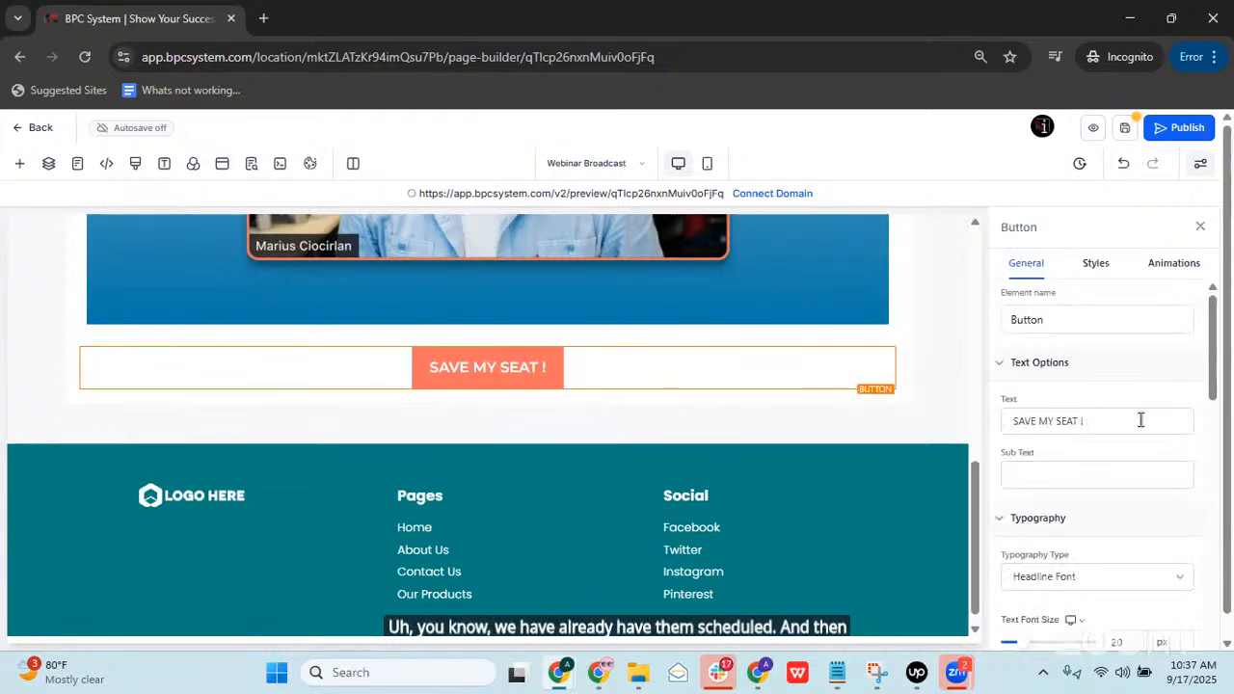
type("Sche")
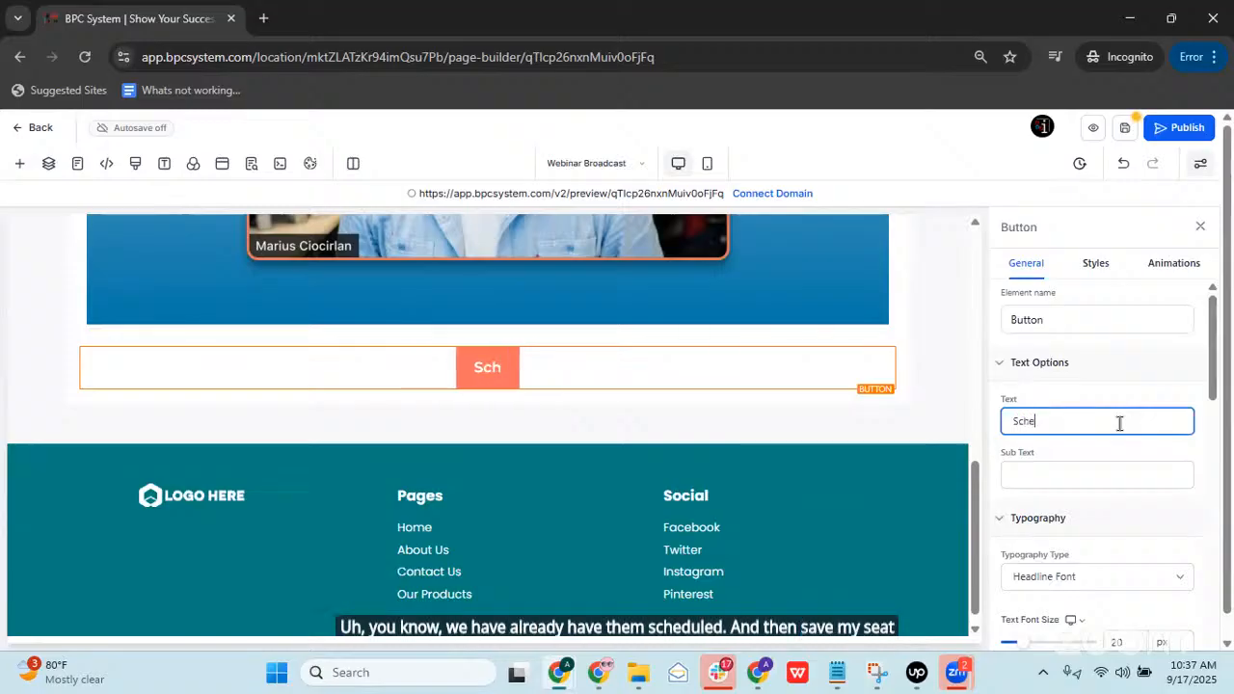
type("dule a 1 o")
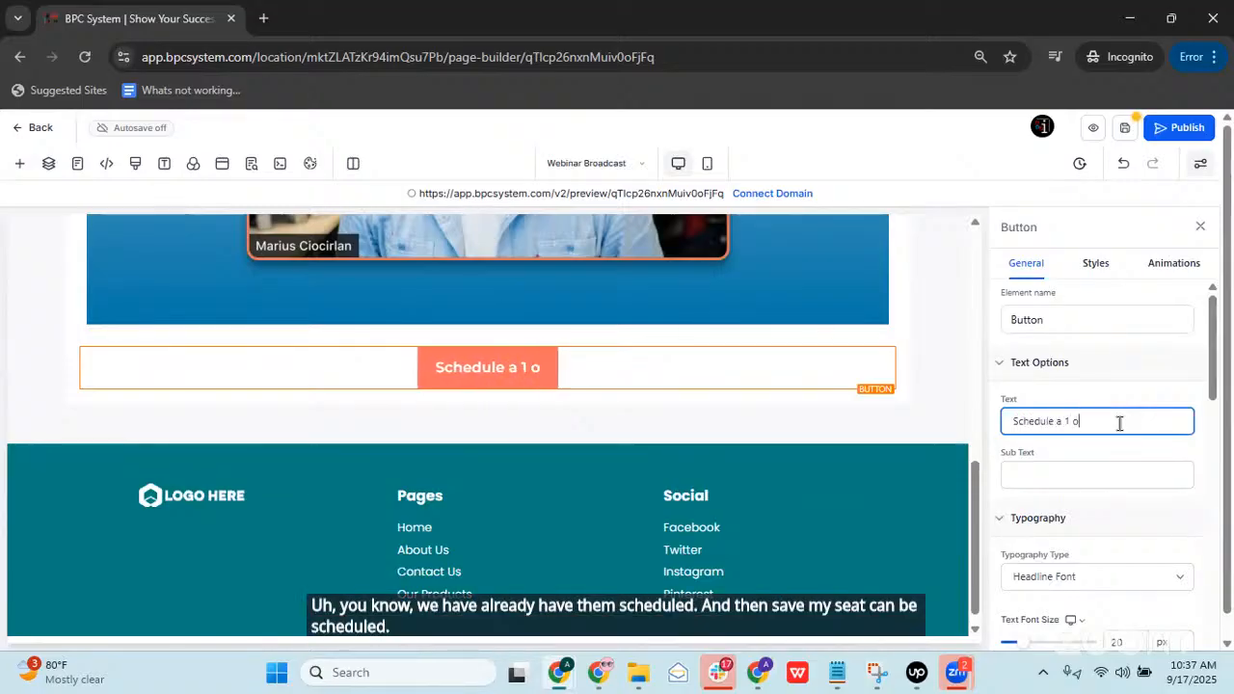
type("n 1 Call Wi")
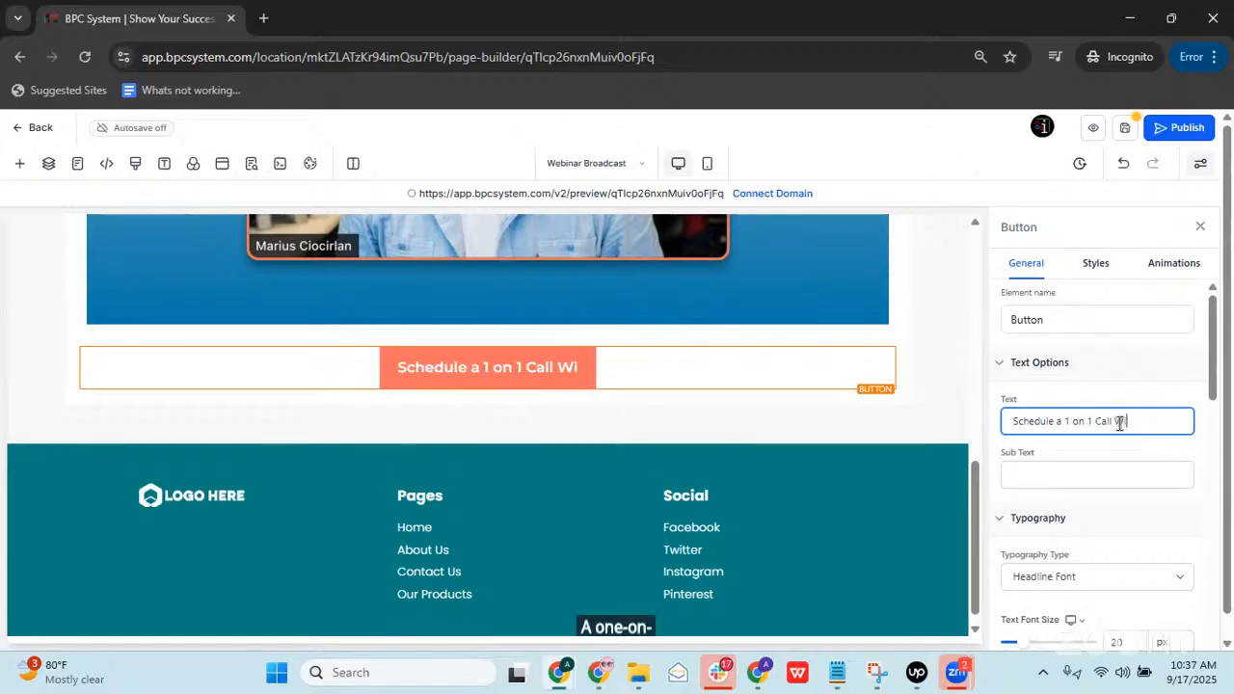
type("th Me")
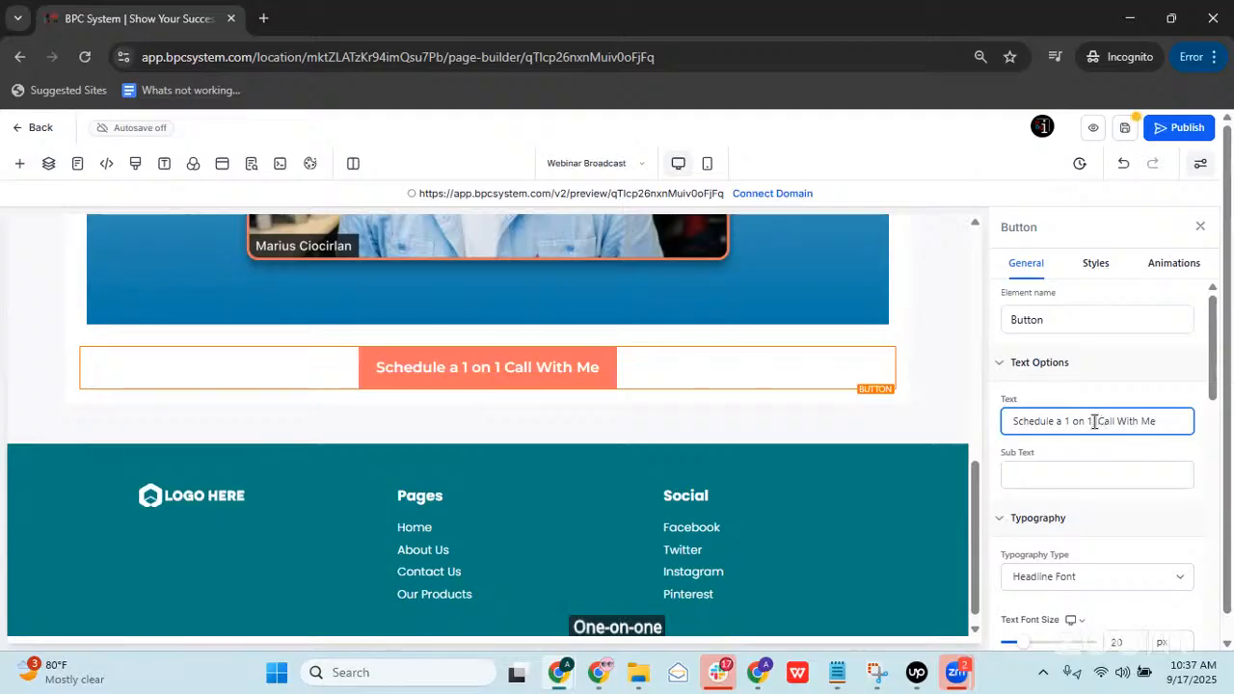
type("Discovery")
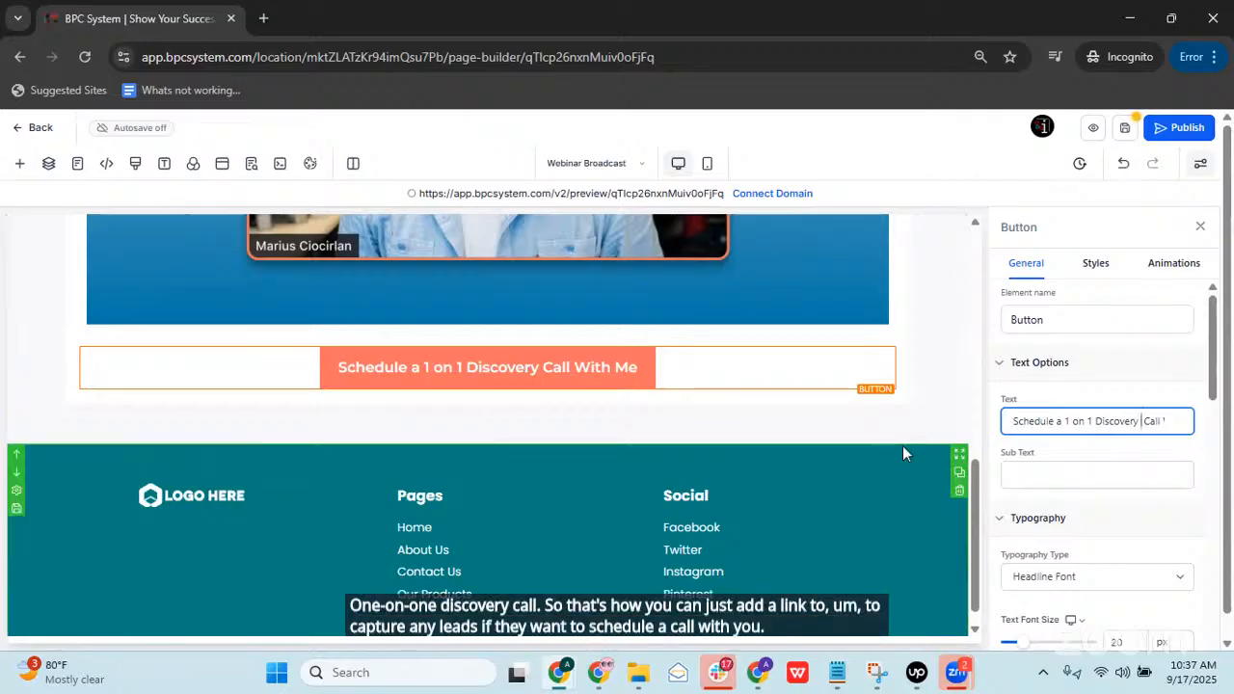
Step: Check the discovery call button's link action, and add a 1 Column row to the page's empty popup
scroll(1066, 463, "down", 7)
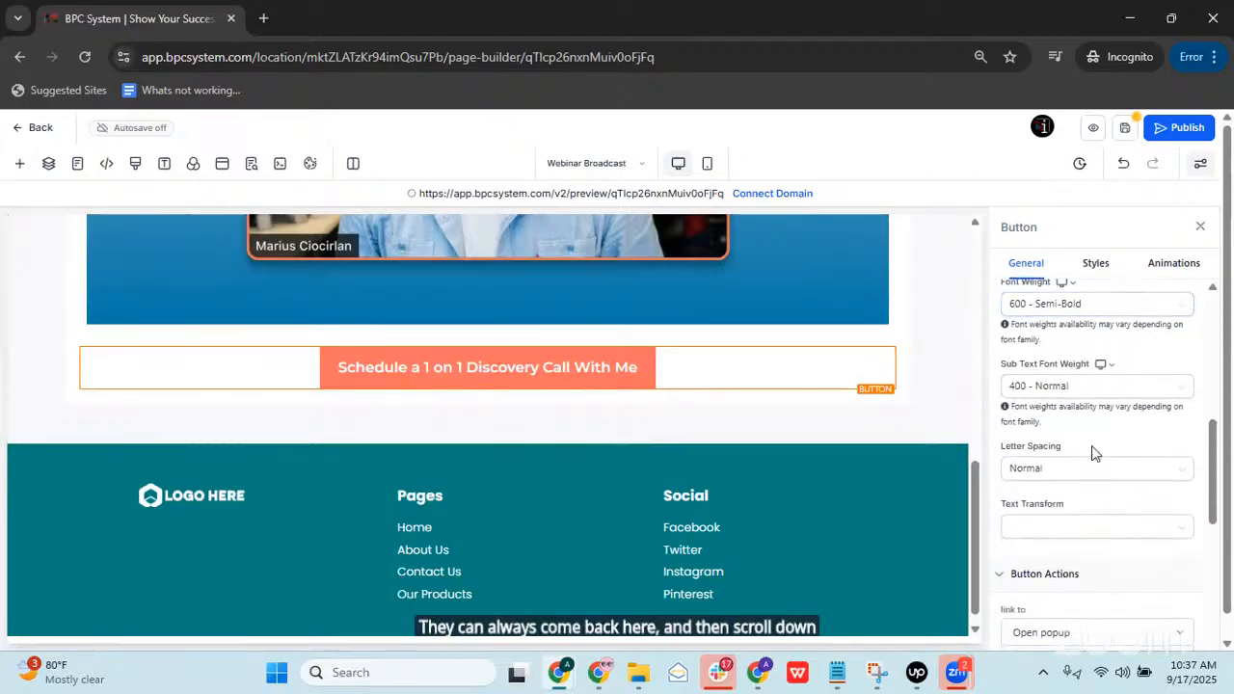
scroll(1093, 449, "down", 2)
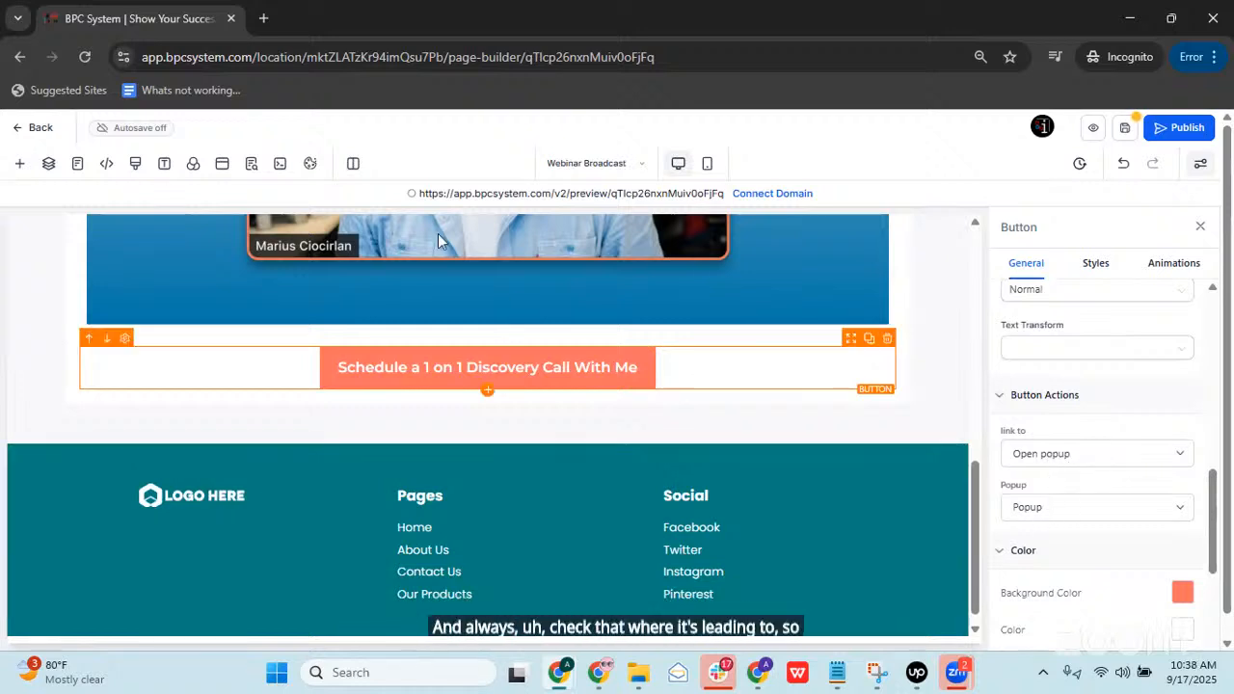
left_click(222, 166)
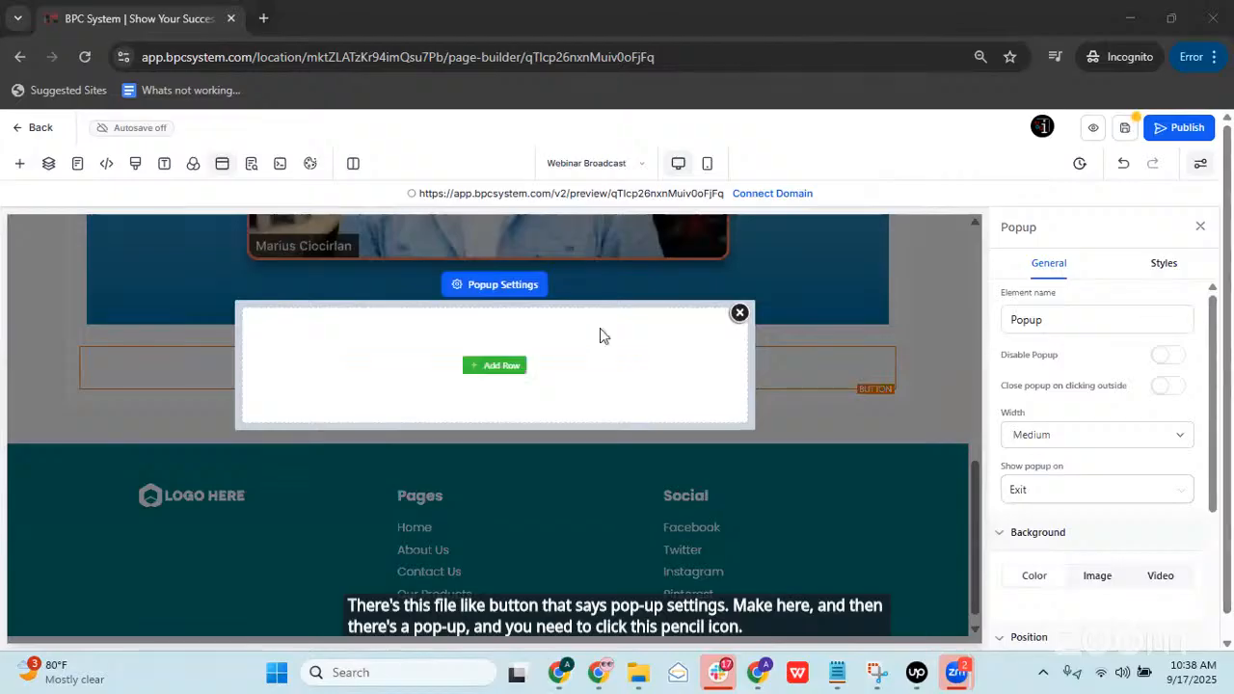
left_click(498, 367)
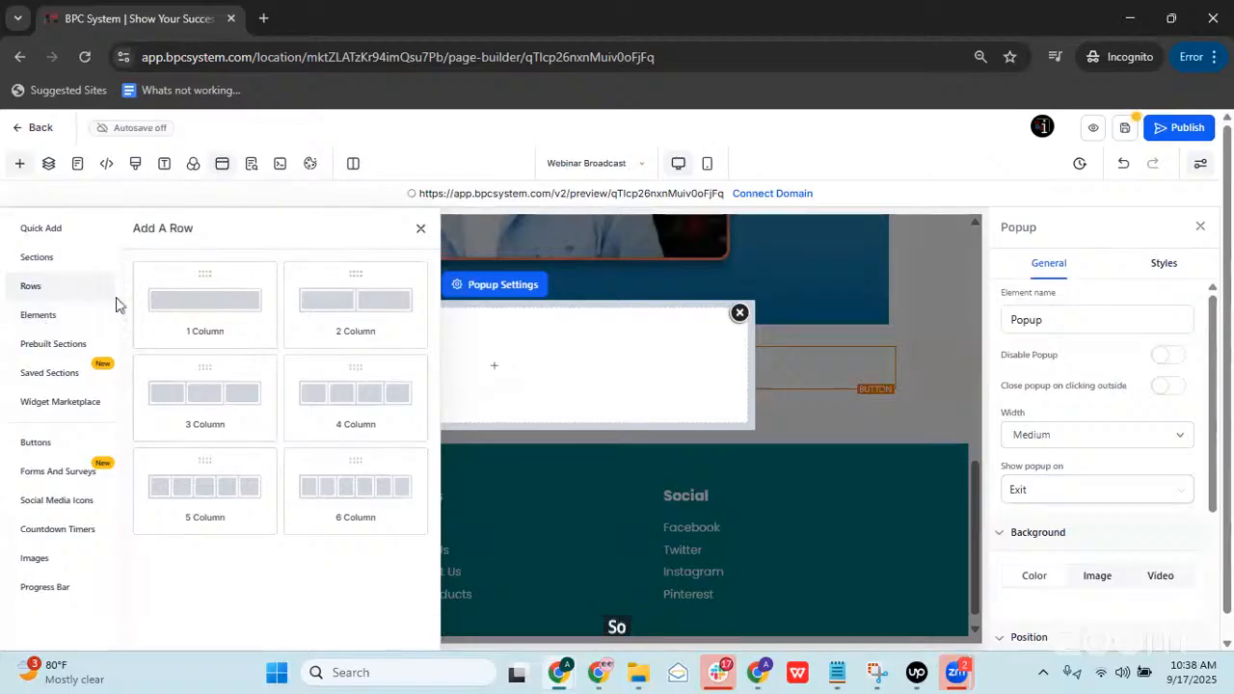
left_click(231, 308)
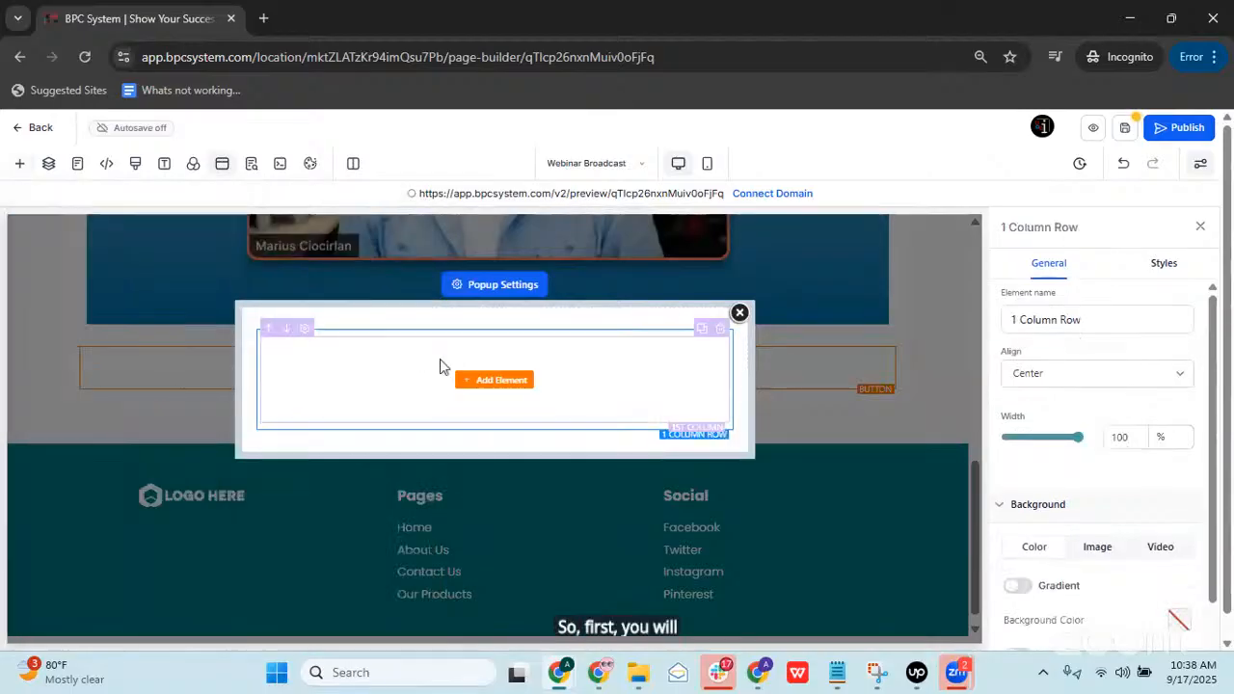
Step: Add a Calendar element to the popup's row using the "Discovery Call Claim" calendar, and close the popup
left_click(507, 383)
left_click(207, 275)
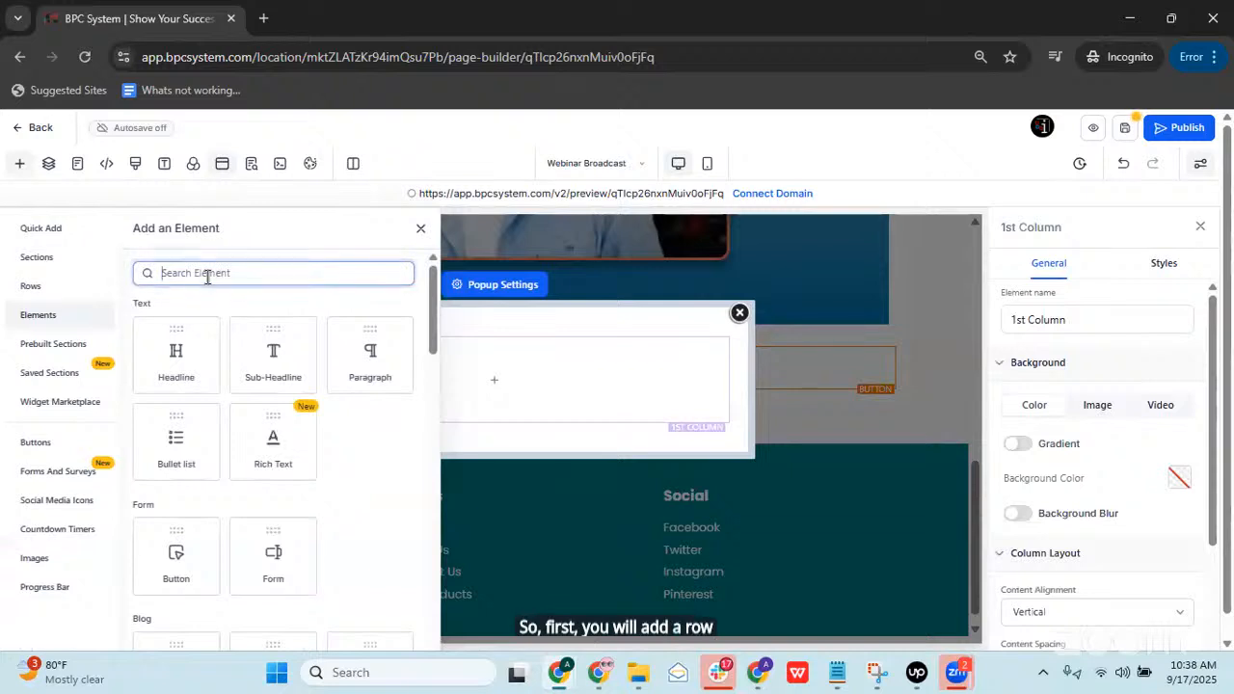
type("calen")
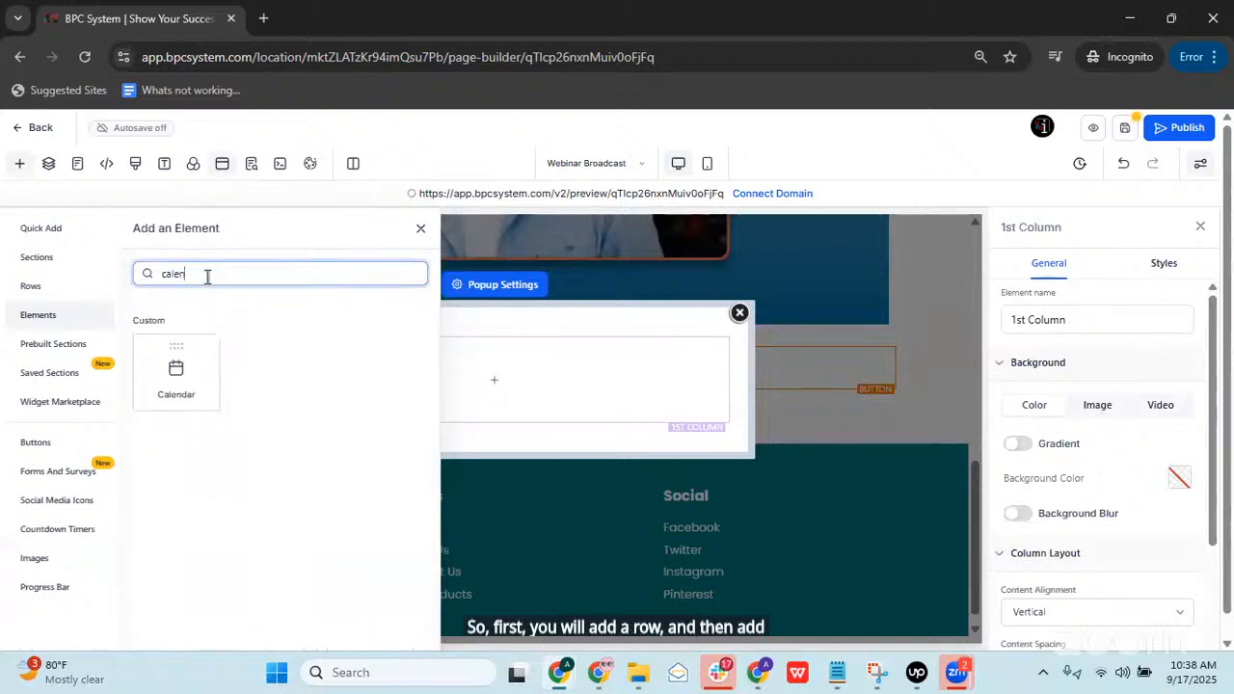
left_click(175, 367)
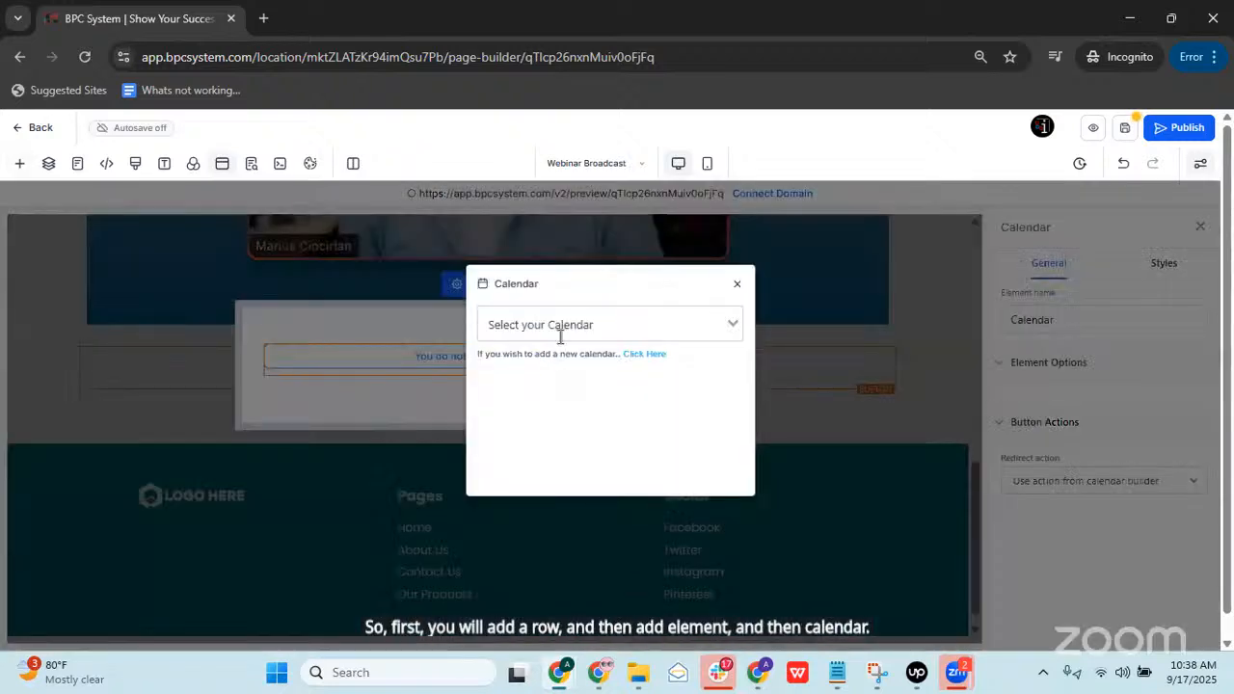
left_click(559, 329)
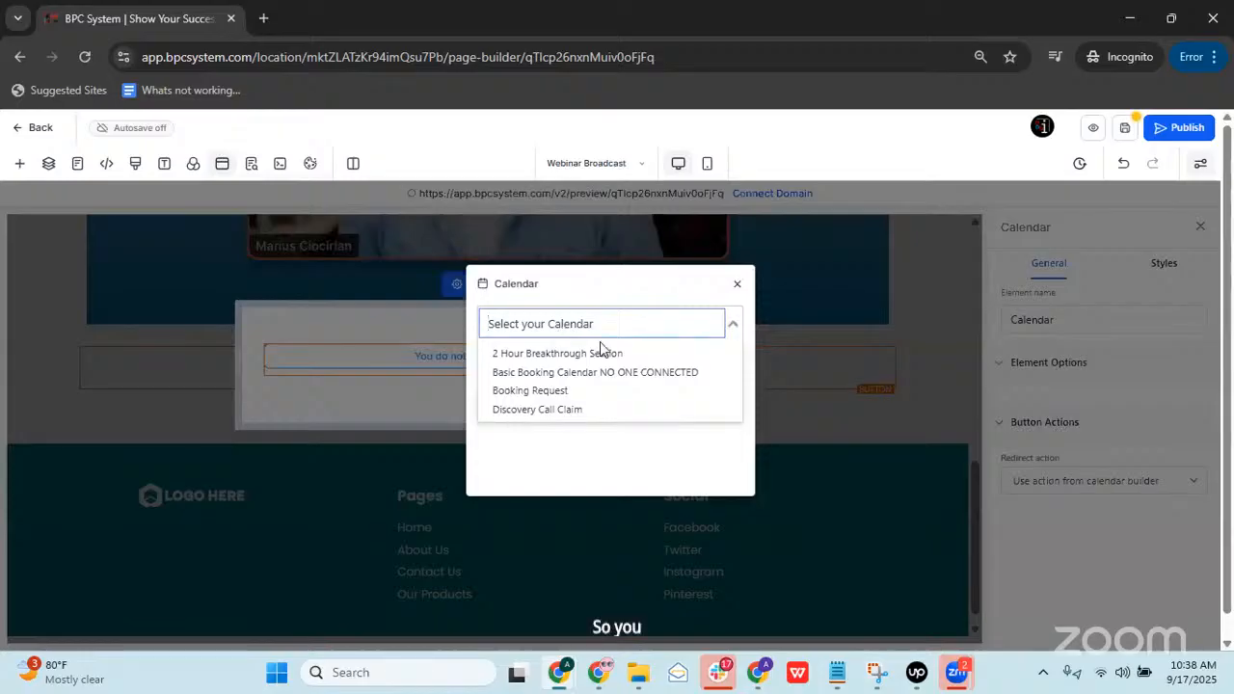
left_click(569, 409)
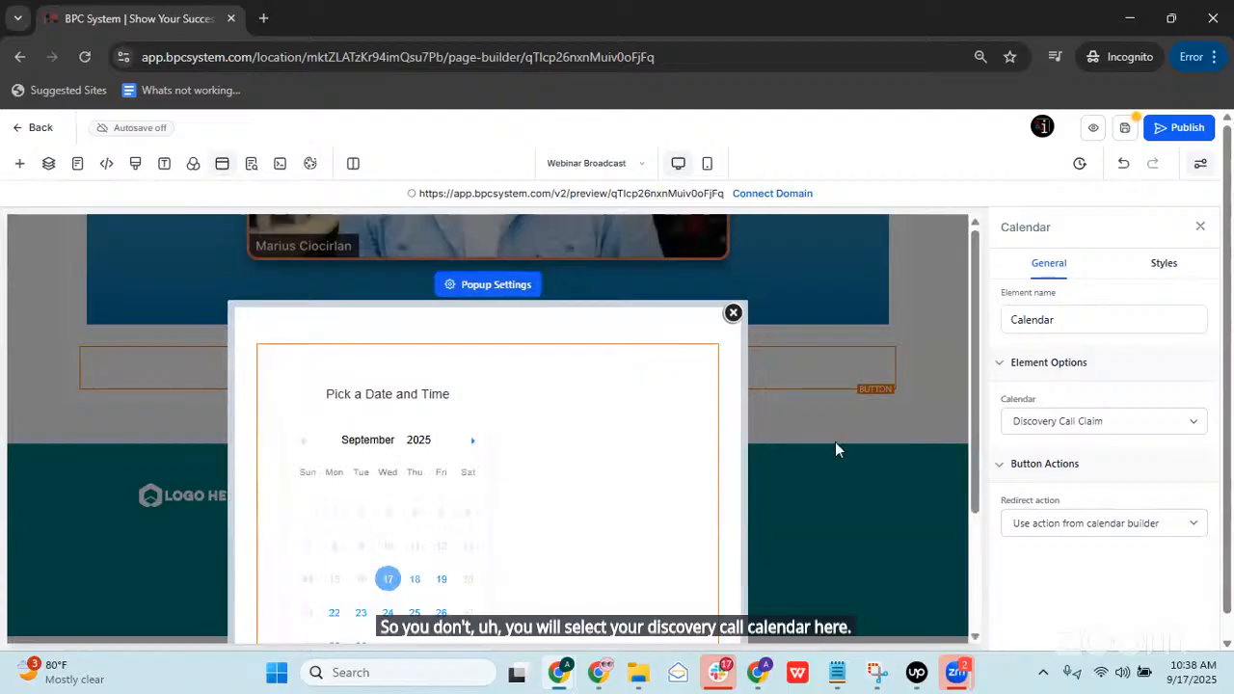
scroll(509, 366, "down", 3)
scroll(593, 424, "up", 2)
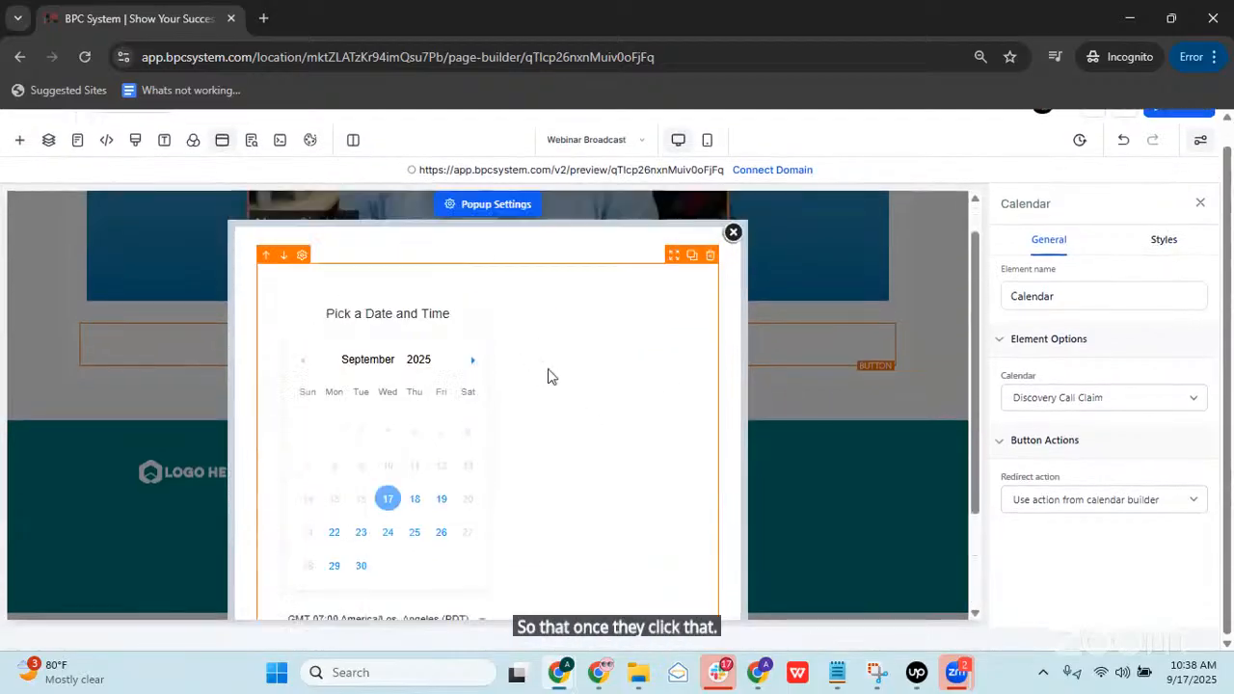
scroll(612, 394, "down", 2)
scroll(627, 405, "up", 2)
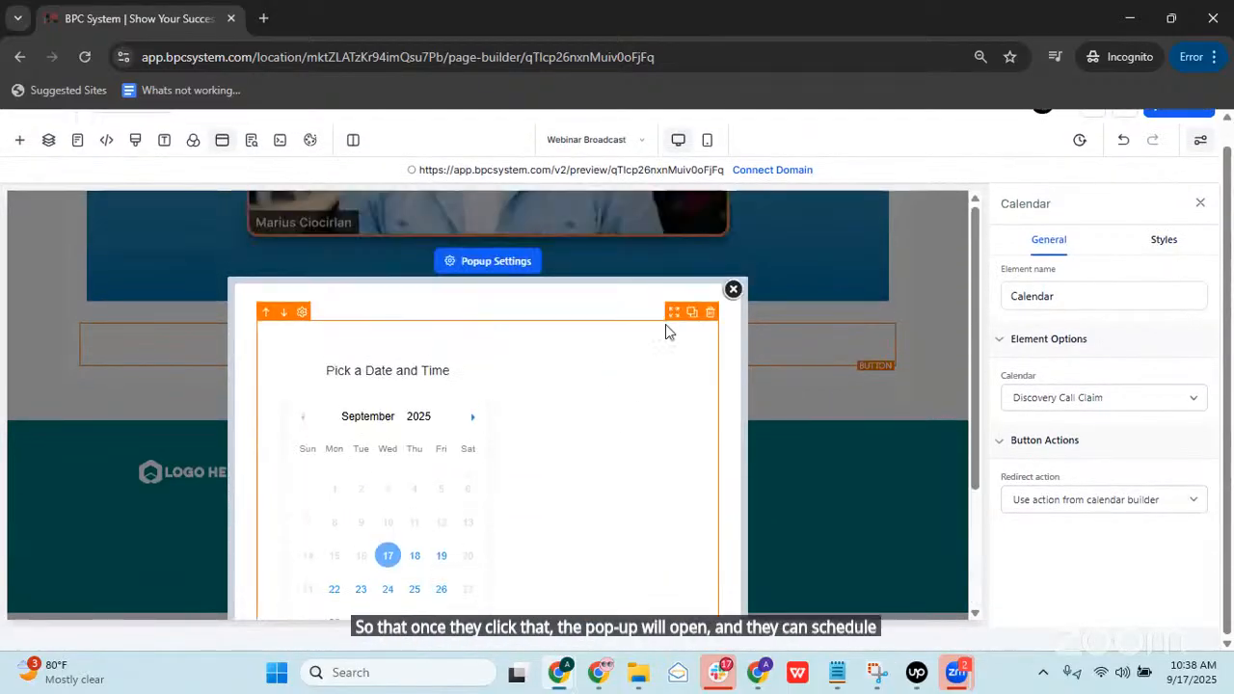
left_click(733, 291)
Step: Replace the webinar image with the "ChatGPT Image Jul 23, 2025" book picture from the media storage
scroll(540, 367, "up", 5)
scroll(767, 405, "down", 2)
scroll(767, 405, "up", 2)
left_click(798, 332)
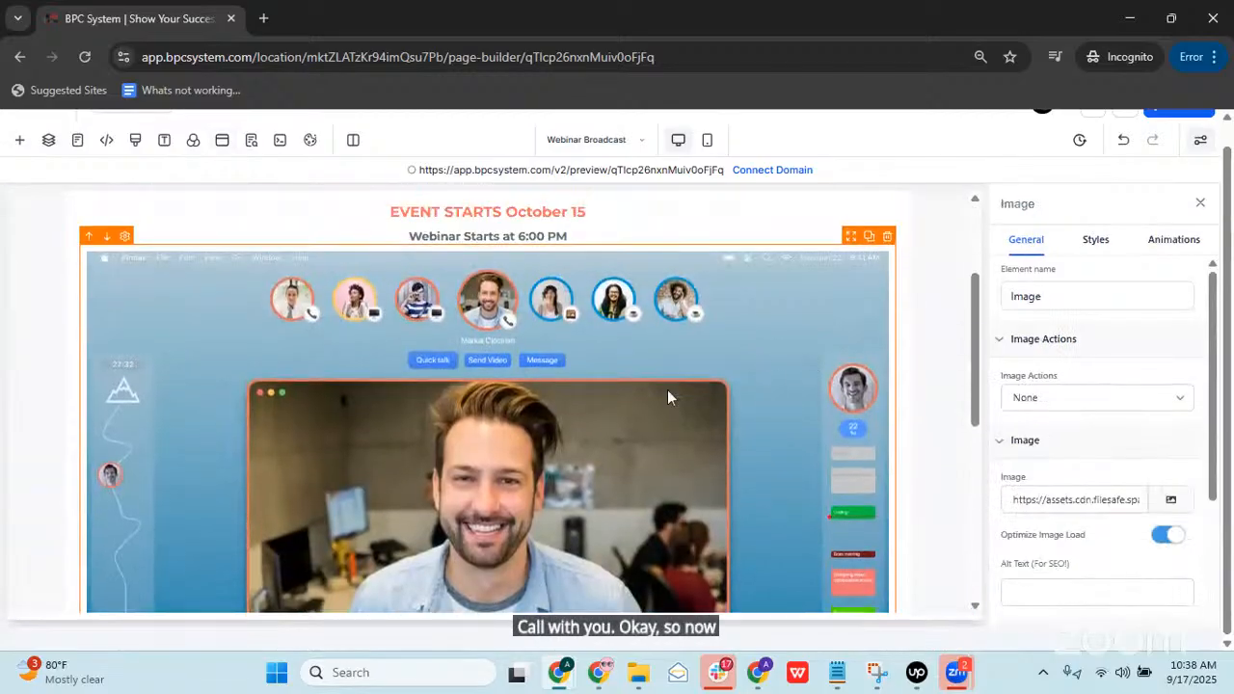
scroll(665, 395, "down", 2)
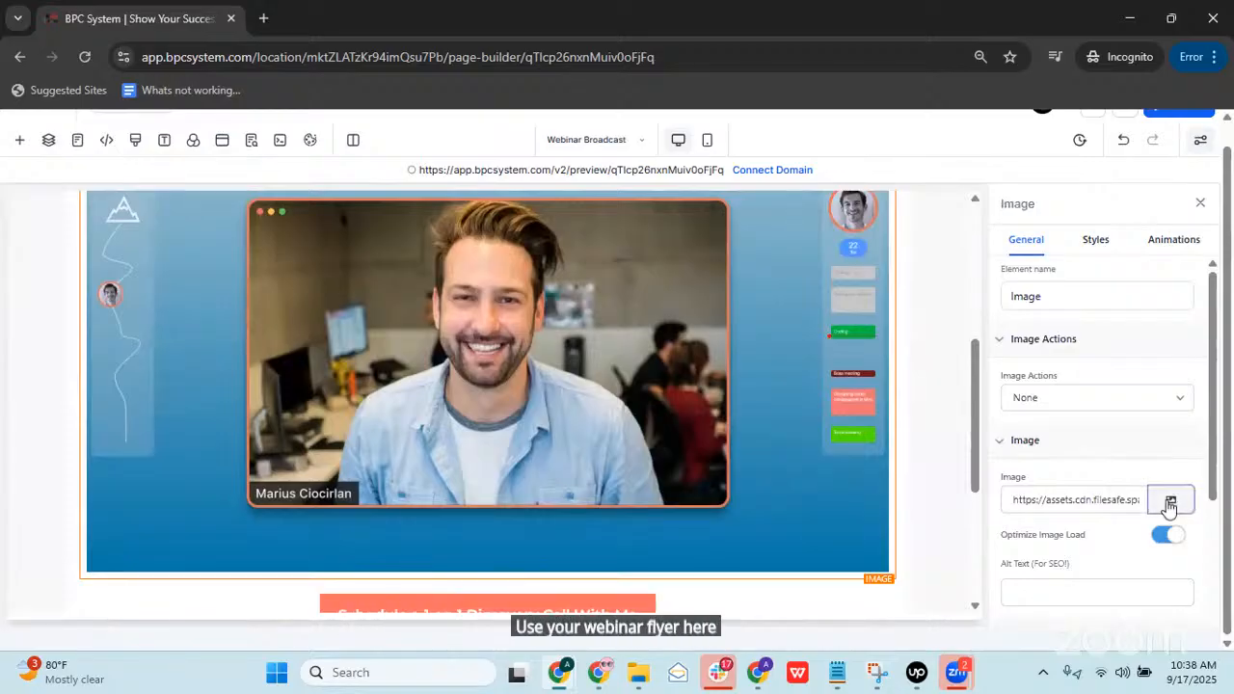
left_click(1170, 504)
scroll(608, 358, "down", 3)
scroll(730, 427, "up", 3)
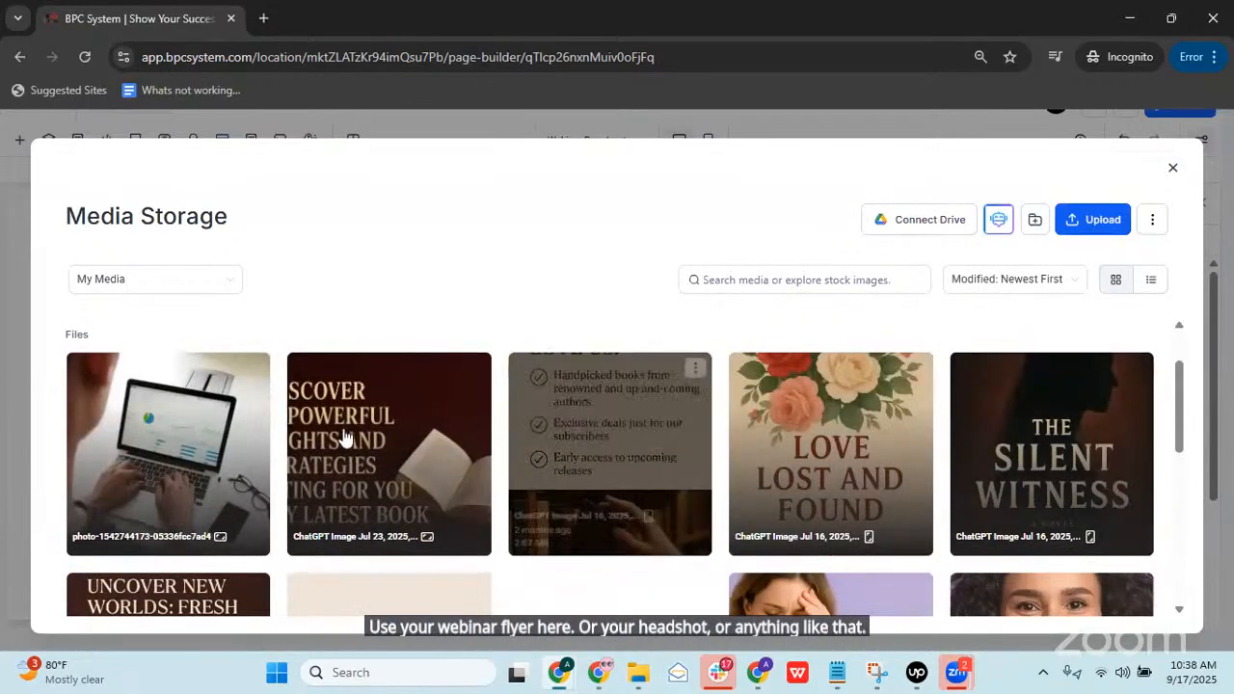
left_click(374, 430)
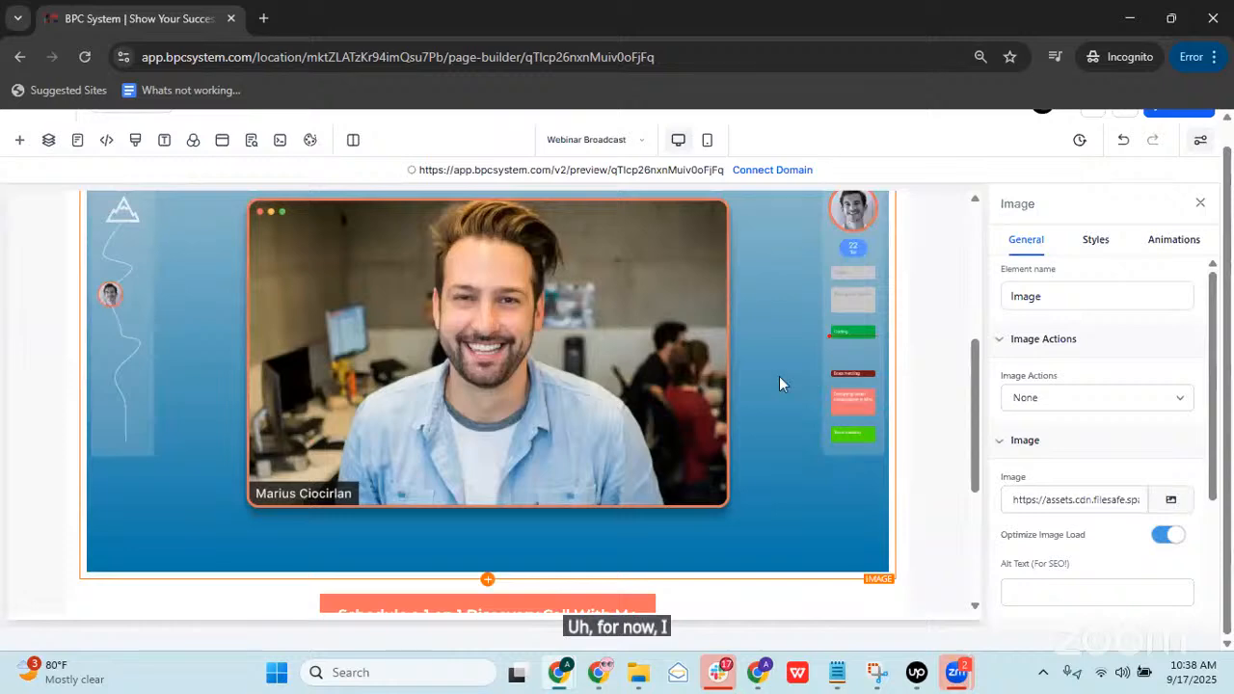
Step: Review how the new image fits between the event headlines and the discovery call button
scroll(552, 370, "up", 3)
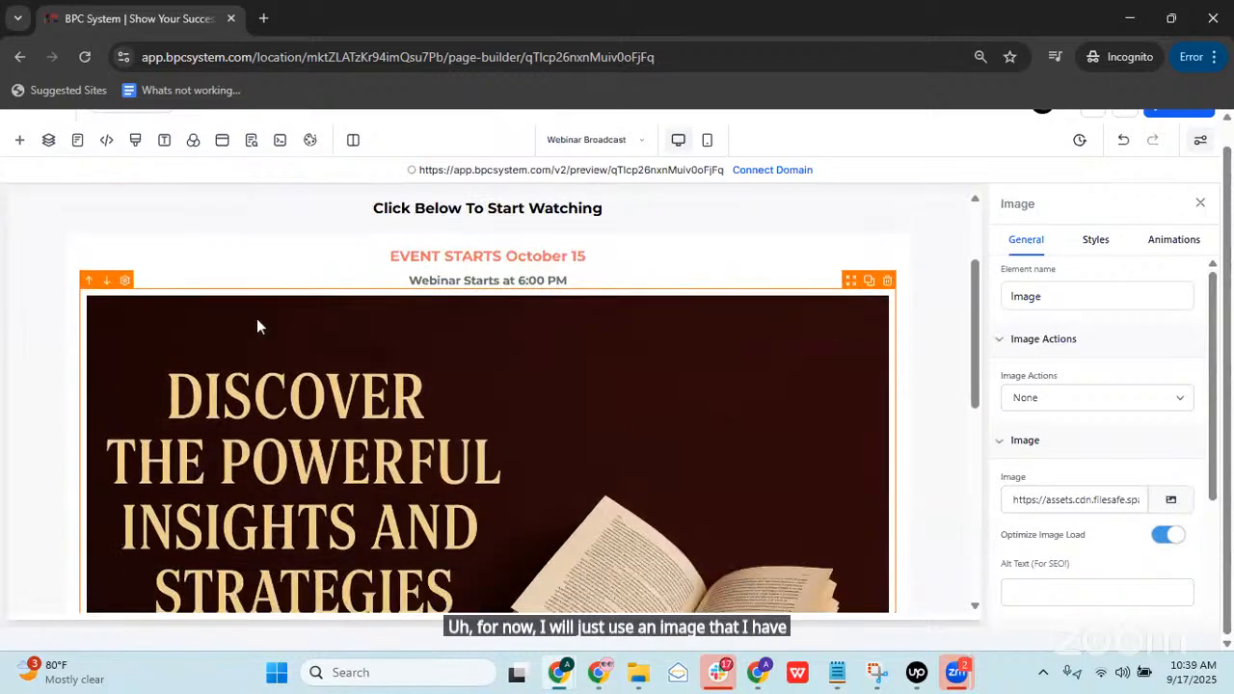
scroll(364, 378, "down", 1)
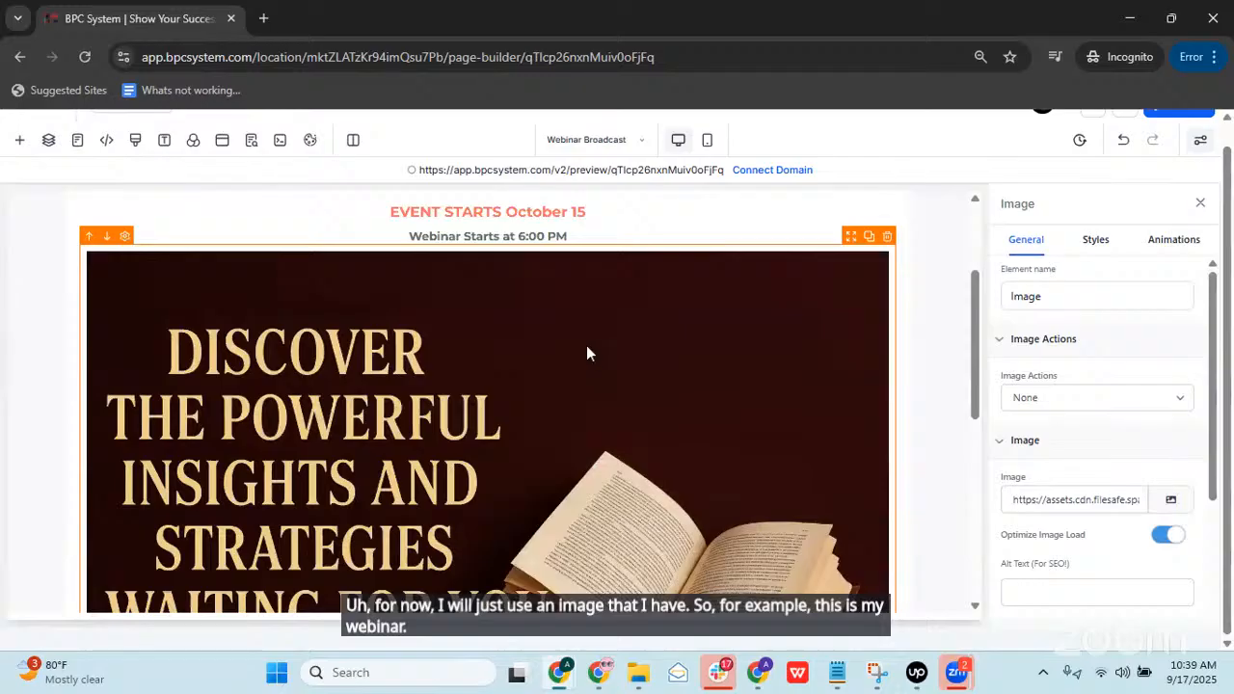
scroll(617, 337, "down", 2)
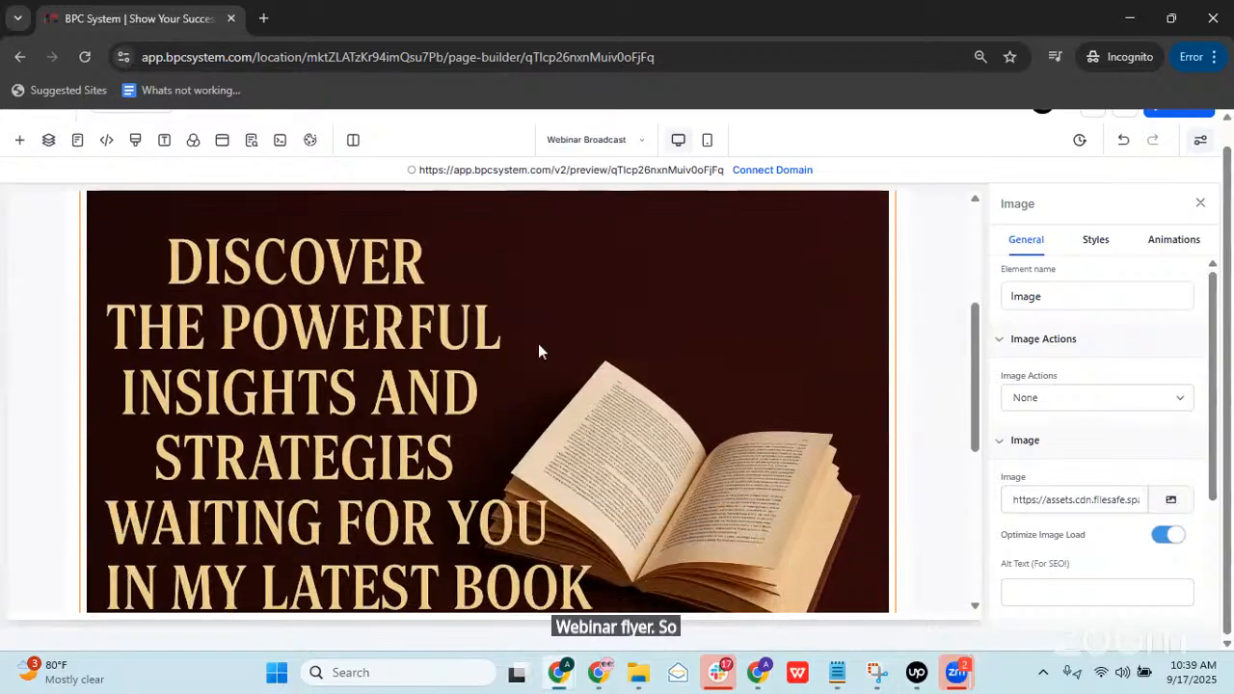
scroll(557, 359, "down", 2)
scroll(625, 376, "down", 4)
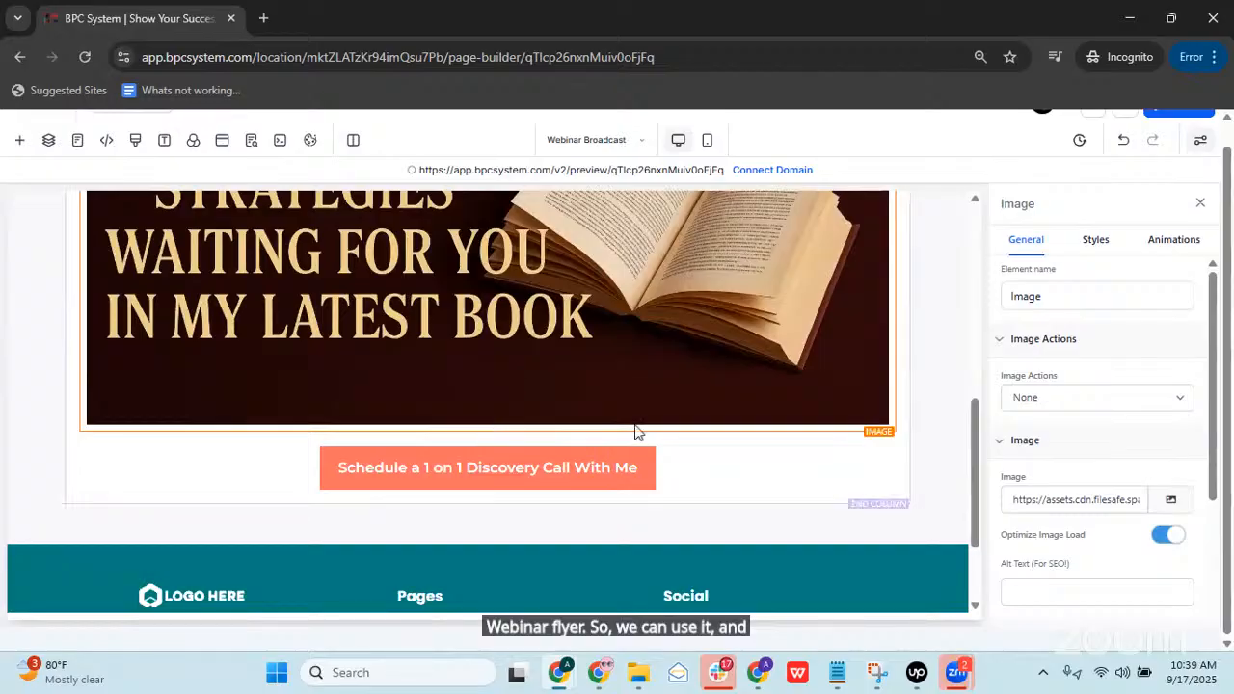
scroll(634, 405, "up", 12)
scroll(620, 375, "down", 8)
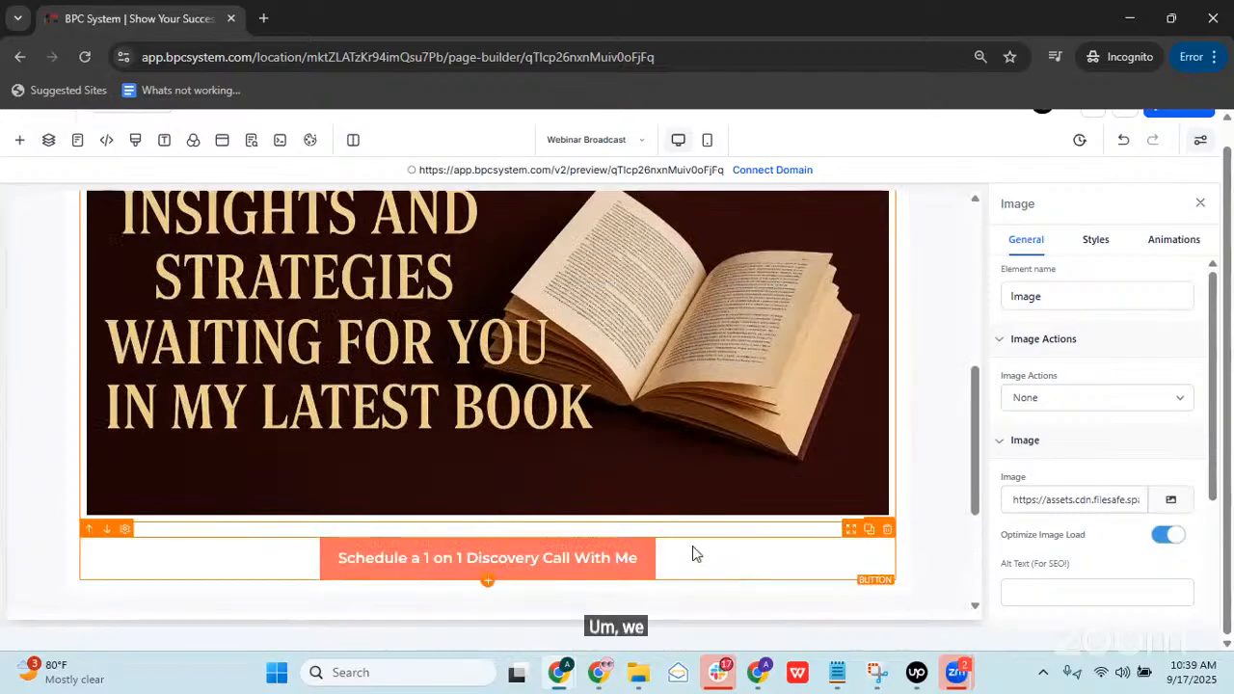
right_click(690, 555)
left_click(20, 143)
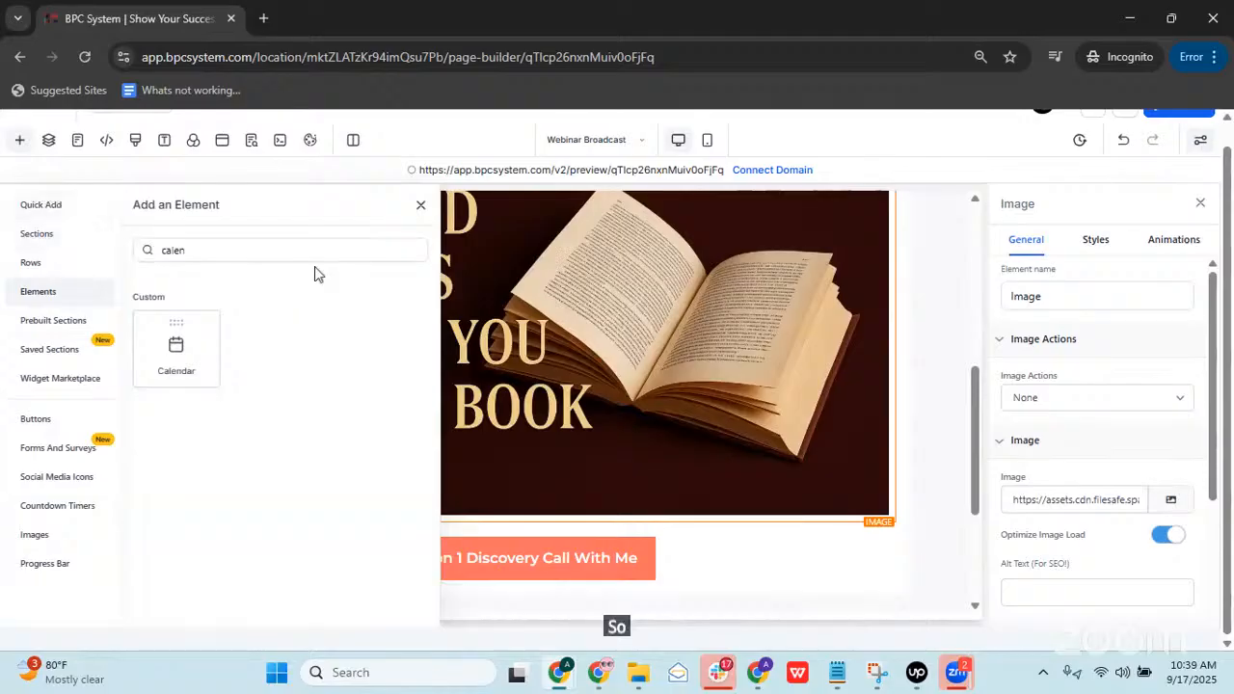
double_click(269, 251)
key("BackSpace")
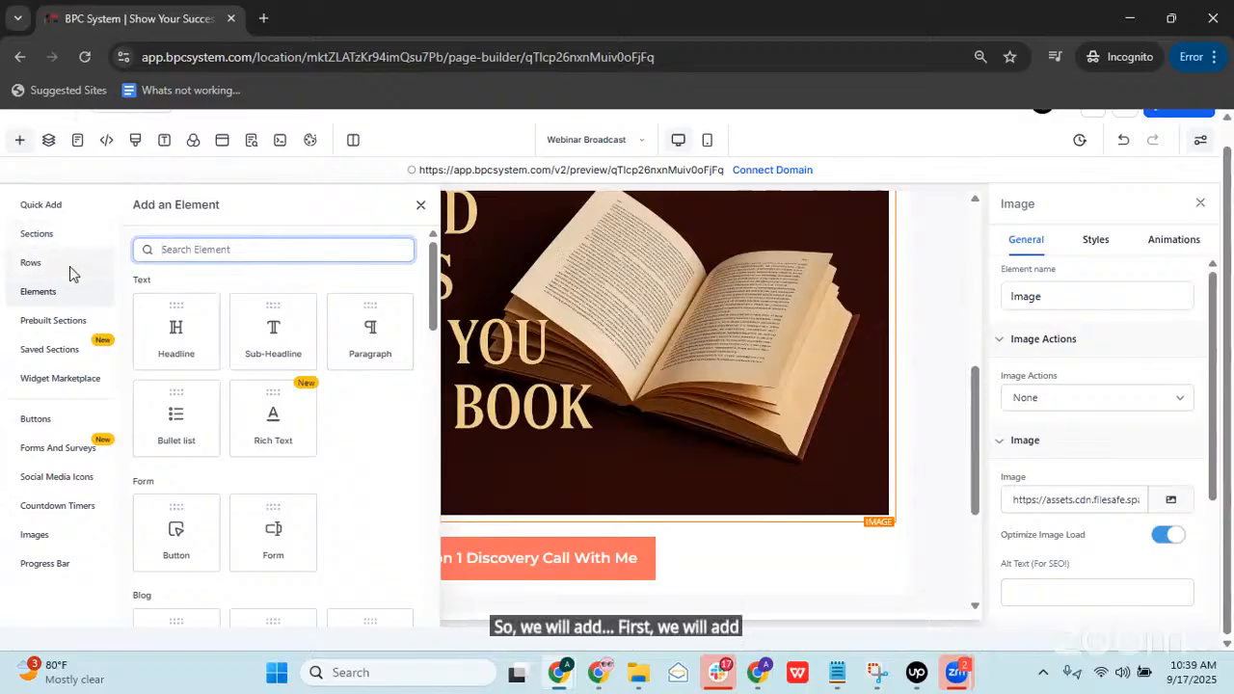
left_click(72, 242)
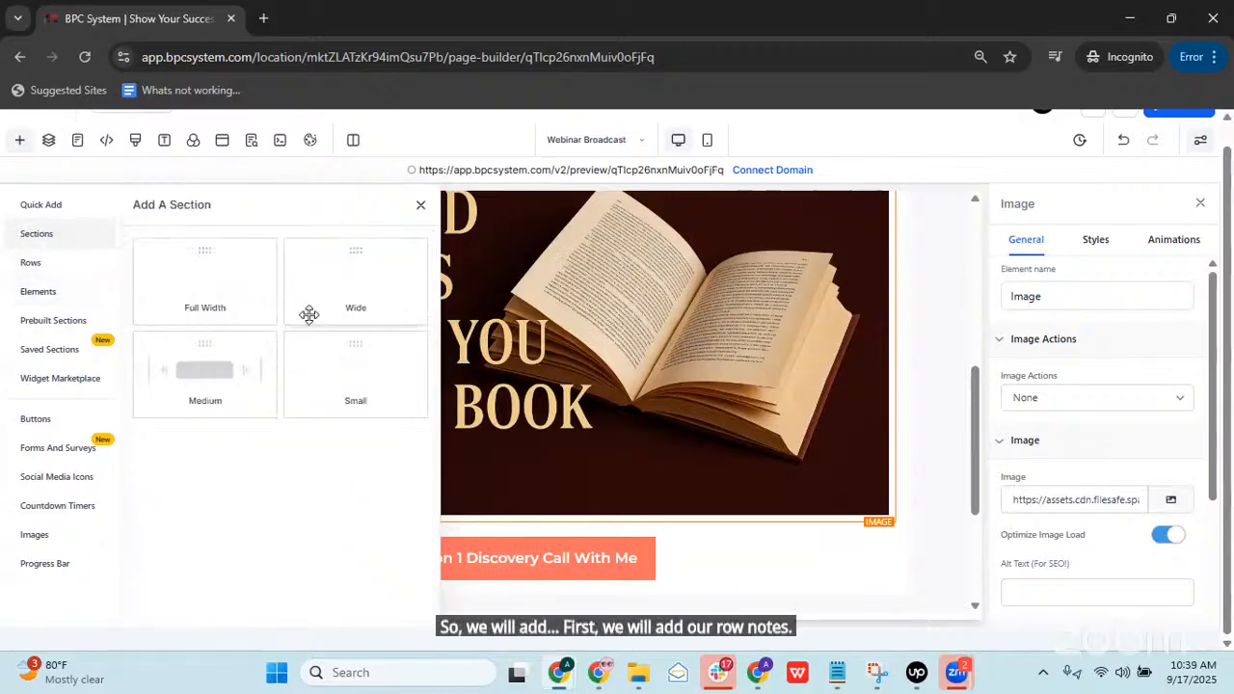
left_click_drag(223, 294, 72, 263)
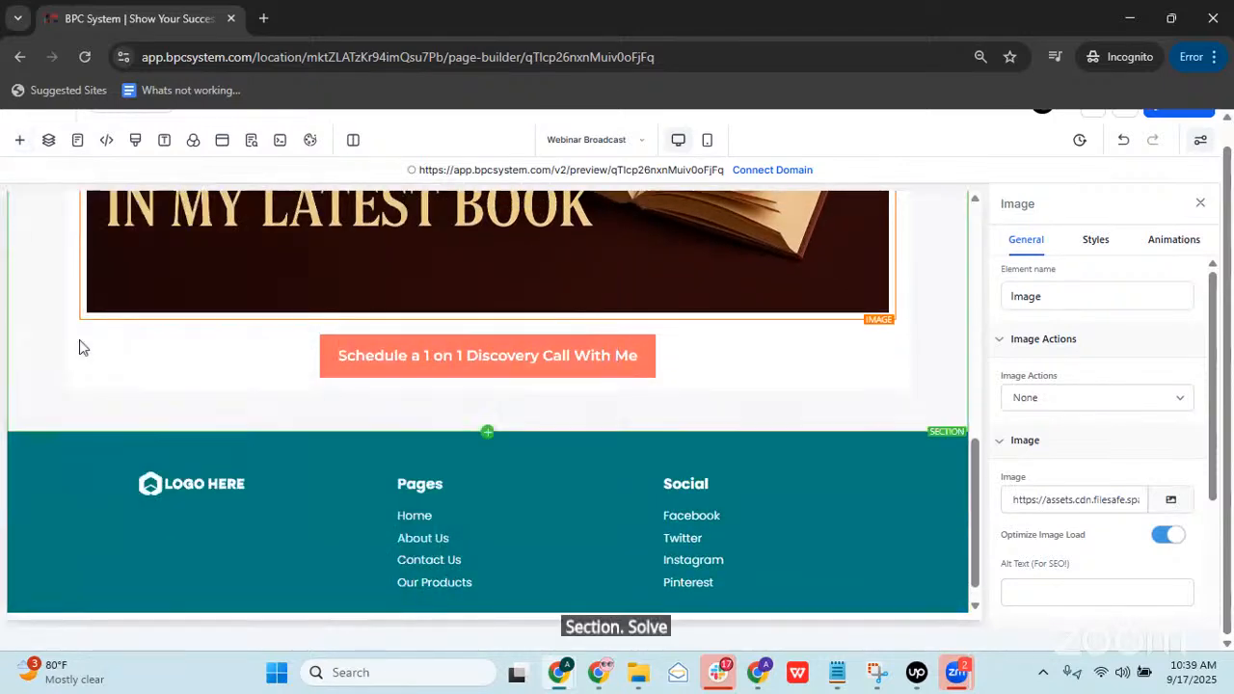
Step: Insert a 2 Column row between the webinar image and the discovery call button
left_click(20, 140)
left_click(41, 210)
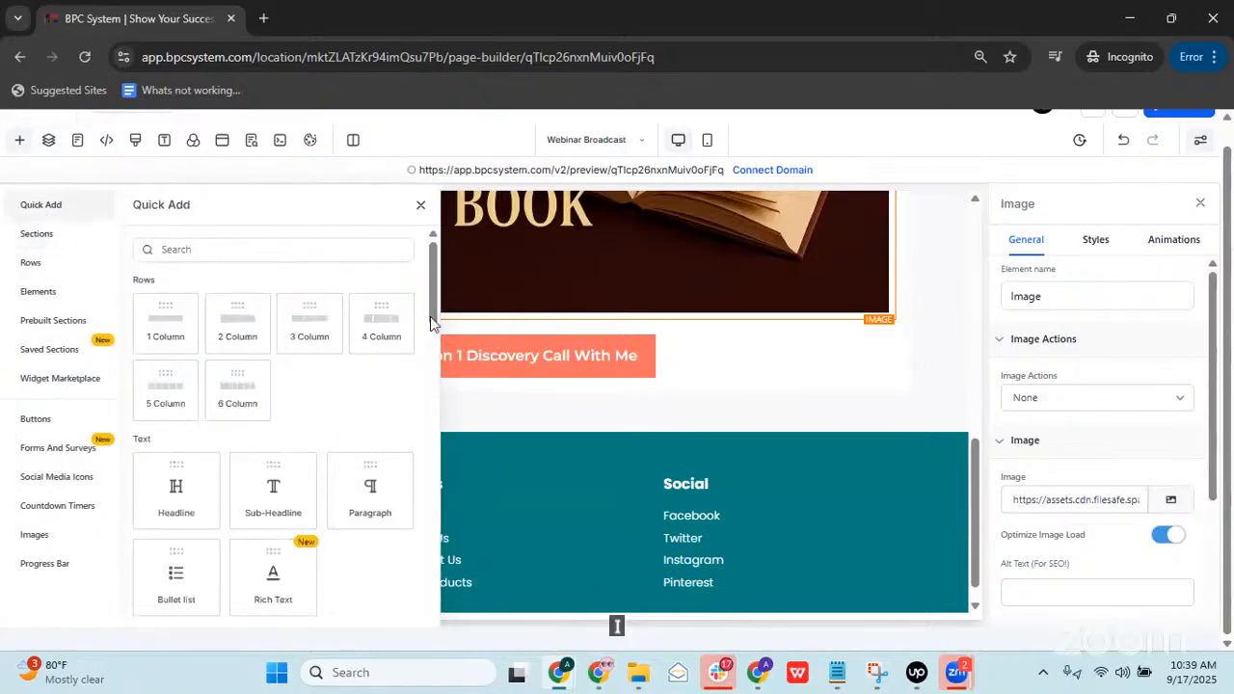
left_click_drag(234, 313, 425, 345)
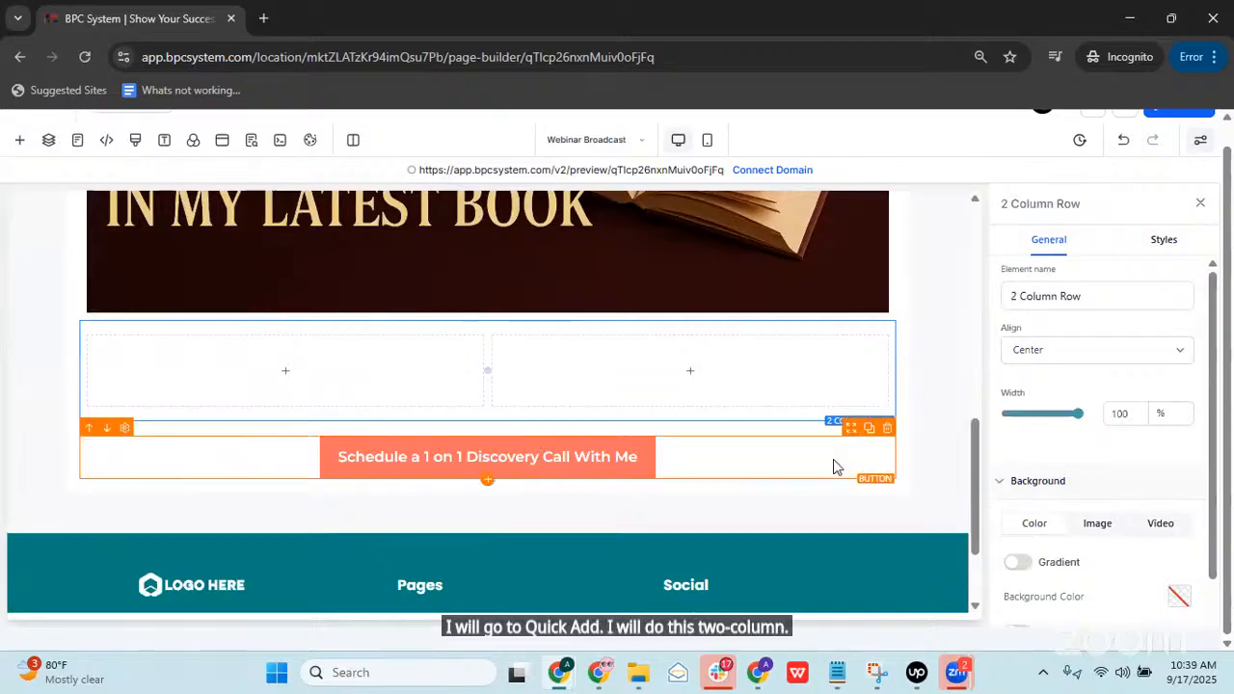
Step: Move the discovery call button into the first column of the new two-column row and clone it there
left_click_drag(845, 427, 413, 397)
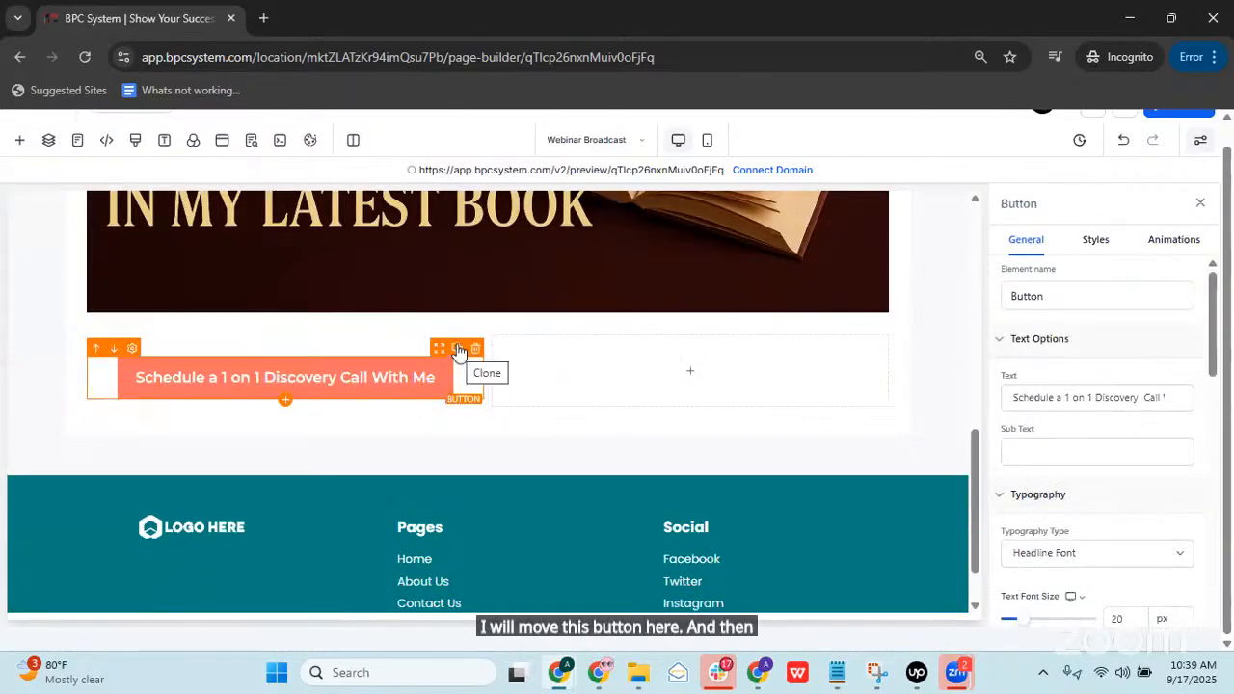
left_click(458, 349)
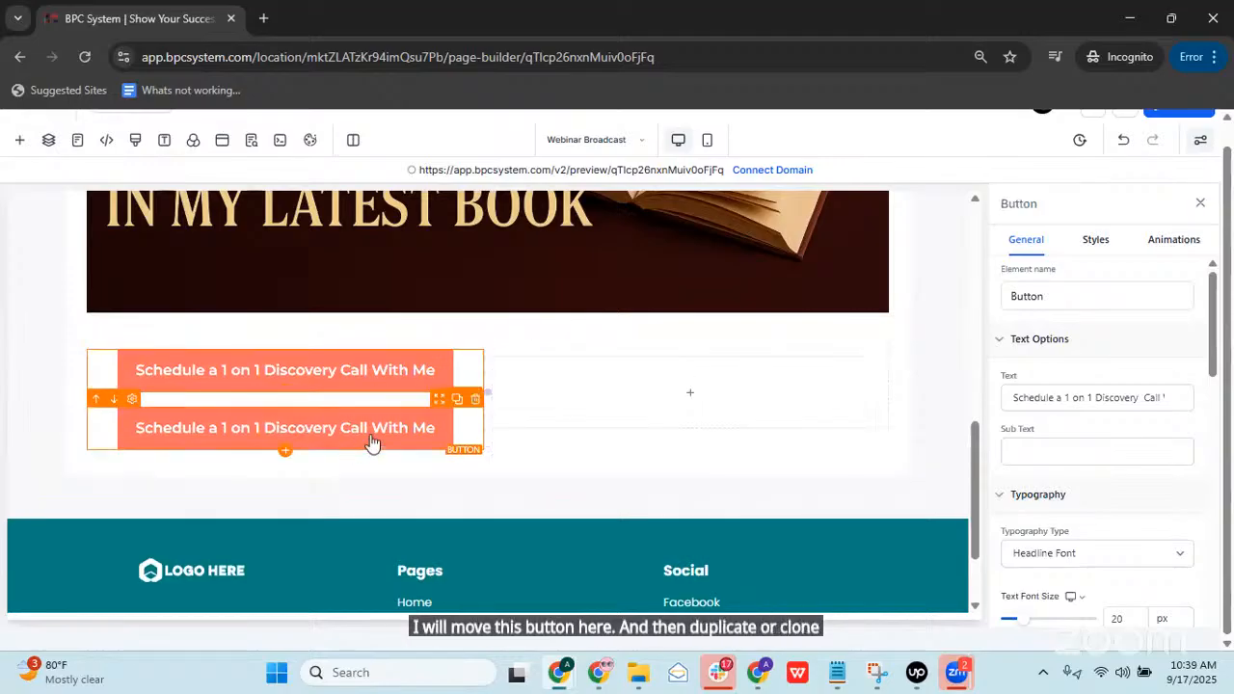
Step: Move the cloned discovery call button into the row's second column and change its text to "Start Watching The Webinar Now!"
left_click(425, 436)
mouse_move(441, 403)
left_mouse_down()
mouse_move(531, 411)
mouse_move(732, 366)
left_mouse_up()
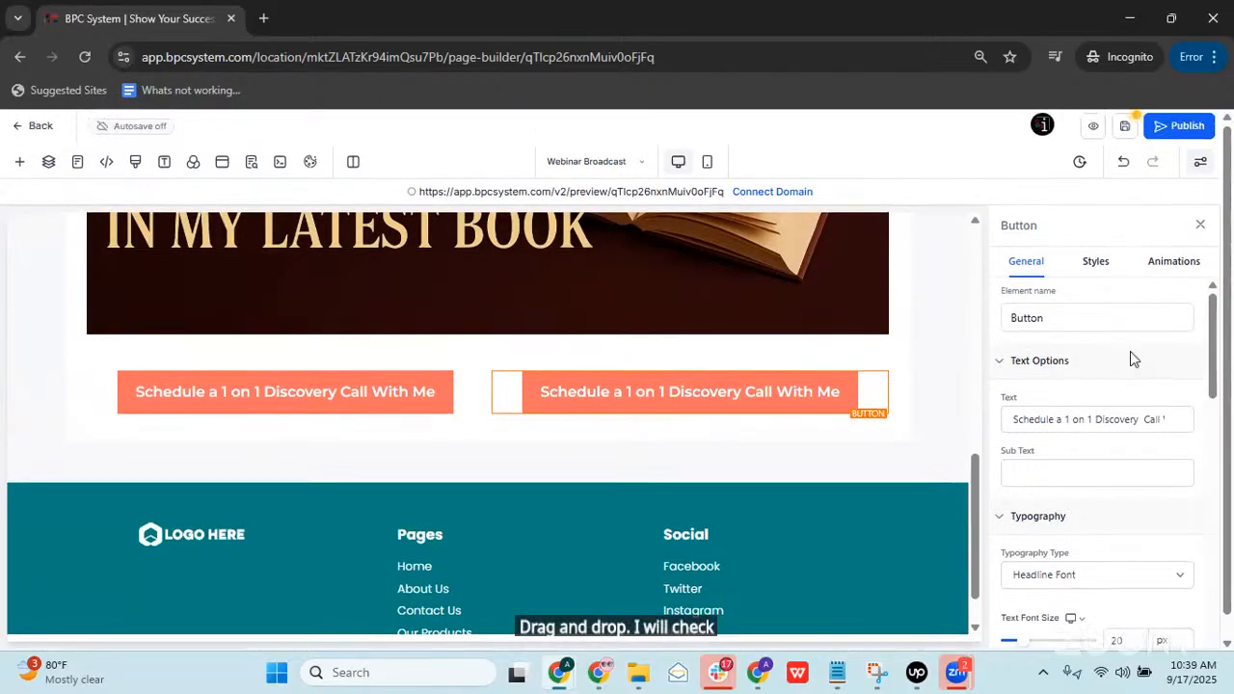
triple_click(1113, 421)
key("BackSpace")
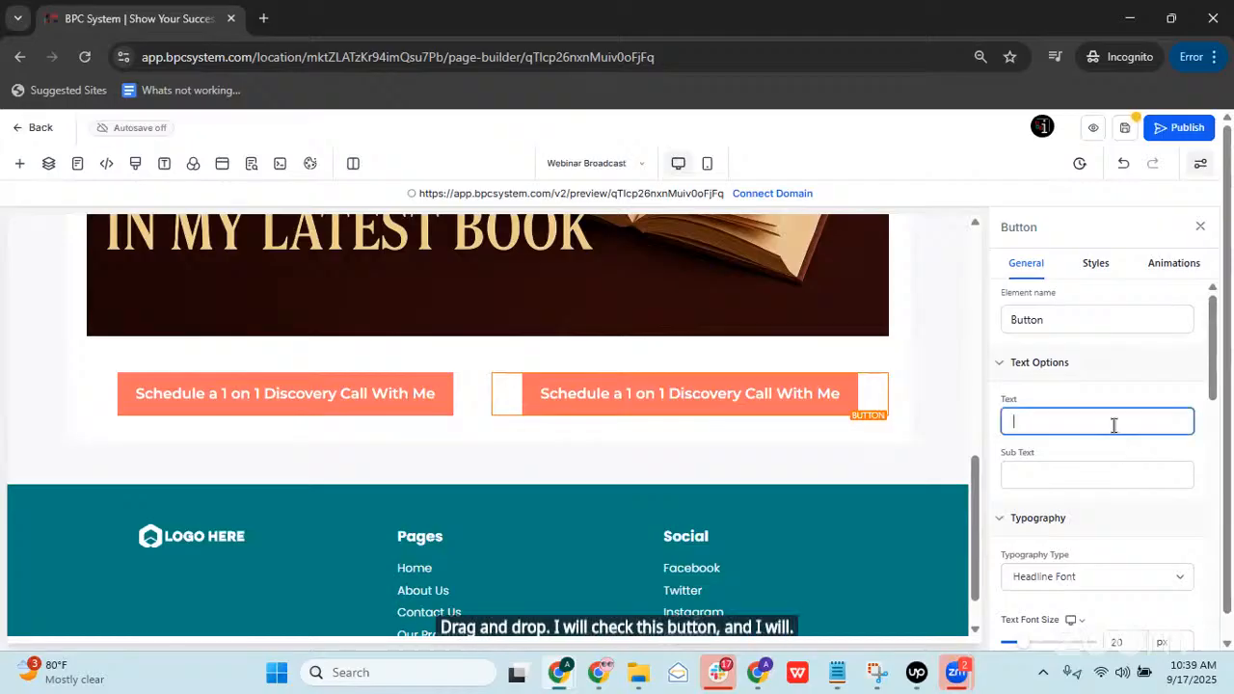
type("Start Watching Th")
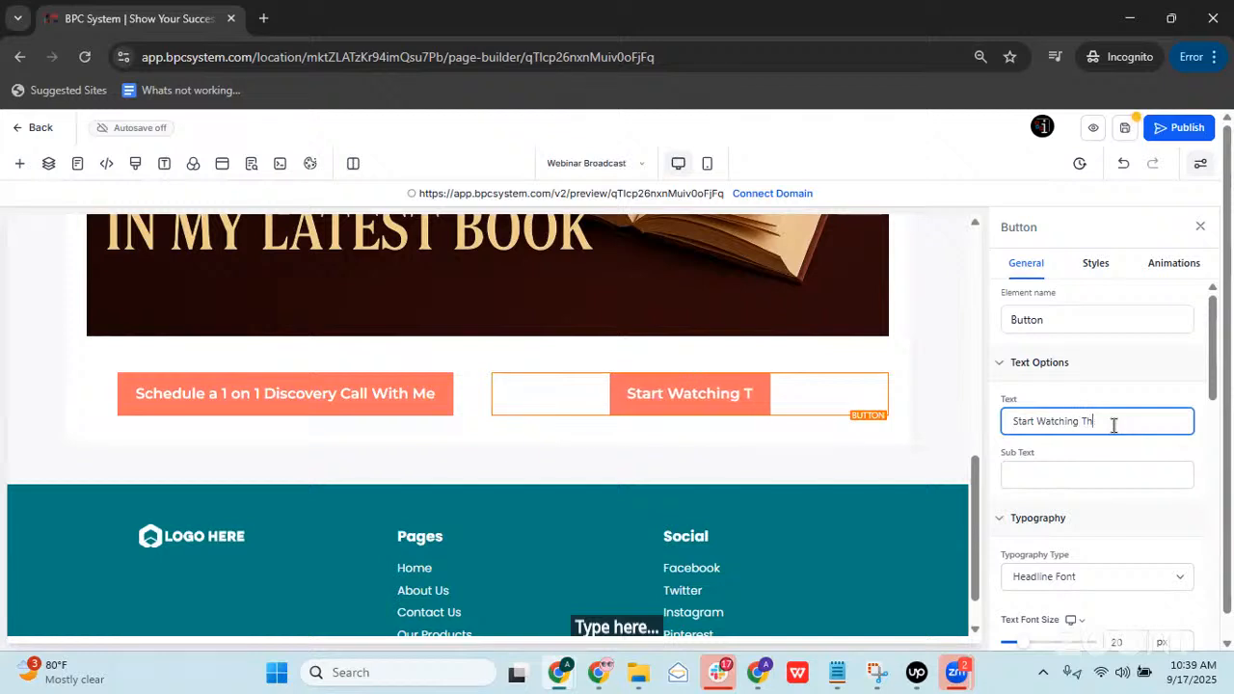
type("e Webinar Now!")
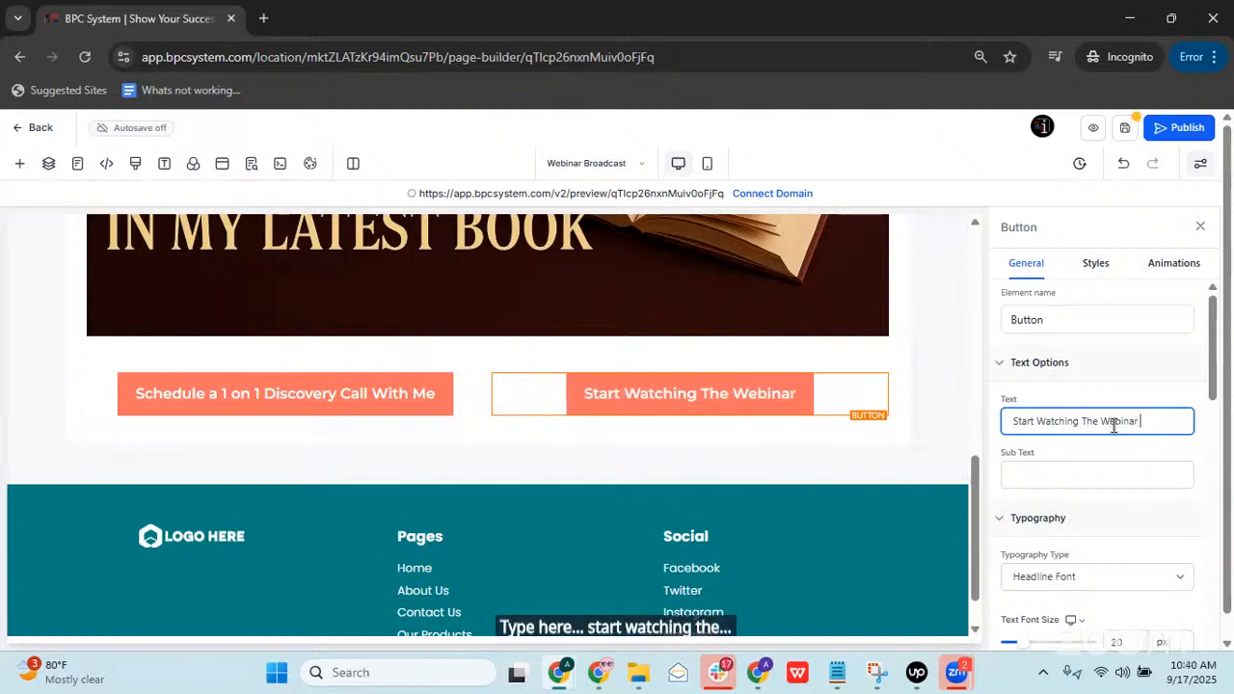
Step: Set the background of the "Start Watching The Webinar Now!" button to the dark blue custom colour My Custom Color 66
scroll(1141, 472, "down", 10)
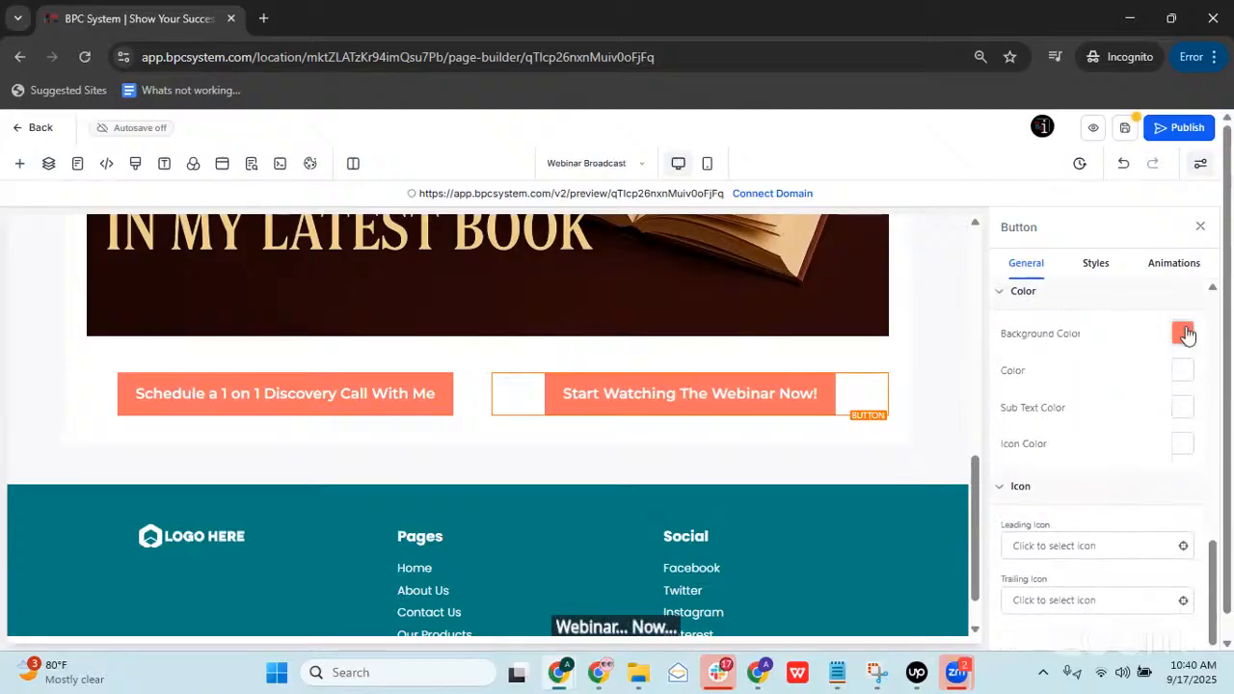
left_click(1182, 333)
left_click(1066, 596)
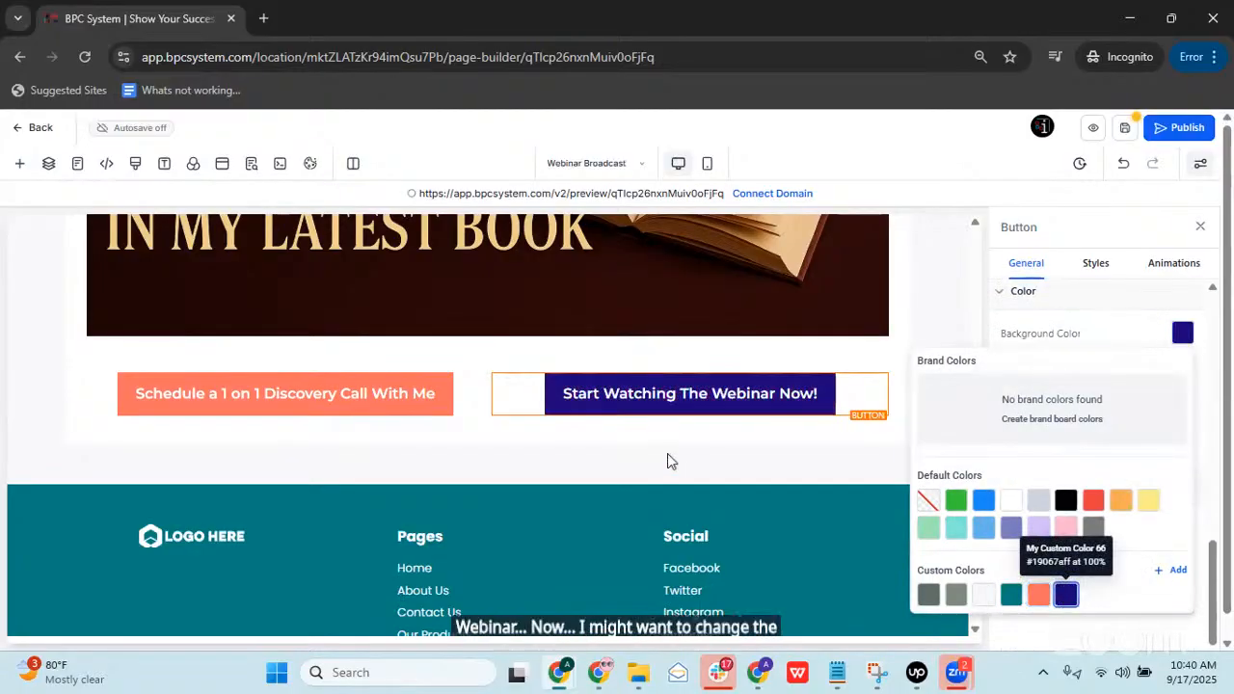
left_click(1064, 426)
scroll(1086, 467, "up", 2)
scroll(1086, 468, "down", 2)
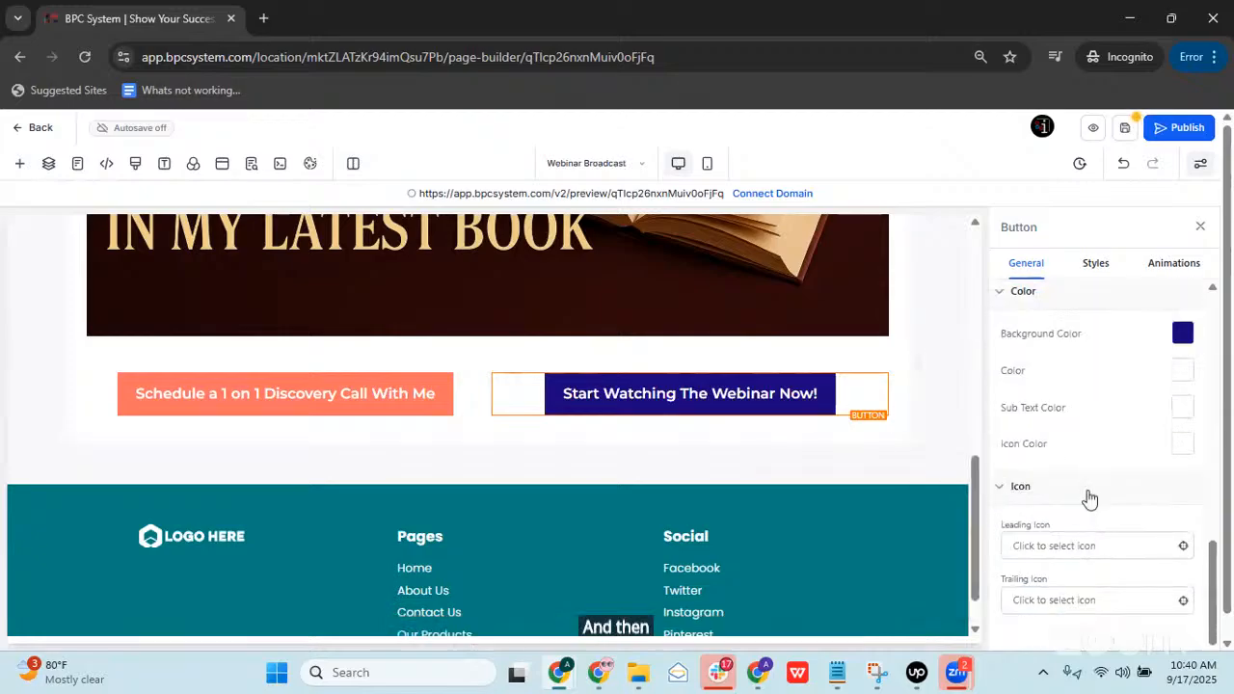
Step: Link the "Start Watching The Webinar Now!" button to a Website URL, using the webinar's live Zoom link as the address
scroll(1084, 493, "up", 3)
left_click(1091, 462)
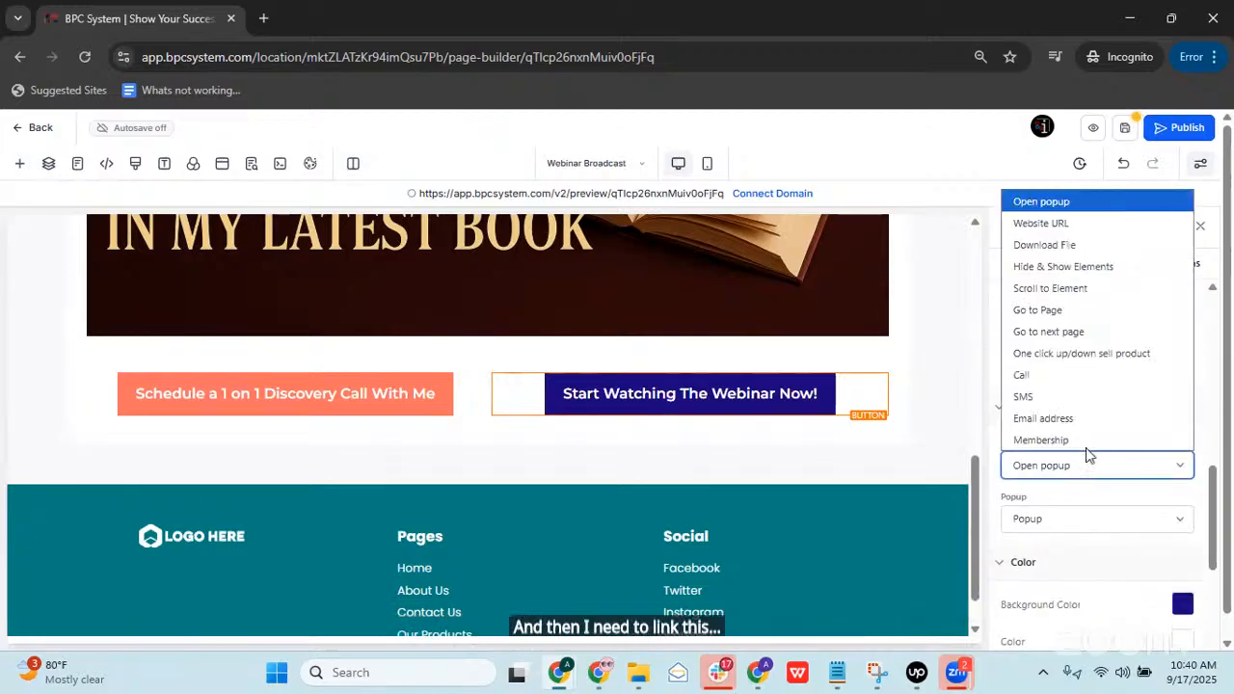
left_click(1091, 224)
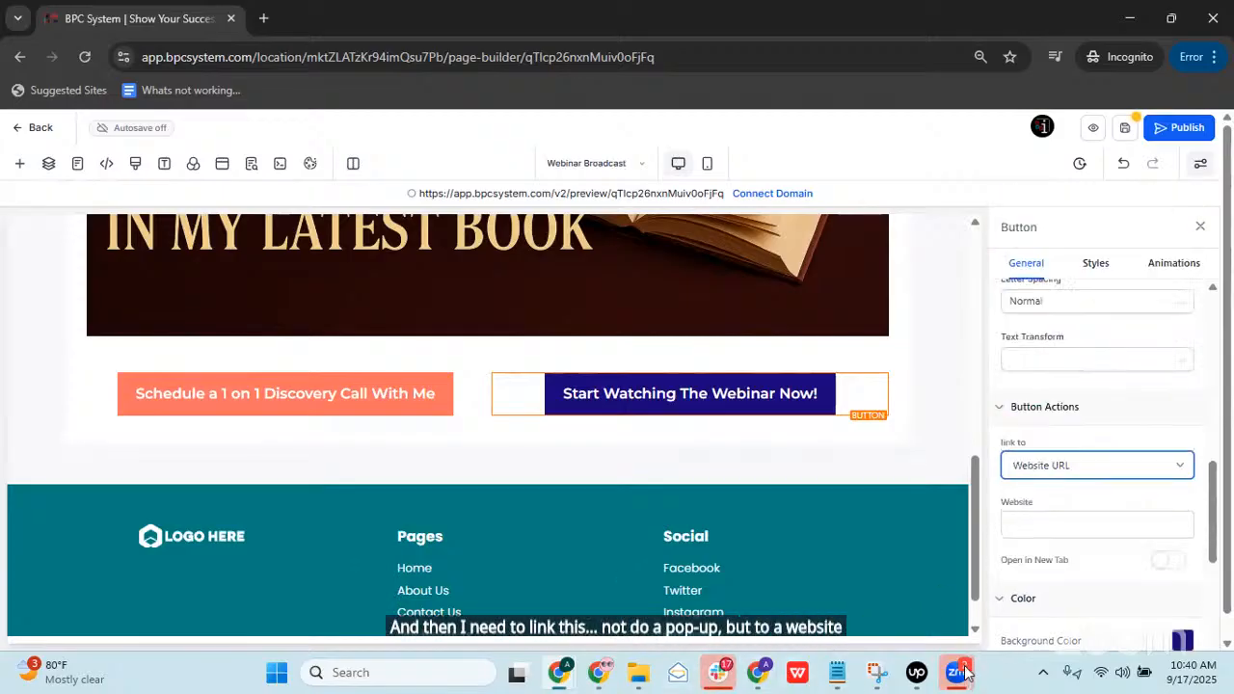
mouse_move(962, 677)
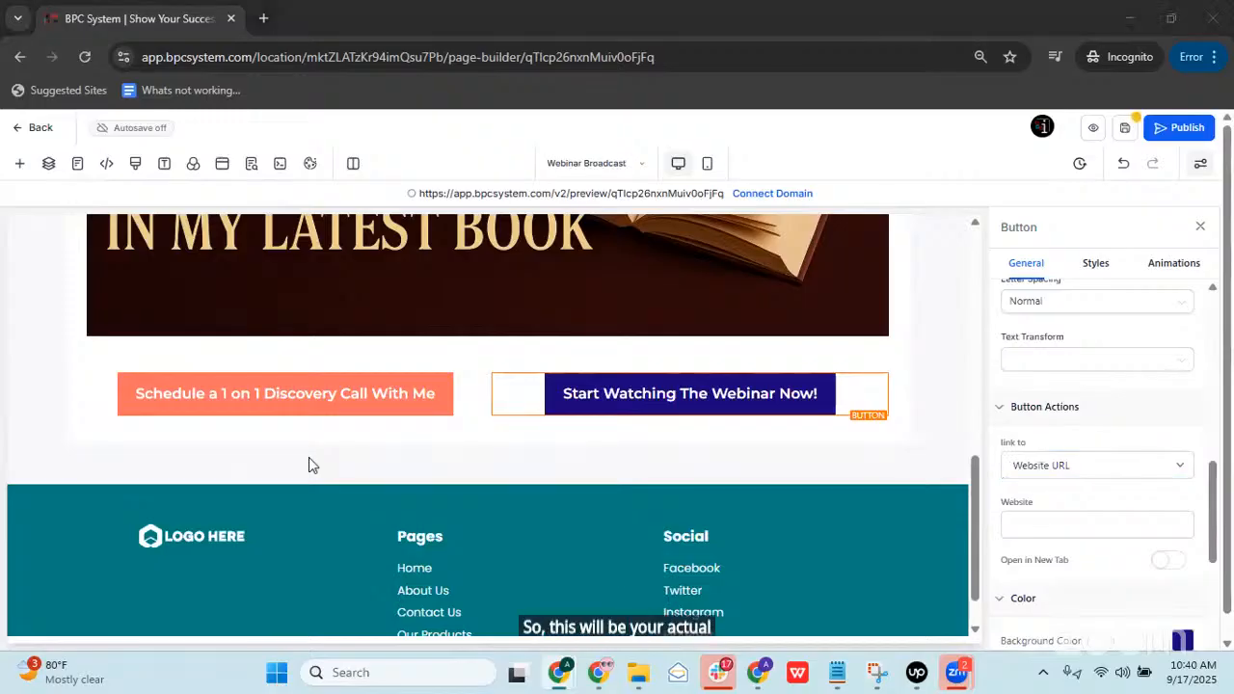
left_click(1068, 526)
key("ctrl+v")
left_click_drag(1067, 526, 991, 531)
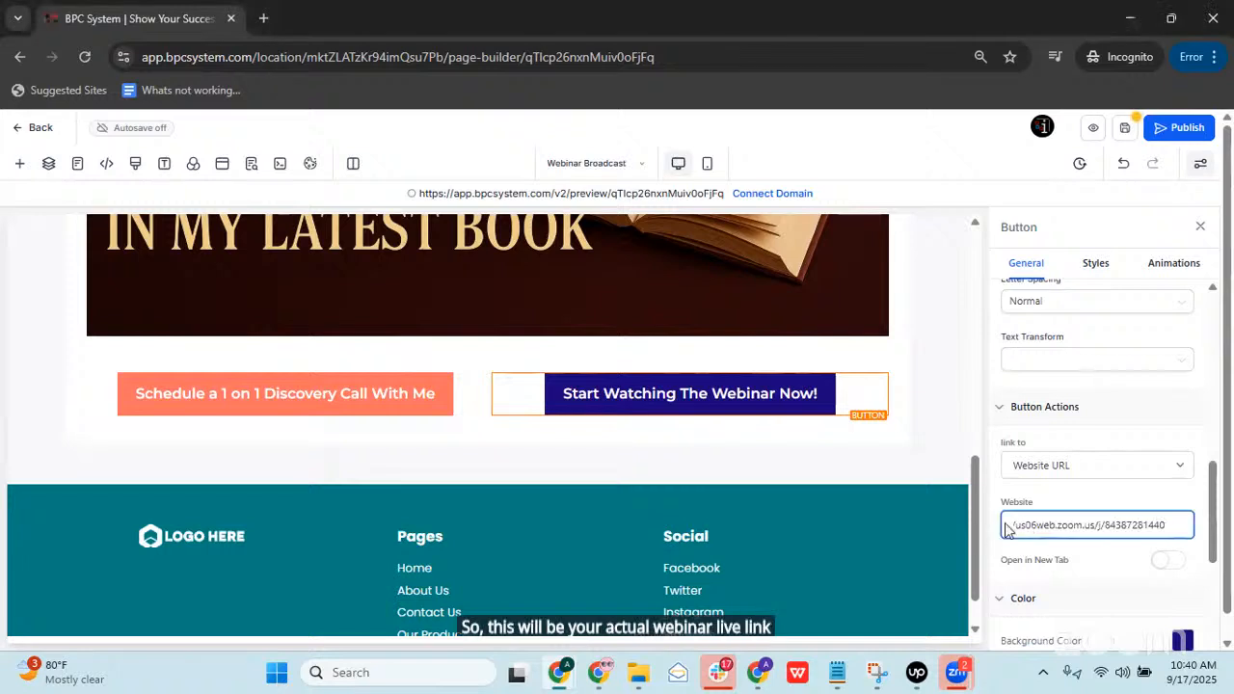
left_click_drag(1196, 527, 1132, 491)
left_click(1132, 492)
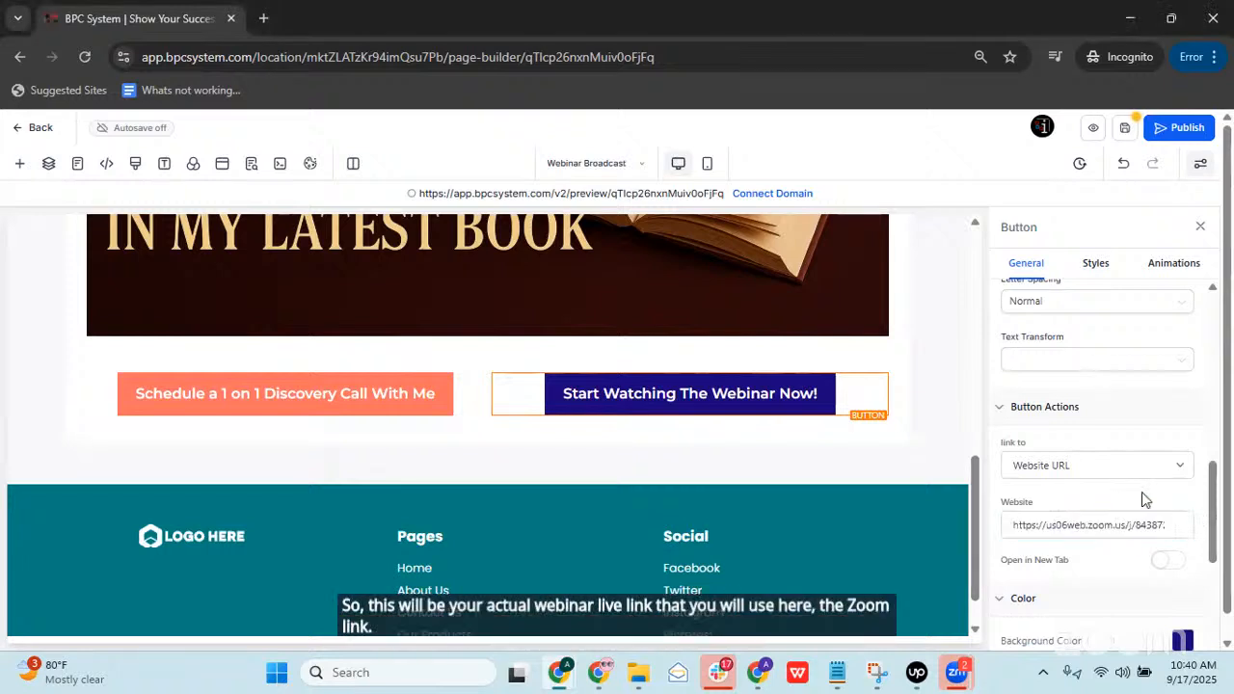
Step: Save the Webinar Broadcast page with the new webinar button
scroll(1077, 410, "down", 3)
scroll(1027, 492, "down", 1)
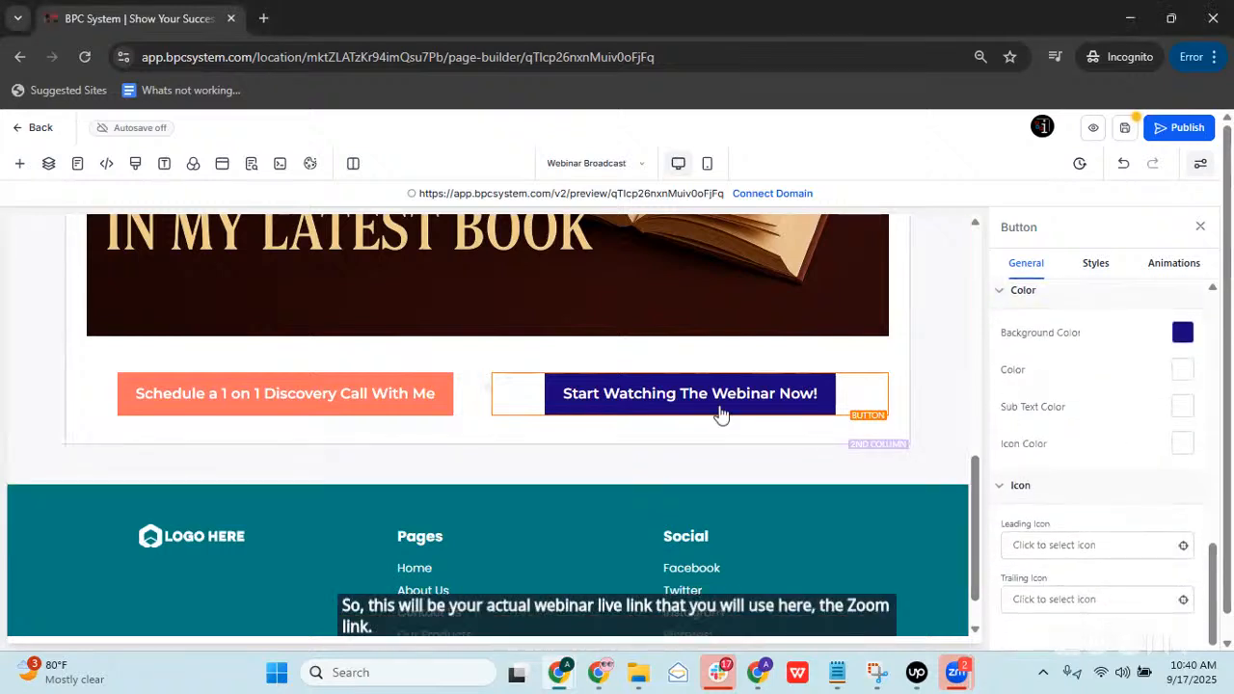
scroll(867, 434, "up", 4)
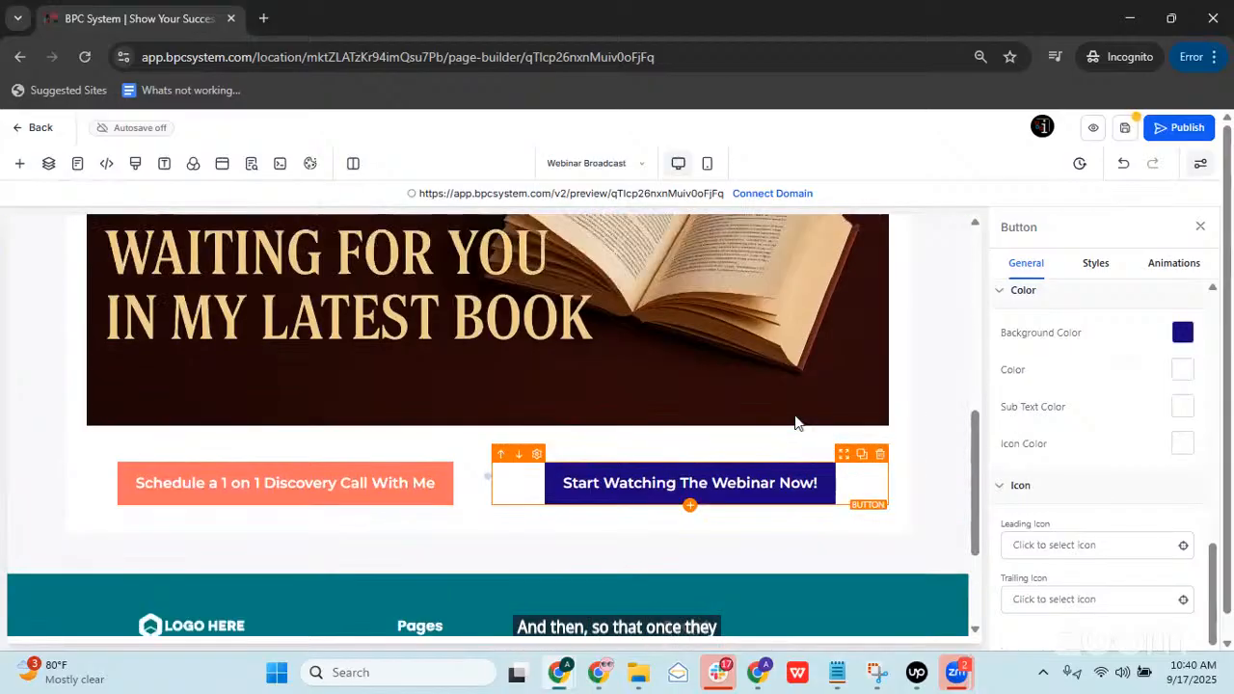
left_click(1125, 129)
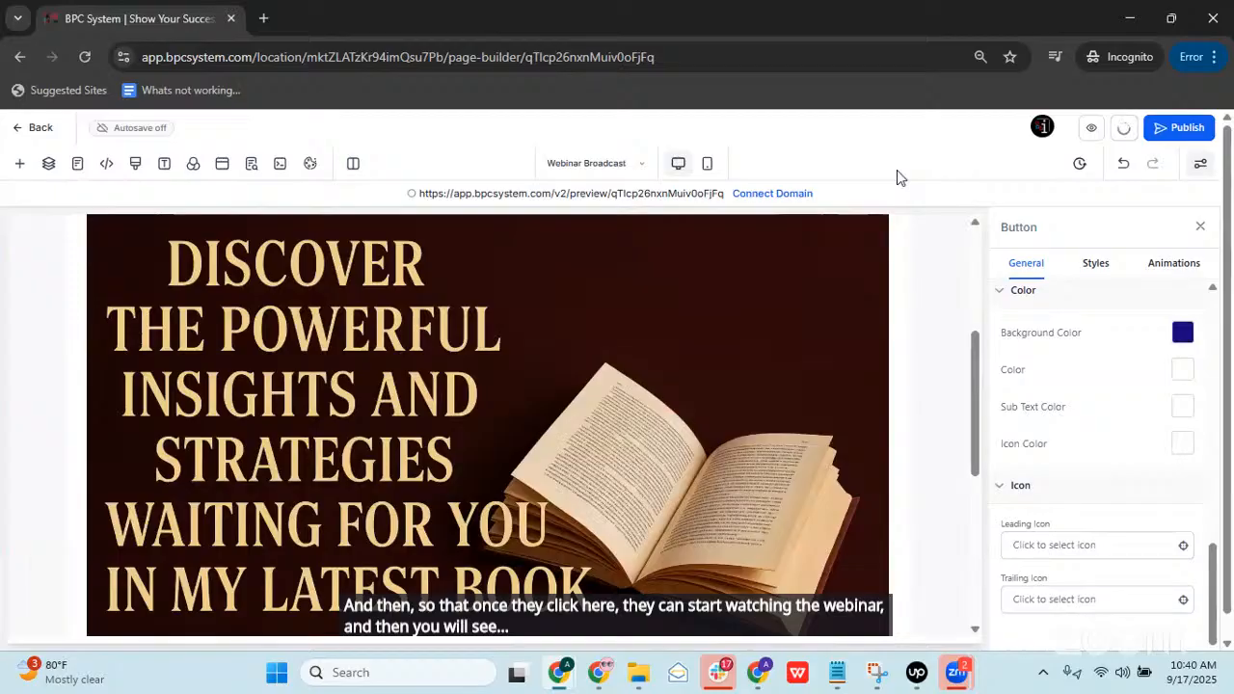
Step: Review the Webinar Broadcast page from the header and event headlines down to the two buttons
scroll(839, 359, "up", 3)
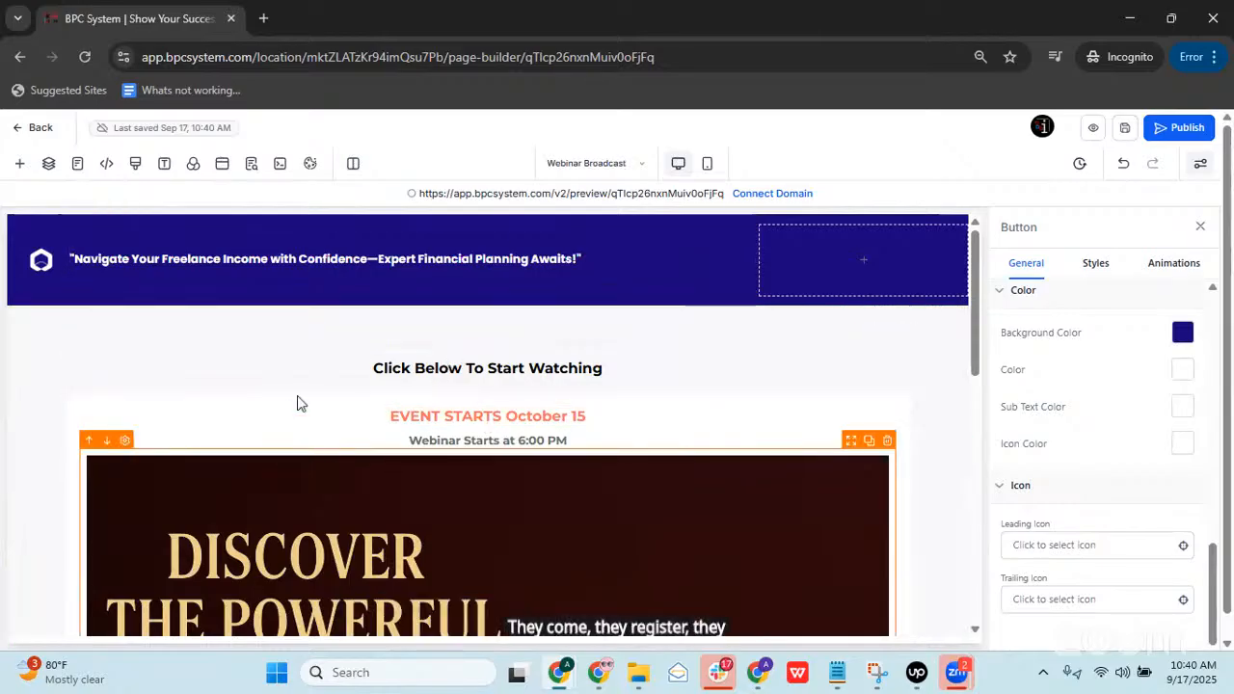
scroll(453, 396, "down", 5)
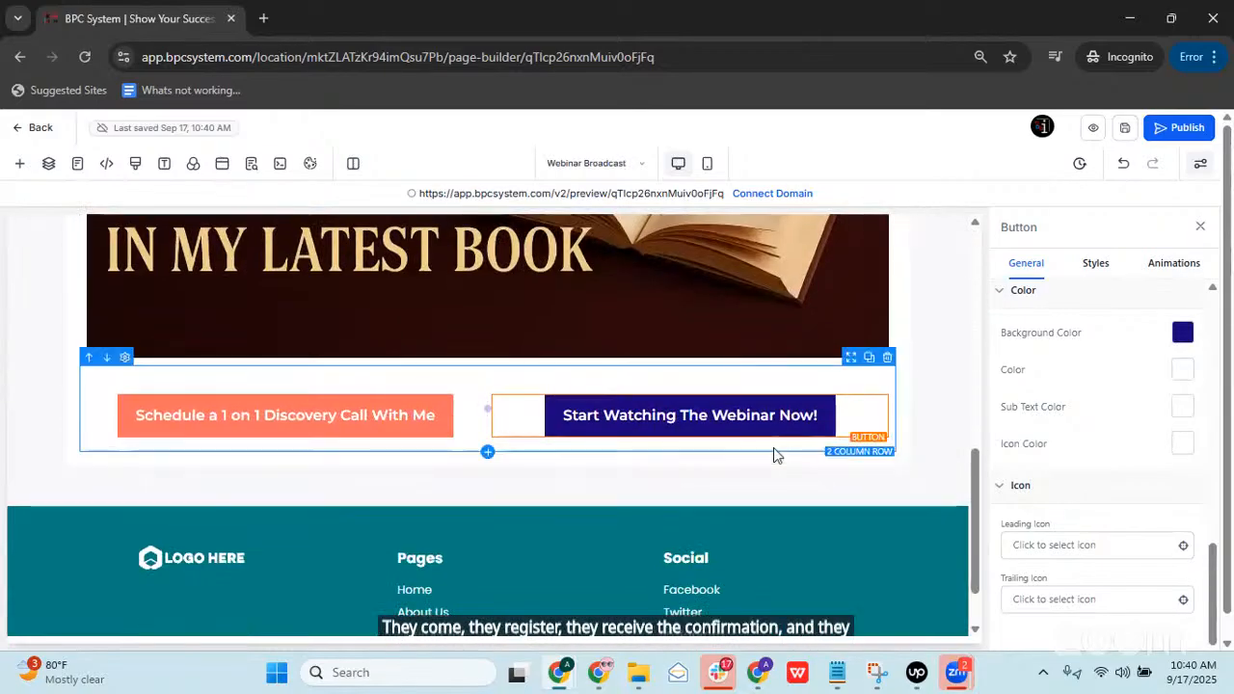
scroll(636, 290, "up", 5)
scroll(629, 245, "up", 2)
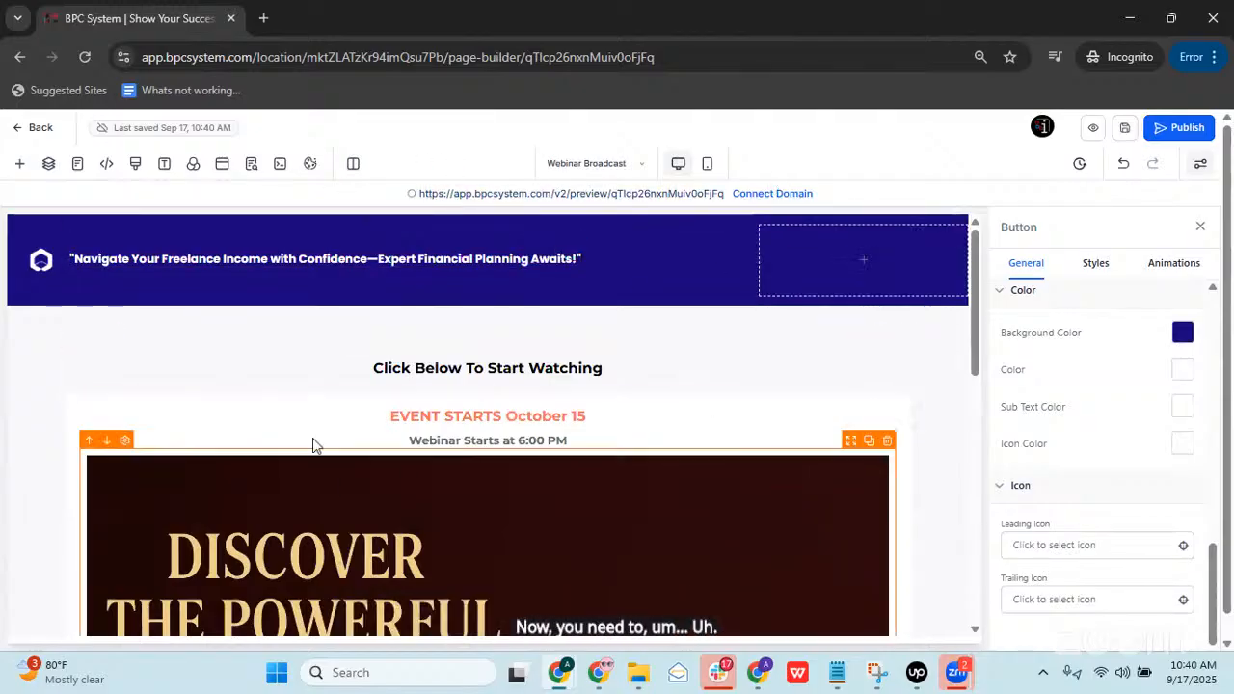
scroll(665, 361, "down", 4)
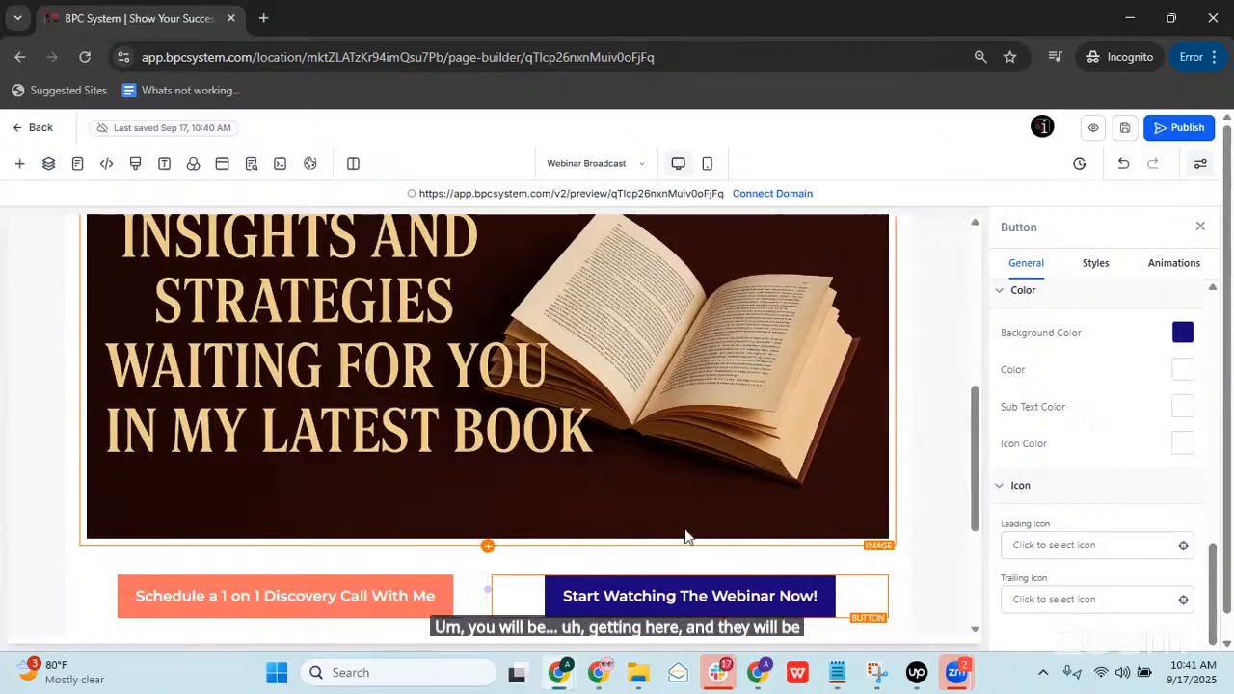
scroll(714, 337, "up", 5)
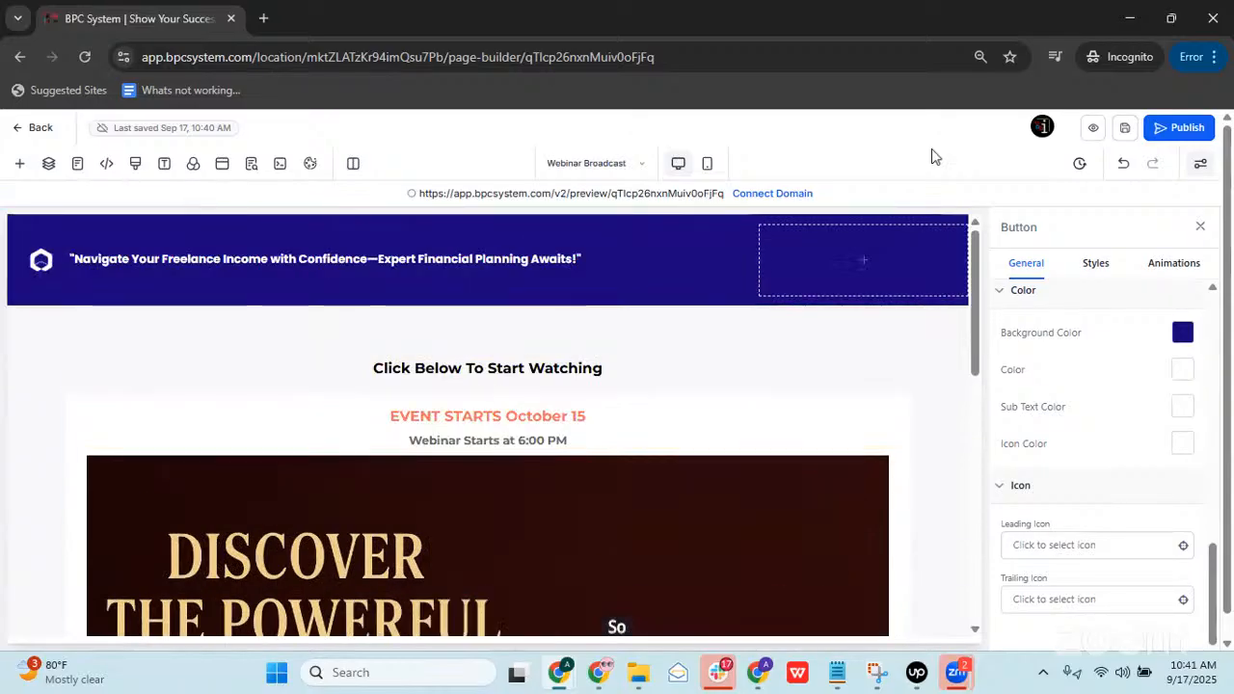
Step: Leave the page builder and open the Automation workflow list to look through its folders
left_click(33, 127)
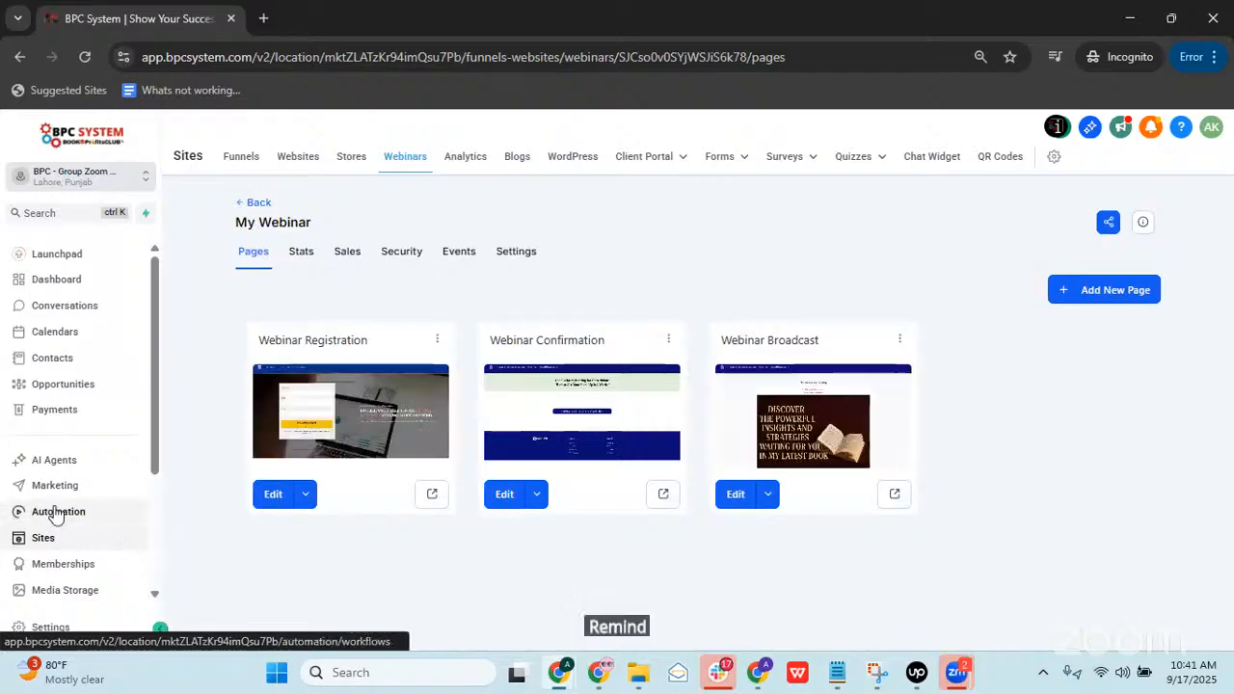
left_click(56, 512)
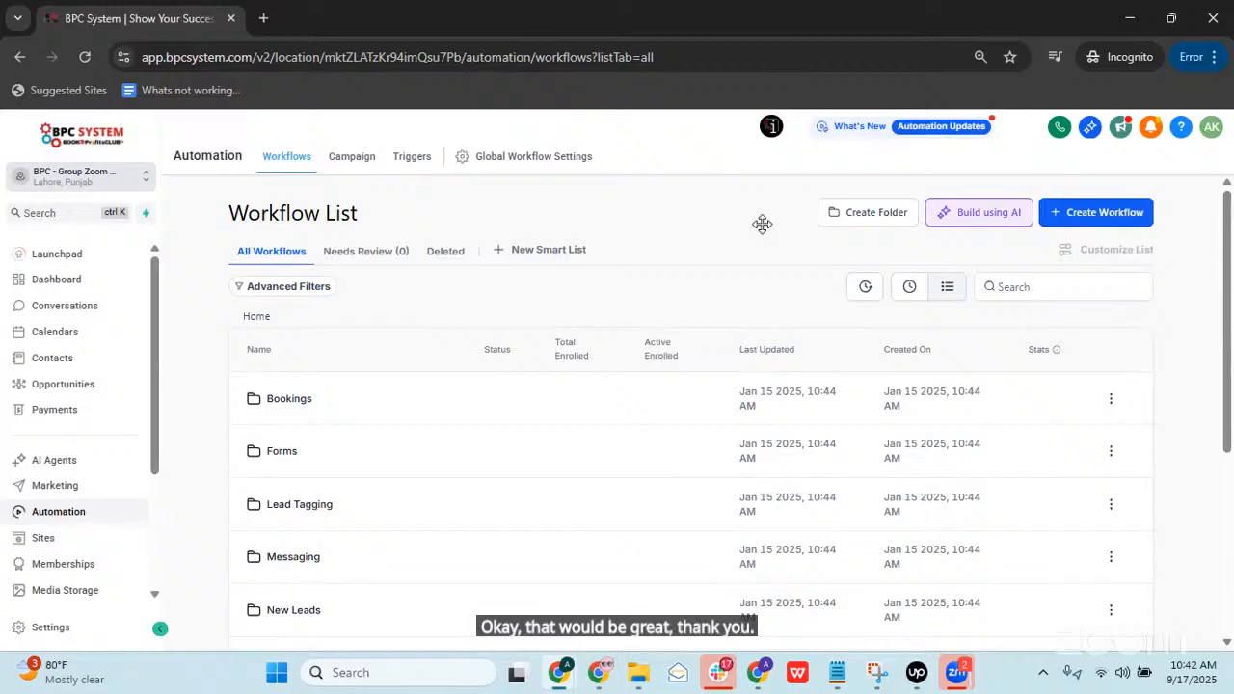
scroll(585, 336, "down", 2)
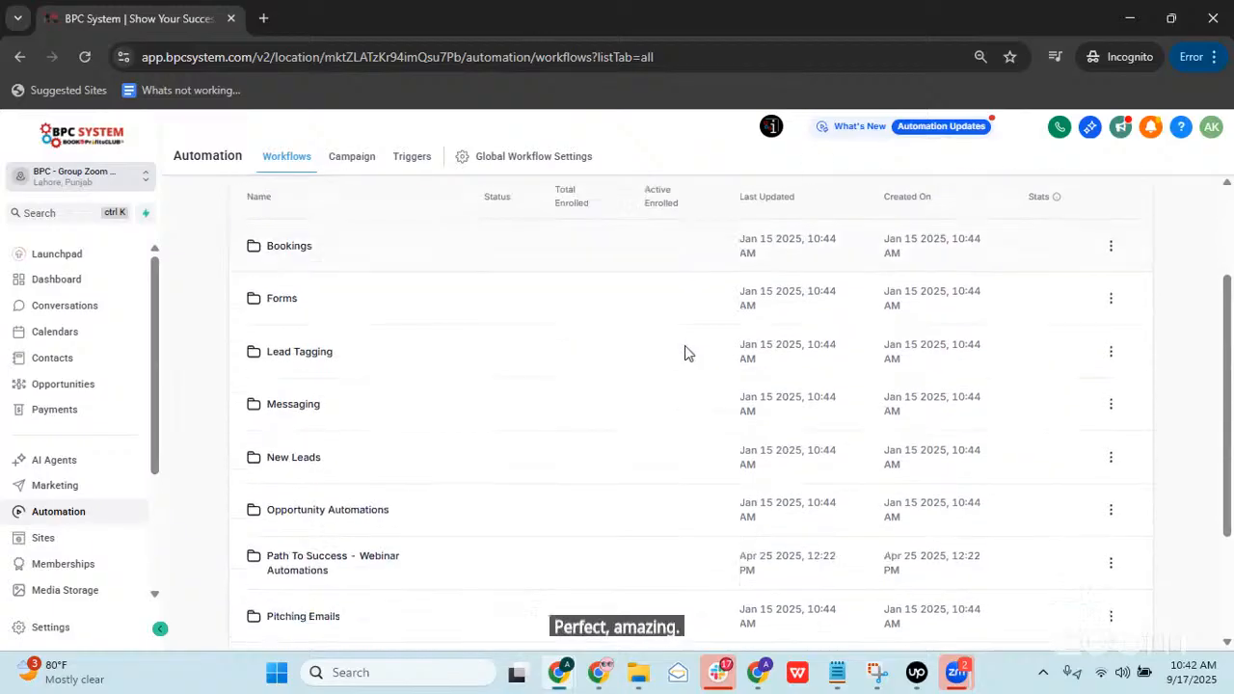
scroll(381, 329, "up", 2)
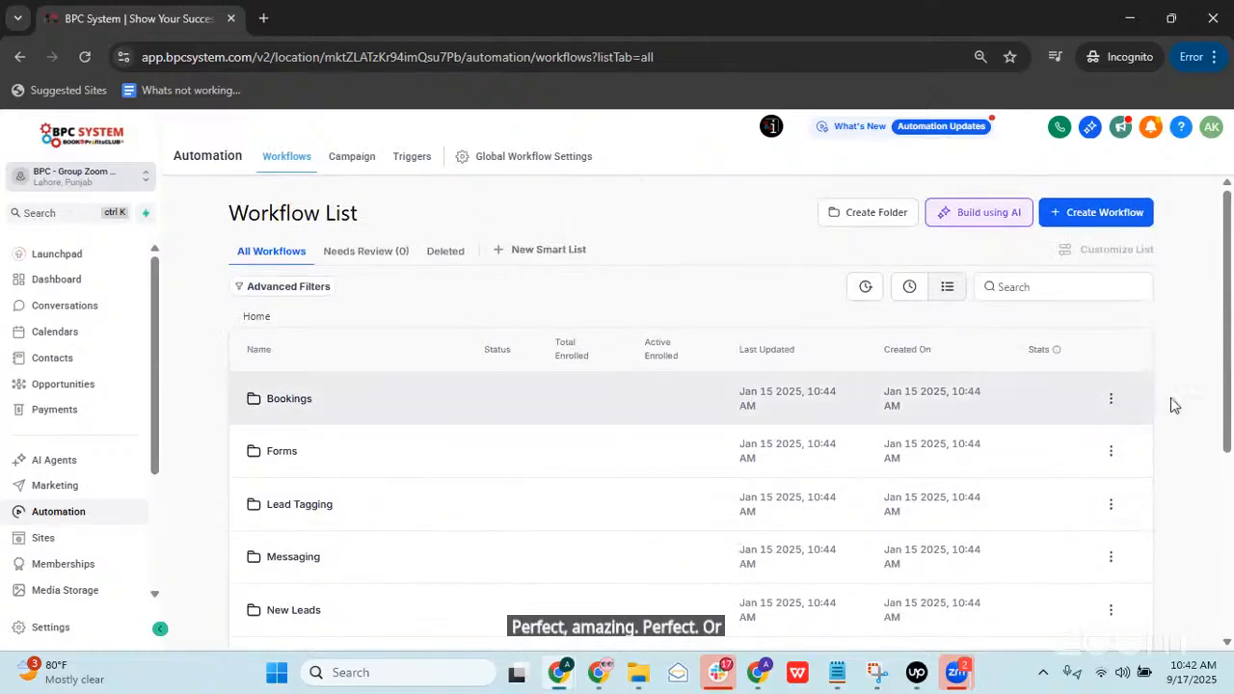
scroll(827, 256, "down", 3)
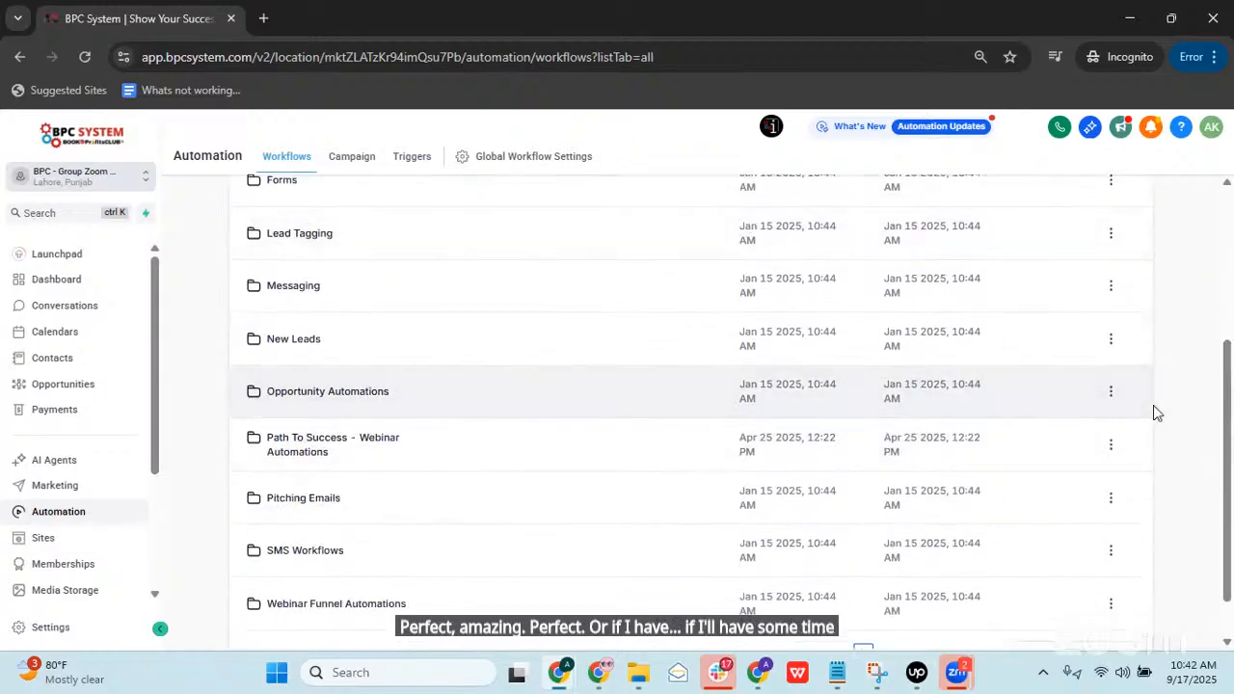
scroll(711, 441, "up", 3)
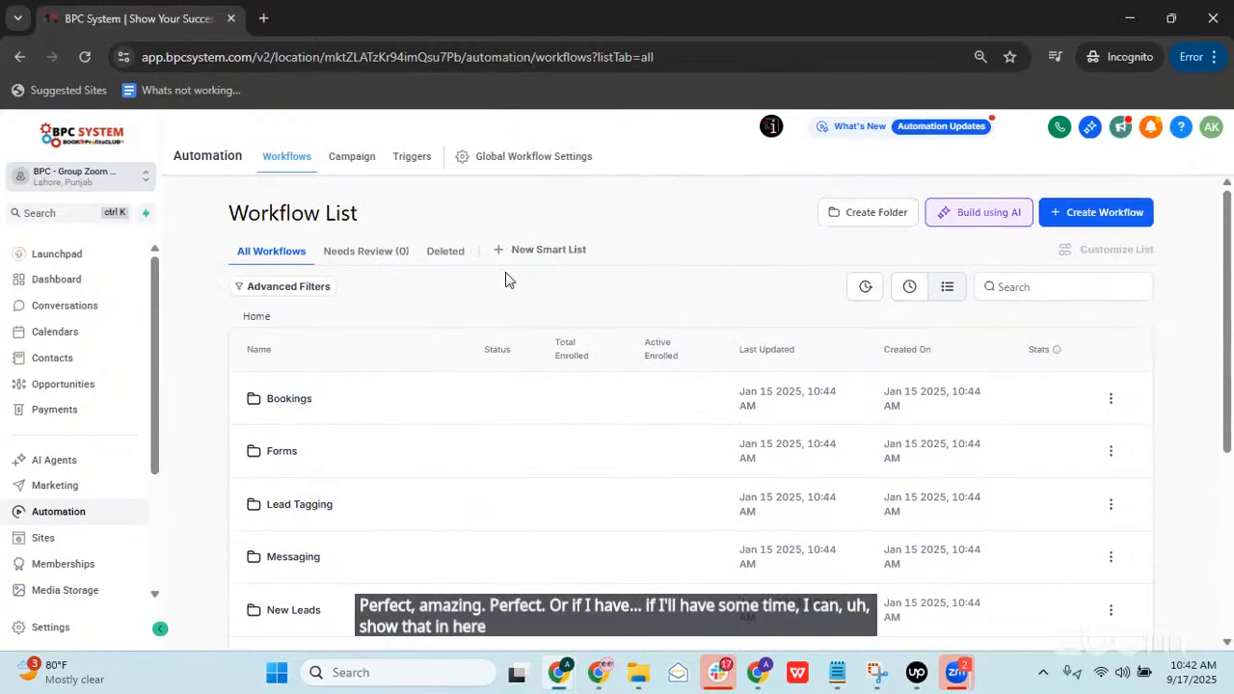
scroll(405, 306, "down", 2)
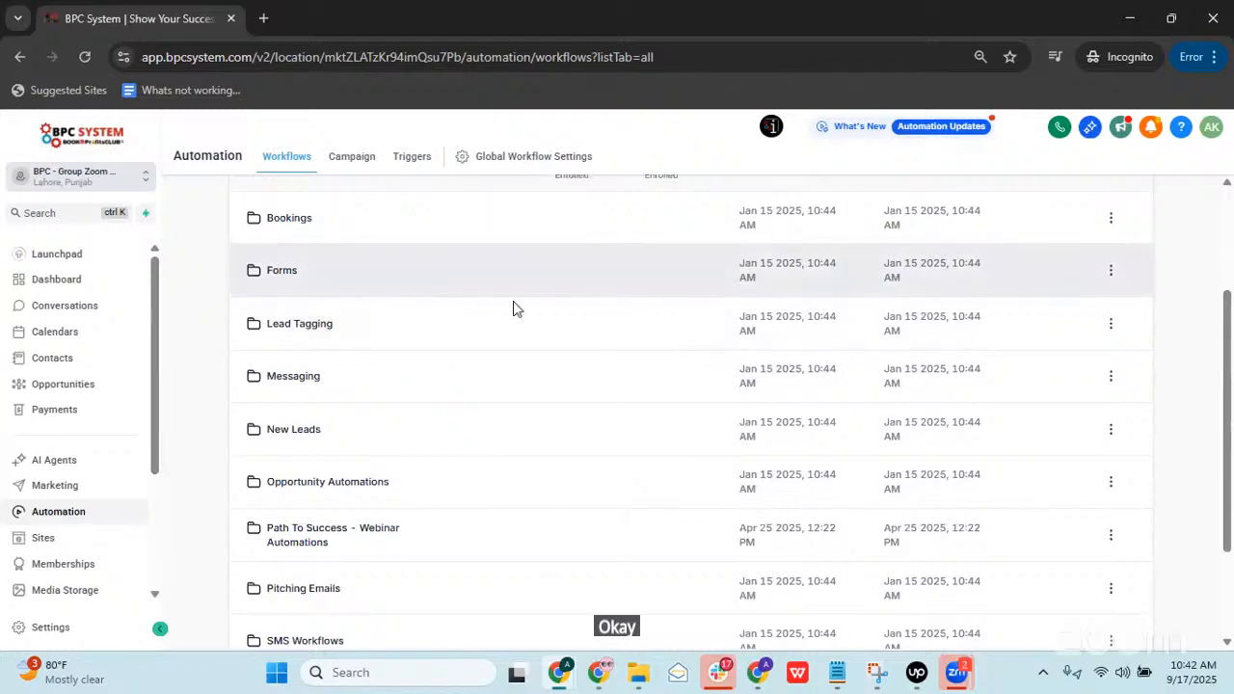
scroll(528, 320, "up", 2)
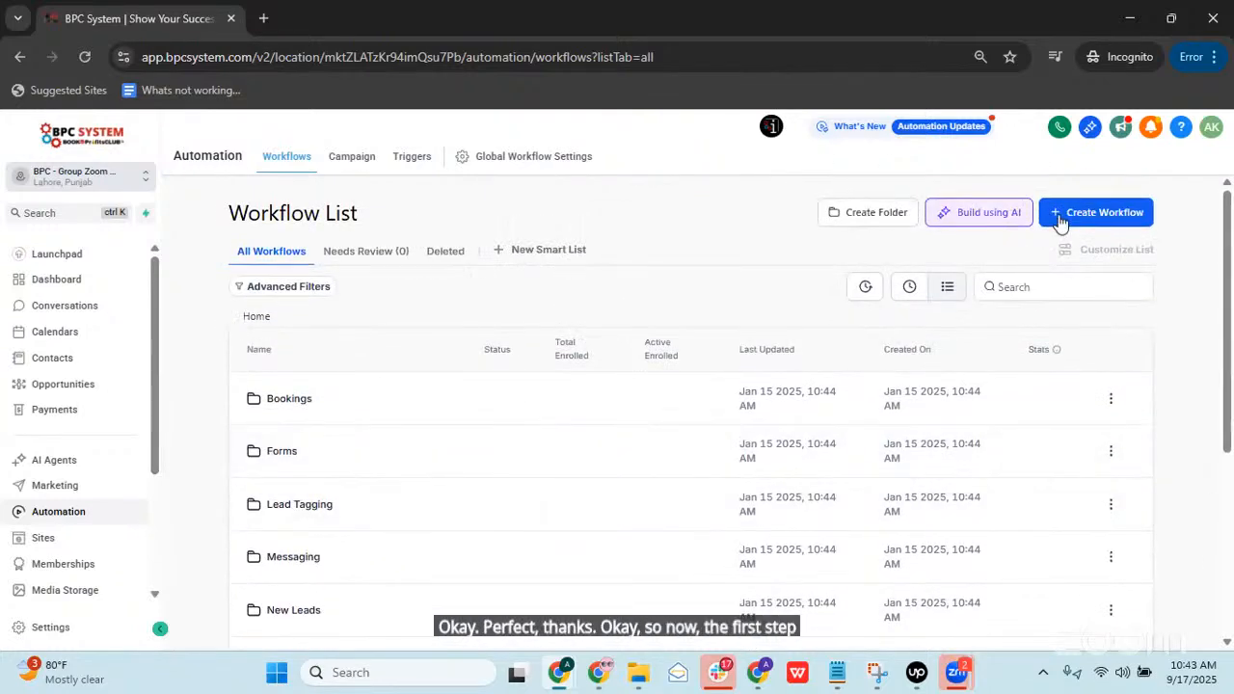
Step: Create a new automation workflow from scratch
left_click(1059, 222)
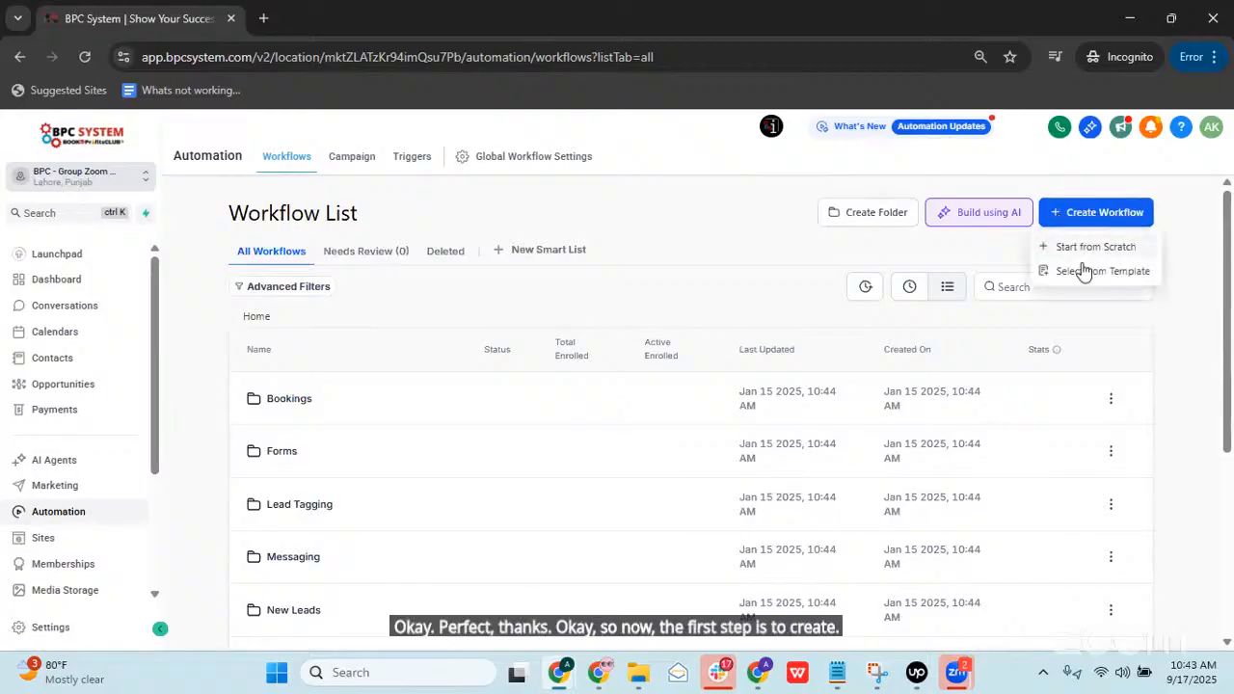
left_click(1079, 251)
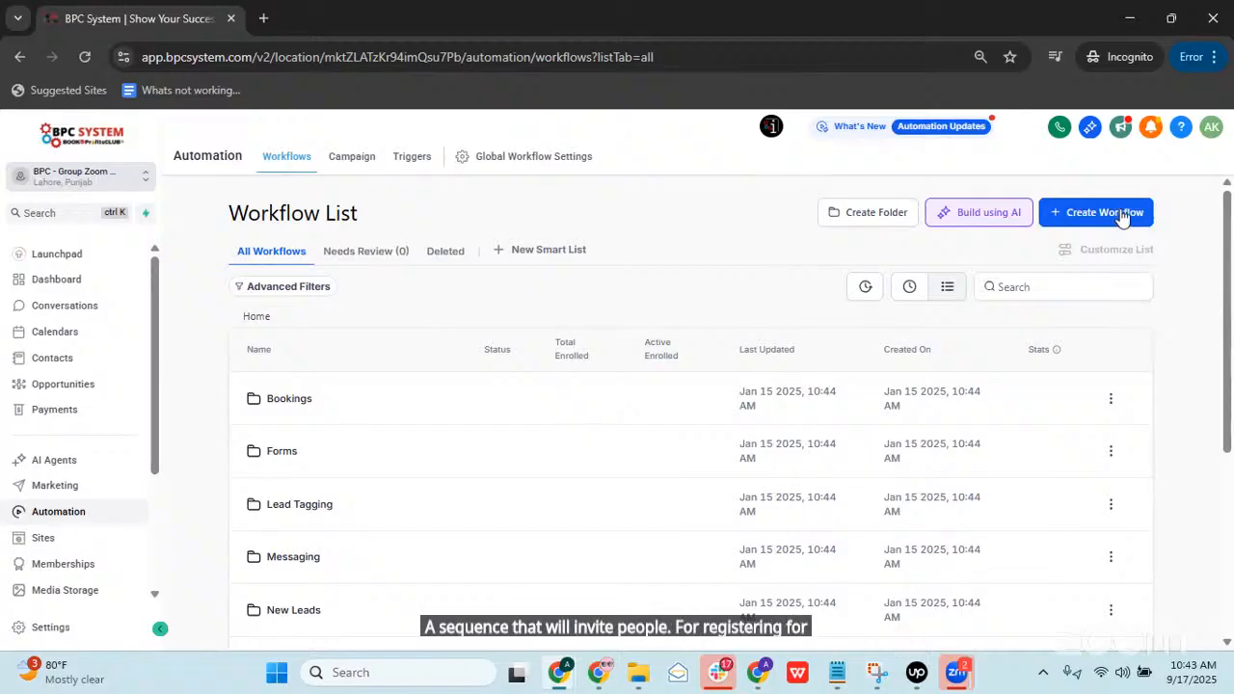
left_click(1093, 224)
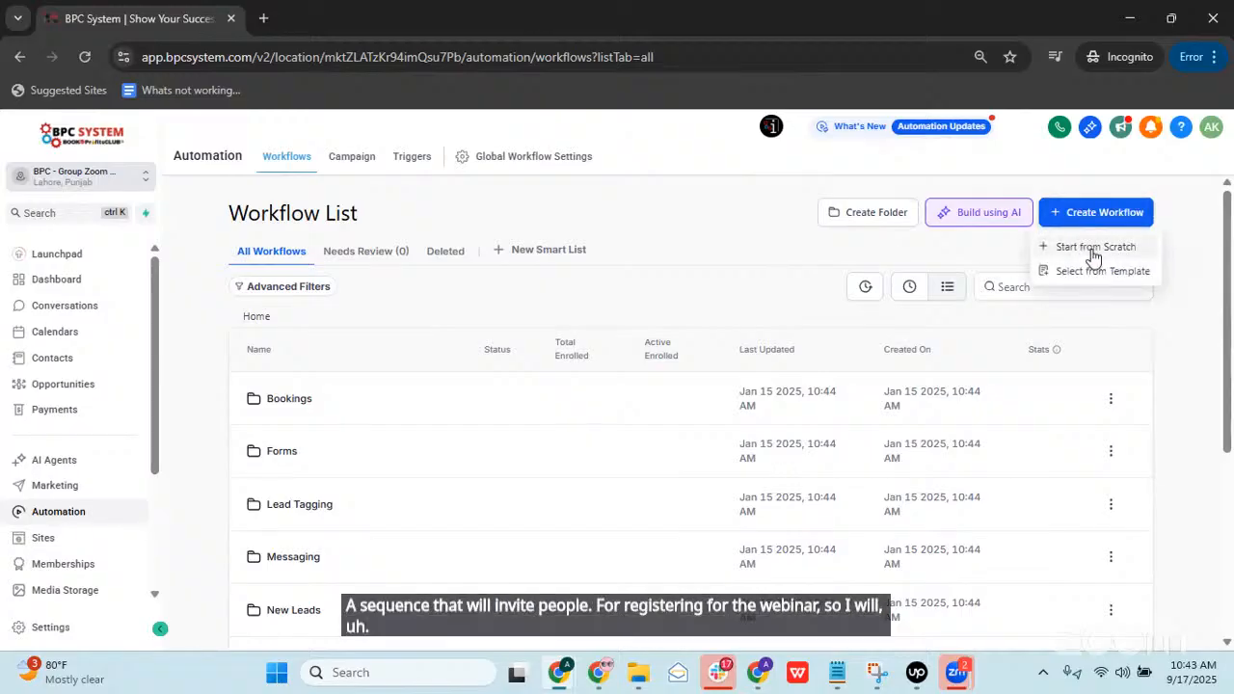
left_click(1096, 255)
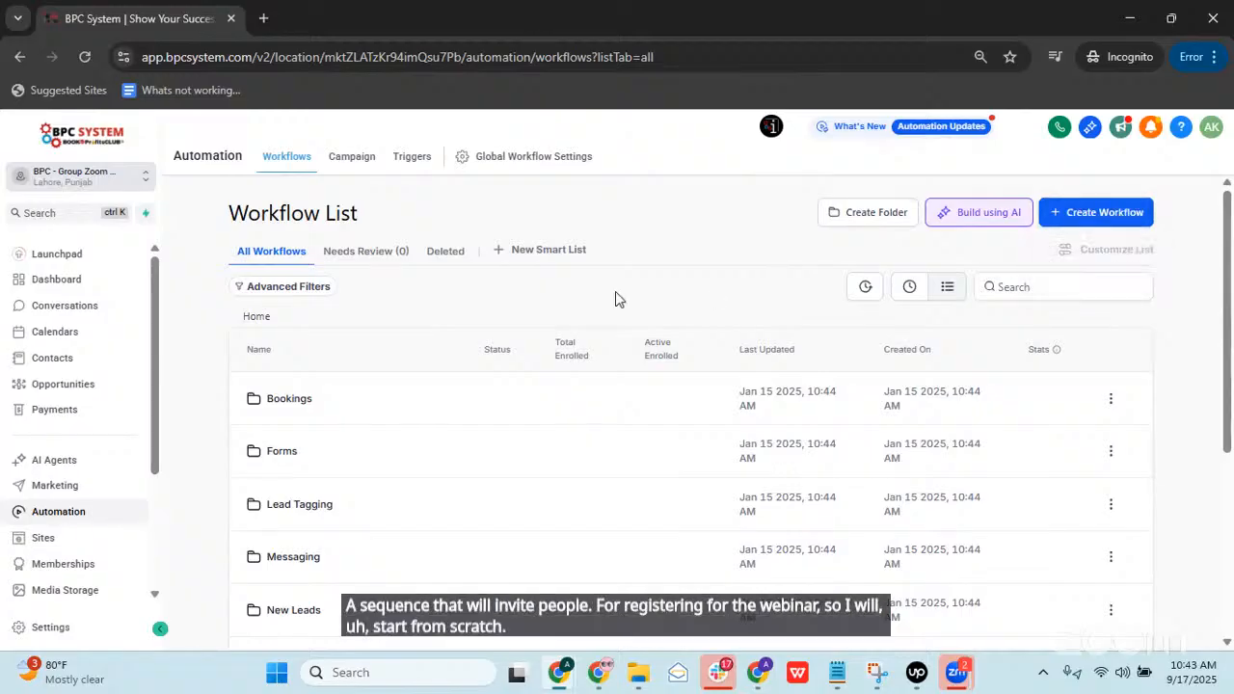
Step: Rename the new workflow as "Invite To Webinar"
scroll(325, 350, "down", 3)
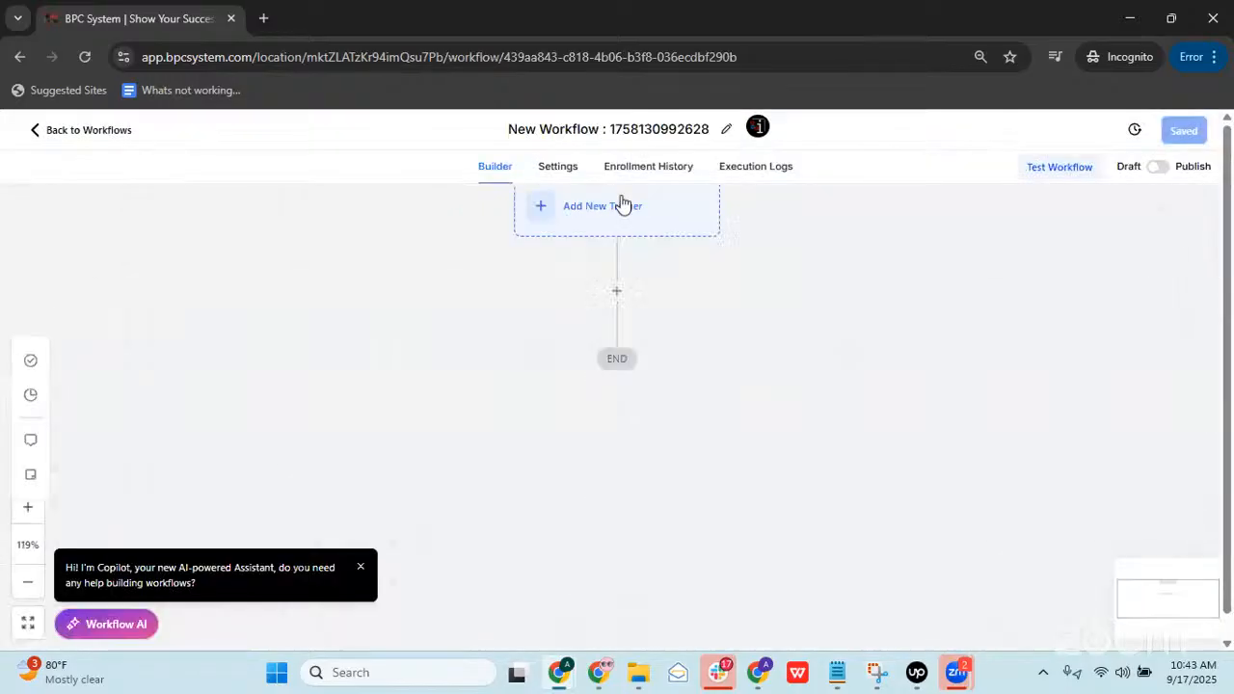
left_click(617, 126)
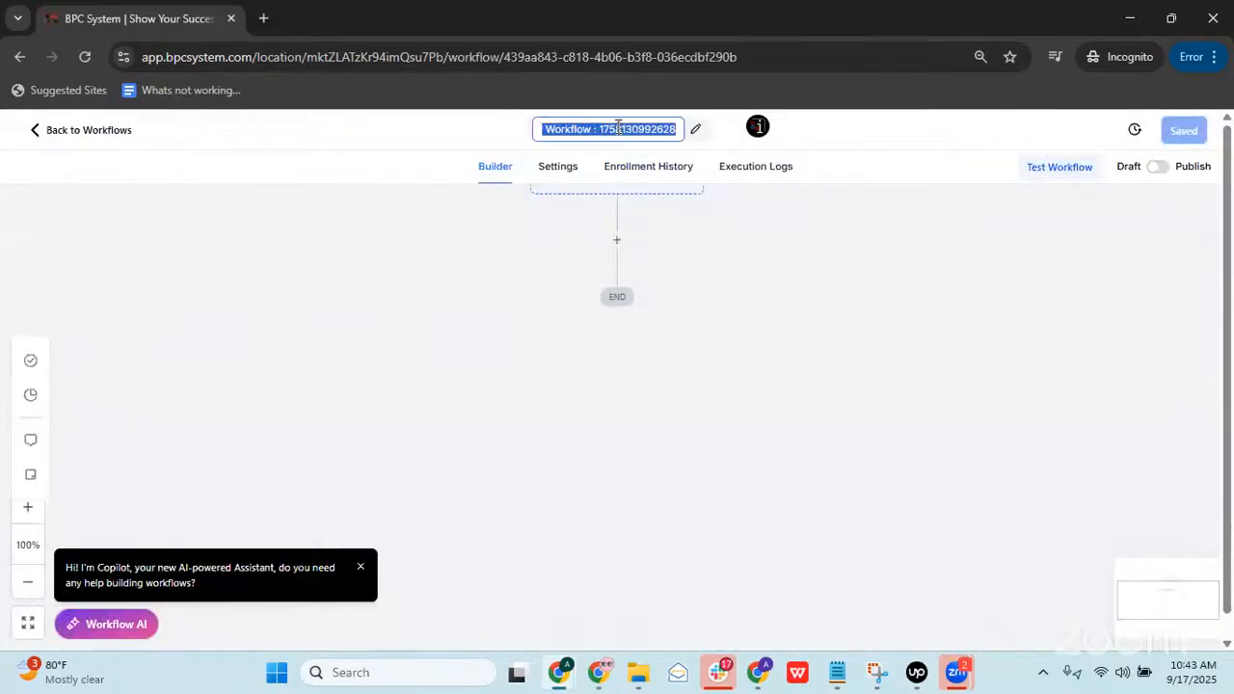
type("Invite To Web")
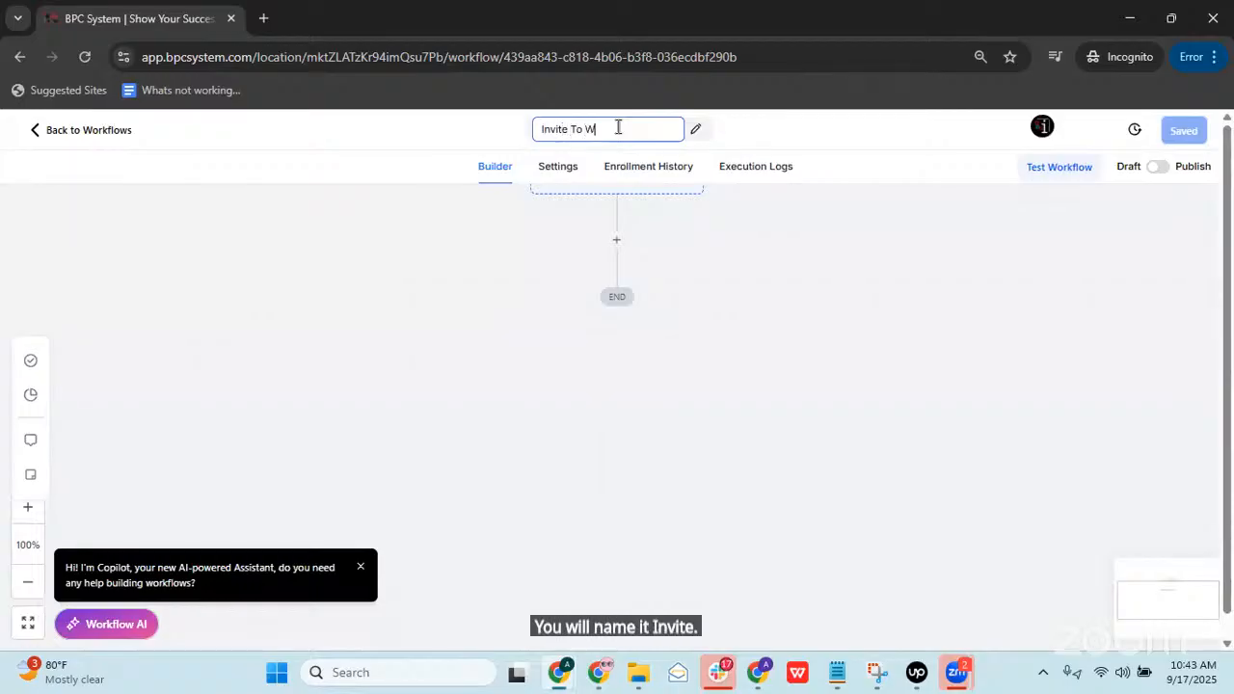
left_click(779, 364)
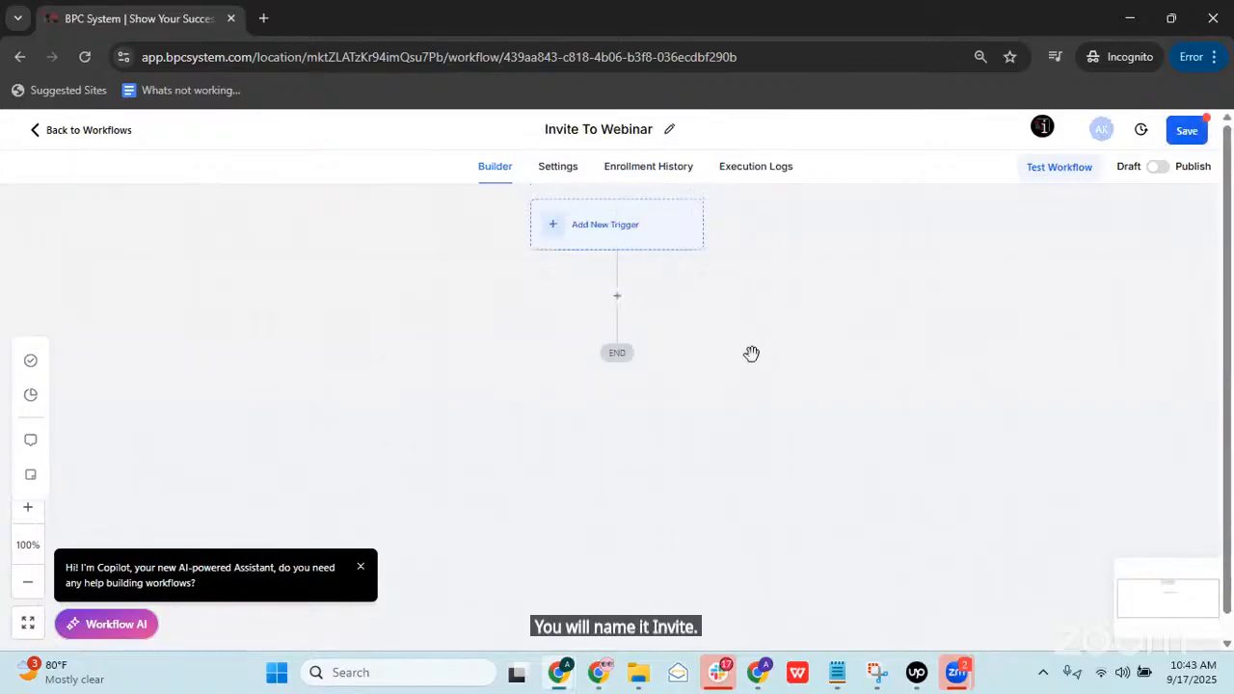
Step: Add a new workflow trigger of the Form Submitted type, searching the triggers for "form"
scroll(752, 357, "up", 2)
left_click(638, 265)
left_click(907, 271)
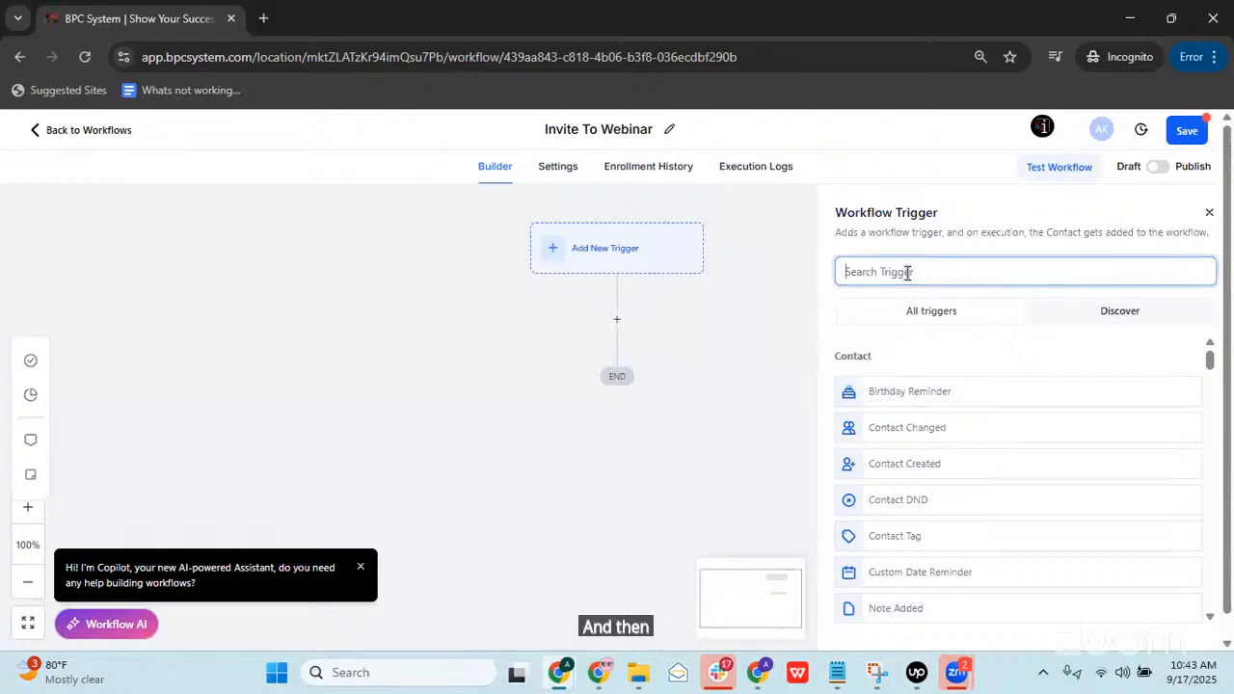
type("form")
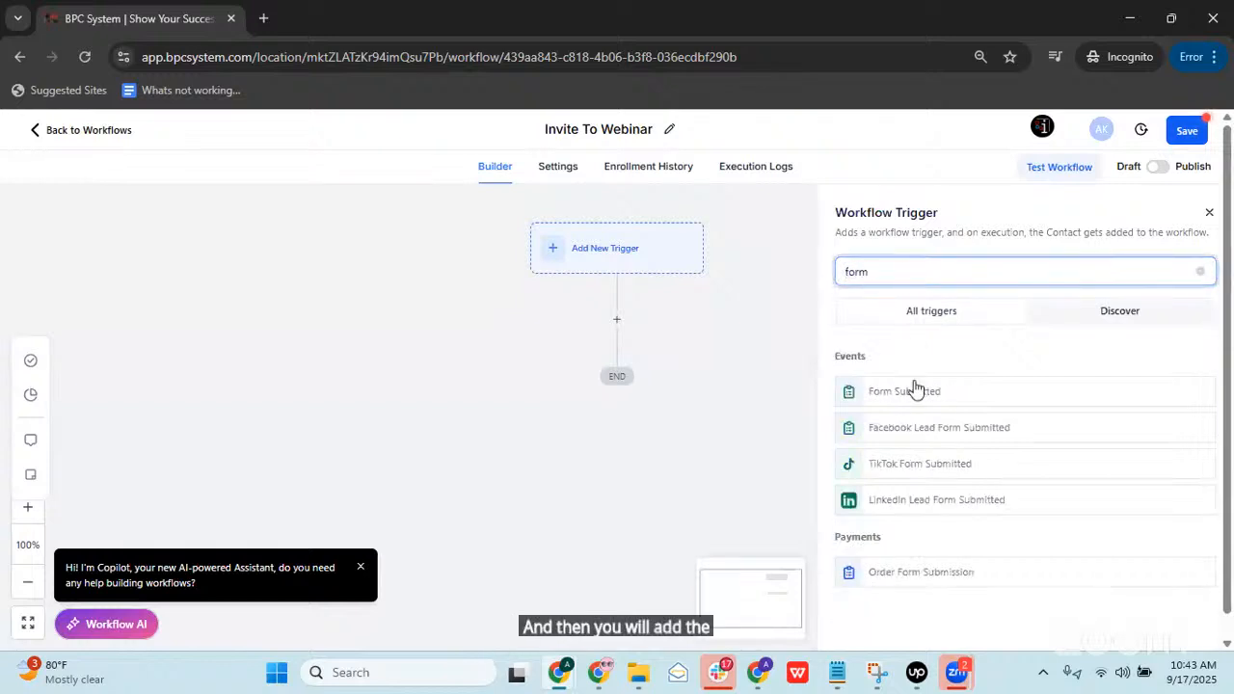
left_click(919, 395)
Step: Add a "Form is" filter for the Webinar - Sales Page Form, save the trigger and recheck its filter
left_click(638, 431)
left_click(760, 453)
scroll(771, 467, "down", 1)
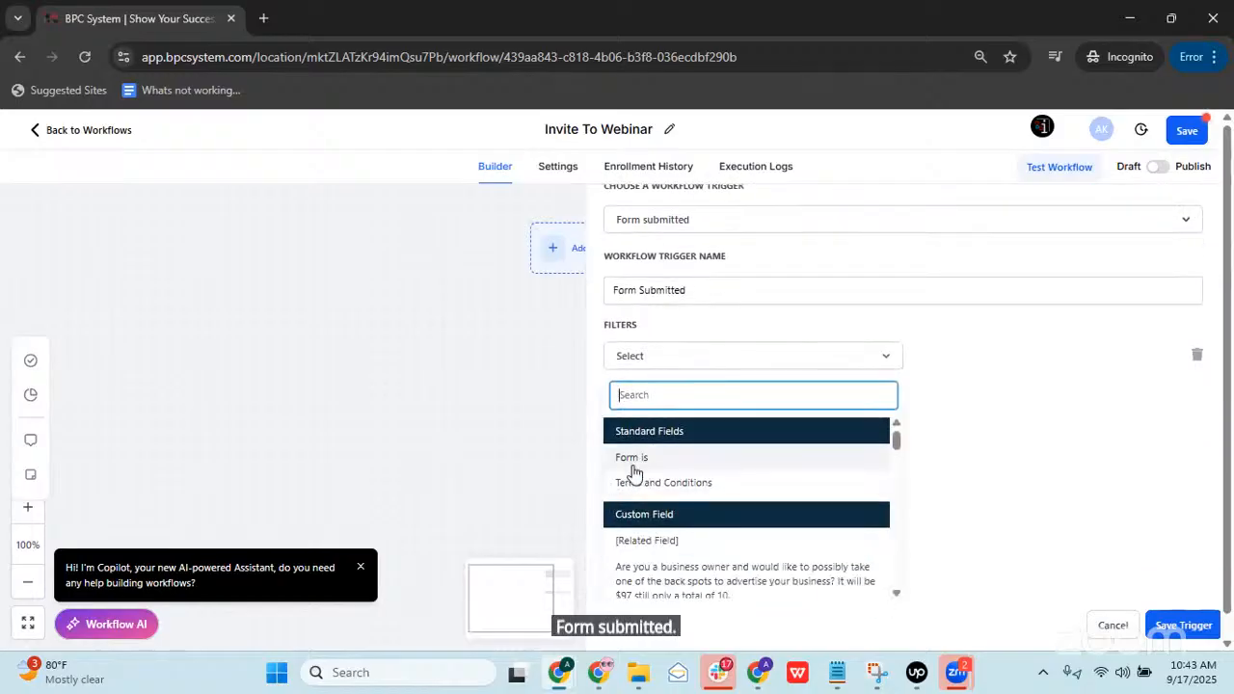
left_click(640, 465)
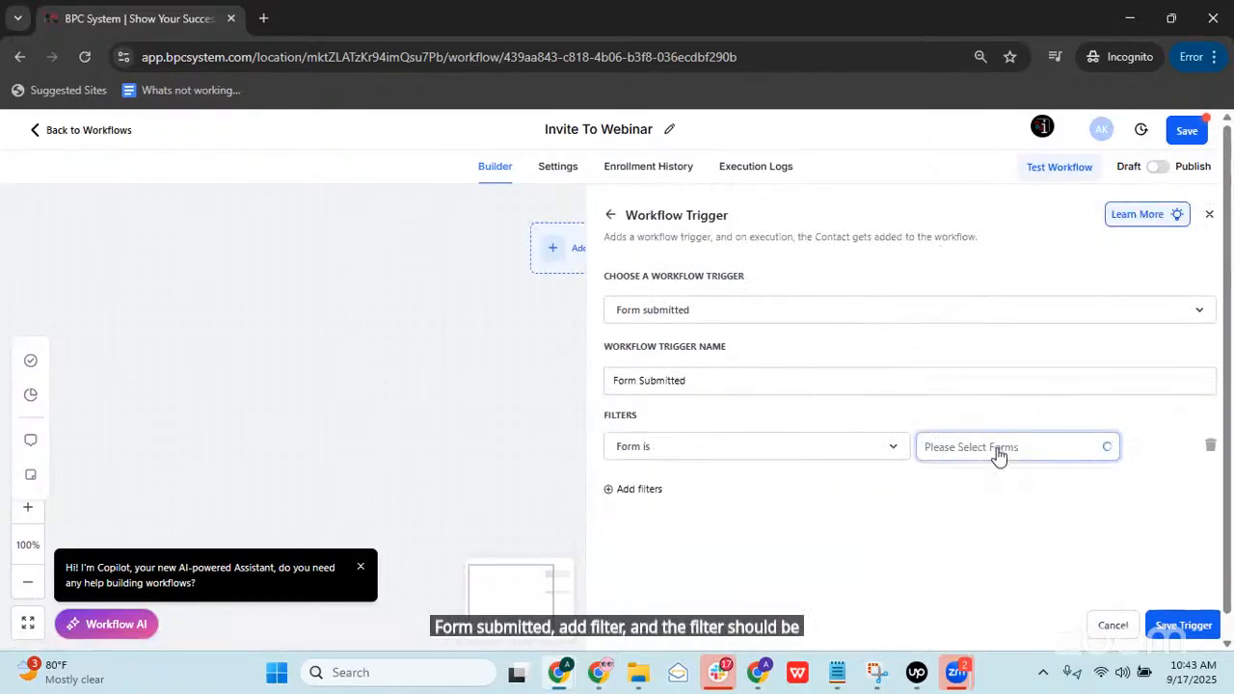
left_click(998, 453)
type("webin")
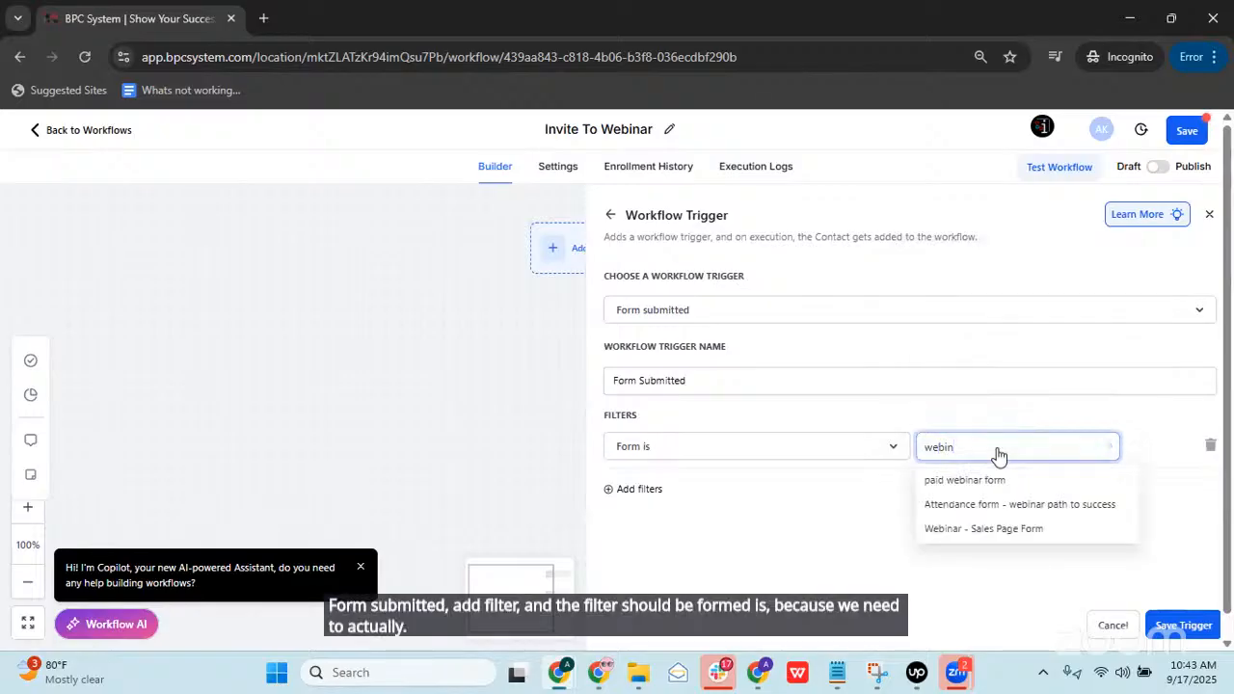
left_click(1010, 532)
left_click(856, 520)
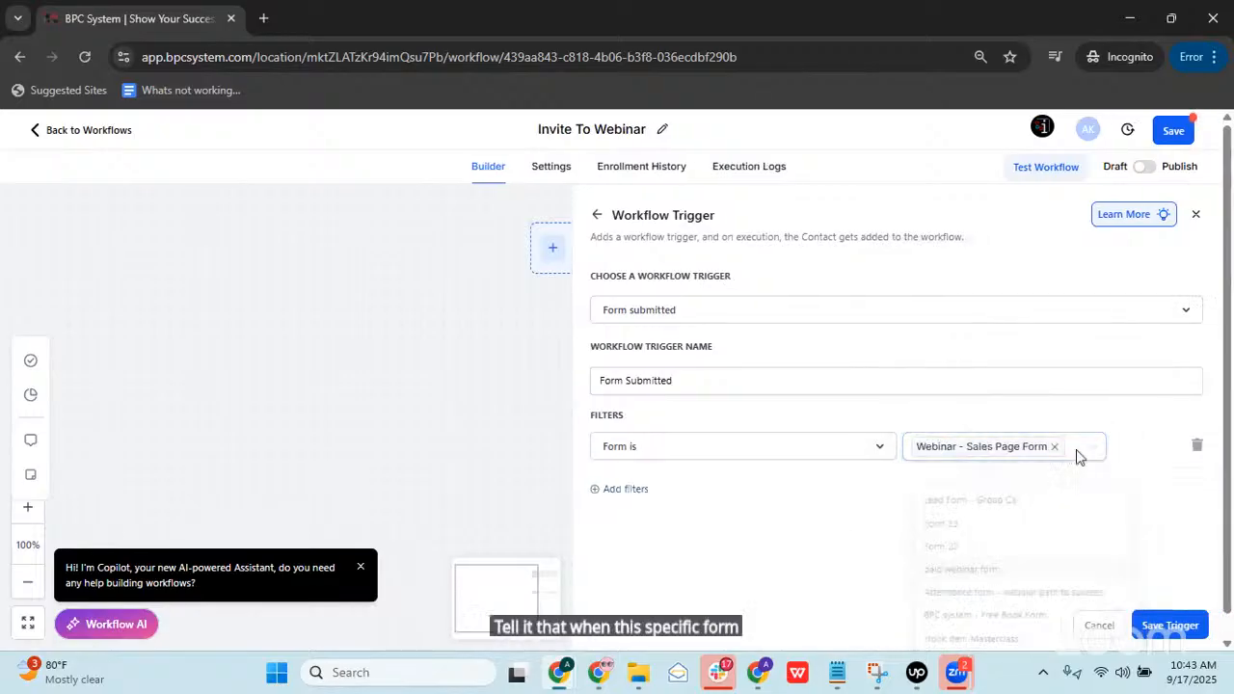
left_click(1182, 625)
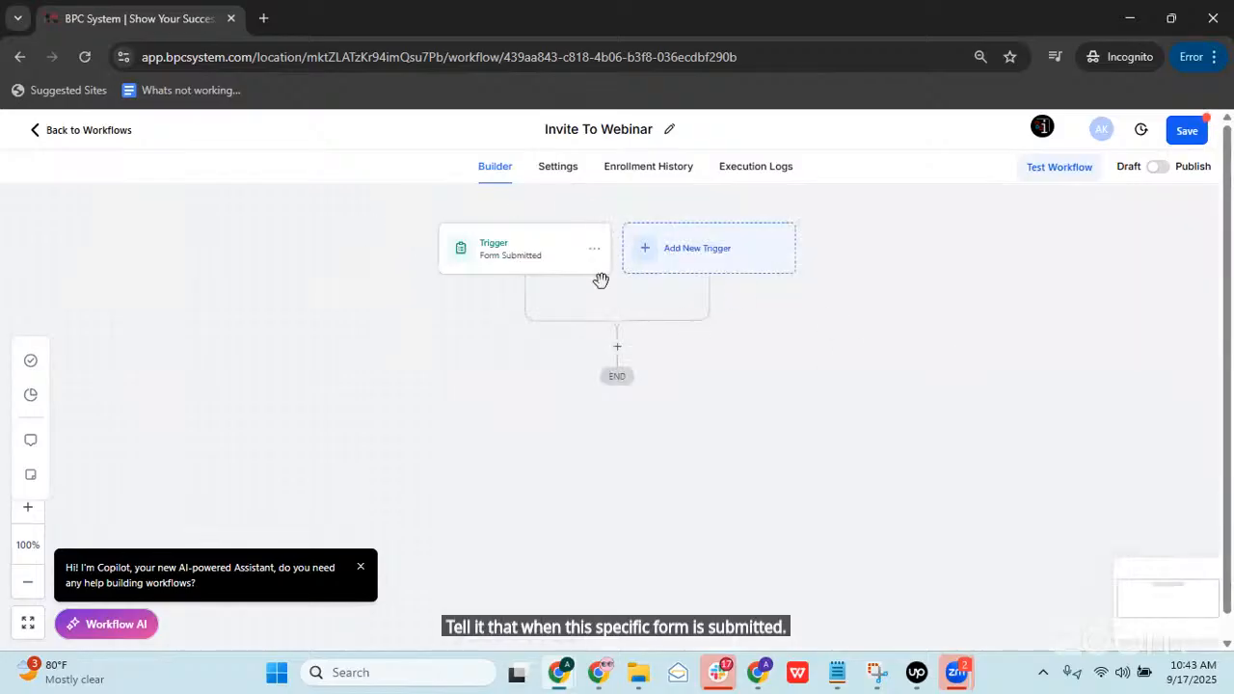
left_click(569, 253)
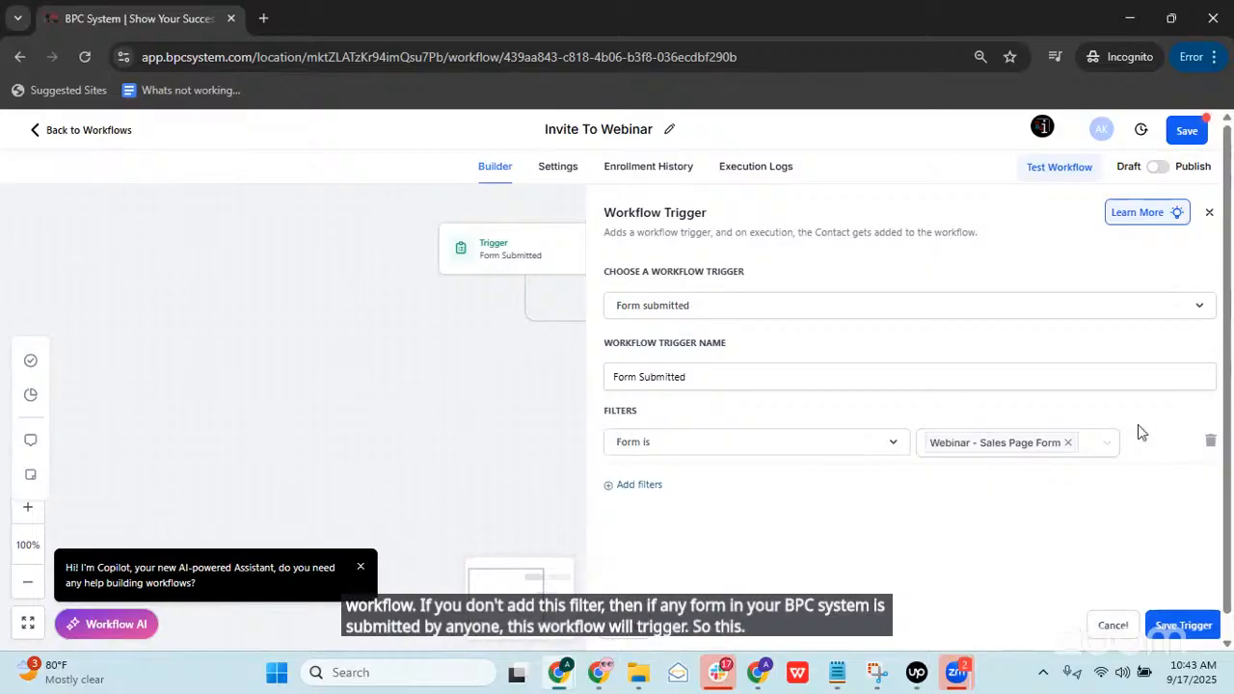
left_click(1111, 627)
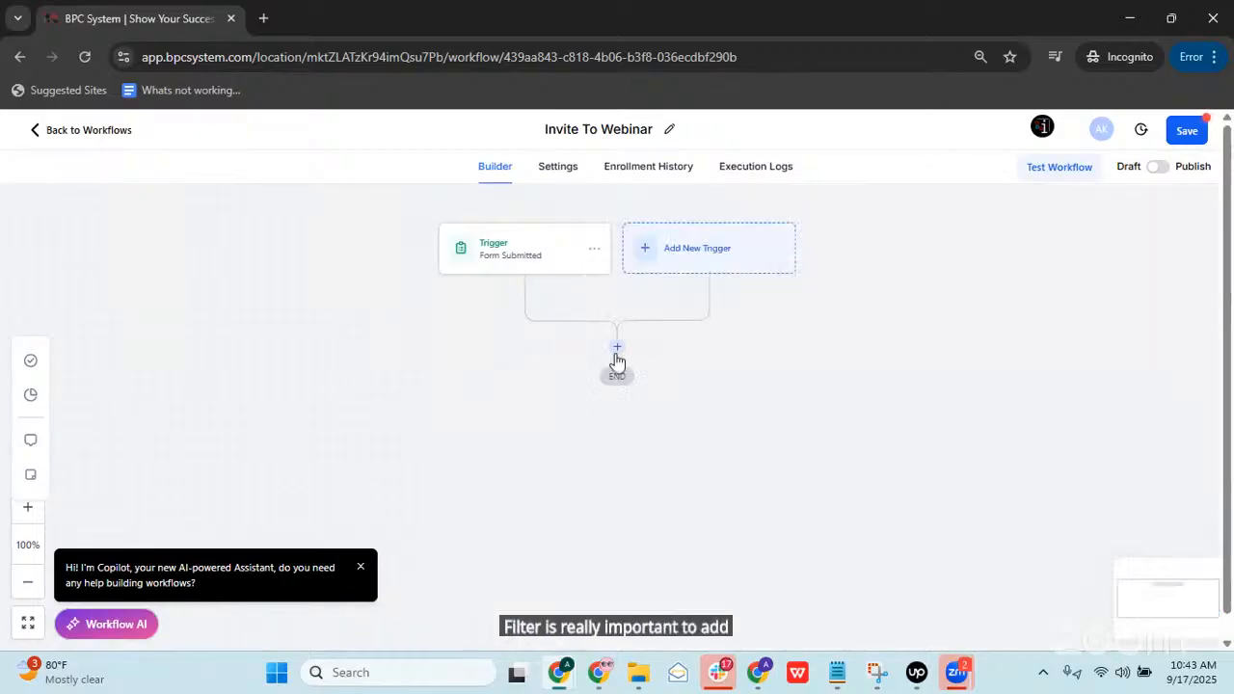
Step: Add a Send Email action to the workflow after the form trigger
left_click(618, 349)
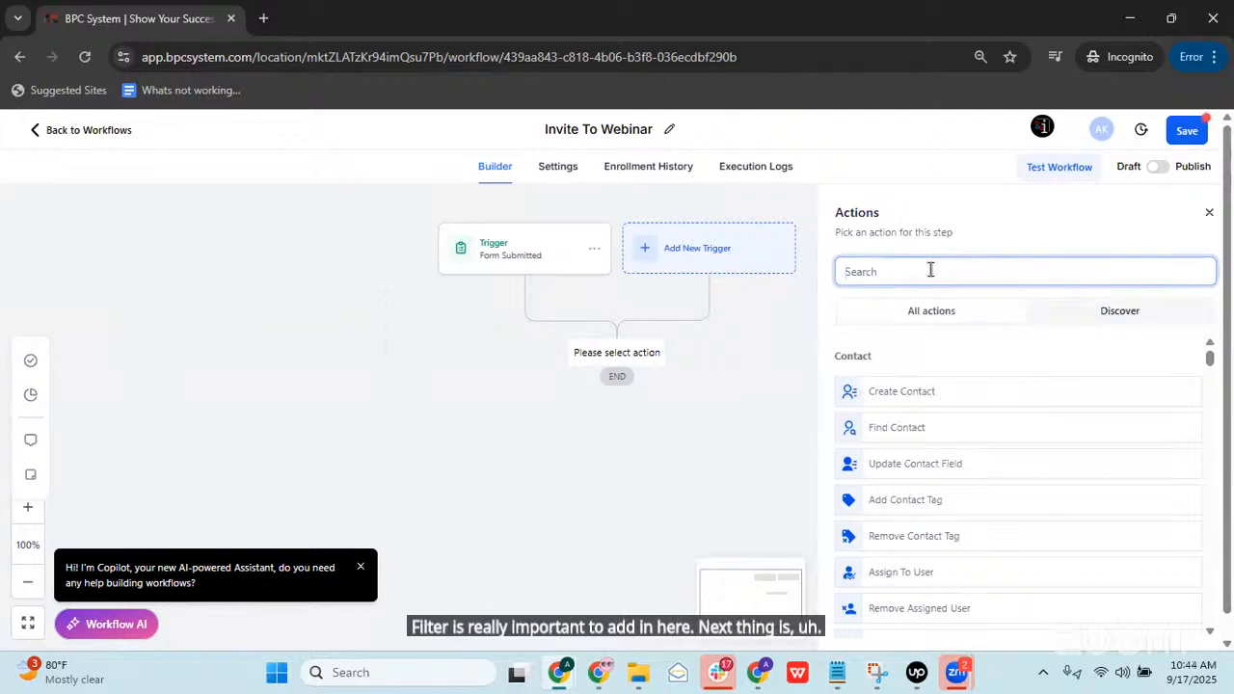
type("Email")
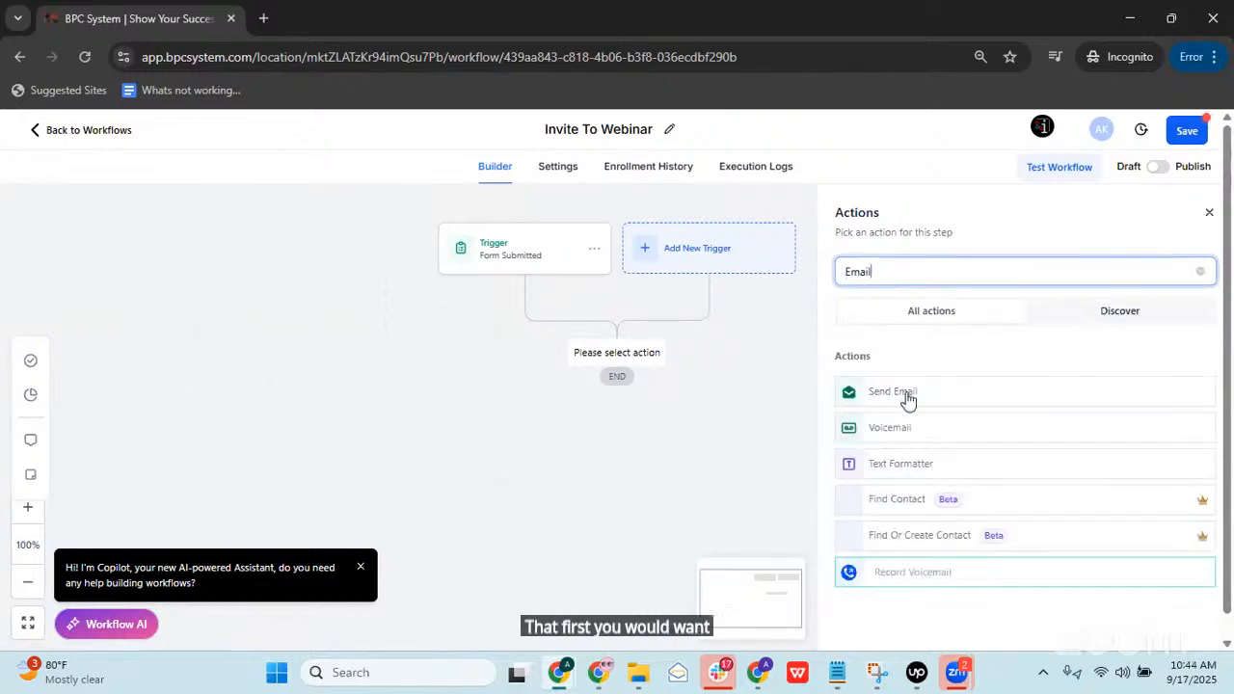
left_click(1003, 393)
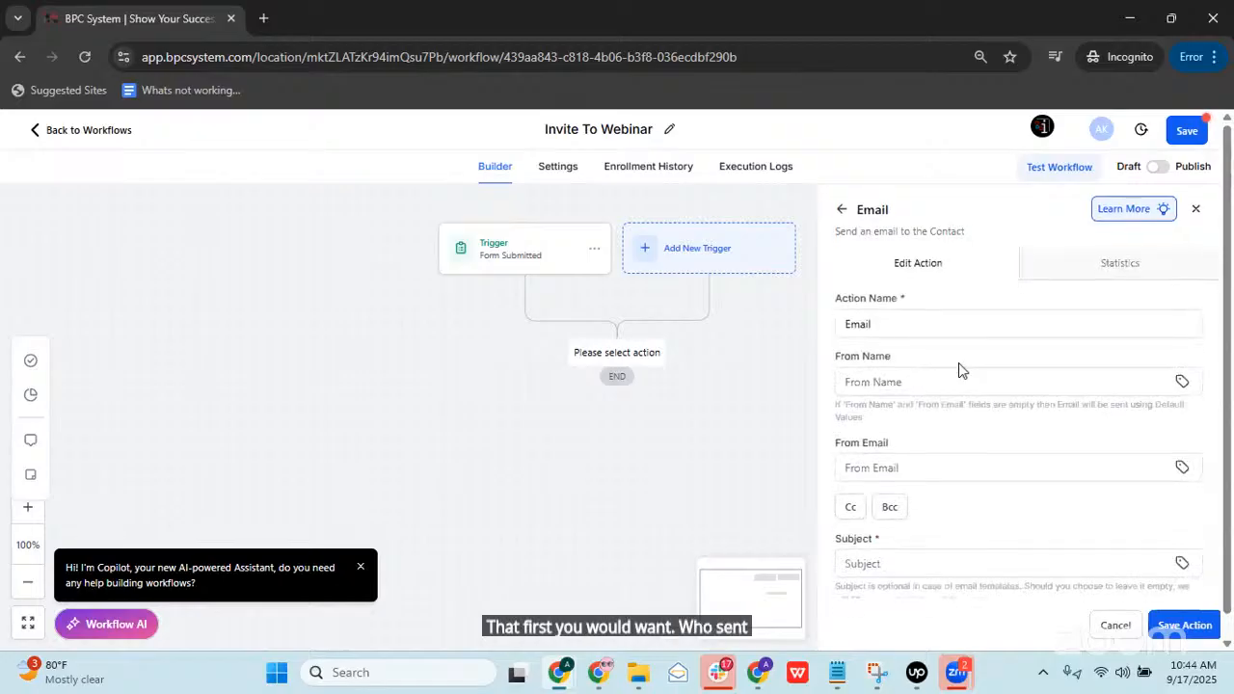
Step: Set the email's subject to "Thank you for registering"
scroll(958, 364, "down", 3)
scroll(904, 313, "up", 1)
left_click(904, 299)
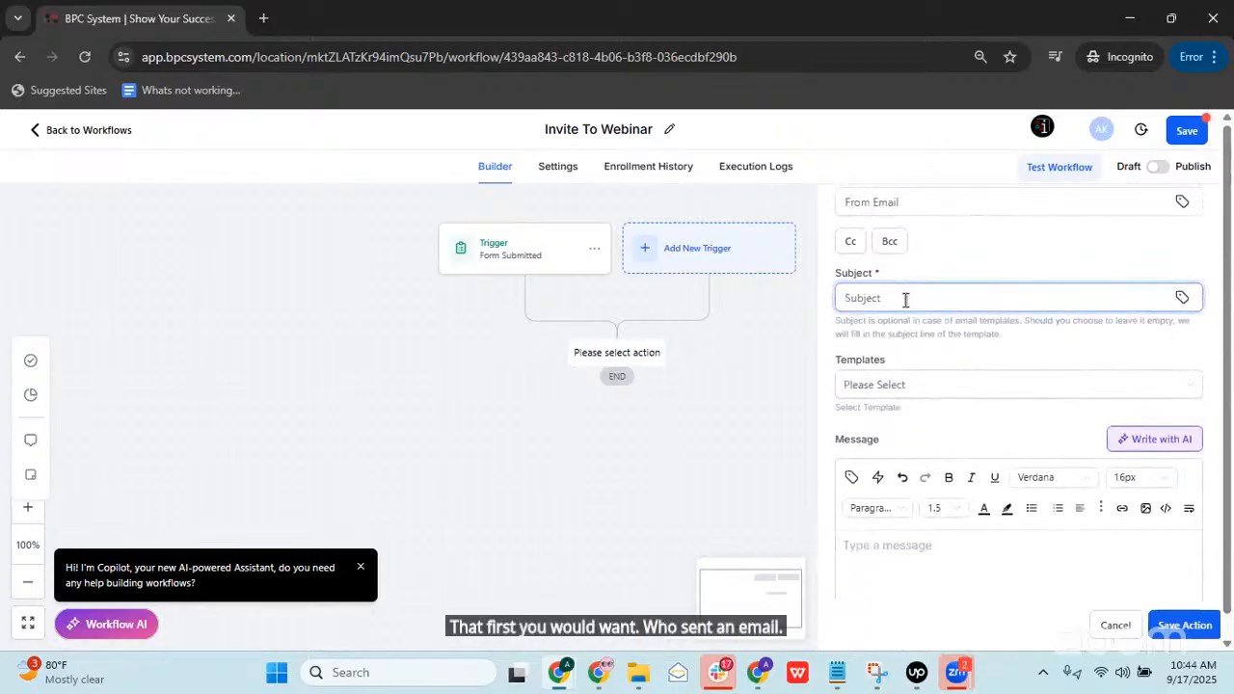
type("THank")
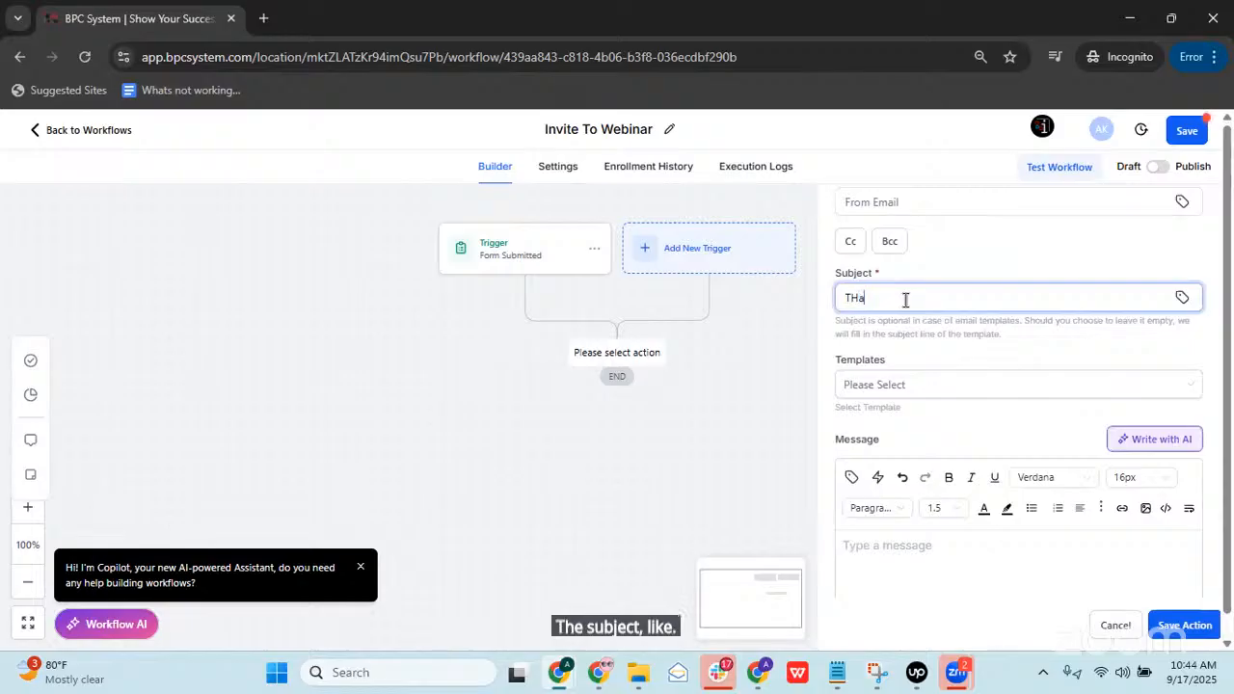
key("BackSpace")
key("BackSpace")
type("hank")
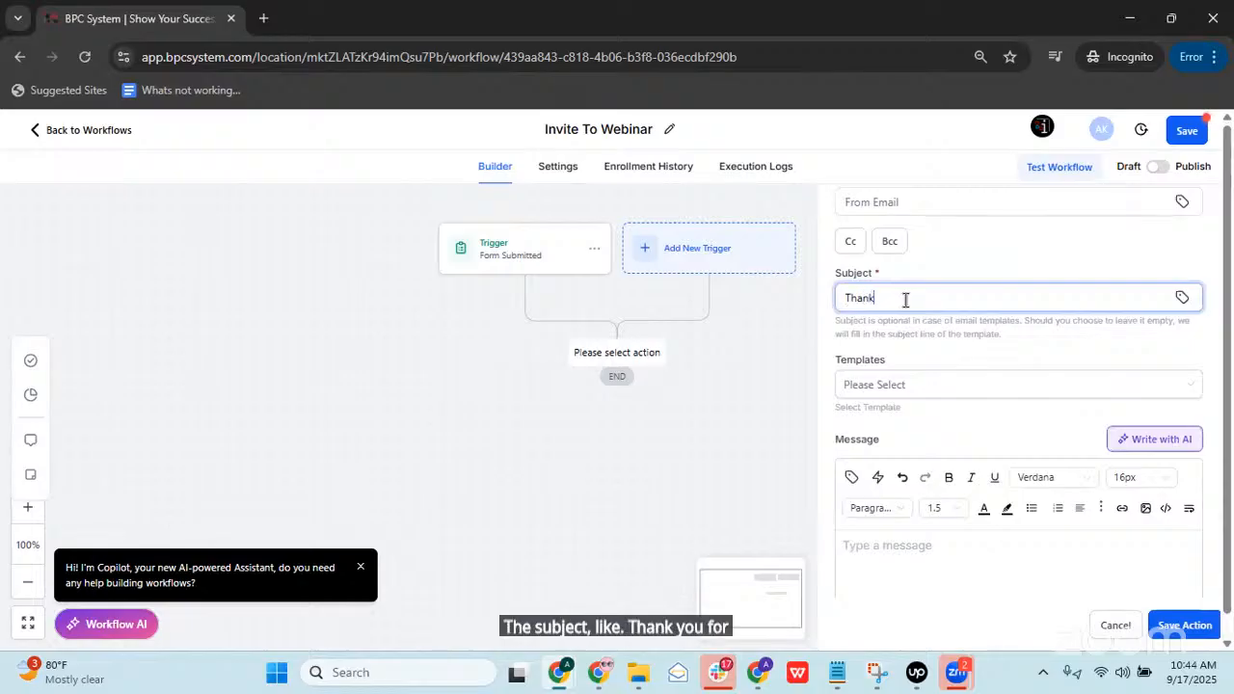
type(" you for reg")
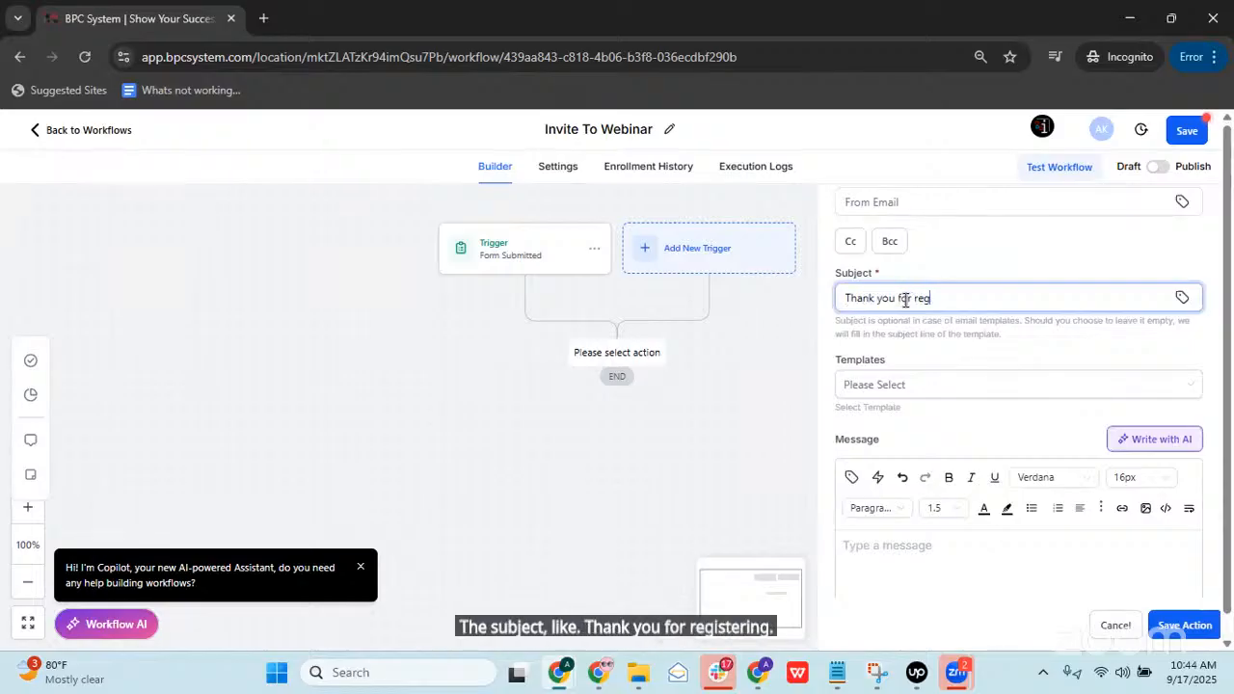
type("istering")
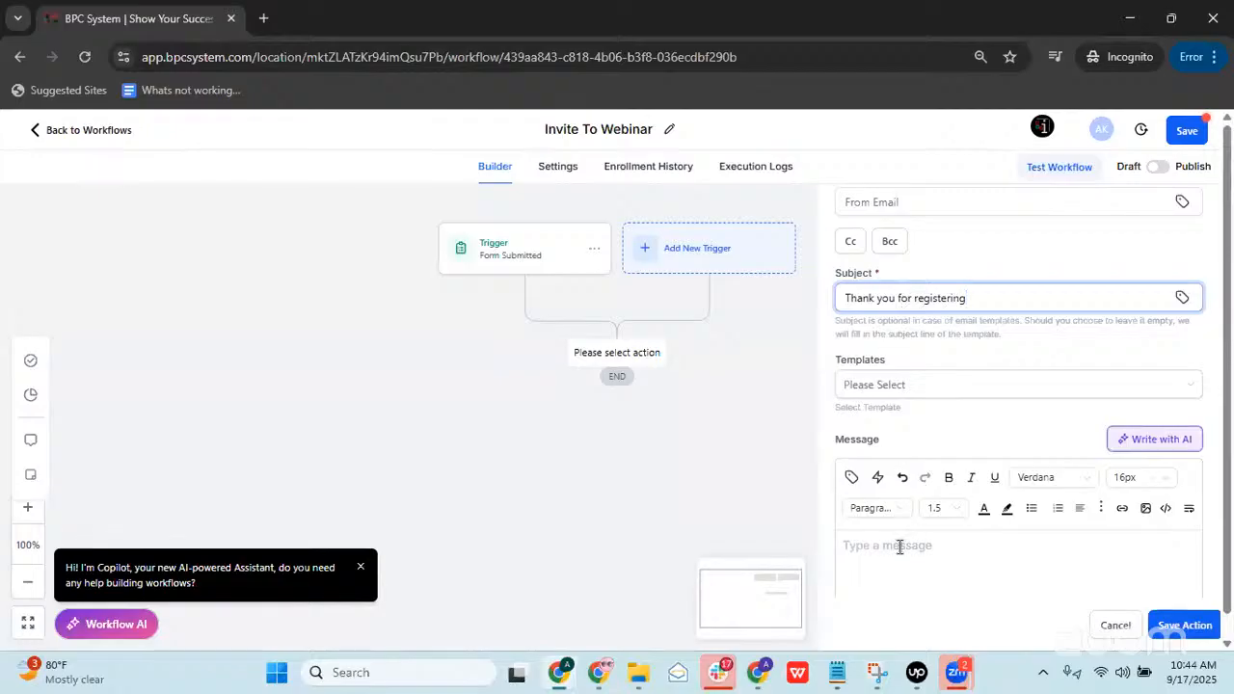
Step: Start the email message with the greeting "Hi" followed by the contact's first-name custom value and a comma
left_click(900, 547)
type("Hi")
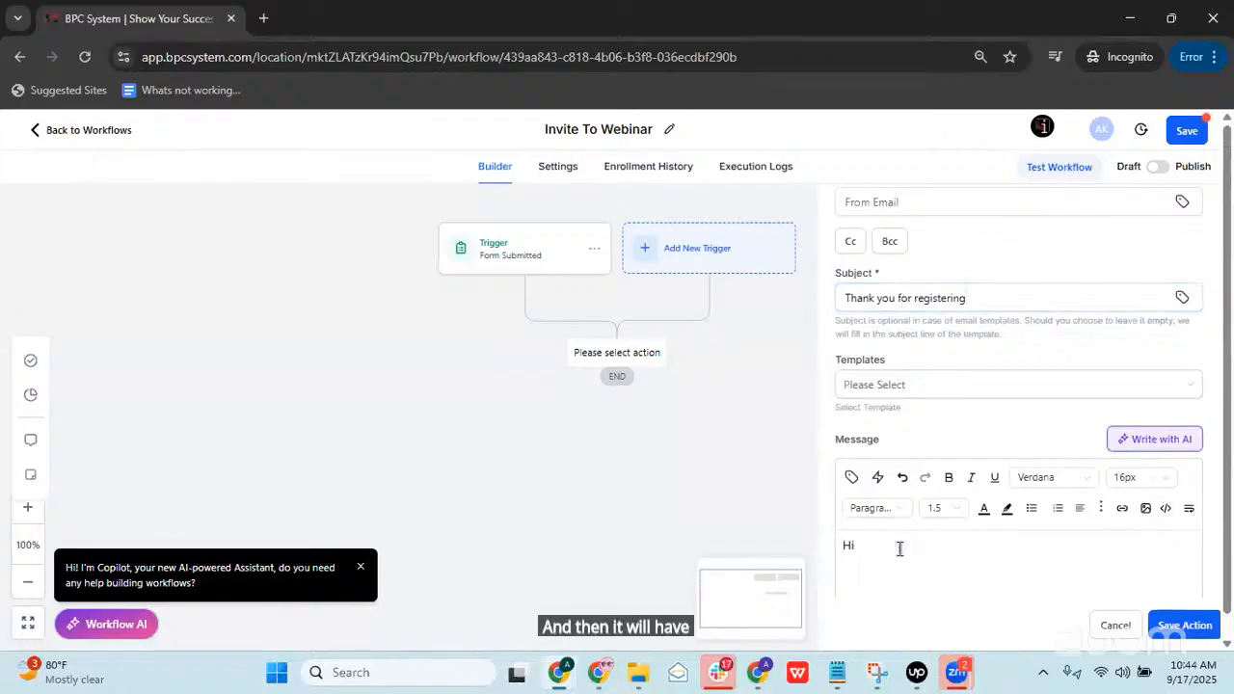
left_click(851, 477)
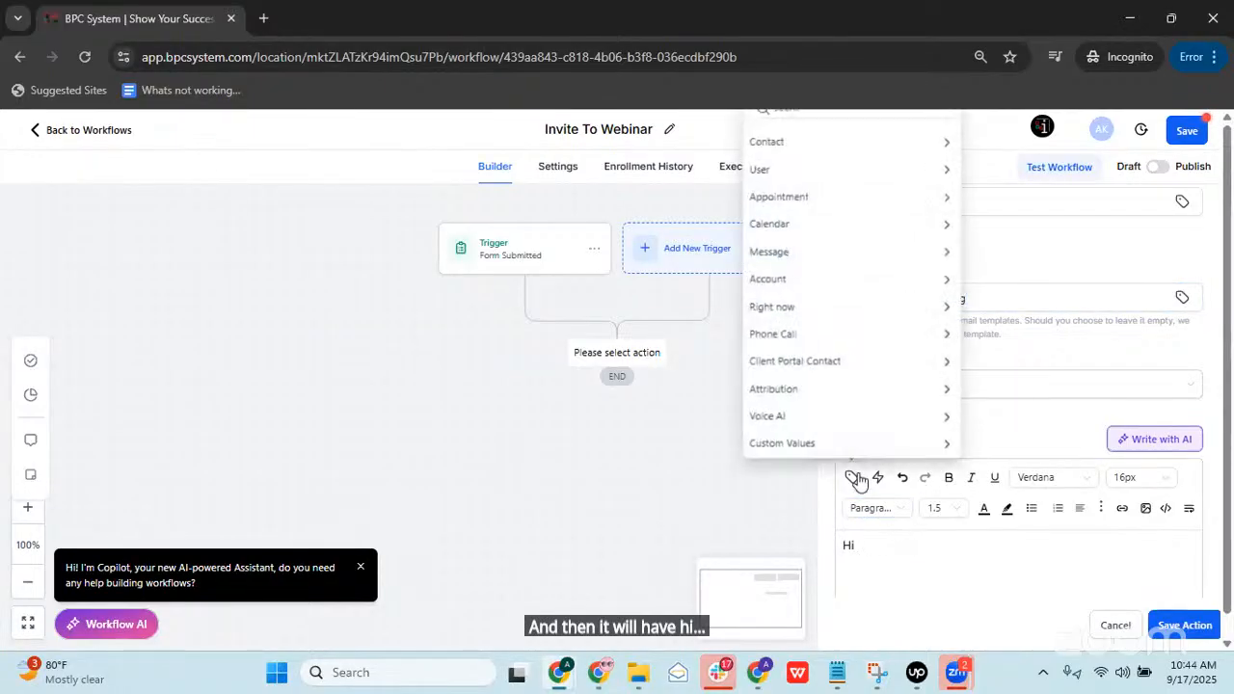
left_click(769, 145)
left_click(805, 196)
type(",")
key("Return")
scroll(879, 399, "down", 2)
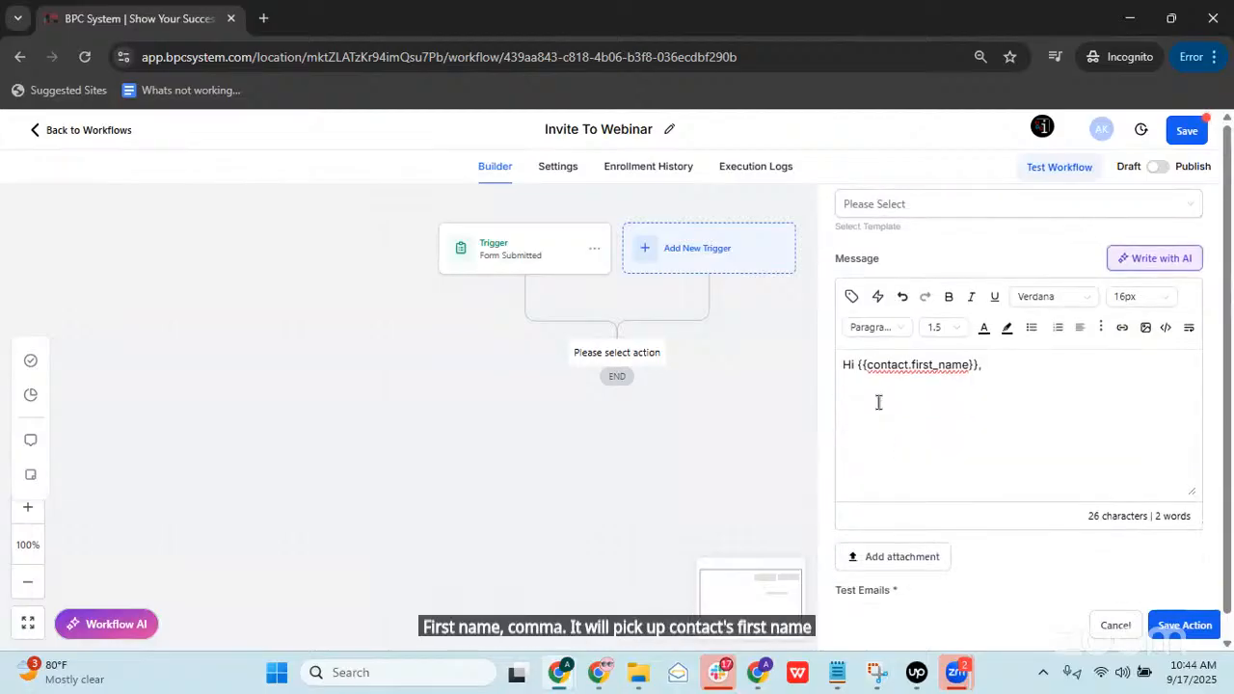
Step: Write "Thank you for registering" below the greeting, with the word "for" spelled correctly
type("Thank you")
type("fro")
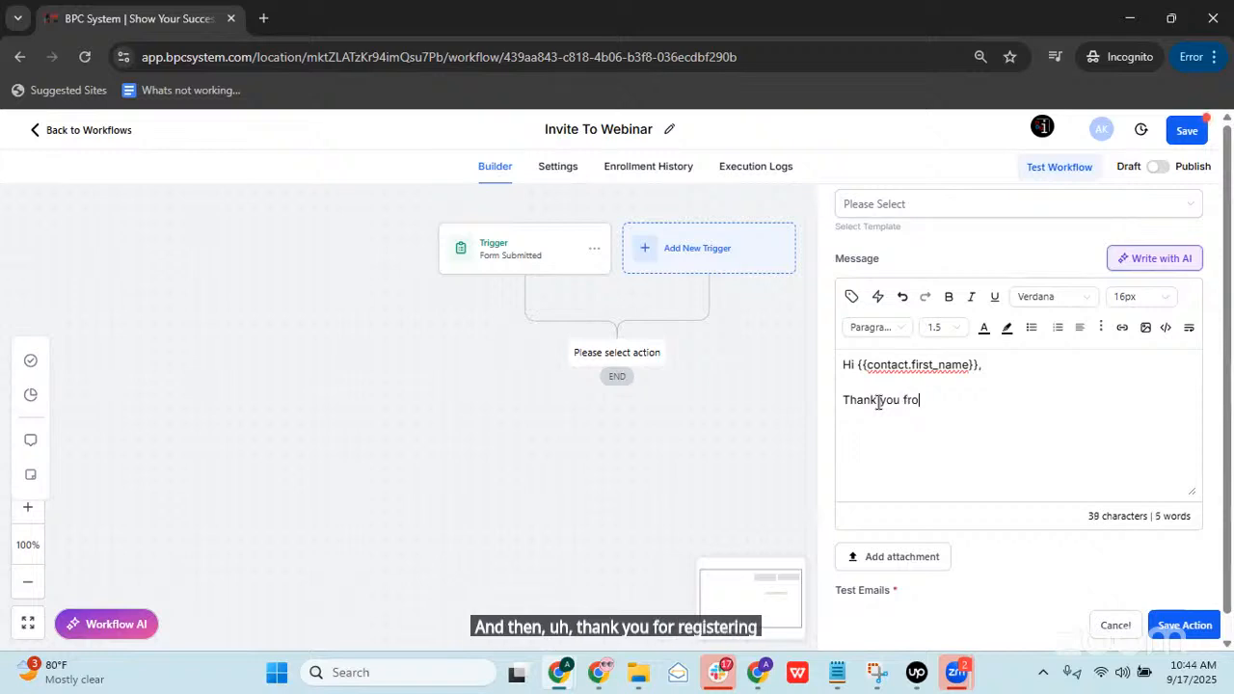
type(" registering")
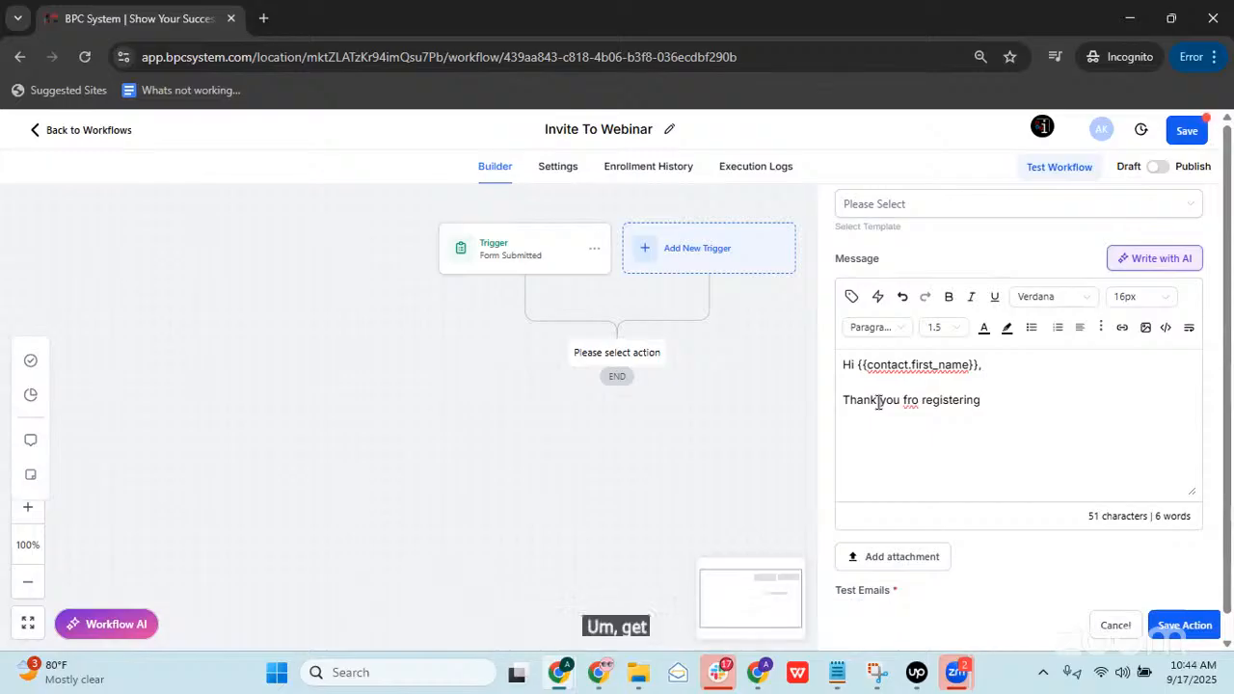
right_click(913, 399)
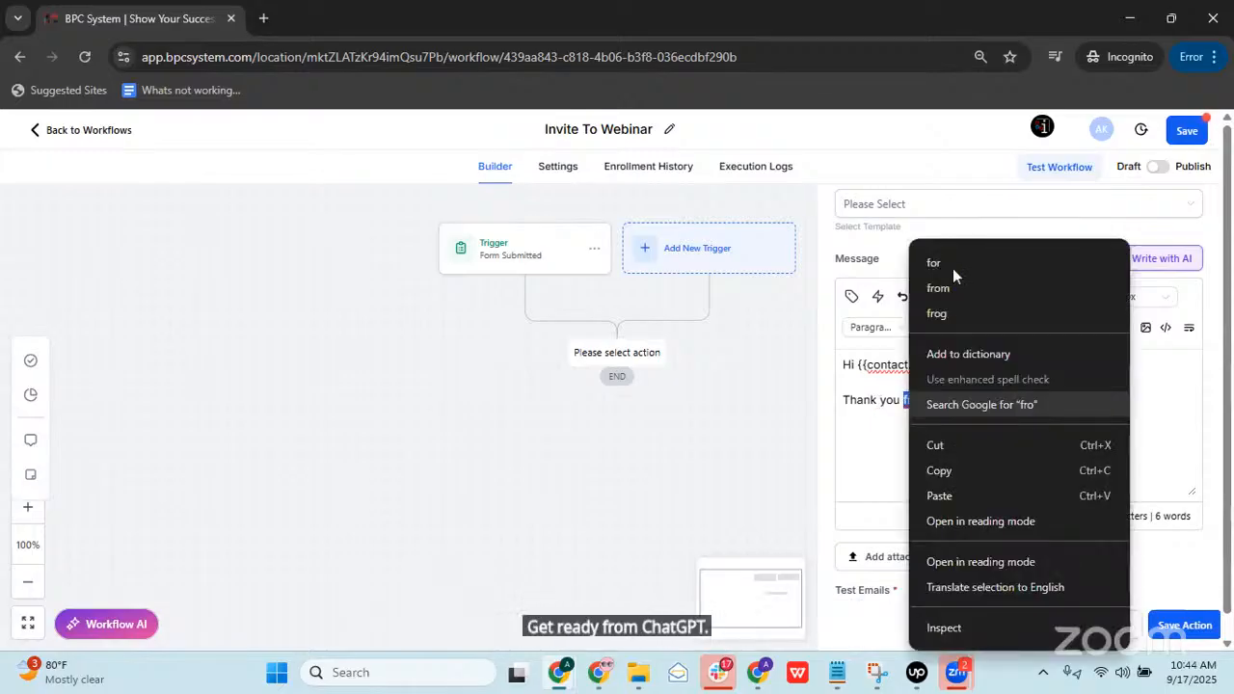
left_click(954, 256)
Step: Start a bulleted list below the thank-you line with the correctly spelled item "Webinar joining link"
key("Return")
key("Return")
type("- Webinar ")
type("joi")
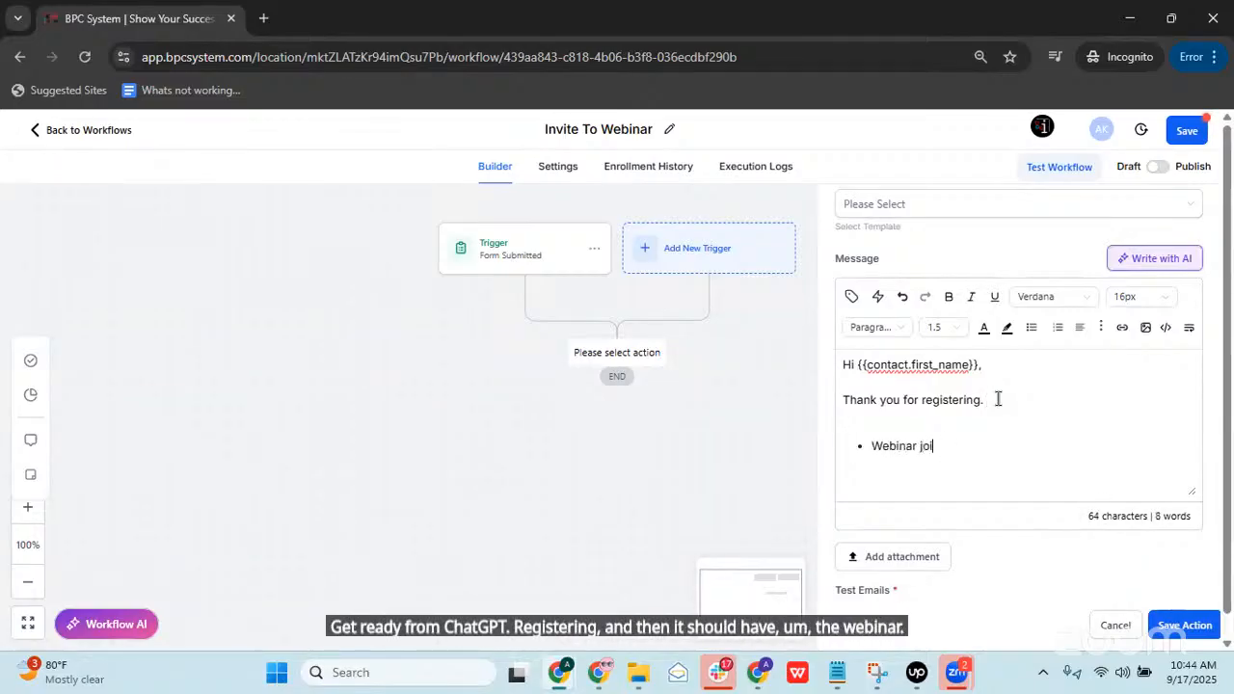
type("nging link")
key("Return")
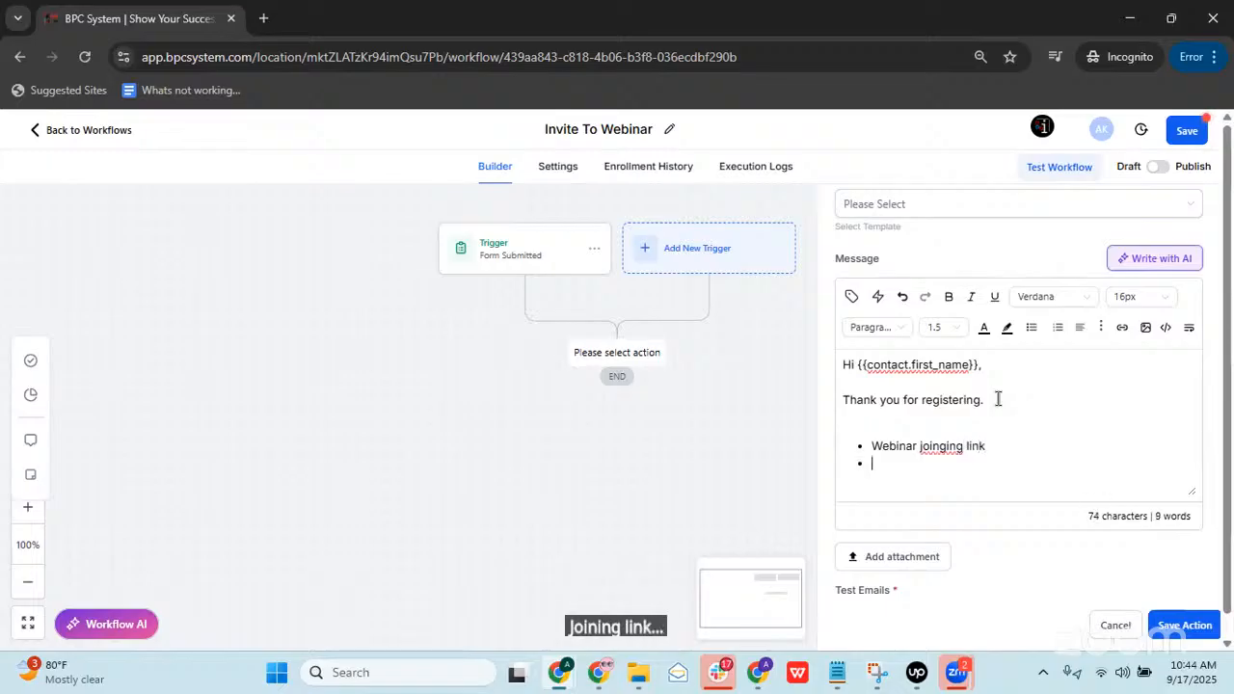
right_click(959, 439)
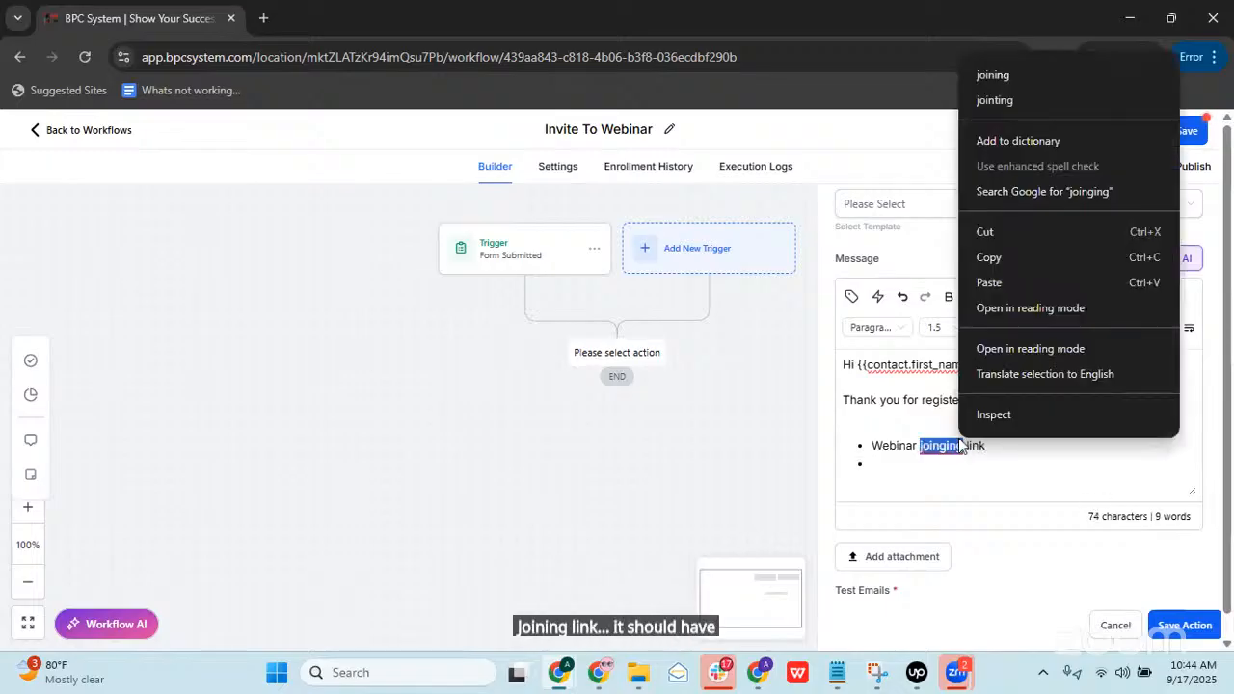
left_click(1007, 77)
Step: Add the bullet items "Topic" and "Benefits" below "Webinar joining link" in the email message
left_click(886, 470)
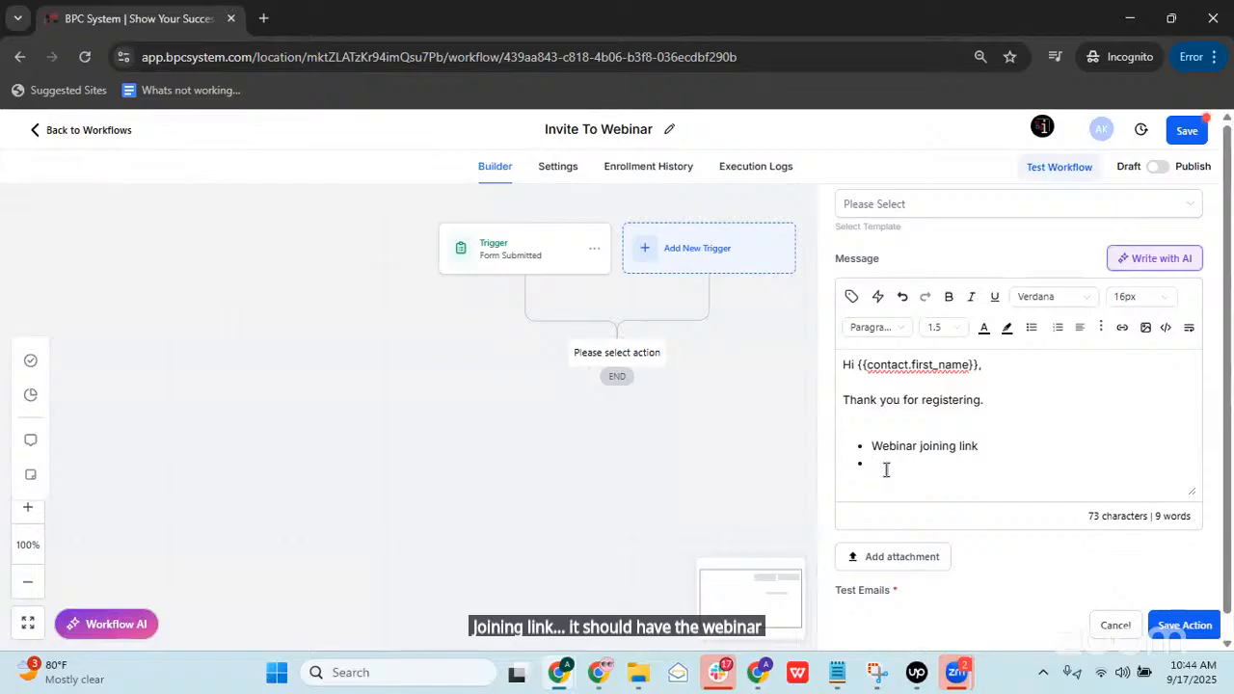
type("T")
key("BackSpace")
key("BackSpace")
key("BackSpace")
key("BackSpace")
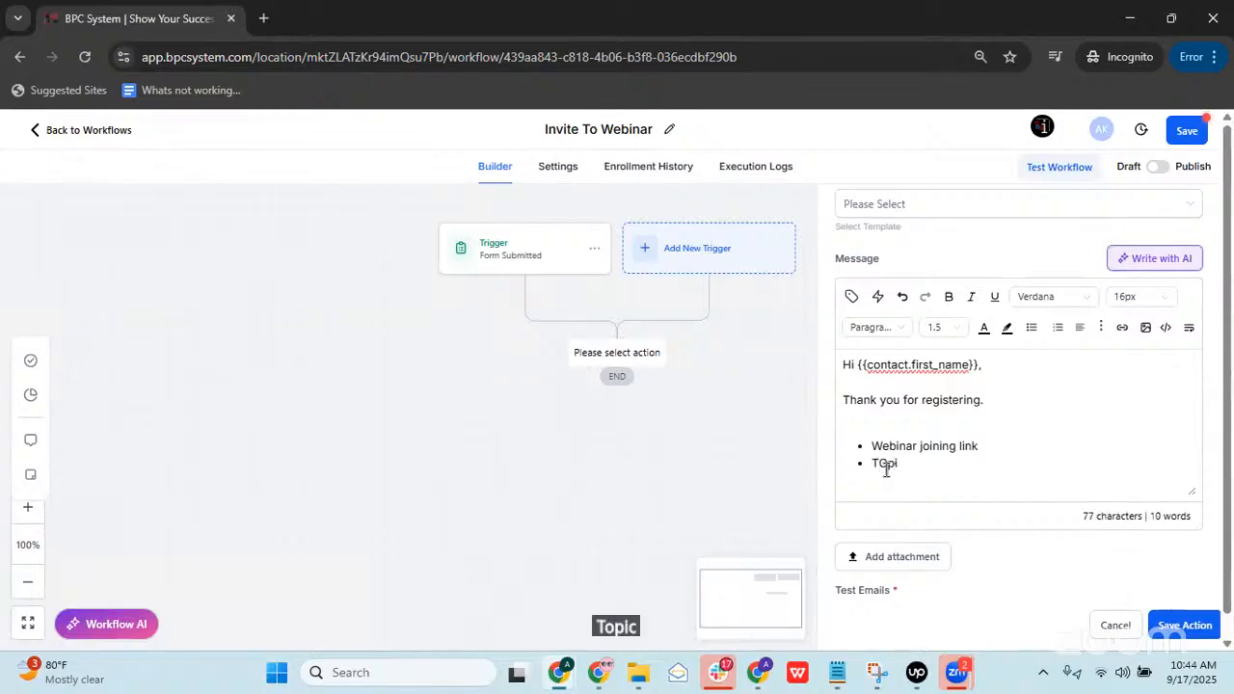
type("opic")
key("Return")
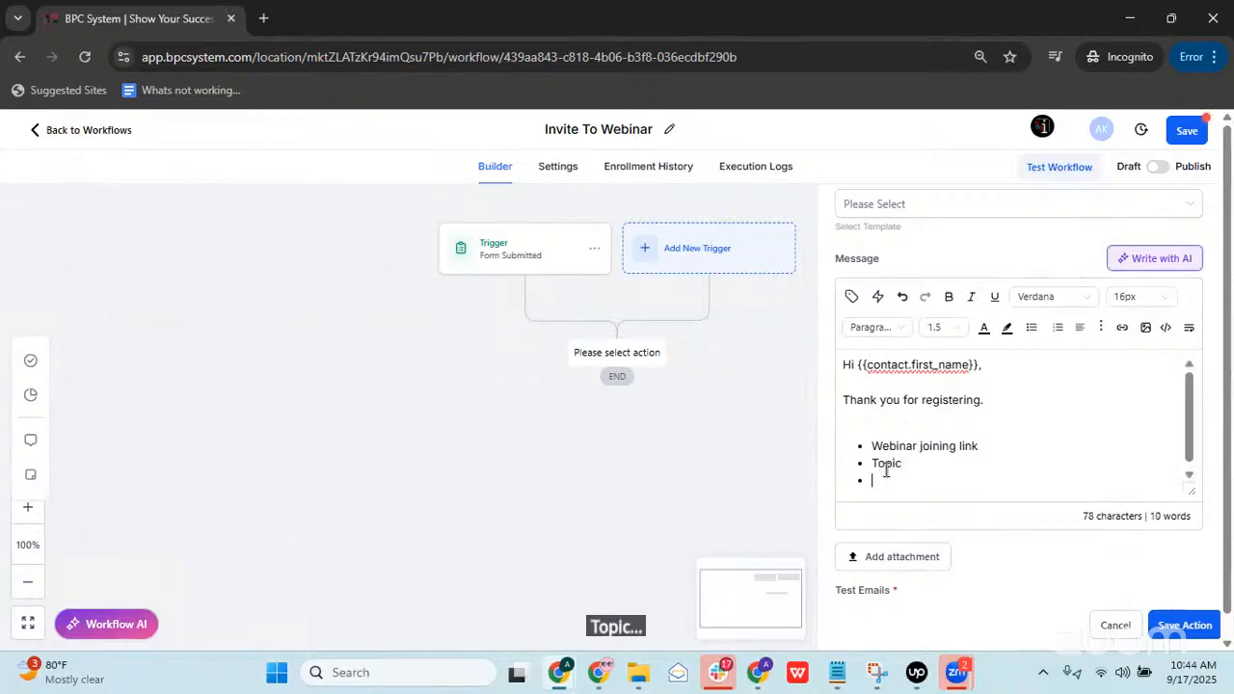
type("e")
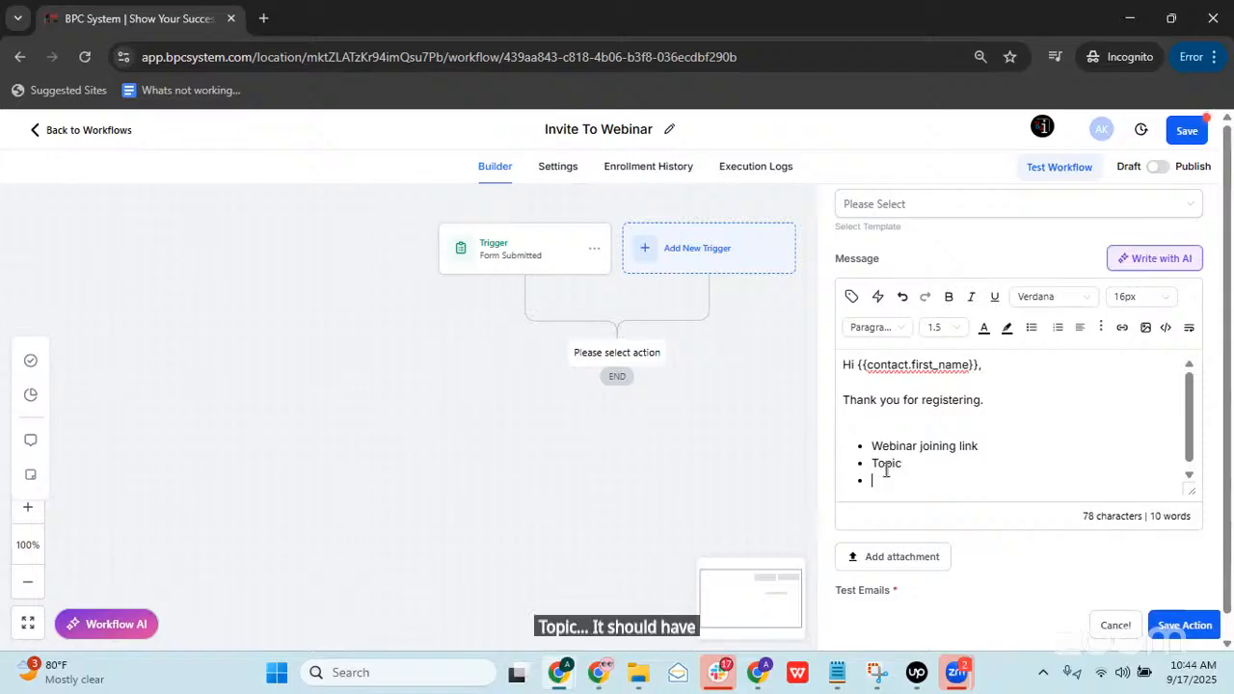
type("en")
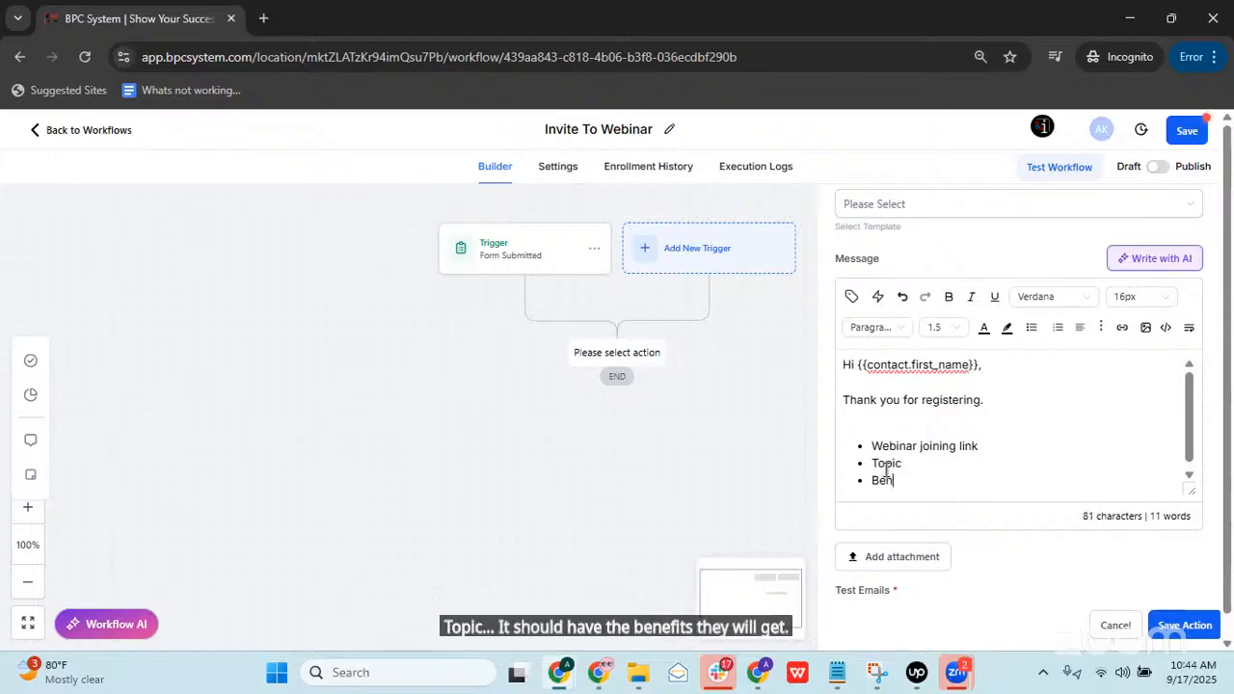
type("efits")
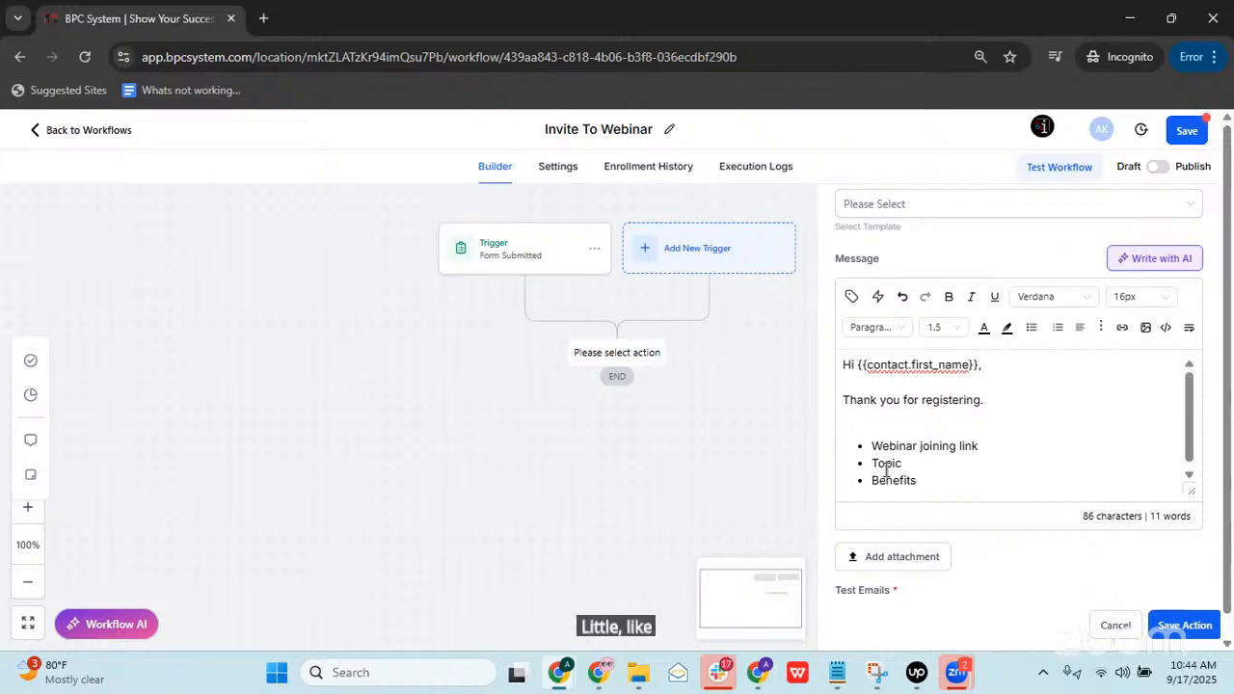
Step: Reword the first bullet item of the message to "Webinar Registration link"
scroll(953, 468, "down", 1)
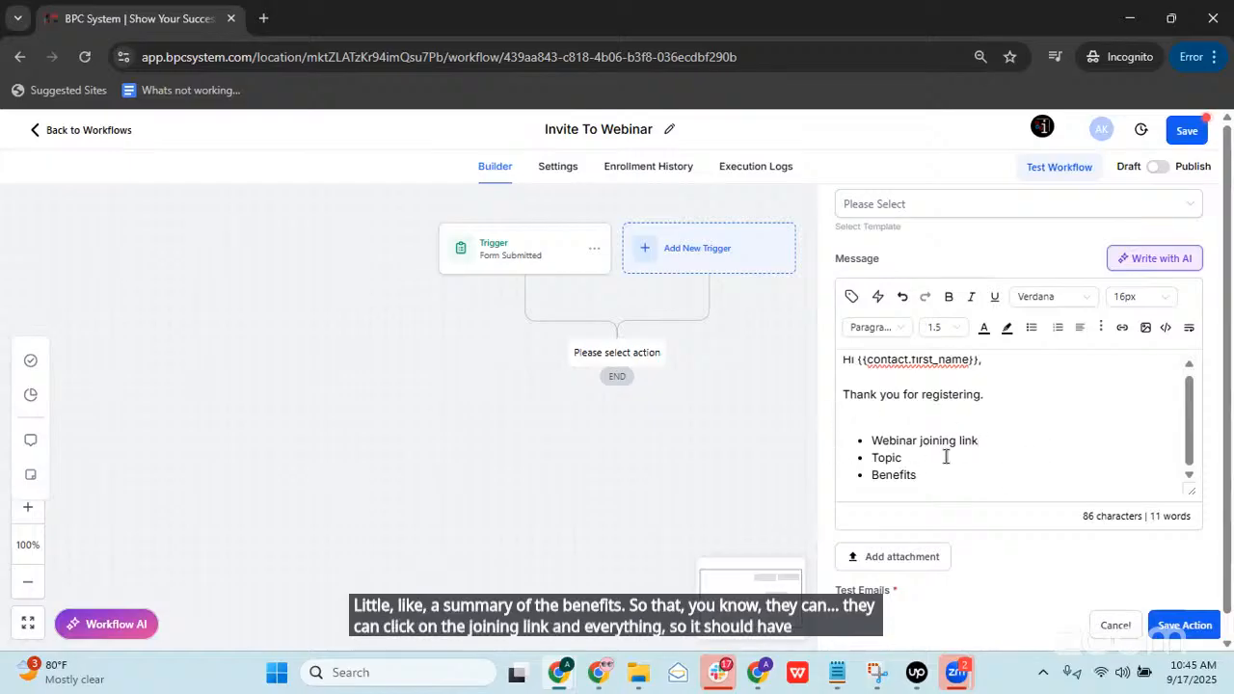
left_click_drag(984, 440, 870, 442)
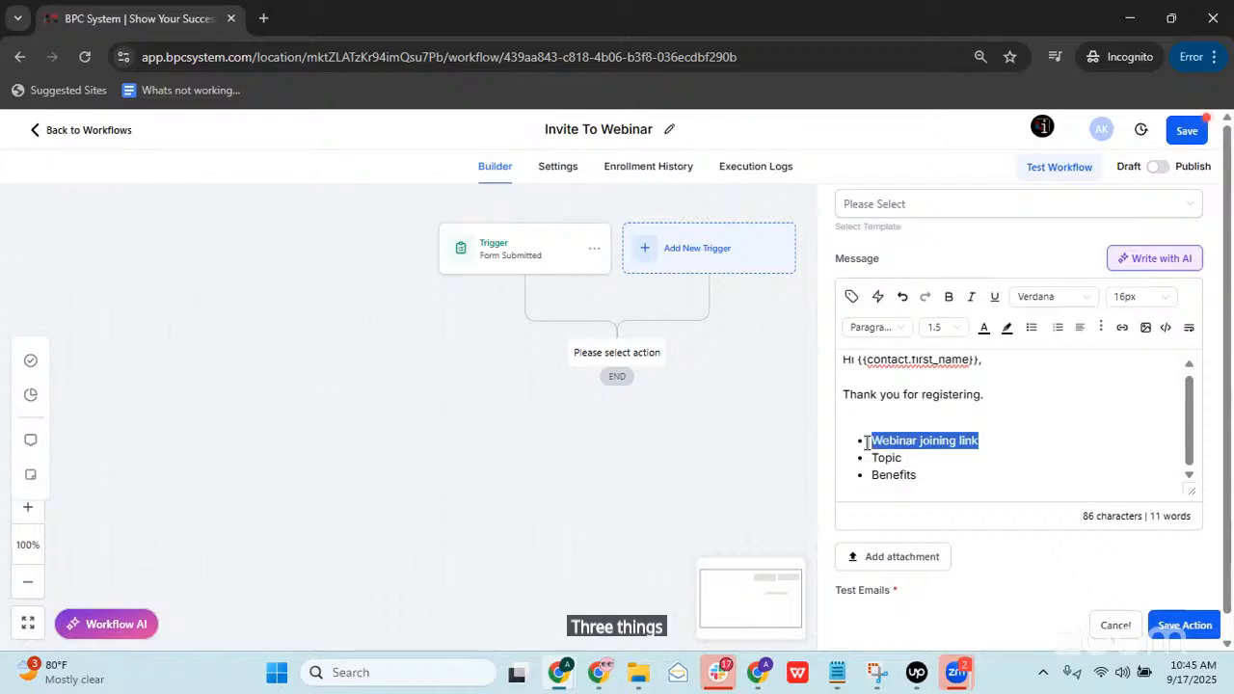
left_click(964, 441)
left_click_drag(956, 441, 928, 441)
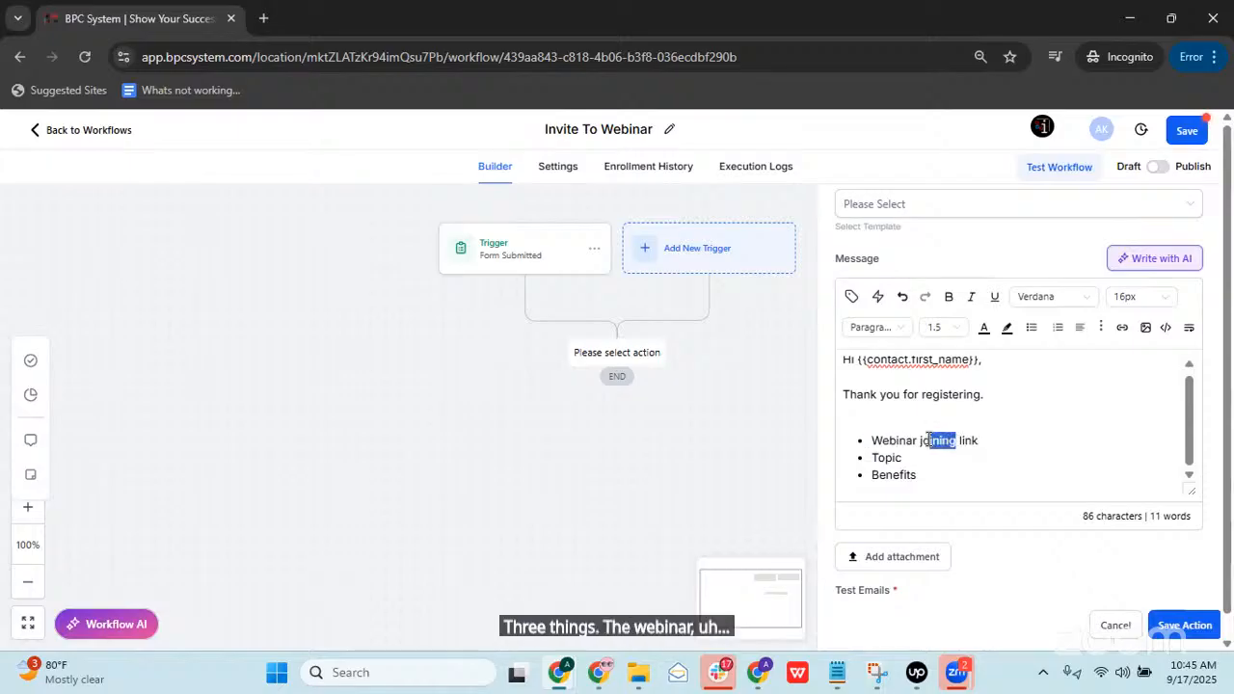
key("BackSpace")
type("Registr")
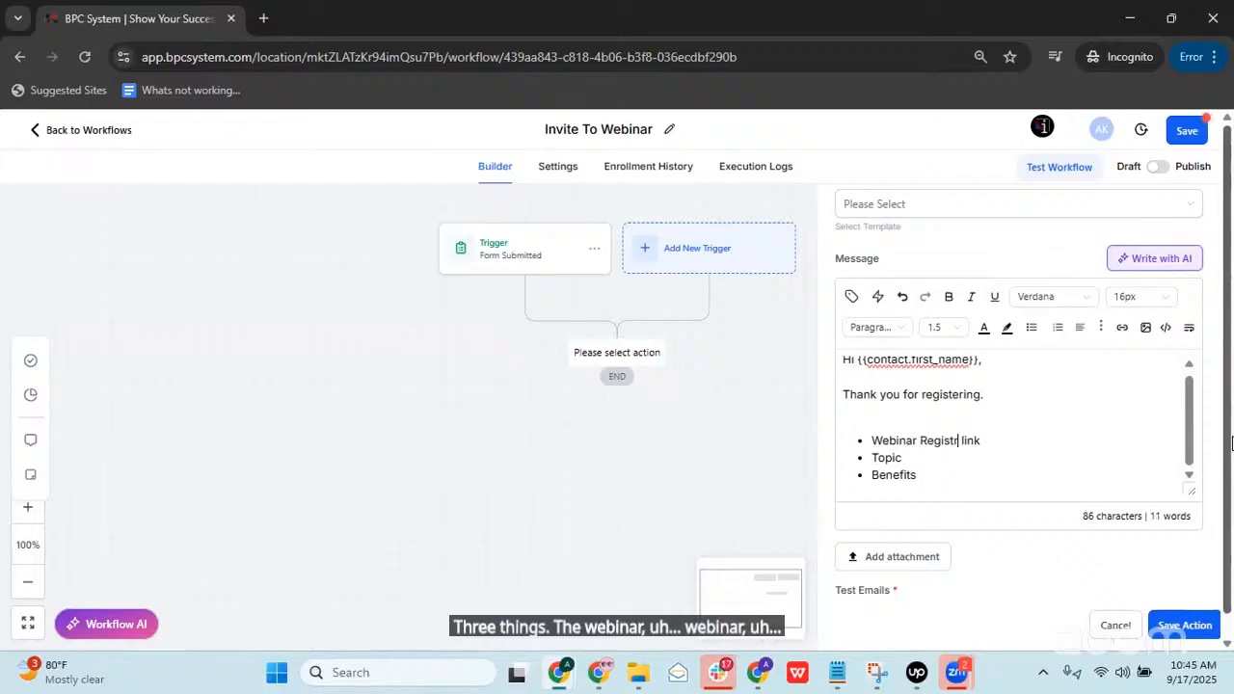
type("ation")
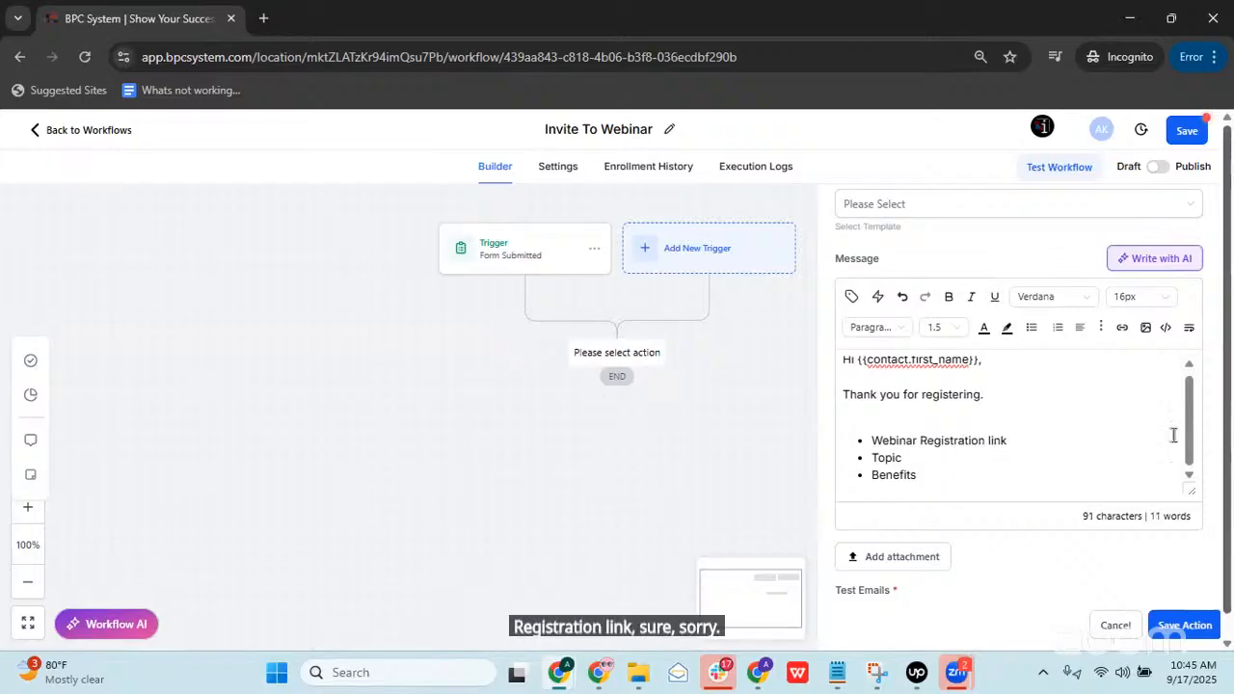
Step: Replace the email's subject with "Upcoming Webinar - Register Now!!", with "Upcoming" spelled correctly
scroll(1048, 399, "up", 1)
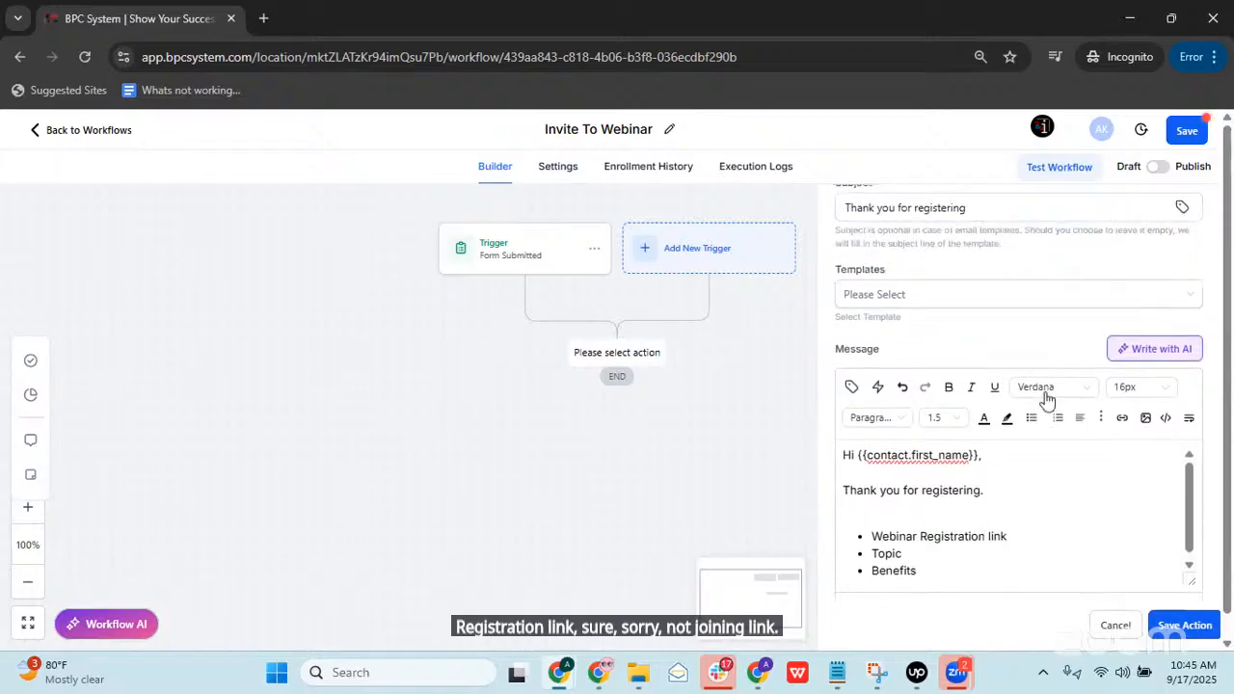
scroll(1048, 400, "up", 2)
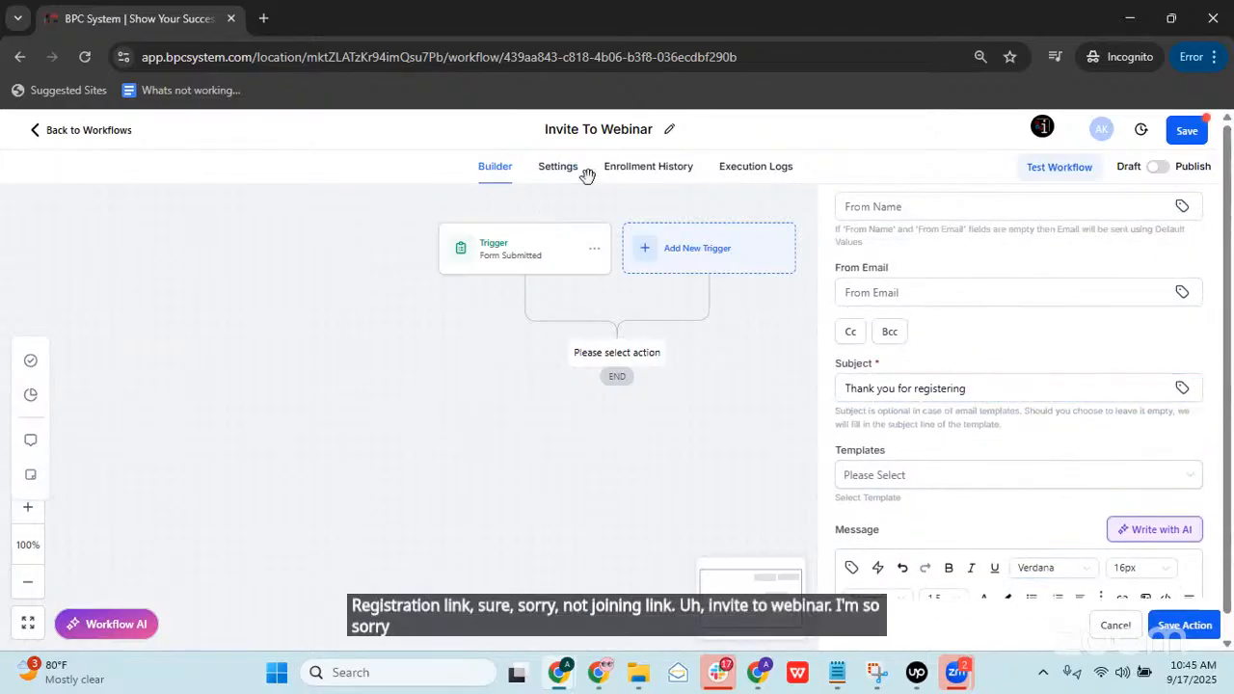
left_click(972, 383)
triple_click(941, 390)
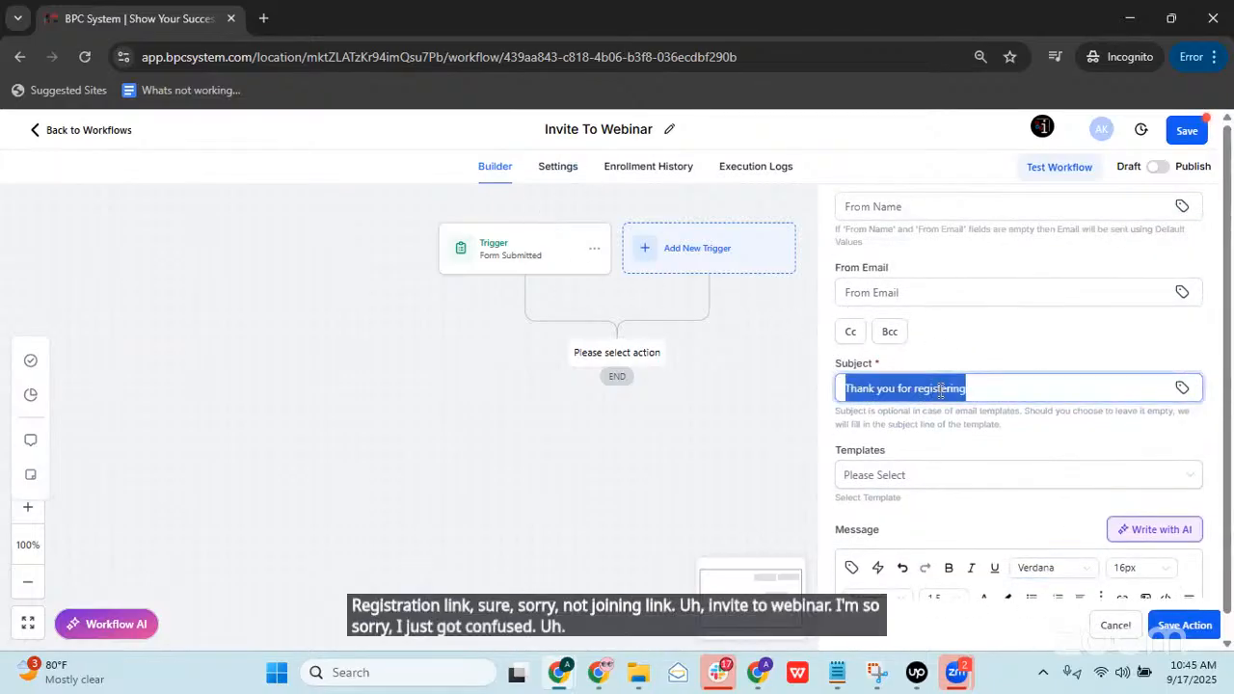
key("BackSpace")
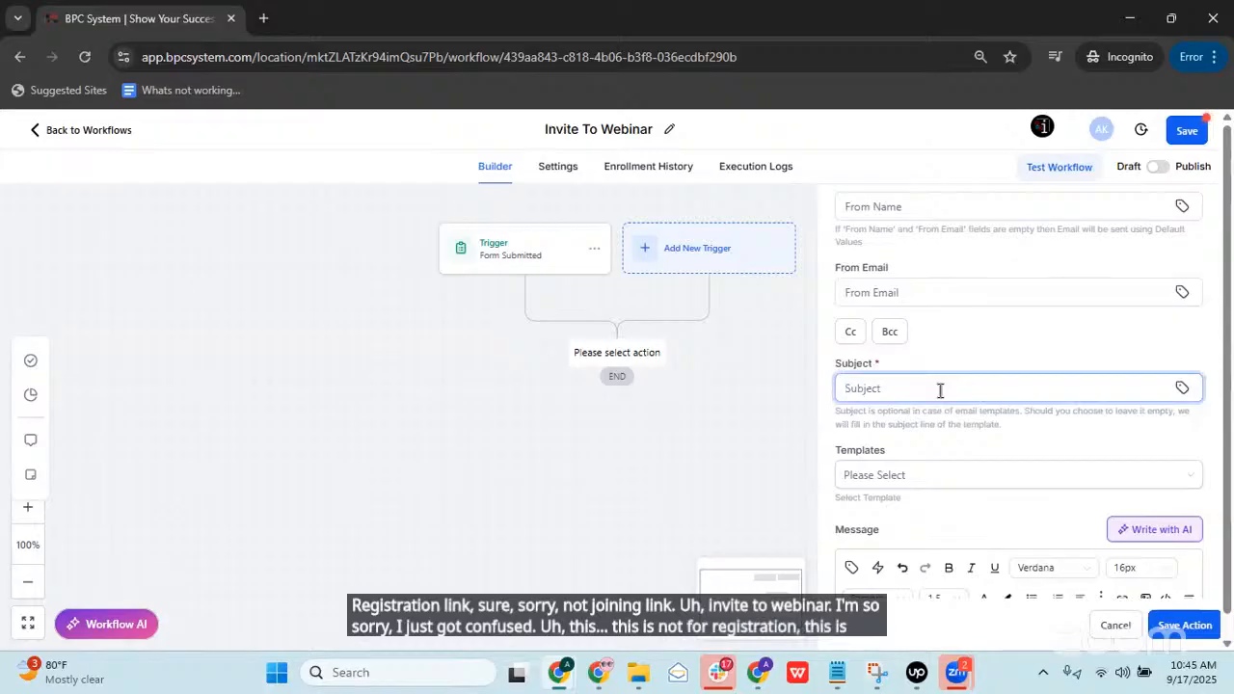
type("U")
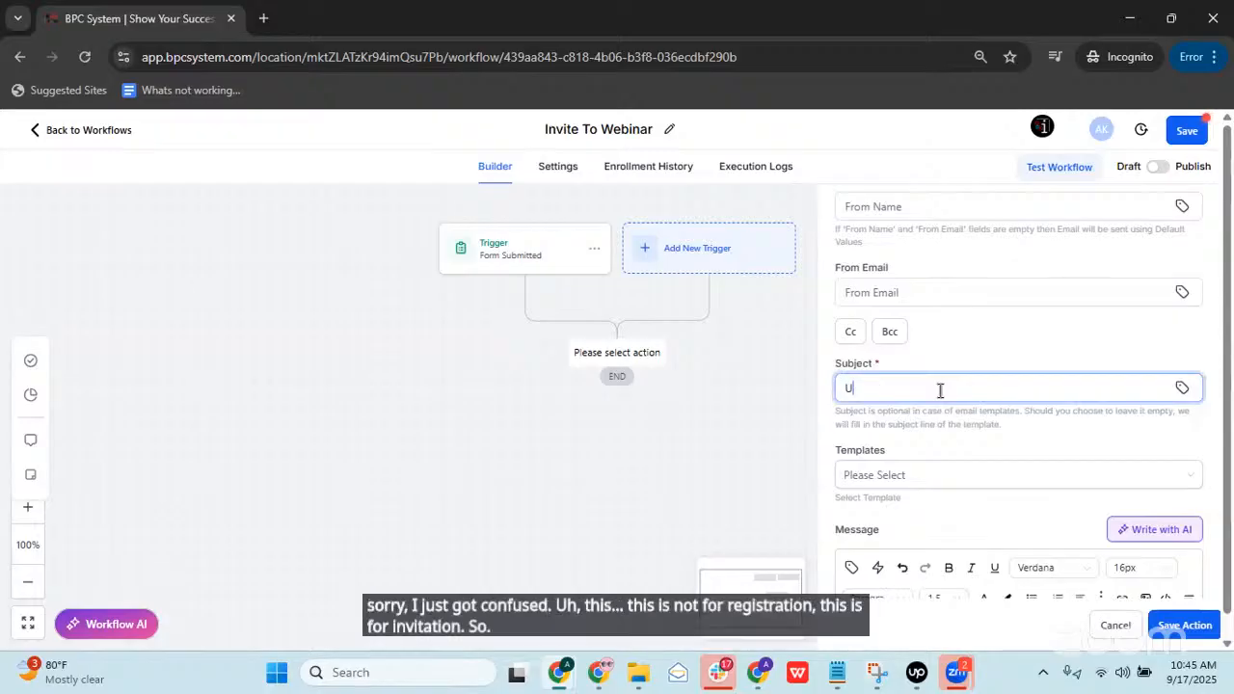
type("pwcoming ")
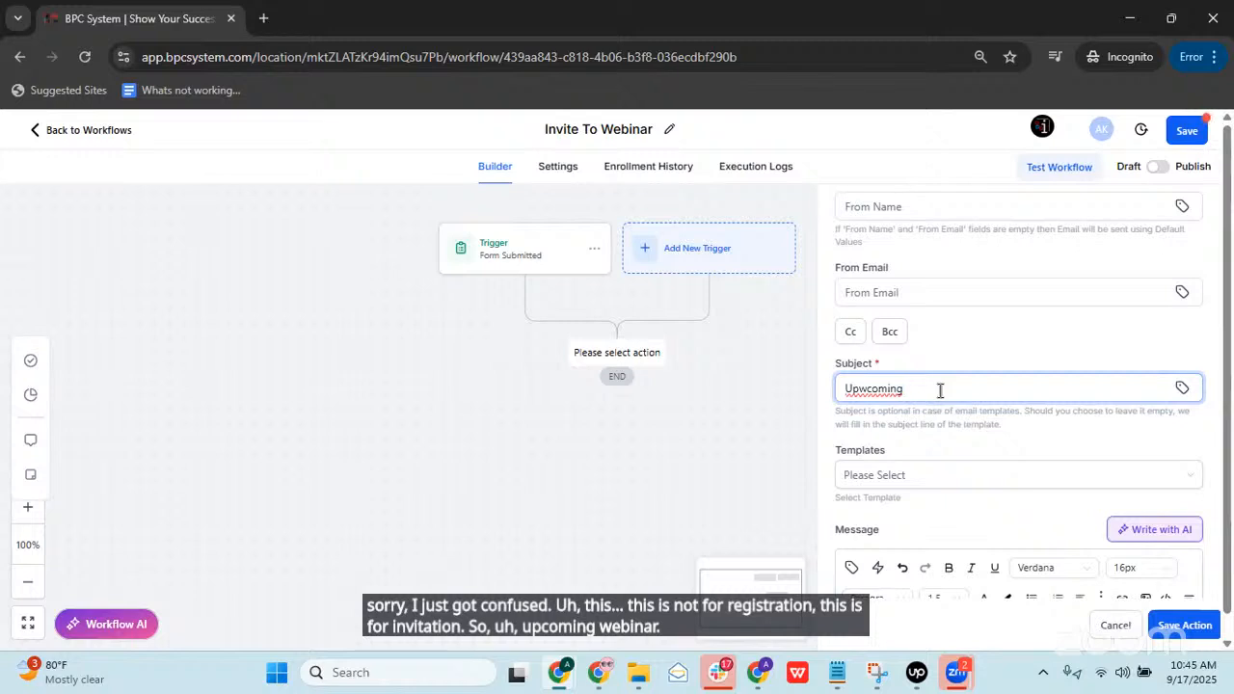
type("Webinar -")
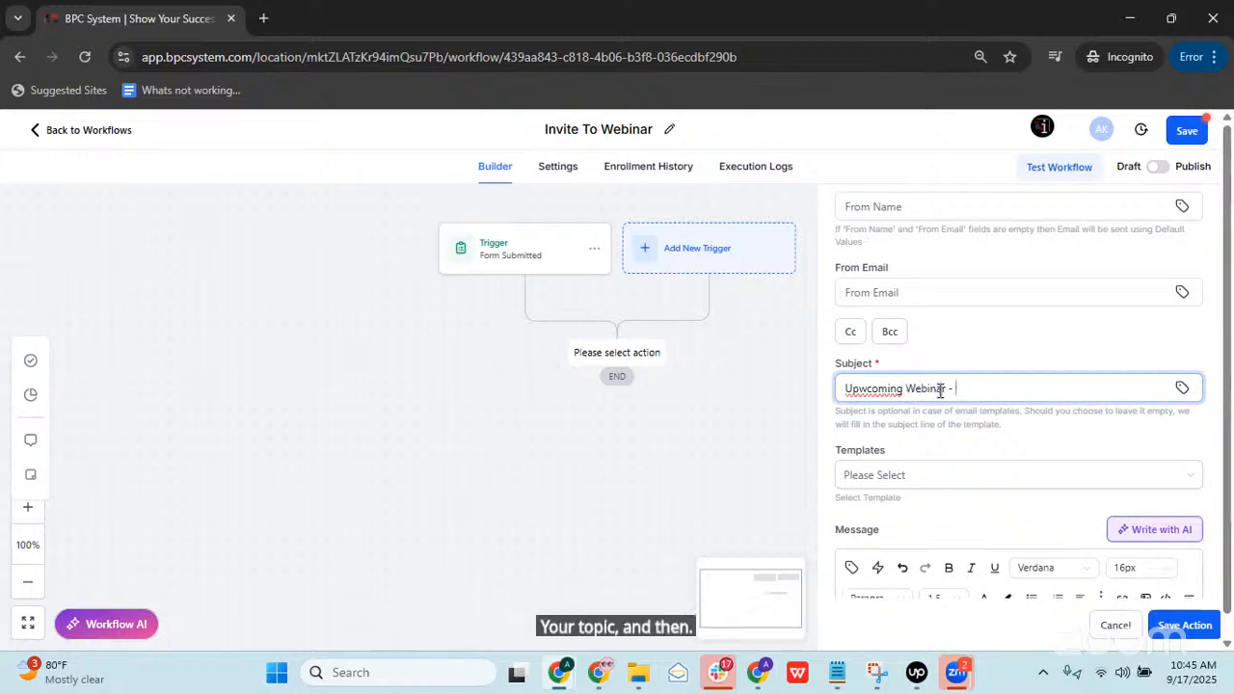
right_click(879, 386)
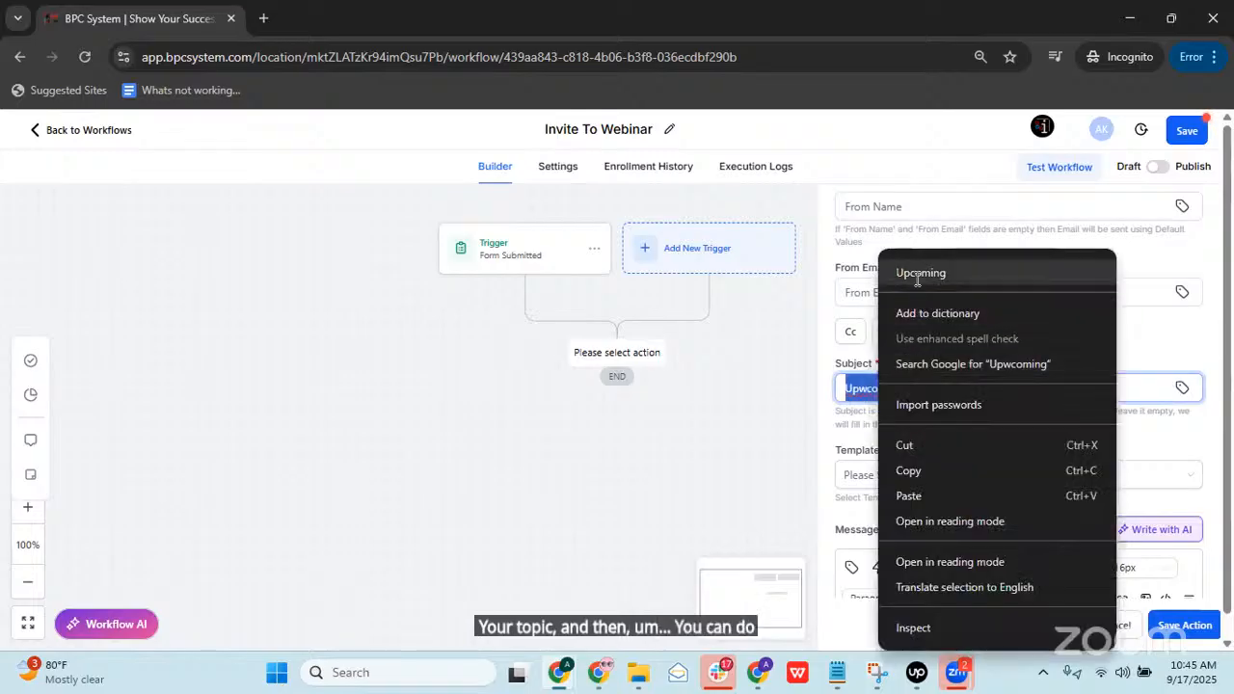
left_click(925, 274)
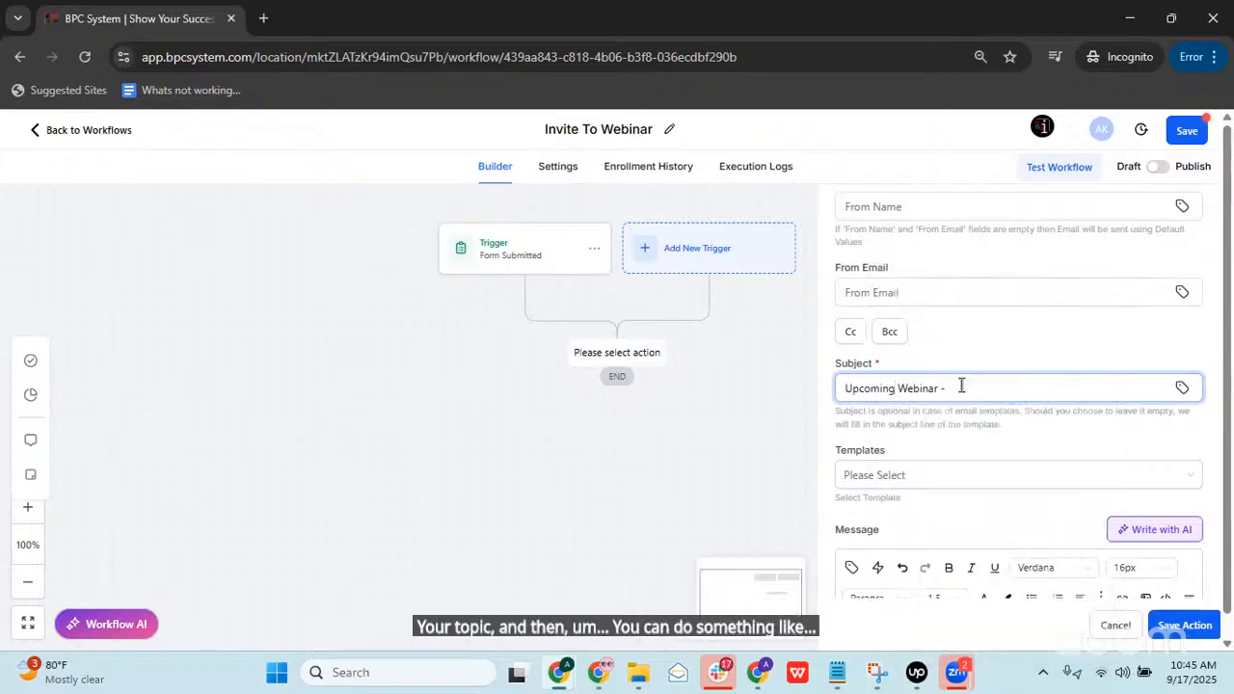
type("Register Now!!")
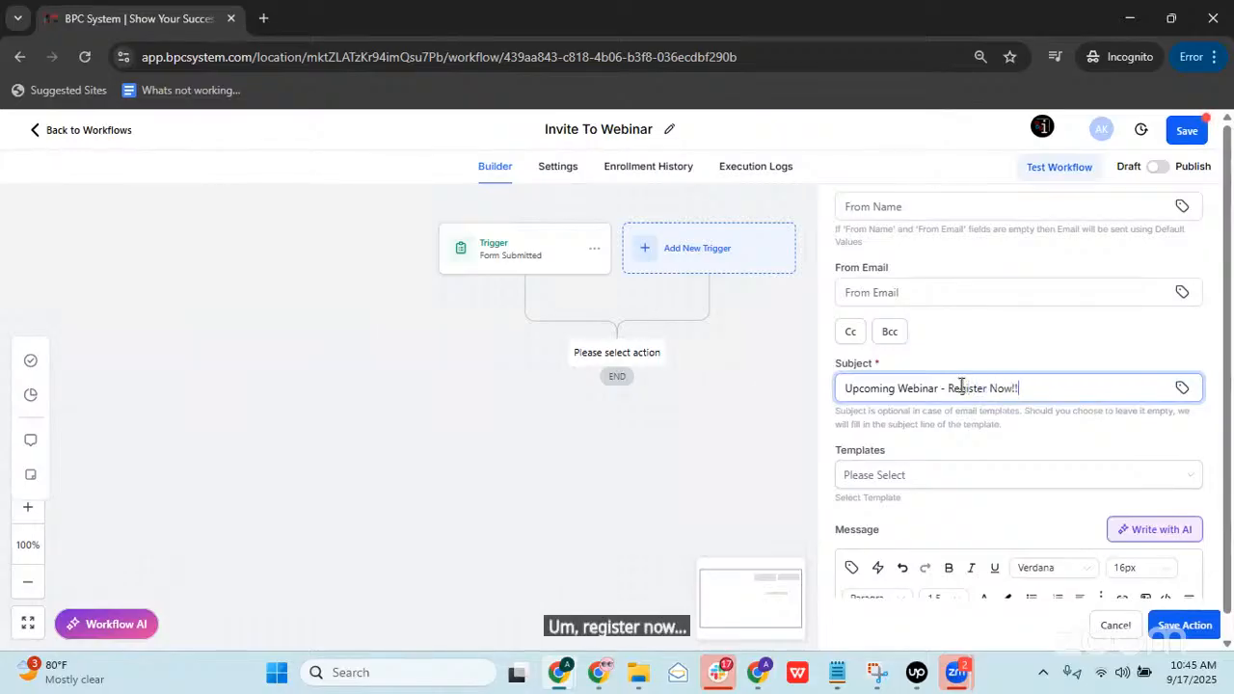
Step: Delete the "Thank you for registering." line from the message and save the email action
scroll(961, 386, "down", 3)
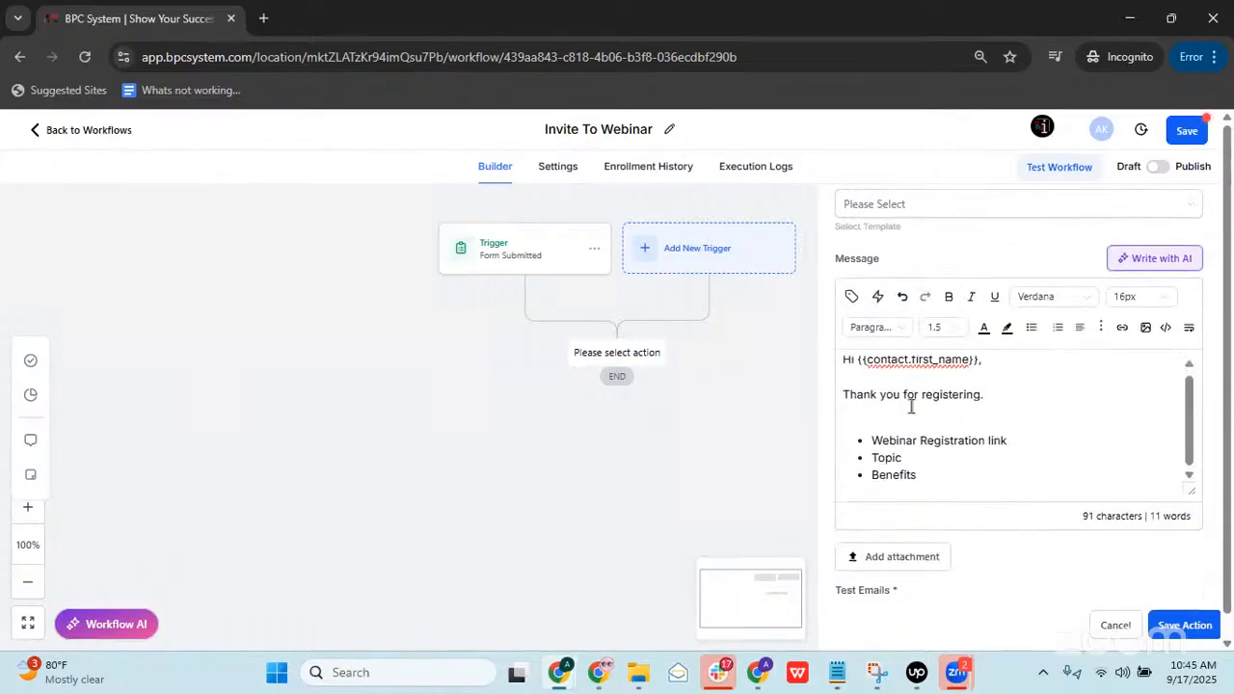
left_click_drag(1033, 440, 967, 466)
left_click(959, 473)
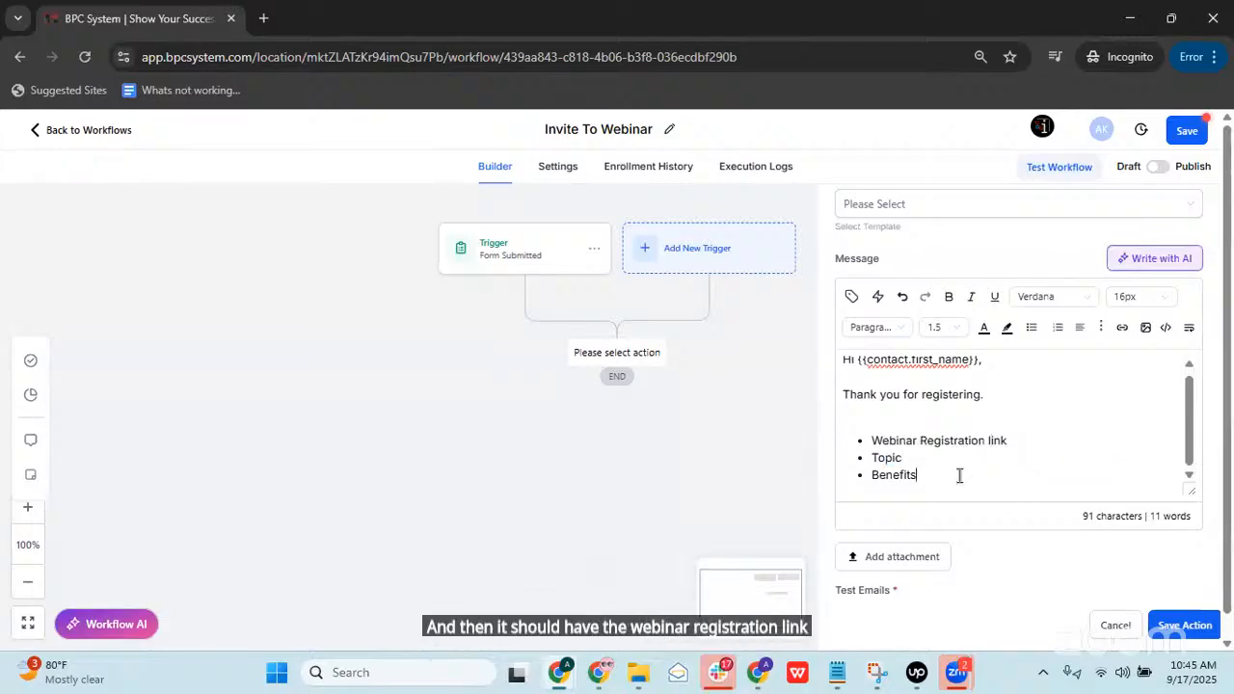
left_click_drag(985, 394, 841, 395)
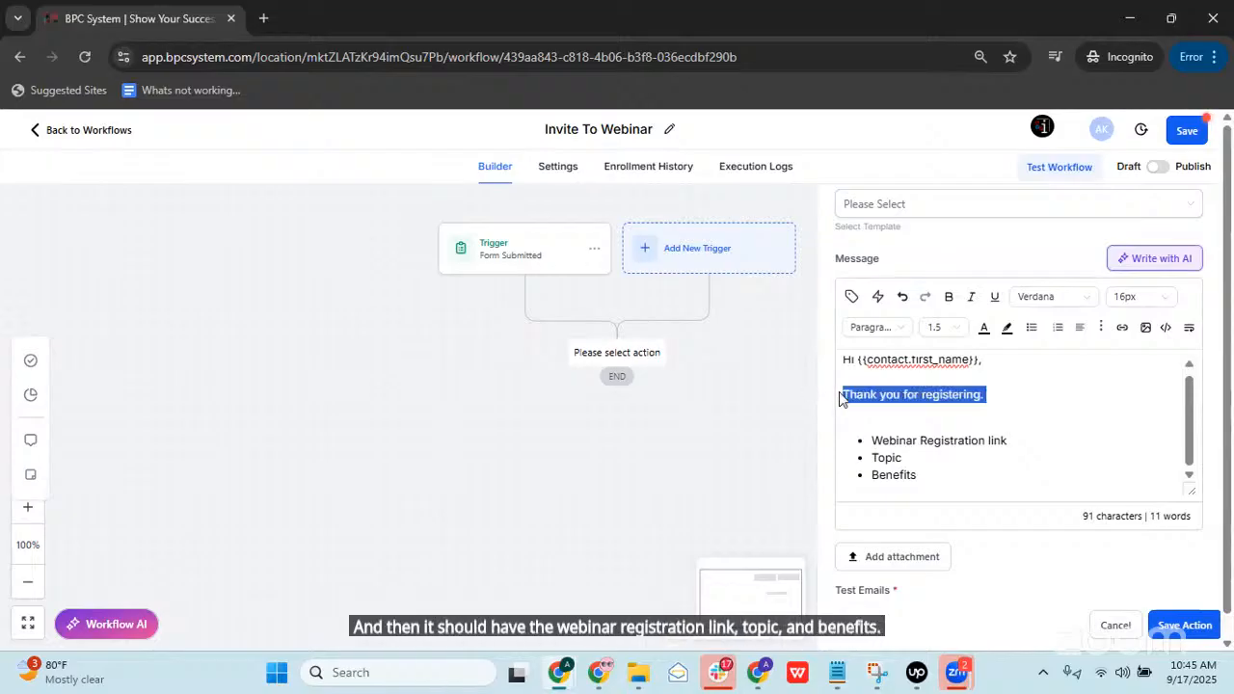
key("BackSpace")
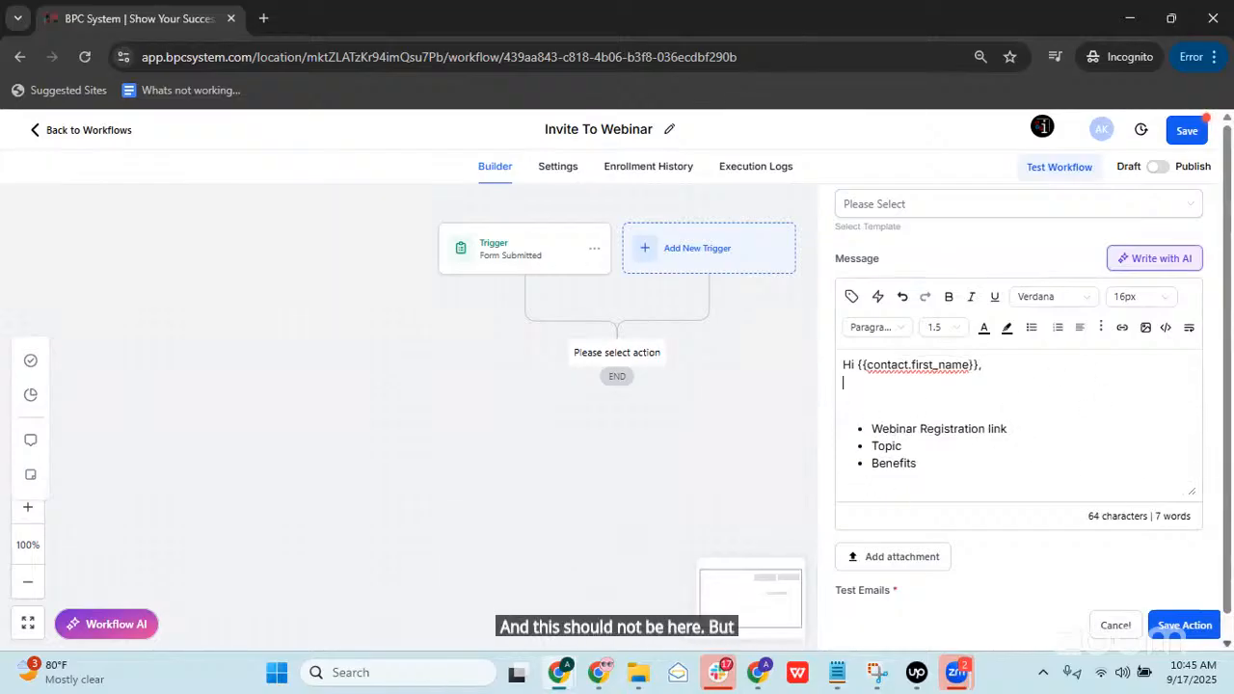
key("Down")
left_click(907, 451, "shift")
left_click(1000, 465)
left_click(1185, 625)
Step: Add an SMS action after the Email step with the message "3 things" and save it
scroll(602, 337, "down", 1)
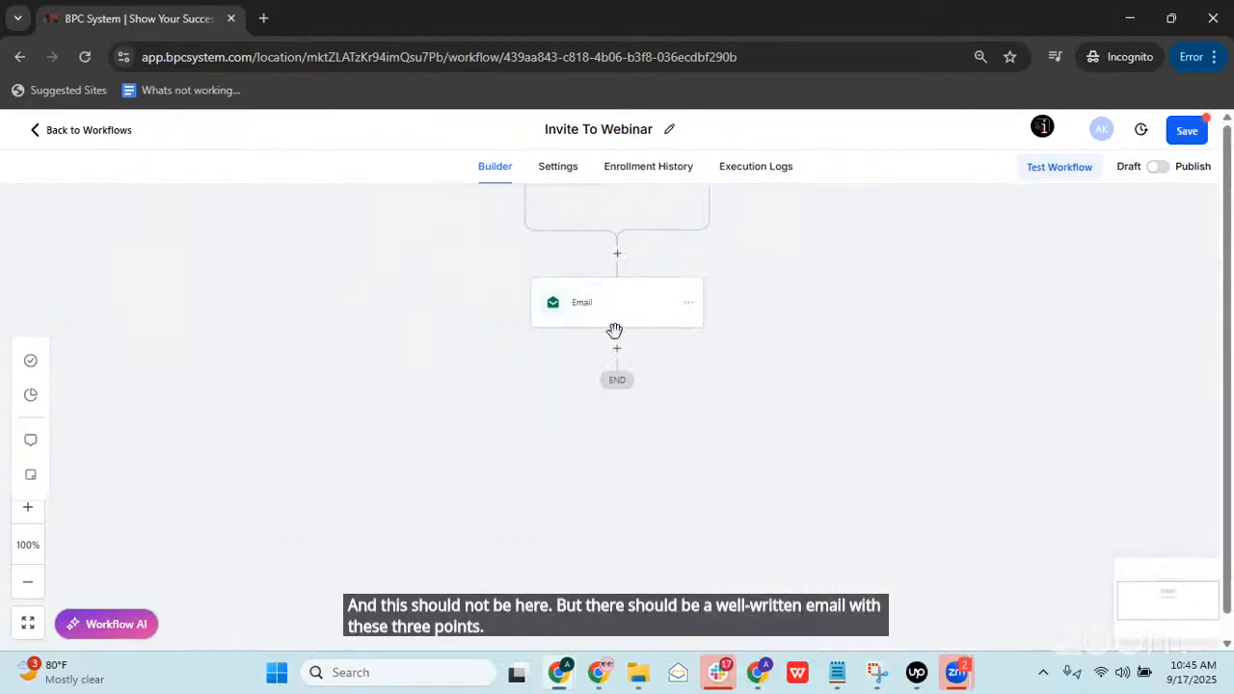
left_click(617, 348)
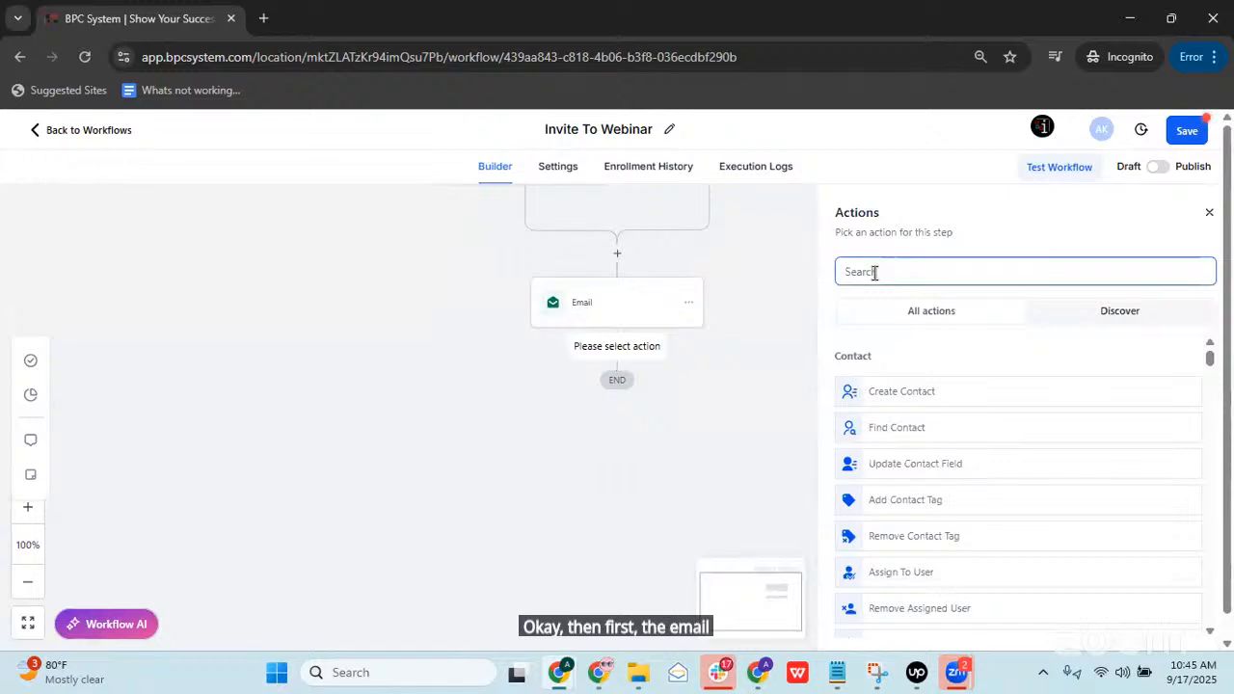
type("sms")
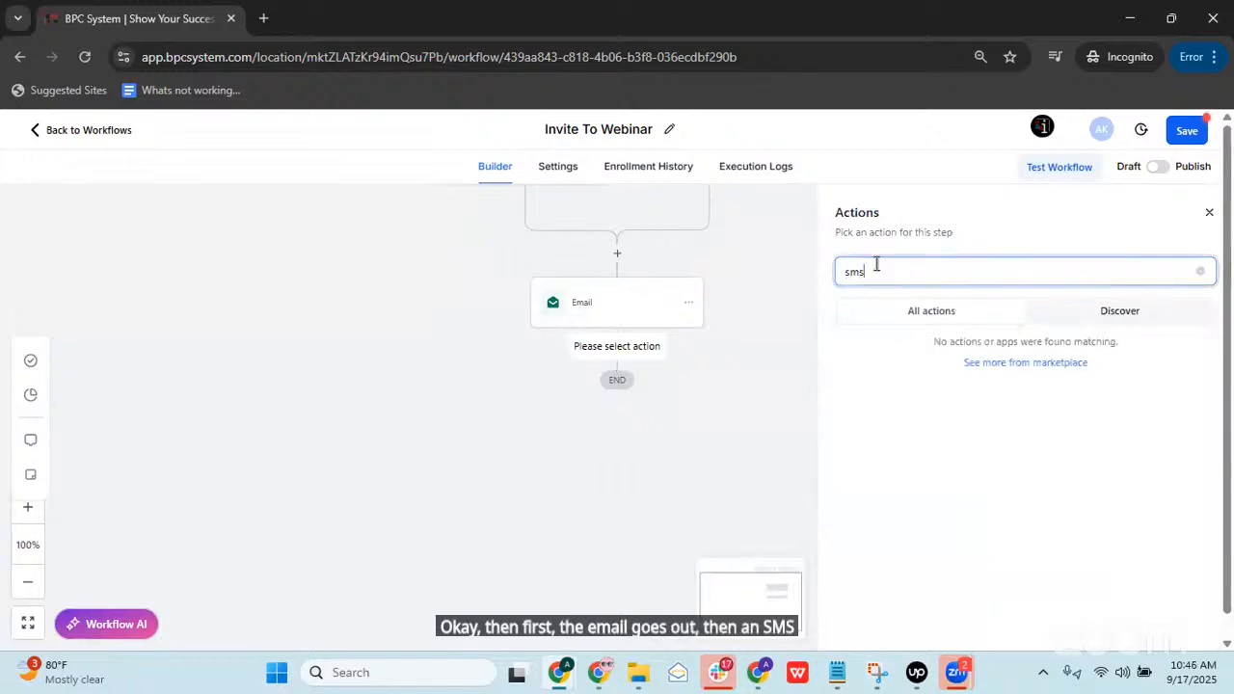
left_click(951, 398)
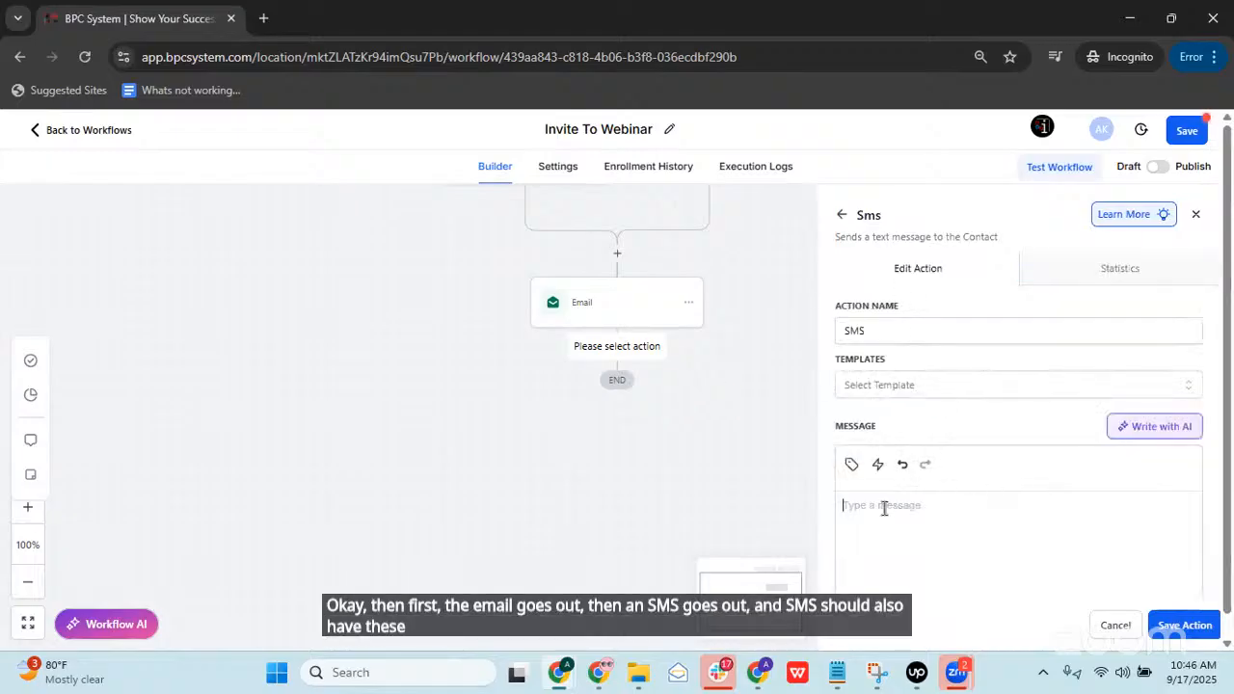
type("3 things")
left_click(1156, 625)
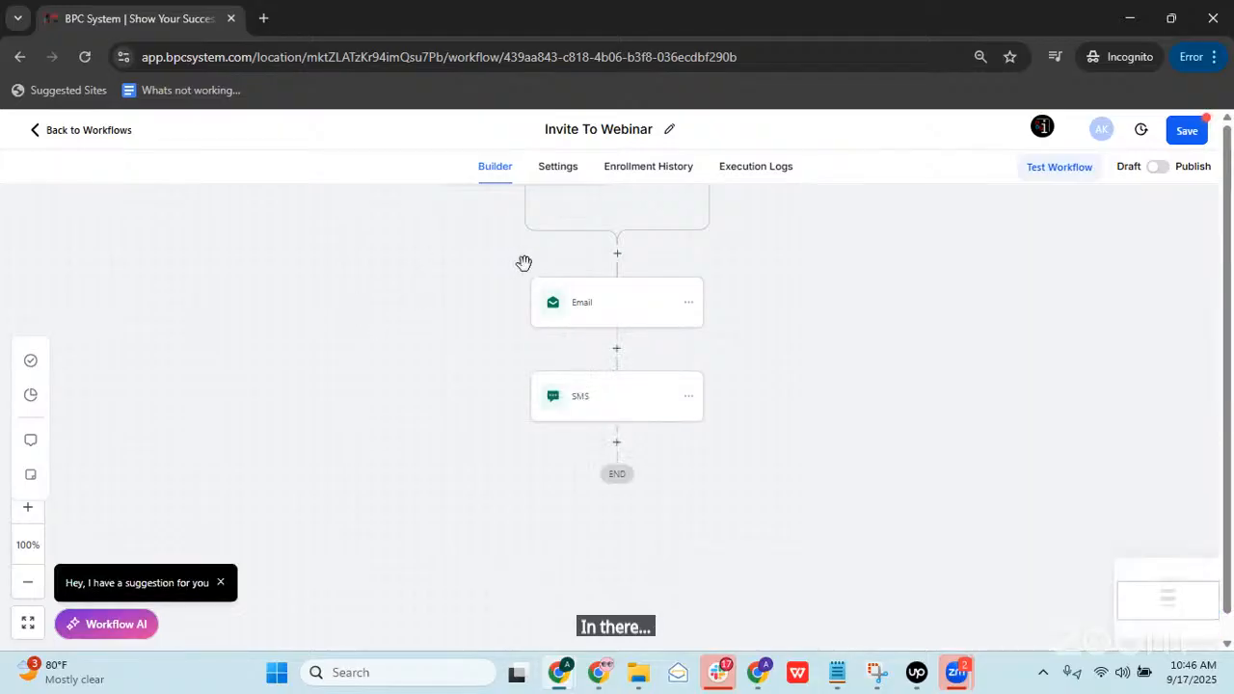
Step: Add a Wait action after the SMS step with a one-day time delay and save it
left_click(617, 445)
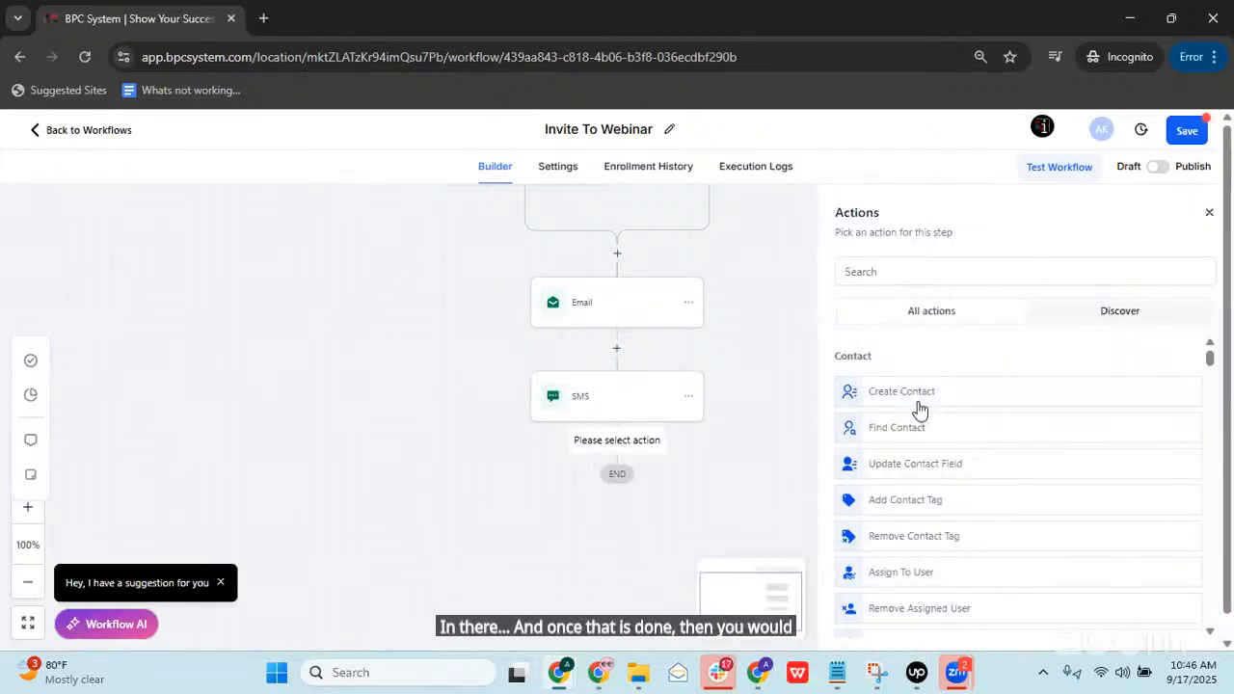
left_click(931, 275)
type("wait")
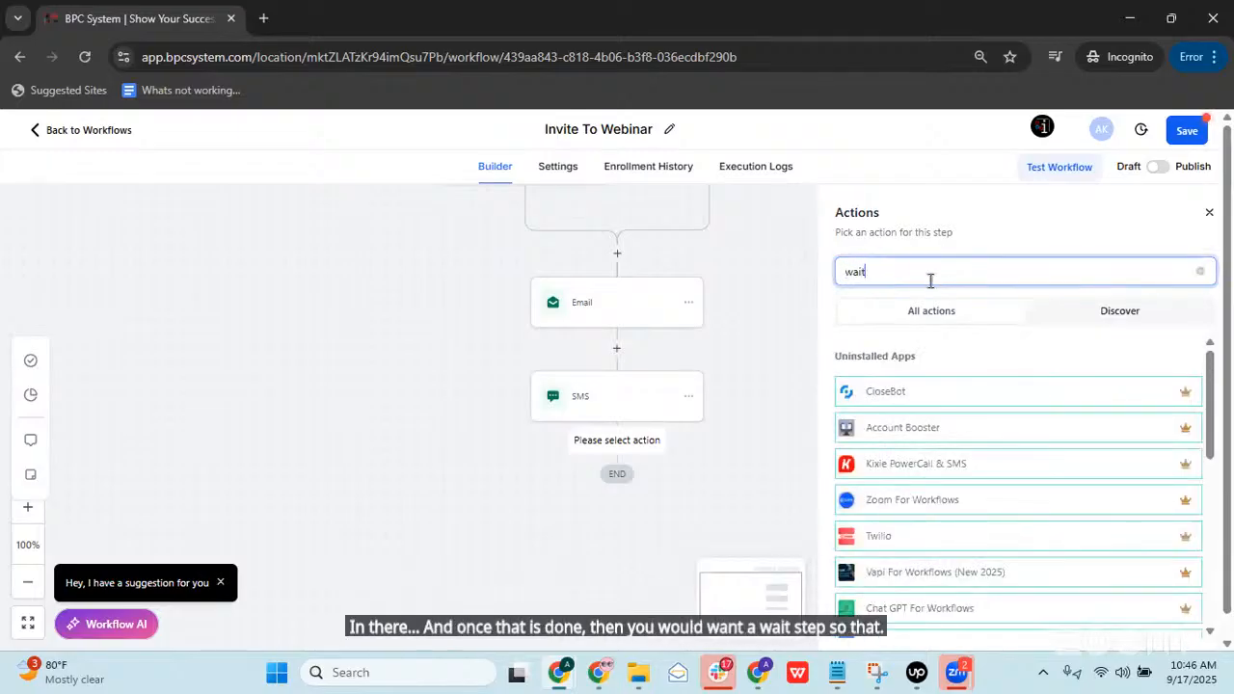
left_click(902, 403)
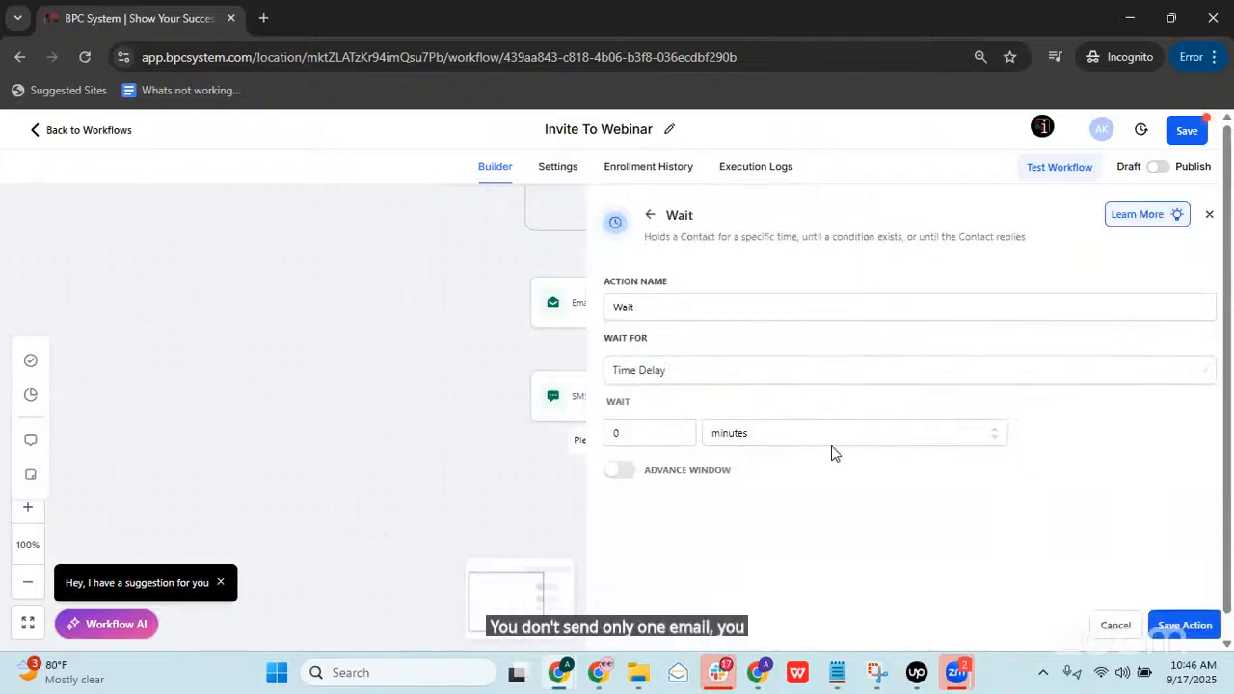
left_click(827, 438)
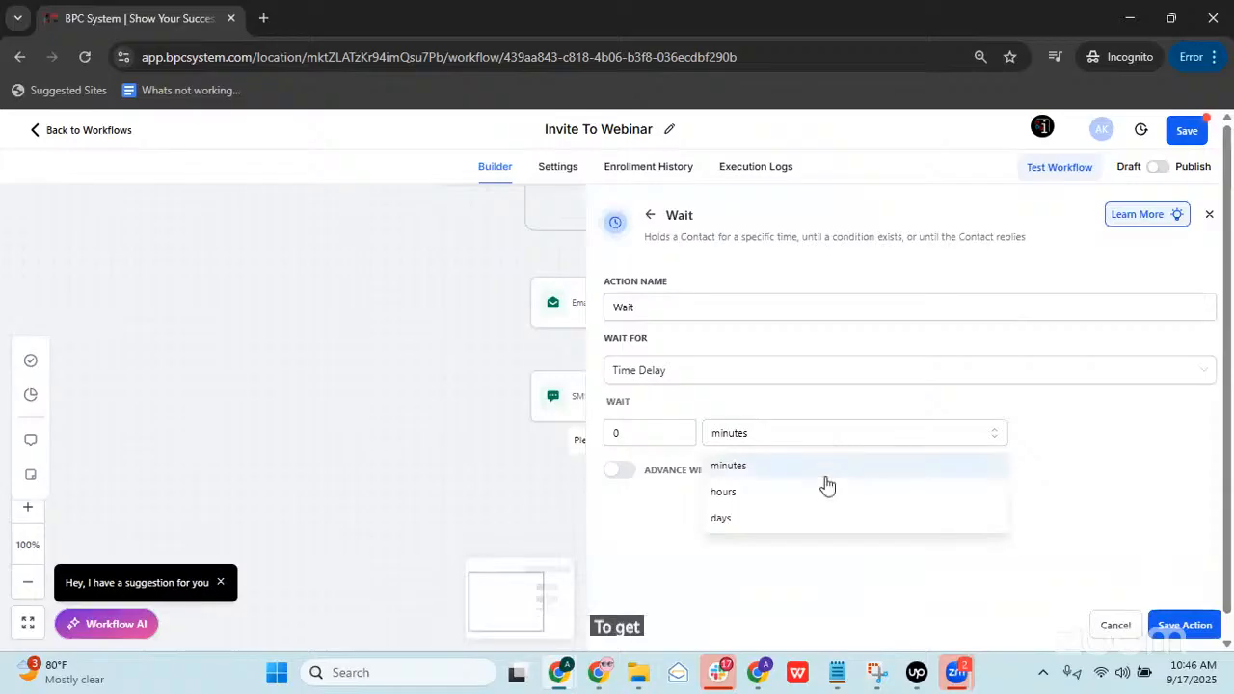
left_click(744, 516)
double_click(610, 435)
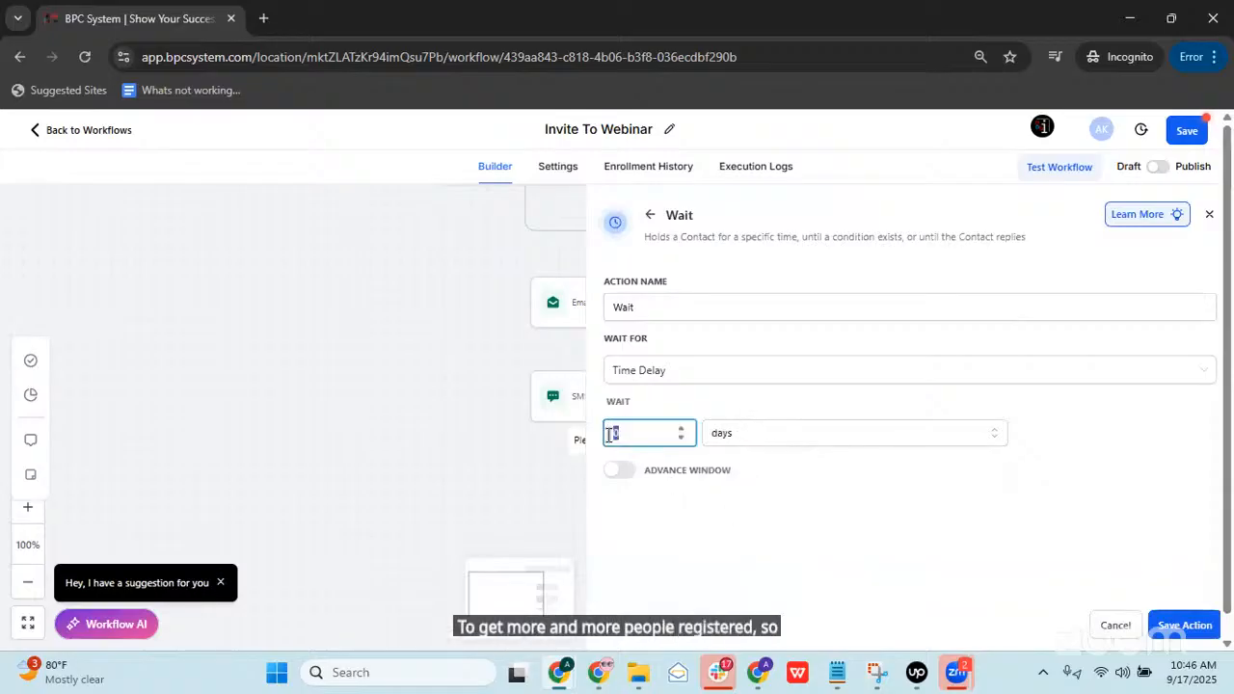
left_click(1185, 624)
scroll(575, 524, "down", 2)
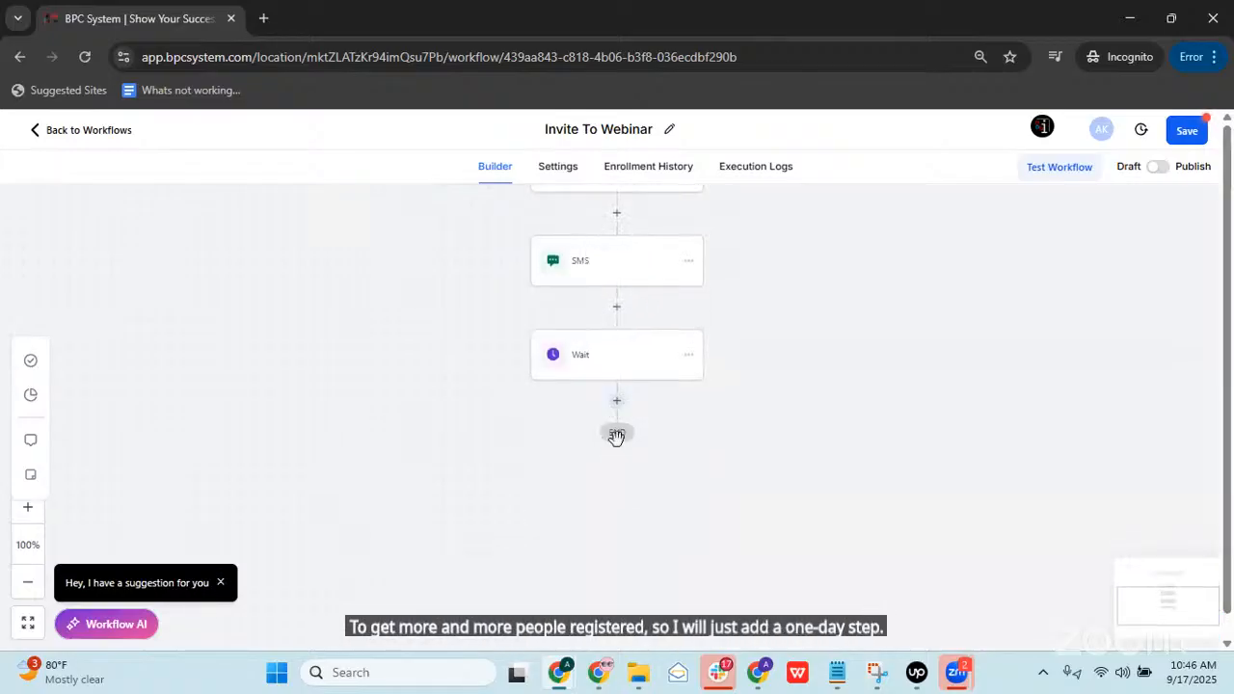
left_click(618, 401)
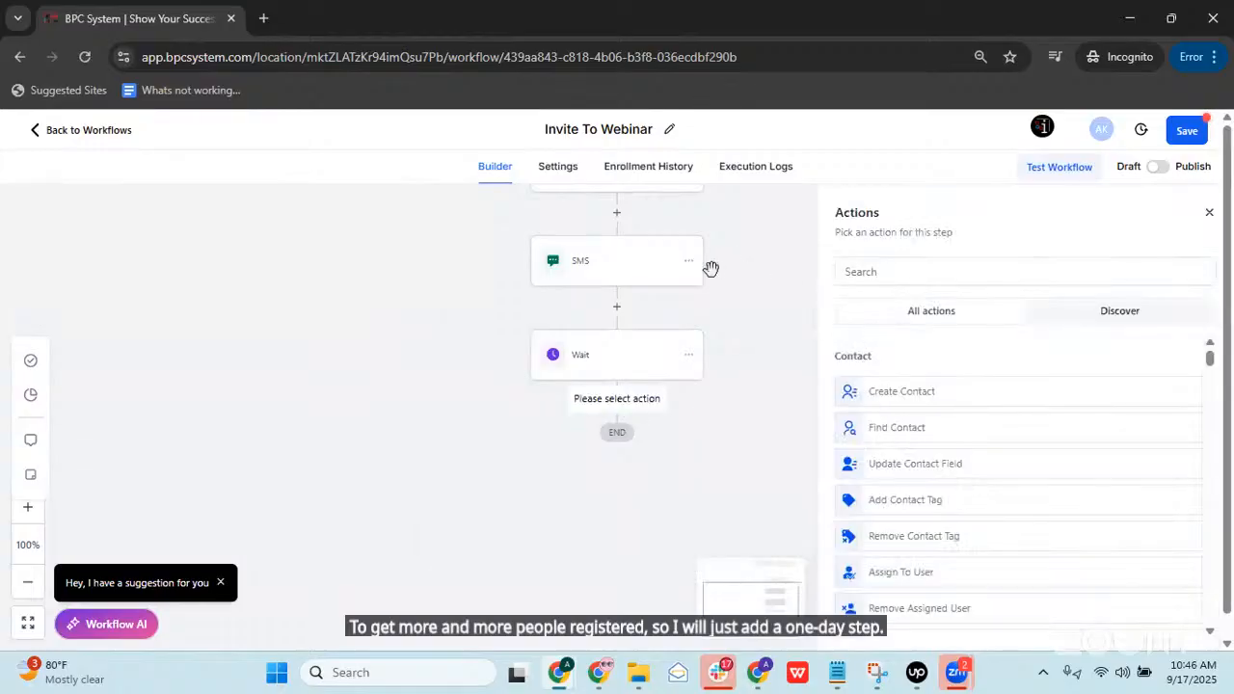
scroll(743, 304, "up", 1)
scroll(743, 304, "up", 1)
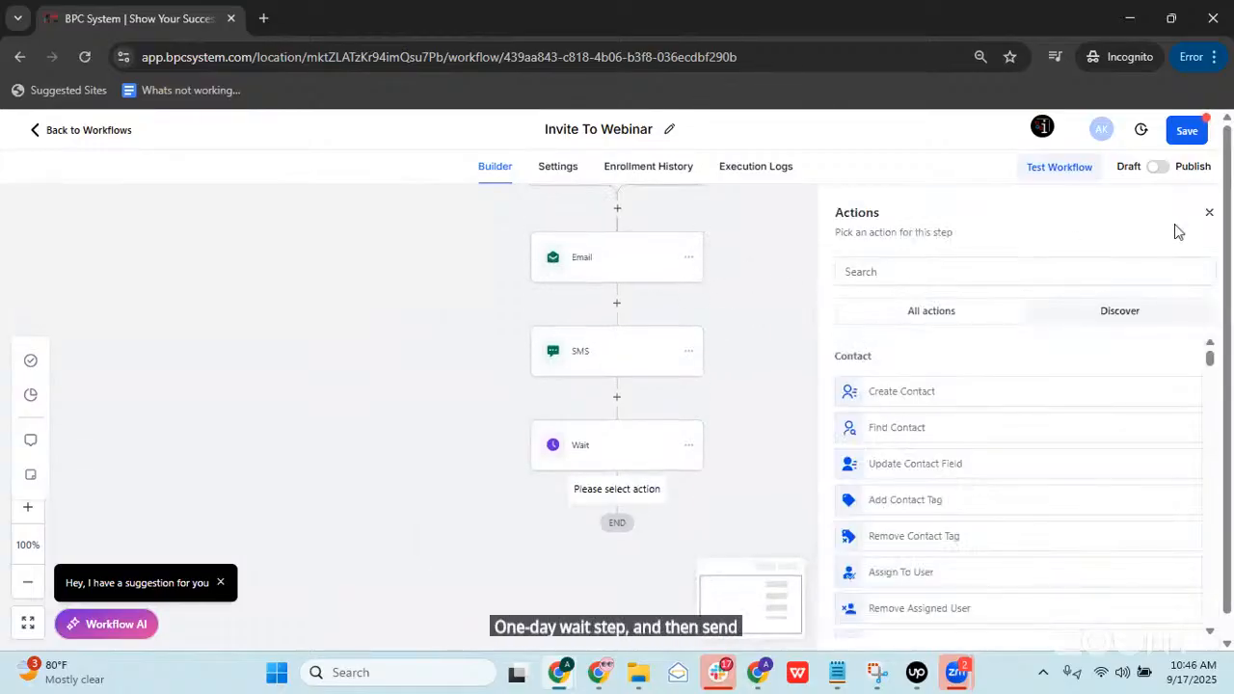
left_click(1209, 212)
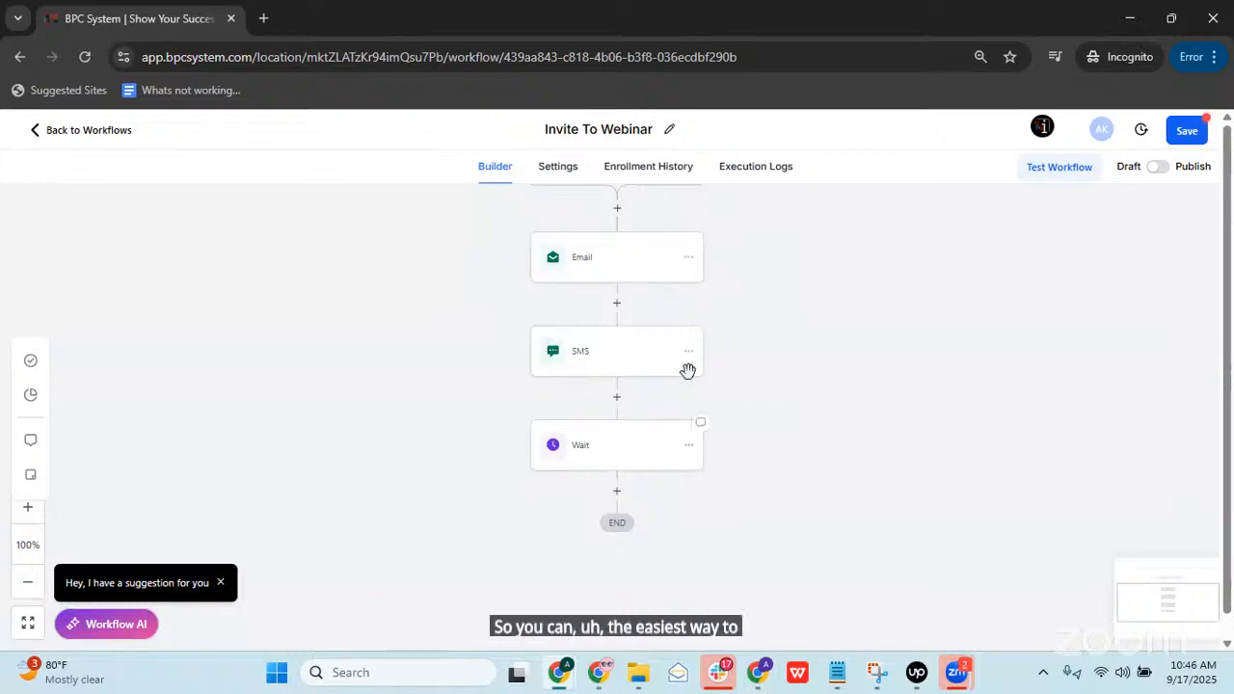
Step: Copy all actions from the Email step onward and paste them below the Wait step
left_click(689, 259)
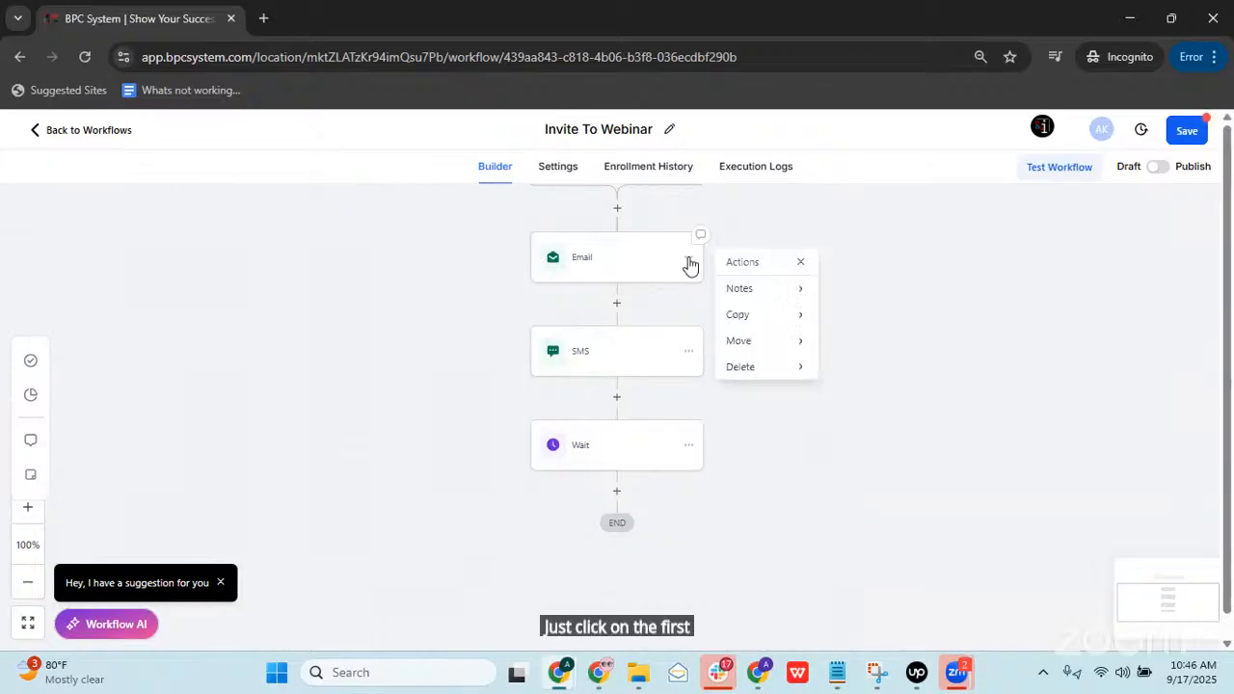
left_click(749, 315)
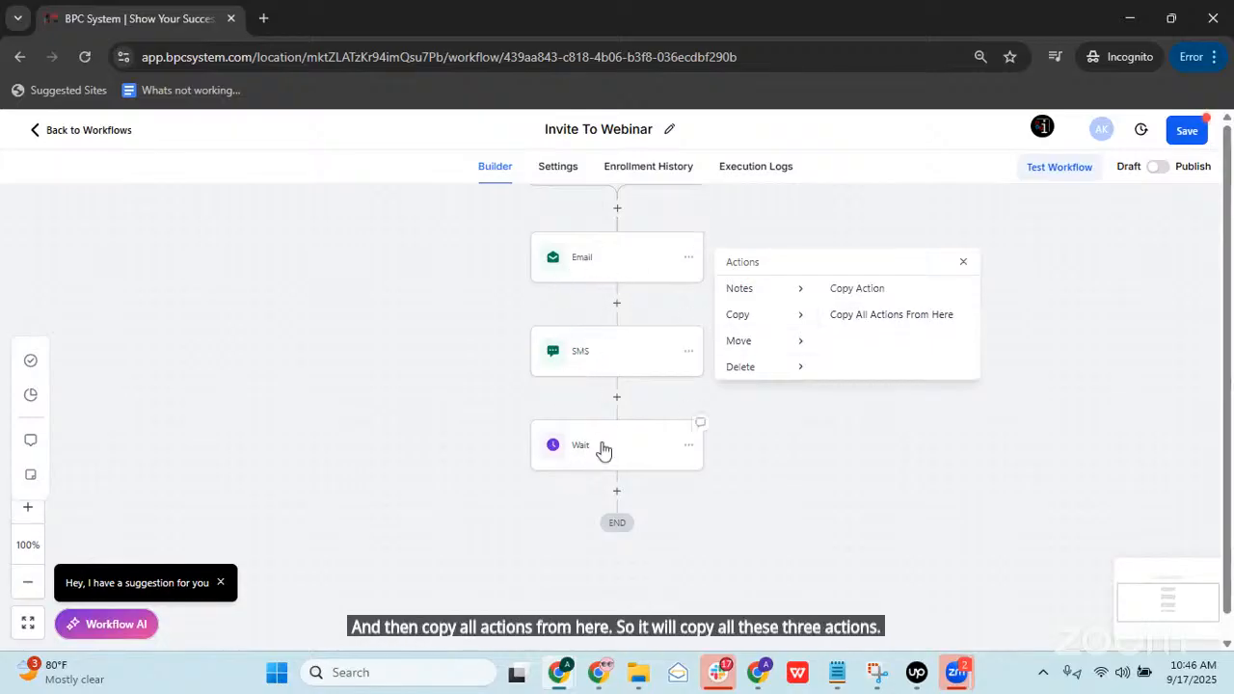
left_click(864, 315)
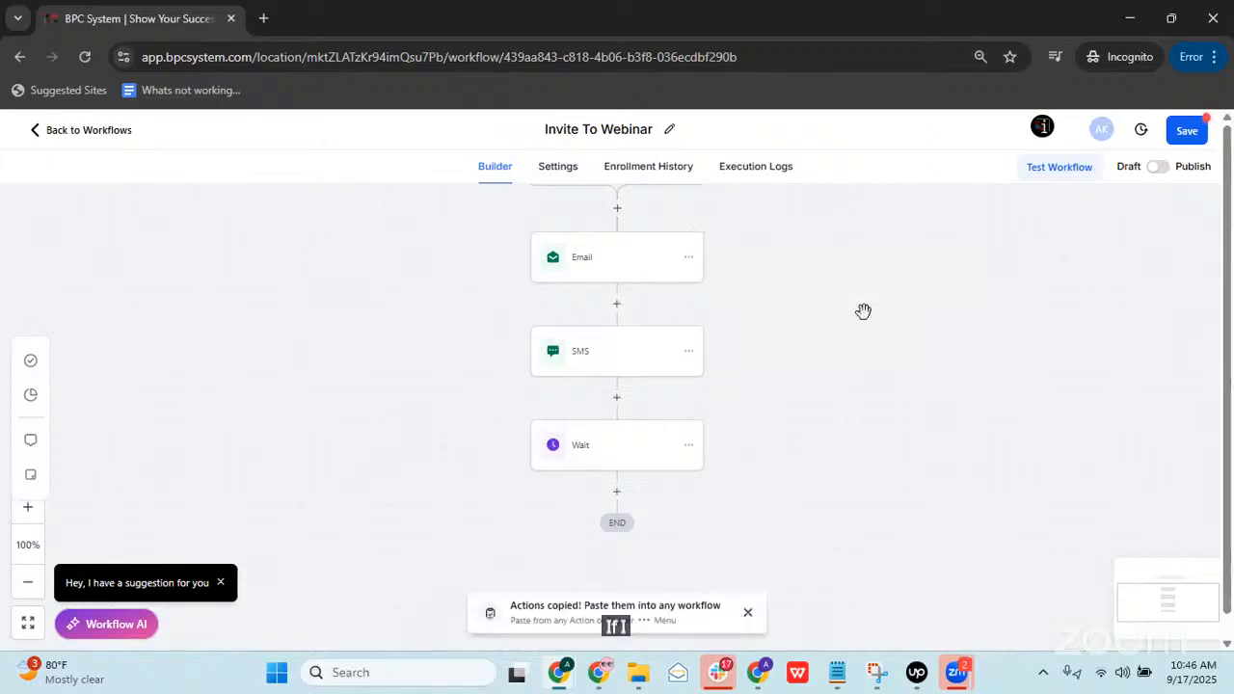
scroll(548, 357, "down", 1)
mouse_move(610, 408)
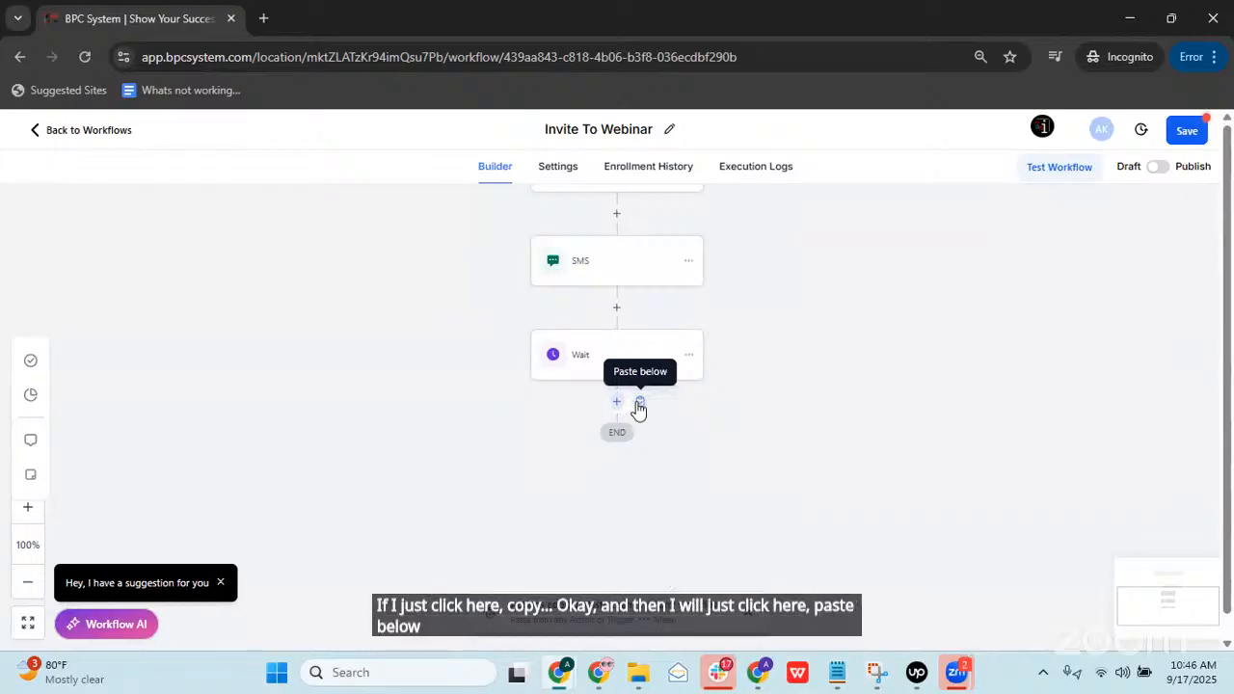
left_click(641, 403)
Step: Paste the copied Email, SMS and Wait actions two more times at the end of the workflow
scroll(617, 349, "down", 2)
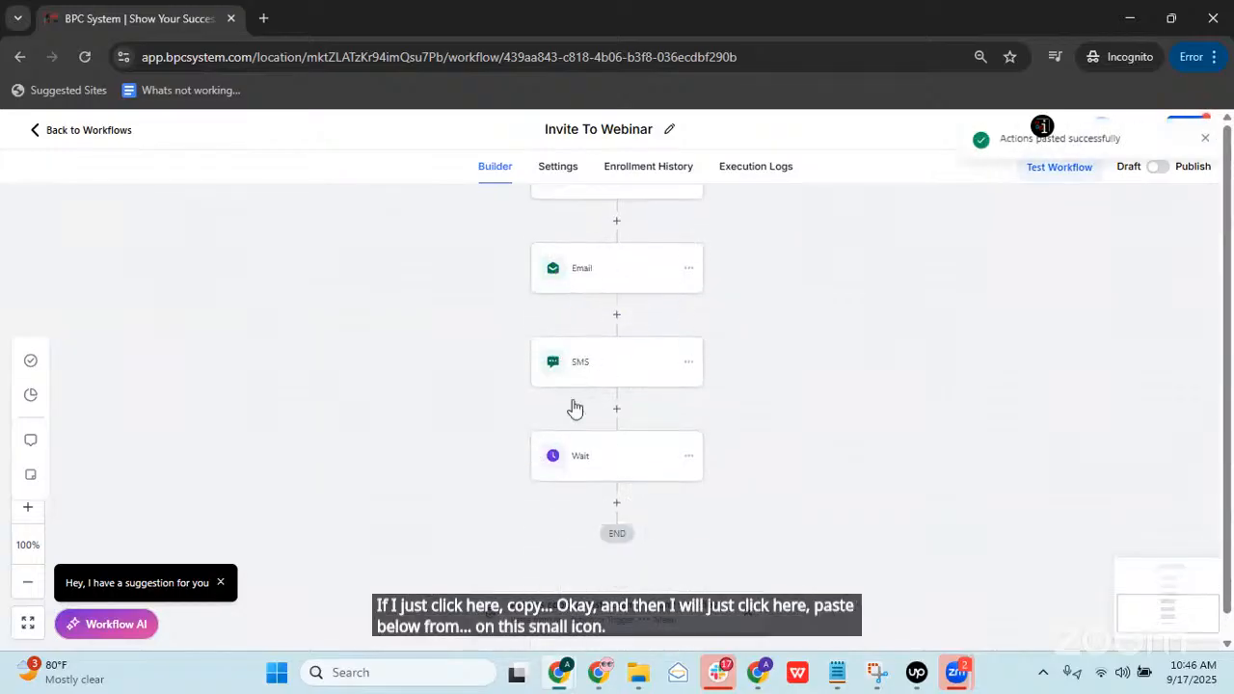
scroll(622, 502, "down", 1)
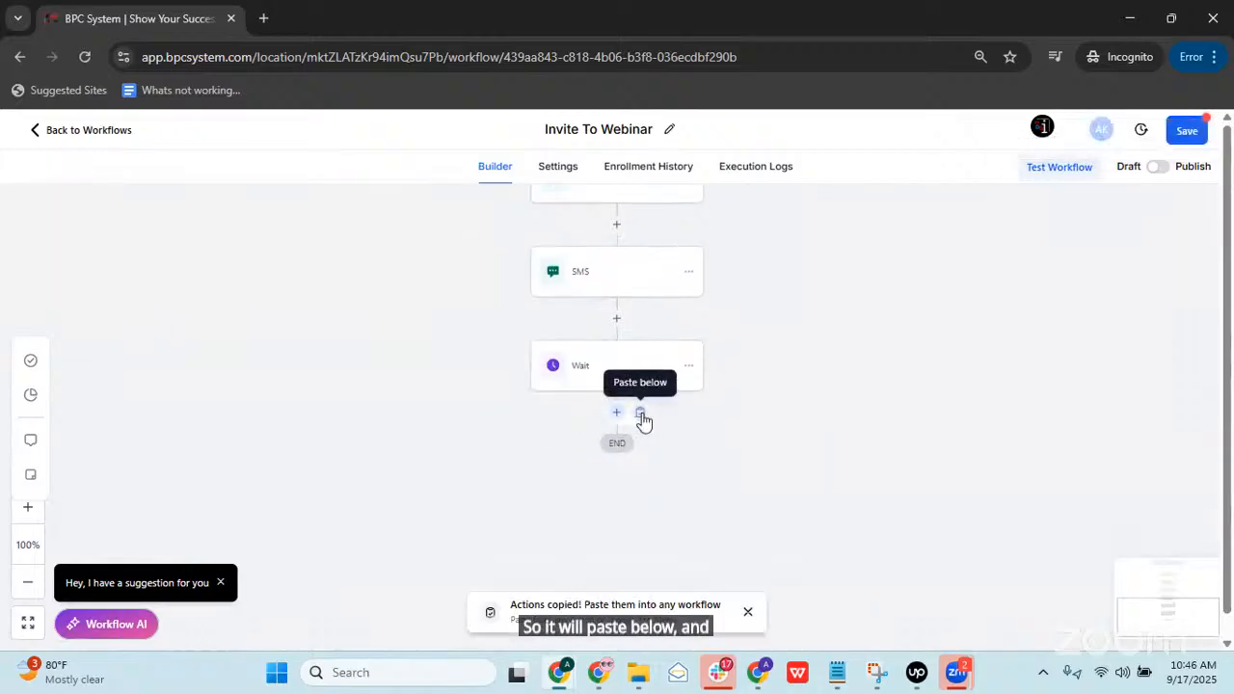
left_click(641, 414)
scroll(617, 424, "down", 3)
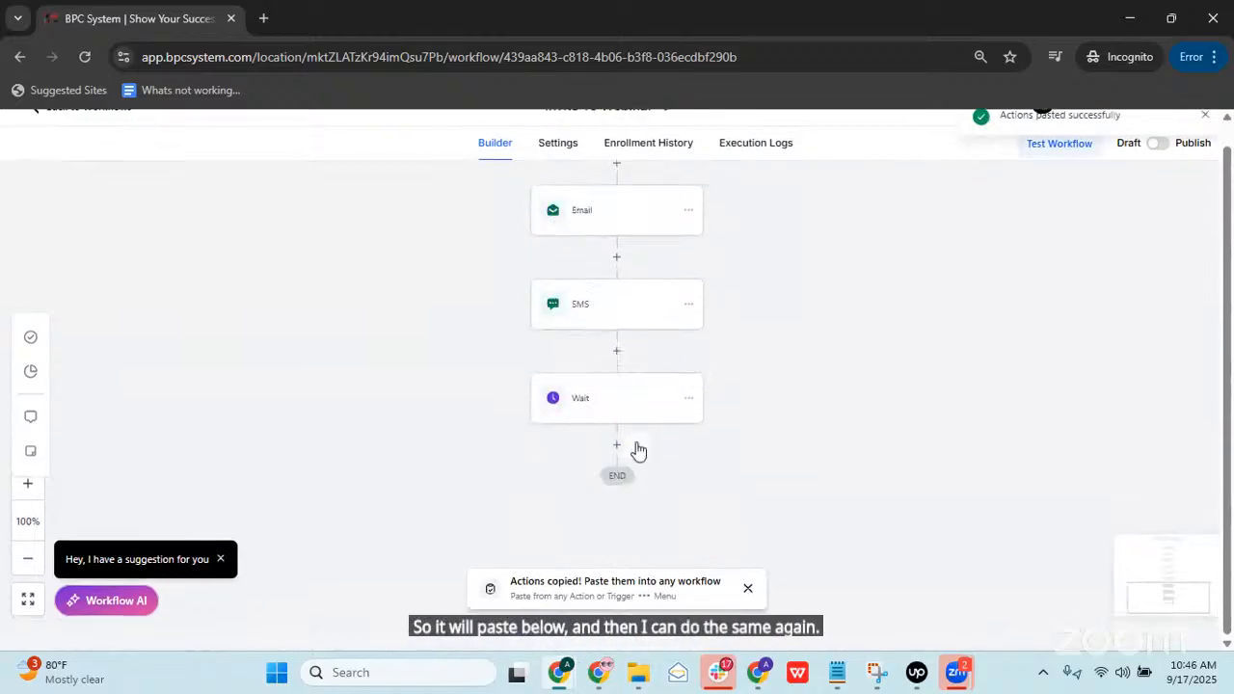
left_click(639, 450)
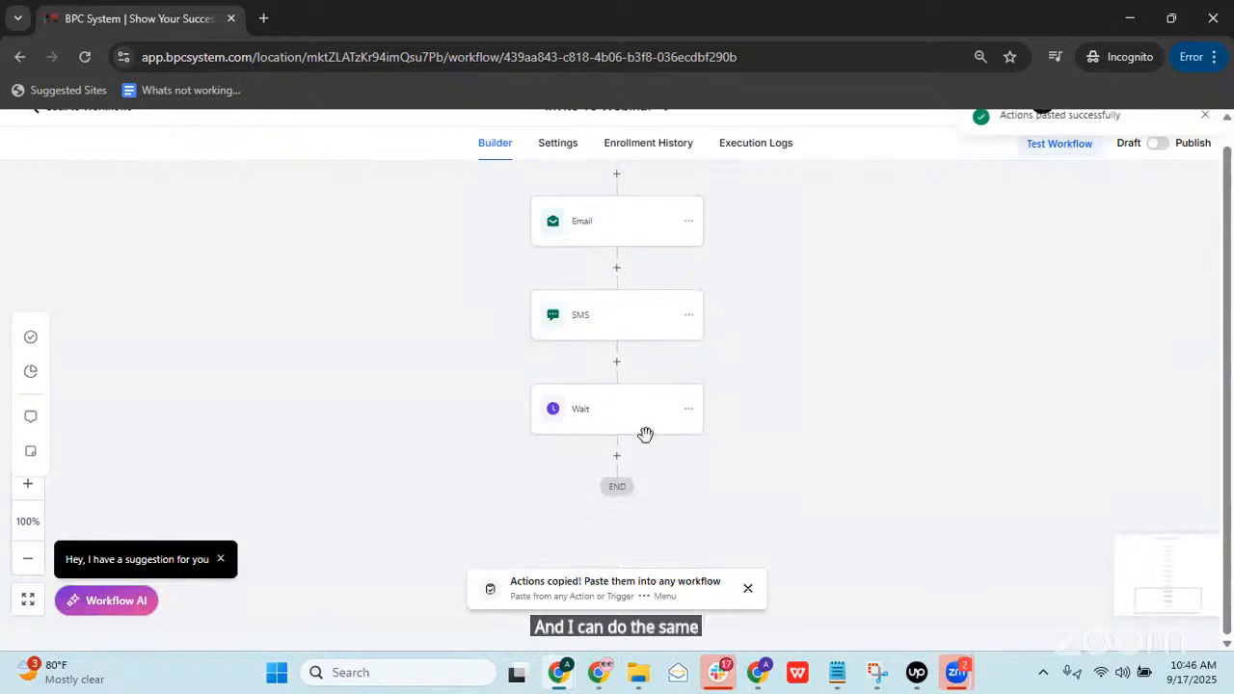
Step: Review the pasted sequence, examining the contents of the second Email and SMS actions without changing them
scroll(627, 391, "up", 6)
scroll(622, 390, "down", 4)
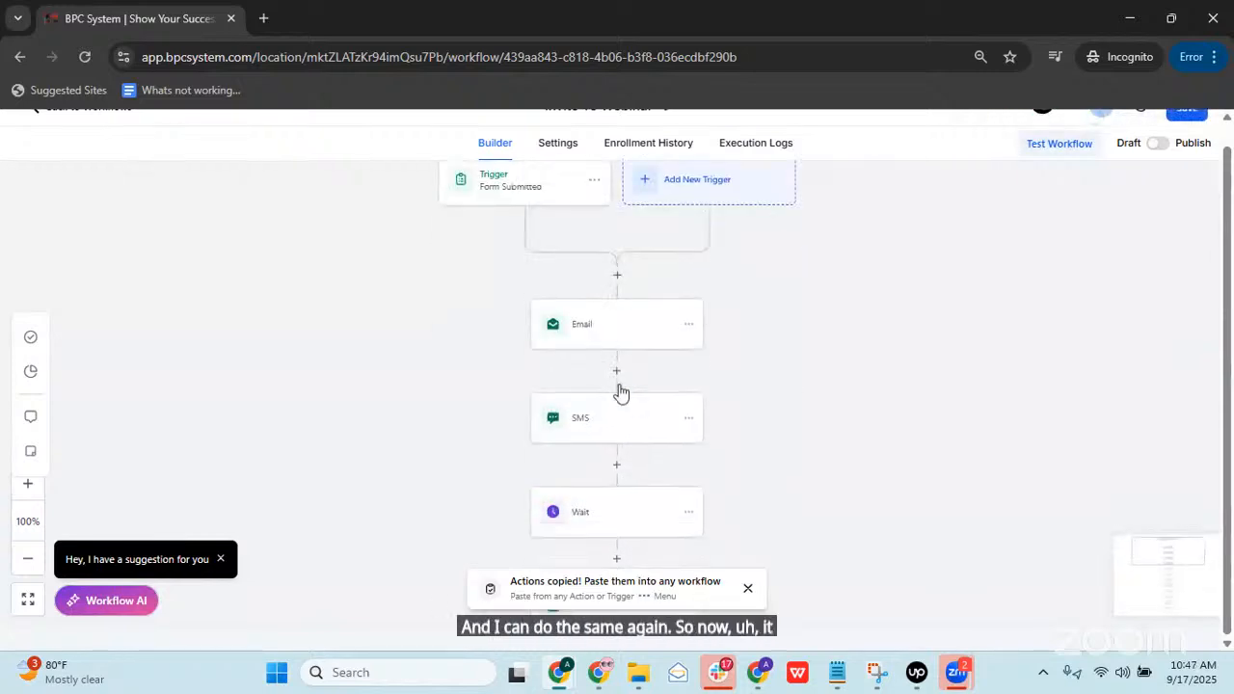
scroll(591, 393, "down", 1)
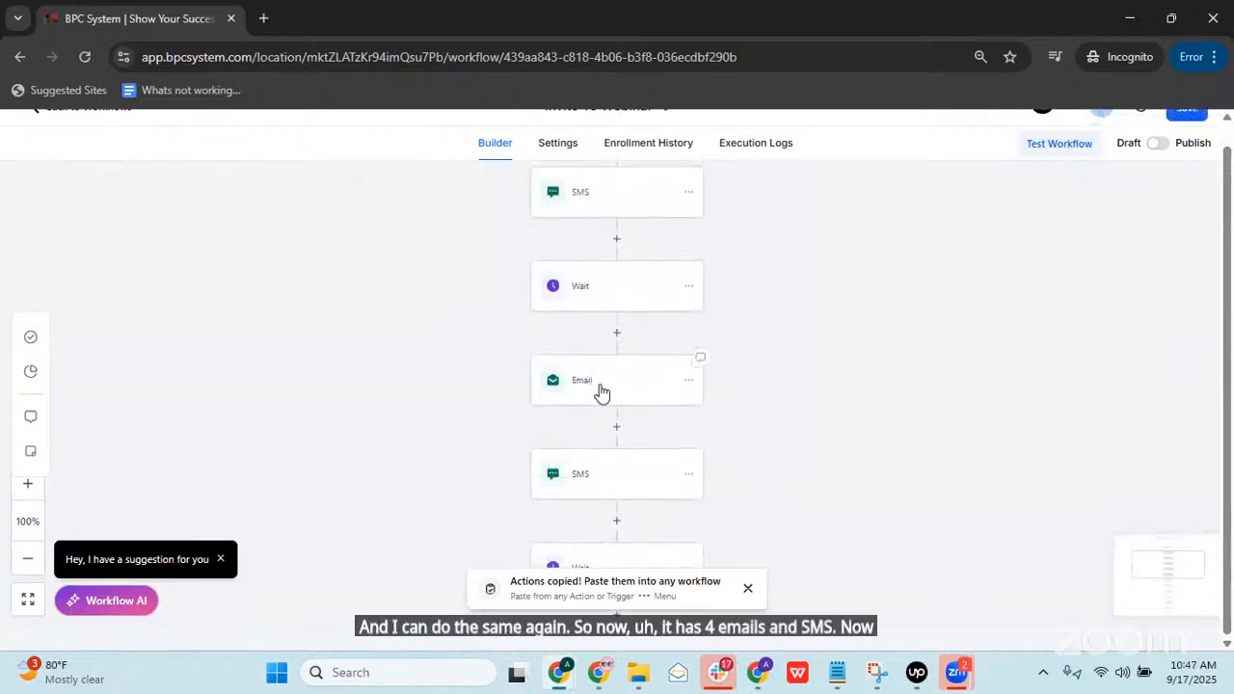
left_click(600, 391)
scroll(955, 434, "down", 5)
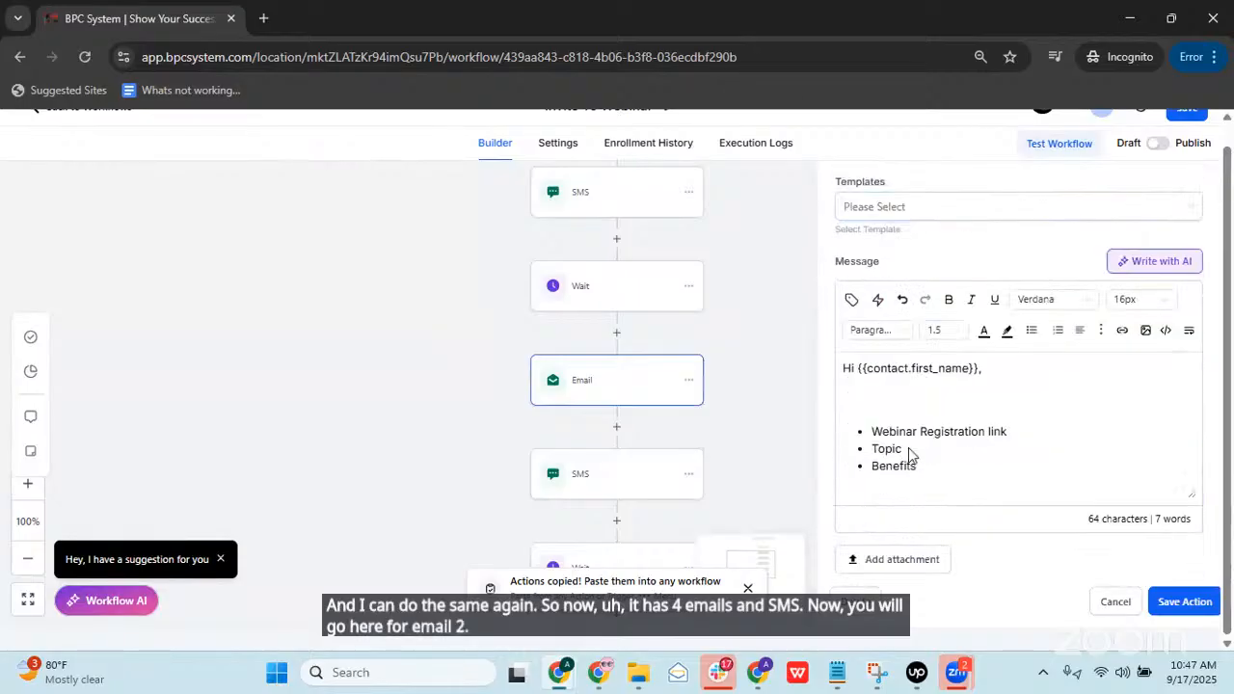
left_click(623, 479)
scroll(643, 414, "down", 4)
scroll(651, 393, "down", 2)
scroll(651, 393, "down", 1)
left_click(1116, 602)
scroll(789, 344, "up", 6)
scroll(1175, 269, "down", 7)
scroll(1210, 204, "up", 3)
scroll(1210, 204, "down", 2)
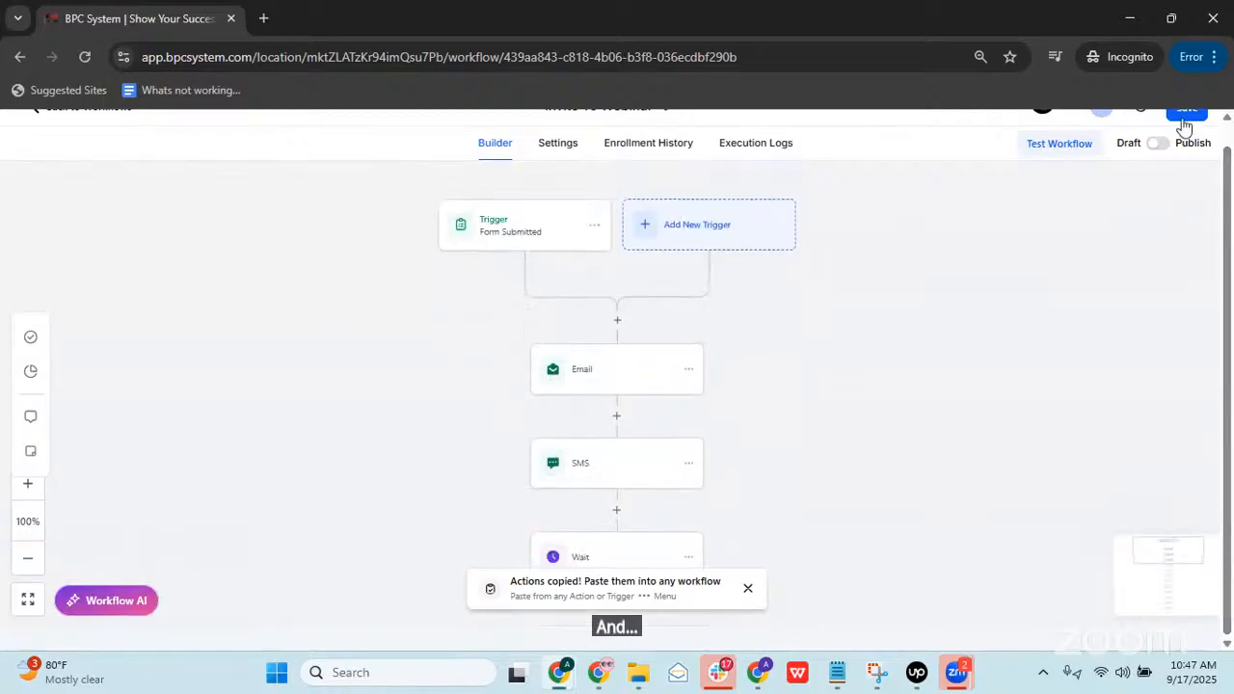
Step: Save the "Invite To Webinar" workflow and return to the workflow list
left_click(1168, 113)
scroll(899, 230, "up", 1)
scroll(868, 261, "up", 1)
left_click_drag(845, 274, 855, 214)
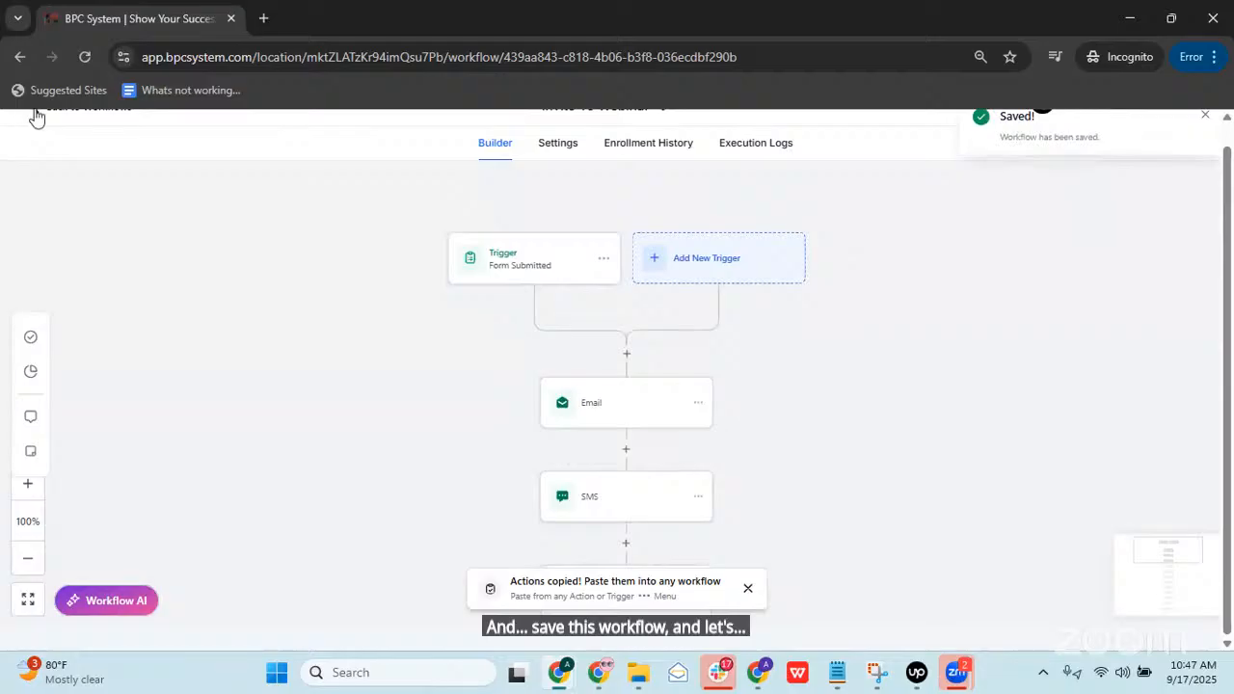
left_click(30, 115)
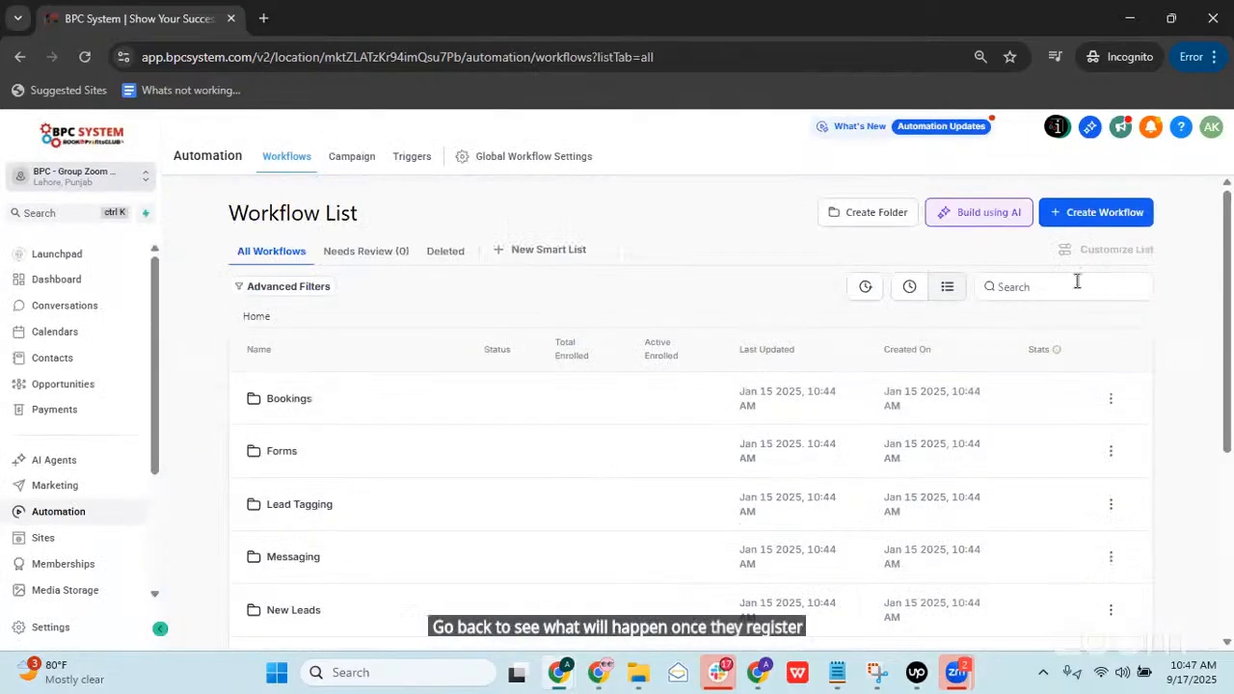
Step: Create a new workflow from scratch and name it "Registered for webinar"
left_click(1048, 222)
left_click(1070, 247)
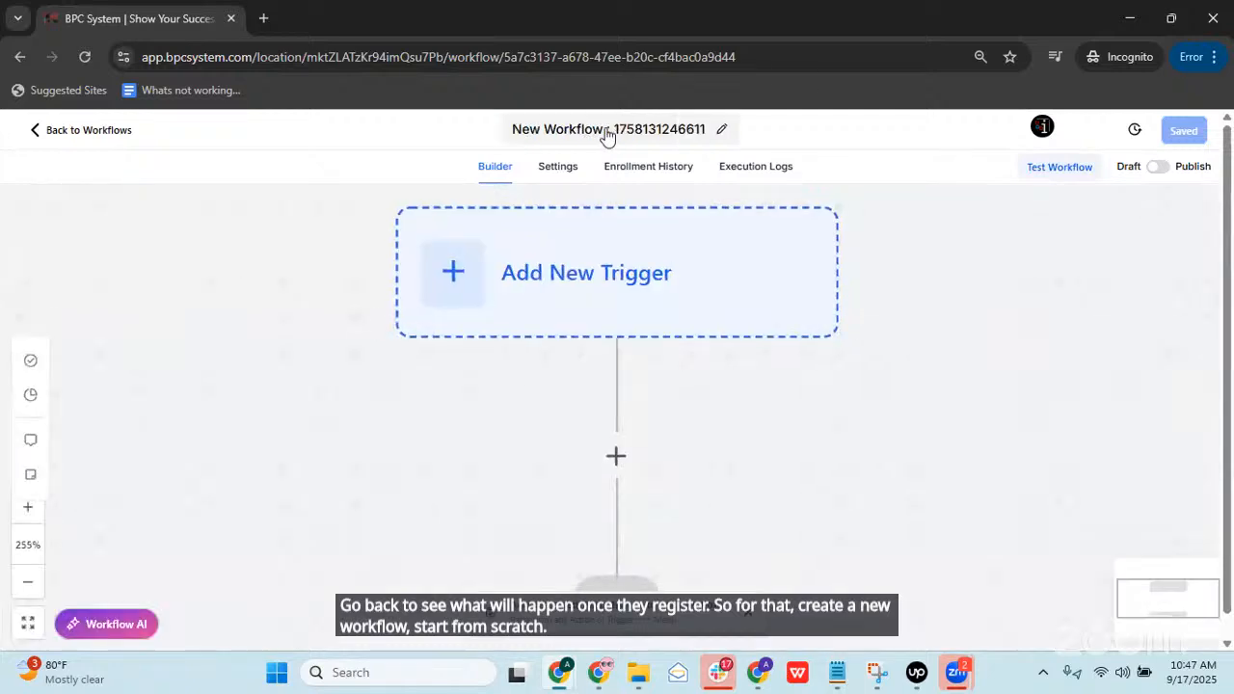
double_click(608, 132)
key("ctrl+a")
type("Registered for ")
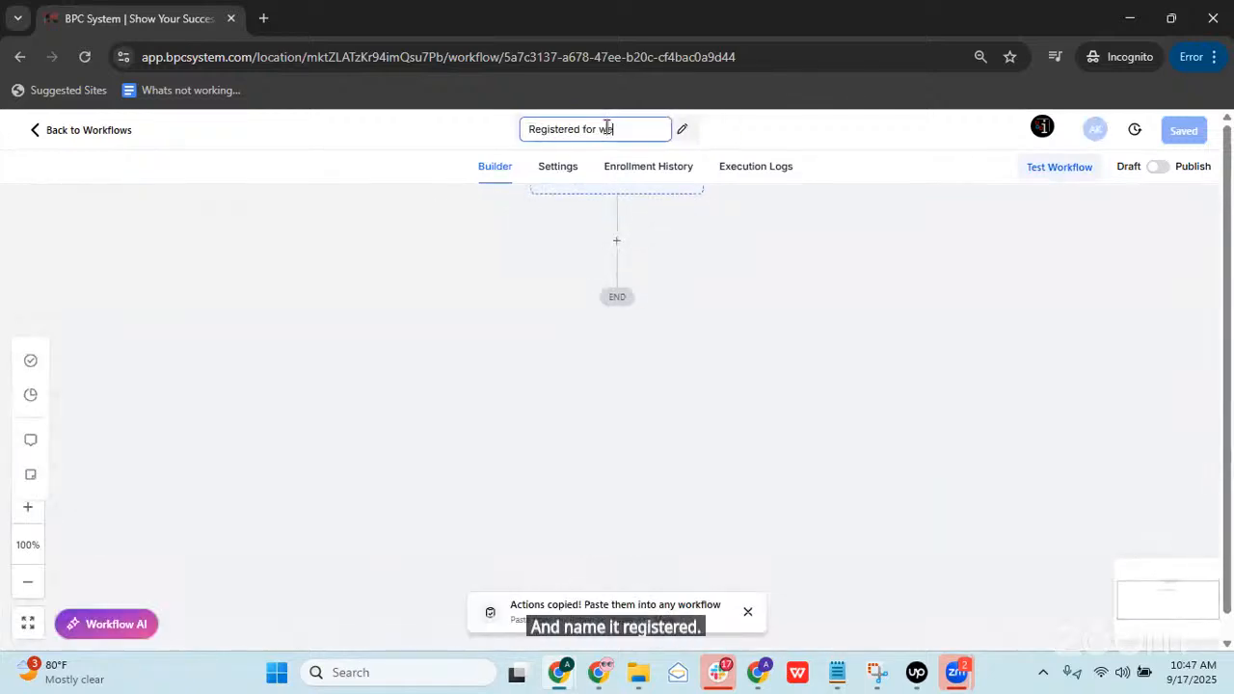
type("webinar")
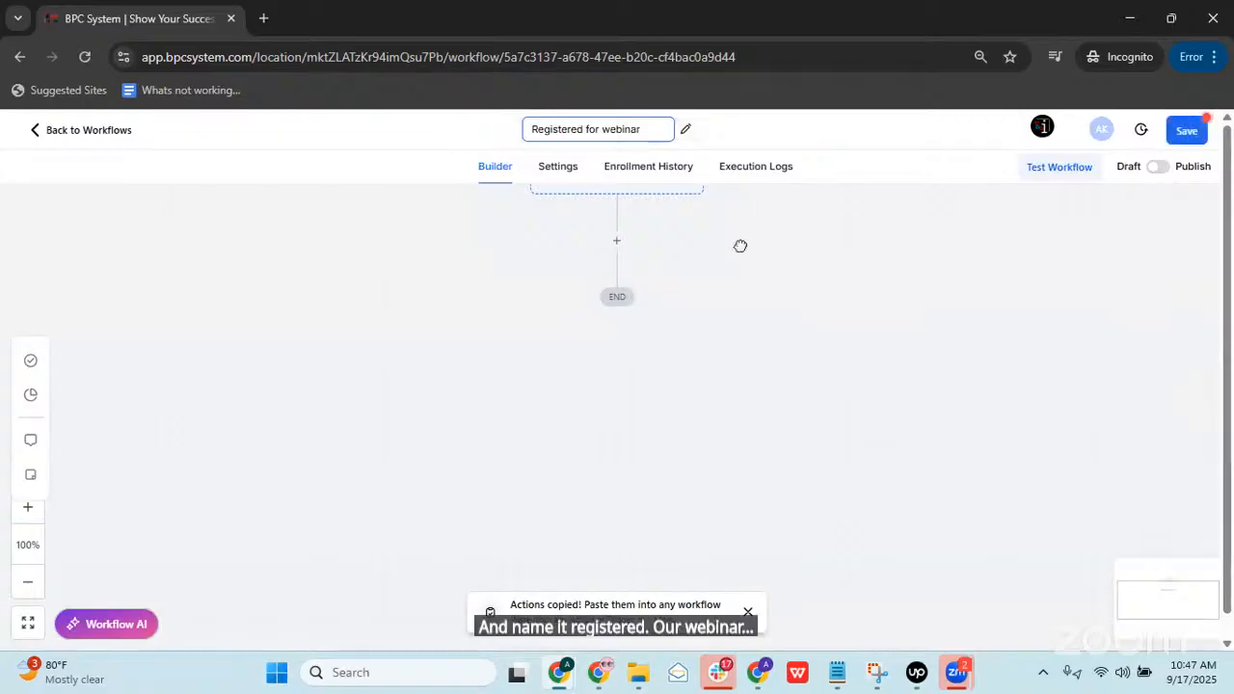
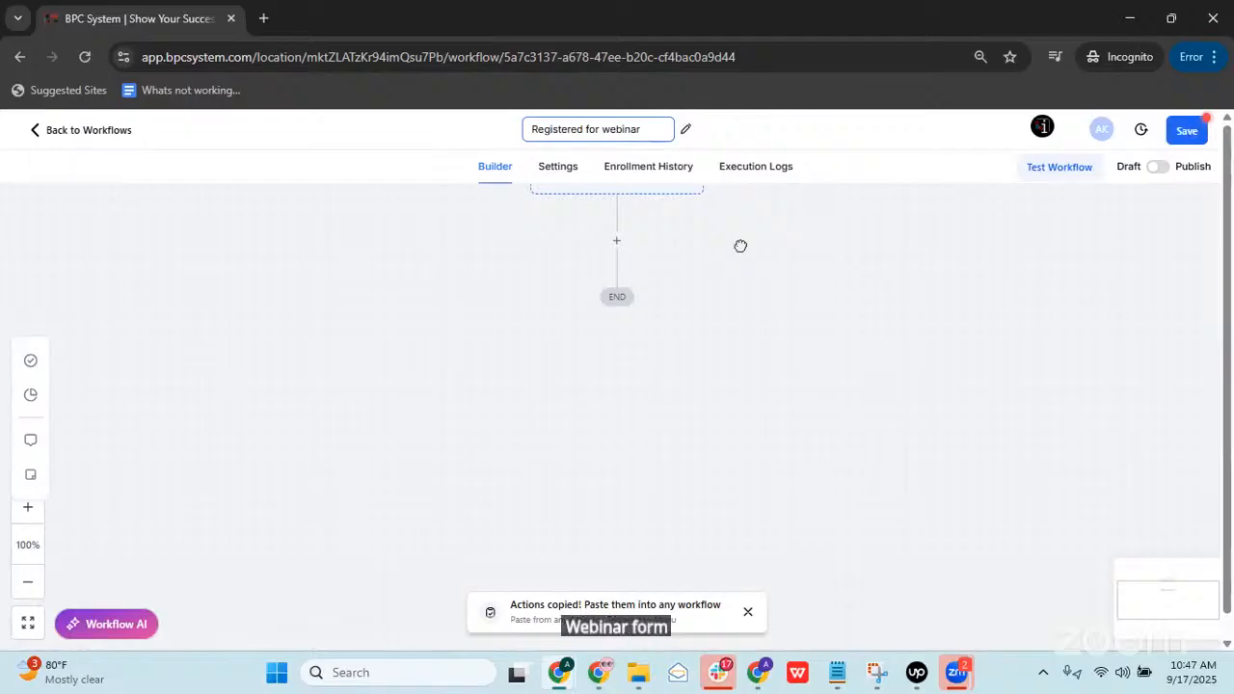
Step: Add a Form Submitted trigger filtered to the webinar form and a Send Email action below it
scroll(741, 242, "up", 1)
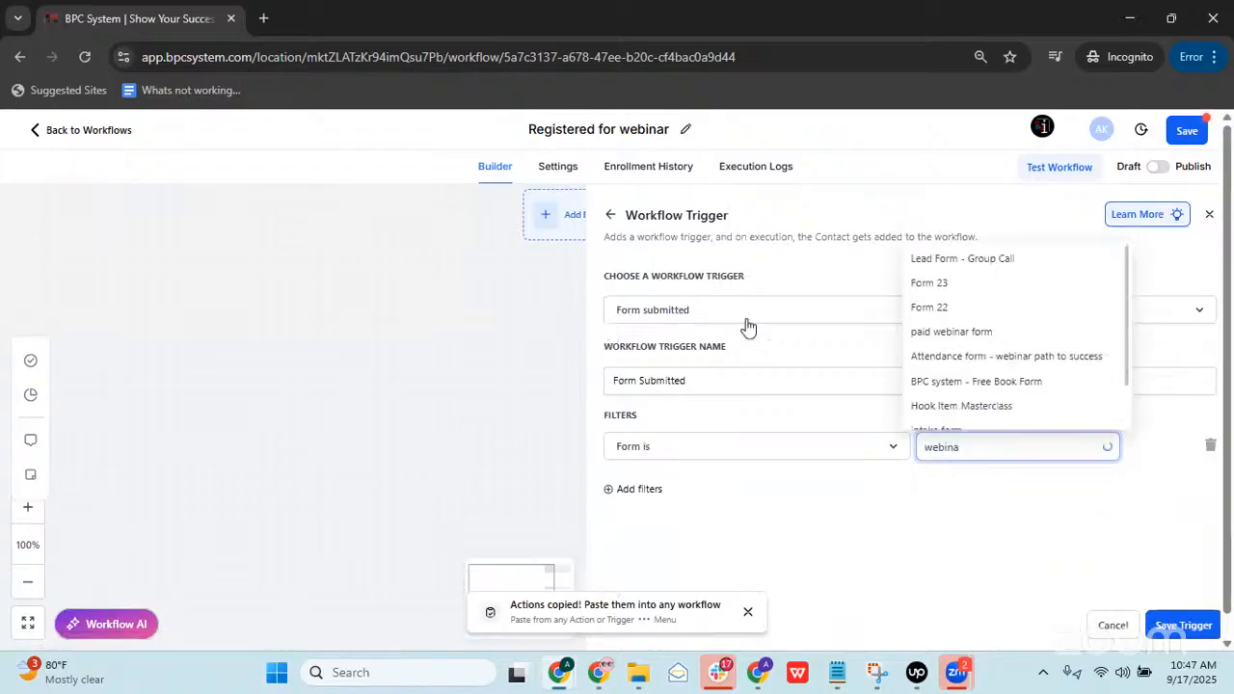
left_click(951, 267)
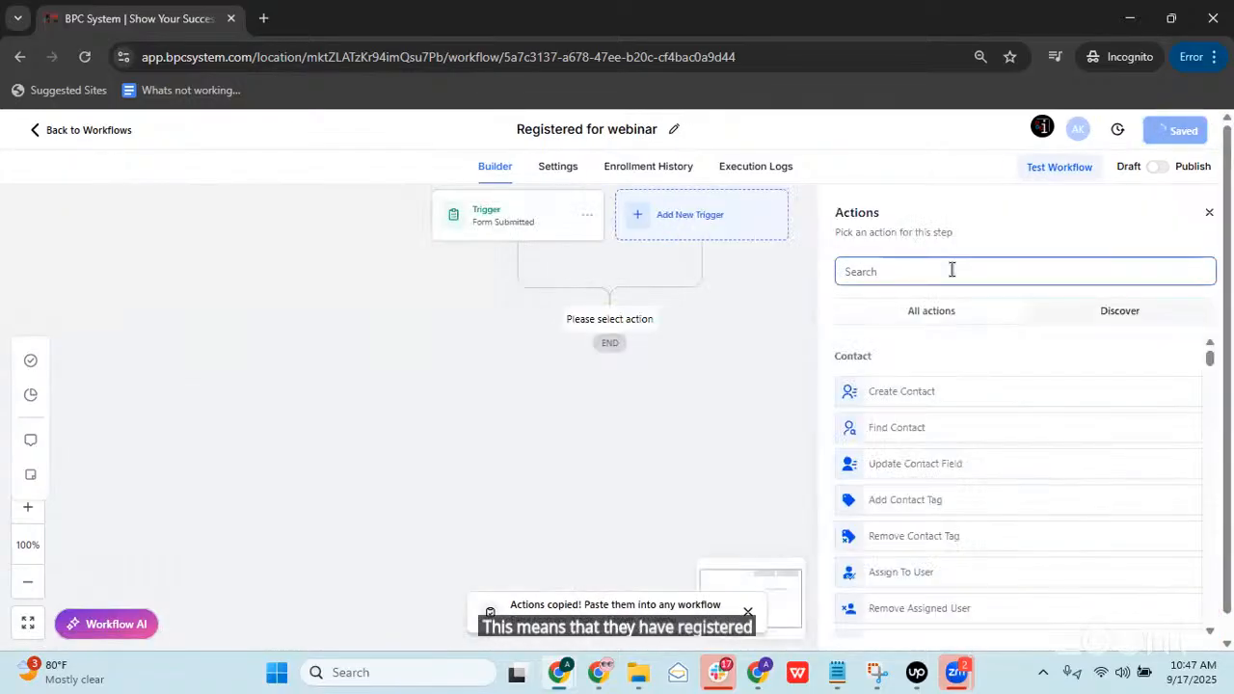
type("email")
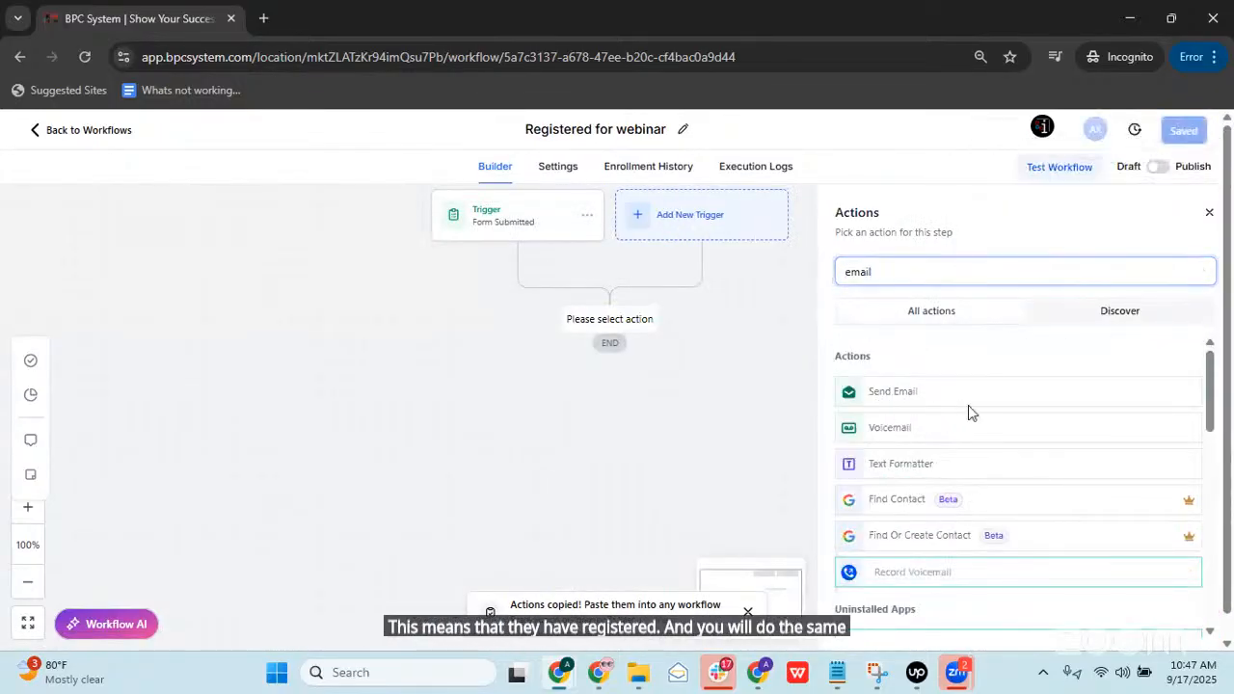
left_click(959, 392)
Step: Set the email's subject to "Thank you for registering"
scroll(898, 369, "down", 2)
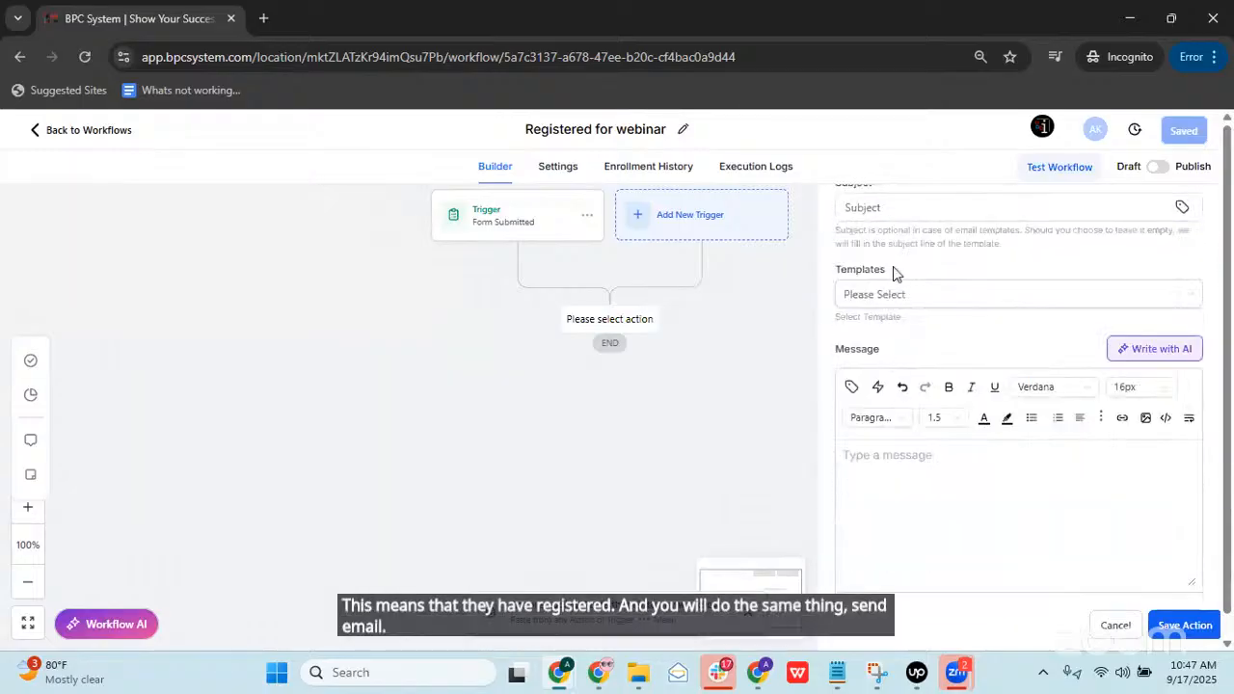
scroll(904, 282, "up", 1)
left_click(897, 303)
type("Tha")
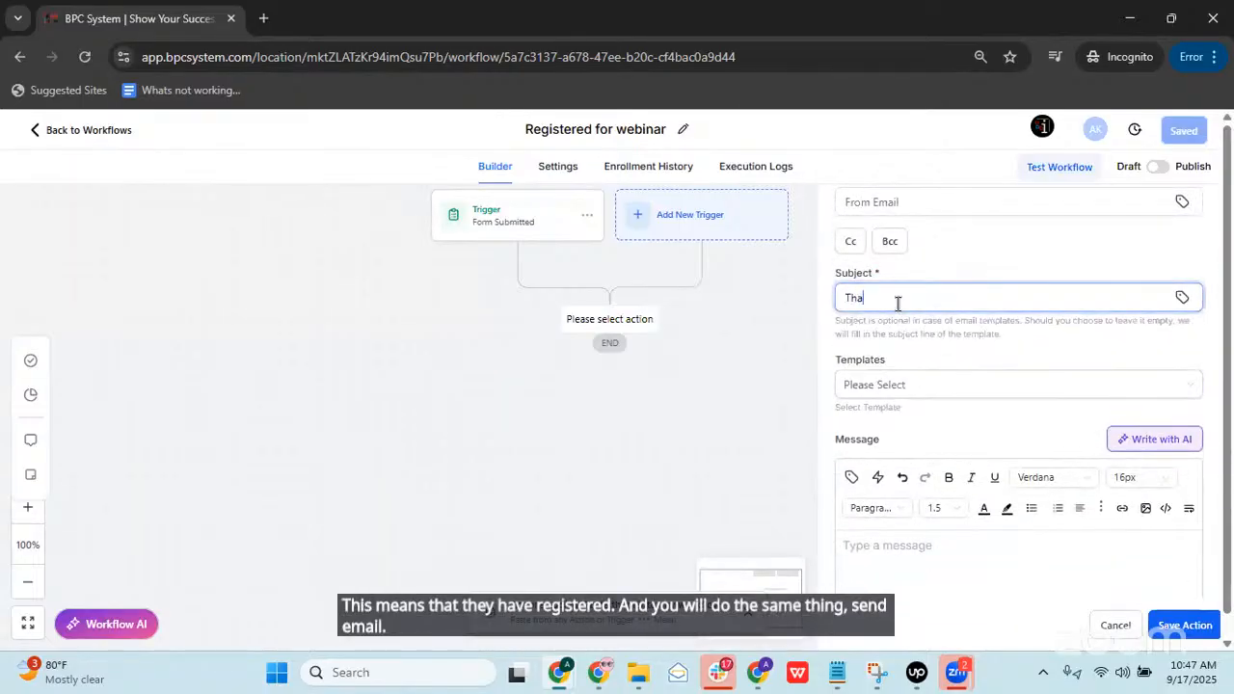
type("nk you for registering")
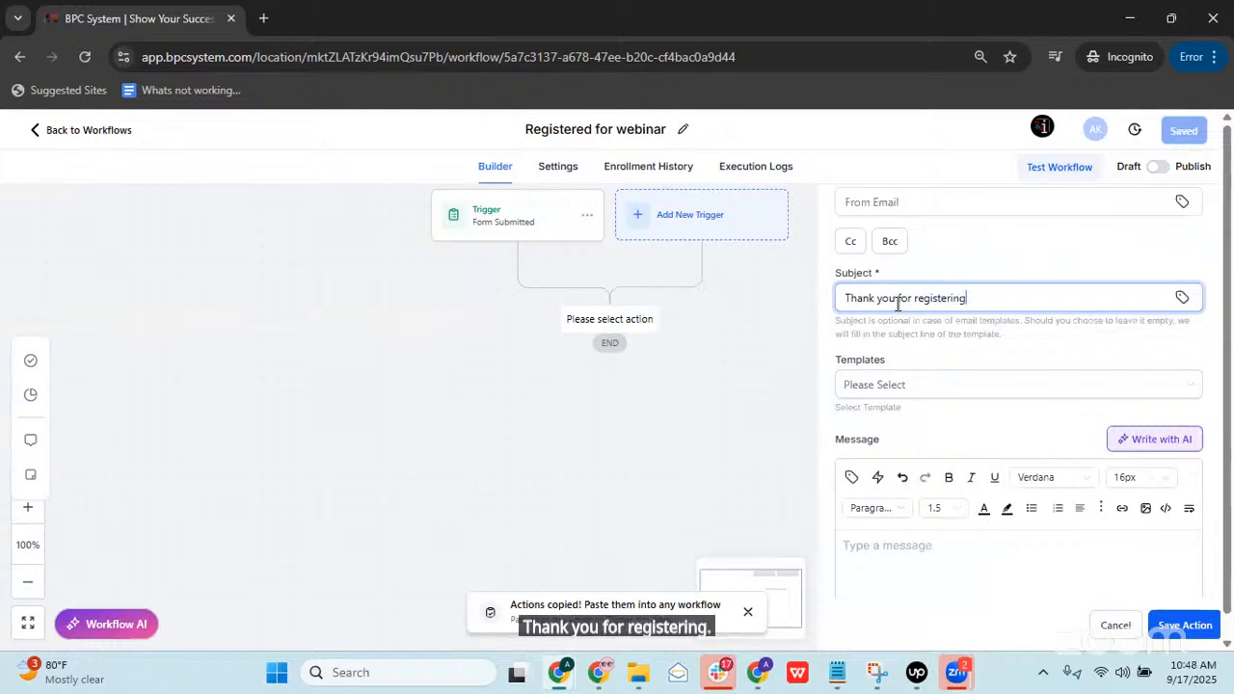
Step: Write the email message as three lines, "joining link", "date" and "time", and save the email action
left_click(932, 562)
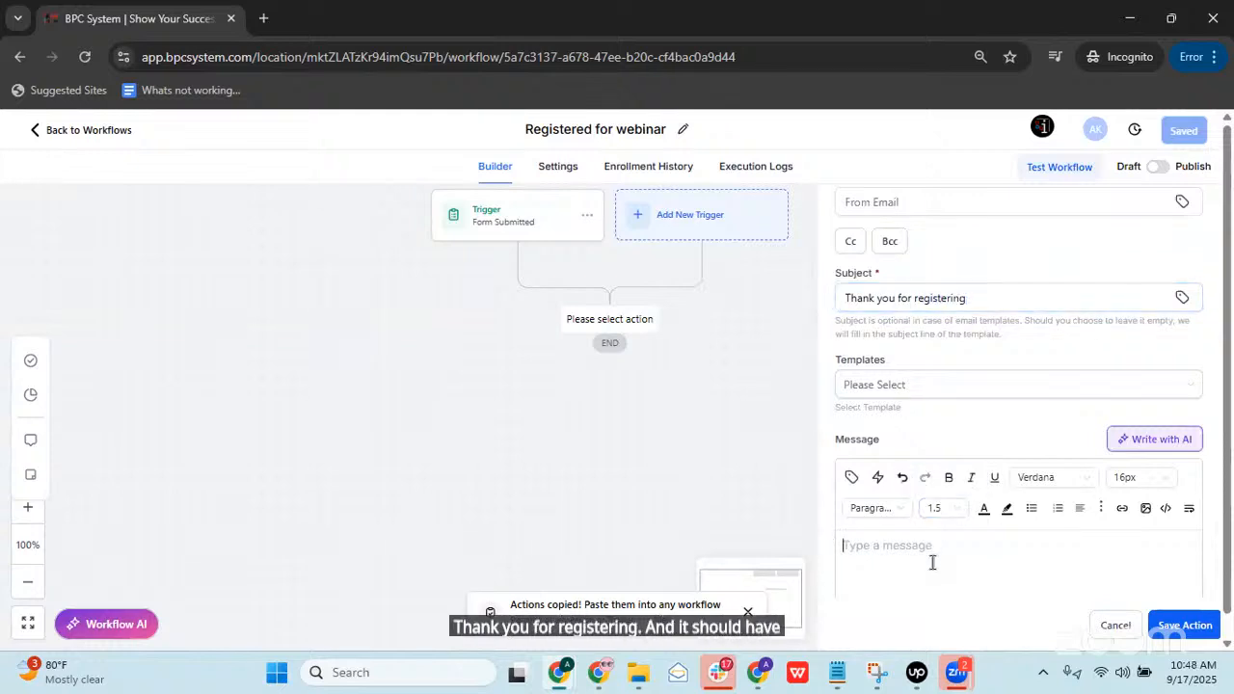
type("ioining link")
key("Return")
type("dat")
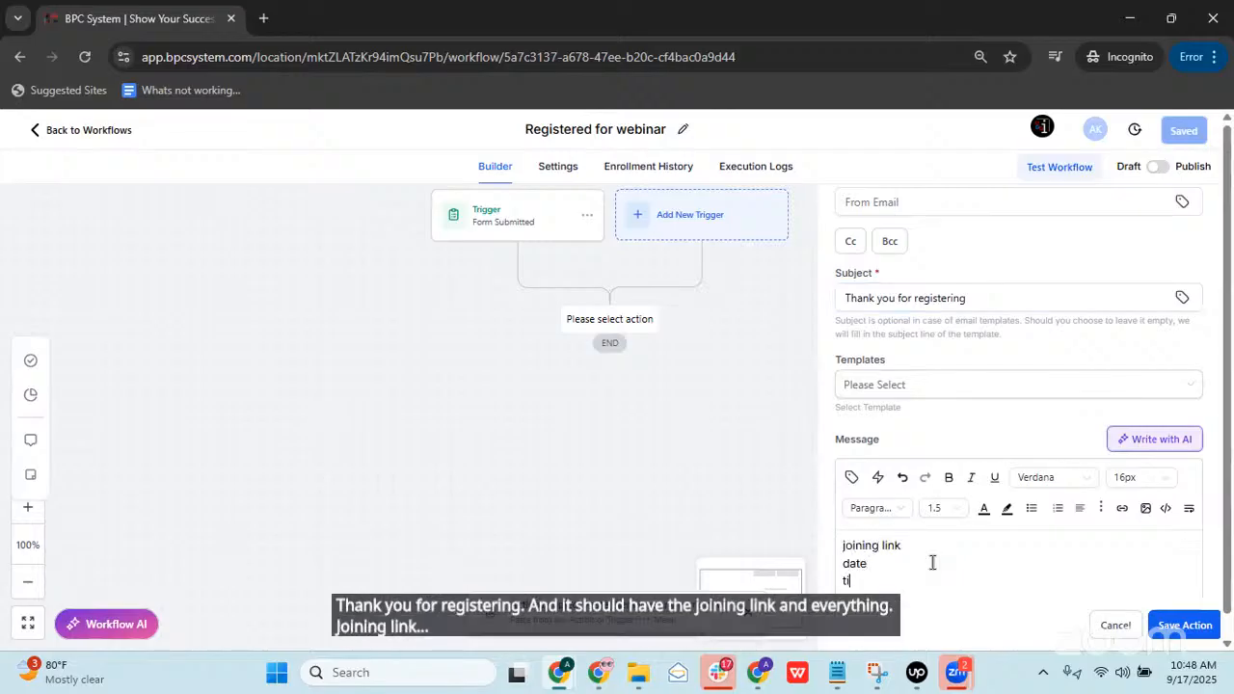
type("e")
key("Return")
type("time")
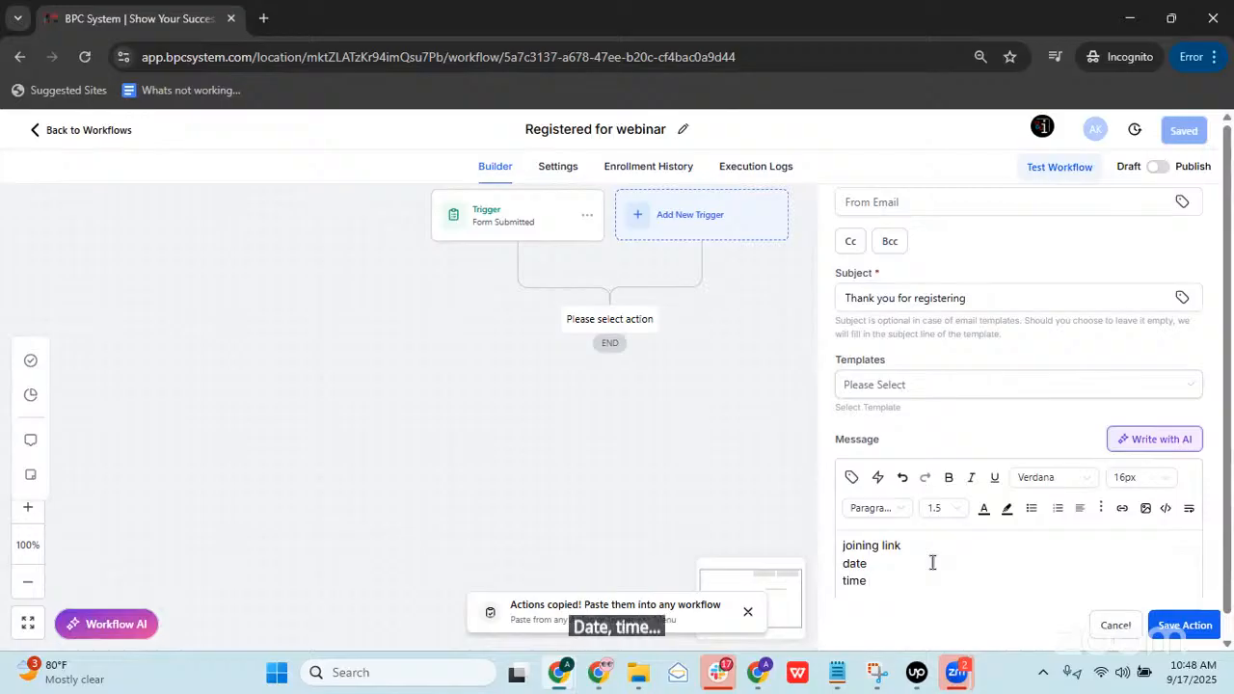
left_click(1170, 623)
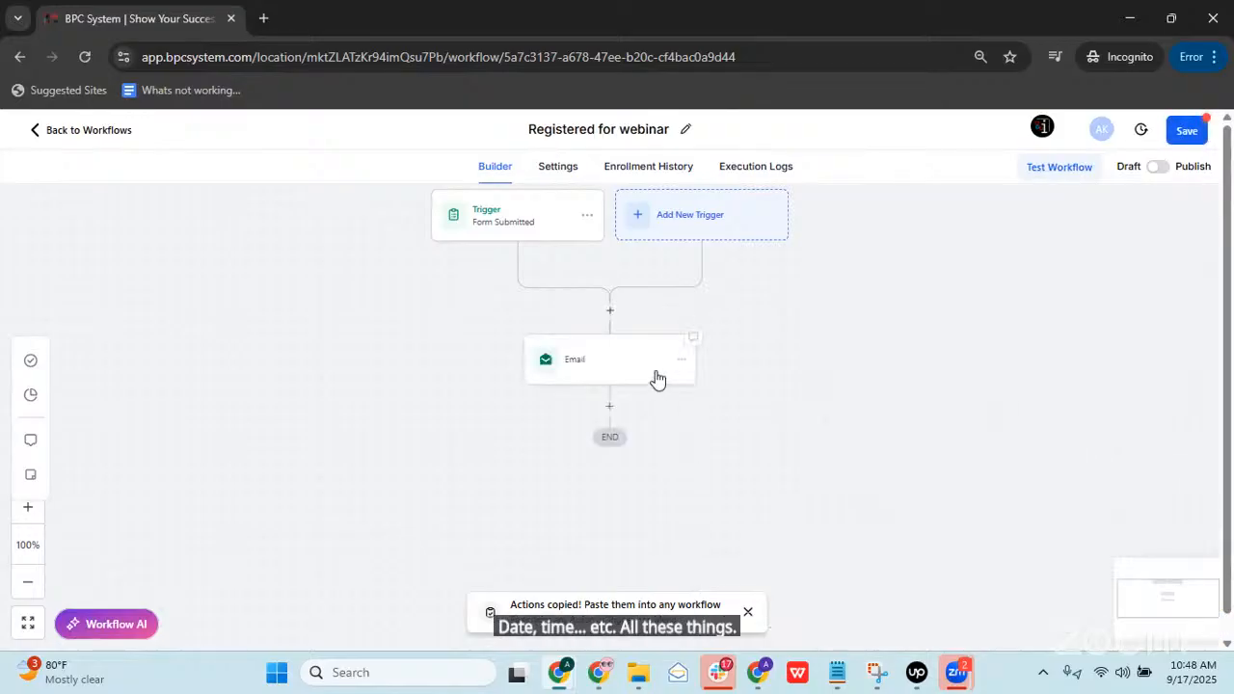
Step: Add a Send SMS action directly after the email, give it a short placeholder message and save it
left_click(609, 413)
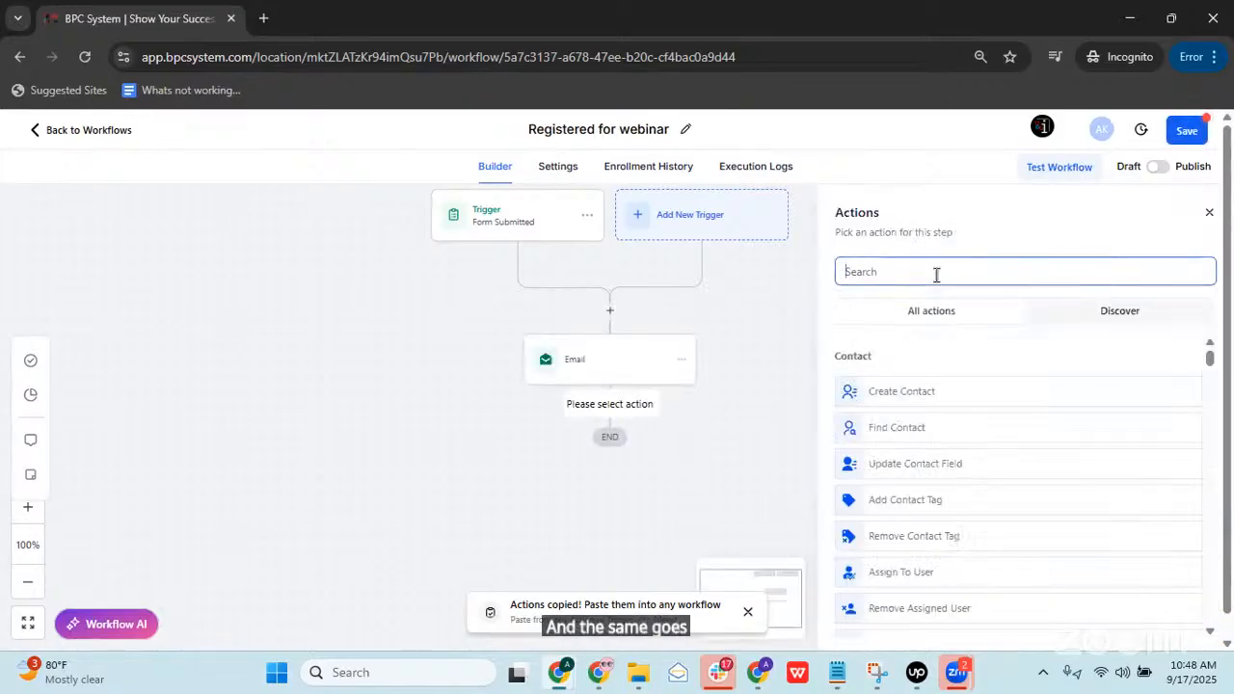
type("sms")
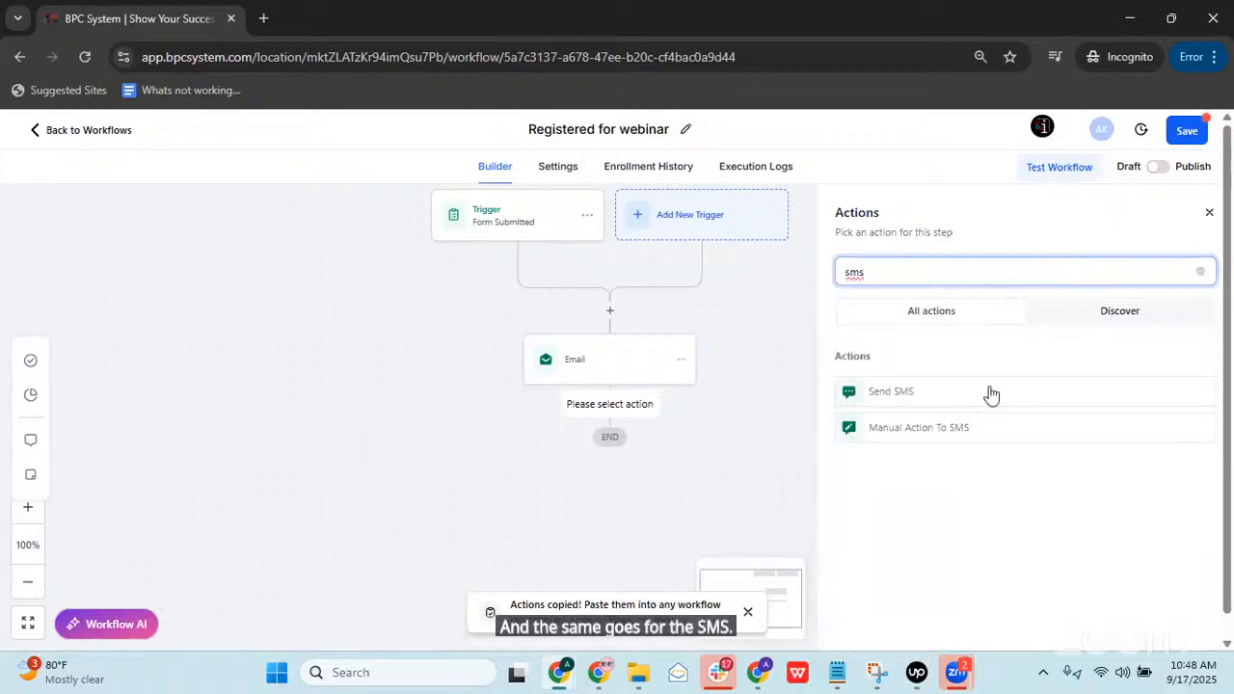
left_click(990, 395)
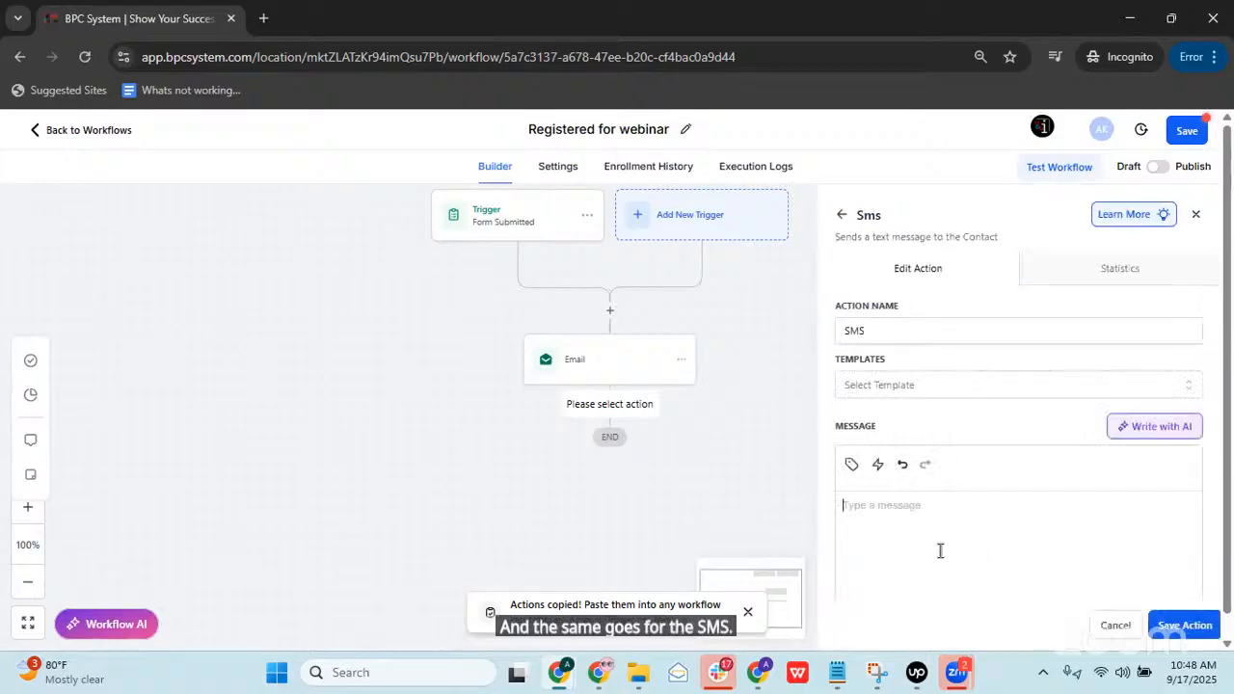
type("3 thing")
left_click(1188, 629)
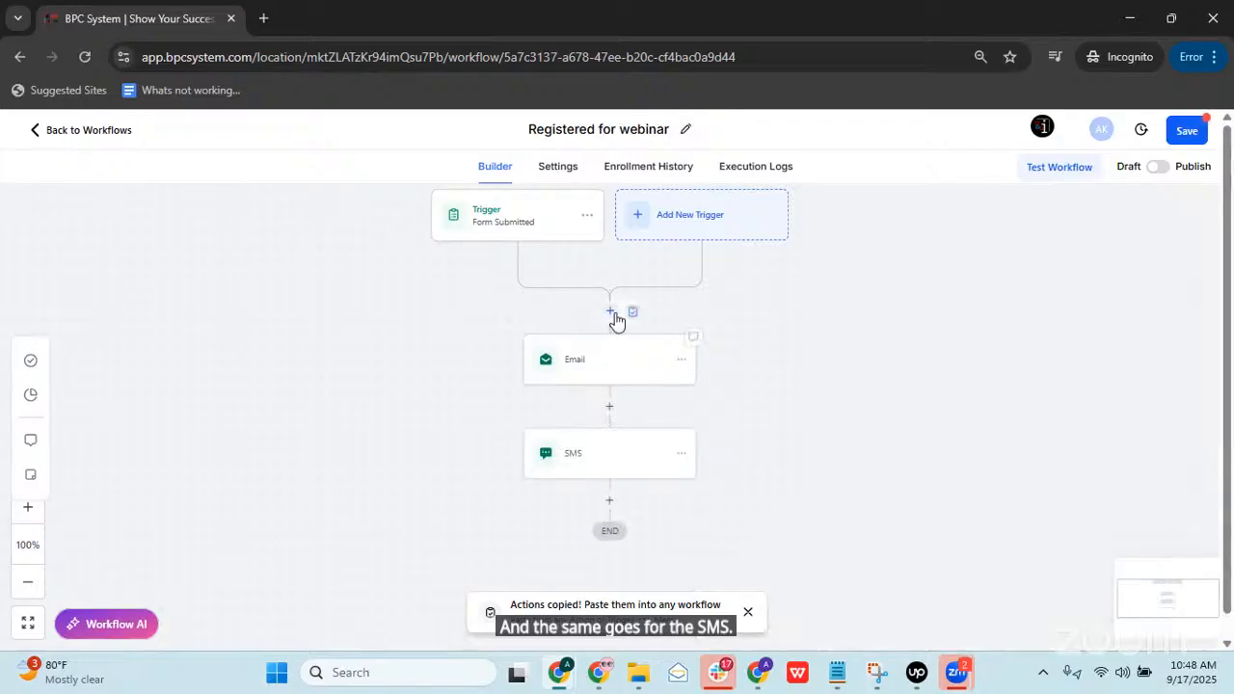
Step: Insert an Add Contact Tag action between the trigger and the email, assigning the existing "webinar registrant" tag, and save it
left_click(609, 311)
left_click(925, 273)
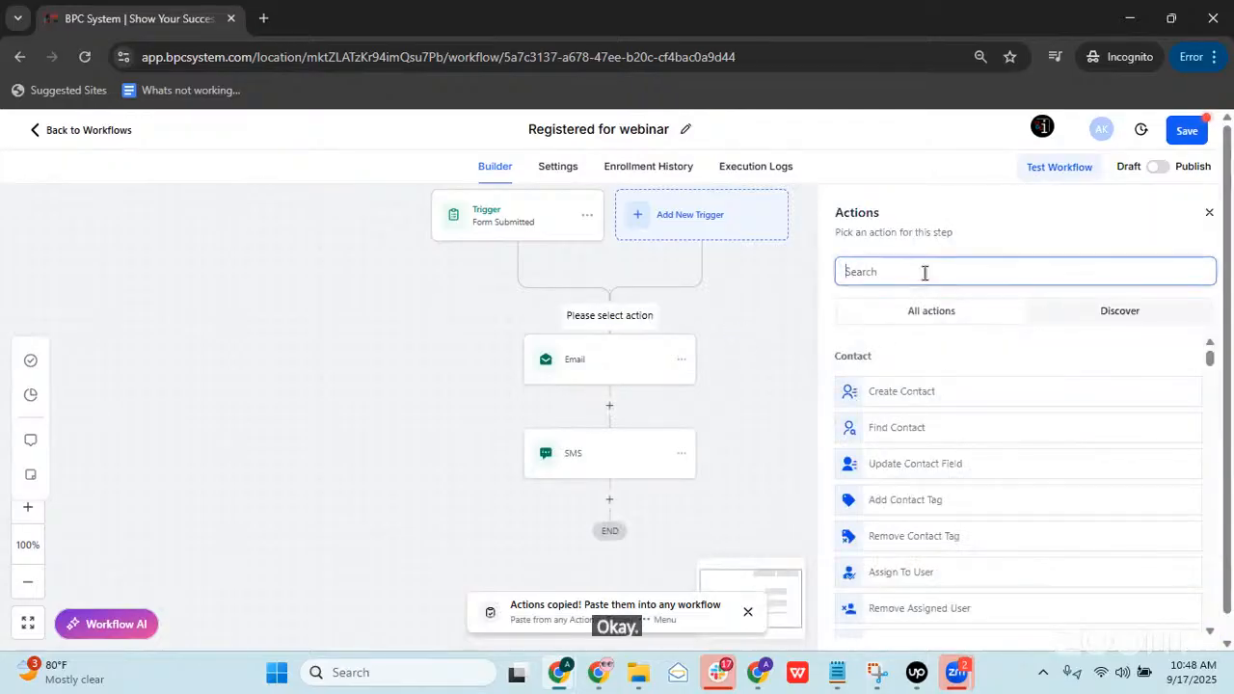
left_click(940, 498)
left_click(935, 381)
type("webinar")
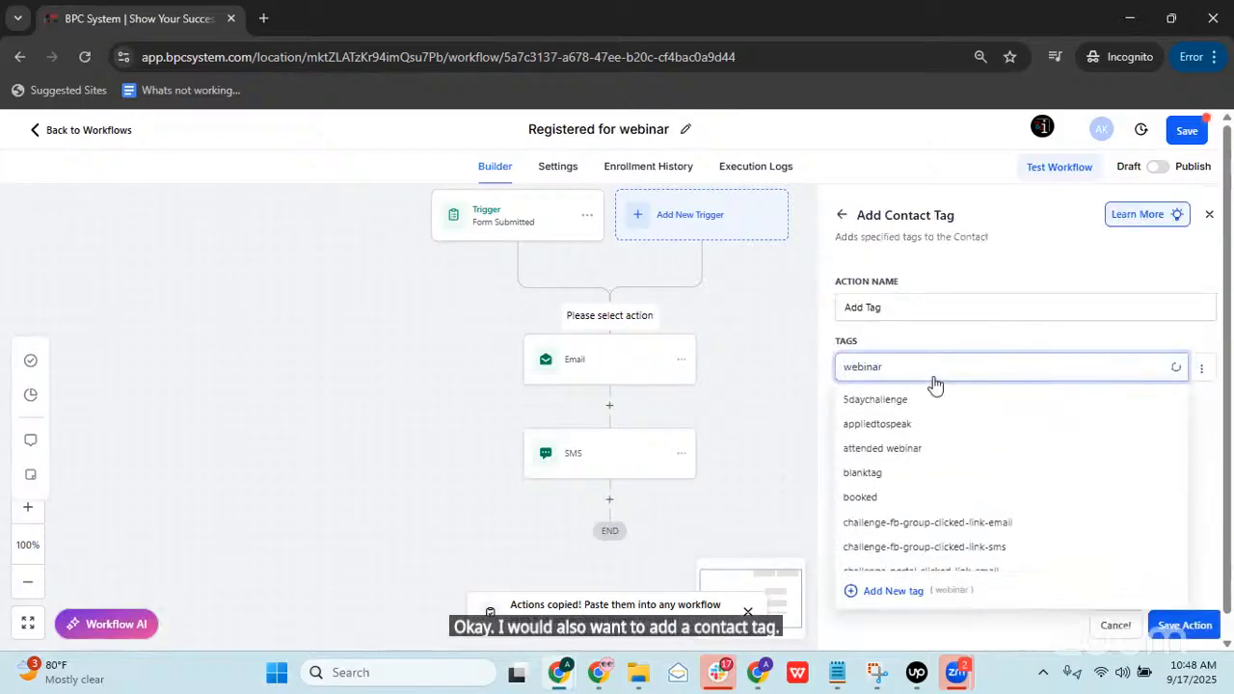
left_click(901, 449)
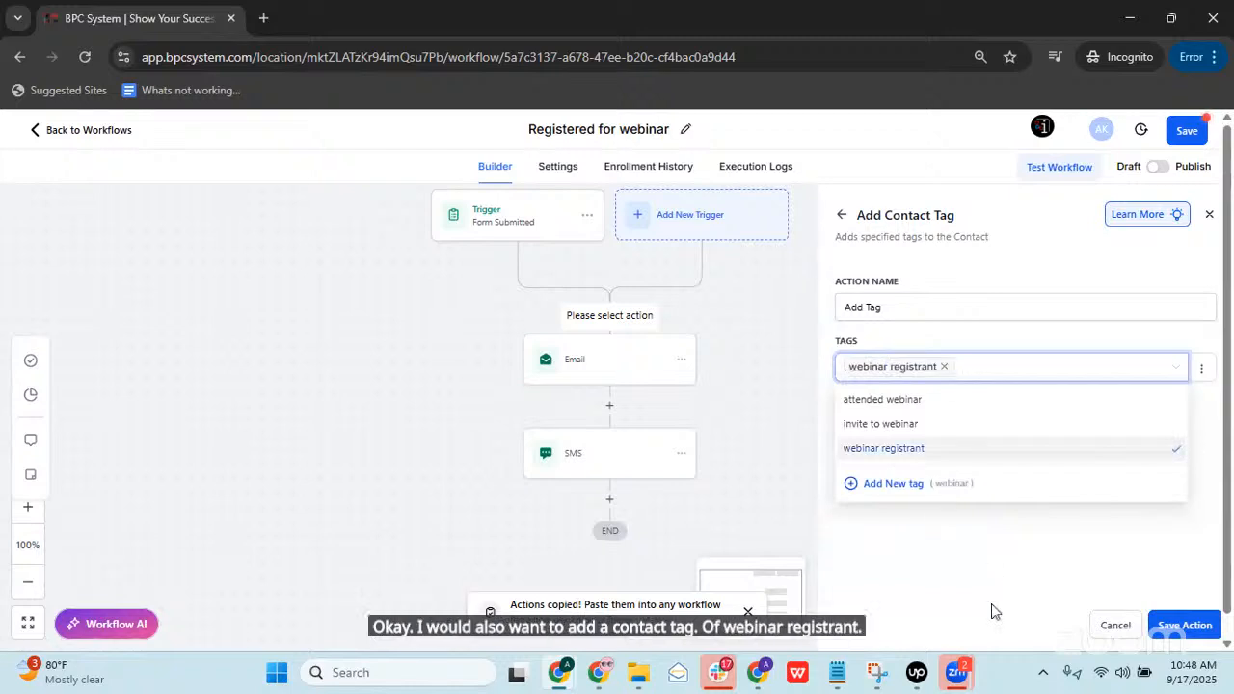
left_click(1184, 626)
Step: Insert a Remove From Workflow action between the Add Tag and Email steps
scroll(730, 393, "down", 2)
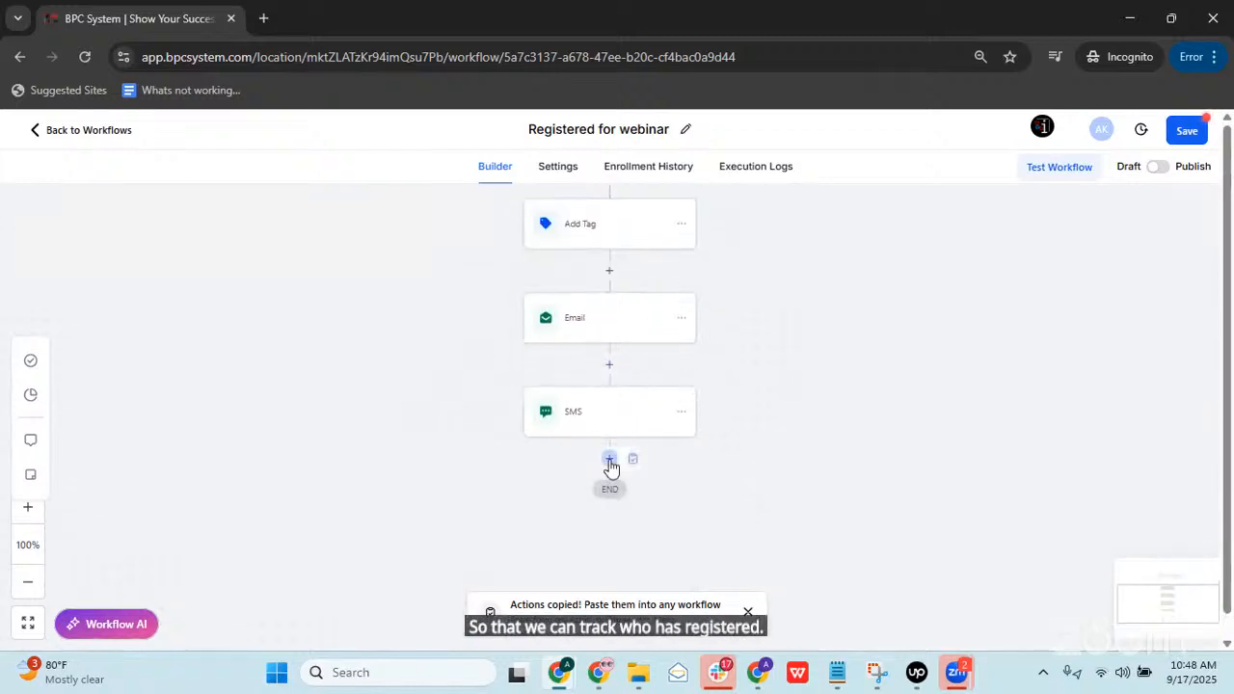
left_click(610, 270)
left_click(917, 271)
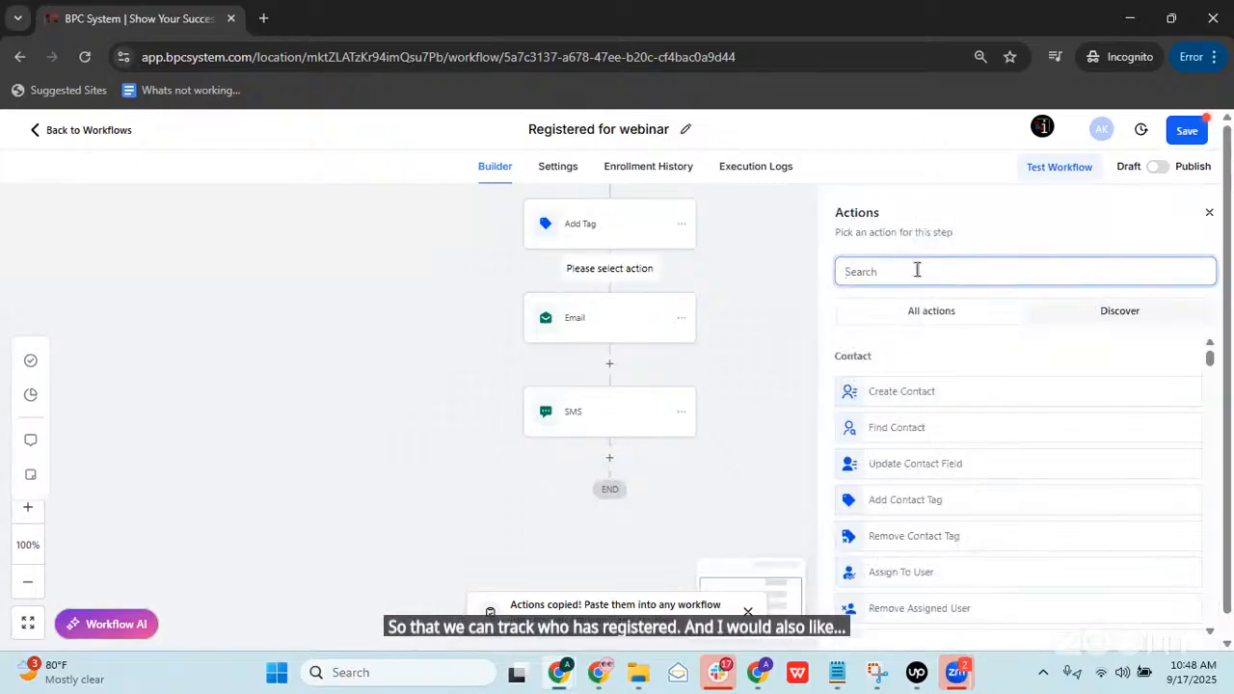
type("remove")
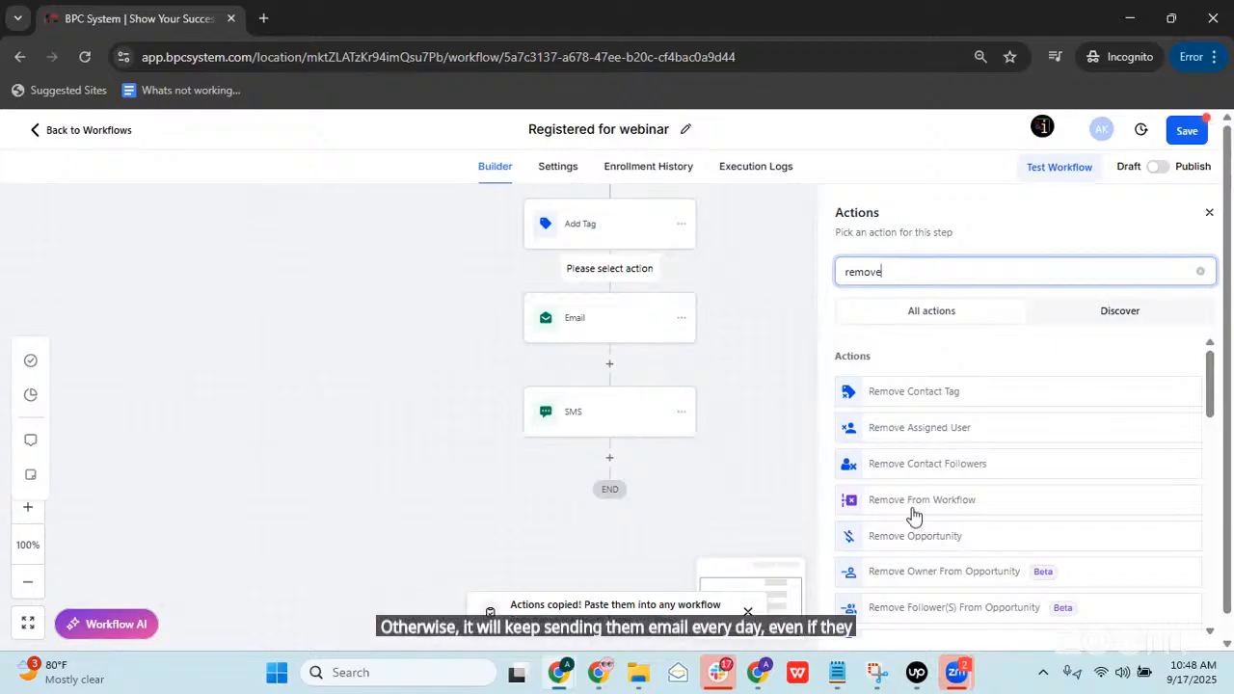
left_click(885, 503)
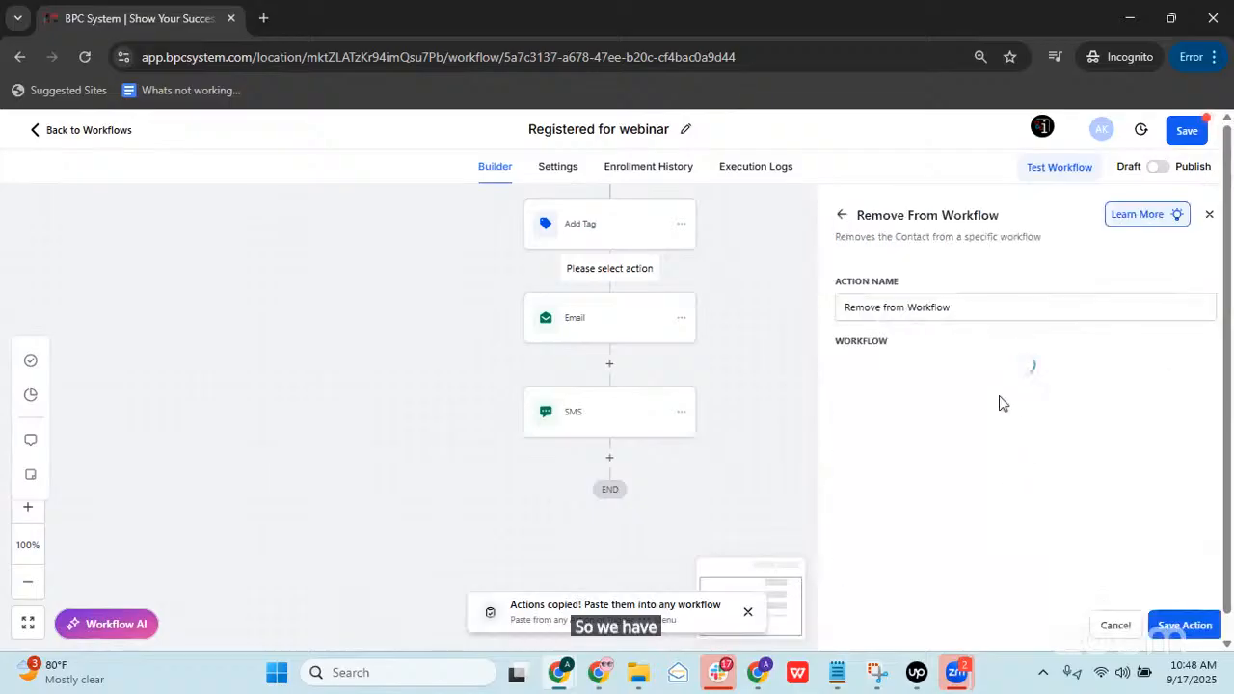
Step: Make the removal apply to another workflow, replacing the preselected one with "Invite To Webinar", and save the action
left_click(953, 374)
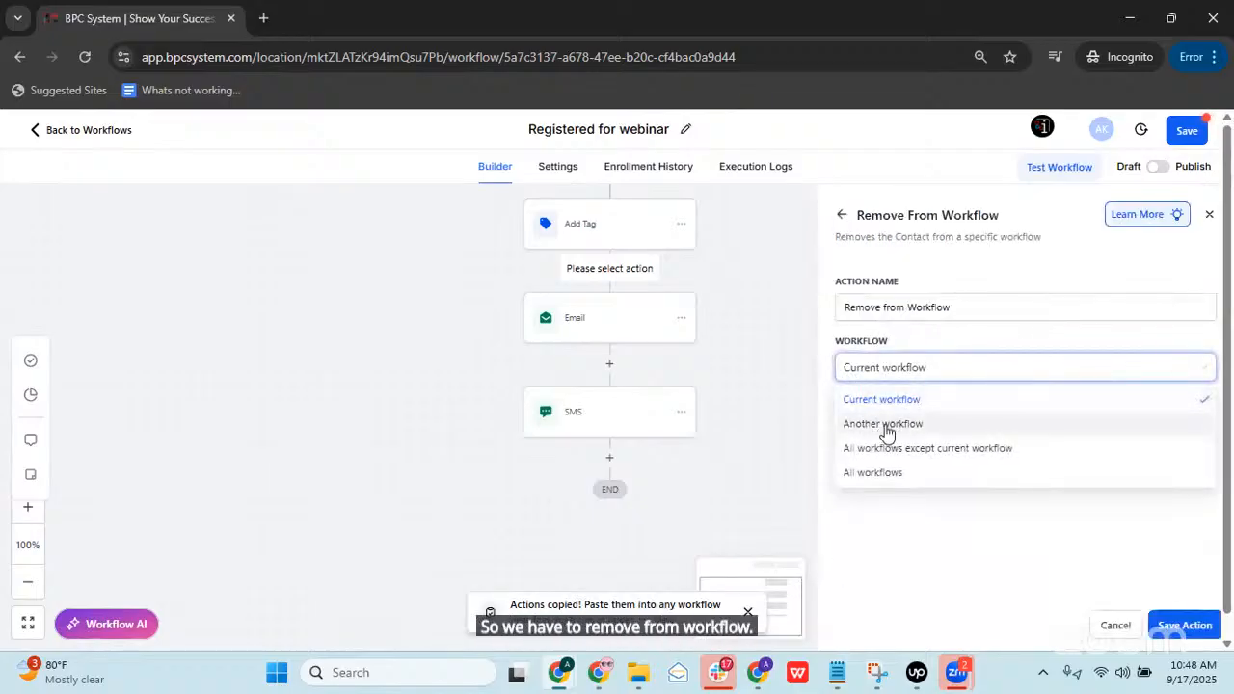
left_click(883, 425)
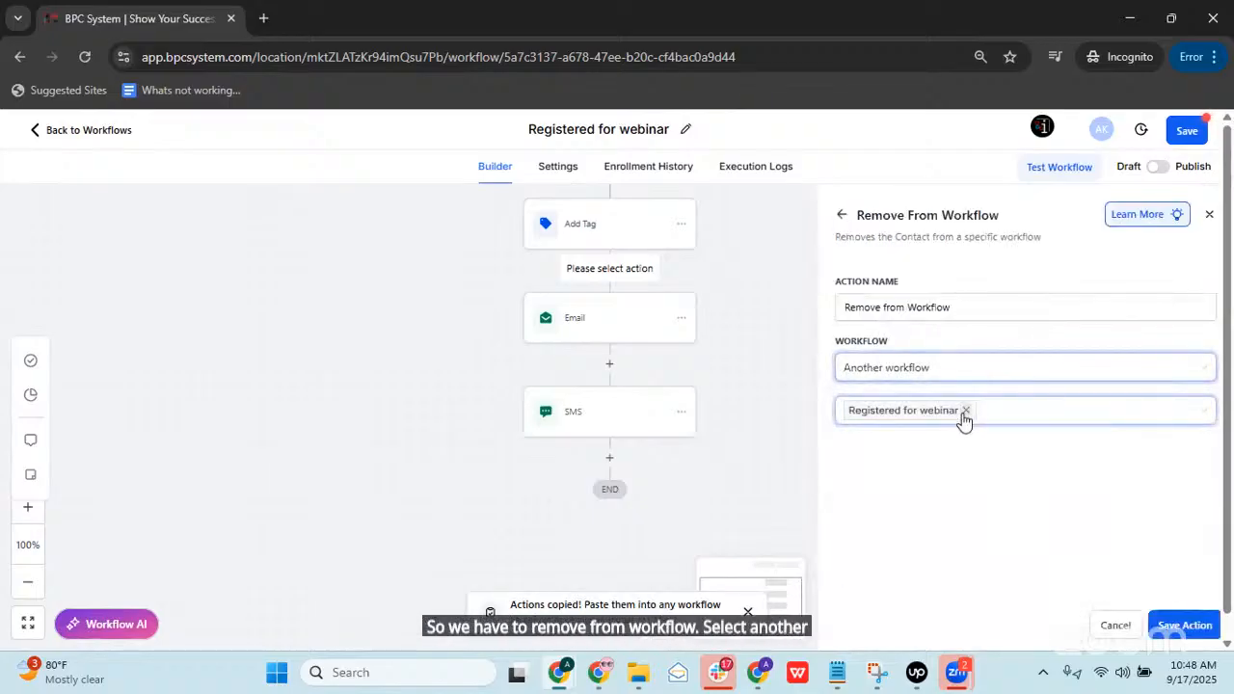
left_click(966, 411)
left_click(927, 430)
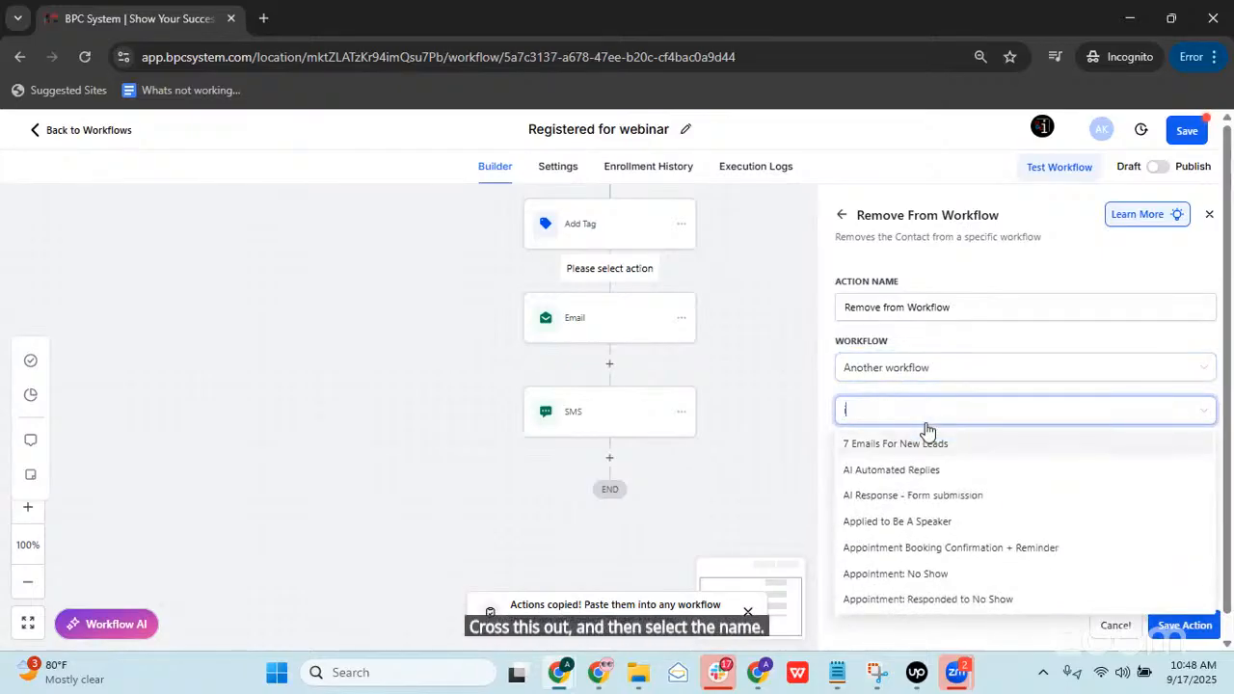
type("inv")
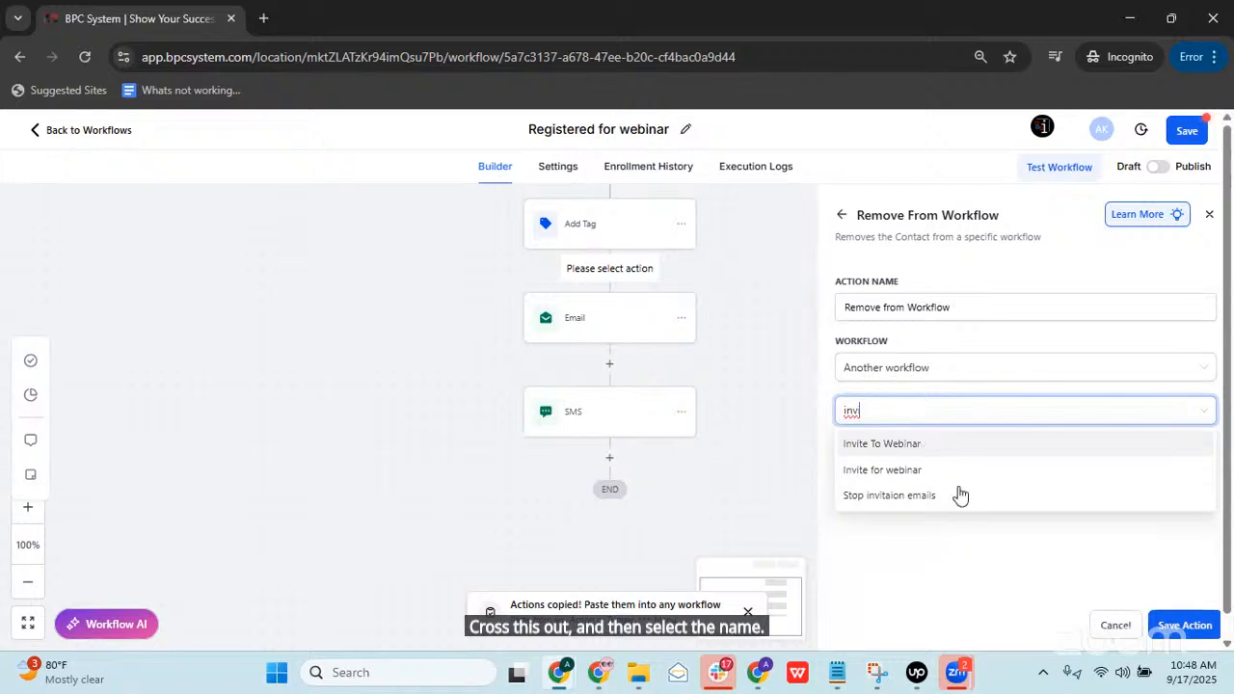
left_click(949, 445)
left_click(1047, 373)
left_click(1002, 518)
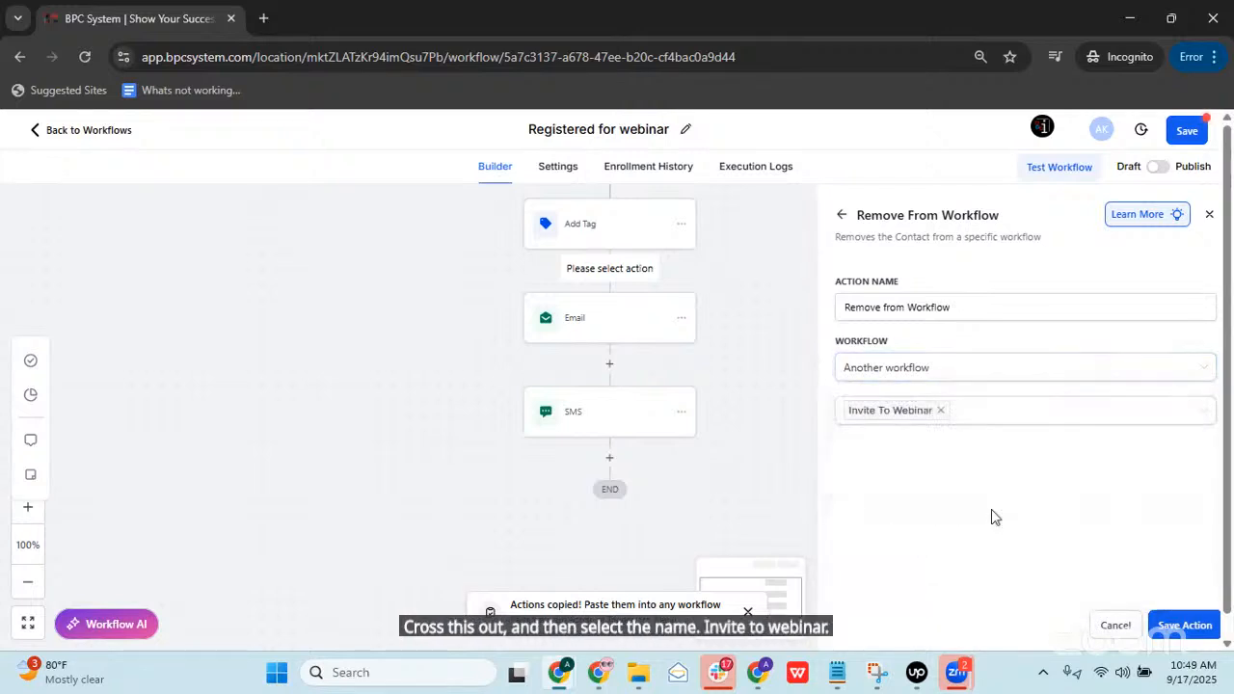
left_click(1181, 625)
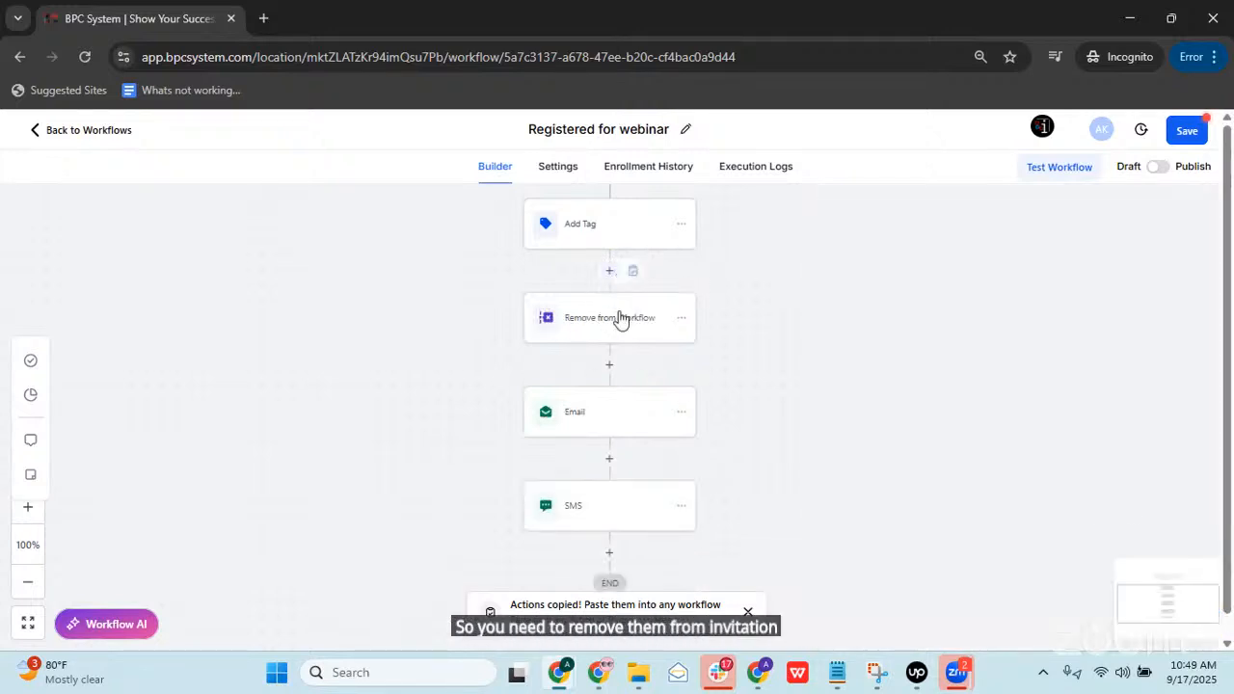
scroll(617, 289, "down", 3)
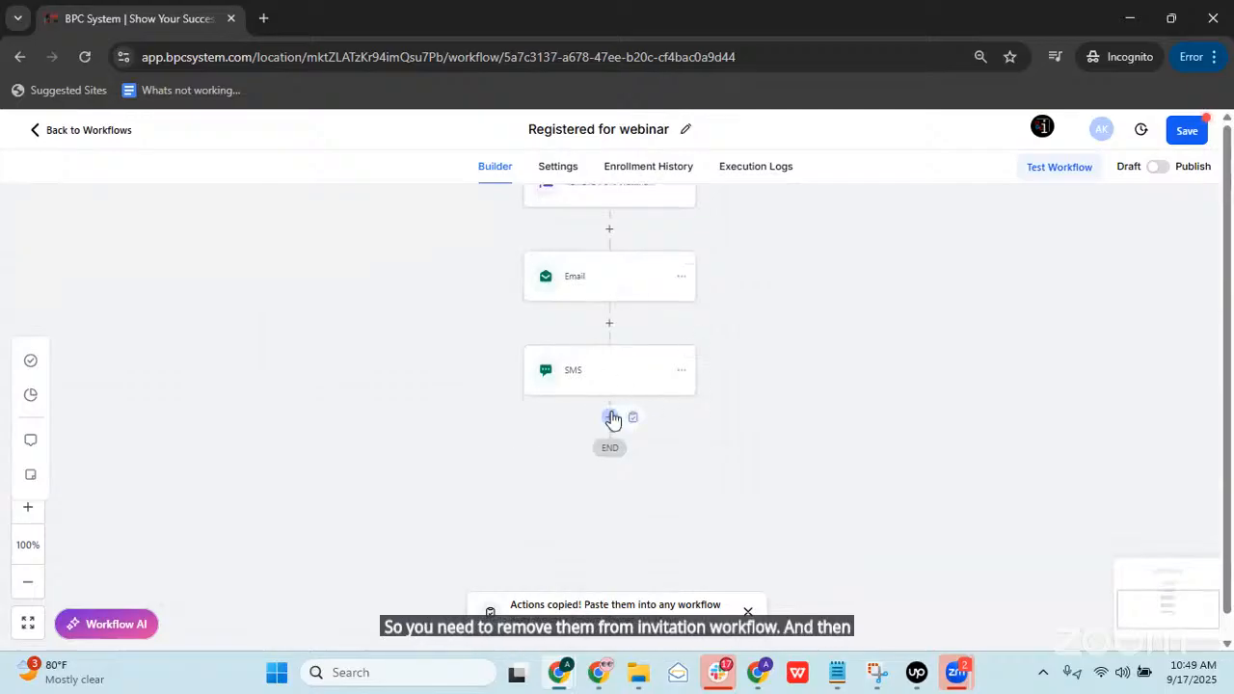
left_click(609, 418)
left_click(928, 275)
type("wait")
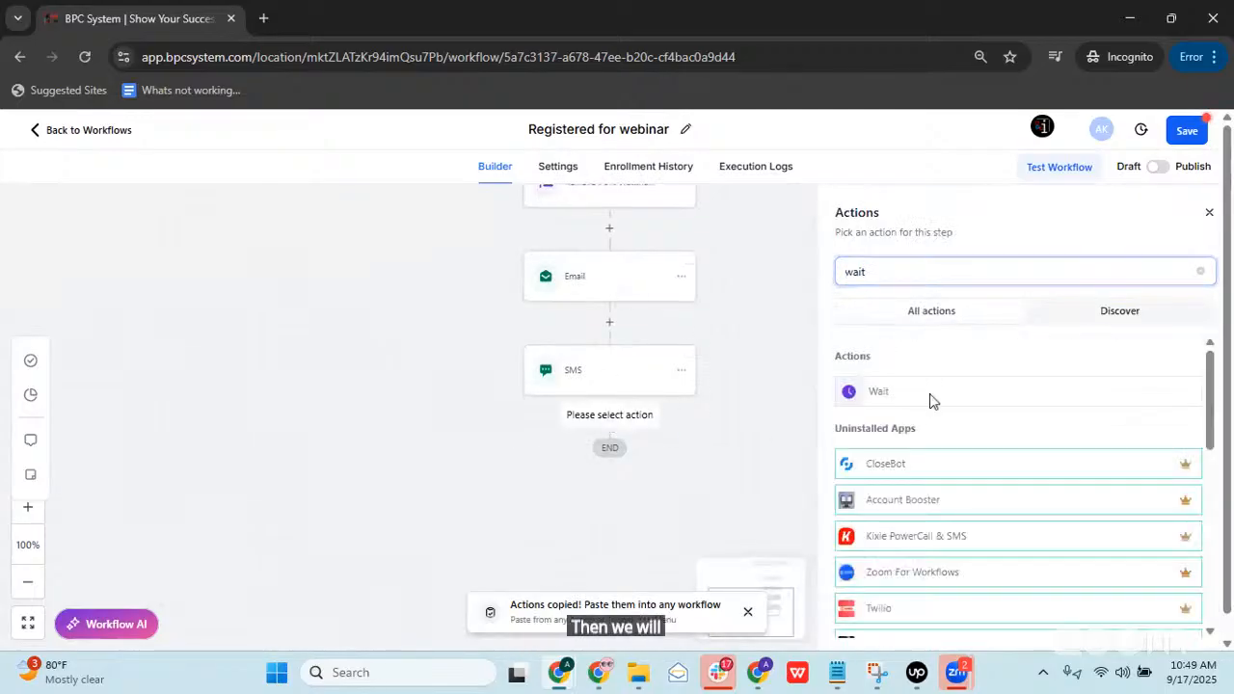
left_click(931, 397)
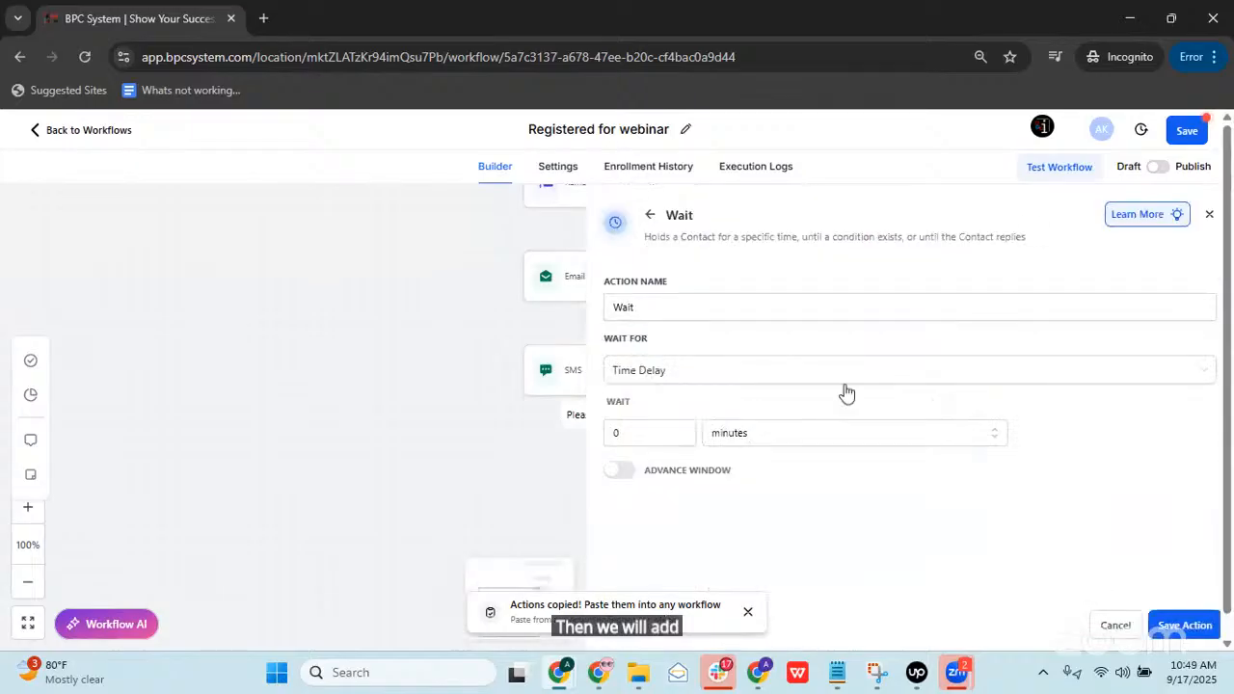
left_click(656, 377)
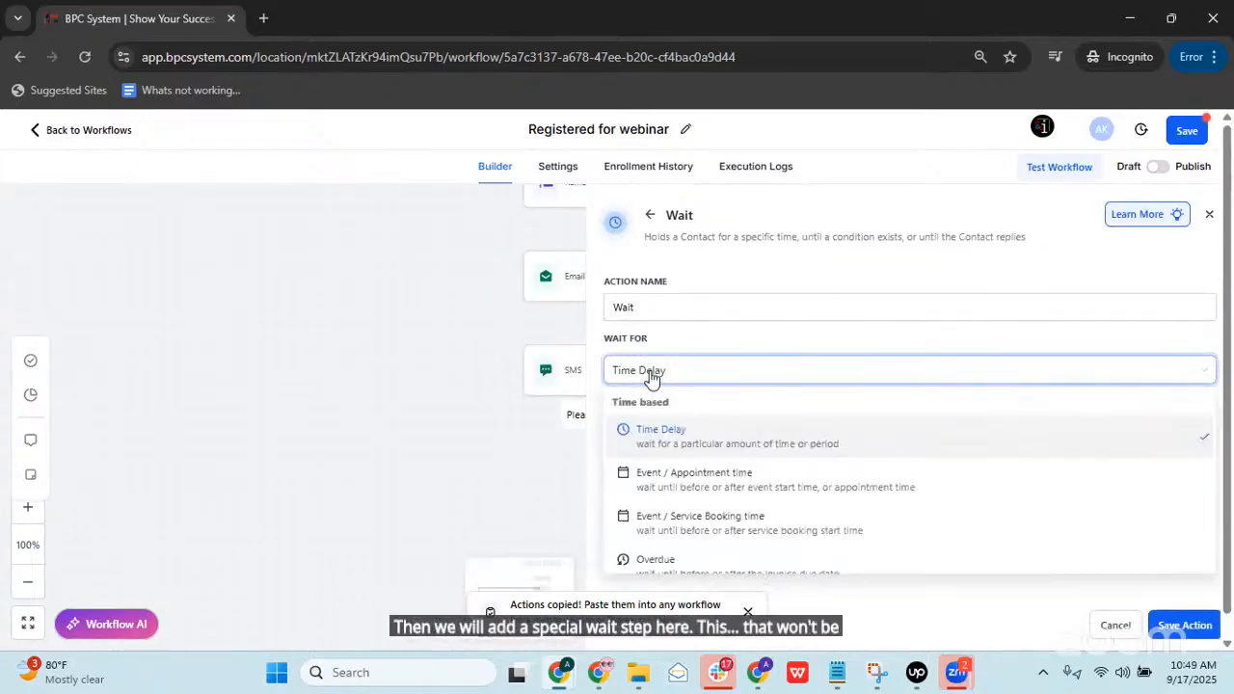
scroll(655, 443, "down", 2)
scroll(757, 469, "up", 2)
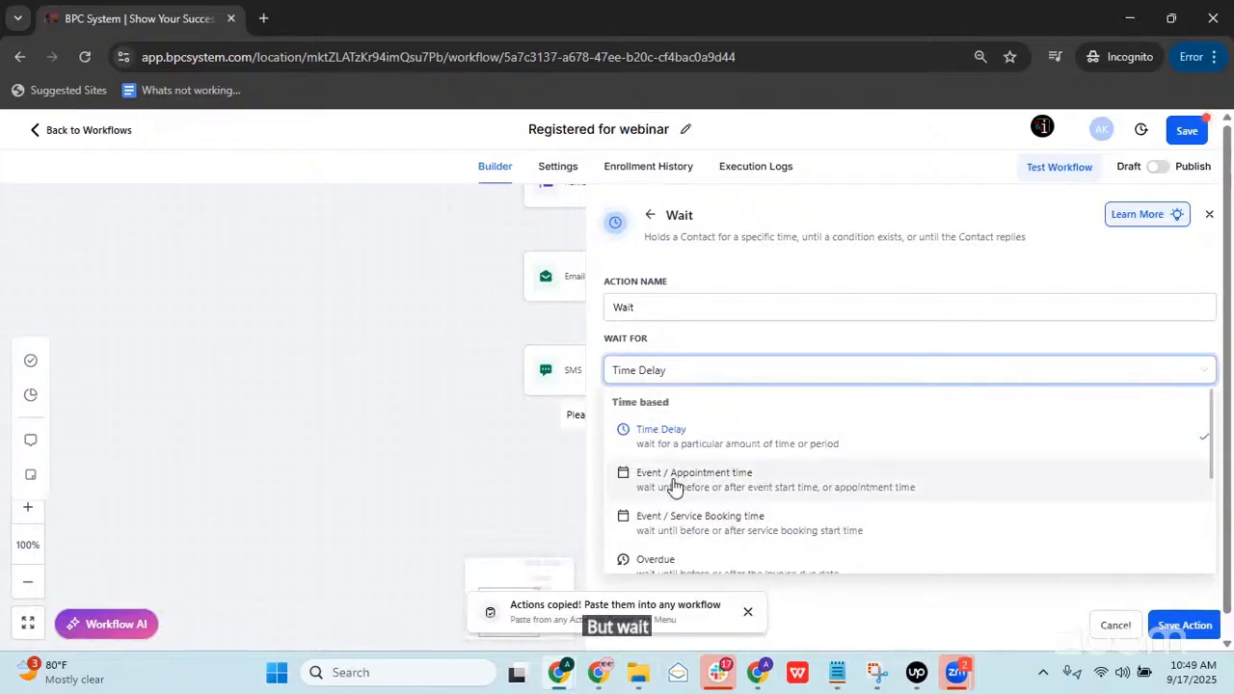
left_click(759, 491)
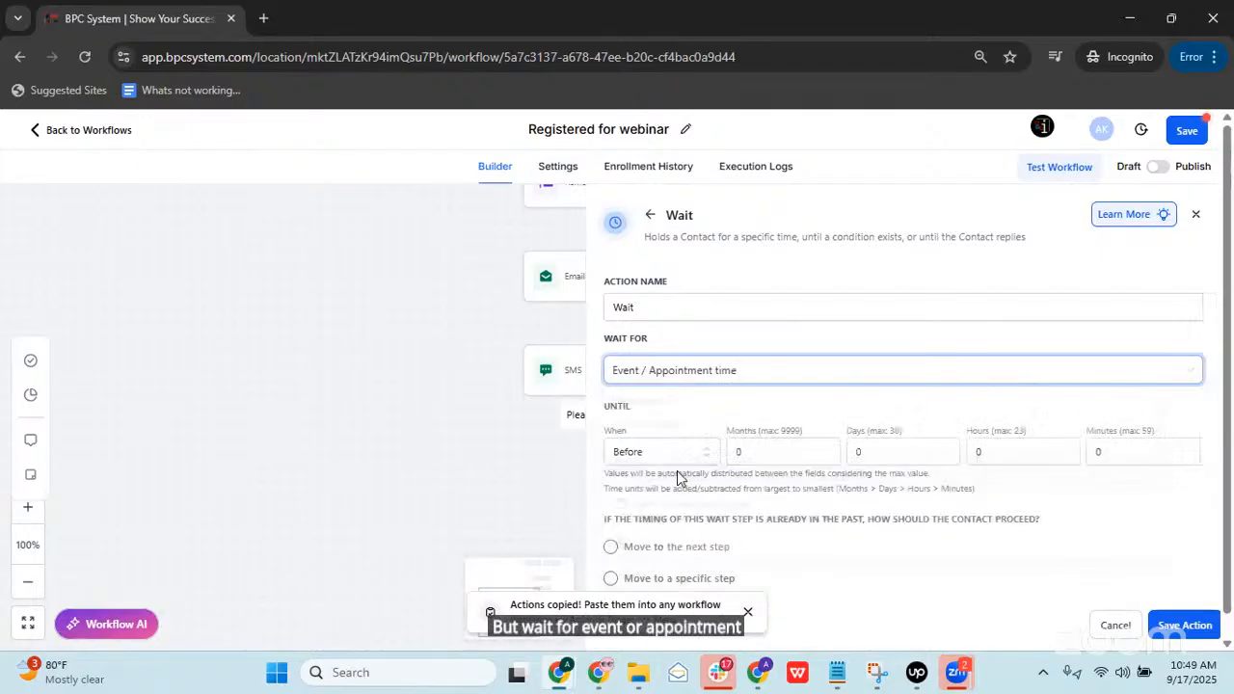
scroll(794, 407, "down", 1)
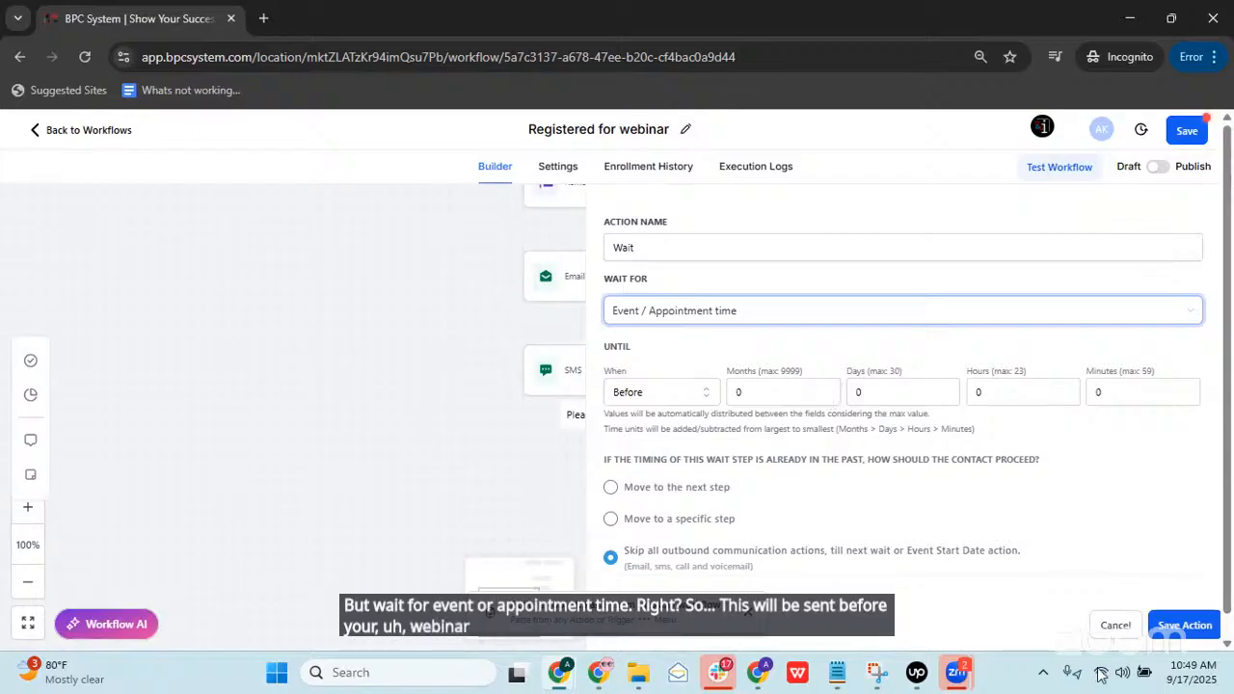
left_click(1085, 626)
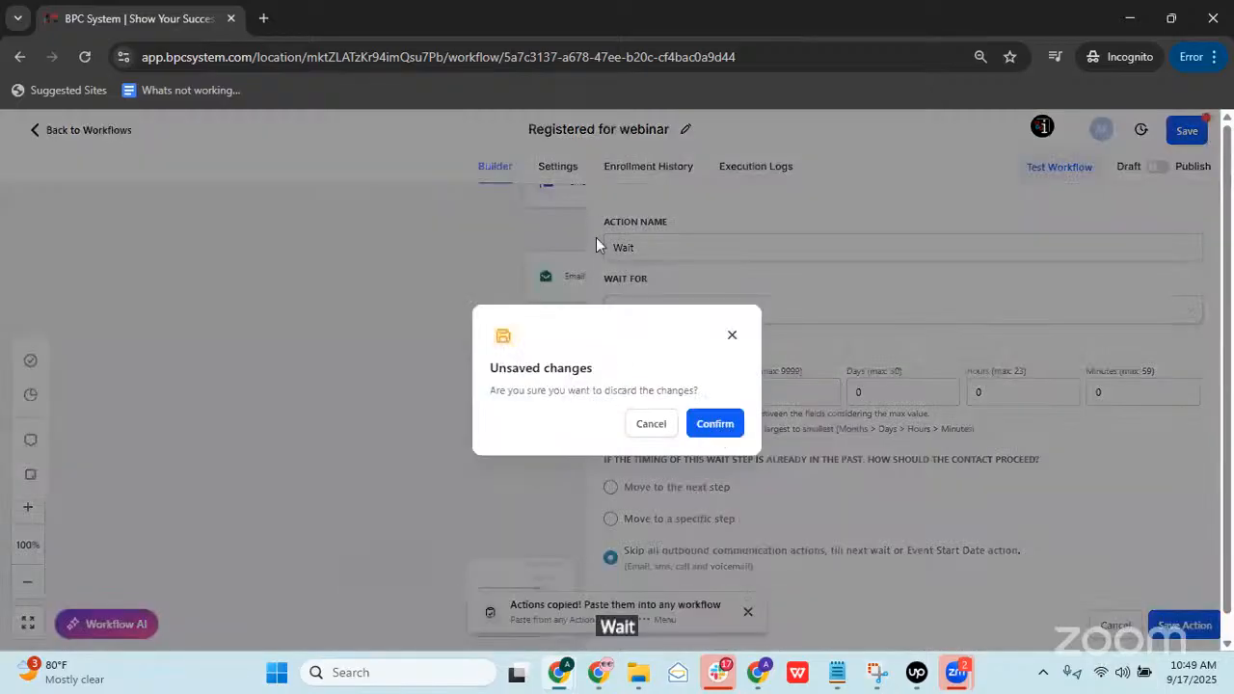
left_click(718, 422)
Step: Add a Set Event Start Date action after the SMS step at the end of the workflow
scroll(631, 359, "down", 1)
scroll(631, 359, "up", 2)
scroll(627, 325, "down", 2)
left_click(609, 372)
left_click(921, 261)
type("set")
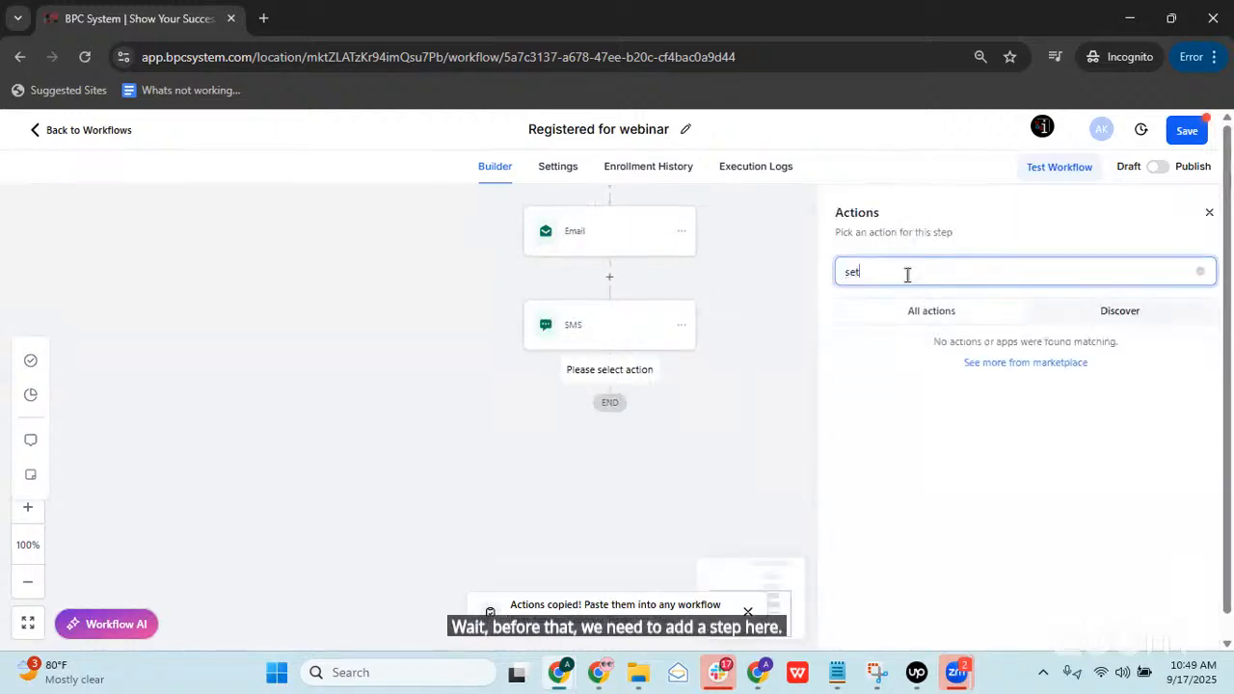
type(" event")
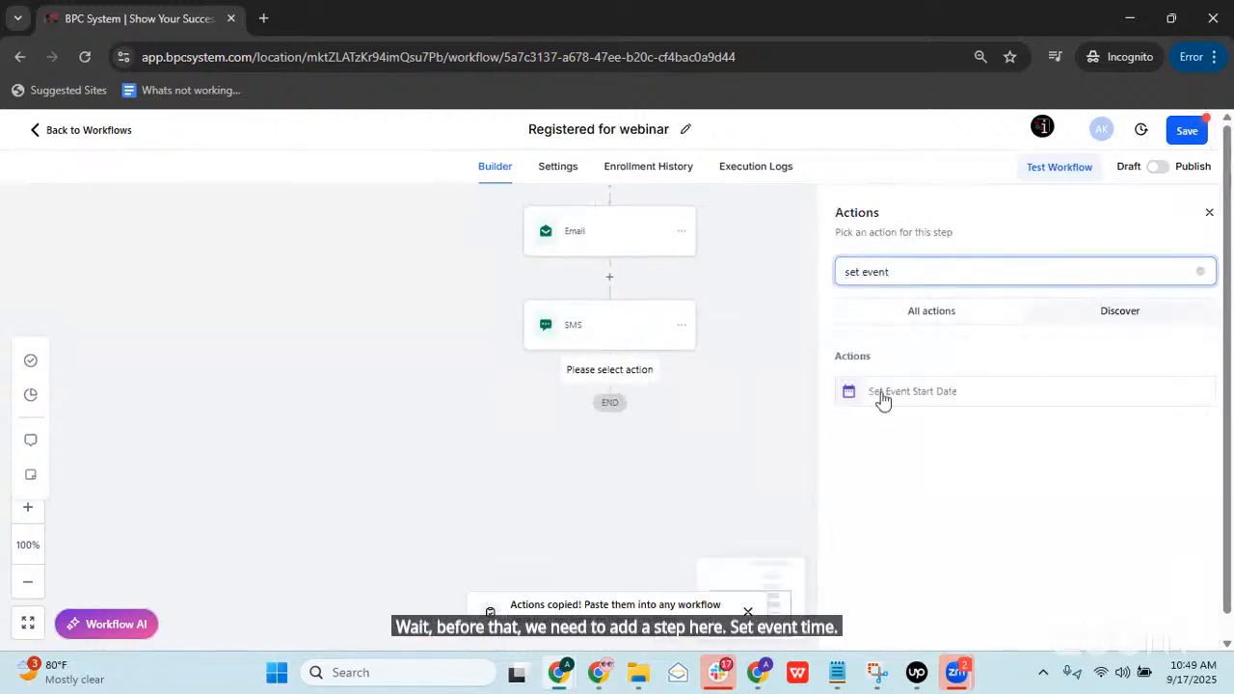
left_click(926, 391)
Step: Set the event start date to the specific date and time 2025-10-15 6:00 PM and save the action
left_click(914, 394)
left_click(923, 457)
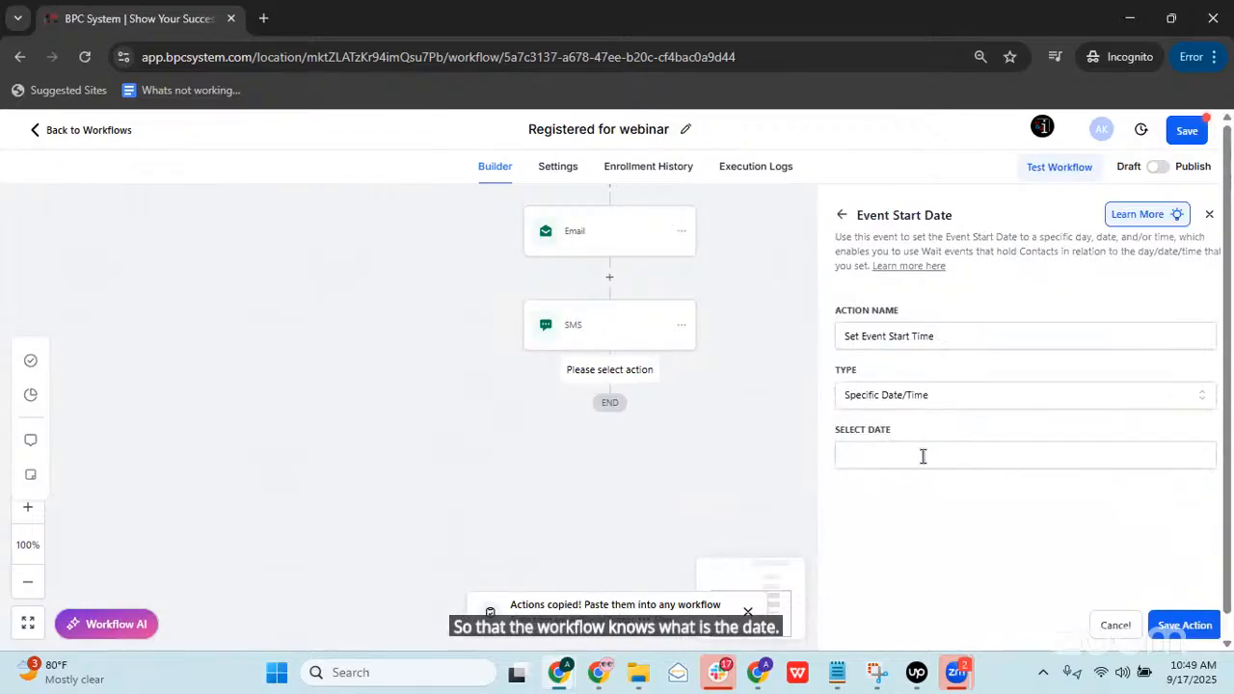
left_click(922, 456)
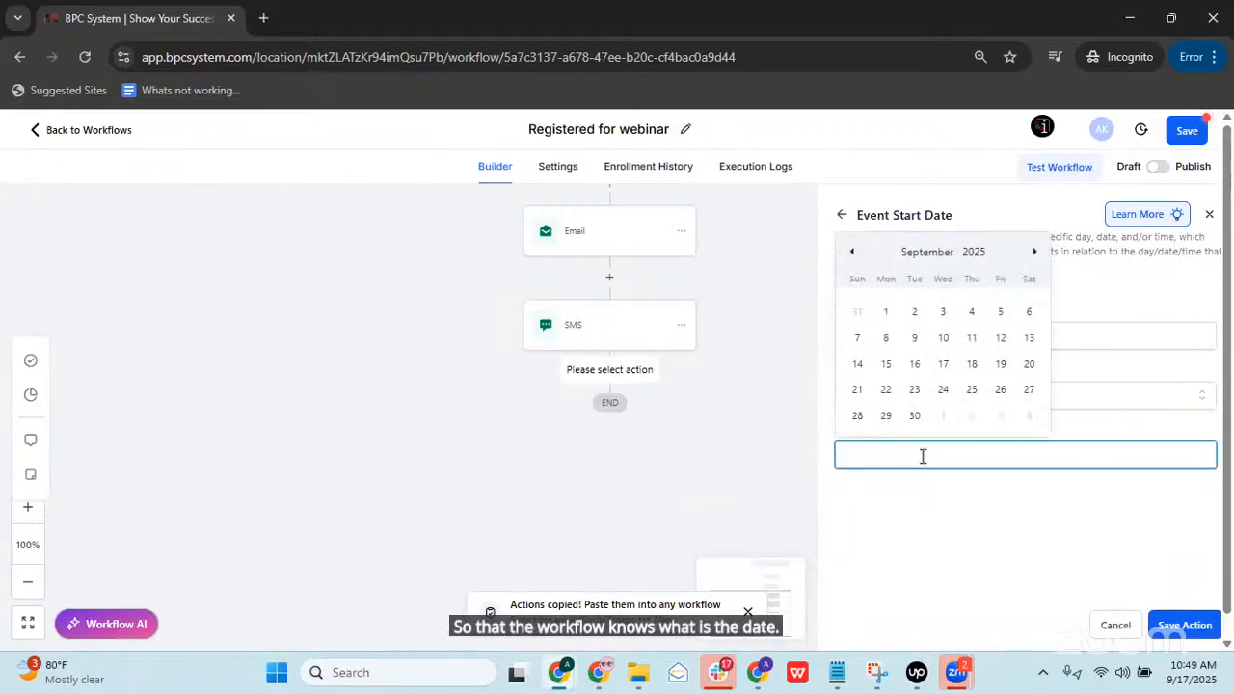
left_click(1033, 251)
left_click(942, 365)
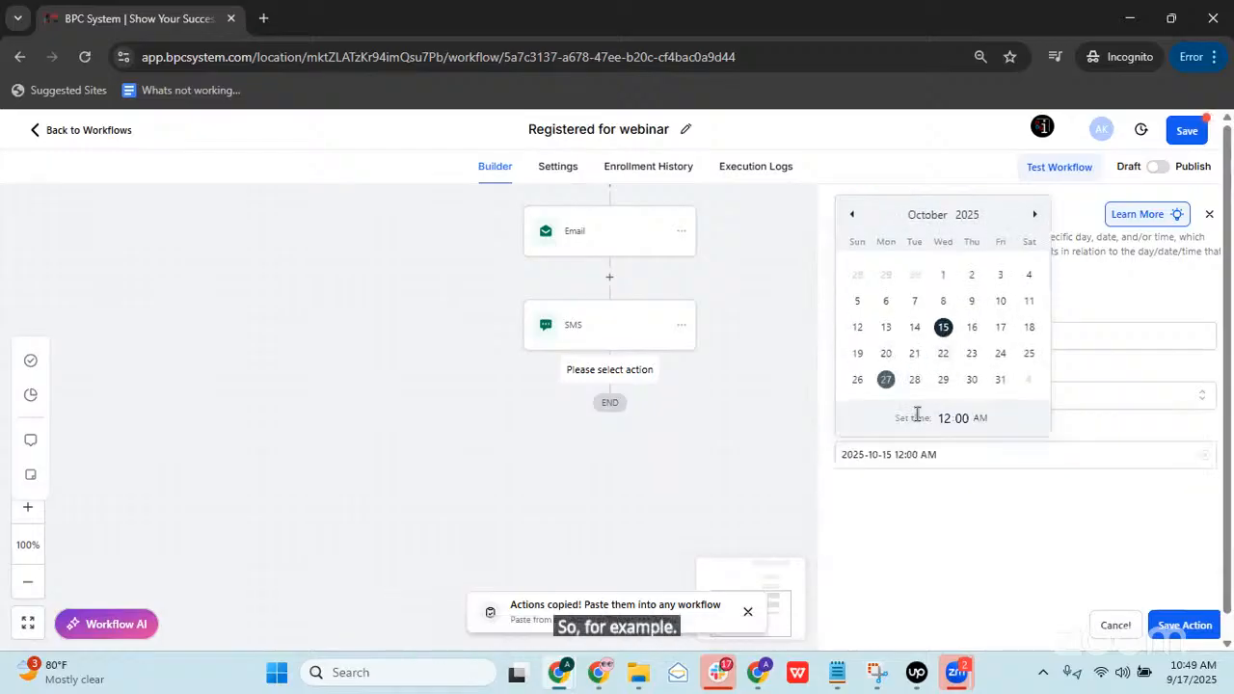
left_click(944, 418)
type("6")
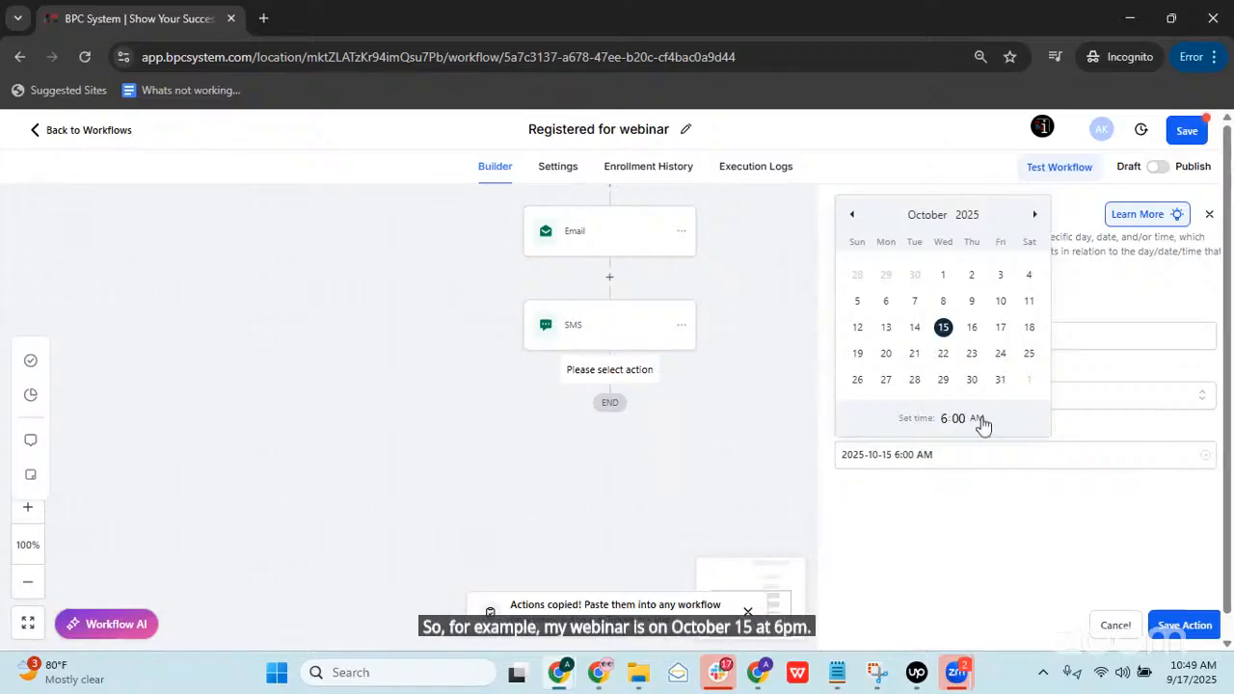
left_click(1198, 622)
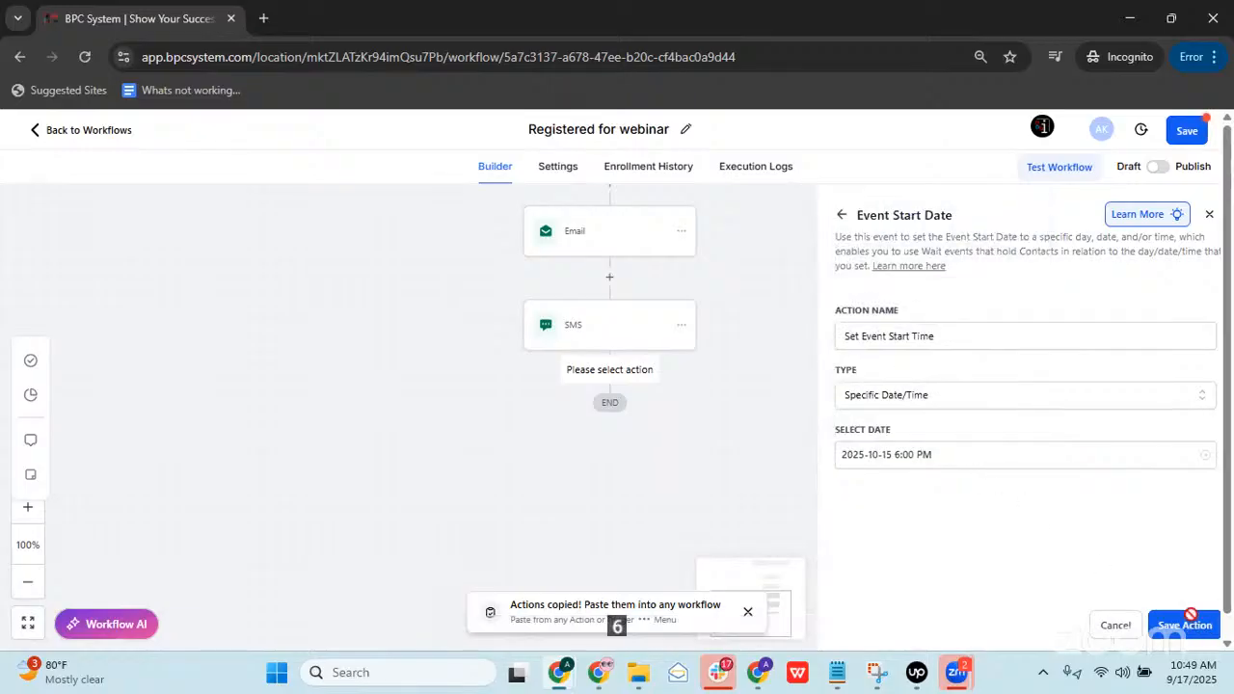
left_click(1192, 625)
Step: Add a Wait action after the Set Event Start Time step
scroll(800, 603, "down", 1)
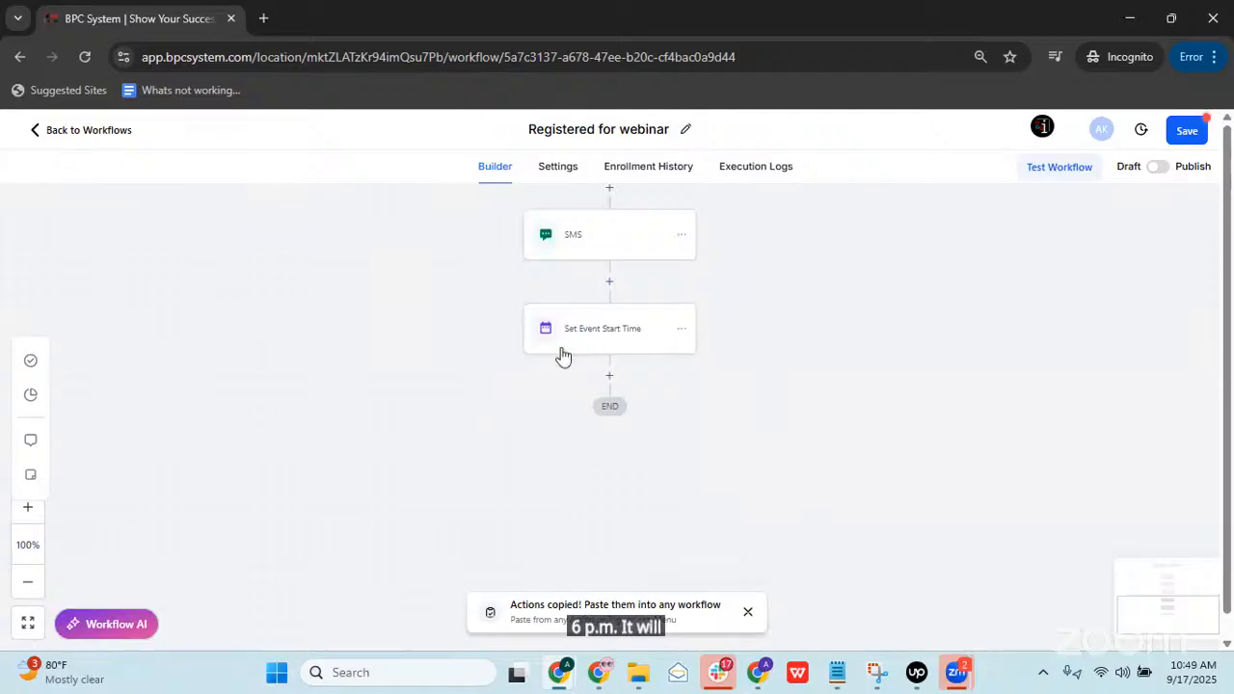
mouse_move(608, 383)
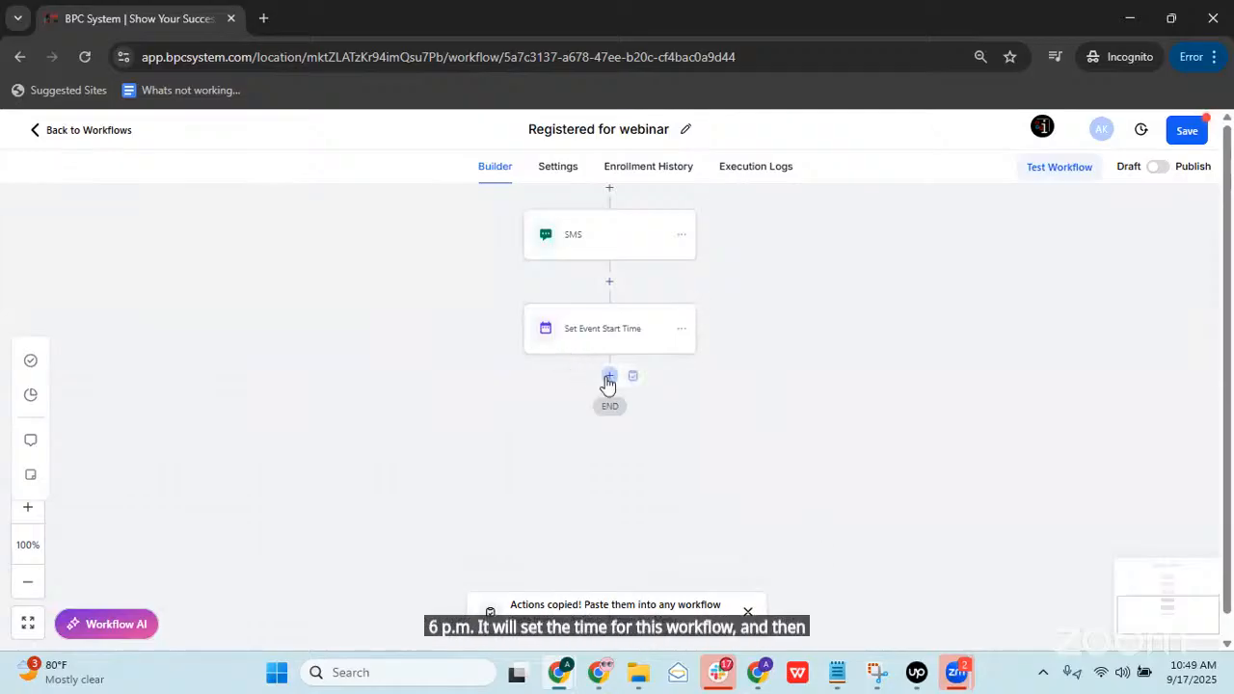
left_click(609, 377)
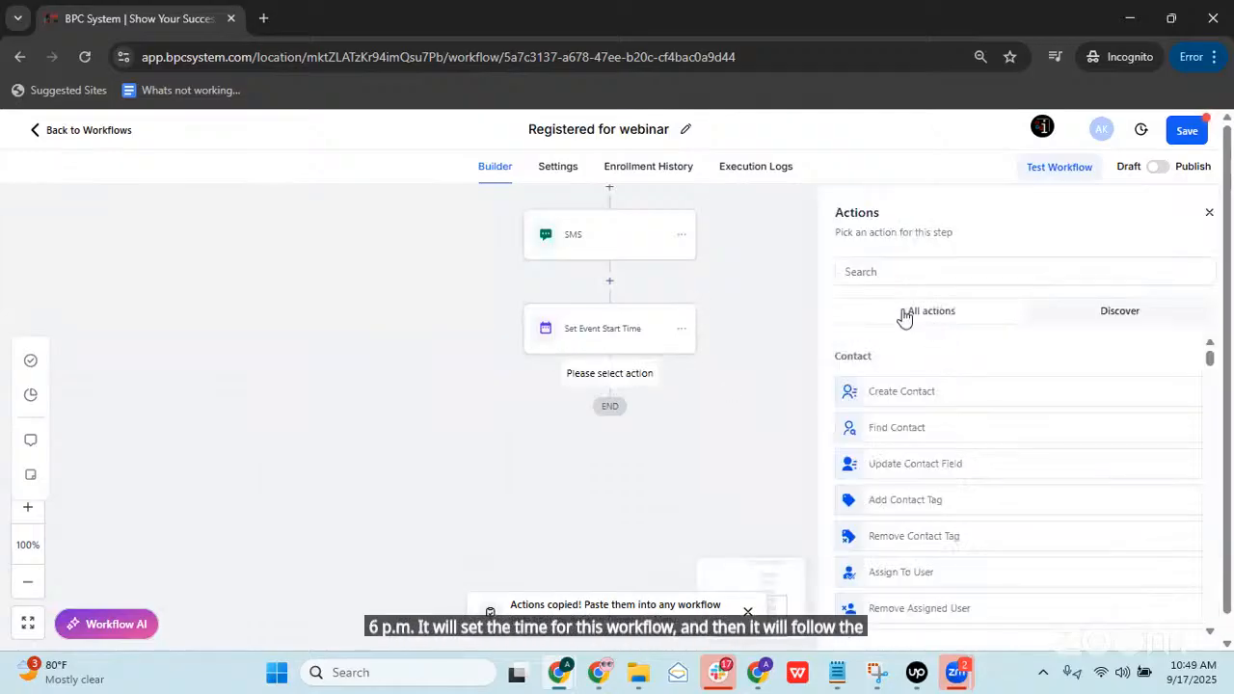
left_click(890, 278)
type("wait")
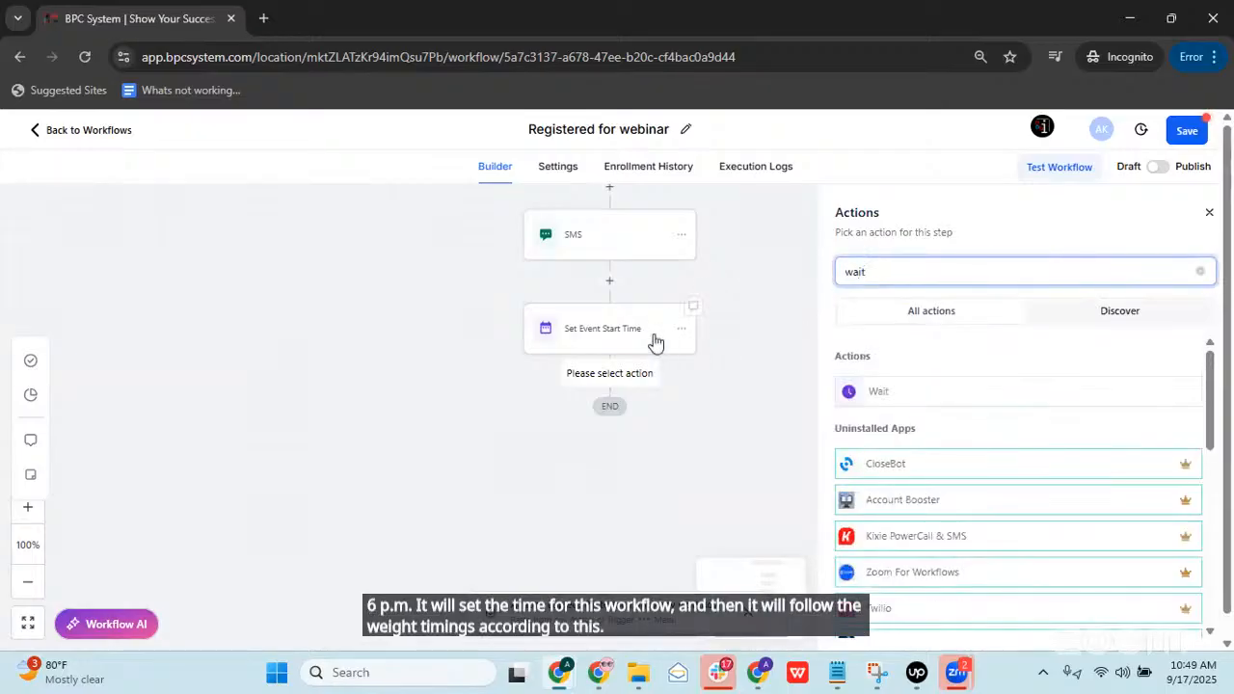
left_click(880, 396)
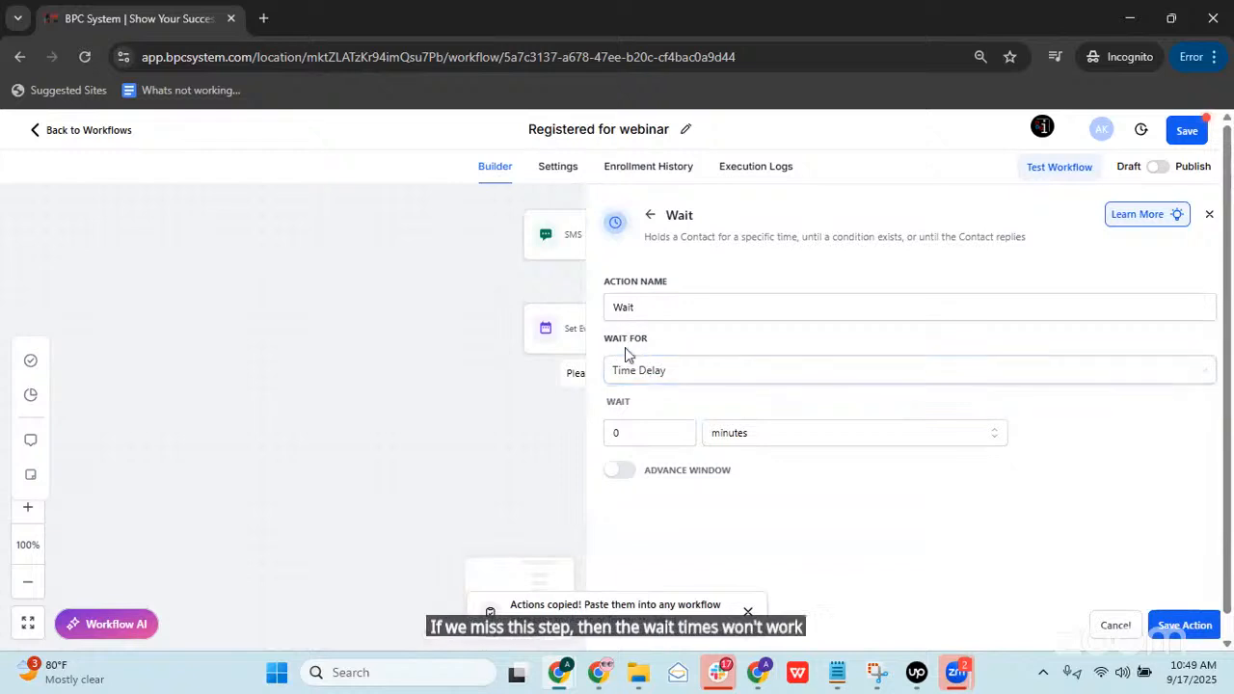
Step: Make the wait hold until 2 days before the Event / Appointment time and save the action
left_click(687, 378)
left_click(680, 486)
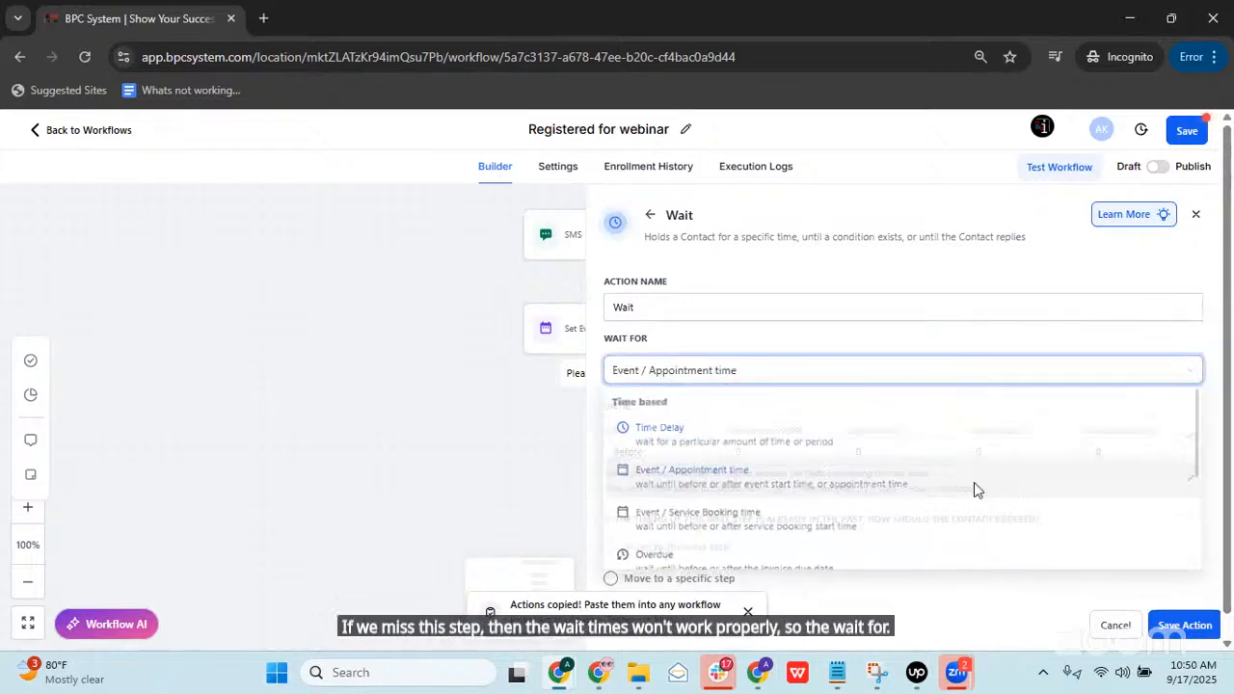
scroll(636, 415, "down", 1)
double_click(859, 391)
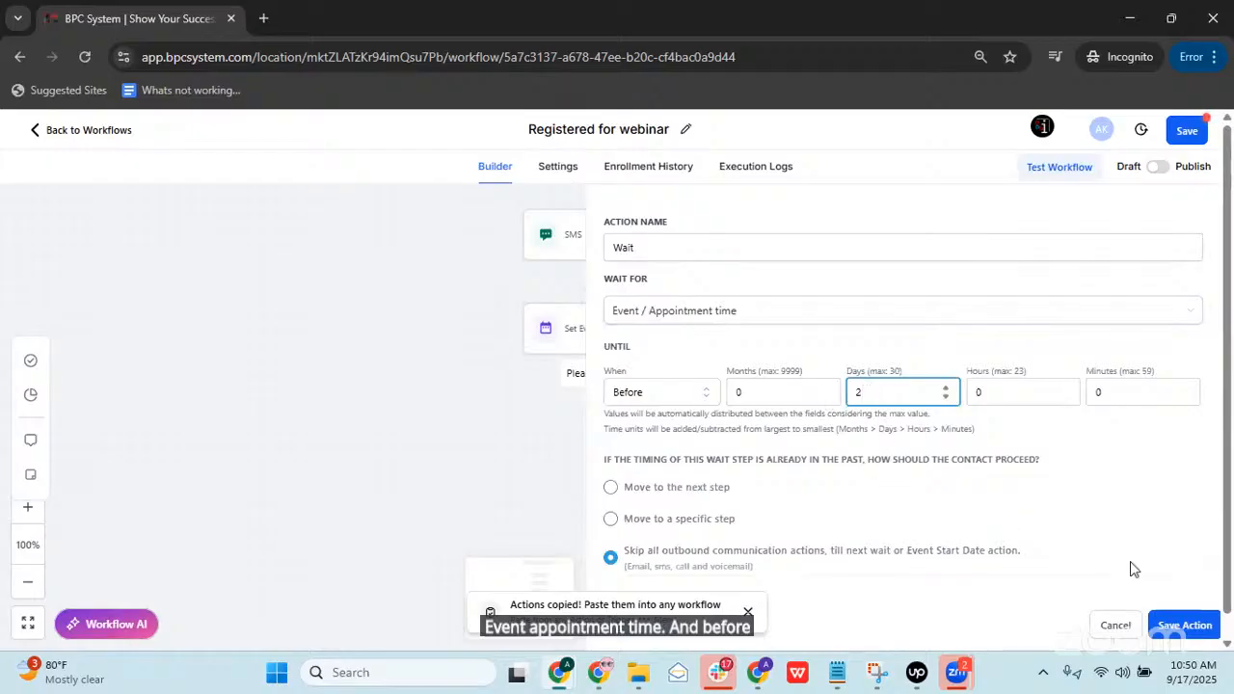
left_click(1184, 625)
Step: Copy the existing Email step and paste it directly below the Wait step
scroll(675, 338, "up", 2)
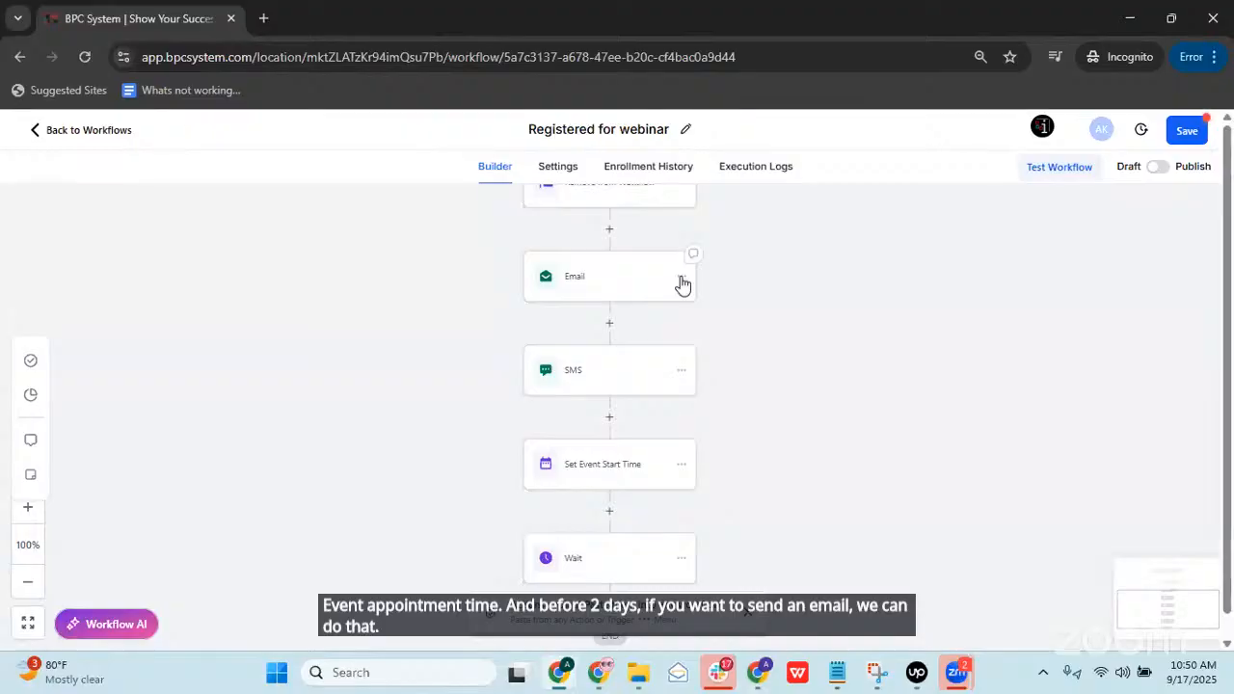
left_click(680, 277)
mouse_move(724, 333)
left_click(835, 310)
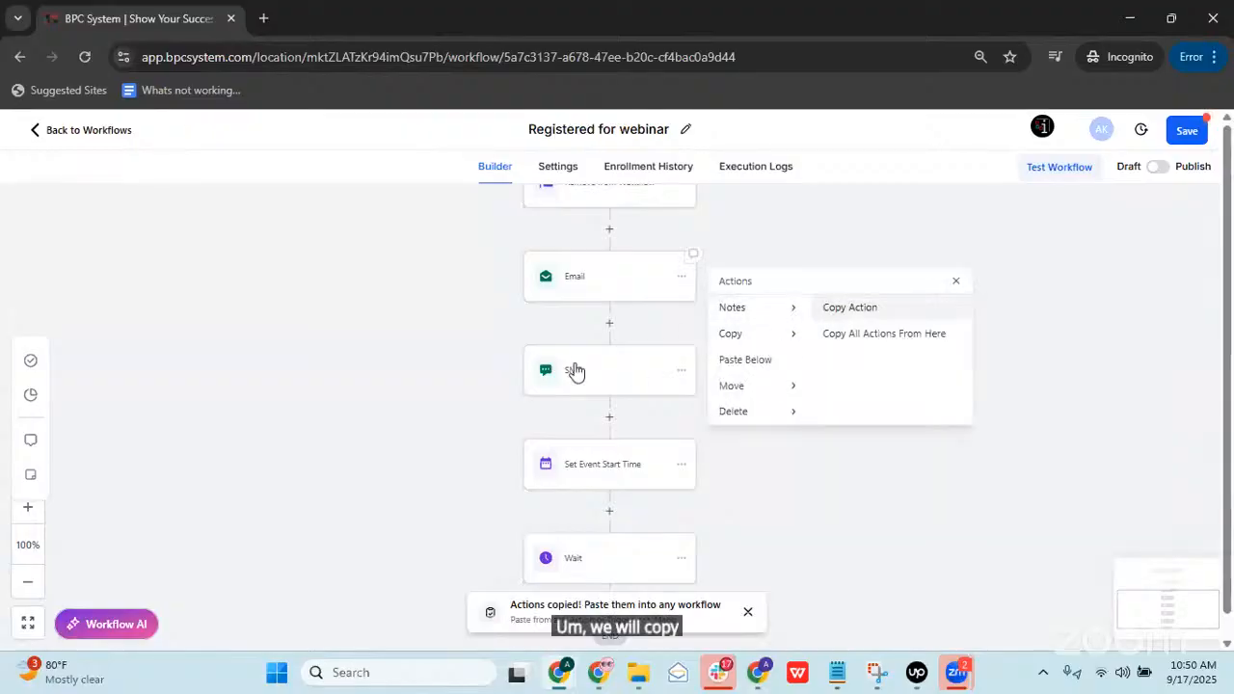
scroll(591, 406, "down", 3)
left_click(631, 333)
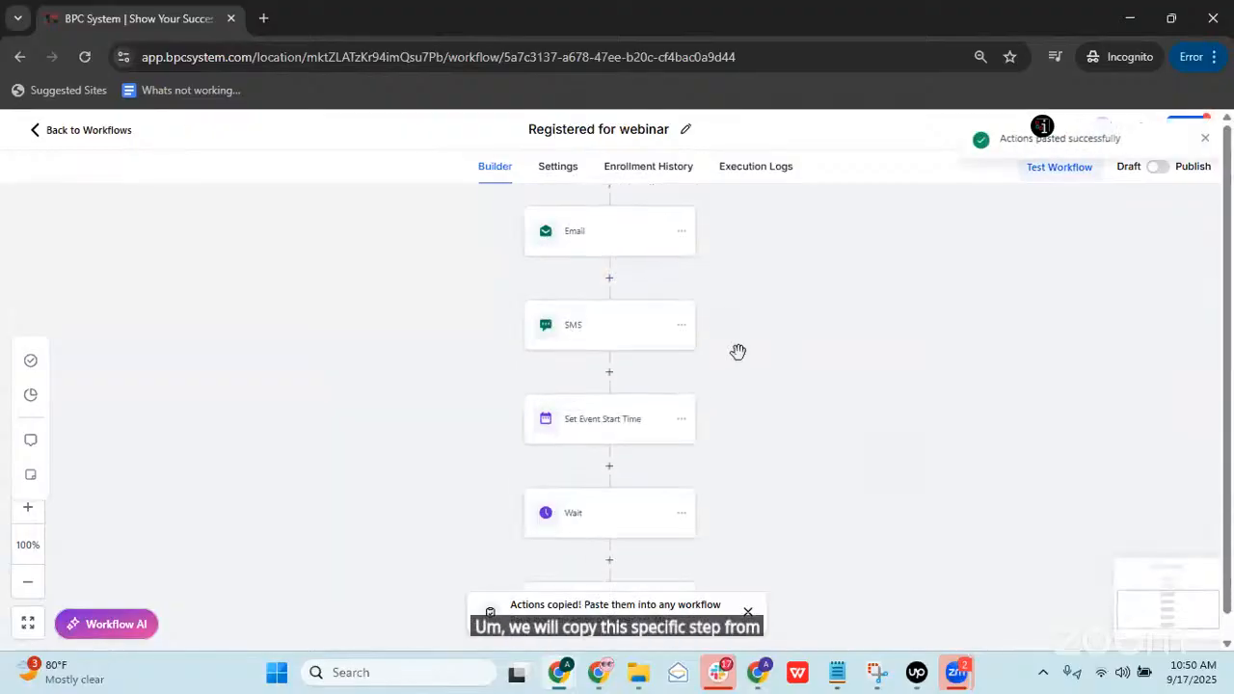
Step: Copy the existing SMS step and paste it below the duplicated Email at the end of the workflow
scroll(771, 353, "up", 3)
left_click(681, 370)
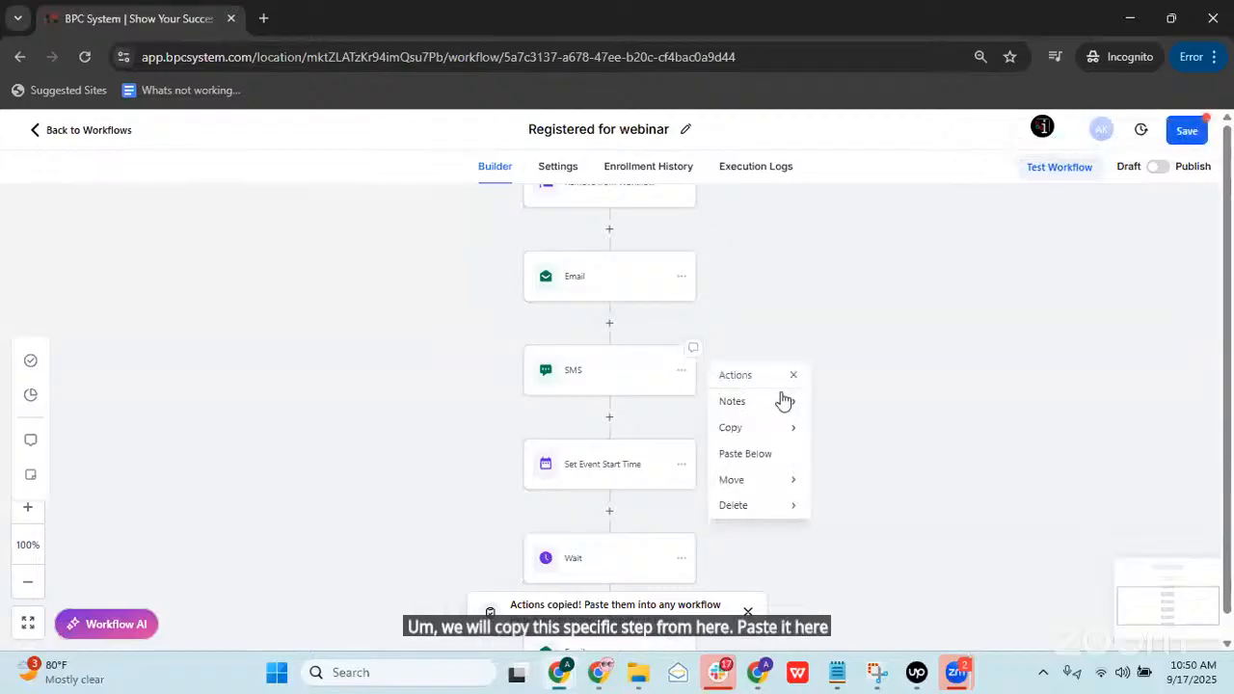
mouse_move(764, 430)
left_click(868, 403)
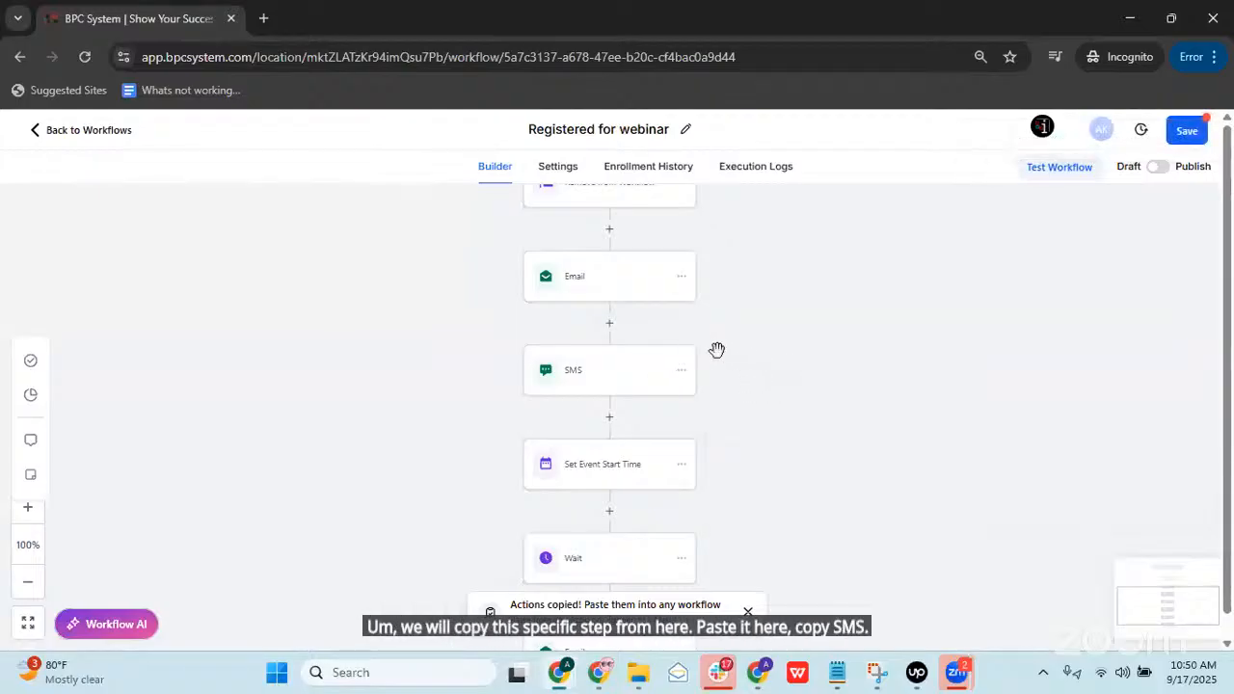
scroll(617, 404, "down", 3)
left_click(632, 428)
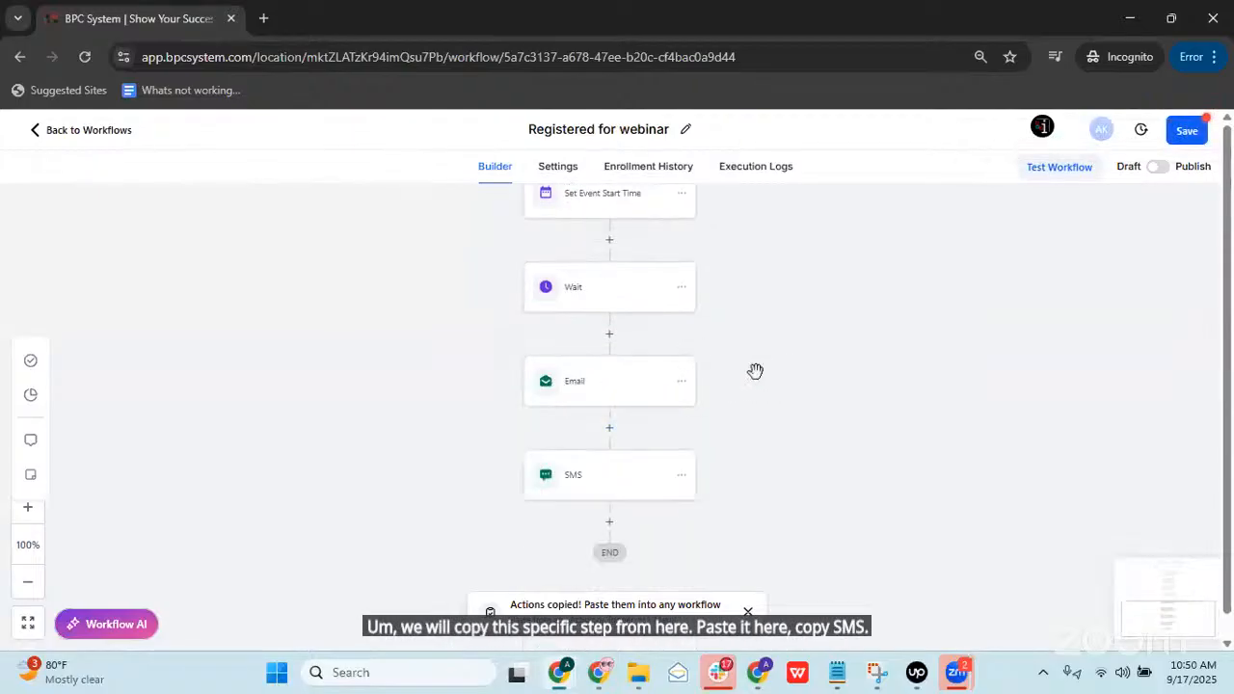
Step: Review the settings and message of the duplicated Email step below the Wait
left_click(584, 386)
scroll(976, 436, "down", 5)
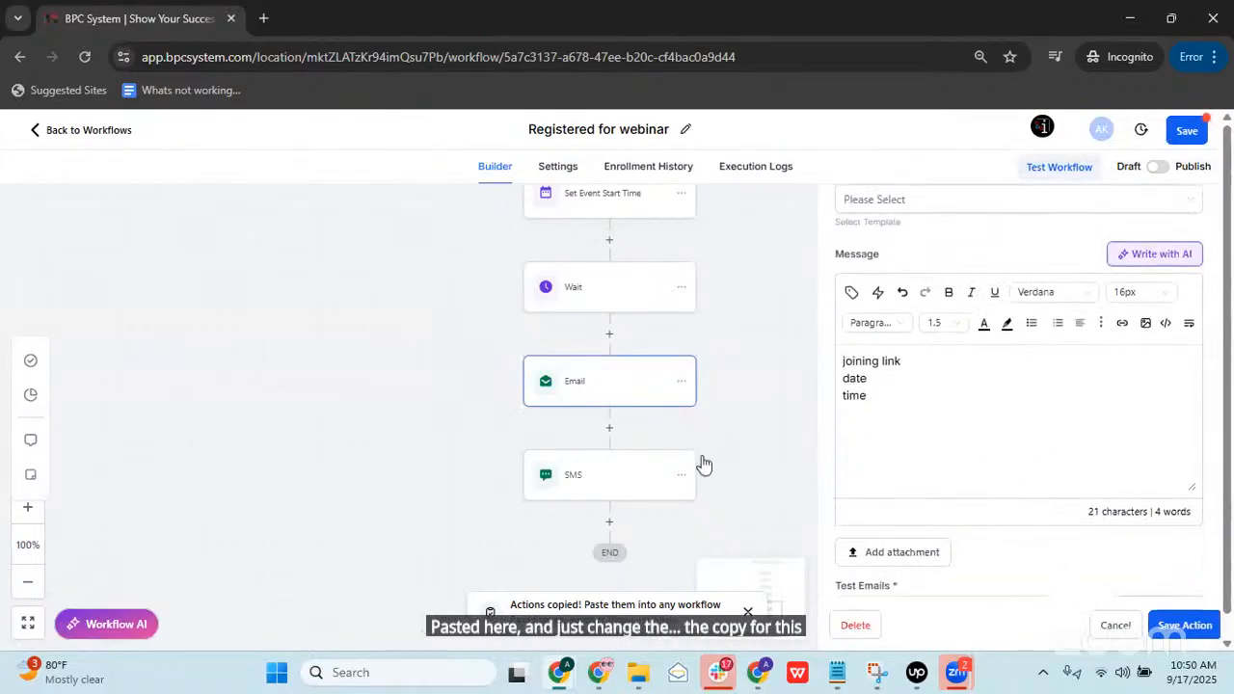
scroll(636, 400, "down", 1)
scroll(636, 399, "up", 2)
scroll(591, 399, "down", 2)
scroll(619, 441, "up", 1)
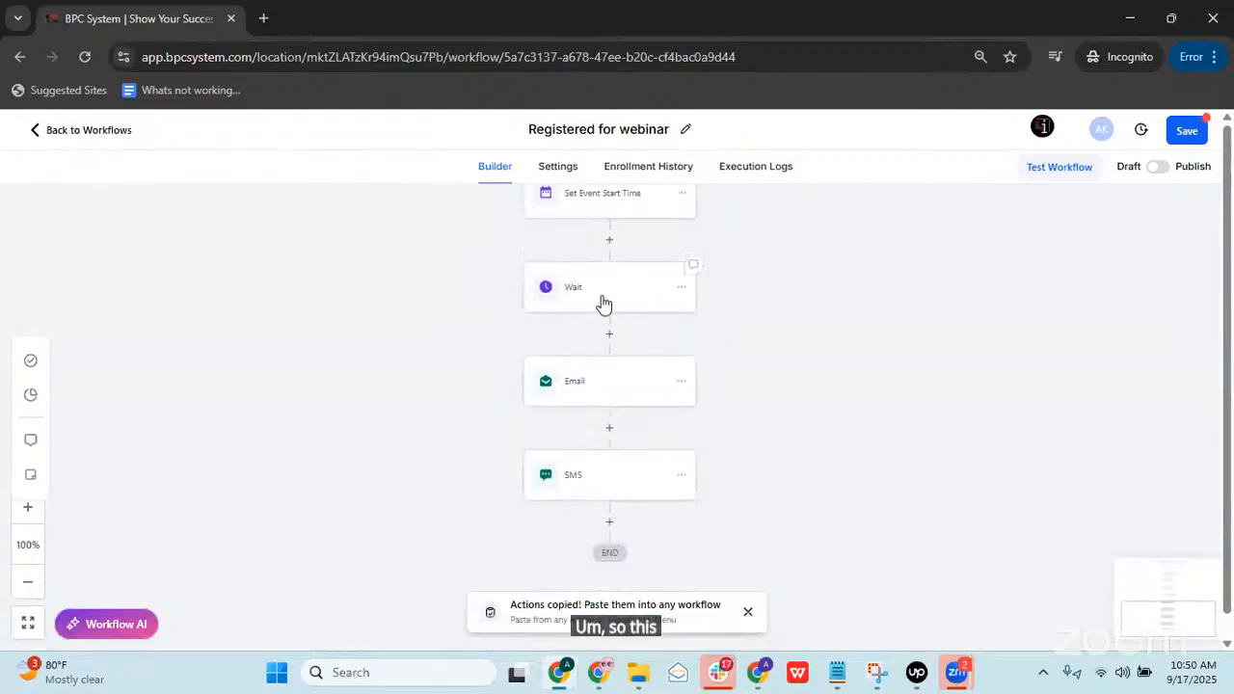
Step: Rename the Wait step as "Wait 2 days before" and save it
left_click(604, 301)
left_click(797, 310)
type("2 days before")
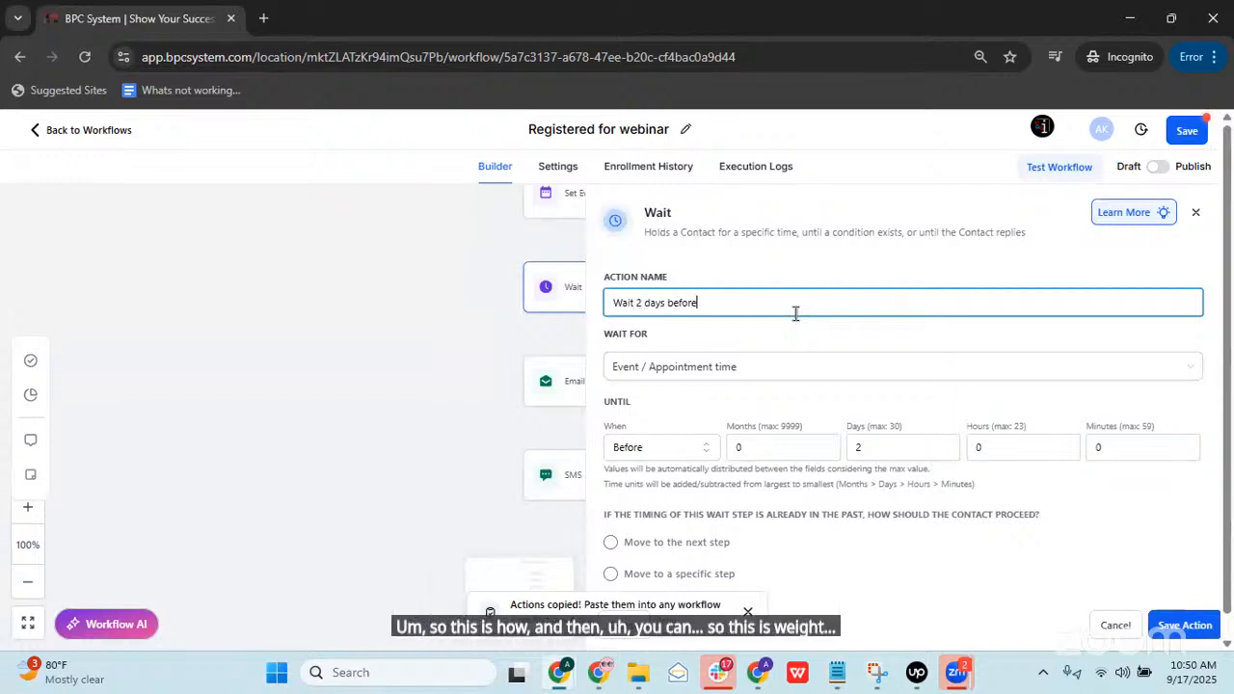
left_click(1189, 634)
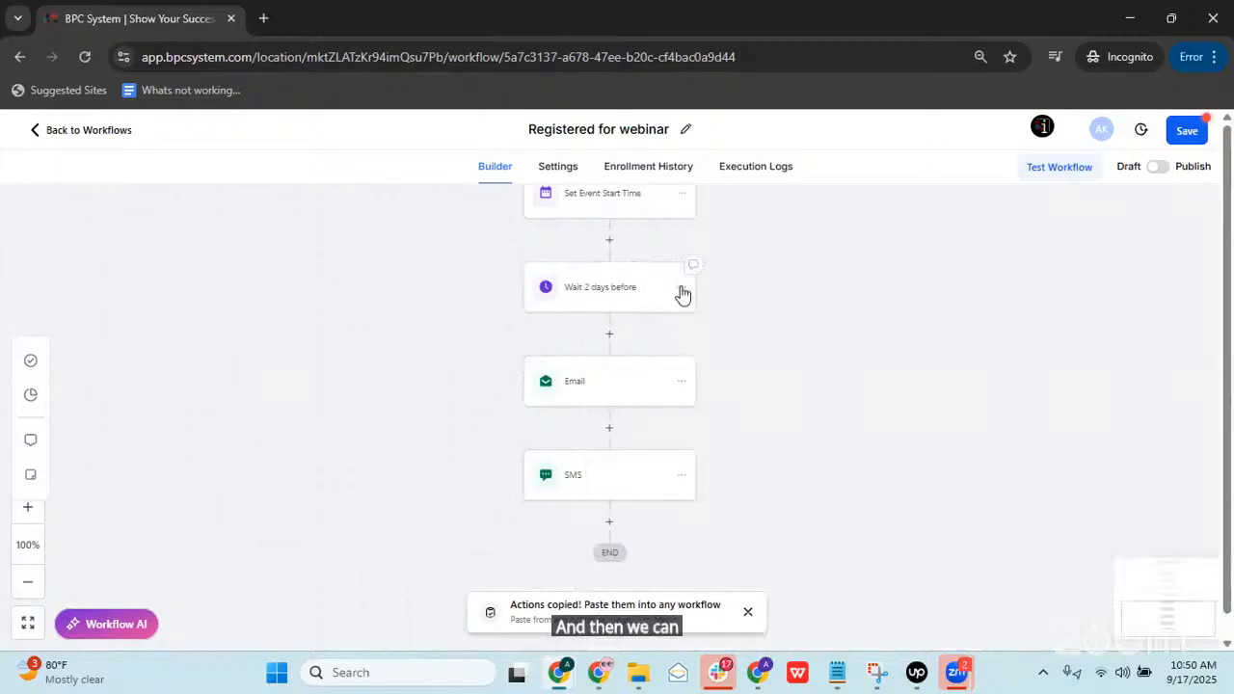
Step: Copy the "Wait 2 days before" step and paste it below the last SMS step
left_click(682, 289)
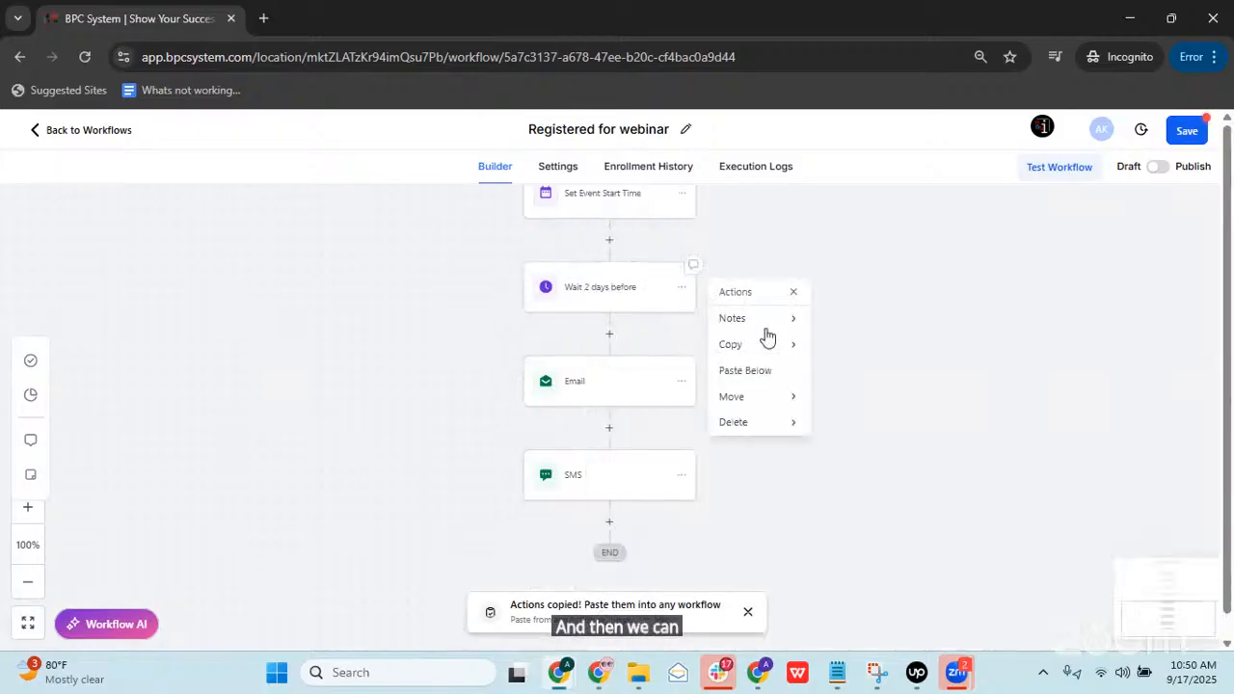
mouse_move(775, 352)
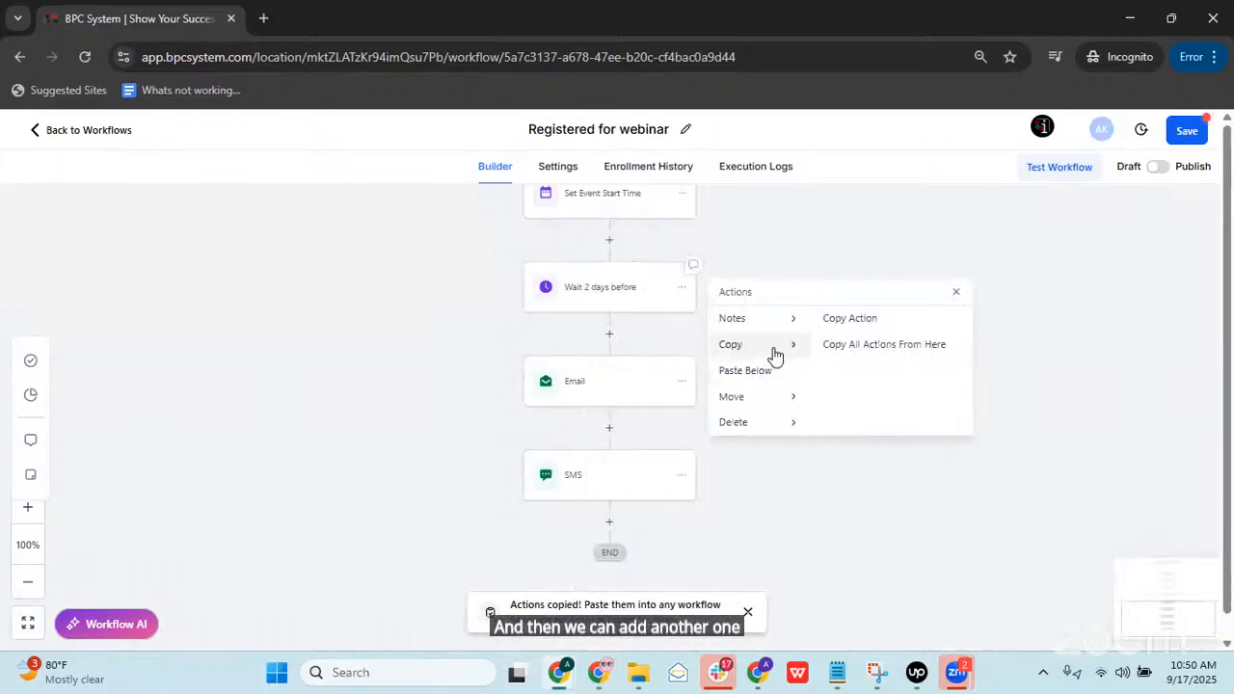
left_click(644, 509)
left_click(633, 525)
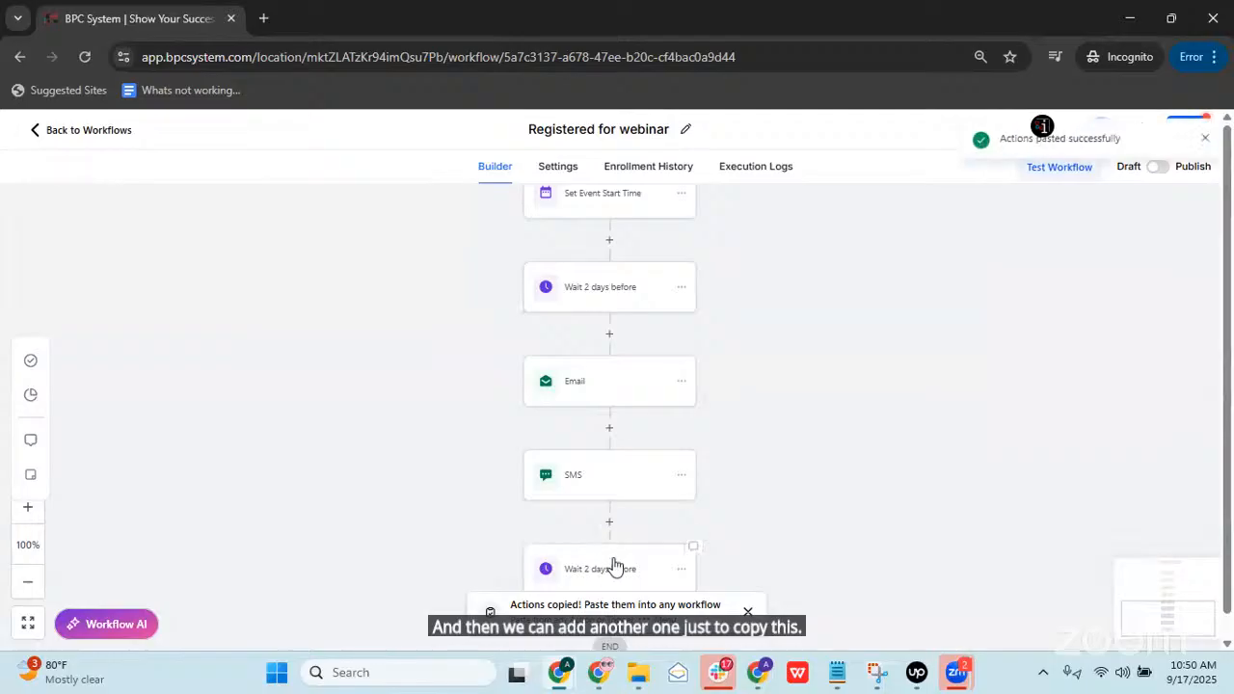
Step: Rename the duplicated wait as "Wait 1 days before", set it to 1 day before the event, and save it
left_click(598, 569)
left_click(640, 303)
double_click(639, 302)
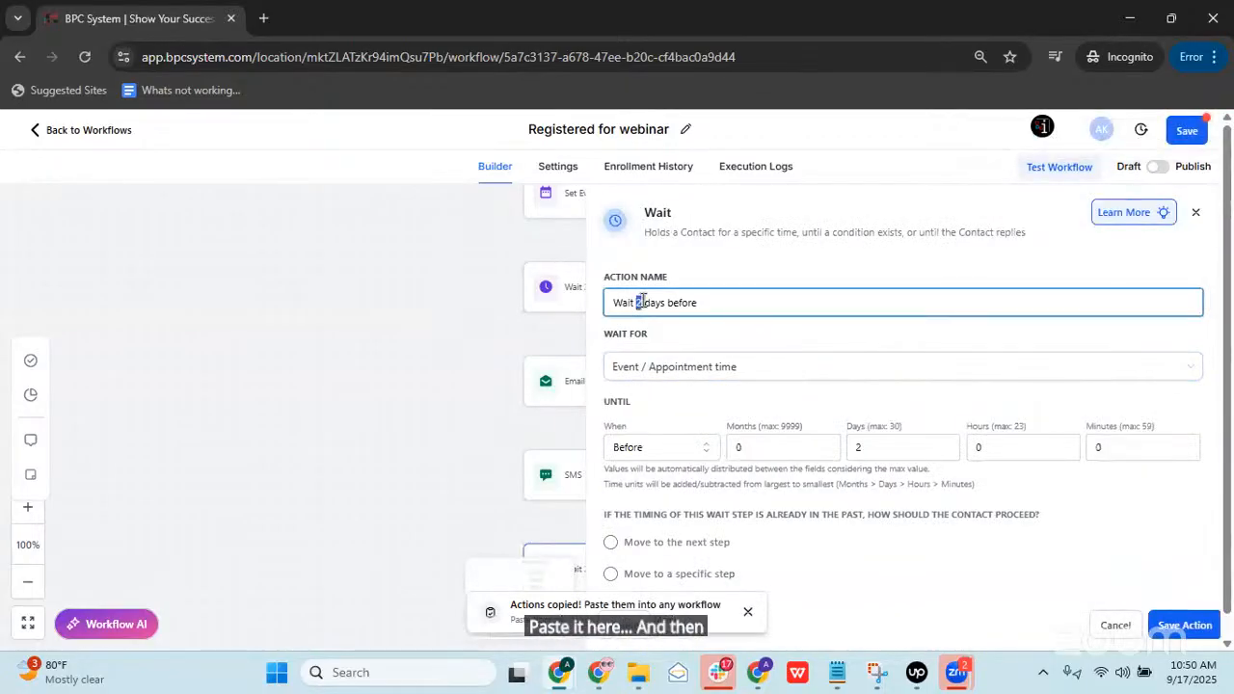
type("1")
left_click(855, 447)
type("1")
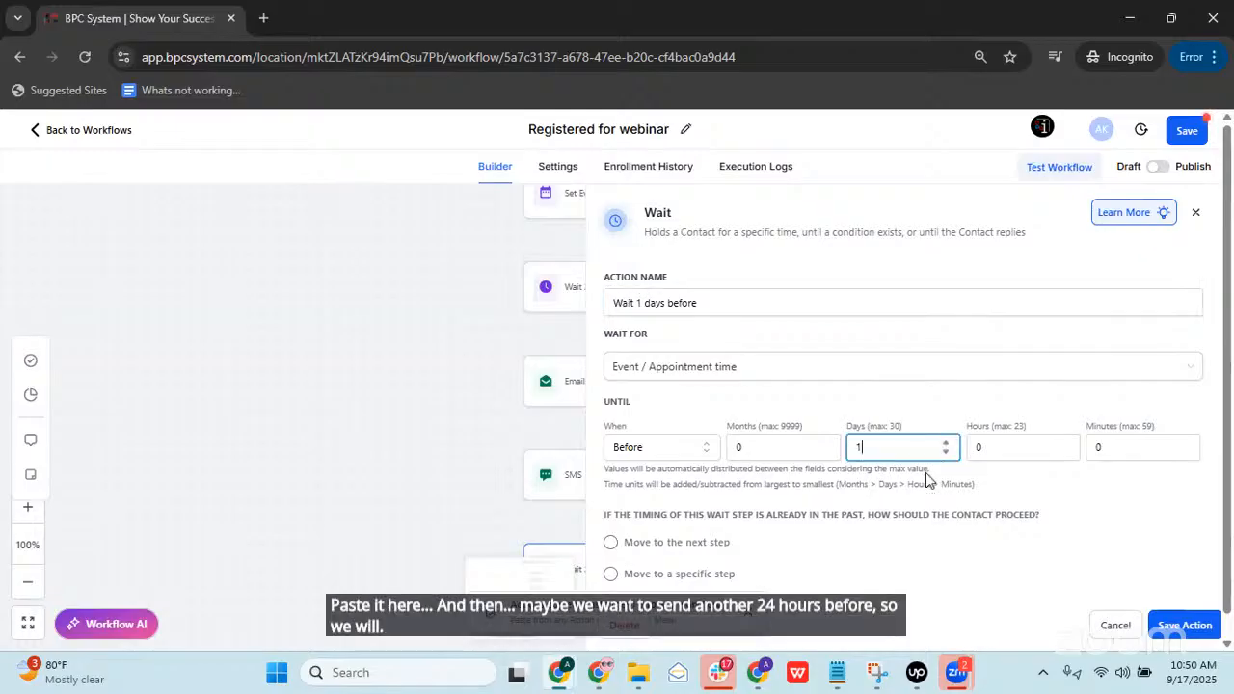
scroll(810, 486, "down", 1)
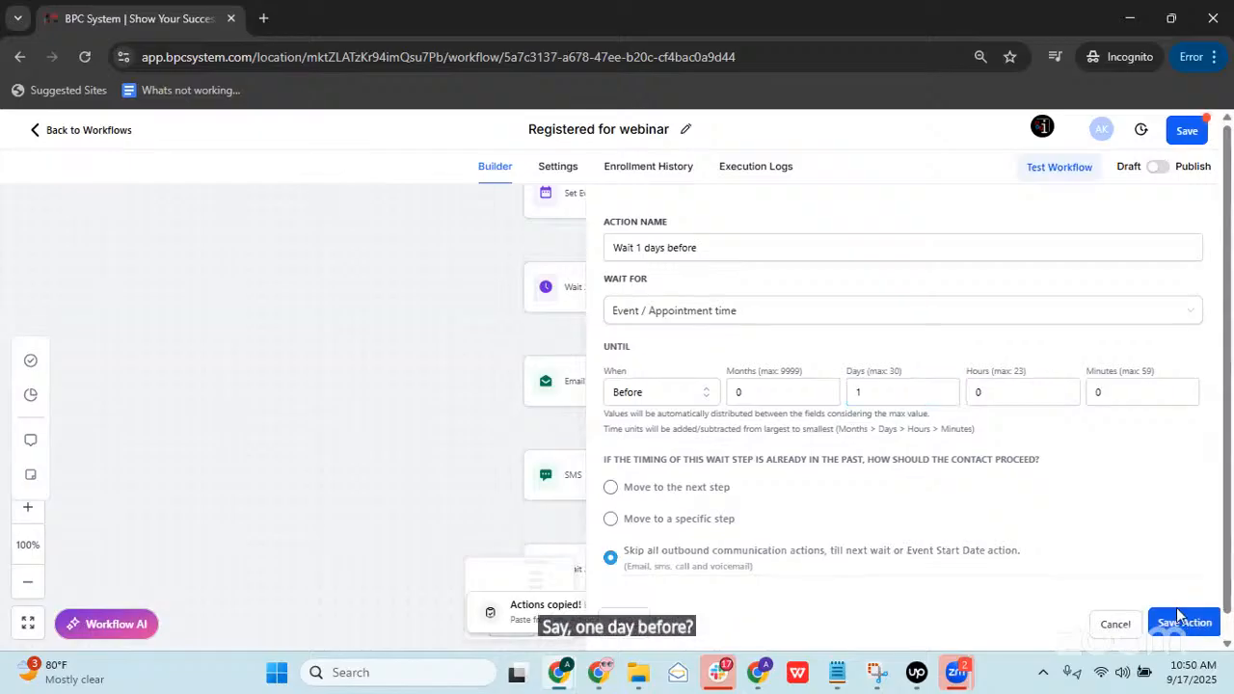
left_click(1182, 627)
Step: Copy all actions from the Email that follows the 2-day wait onward and paste them after "Wait 1 days before"
scroll(627, 357, "down", 3)
scroll(678, 249, "up", 1)
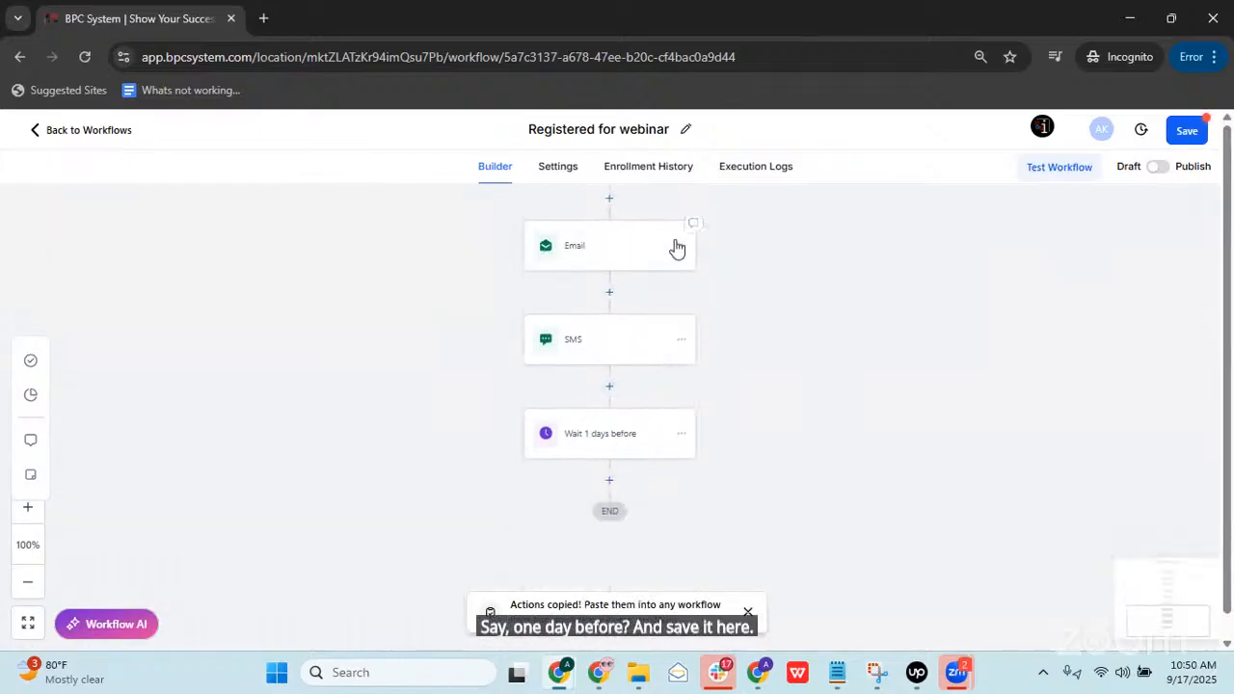
left_click(680, 249)
mouse_move(733, 307)
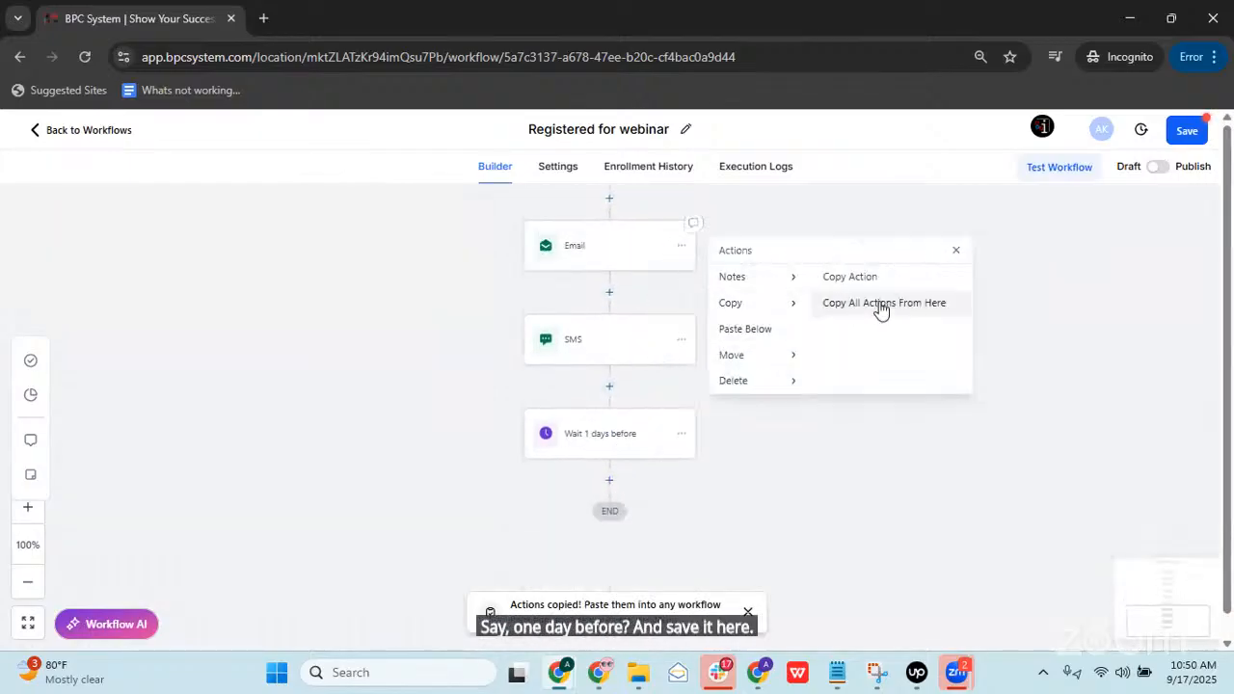
left_click(878, 303)
left_click(628, 480)
Step: Change the subject of the Email after the first "Wait 1 days before" step to "Your Webinar is tomorrow" and save it
scroll(644, 347, "down", 4)
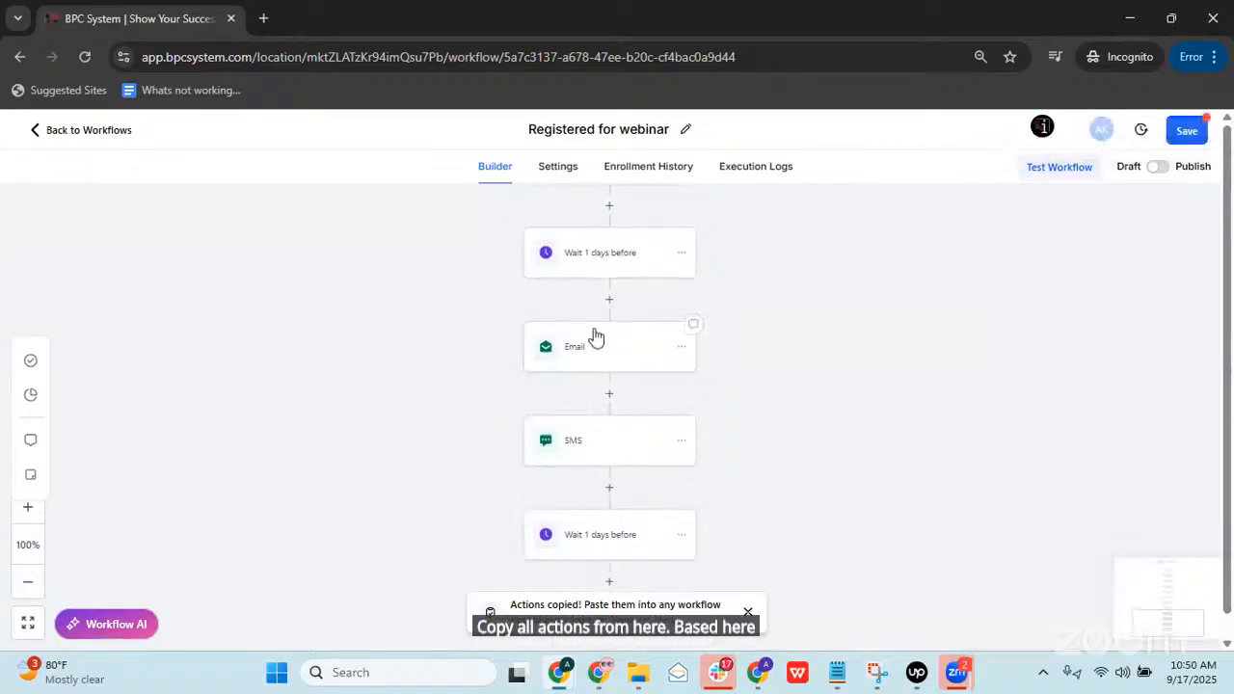
left_click(636, 346)
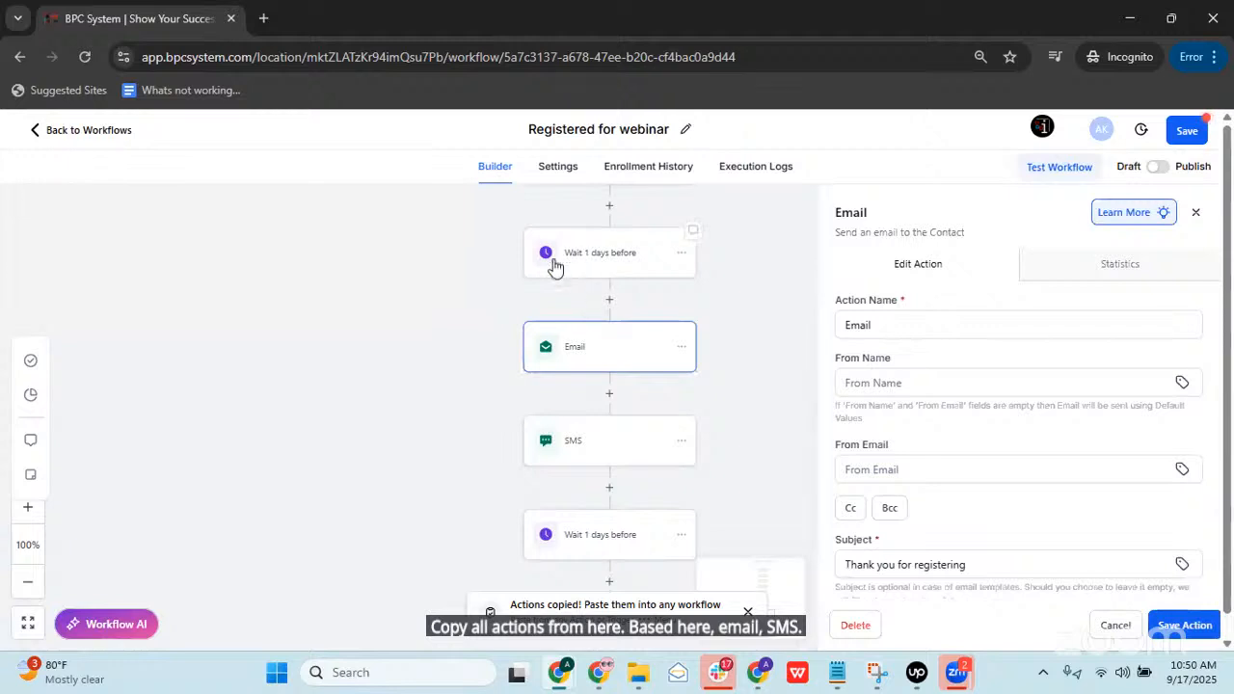
scroll(997, 440, "down", 2)
left_click(1021, 394)
left_click(837, 384, "shift")
type("Your Webinar is tomorrow")
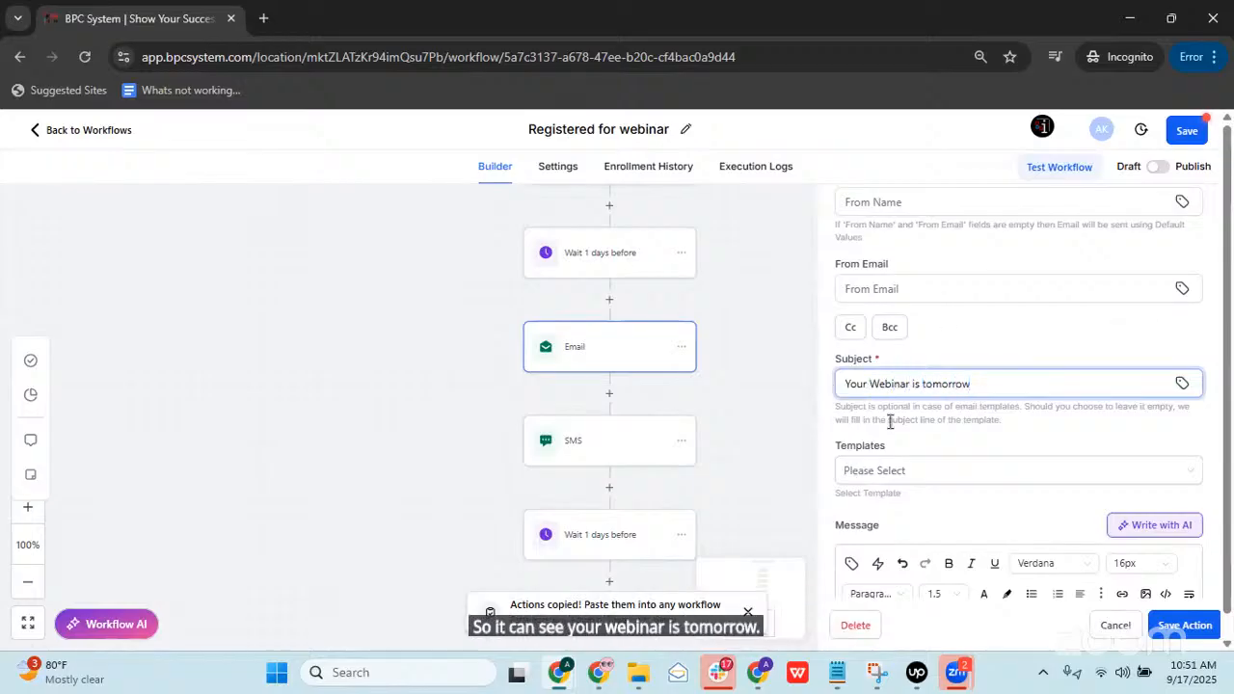
scroll(896, 467, "down", 2)
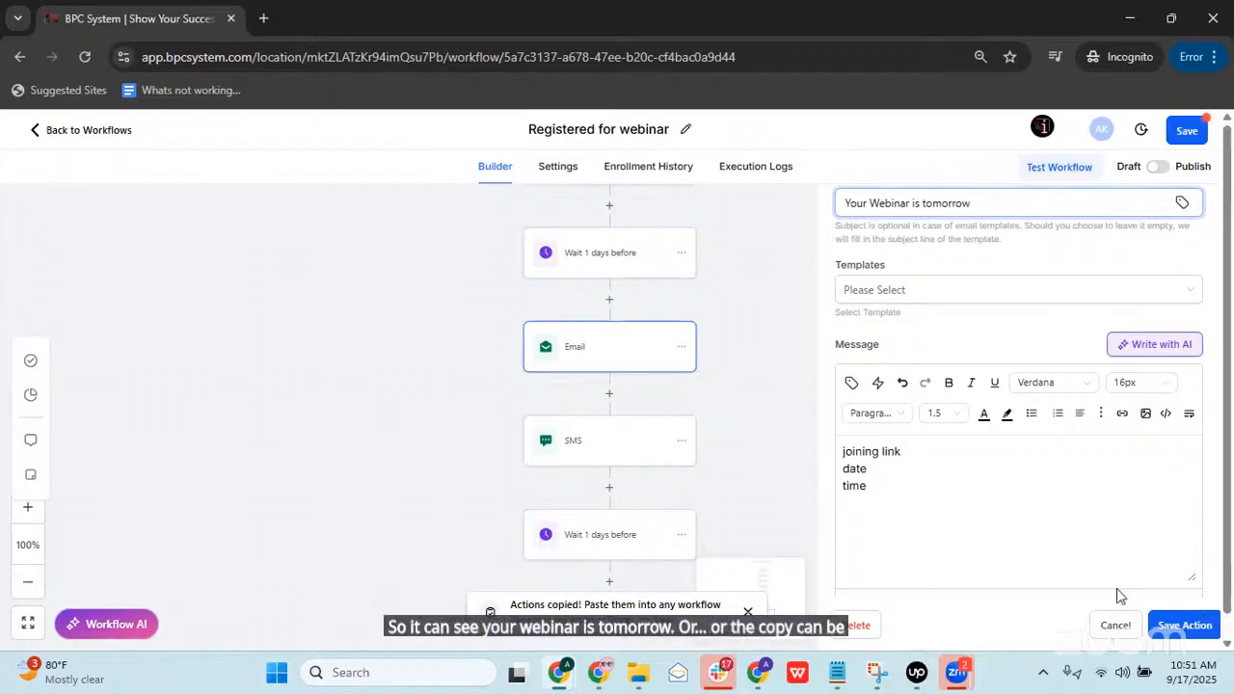
left_click(1203, 622)
scroll(669, 454, "down", 3)
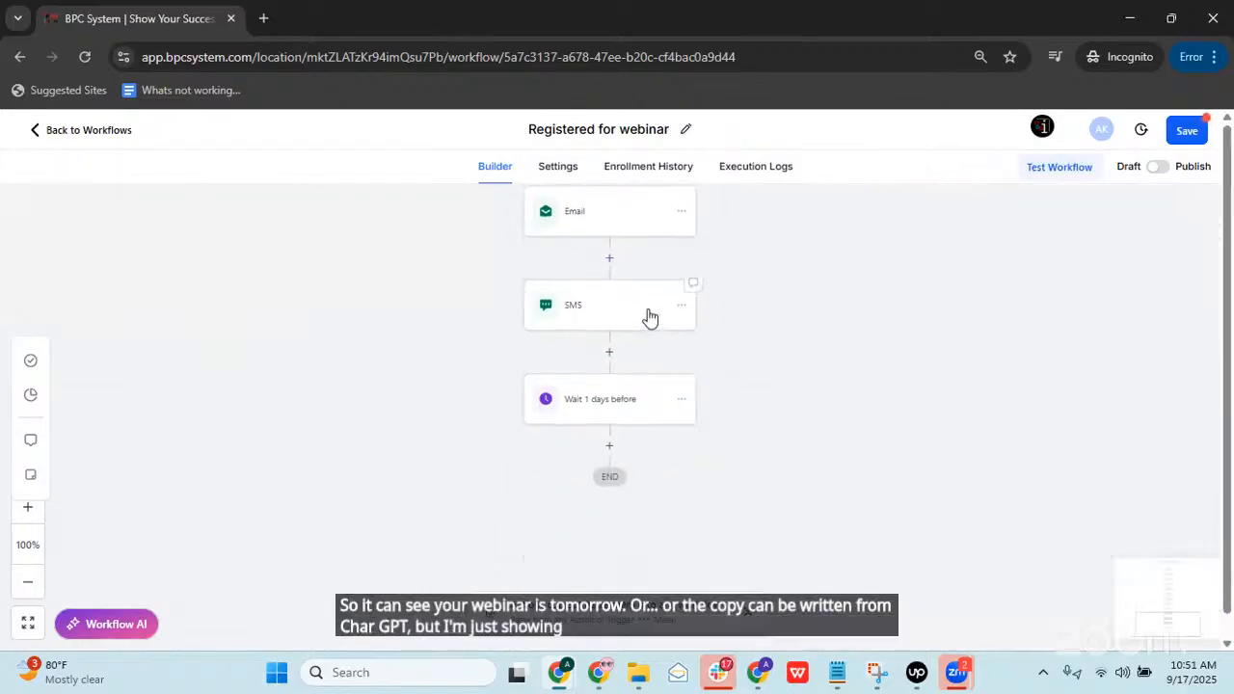
Step: Set the last wait step to 2 hours before the event, rename it "Wait 2 hours before", and save the action
left_click(570, 407)
left_click(899, 447)
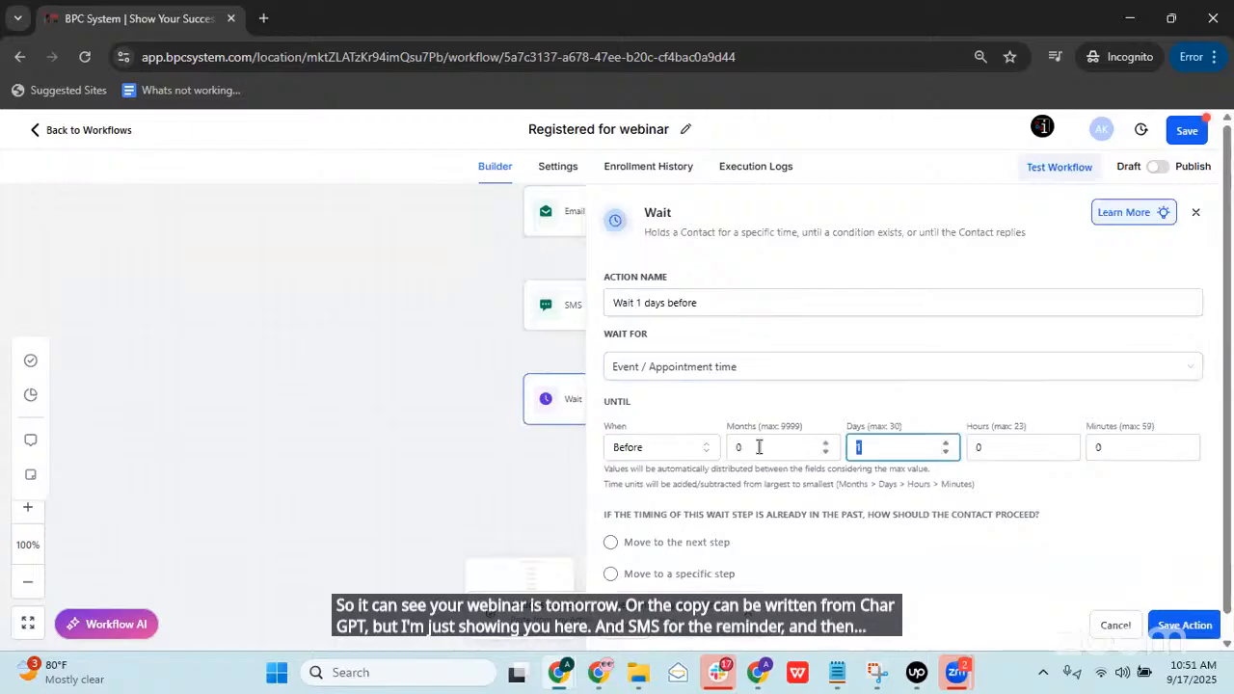
key("ctrl+a")
key("ctrl+x")
key("Tab")
type("2")
left_click_drag(705, 303, 632, 303)
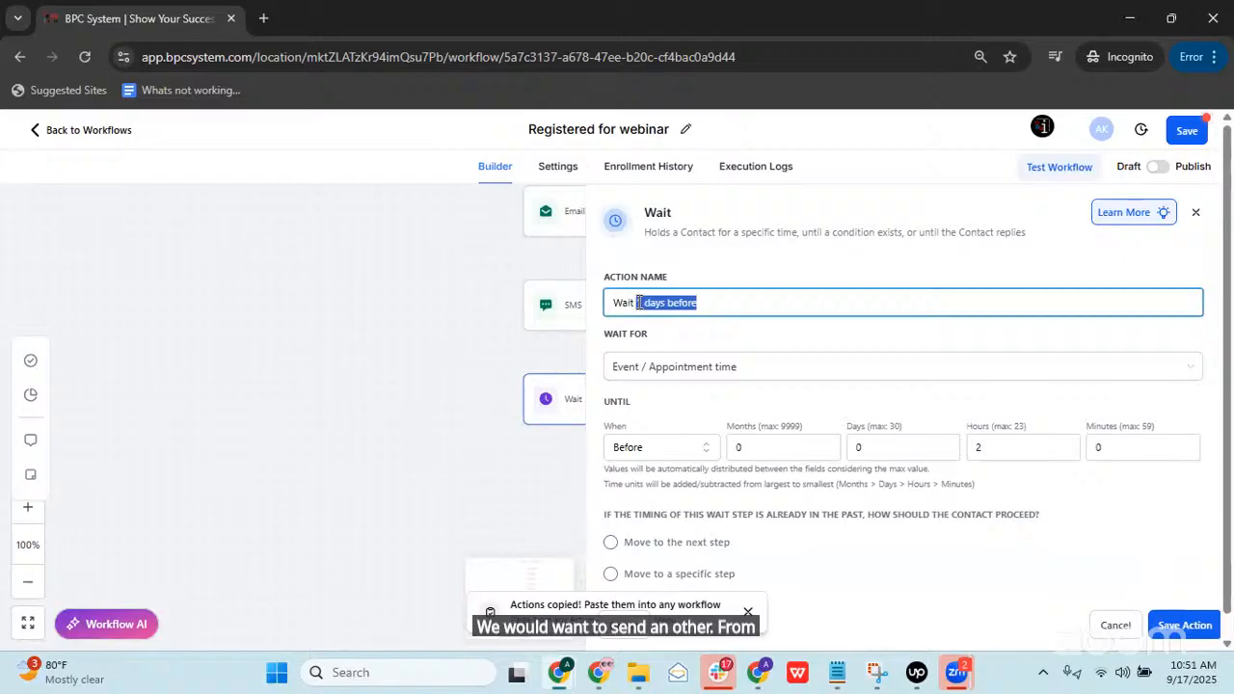
type("2 hours be")
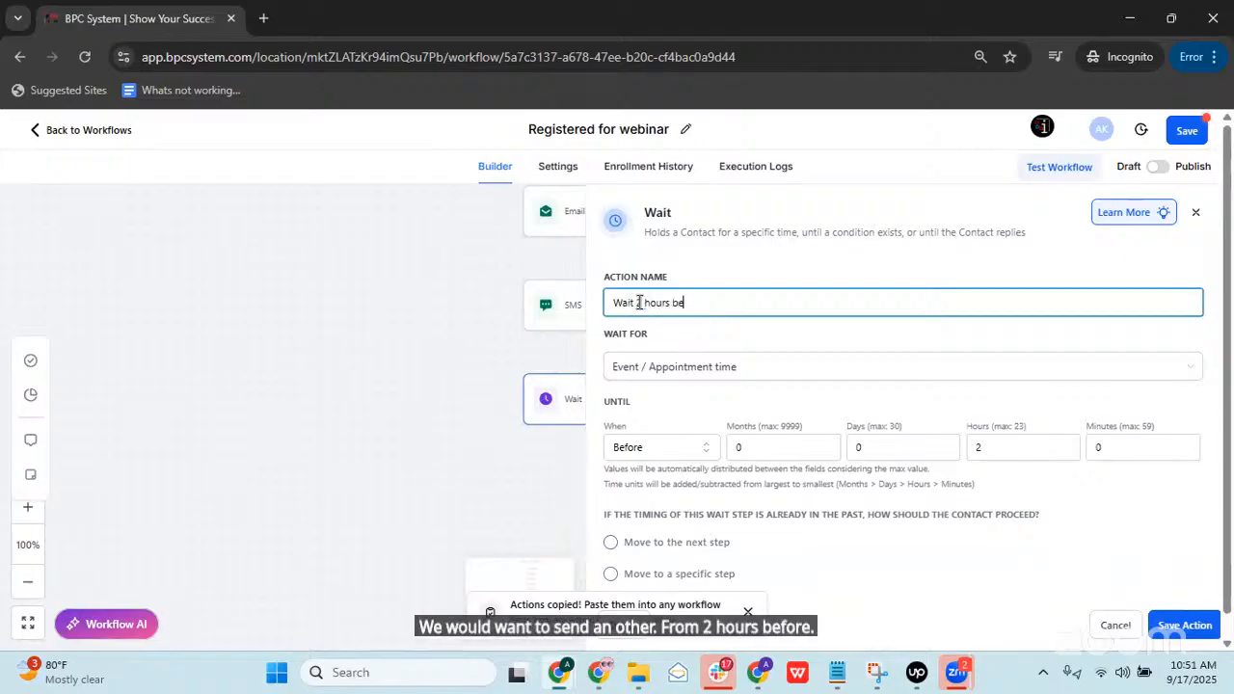
type("fore")
left_click(1184, 624)
Step: Copy the Email and SMS actions above "Wait 2 hours before" one at a time and paste them in the same order below that wait
scroll(689, 344, "up", 1)
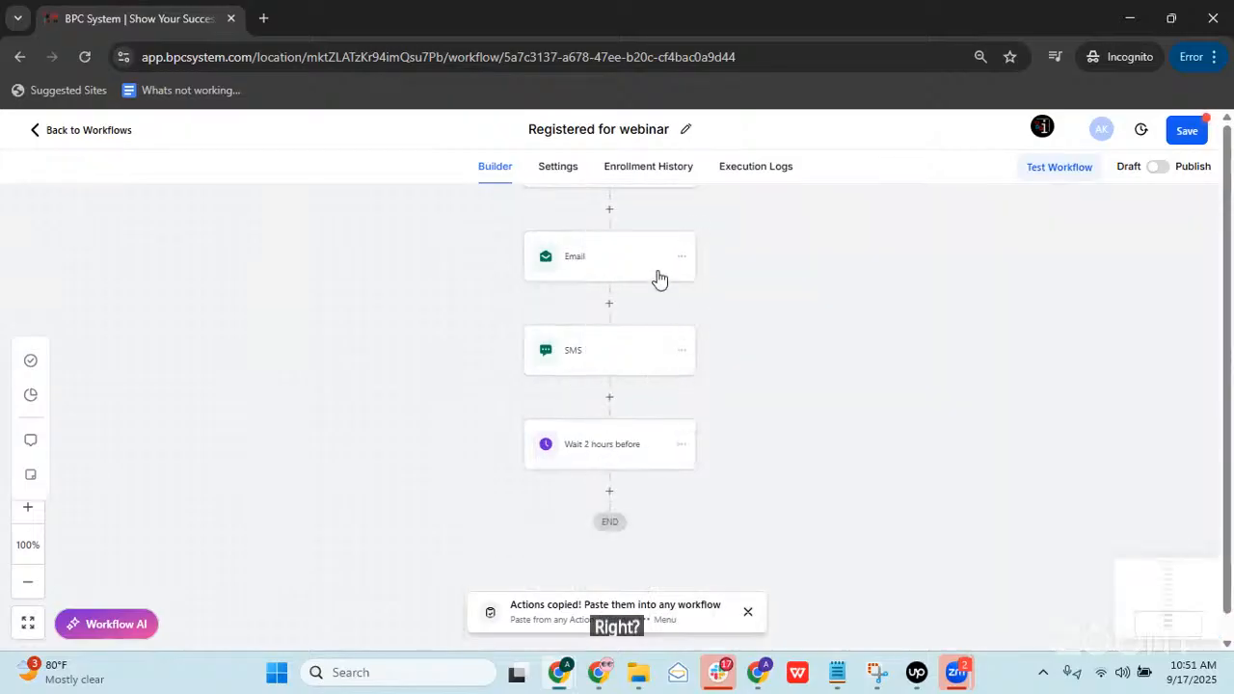
left_click(680, 256)
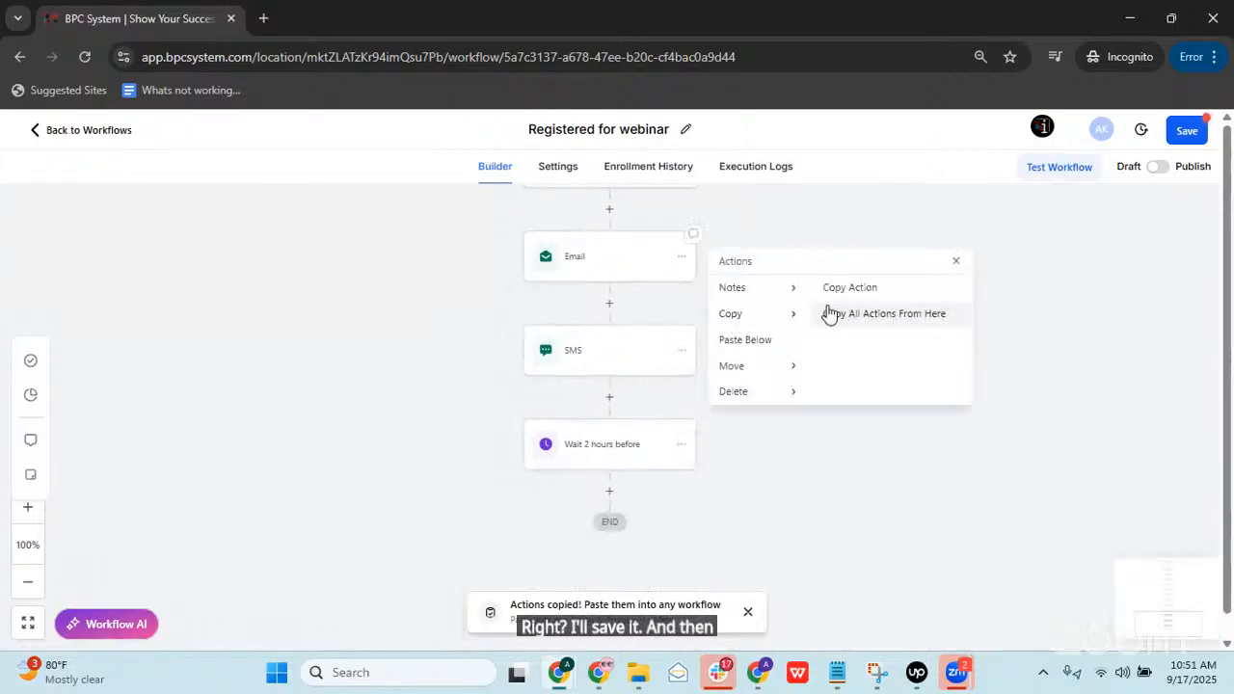
left_click(636, 497)
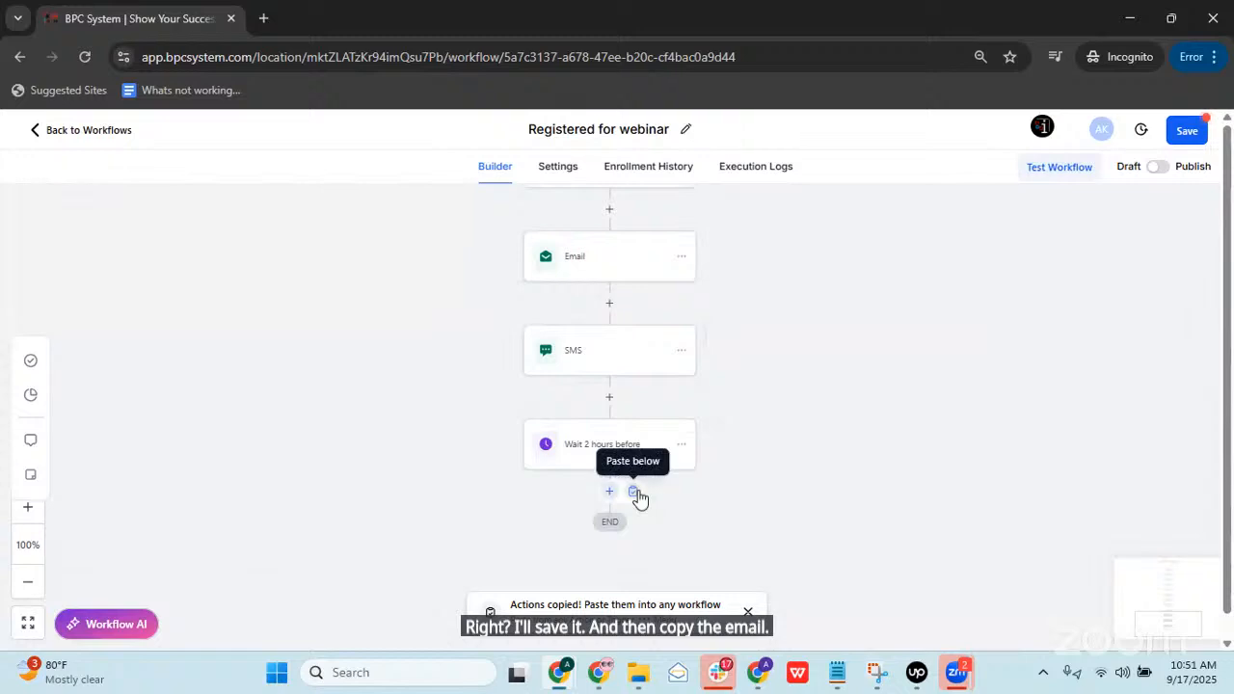
left_click(635, 494)
left_click(681, 352)
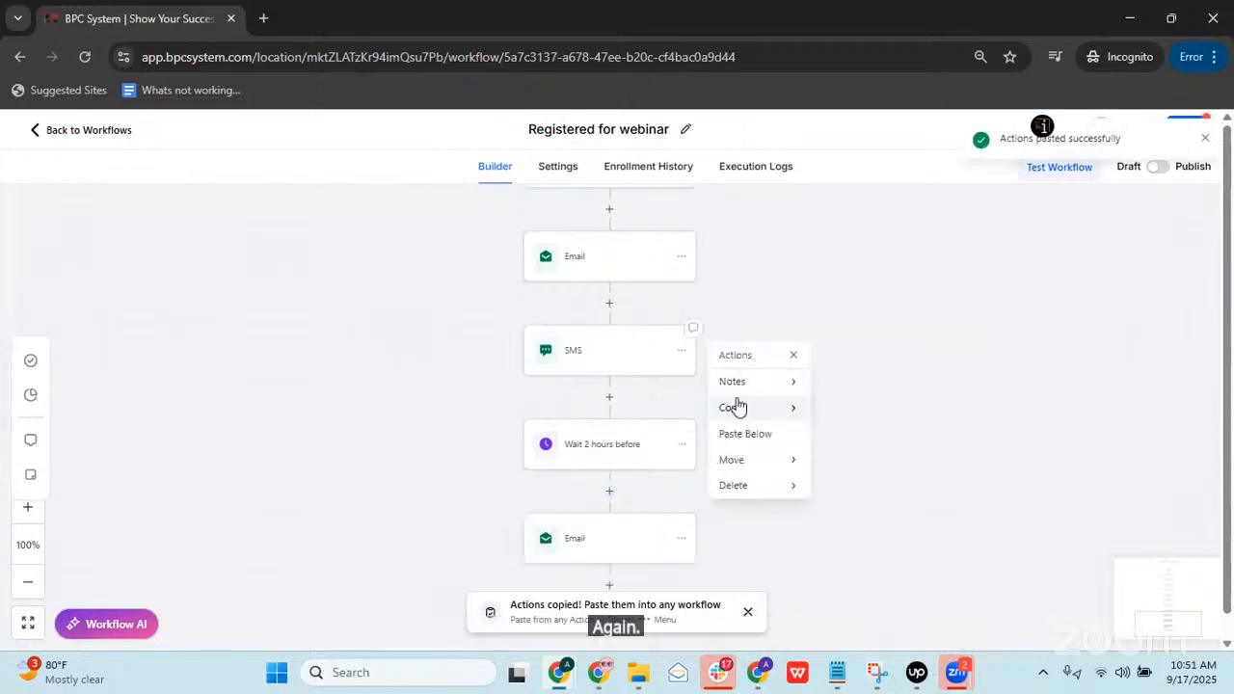
left_click(847, 390)
scroll(579, 472, "down", 1)
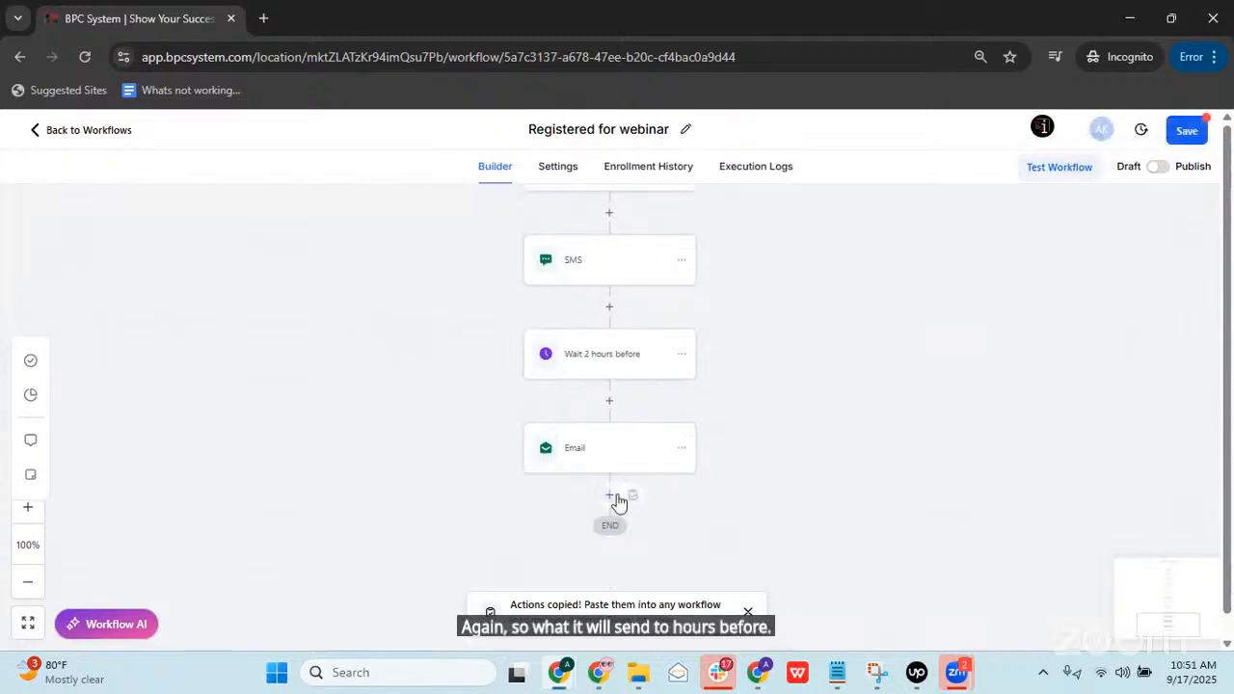
left_click(631, 495)
Step: Save the "Registered for webinar" workflow
scroll(761, 381, "up", 3)
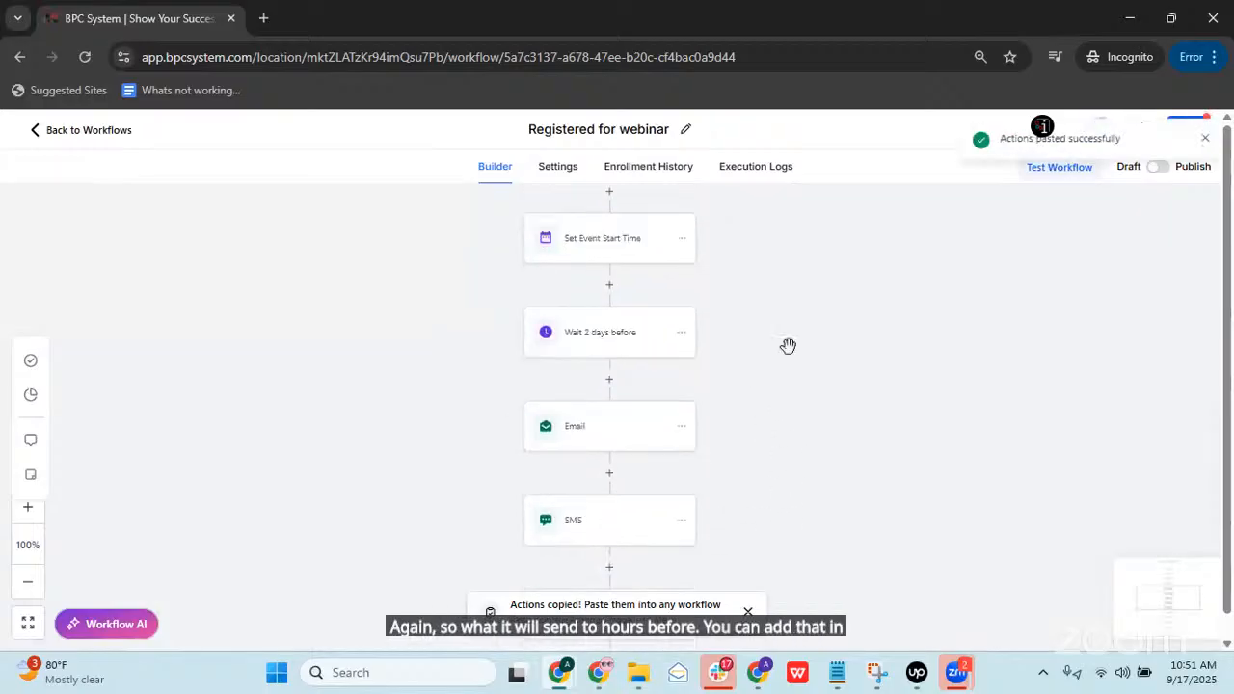
left_click(1205, 138)
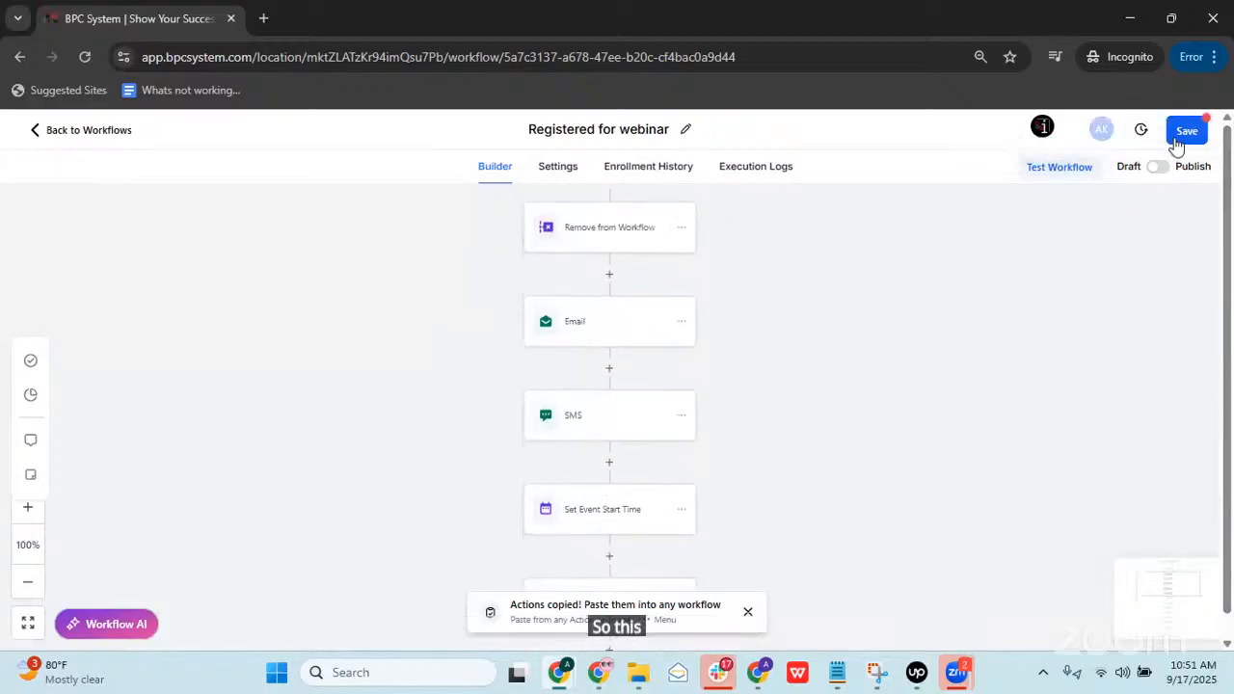
left_click(1185, 132)
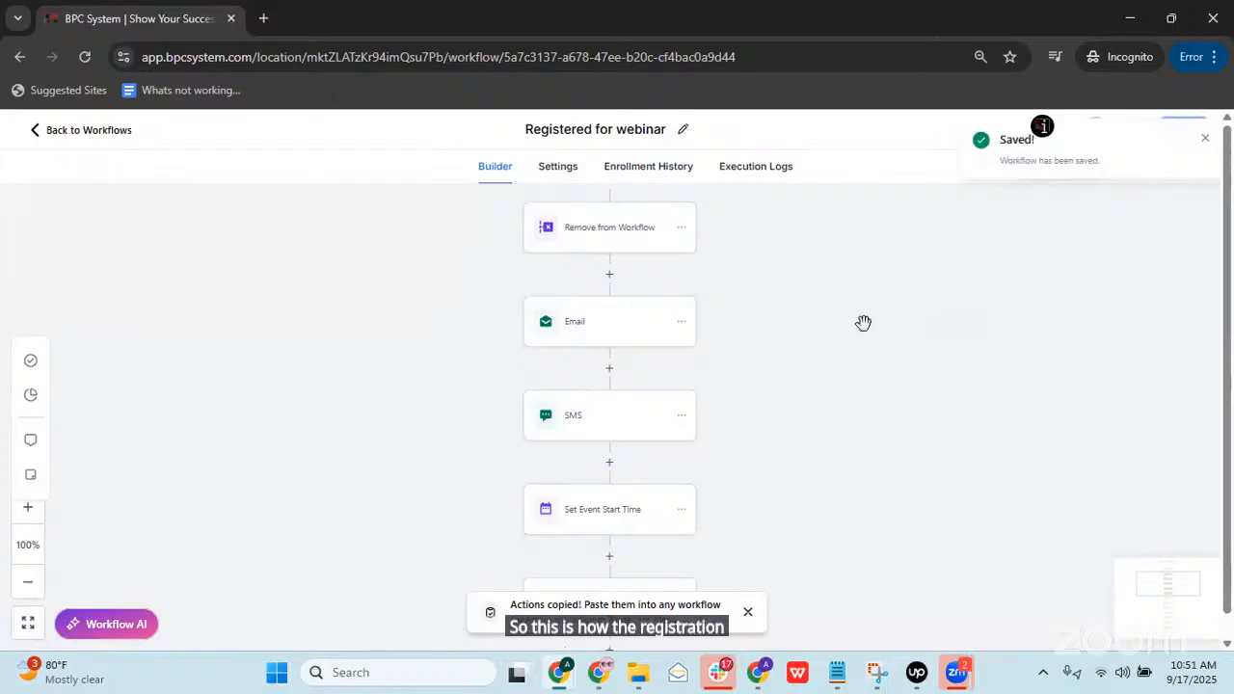
scroll(822, 263, "up", 1)
scroll(822, 263, "up", 3)
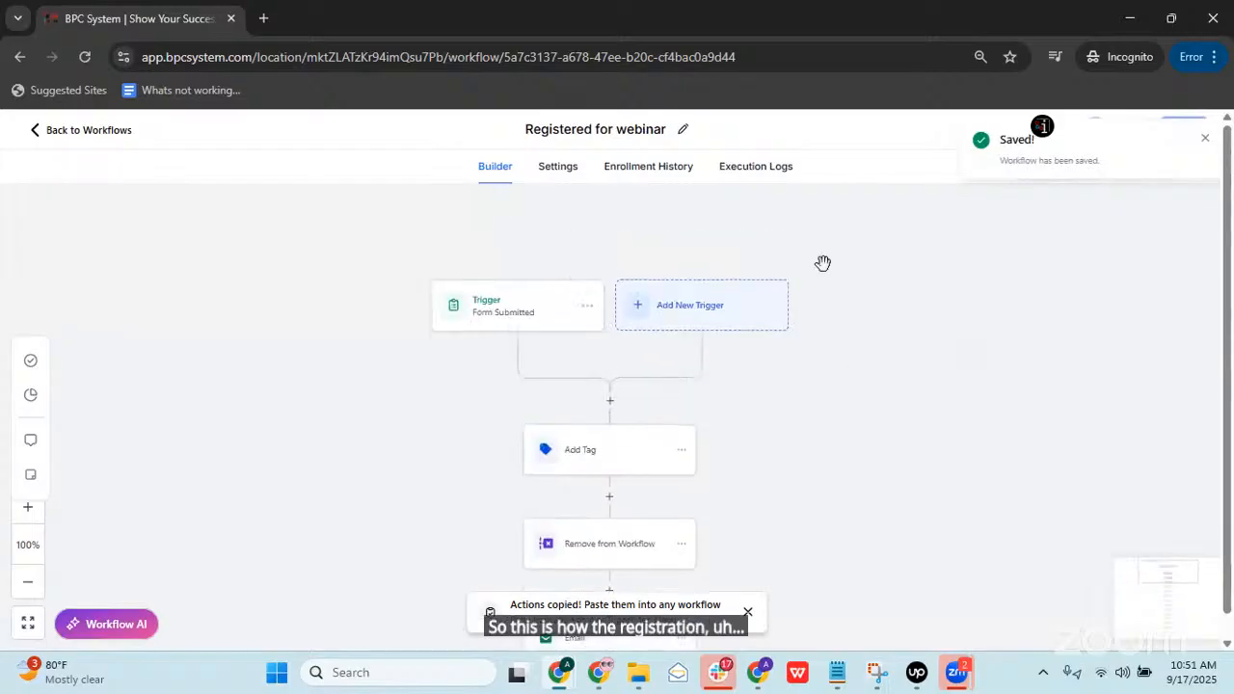
Step: Return to the workflow list, show the recent workflows, and open "Invite To Webinar"
left_click(113, 143)
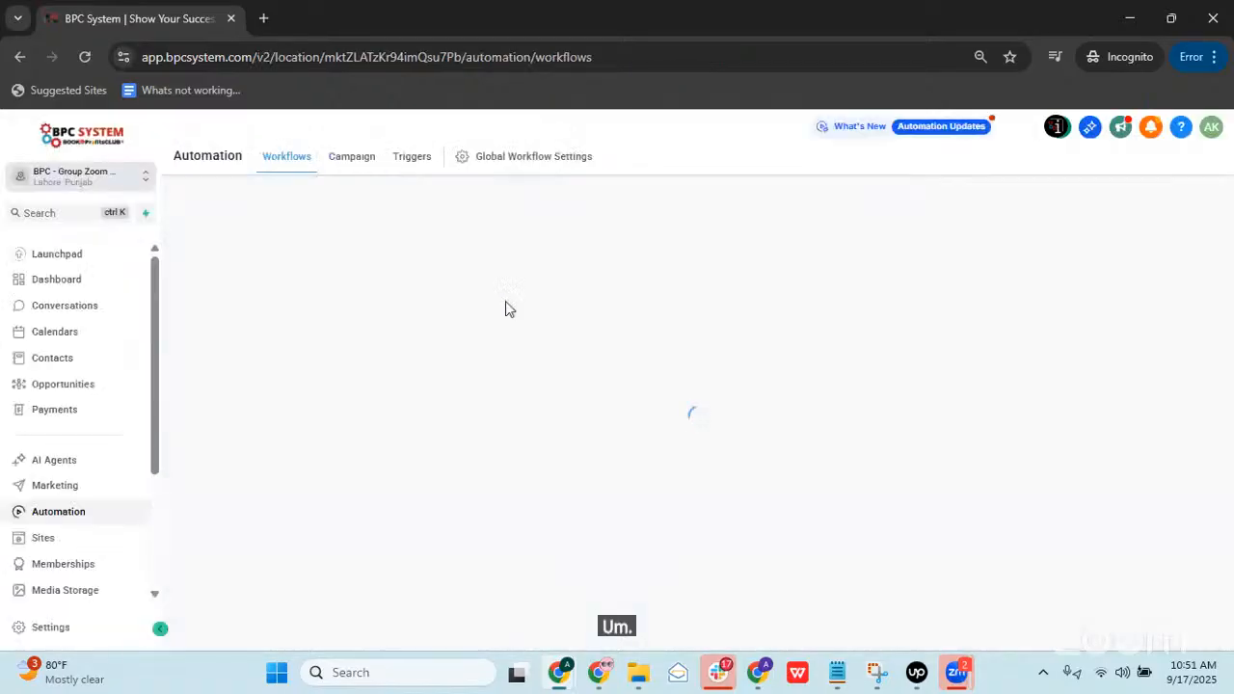
scroll(339, 334, "down", 3)
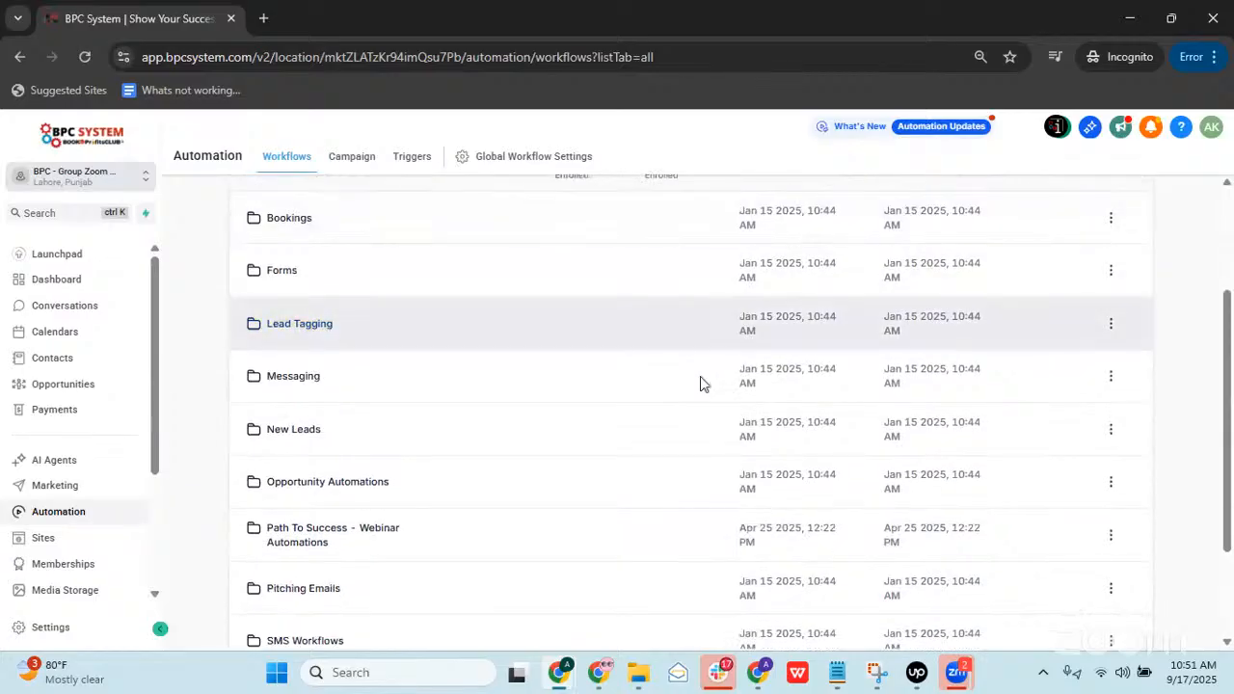
scroll(704, 376, "up", 3)
left_click(911, 289)
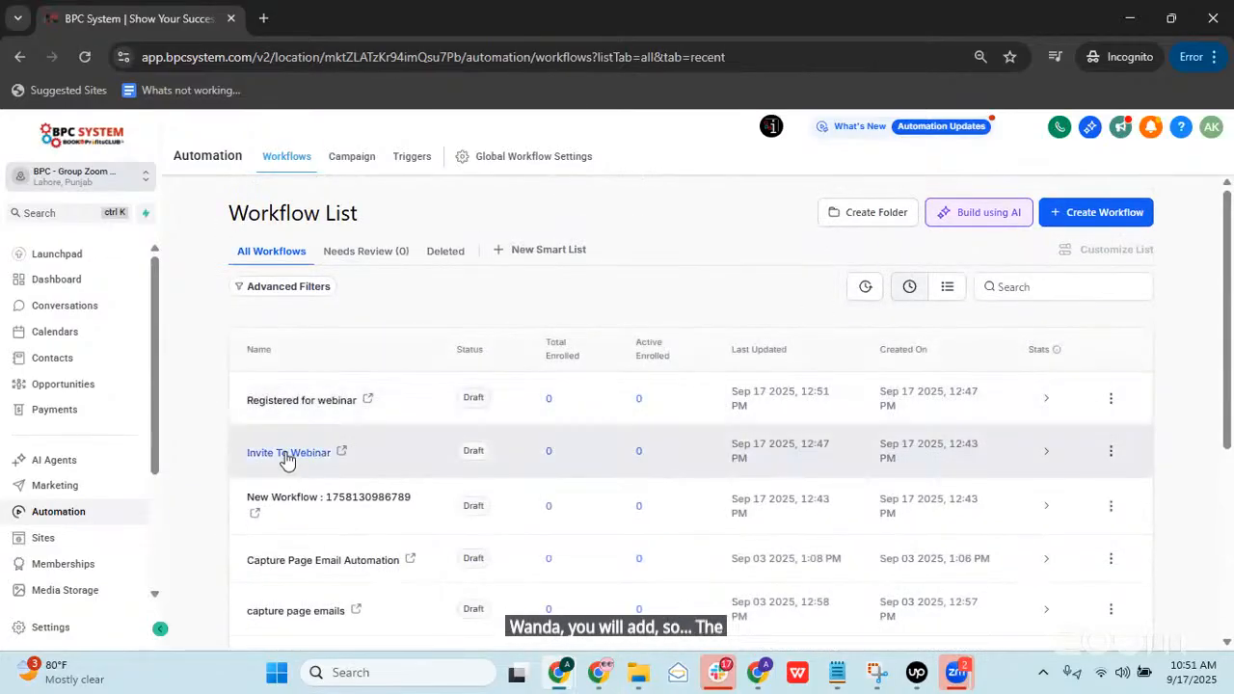
left_click(286, 453)
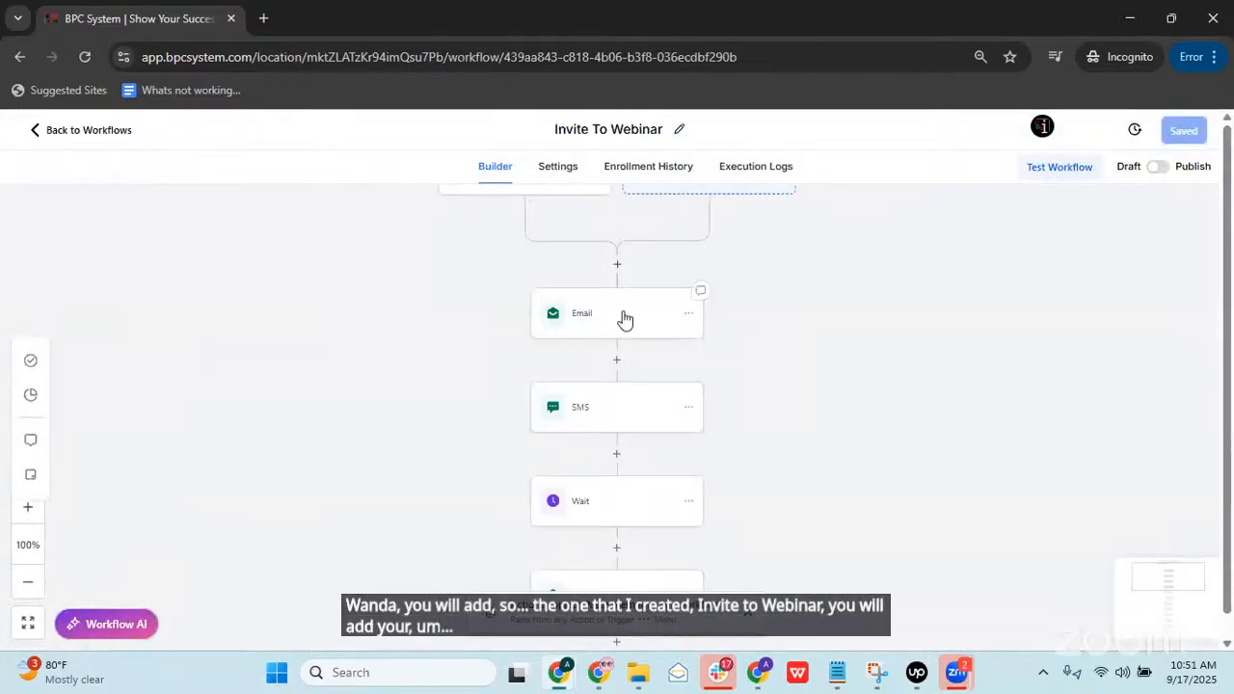
Step: Review where the webinar registration link goes in the first Email's message, and close the action without changes
left_click(625, 319)
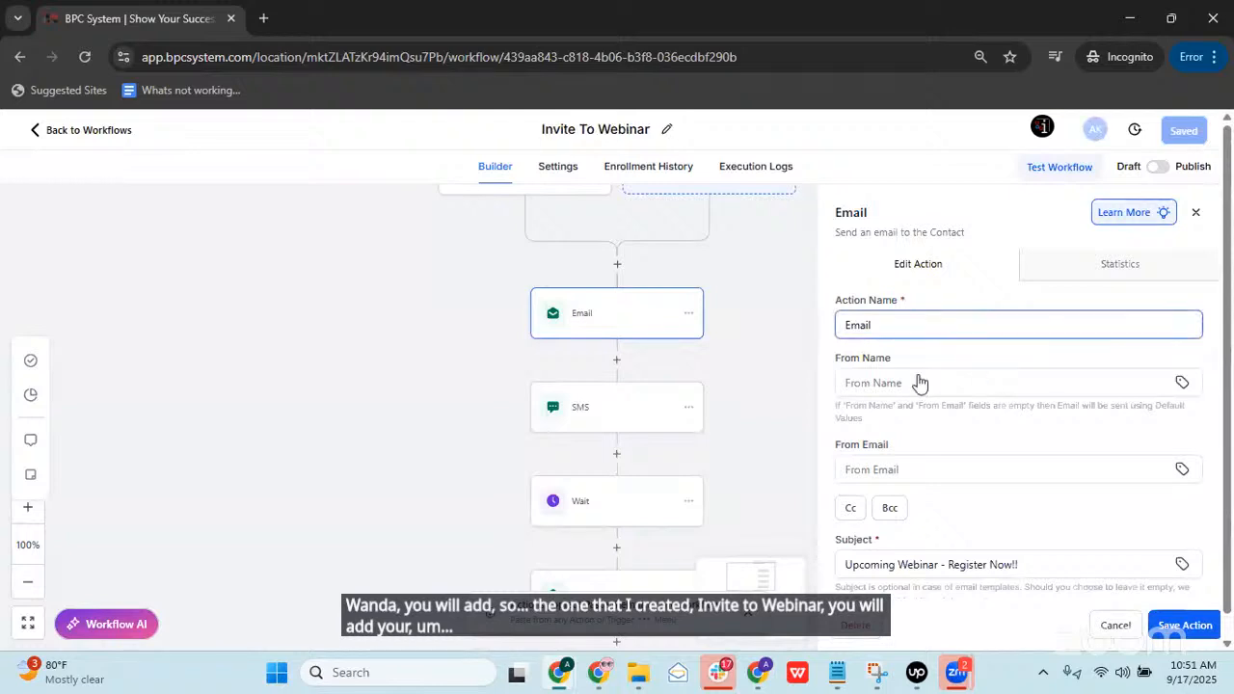
scroll(978, 385, "down", 3)
scroll(894, 385, "down", 2)
left_click_drag(1007, 515, 871, 515)
left_click_drag(1038, 515, 854, 514)
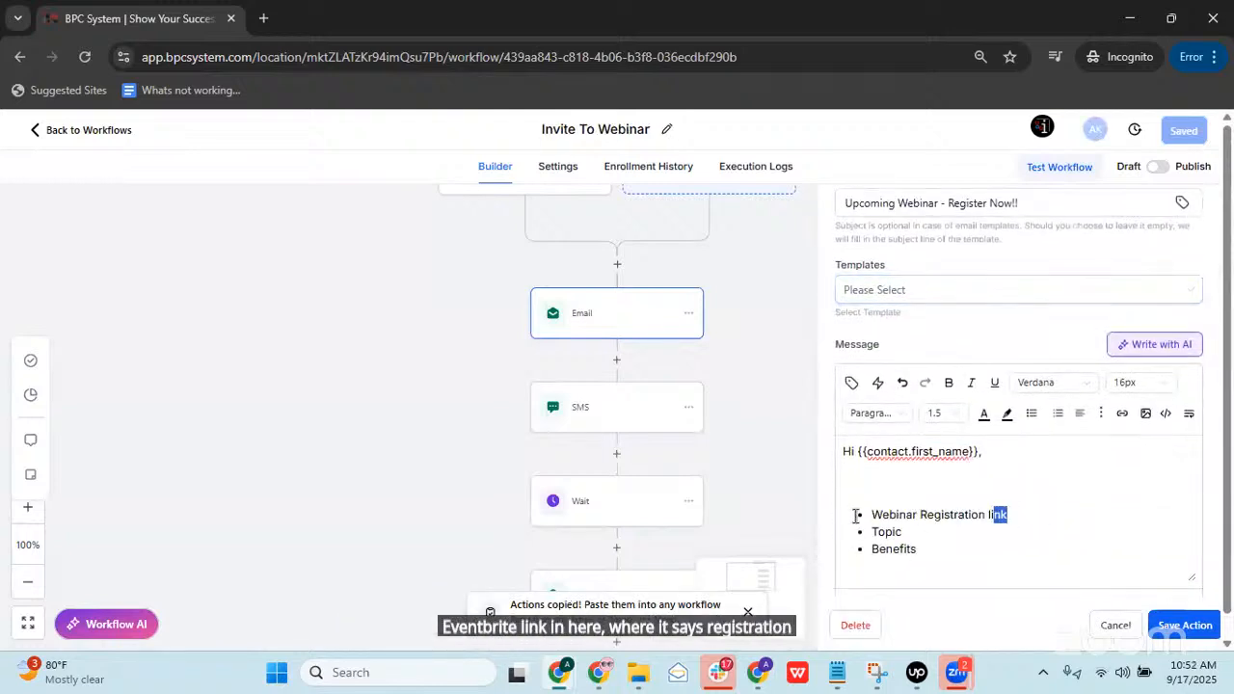
left_click(1115, 625)
scroll(747, 309, "up", 1)
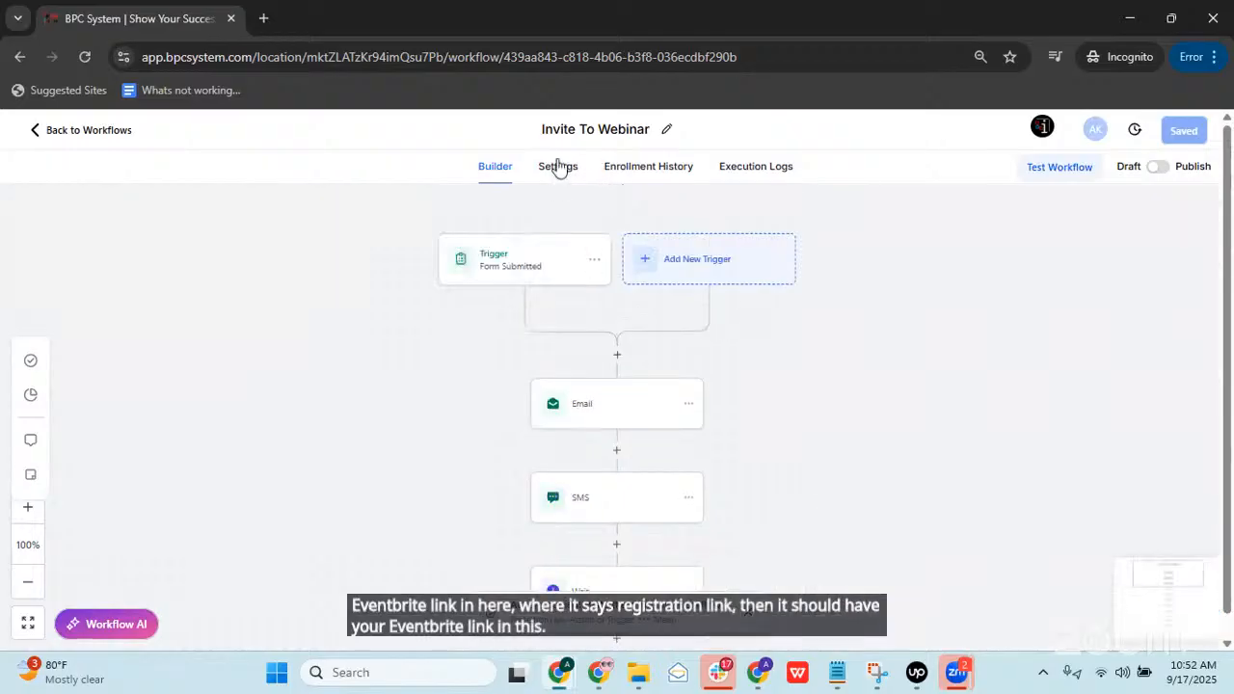
Step: Delete the Form Submitted trigger from the "Invite To Webinar" workflow
left_click(562, 267)
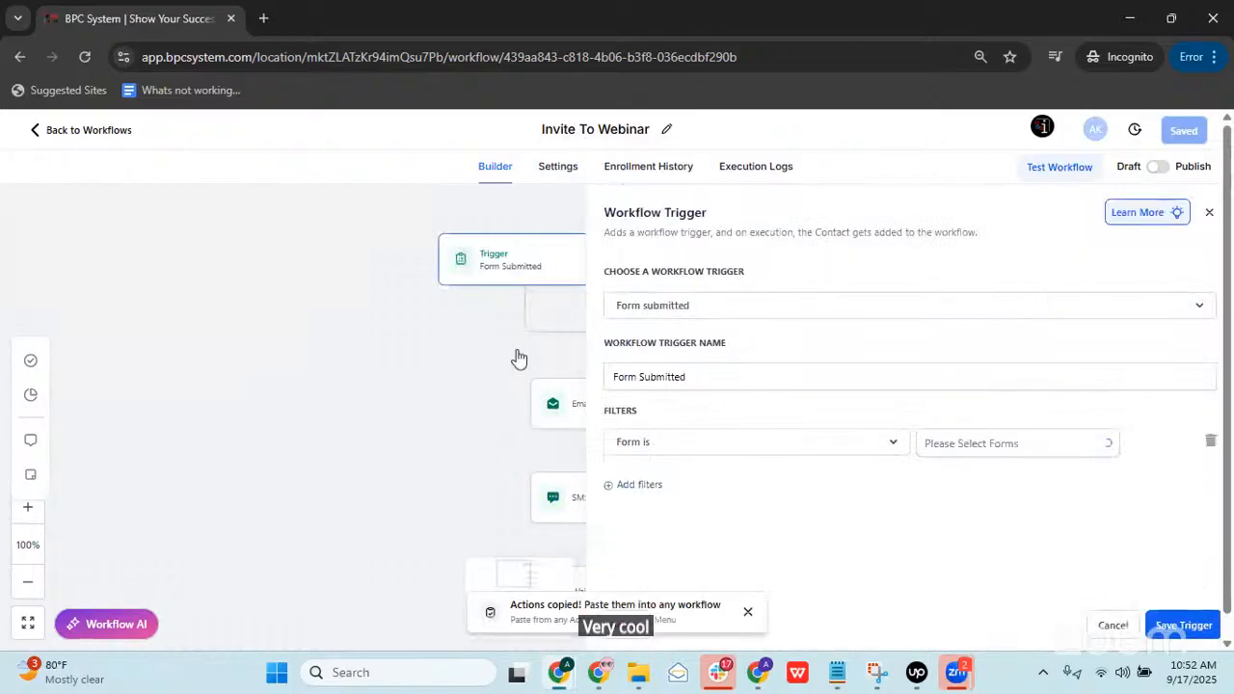
left_click(748, 615)
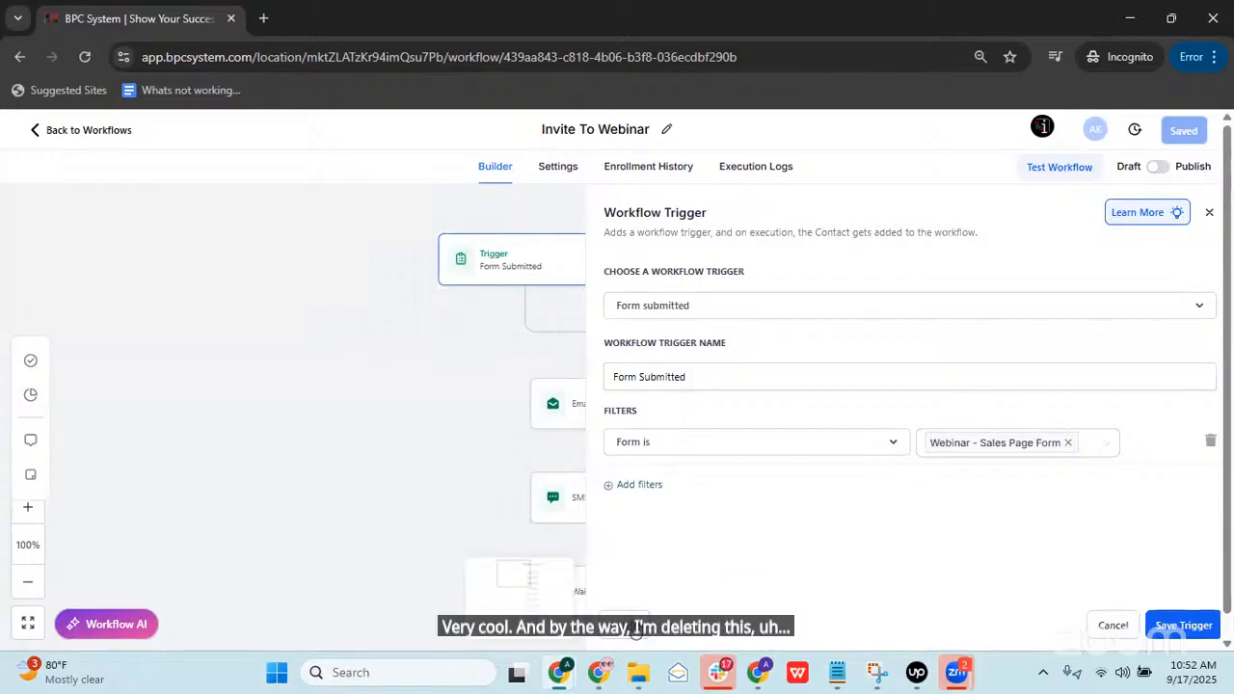
key("Delete")
left_click(776, 423)
left_click_drag(904, 285, 876, 281)
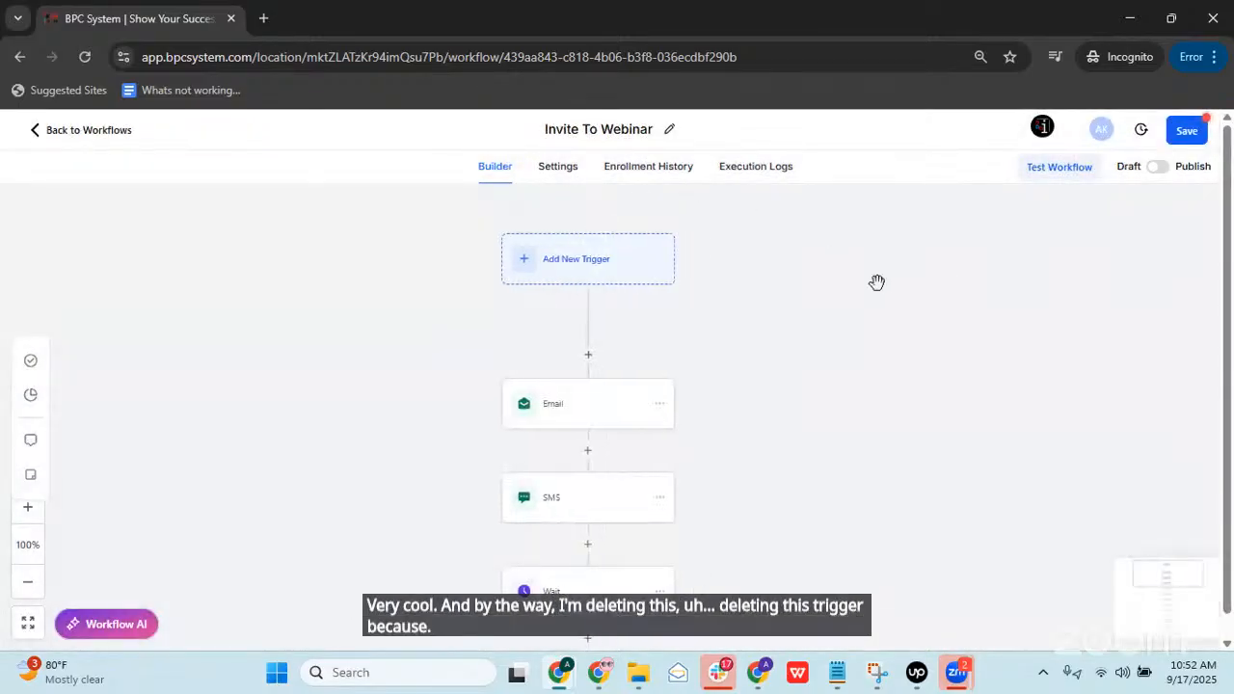
Step: Add a Contact Tag trigger with the filter Tag Added set to "invite to webinar", then save the trigger and the workflow
left_click(571, 257)
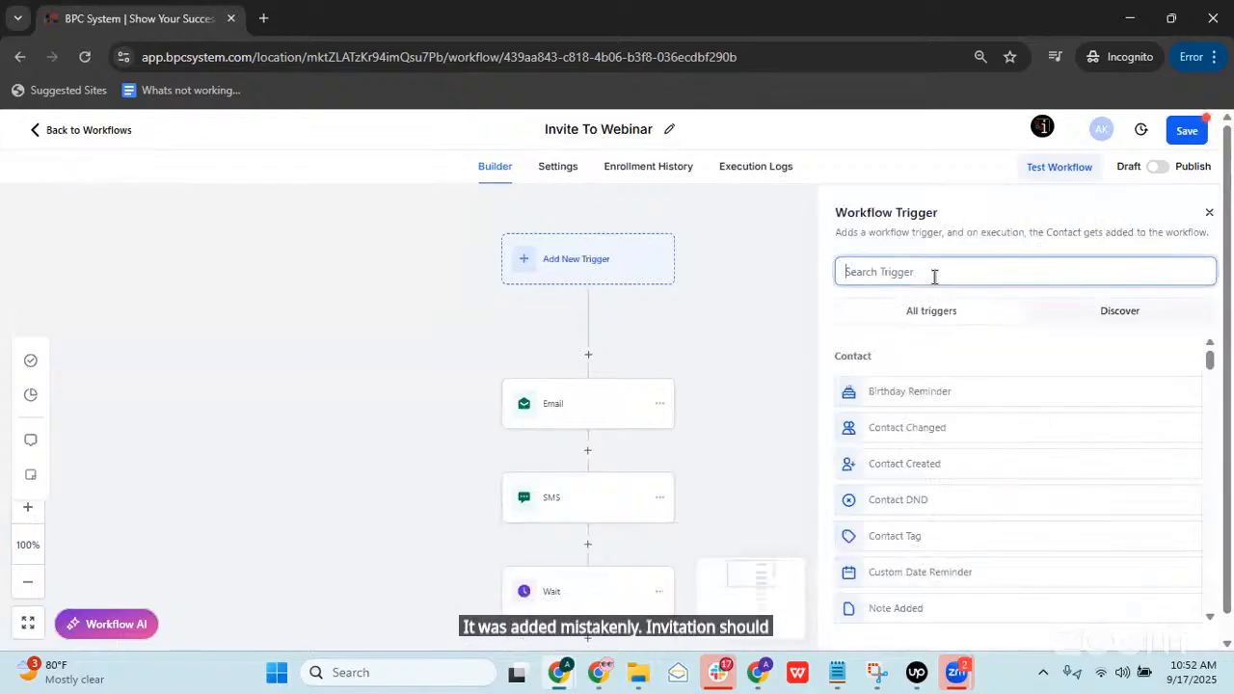
left_click(931, 545)
left_click(648, 429)
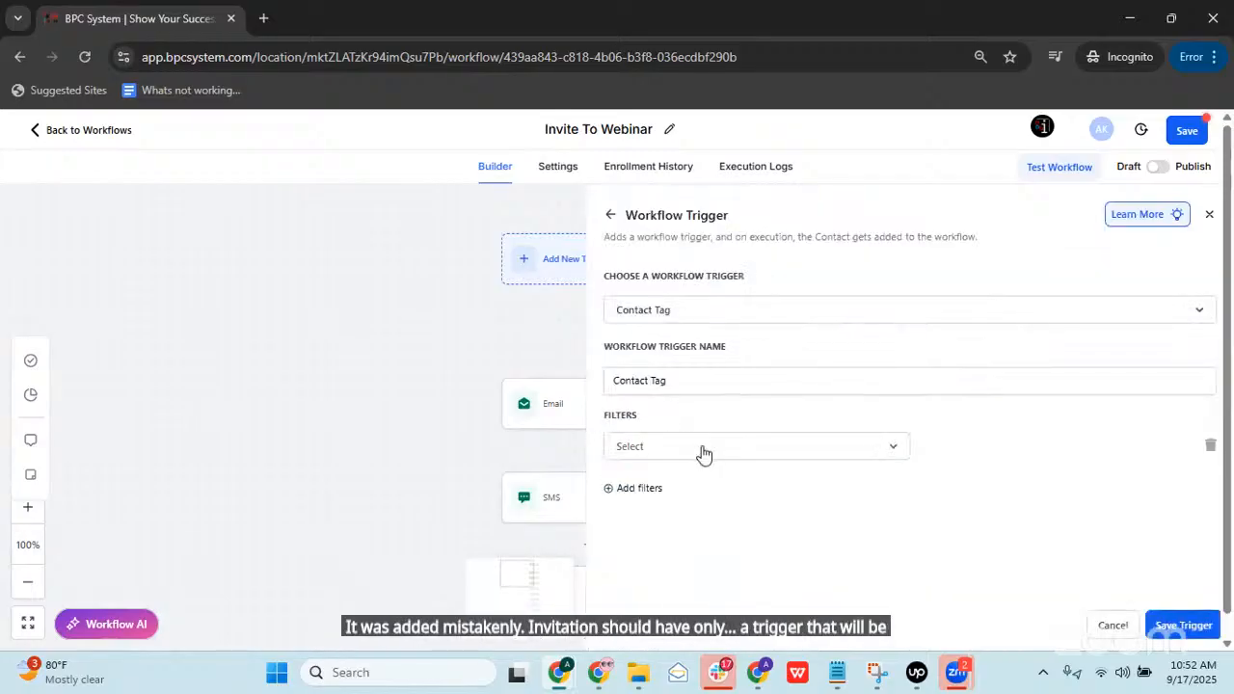
left_click(703, 448)
left_click(672, 545)
left_click(961, 446)
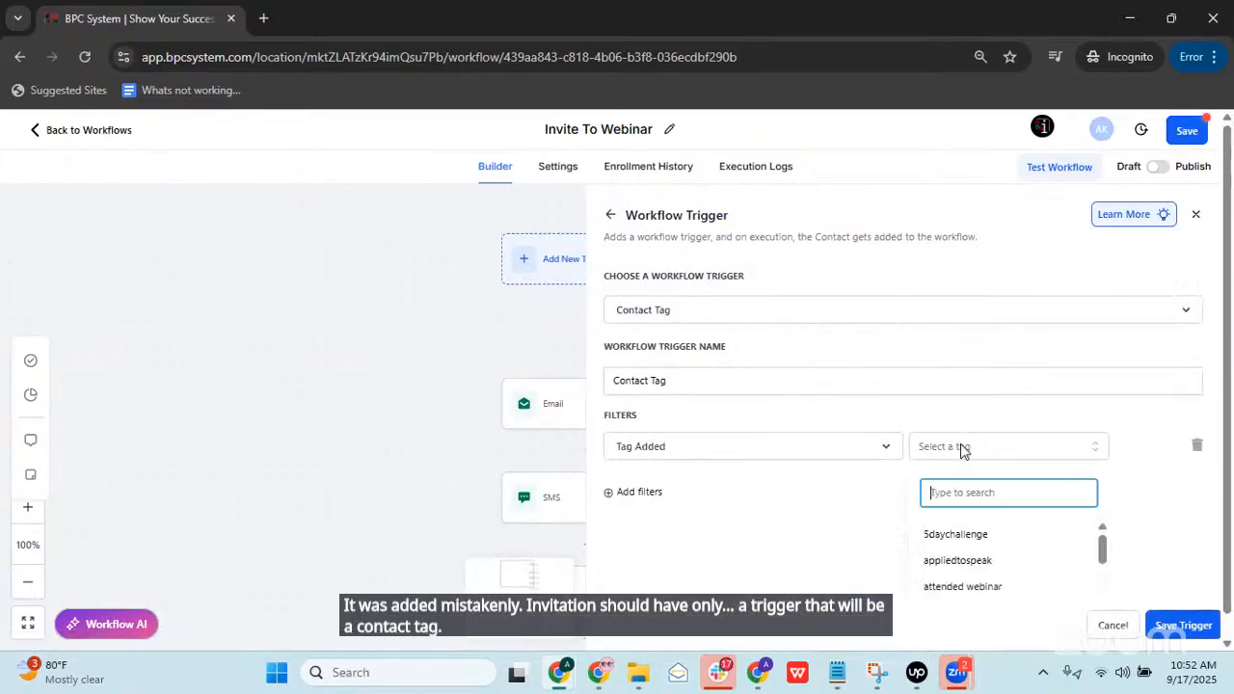
type("invite")
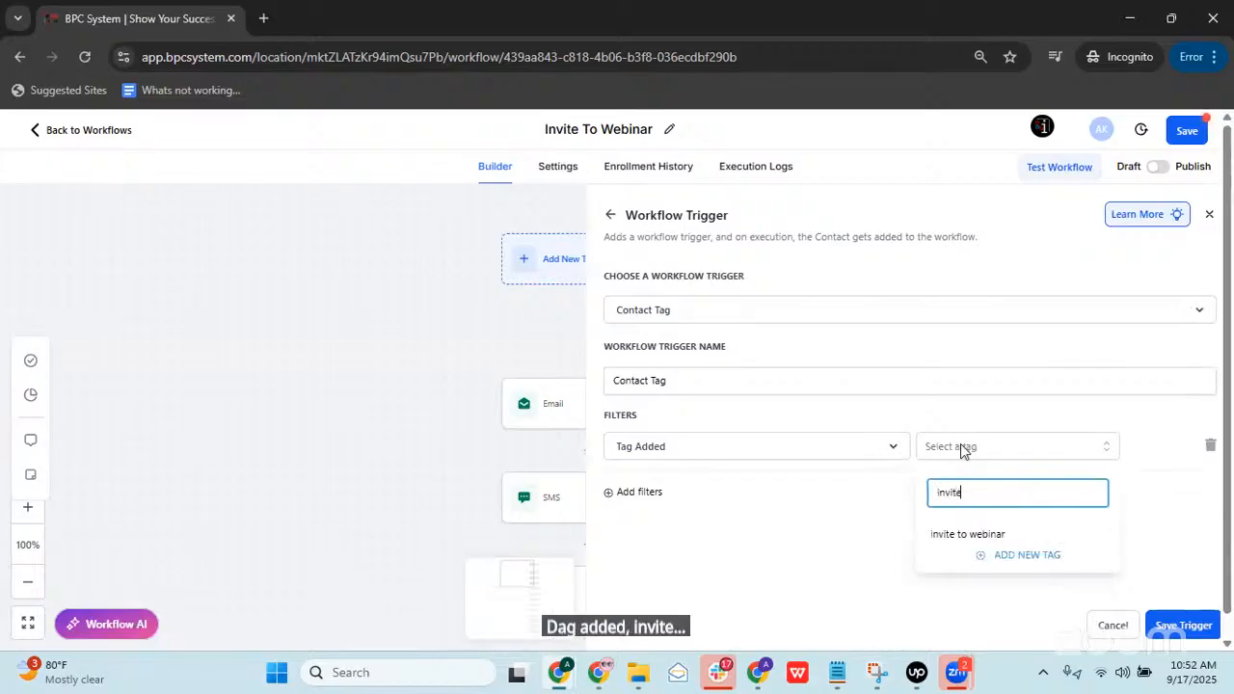
left_click(968, 534)
left_click(905, 470)
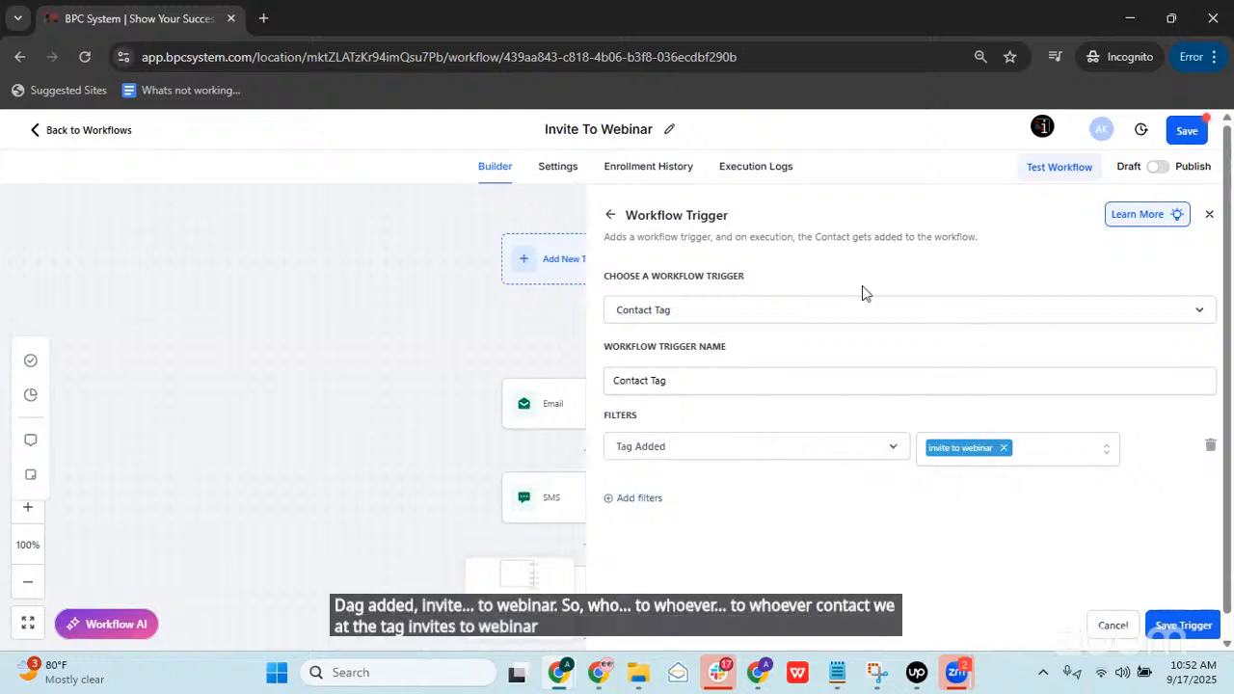
left_click(1196, 631)
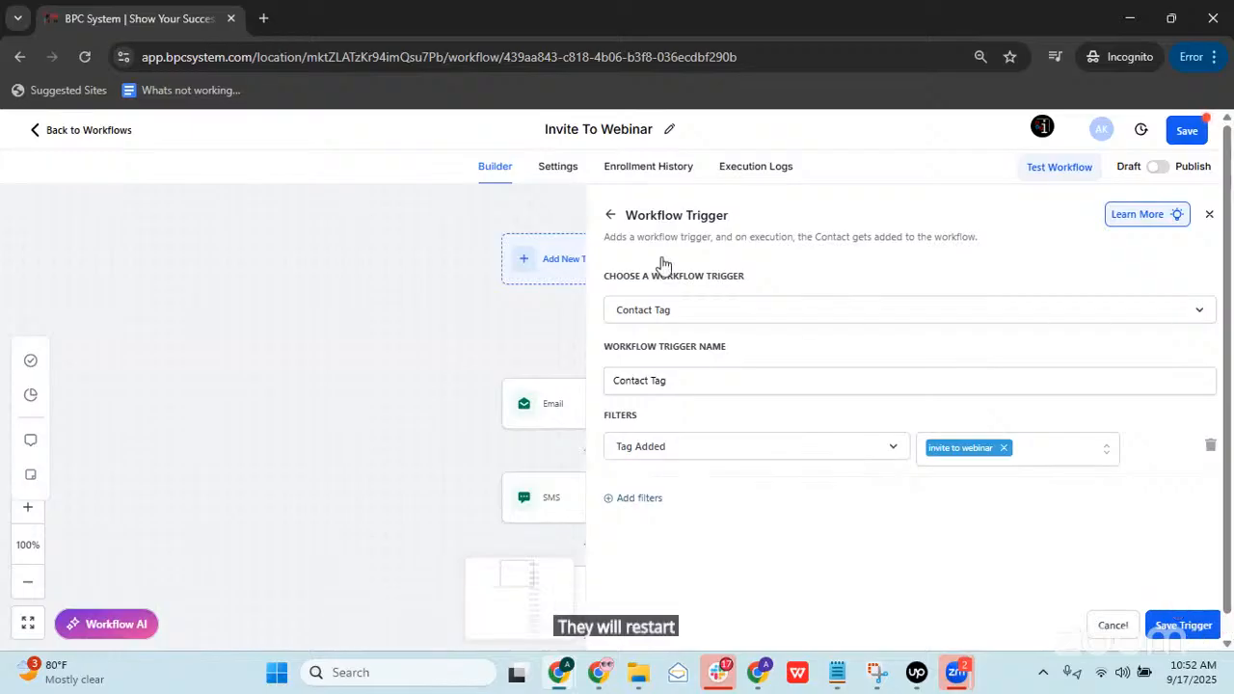
left_click(1198, 135)
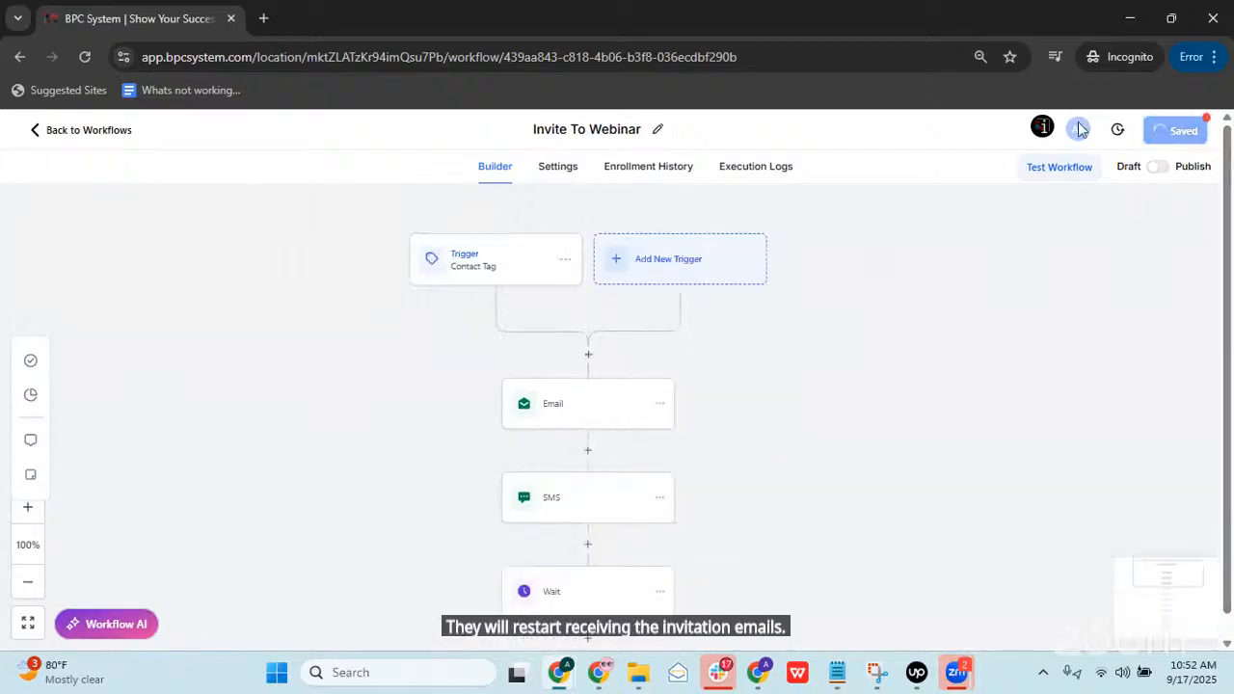
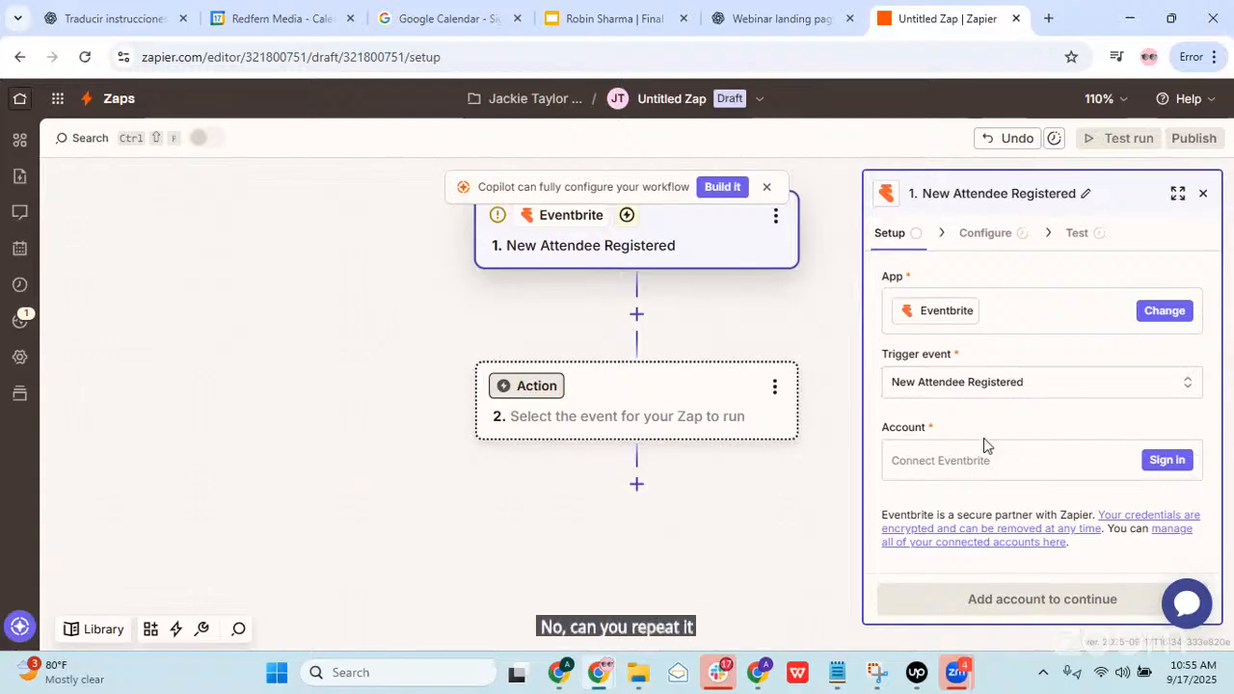
Step: In the Zapier Zap, choose New Attendee Registered as the Eventbrite trigger event and LeadConnector as the app for step 2
scroll(491, 251, "up", 1)
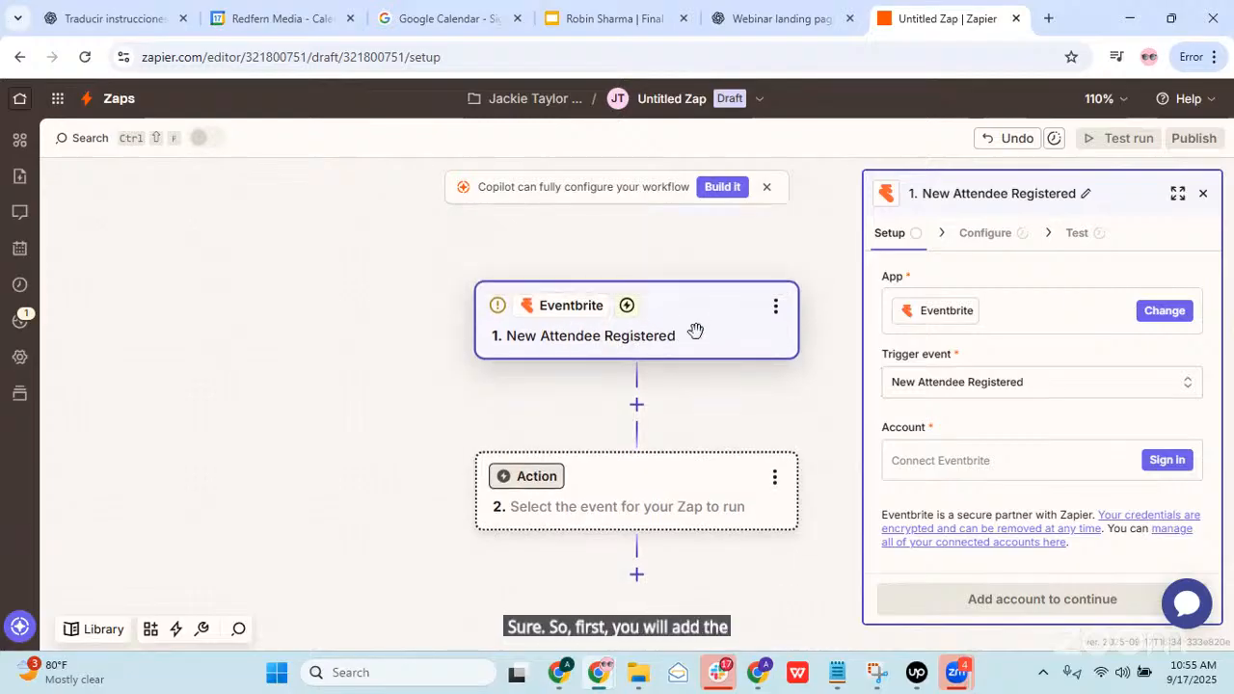
left_click(913, 386)
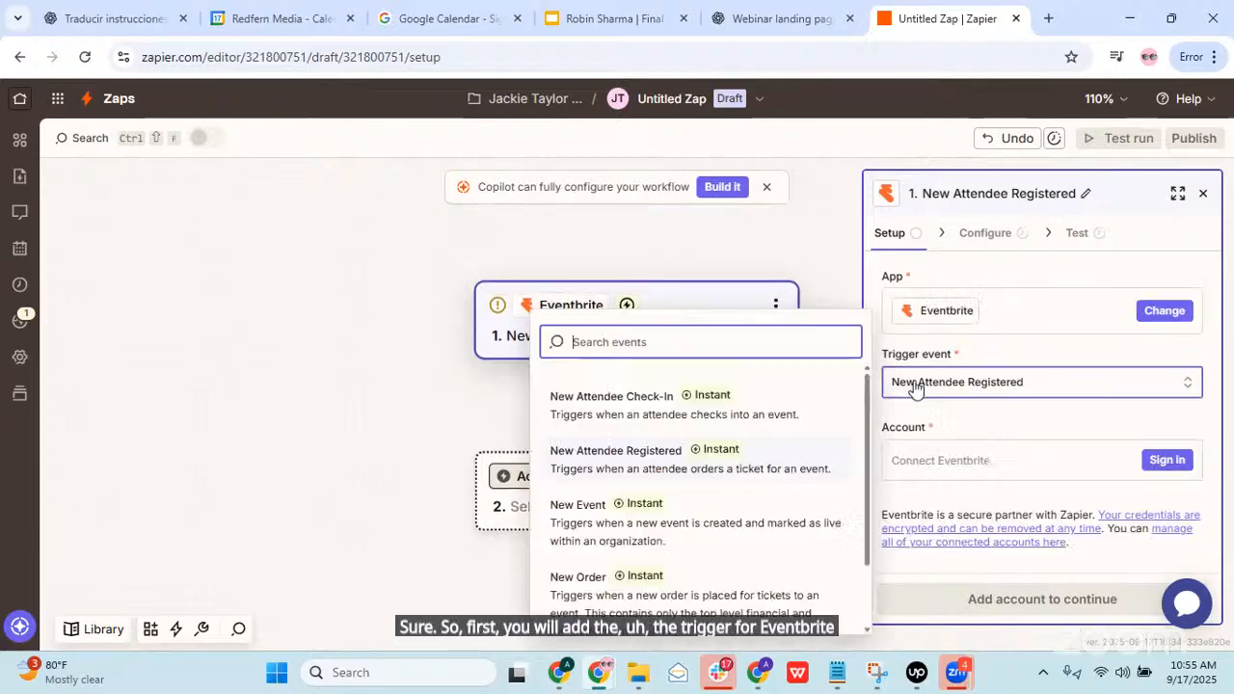
left_click(604, 463)
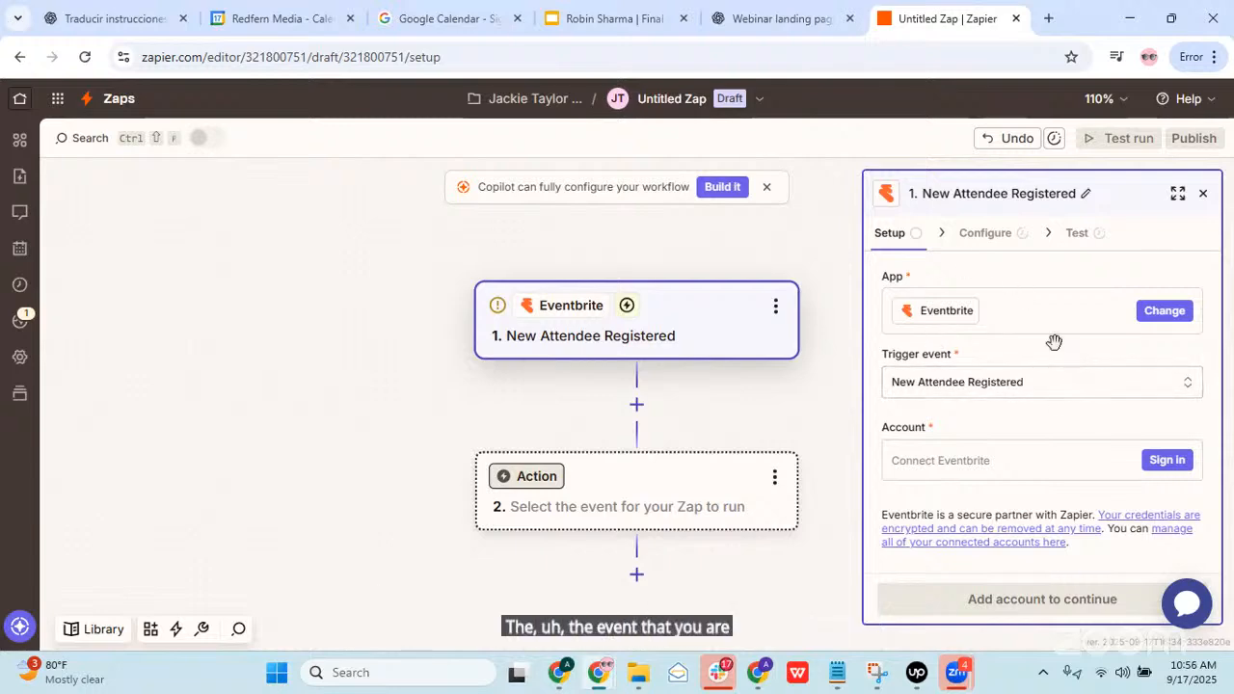
left_click(614, 389)
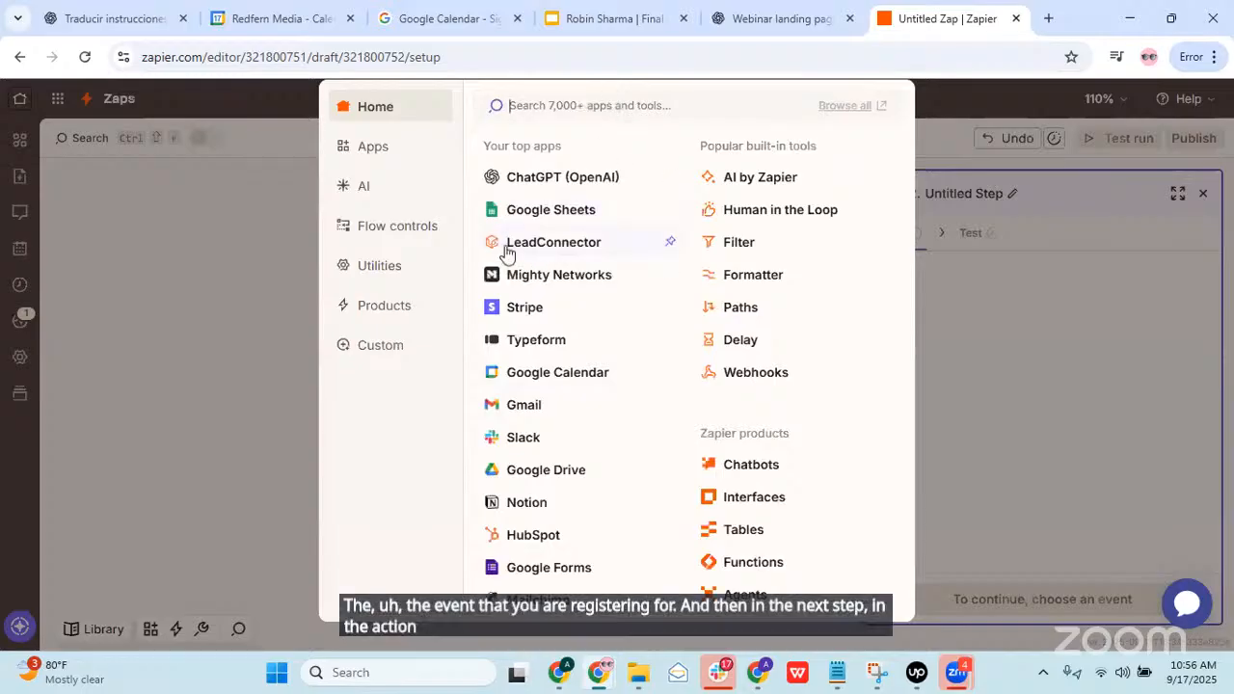
left_click(569, 246)
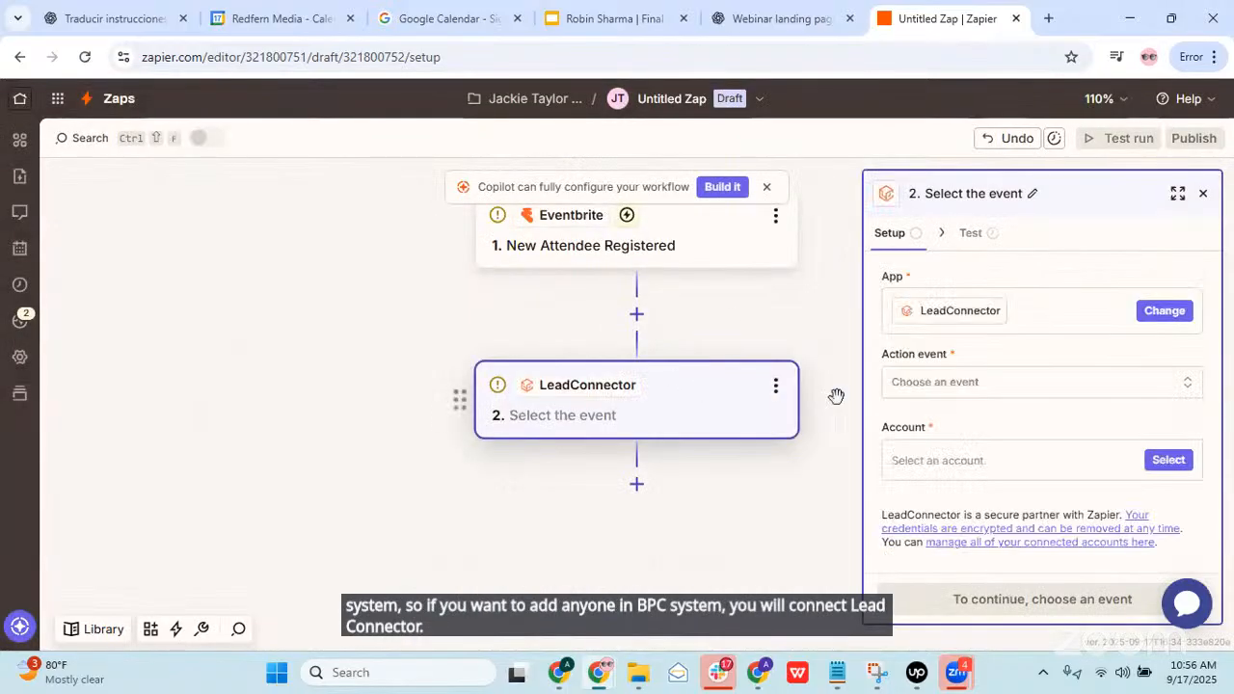
Step: Set the LeadConnector step's action event to Add/Update Contact and connect the existing LeadConnector account
left_click(1019, 386)
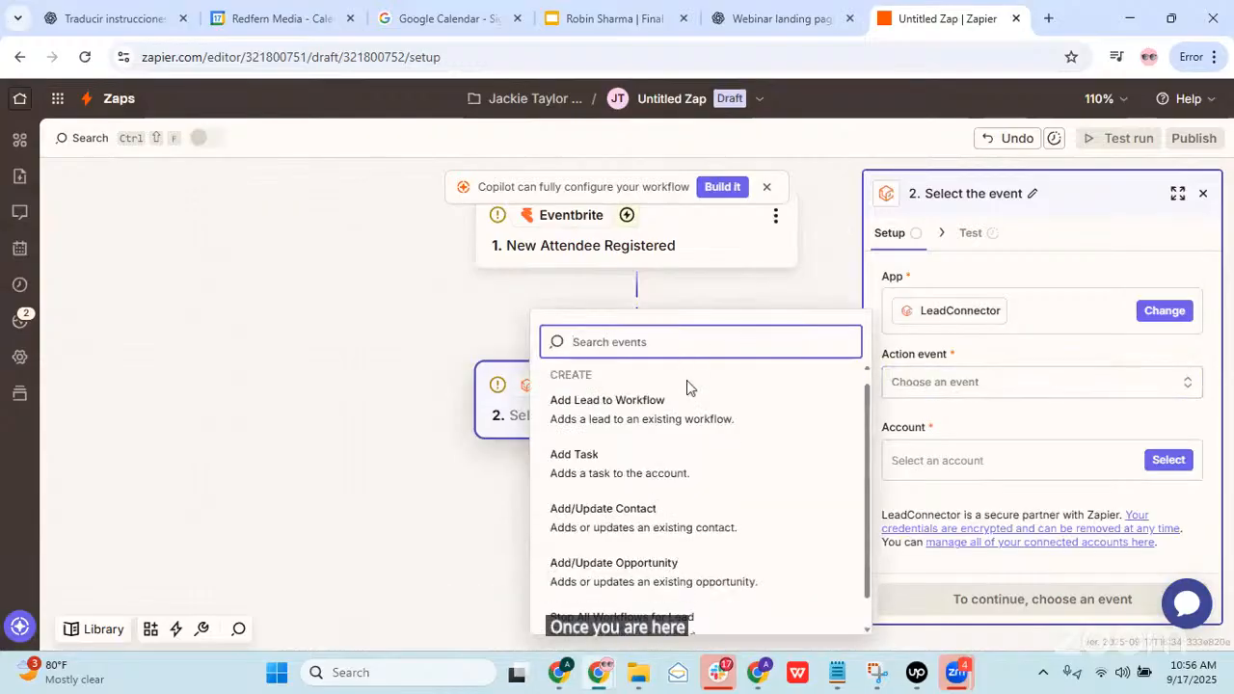
scroll(686, 380, "down", 1)
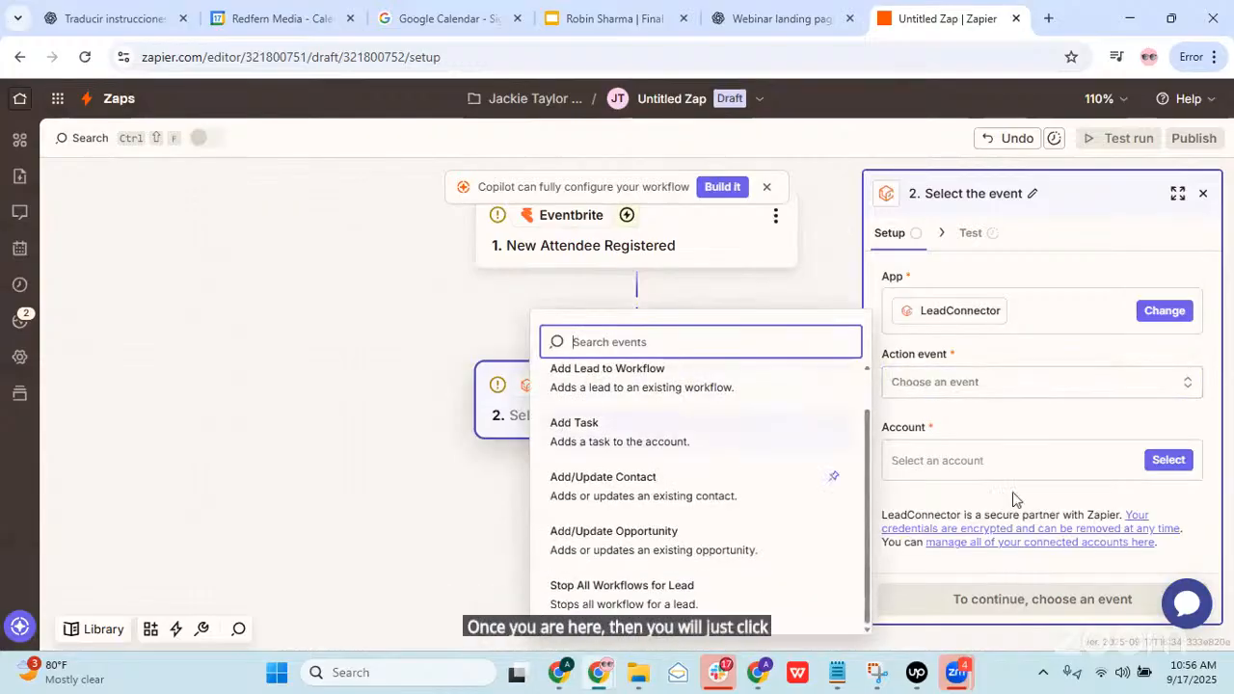
left_click(687, 486)
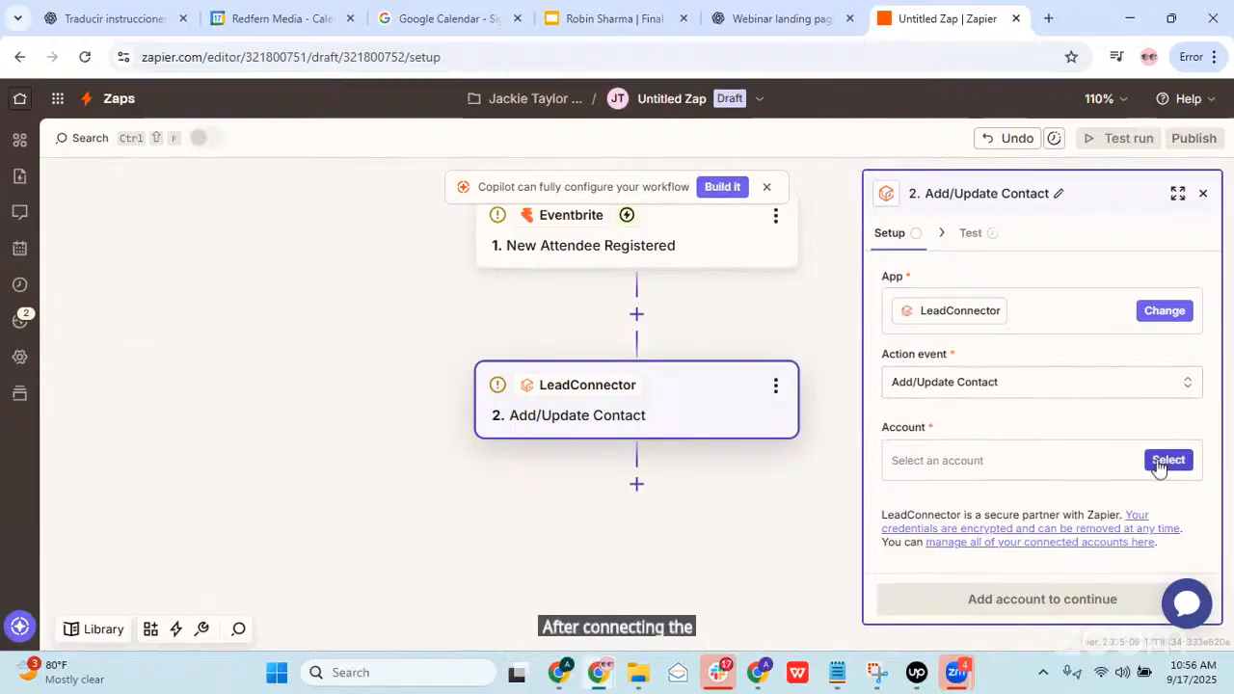
left_click(878, 466)
left_click(653, 522)
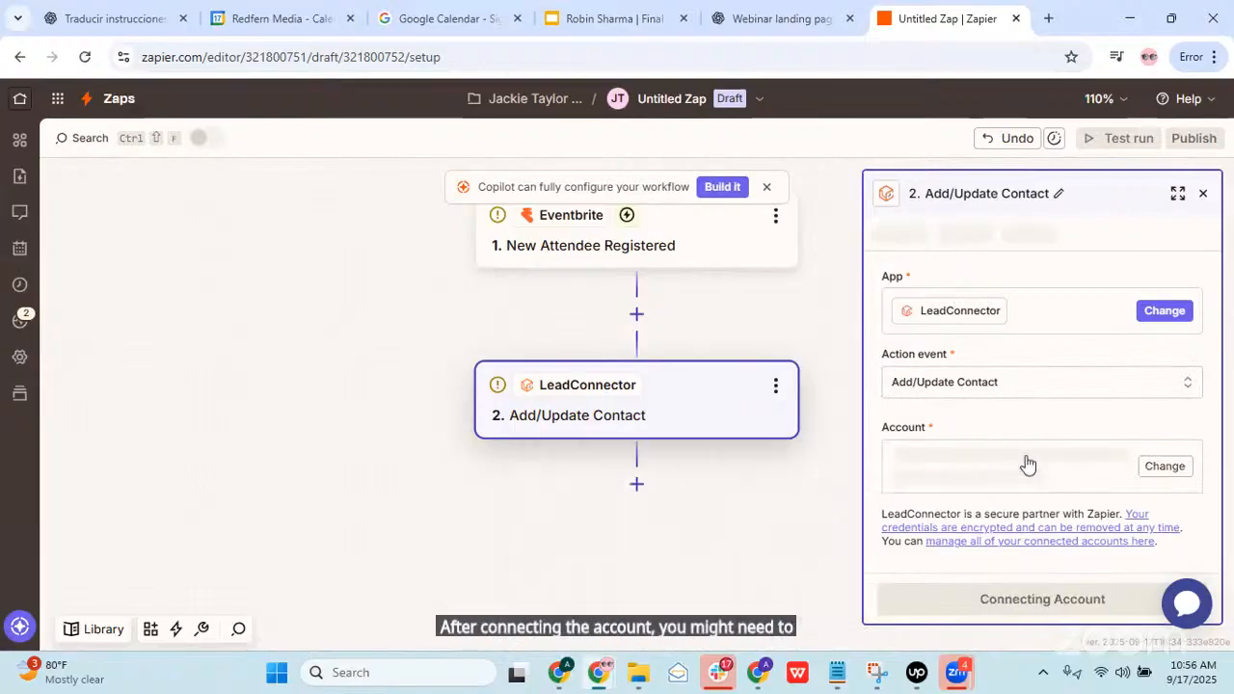
Step: Examine the Add/Update Contact fields, the data insertion options for First Name, and the setup of the Eventbrite trigger
left_click(967, 236)
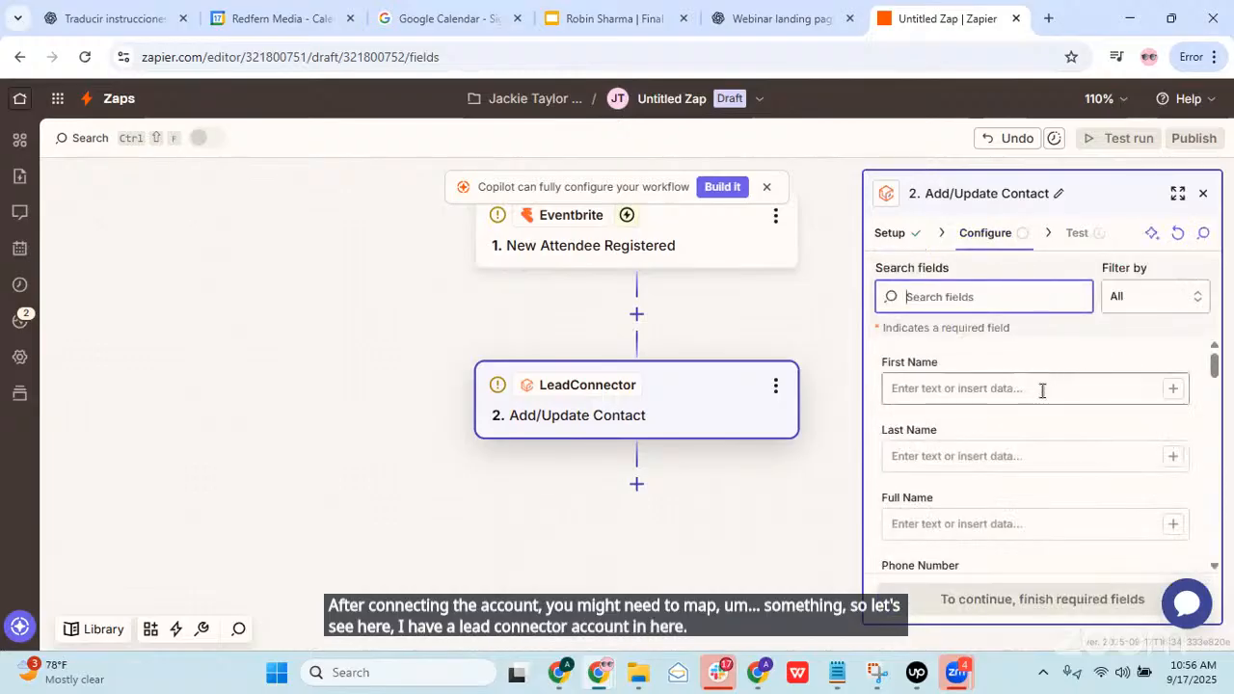
scroll(985, 412, "down", 3)
scroll(993, 407, "up", 1)
scroll(973, 397, "down", 4)
scroll(1061, 376, "up", 6)
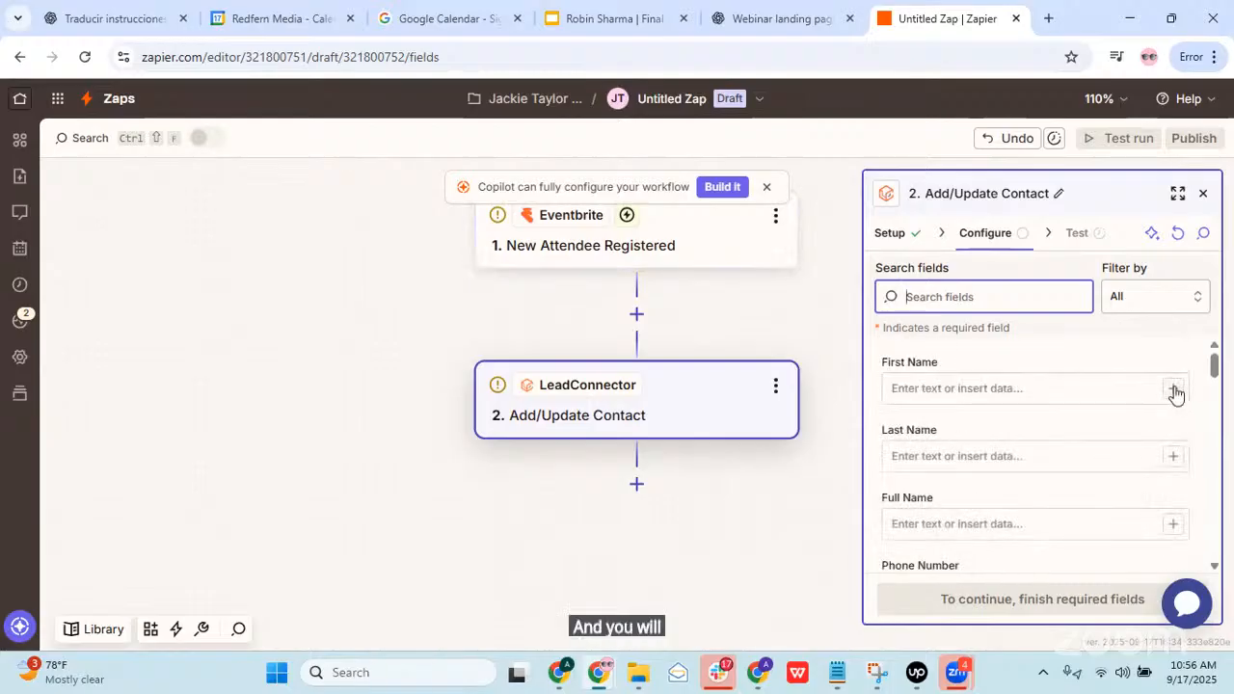
left_click(1175, 389)
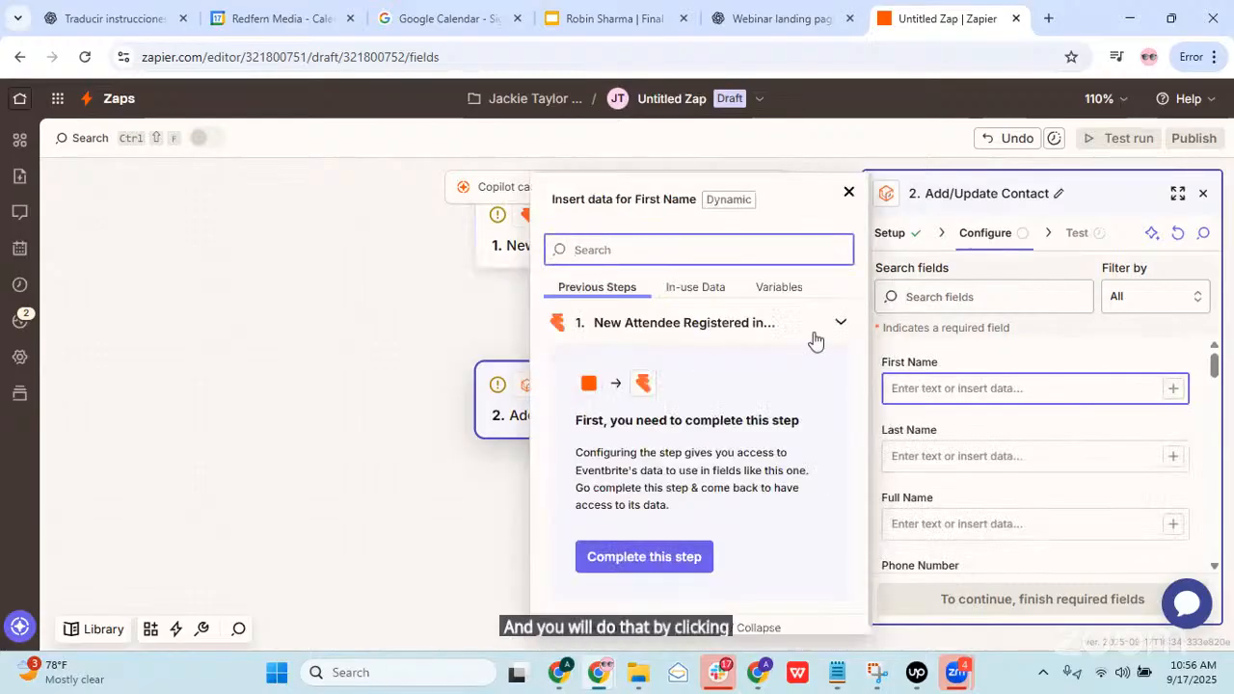
left_click(849, 191)
left_click(777, 262)
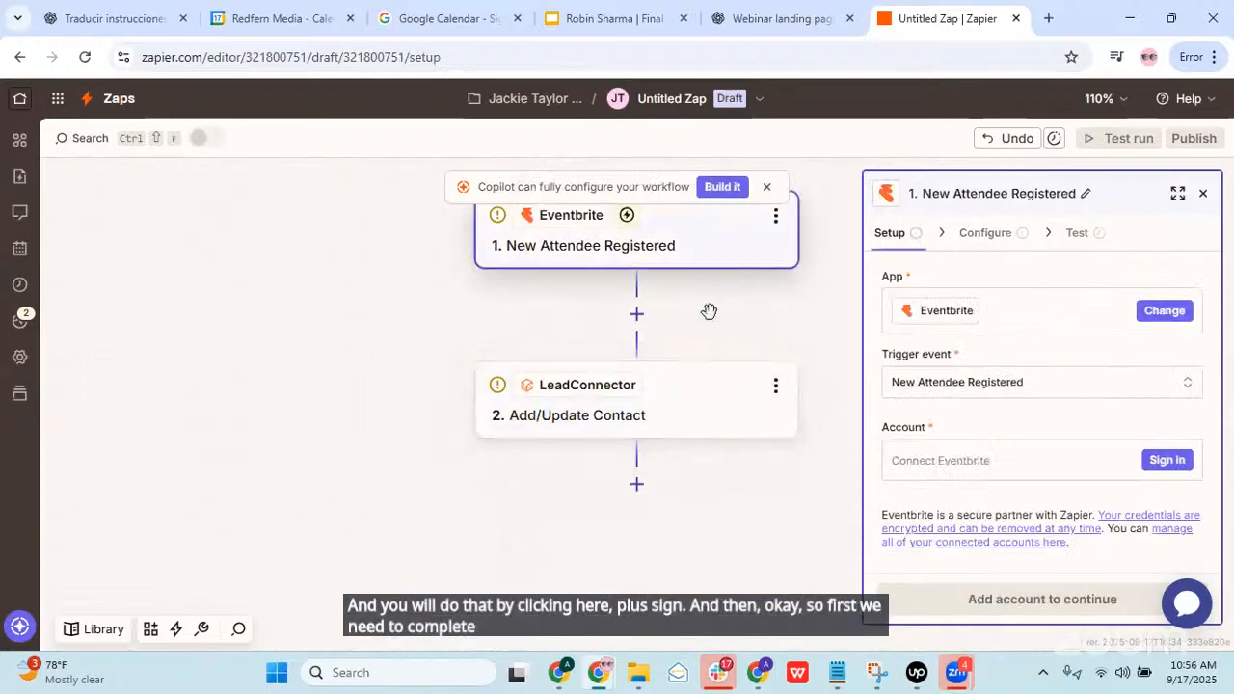
left_click(669, 422)
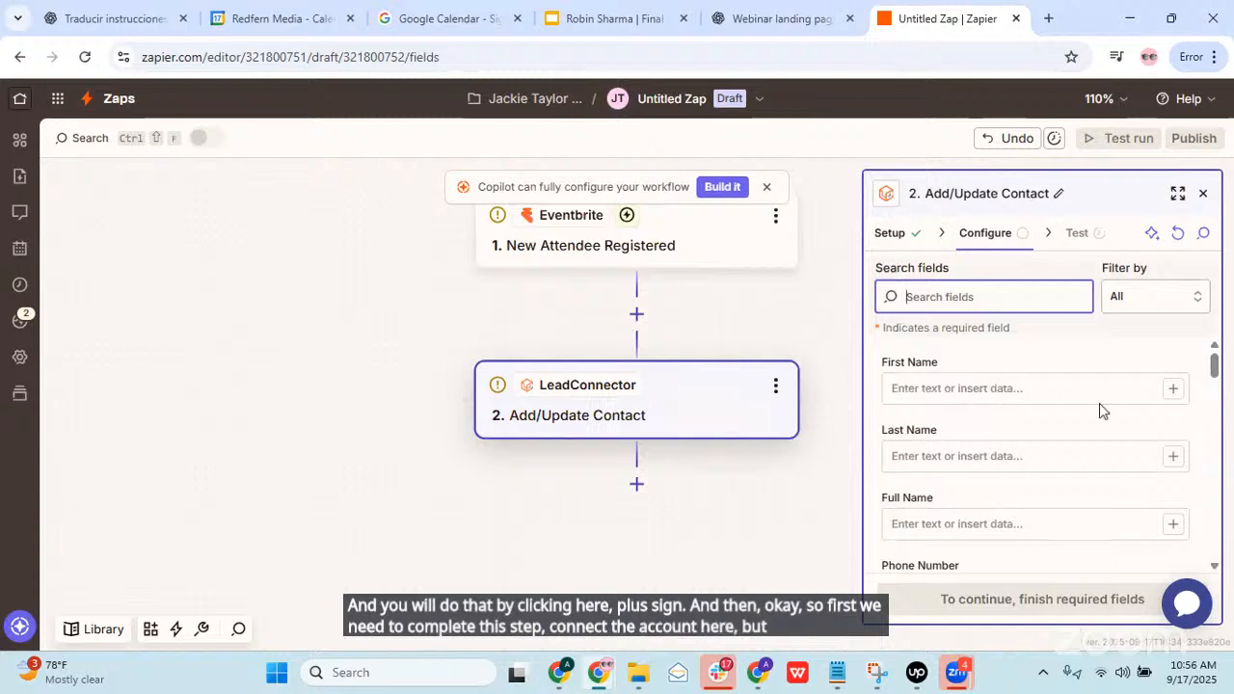
left_click(1173, 387)
left_click(1072, 419)
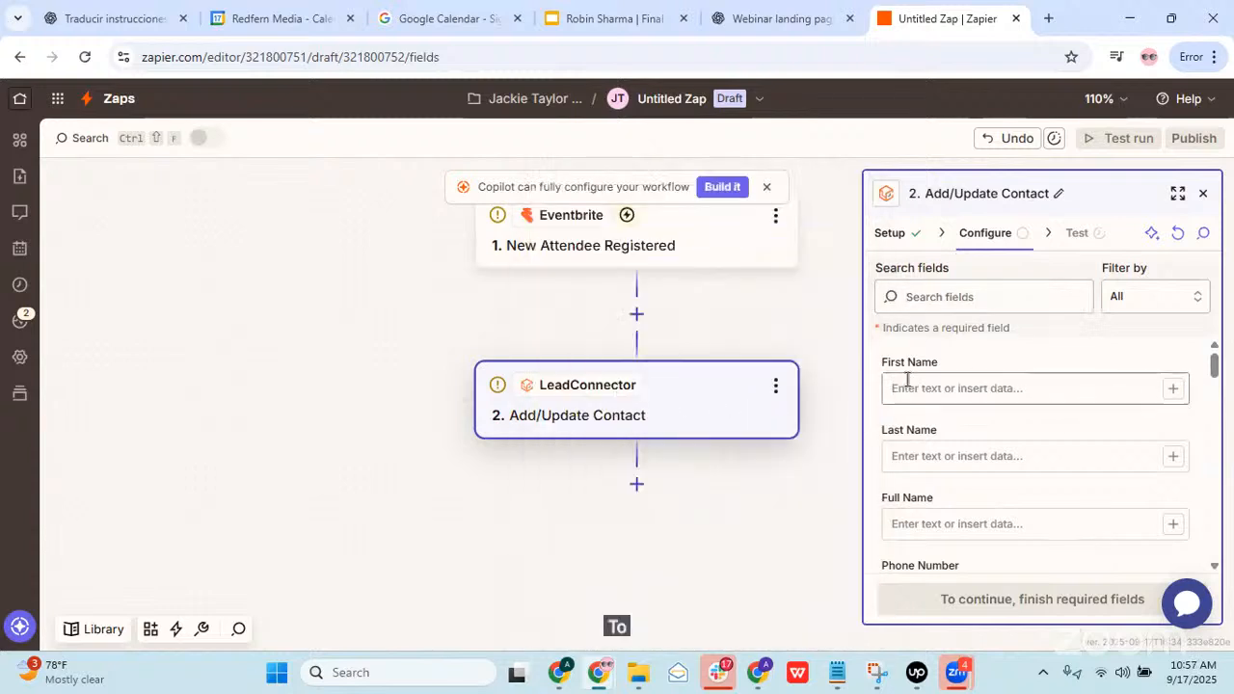
Step: Set Mark as Lead to True in the Add/Update Contact configuration
scroll(947, 438, "down", 5)
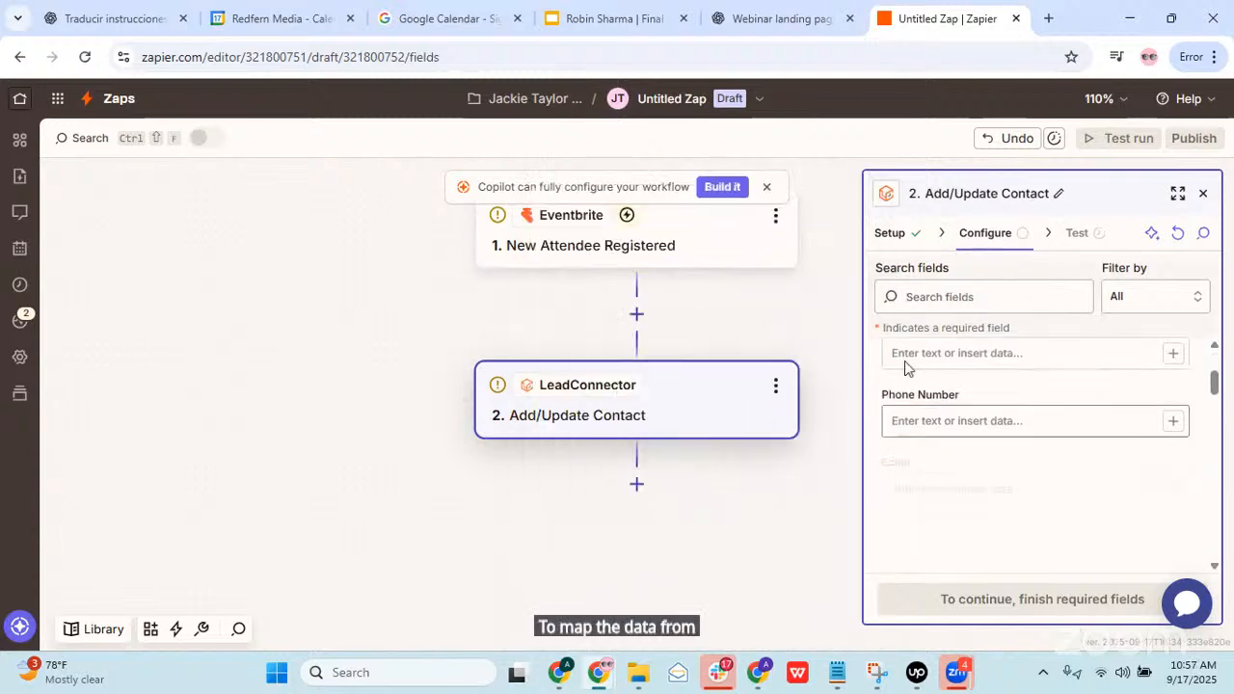
scroll(947, 445, "down", 2)
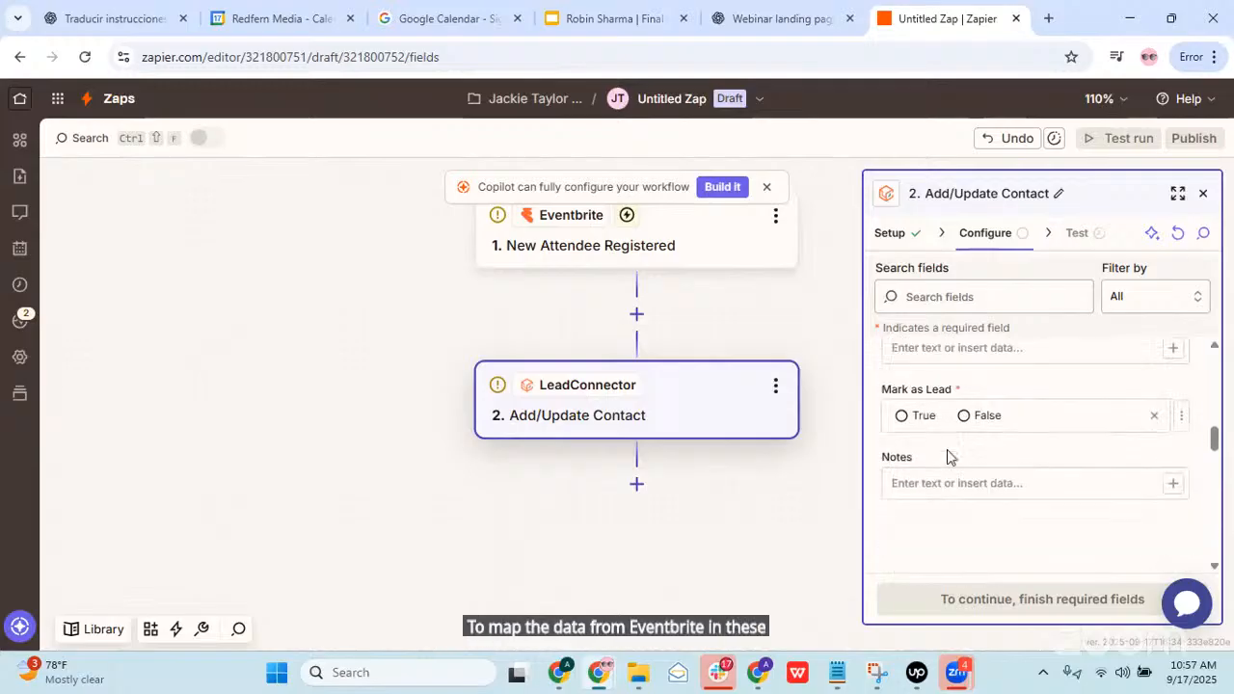
left_click(903, 503)
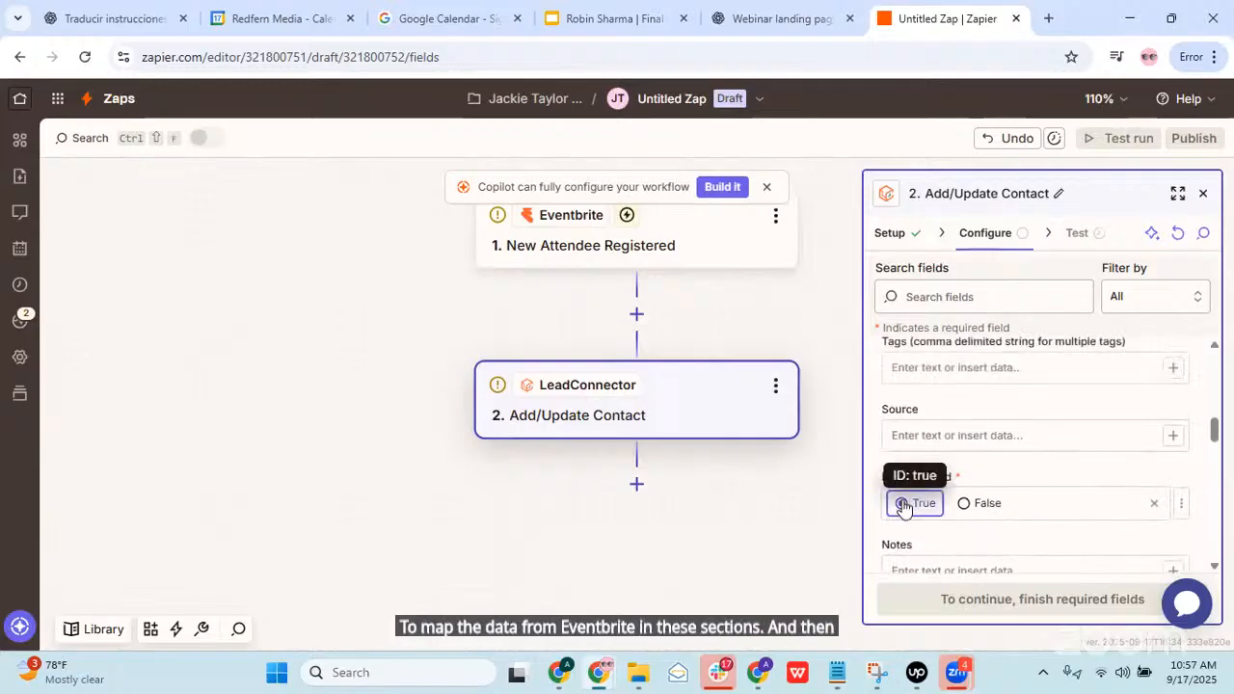
Step: Enter "webinar registrant" as the tag for contacts in the Add/Update Contact action
left_click(911, 367)
scroll(911, 367, "up", 1)
type("w")
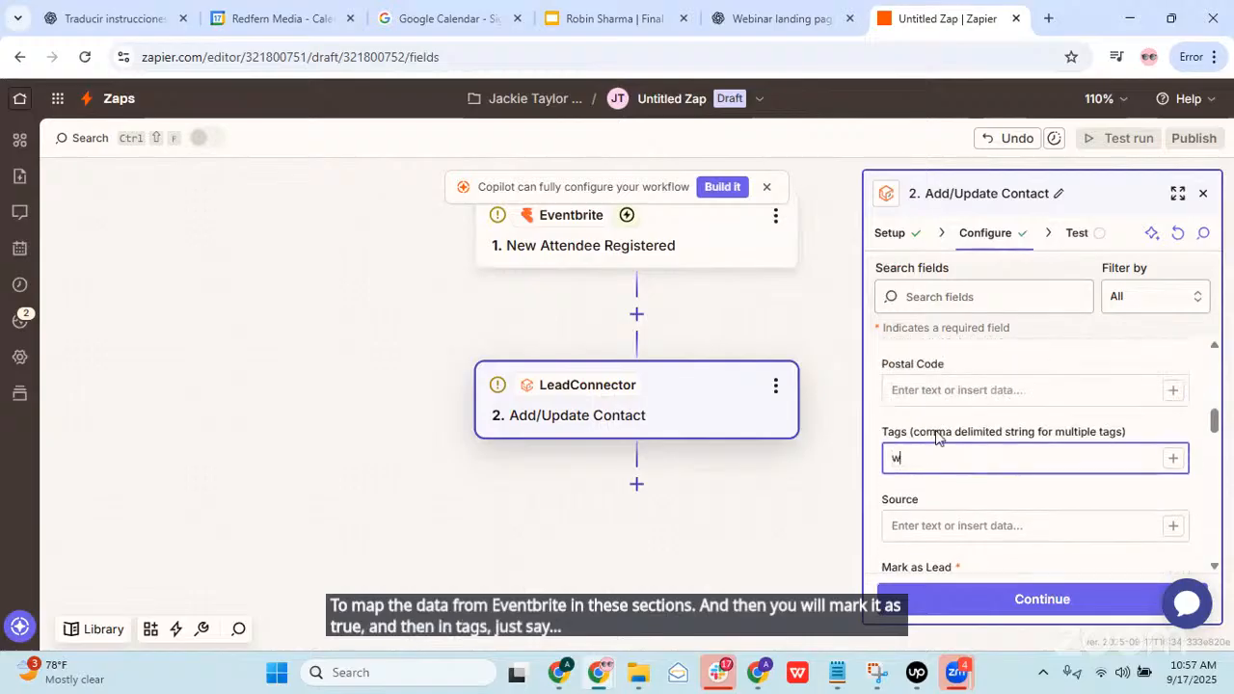
type("ebinart")
key("BackSpace")
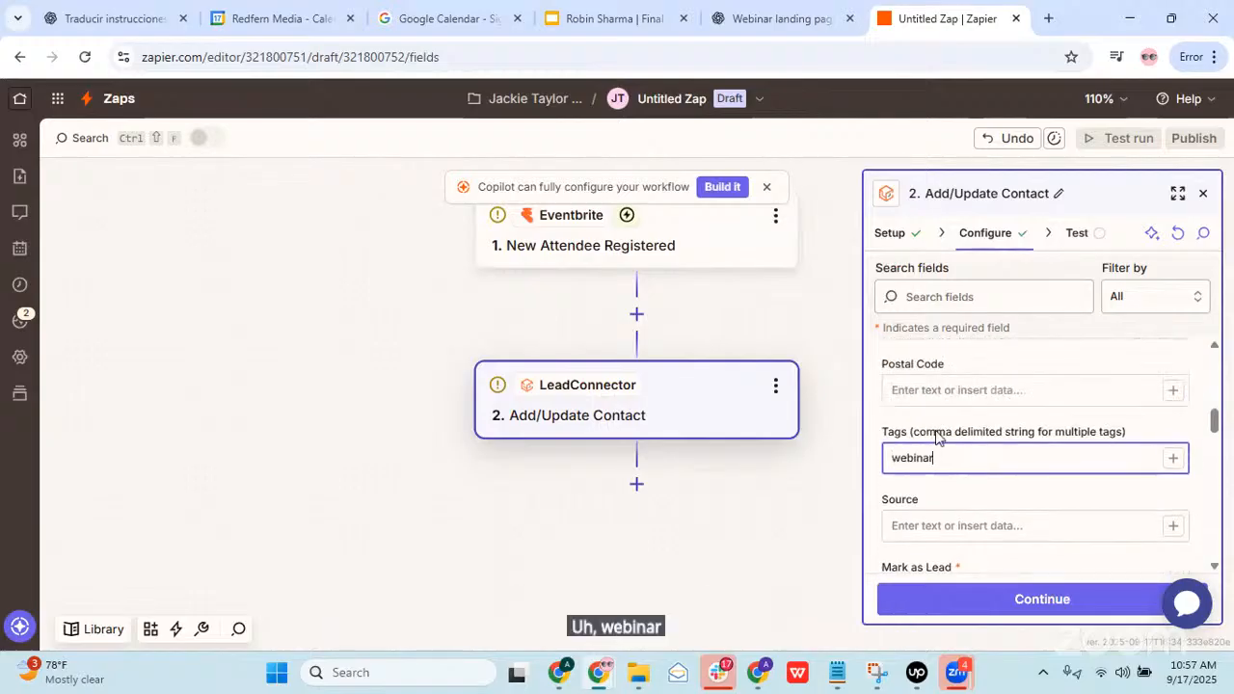
type("registrant")
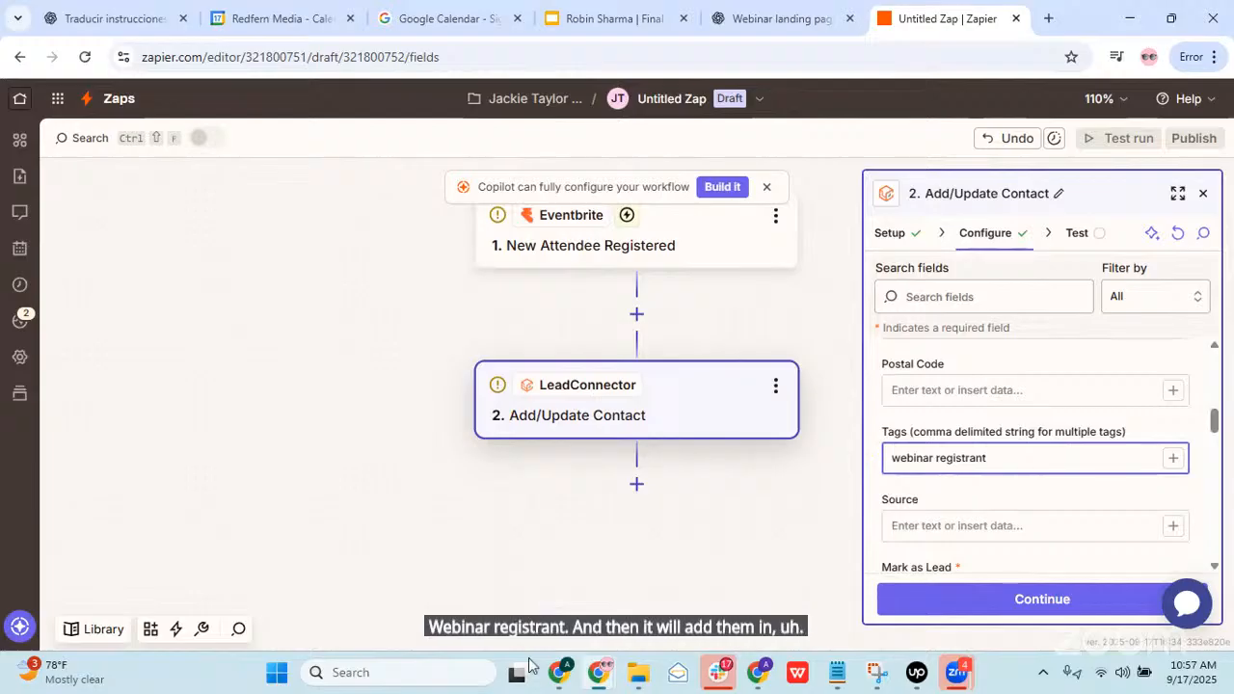
mouse_move(599, 672)
left_click(1002, 391)
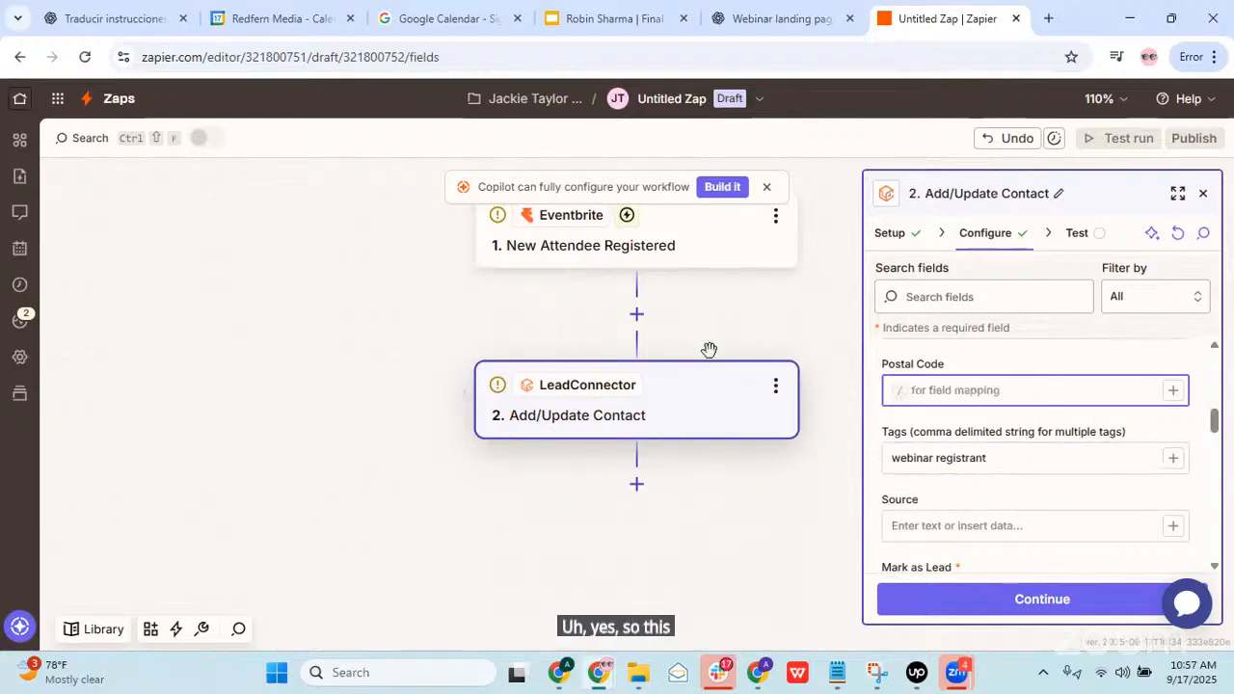